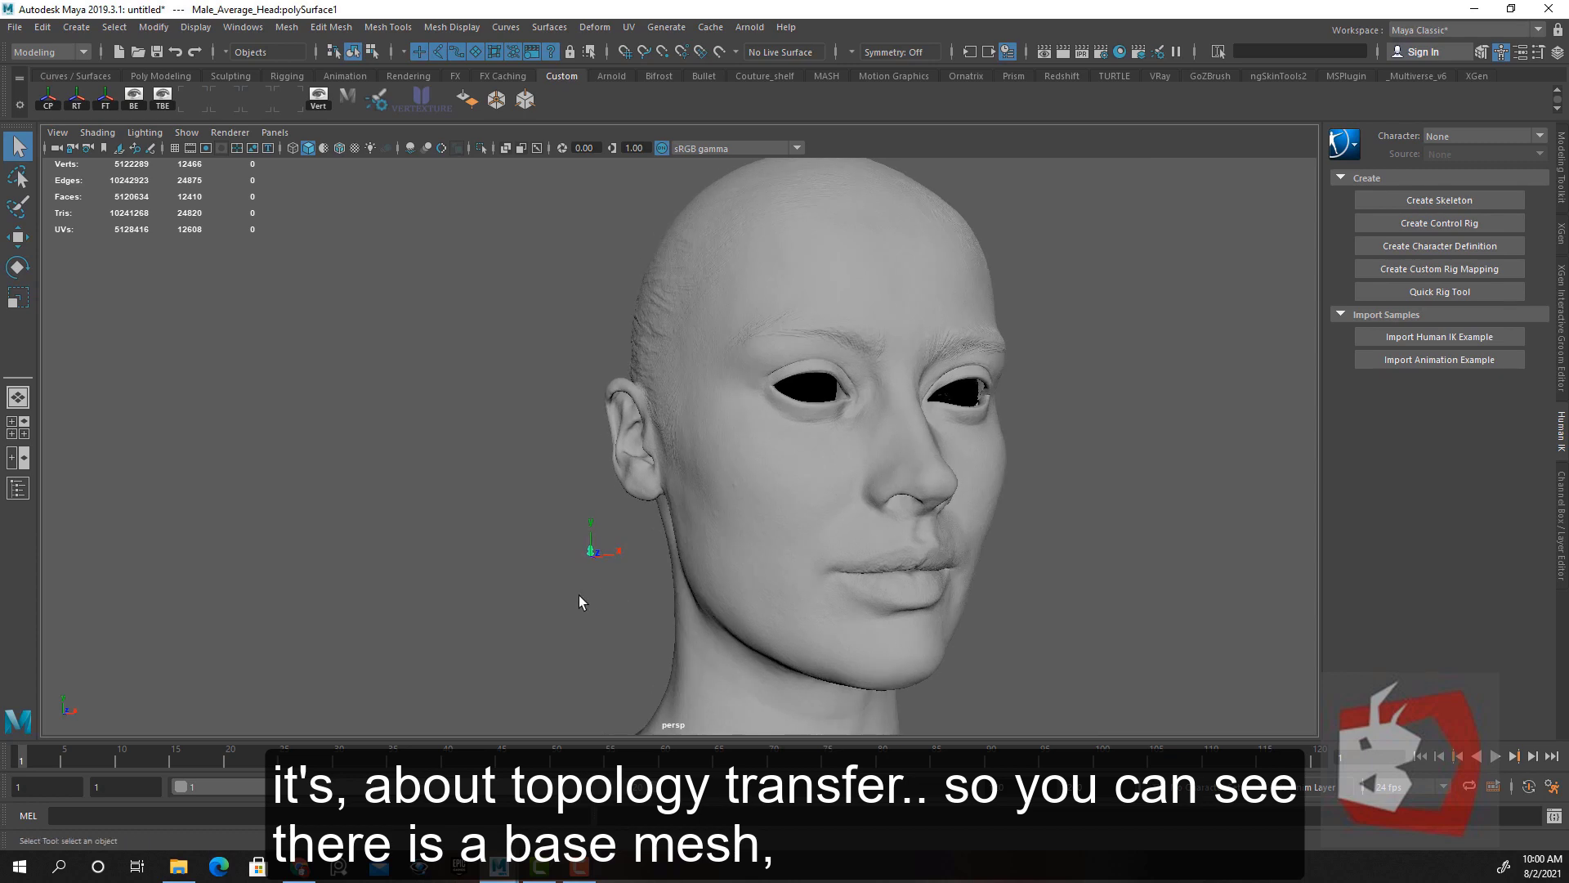
Compare the small base head mesh with the large head scan beside it, selecting the scan to tell them apart
{"action": "scroll", "coordinate": [580, 597], "scroll_direction": "up", "scroll_amount": 2}
{"action": "key", "text": "f"}
{"action": "left_click_drag", "start_coordinate": [786, 554], "coordinate": [837, 579], "text": "alt"}
{"action": "scroll", "coordinate": [837, 579], "scroll_direction": "down", "scroll_amount": 15}
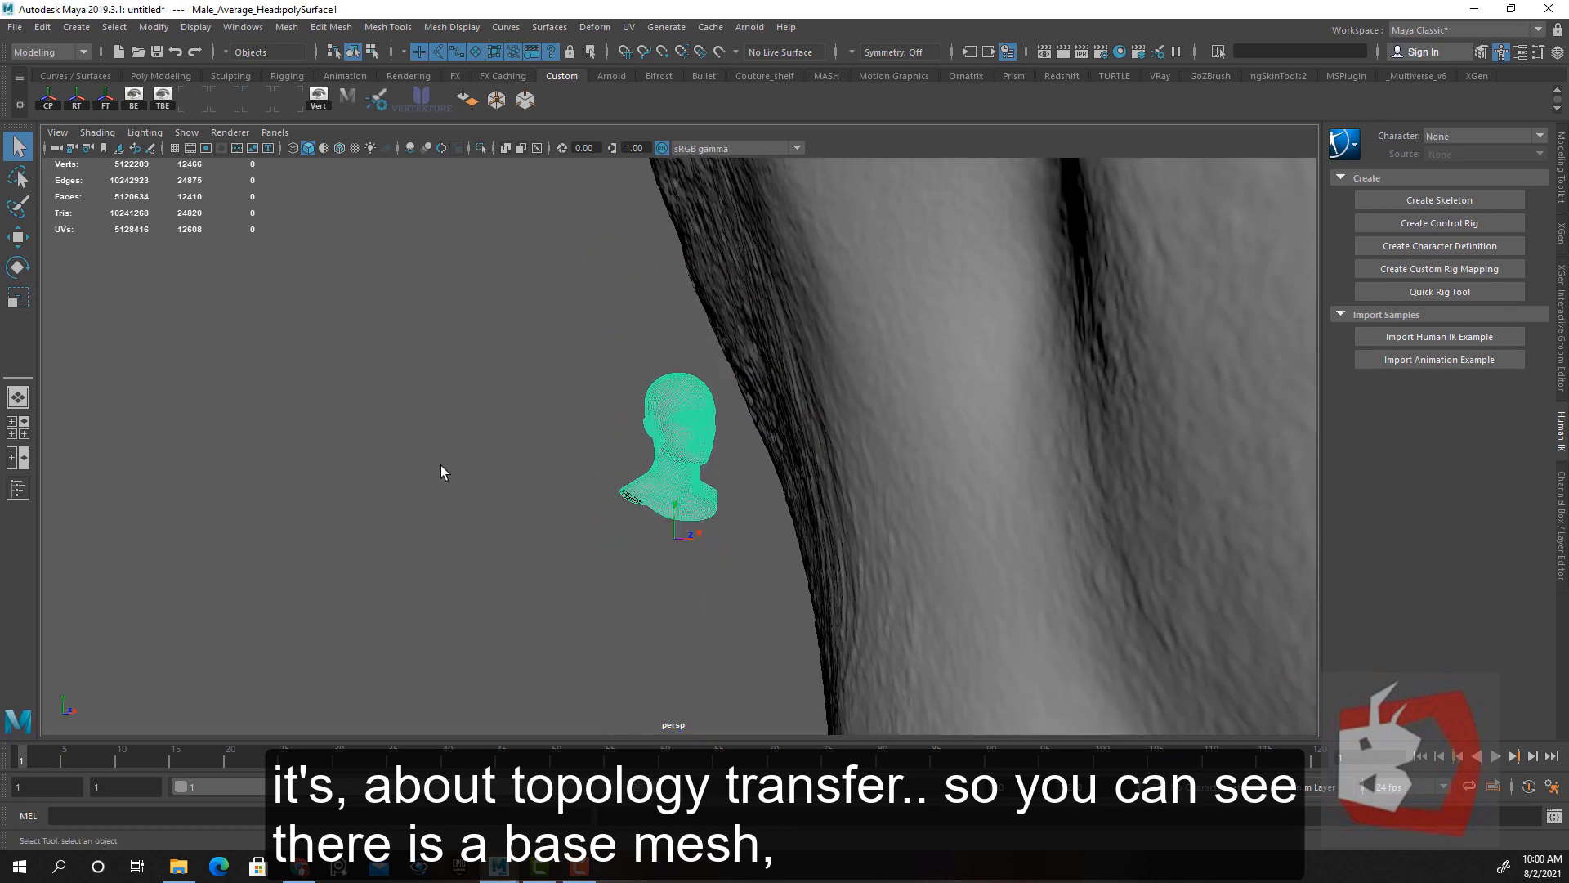
{"action": "middle_click_drag", "start_coordinate": [1026, 353], "coordinate": [764, 437], "text": "alt"}
{"action": "scroll", "coordinate": [763, 436], "scroll_direction": "up", "scroll_amount": 2}
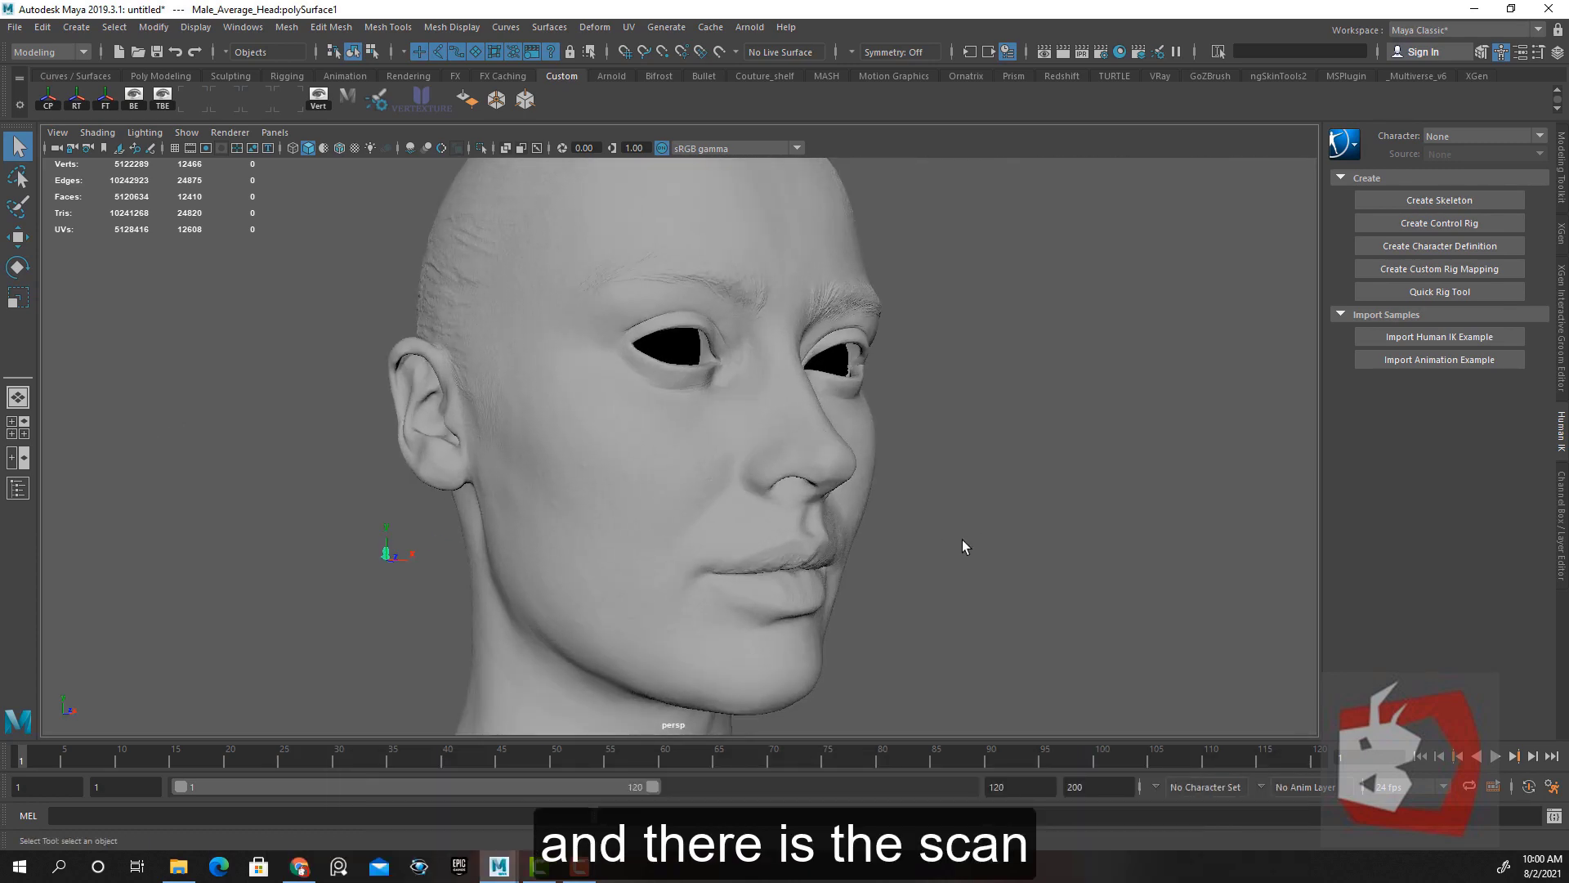
{"action": "left_click", "coordinate": [584, 535]}
{"action": "left_click_drag", "start_coordinate": [576, 535], "coordinate": [521, 537], "text": "alt"}
{"action": "middle_click_drag", "start_coordinate": [521, 537], "coordinate": [562, 457], "text": "alt"}
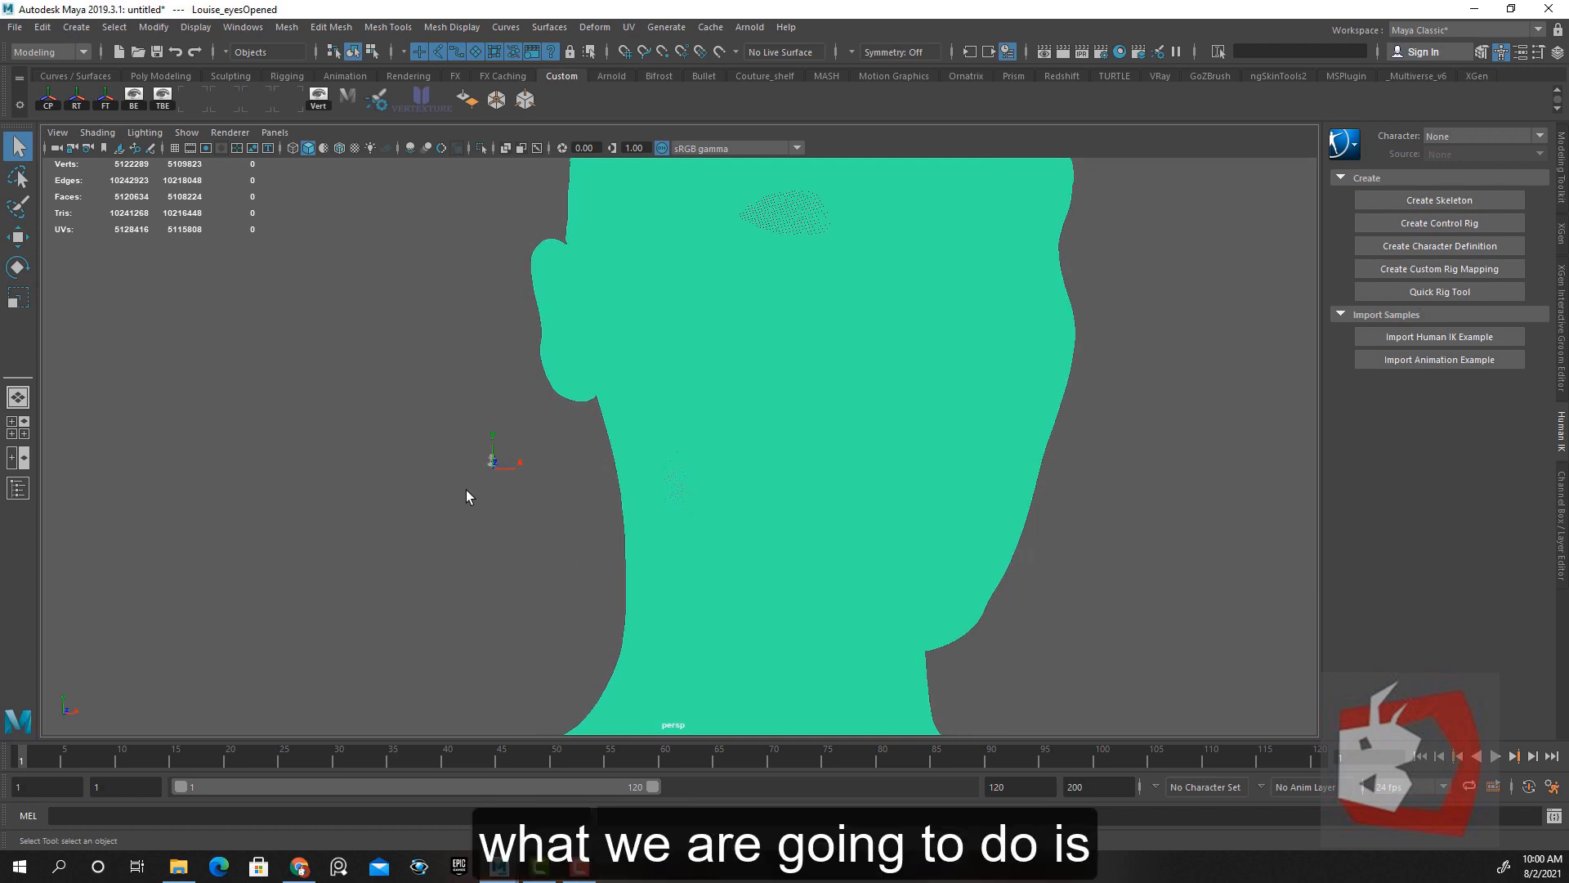
Reselect the small base mesh beside the scan's neck and activate the Scale tool on it
{"action": "scroll", "coordinate": [466, 488], "scroll_direction": "up", "scroll_amount": 3}
{"action": "left_click", "coordinate": [410, 465]}
{"action": "left_click", "coordinate": [394, 464]}
{"action": "left_click_drag", "start_coordinate": [394, 474], "coordinate": [449, 494], "text": "alt"}
{"action": "scroll", "coordinate": [397, 523], "scroll_direction": "down", "scroll_amount": 4}
{"action": "scroll", "coordinate": [483, 466], "scroll_direction": "up", "scroll_amount": 2}
{"action": "scroll", "coordinate": [487, 475], "scroll_direction": "down", "scroll_amount": 2}
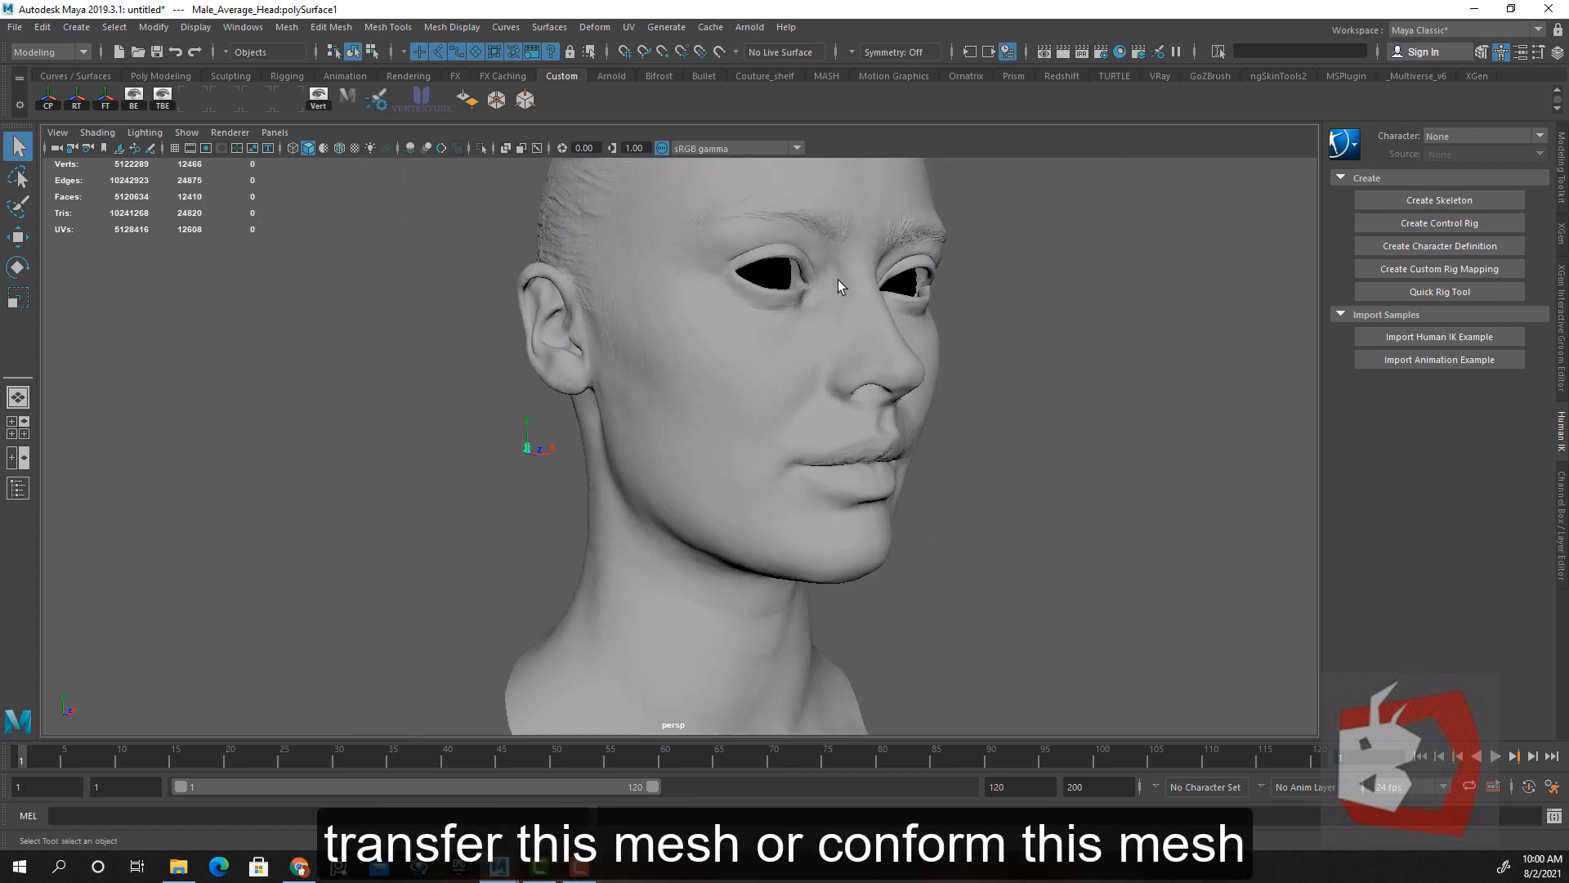
{"action": "scroll", "coordinate": [743, 570], "scroll_direction": "up", "scroll_amount": 3}
{"action": "scroll", "coordinate": [978, 443], "scroll_direction": "down", "scroll_amount": 3}
{"action": "left_click_drag", "start_coordinate": [978, 443], "coordinate": [390, 500], "text": "alt"}
{"action": "key", "text": "r"}
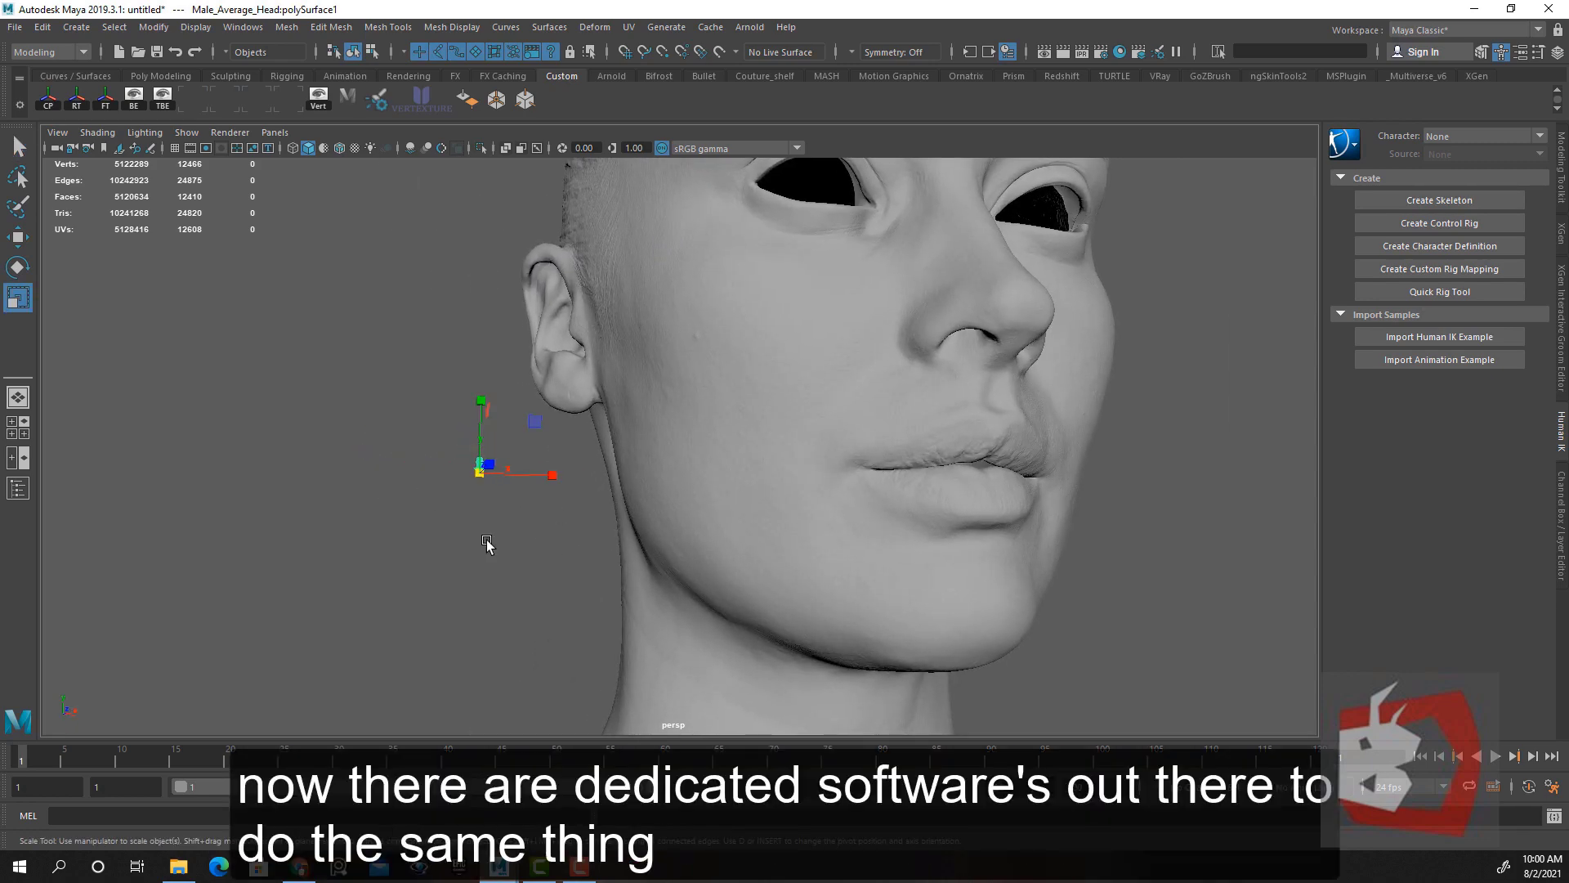
{"action": "scroll", "coordinate": [487, 543], "scroll_direction": "up", "scroll_amount": 6}
{"action": "mouse_move", "coordinate": [595, 601]}
{"action": "left_mouse_down", "text": "alt"}
{"action": "mouse_move", "coordinate": [393, 595]}
{"action": "mouse_move", "coordinate": [539, 564]}
{"action": "mouse_move", "coordinate": [620, 586]}
{"action": "left_mouse_up", "text": "alt"}
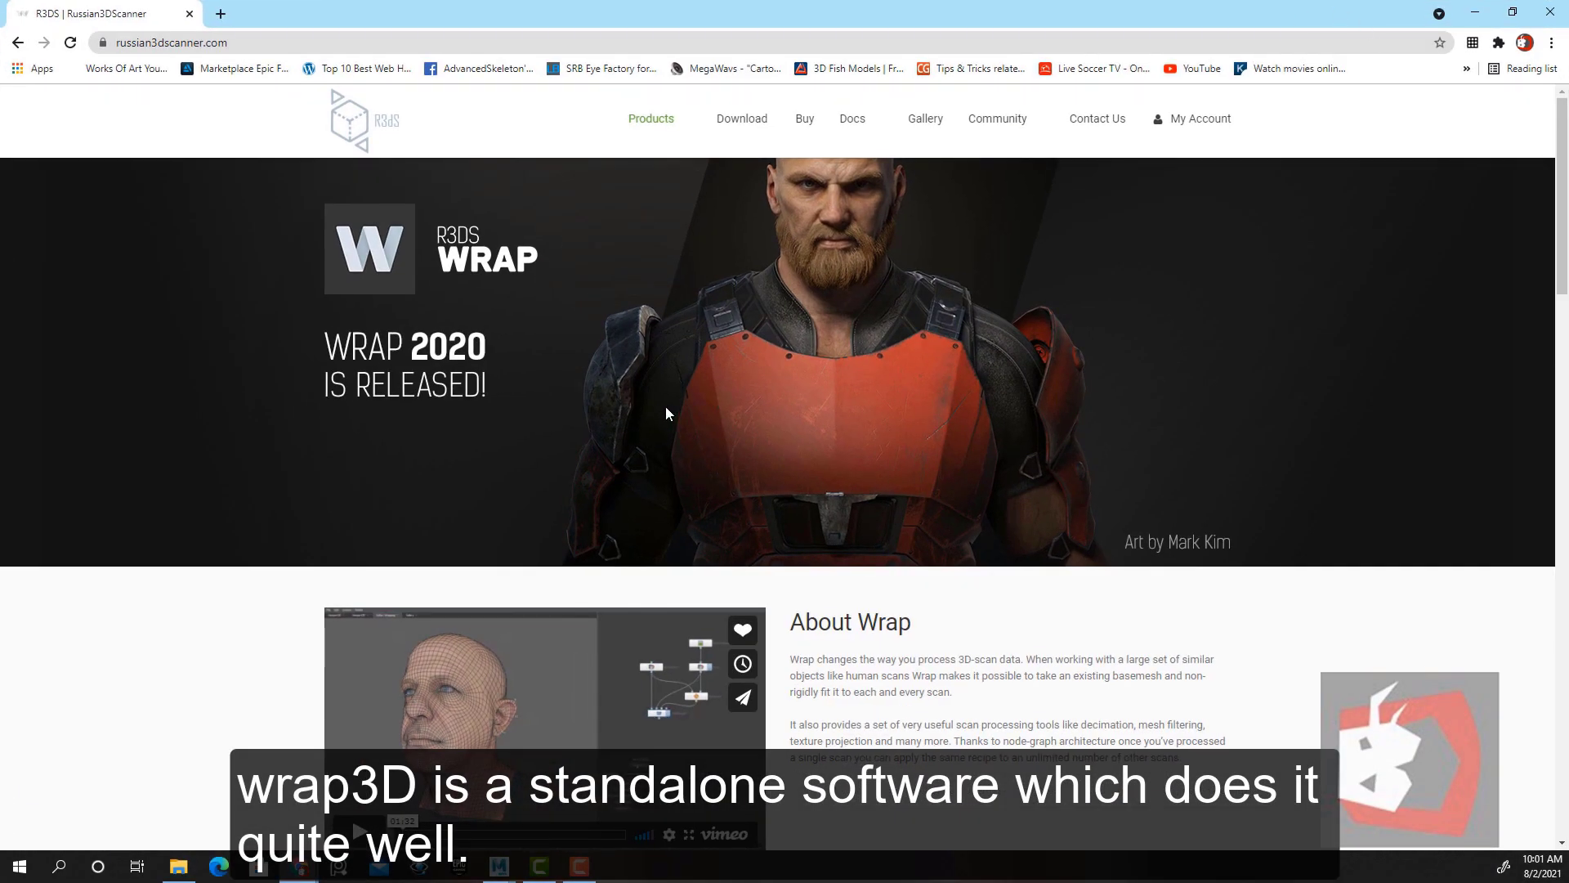
Skim the R3DS Wrap 2020 product page on russian3dscanner.com and return to Maya
{"action": "scroll", "coordinate": [660, 449], "scroll_direction": "down", "scroll_amount": 9}
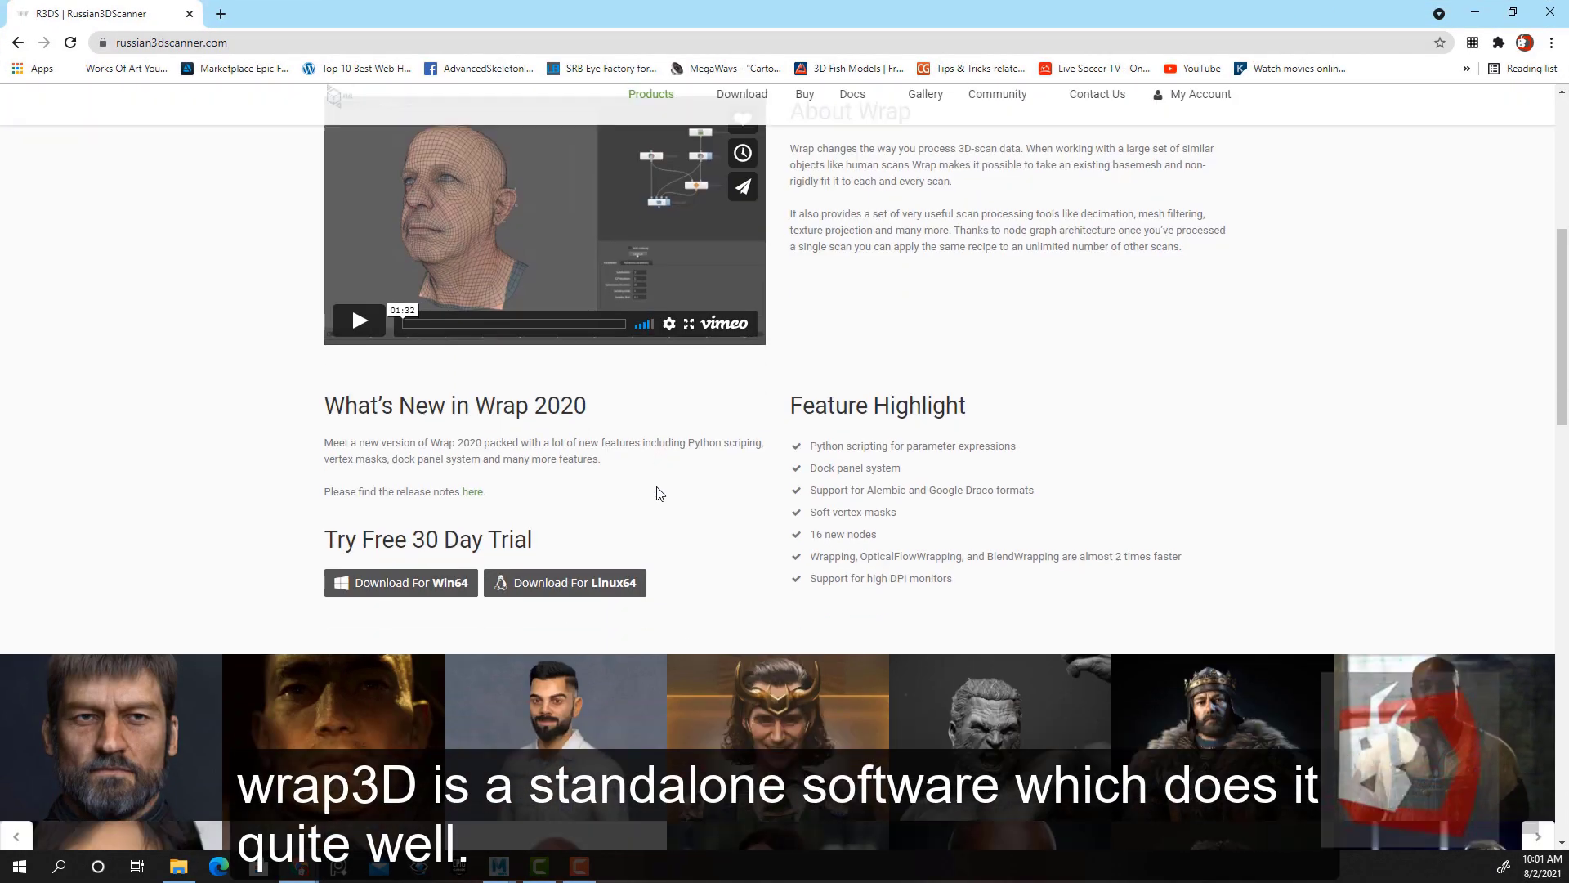
{"action": "scroll", "coordinate": [656, 488], "scroll_direction": "up", "scroll_amount": 6}
{"action": "scroll", "coordinate": [657, 496], "scroll_direction": "up", "scroll_amount": 3}
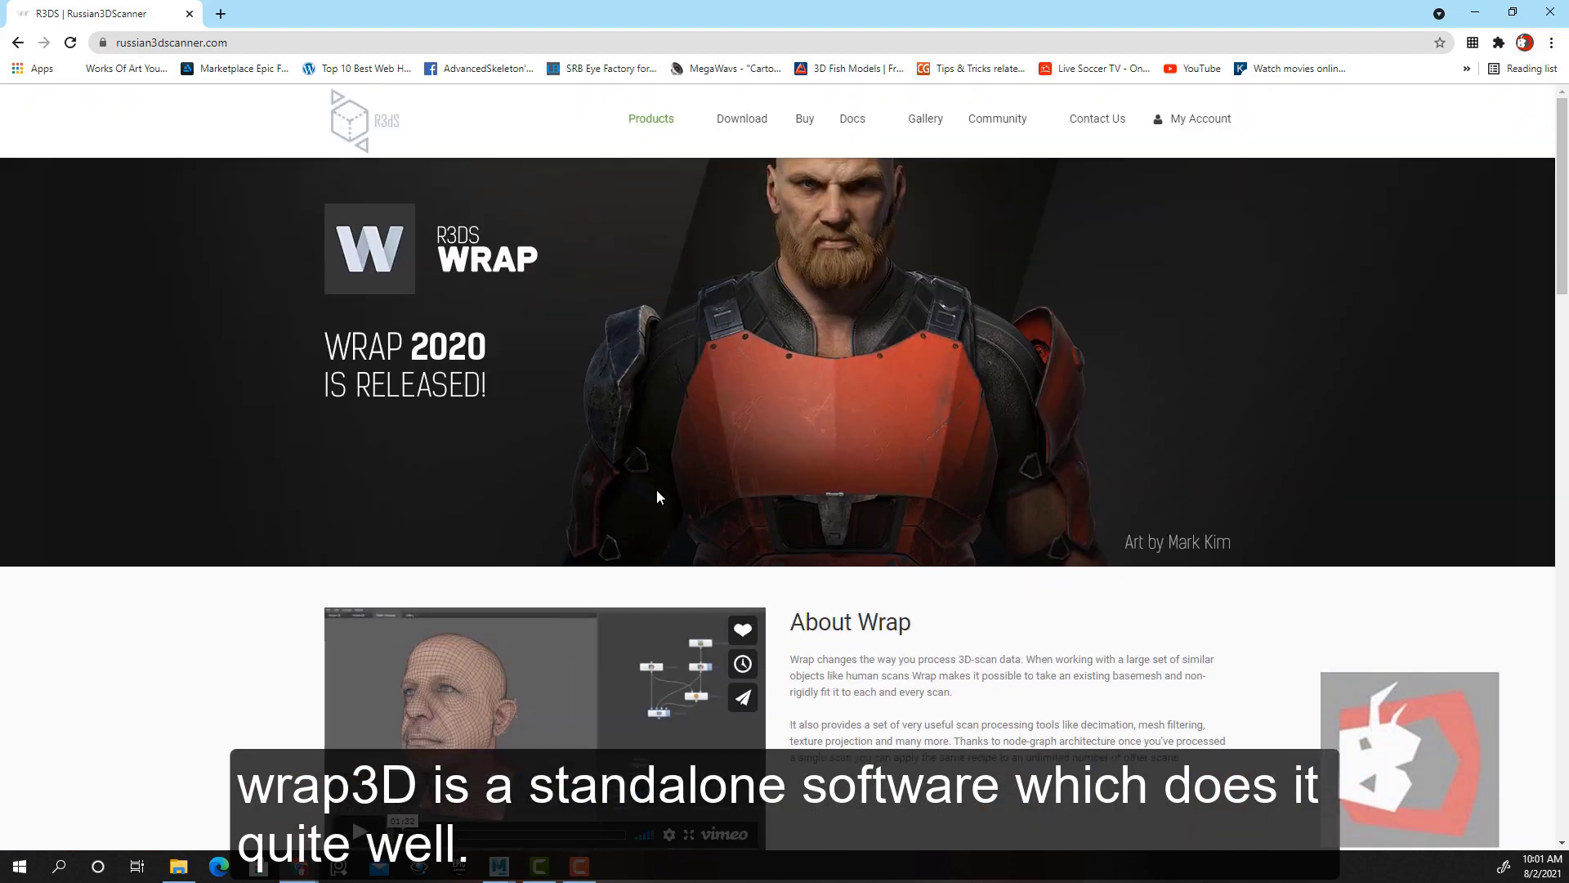
{"action": "scroll", "coordinate": [656, 494], "scroll_direction": "down", "scroll_amount": 5}
{"action": "scroll", "coordinate": [655, 491], "scroll_direction": "up", "scroll_amount": 5}
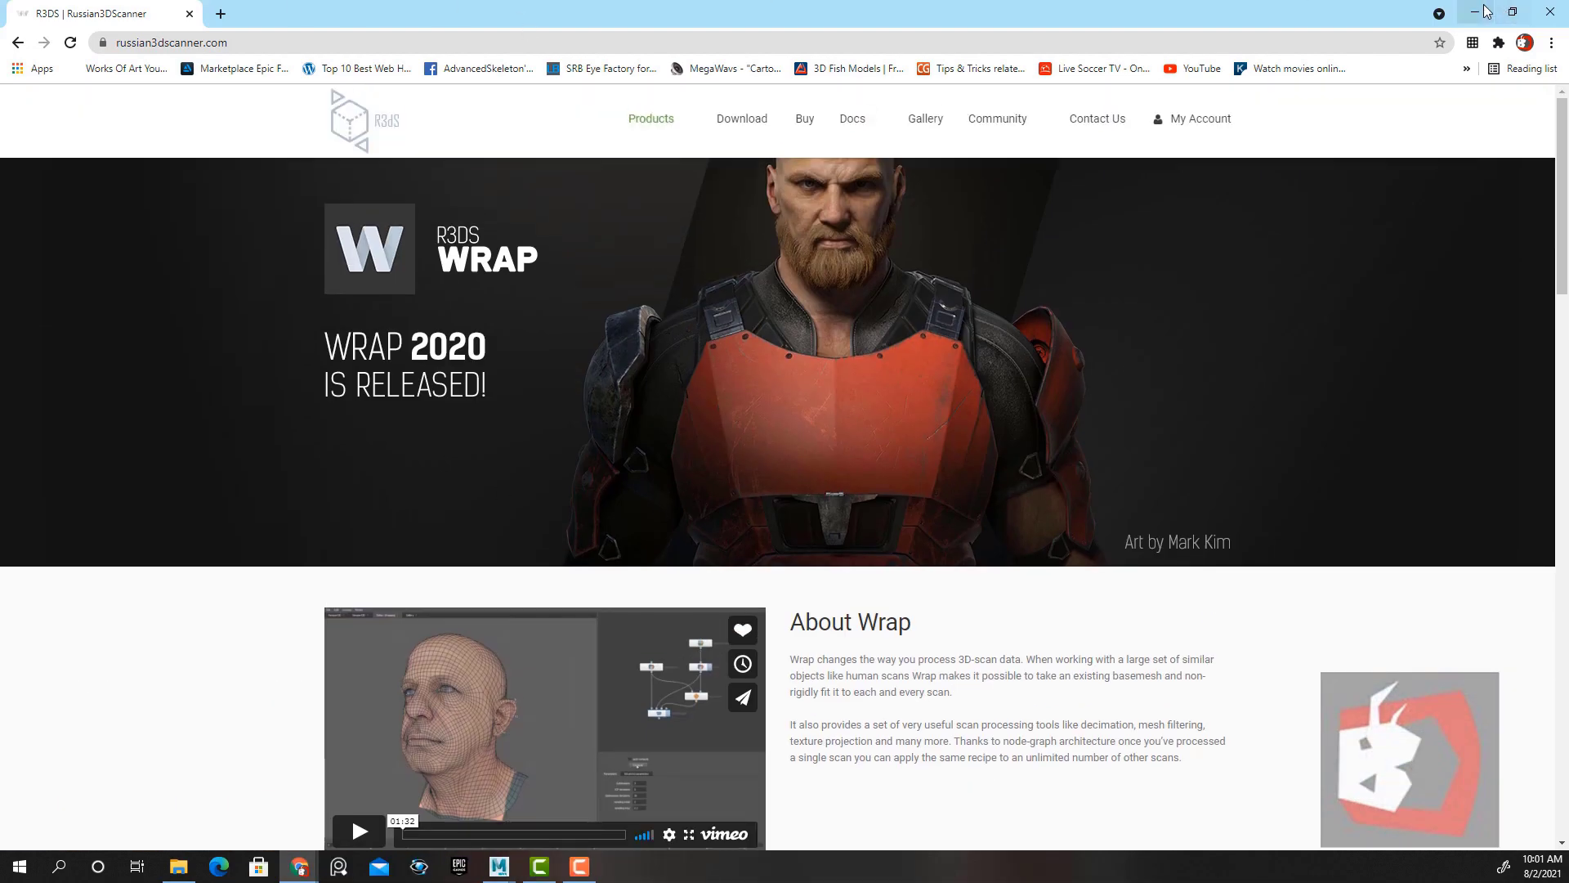
{"action": "left_click", "coordinate": [1484, 8]}
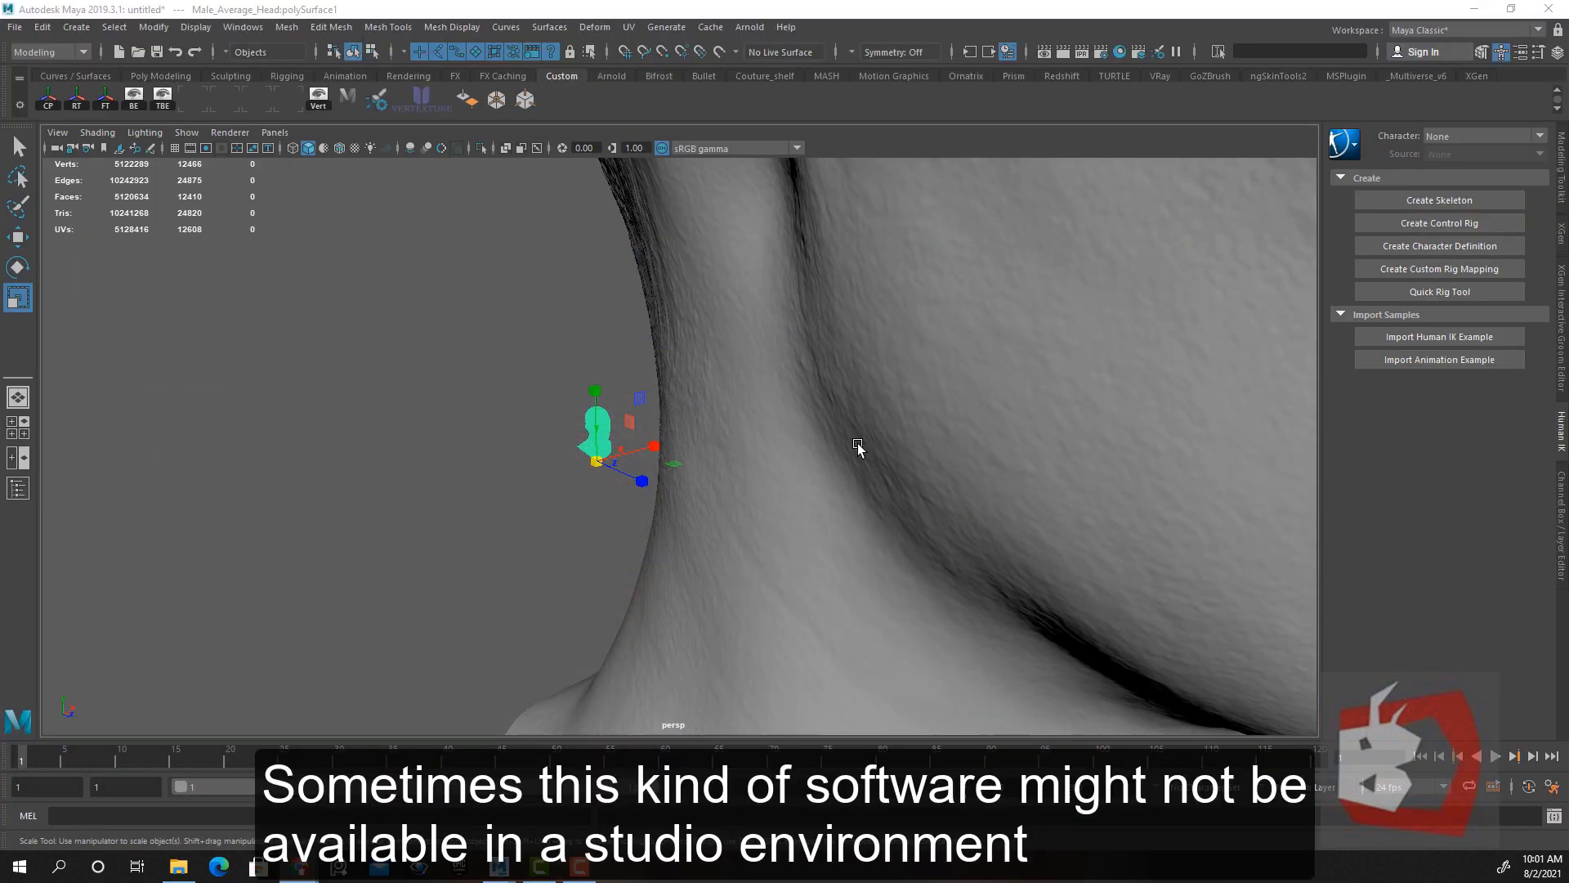
Scale the small base mesh up uniformly until it is roughly half the height of the head scan
{"action": "scroll", "coordinate": [973, 474], "scroll_direction": "down", "scroll_amount": 6}
{"action": "scroll", "coordinate": [743, 537], "scroll_direction": "up", "scroll_amount": 6}
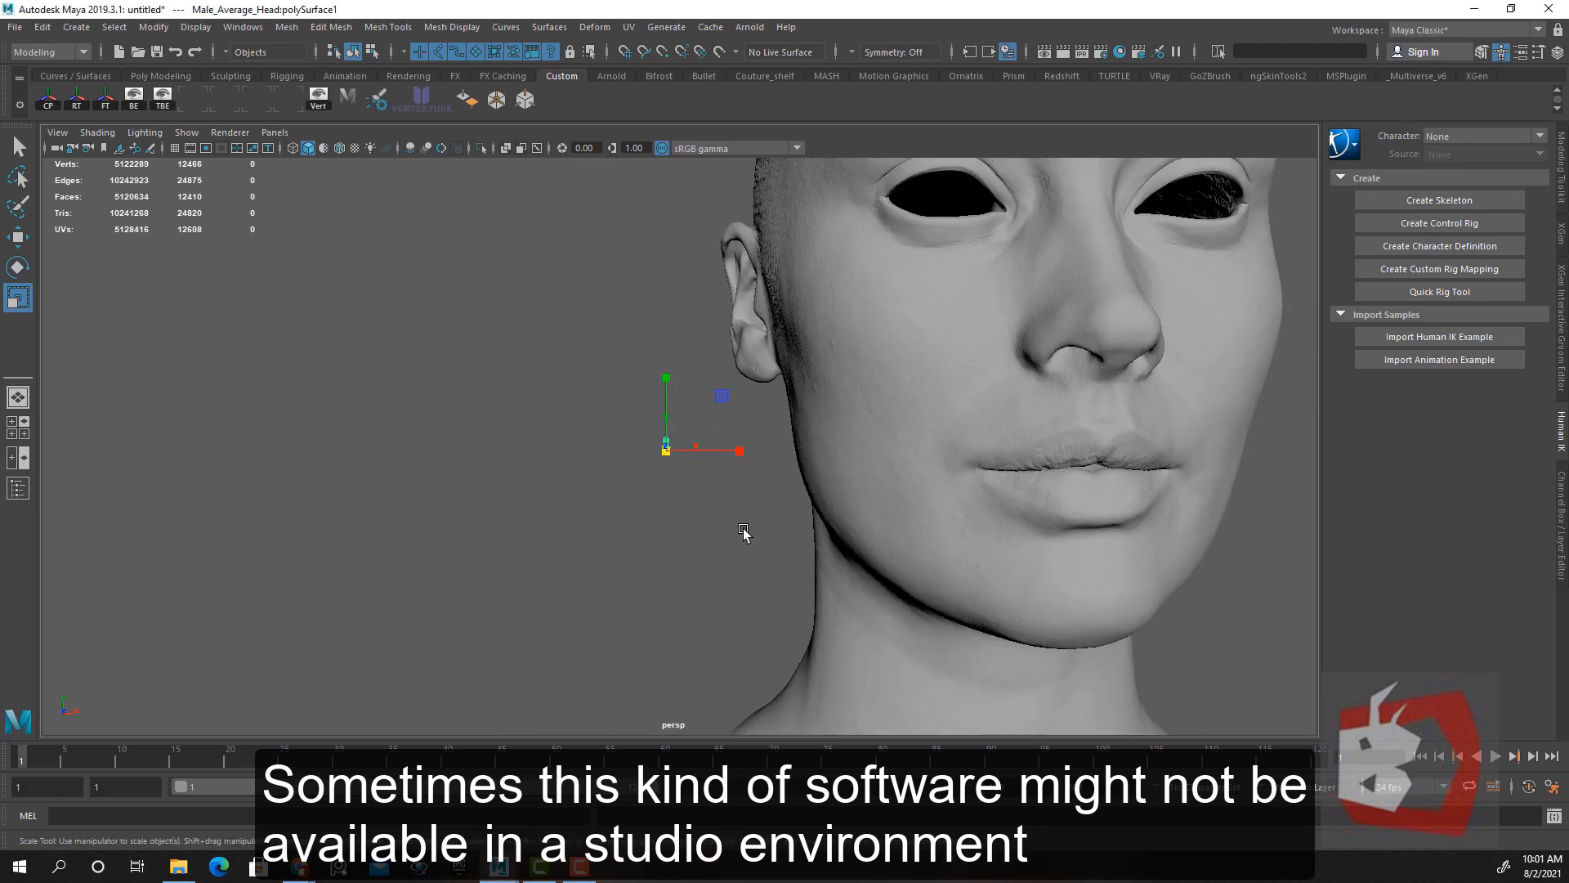
{"action": "scroll", "coordinate": [719, 561], "scroll_direction": "down", "scroll_amount": 3}
{"action": "scroll", "coordinate": [817, 548], "scroll_direction": "up", "scroll_amount": 4}
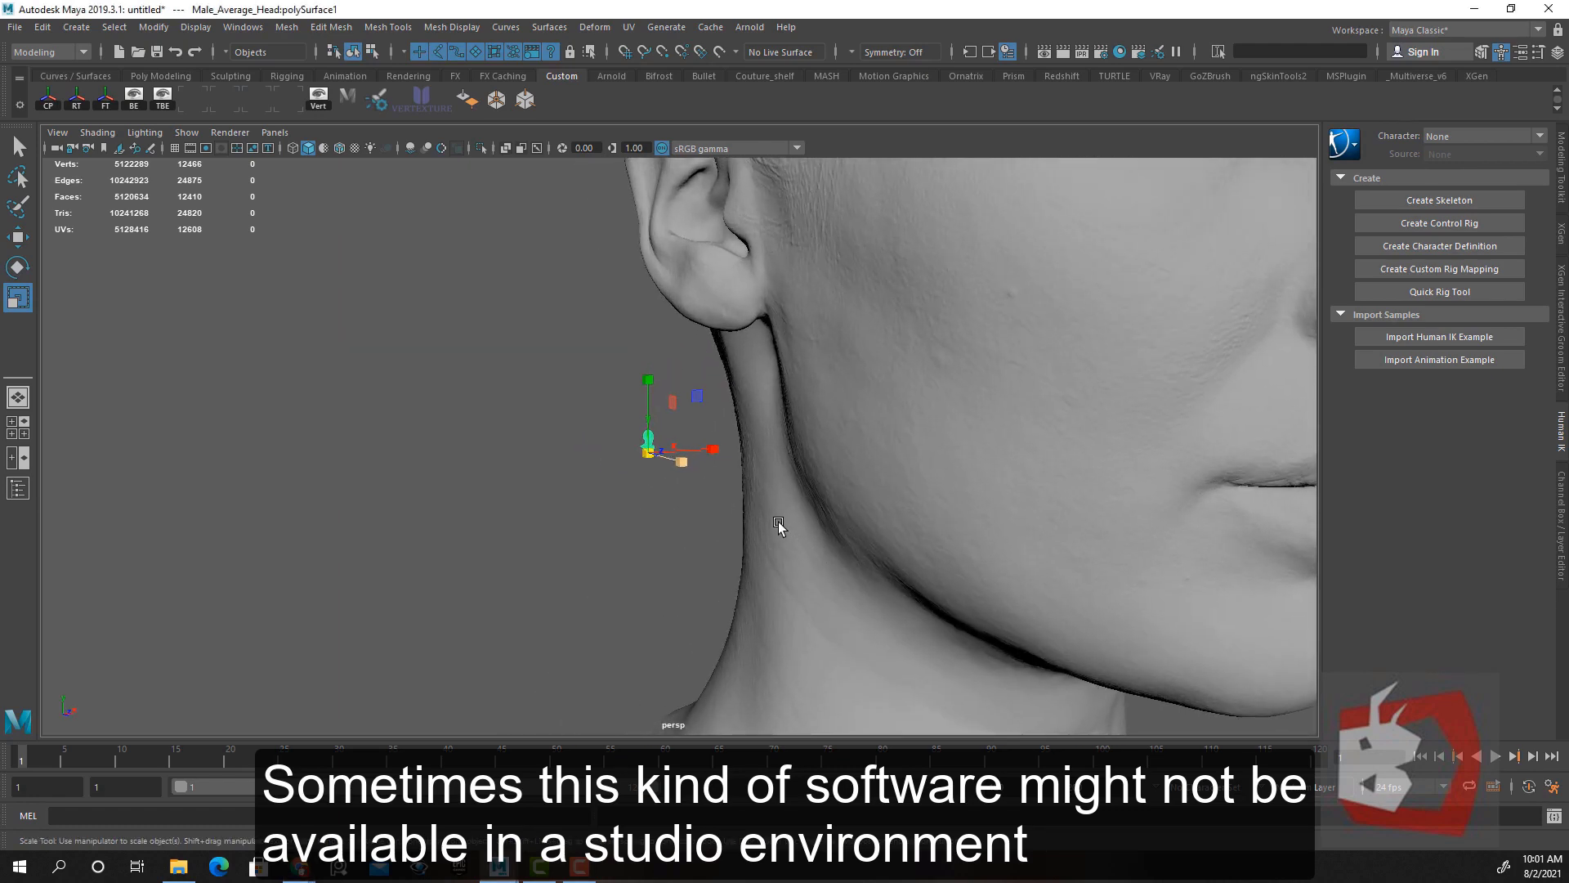
{"action": "scroll", "coordinate": [836, 541], "scroll_direction": "up", "scroll_amount": 2}
{"action": "scroll", "coordinate": [816, 537], "scroll_direction": "down", "scroll_amount": 3}
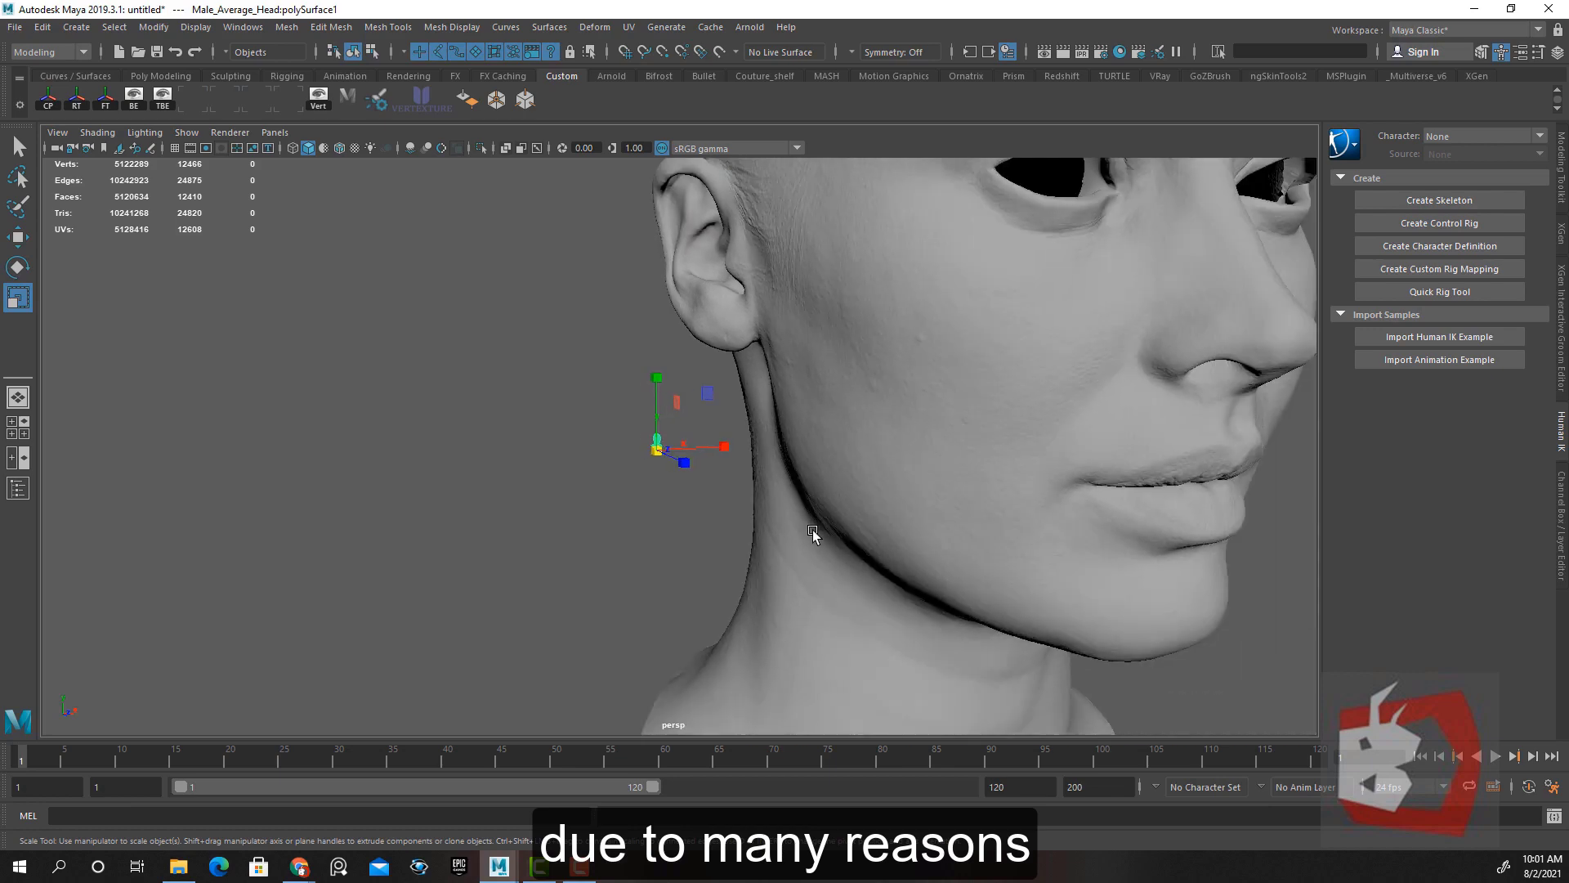
{"action": "left_click_drag", "start_coordinate": [792, 512], "coordinate": [730, 487], "text": "alt"}
{"action": "scroll", "coordinate": [651, 474], "scroll_direction": "down", "scroll_amount": 3}
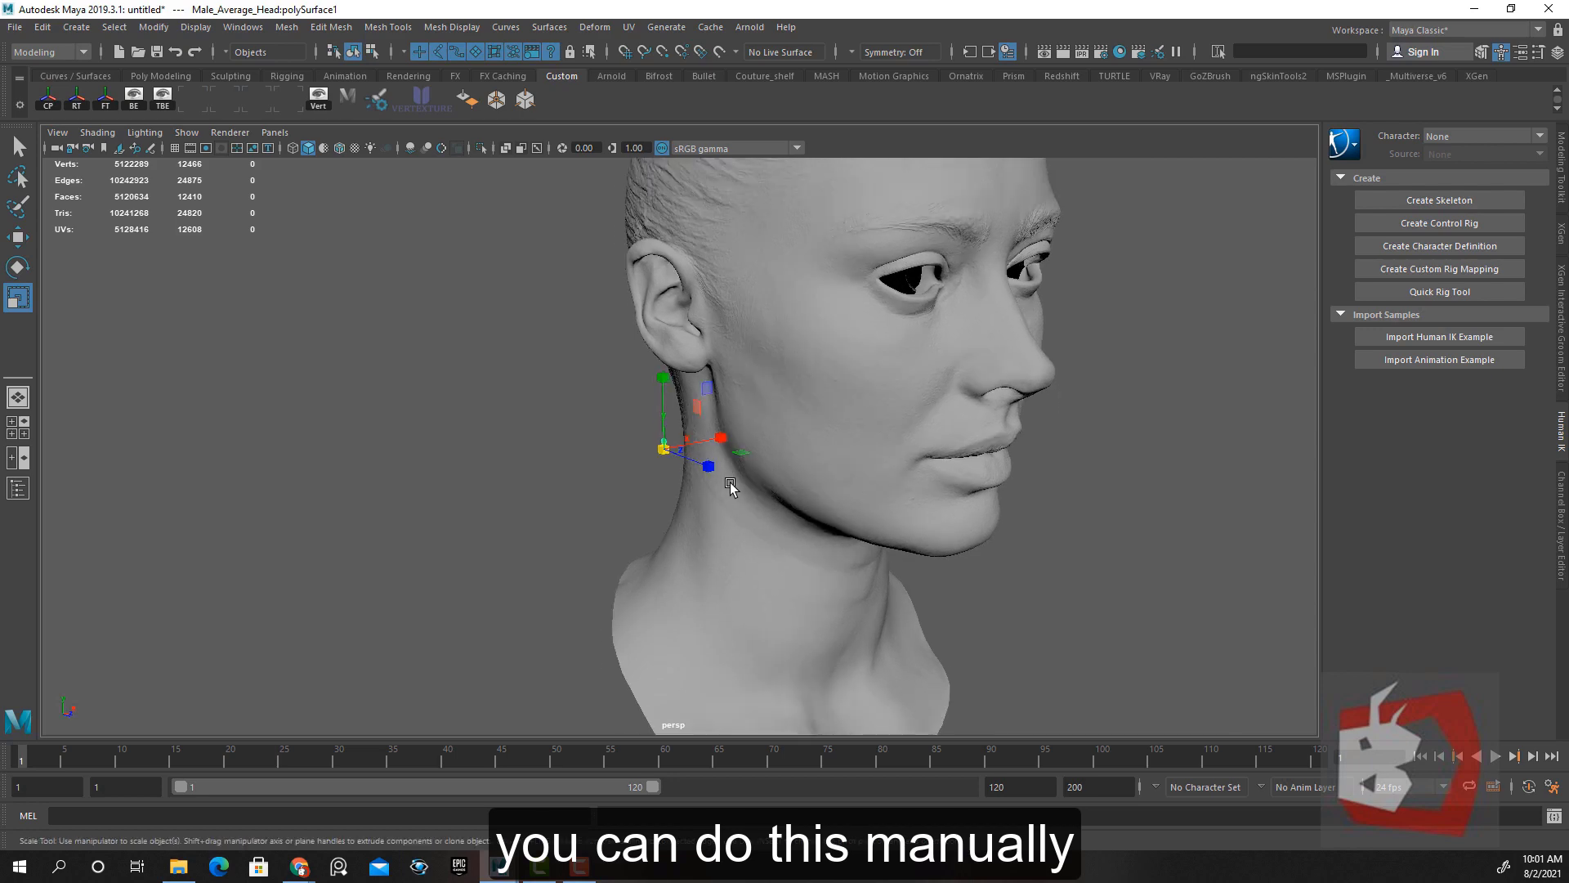
{"action": "left_click_drag", "start_coordinate": [664, 450], "coordinate": [1226, 516]}
{"action": "scroll", "coordinate": [829, 434], "scroll_direction": "down", "scroll_amount": 5}
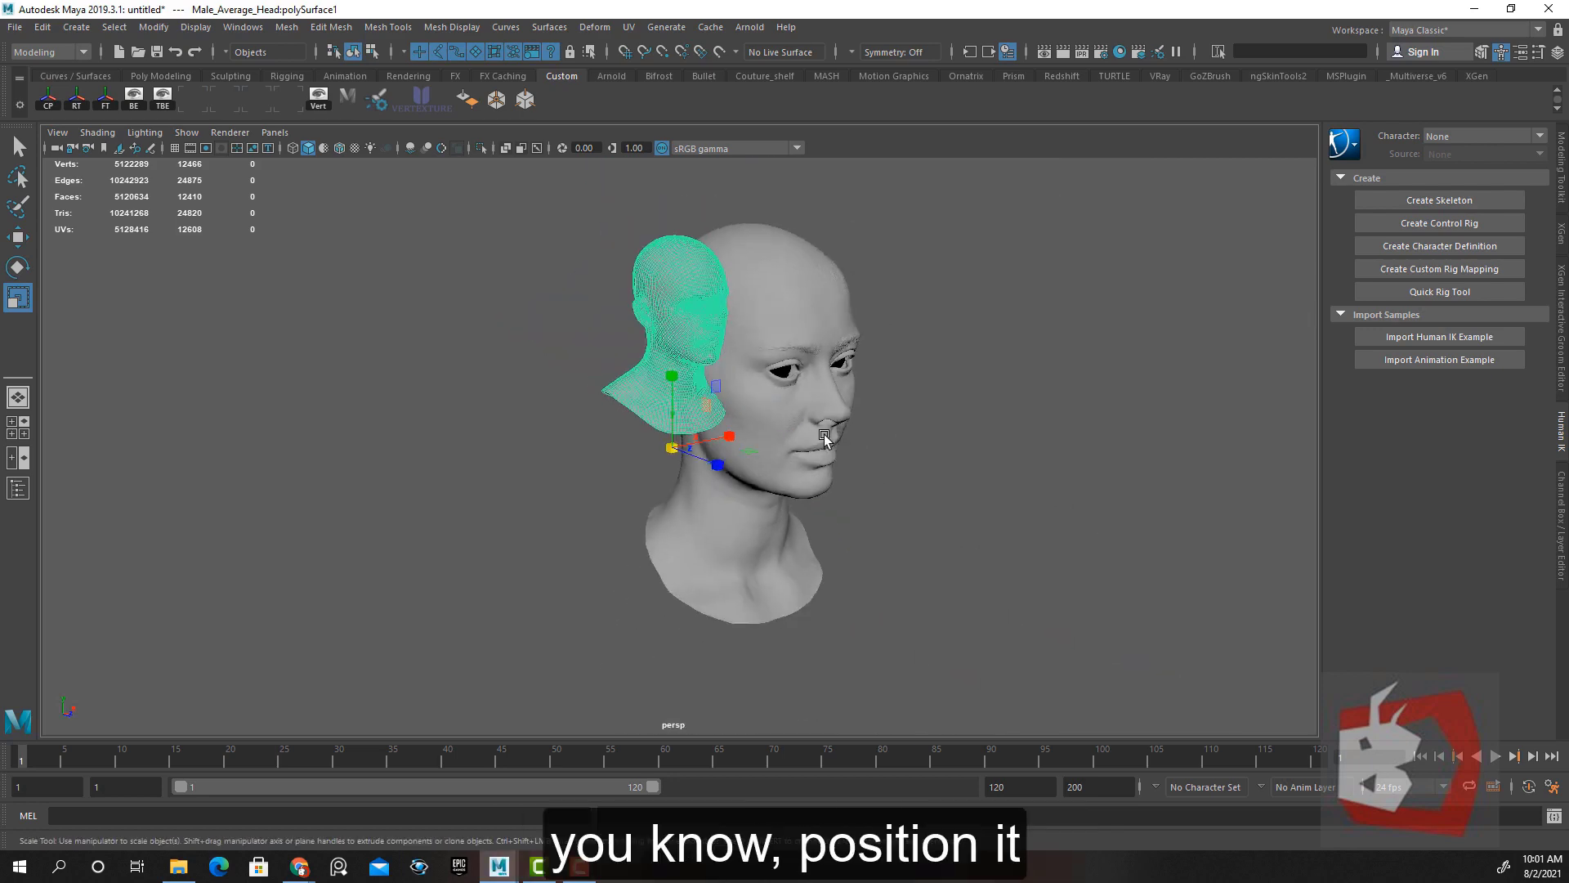
Move the base mesh about 10.8 cm along X into the scan and enlarge it uniformly to roughly the scan's size
{"action": "key", "text": "w"}
{"action": "left_click_drag", "start_coordinate": [832, 433], "coordinate": [820, 434], "text": "alt"}
{"action": "middle_click_drag", "start_coordinate": [821, 433], "coordinate": [868, 428]}
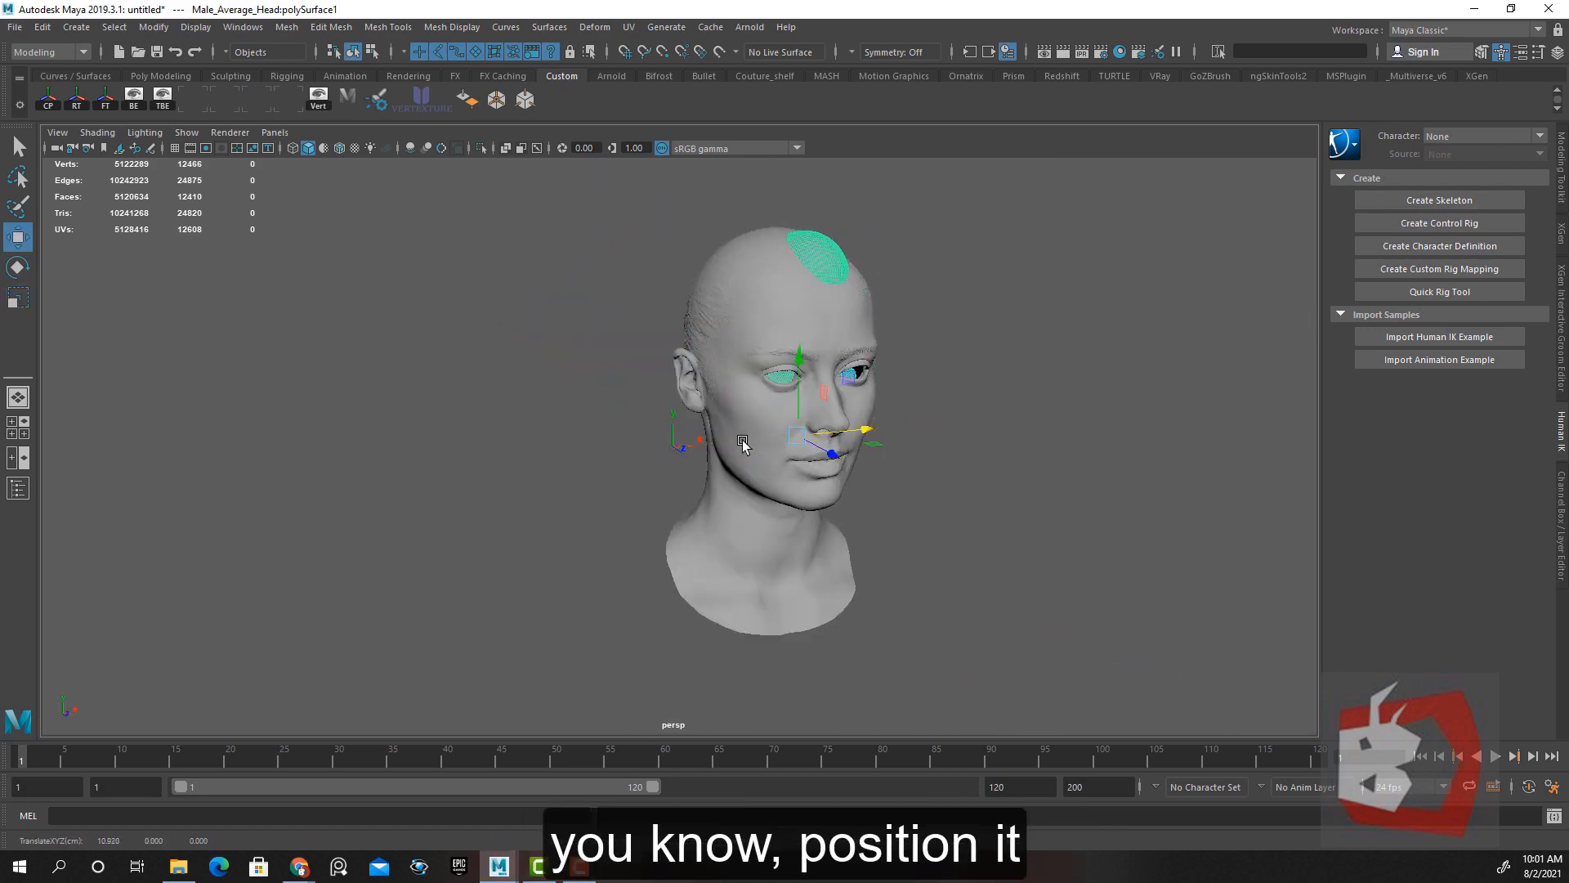
{"action": "key", "text": "r"}
{"action": "left_click_drag", "start_coordinate": [800, 433], "coordinate": [1120, 440]}
Lower the base mesh by about 21.8 cm and shift it along Z so it overlaps the scanned head
{"action": "key", "text": "w"}
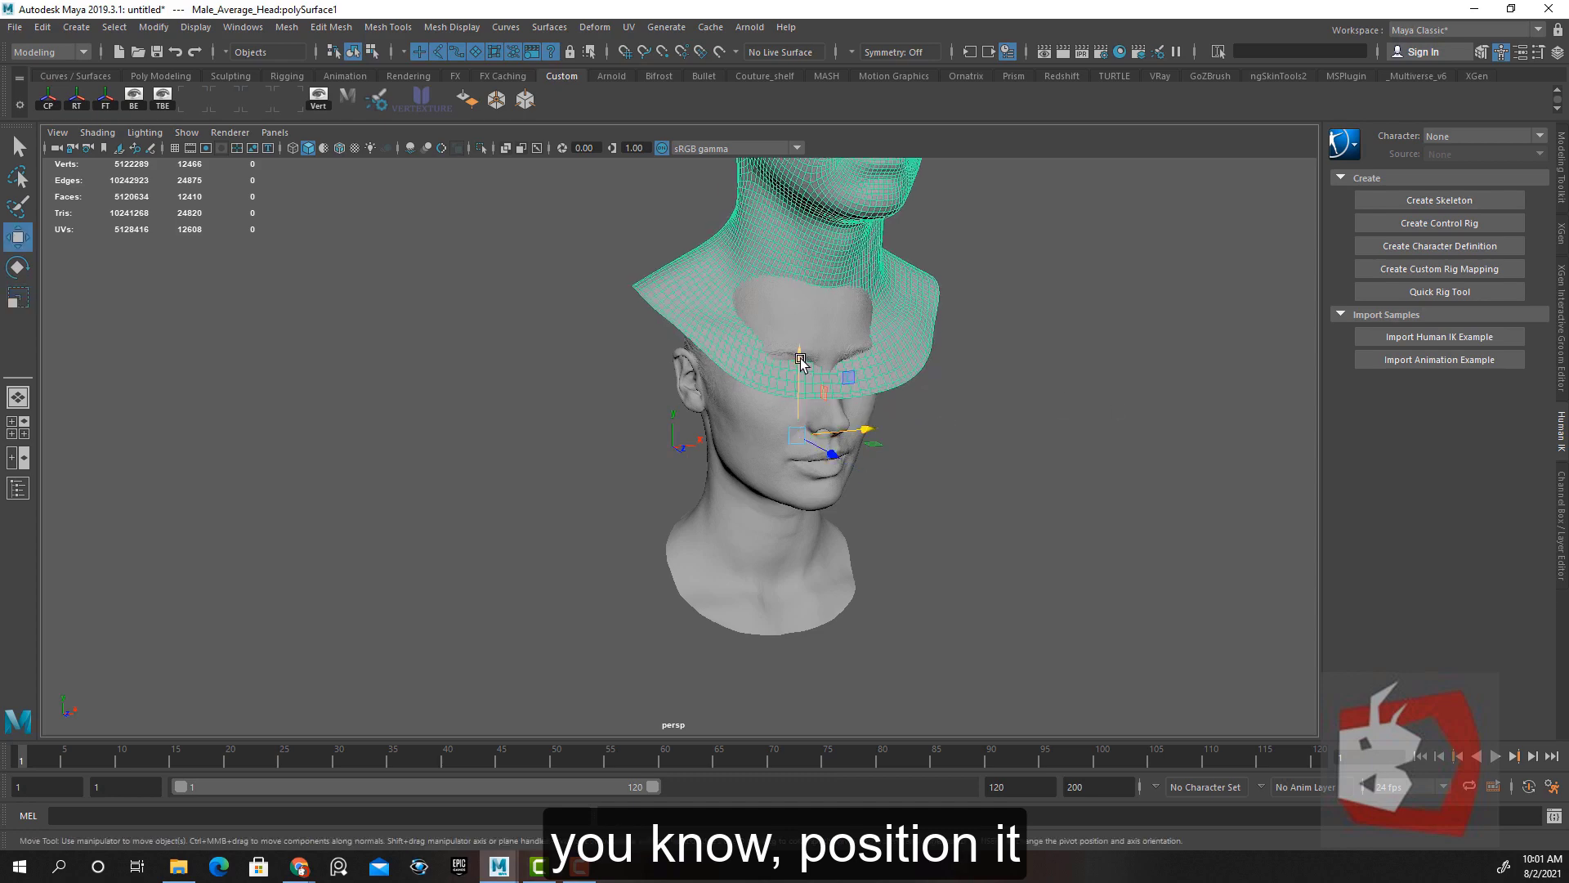
{"action": "mouse_move", "coordinate": [800, 359]}
{"action": "left_mouse_down"}
{"action": "mouse_move", "coordinate": [779, 638]}
{"action": "mouse_move", "coordinate": [1005, 646]}
{"action": "left_mouse_up"}
{"action": "left_click_drag", "start_coordinate": [787, 669], "coordinate": [720, 663]}
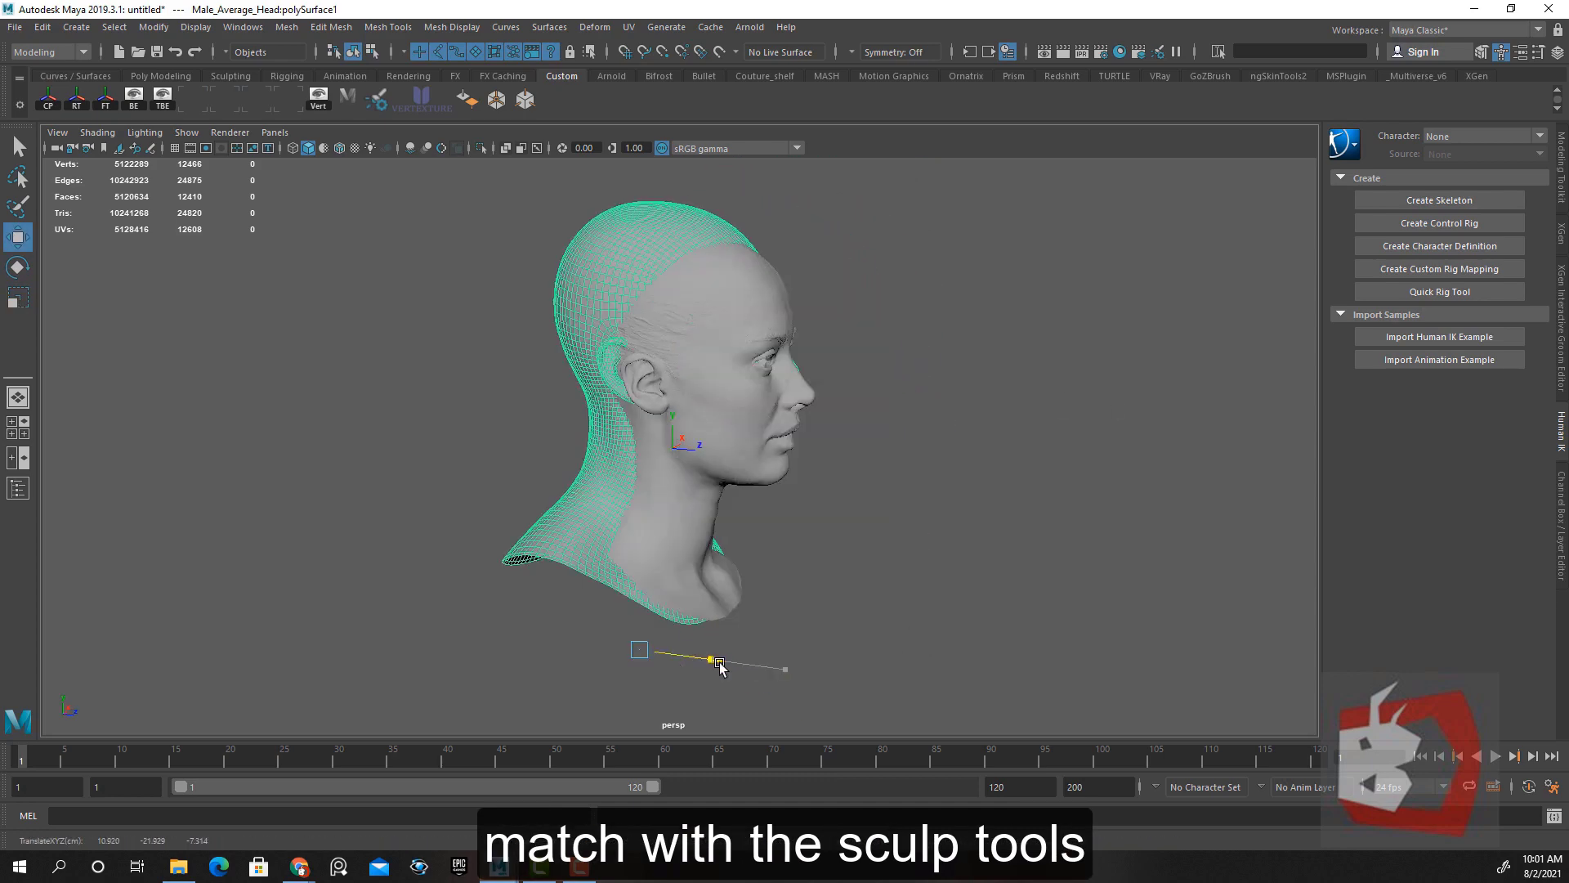
{"action": "left_click_drag", "start_coordinate": [998, 561], "coordinate": [919, 626], "text": "alt"}
{"action": "left_click_drag", "start_coordinate": [889, 699], "coordinate": [869, 698]}
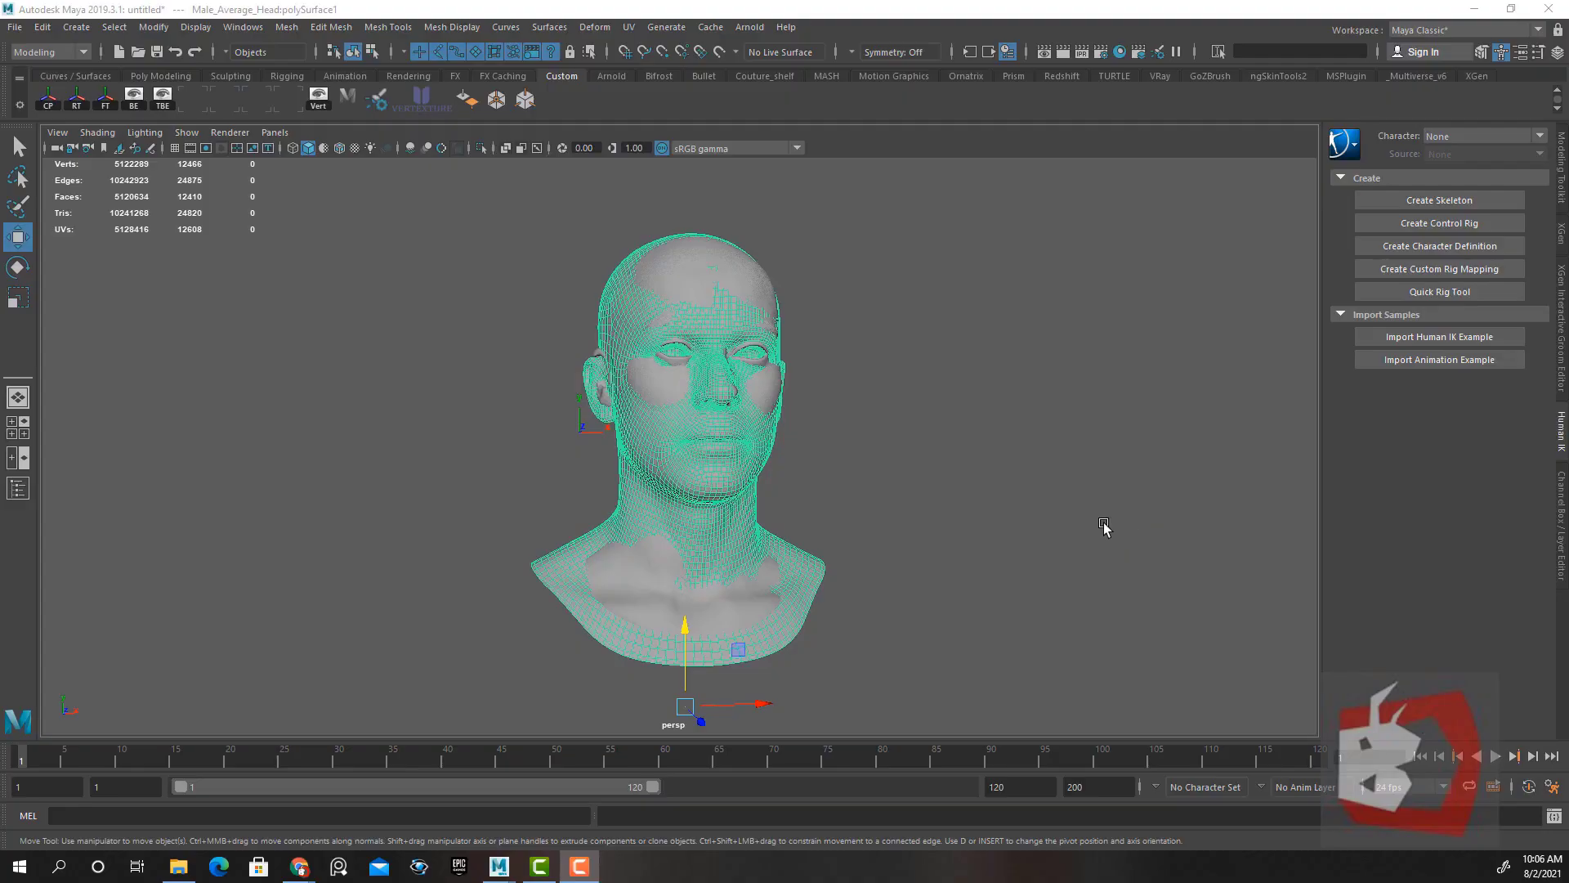
In vertex mode, soft-select the base mesh's left cheek with a reduced falloff and pull it toward the scan surface
{"action": "left_click_drag", "start_coordinate": [1107, 528], "coordinate": [939, 460], "text": "alt"}
{"action": "left_click_drag", "start_coordinate": [777, 470], "coordinate": [837, 477], "text": "alt"}
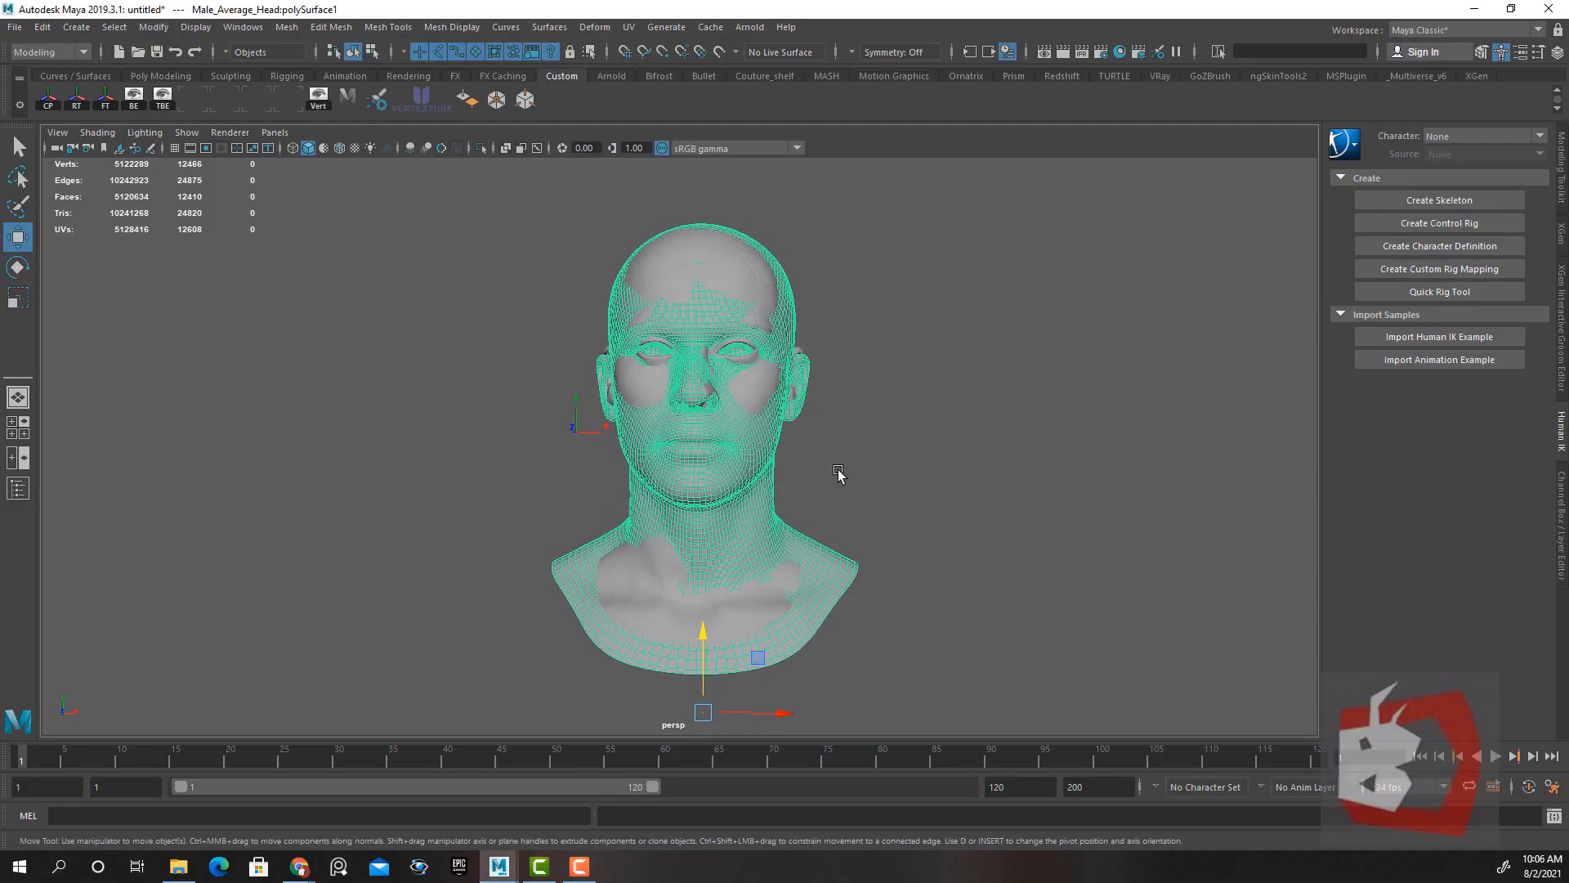
{"action": "right_click_drag", "start_coordinate": [711, 470], "coordinate": [760, 462], "text": "alt"}
{"action": "left_click_drag", "start_coordinate": [760, 462], "coordinate": [819, 459], "text": "alt"}
{"action": "right_click_drag", "start_coordinate": [739, 392], "coordinate": [809, 414], "text": "alt"}
{"action": "left_click_drag", "start_coordinate": [809, 414], "coordinate": [690, 519], "text": "alt"}
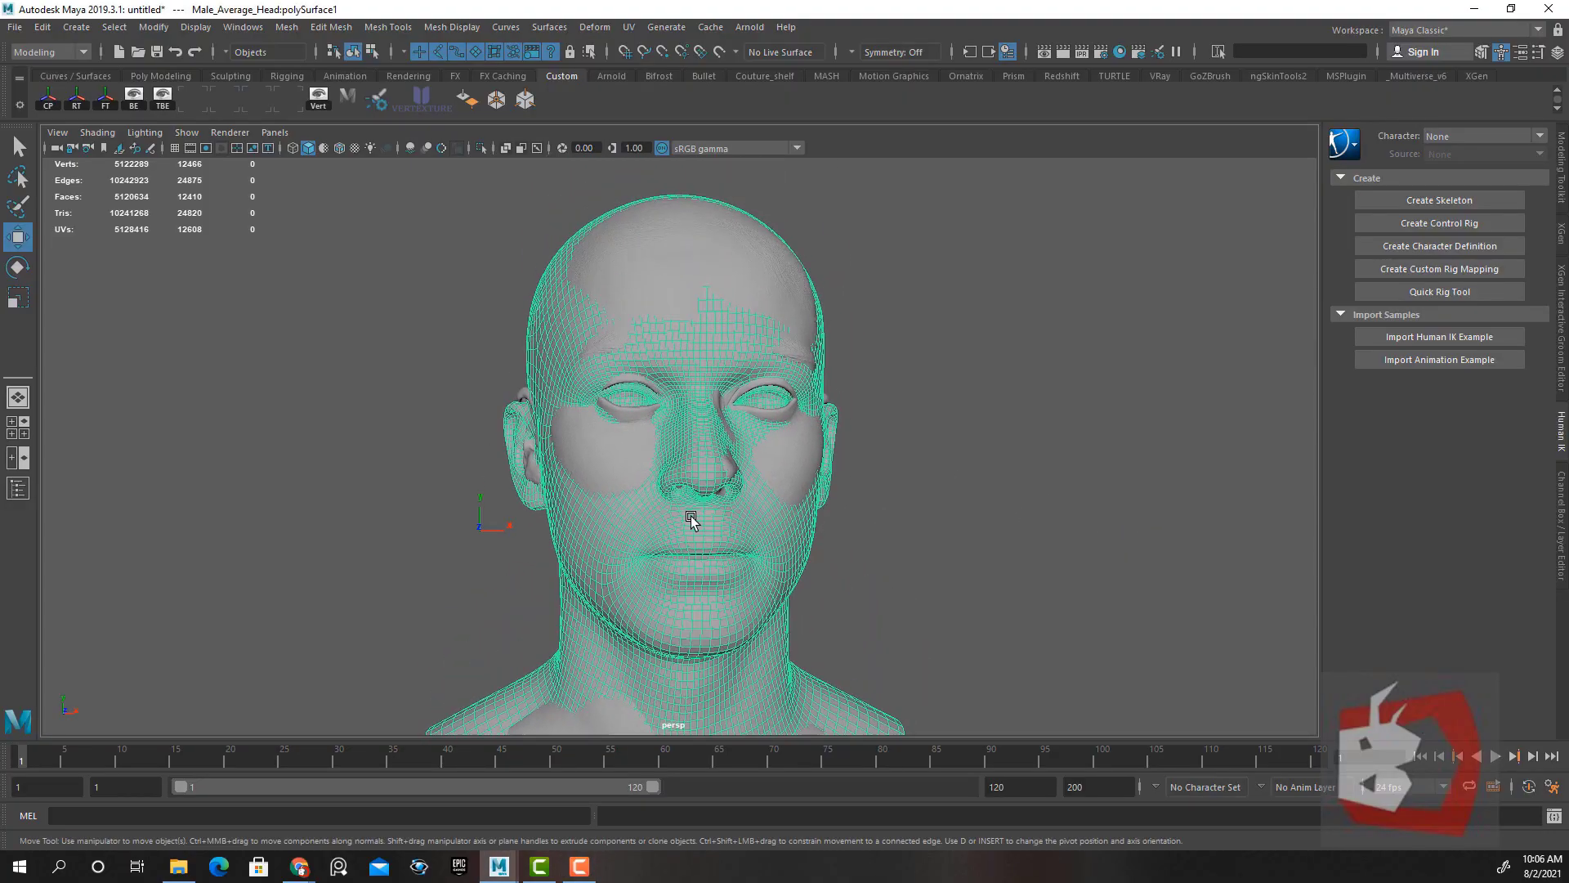
{"action": "right_click_drag", "start_coordinate": [1038, 321], "coordinate": [964, 346]}
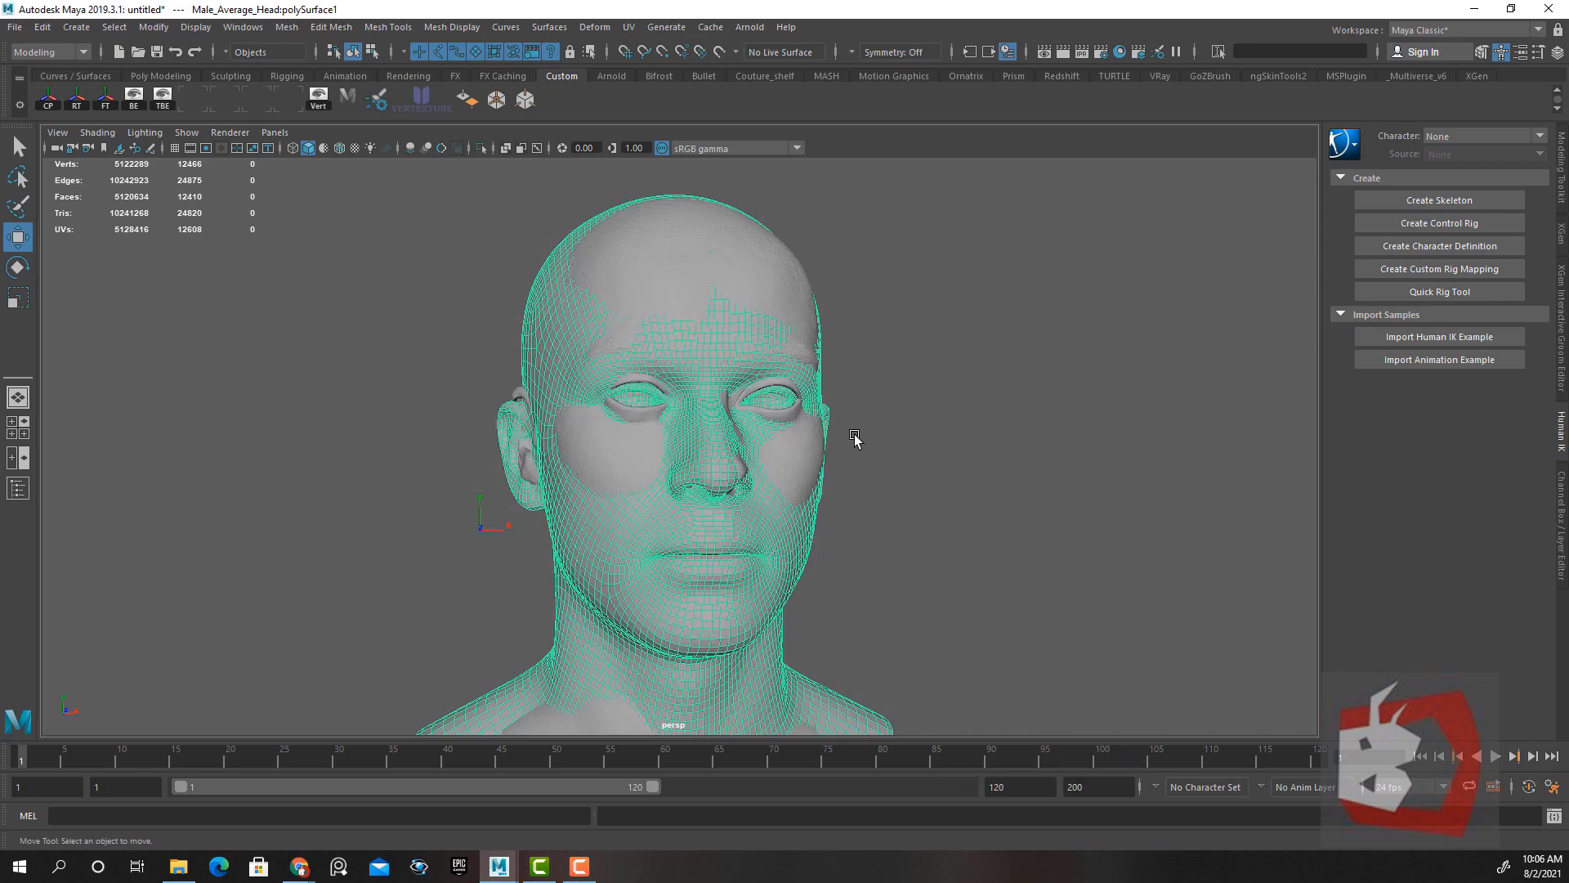
{"action": "right_click_drag", "start_coordinate": [854, 437], "coordinate": [886, 494], "text": "alt"}
{"action": "left_click", "coordinate": [850, 467]}
{"action": "left_click_drag", "start_coordinate": [977, 550], "coordinate": [942, 542], "text": "alt"}
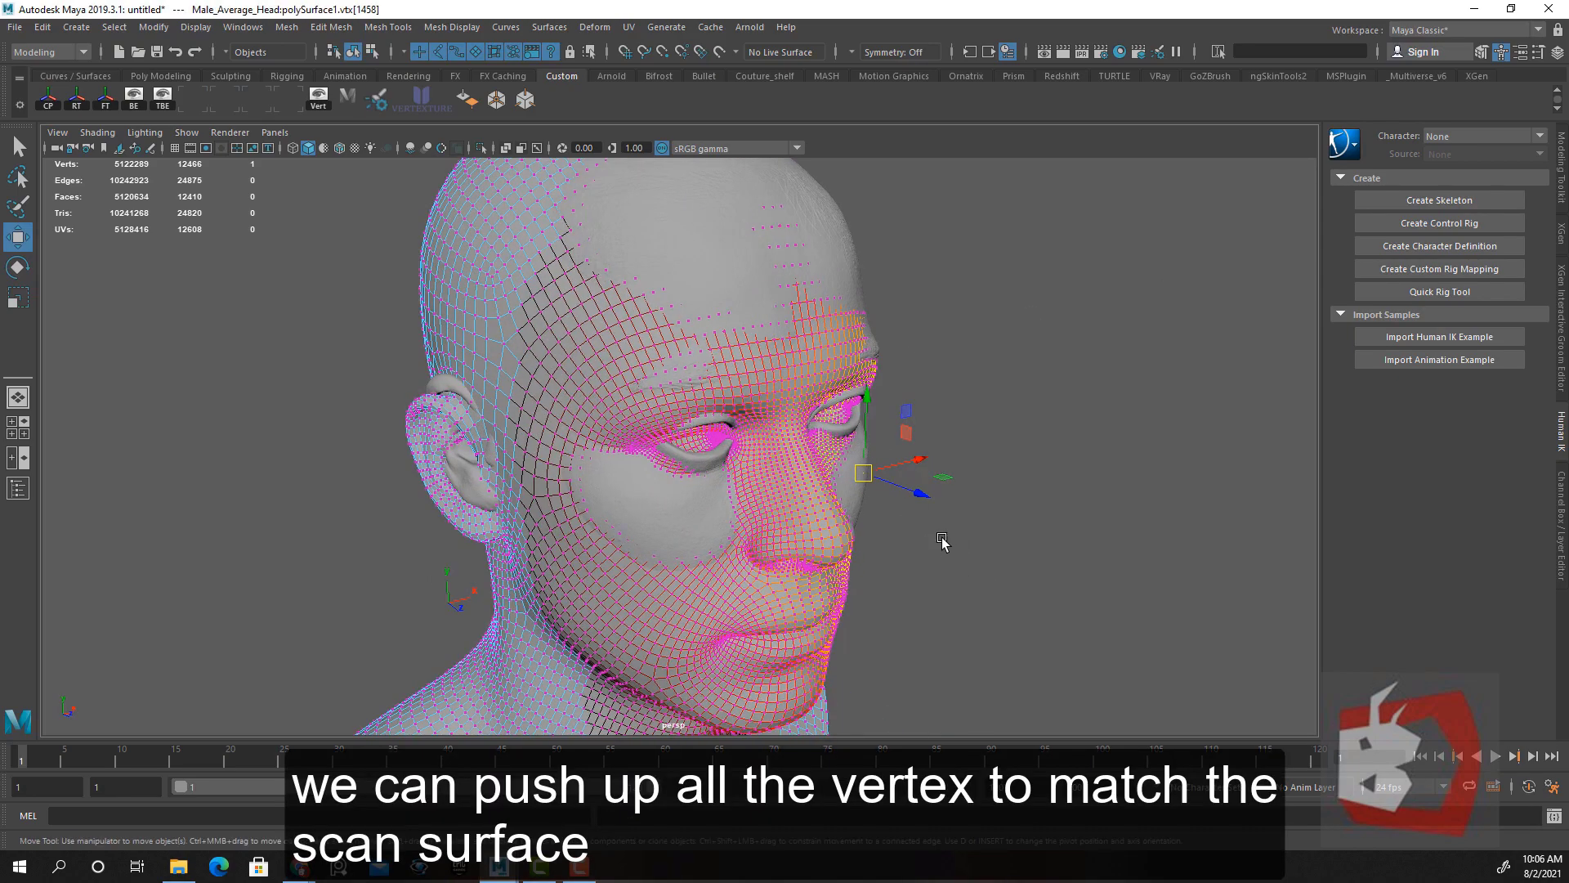
{"action": "left_click_drag", "start_coordinate": [1074, 492], "coordinate": [667, 516], "text": "alt"}
{"action": "scroll", "coordinate": [667, 516], "scroll_direction": "up", "scroll_amount": 2}
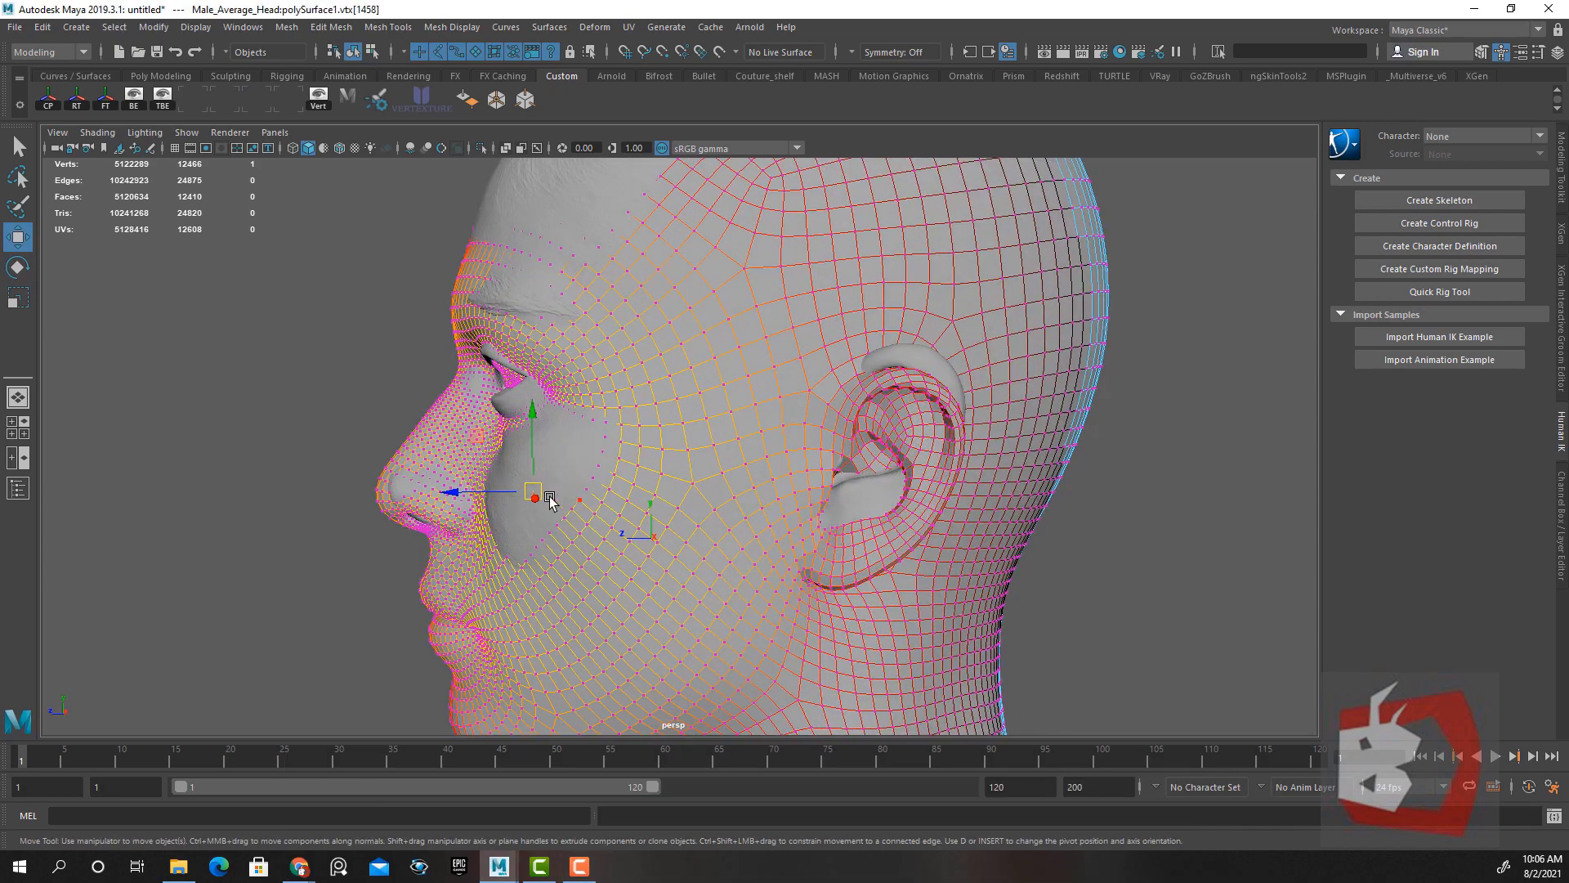
{"action": "left_click_drag", "start_coordinate": [550, 501], "coordinate": [443, 493]}
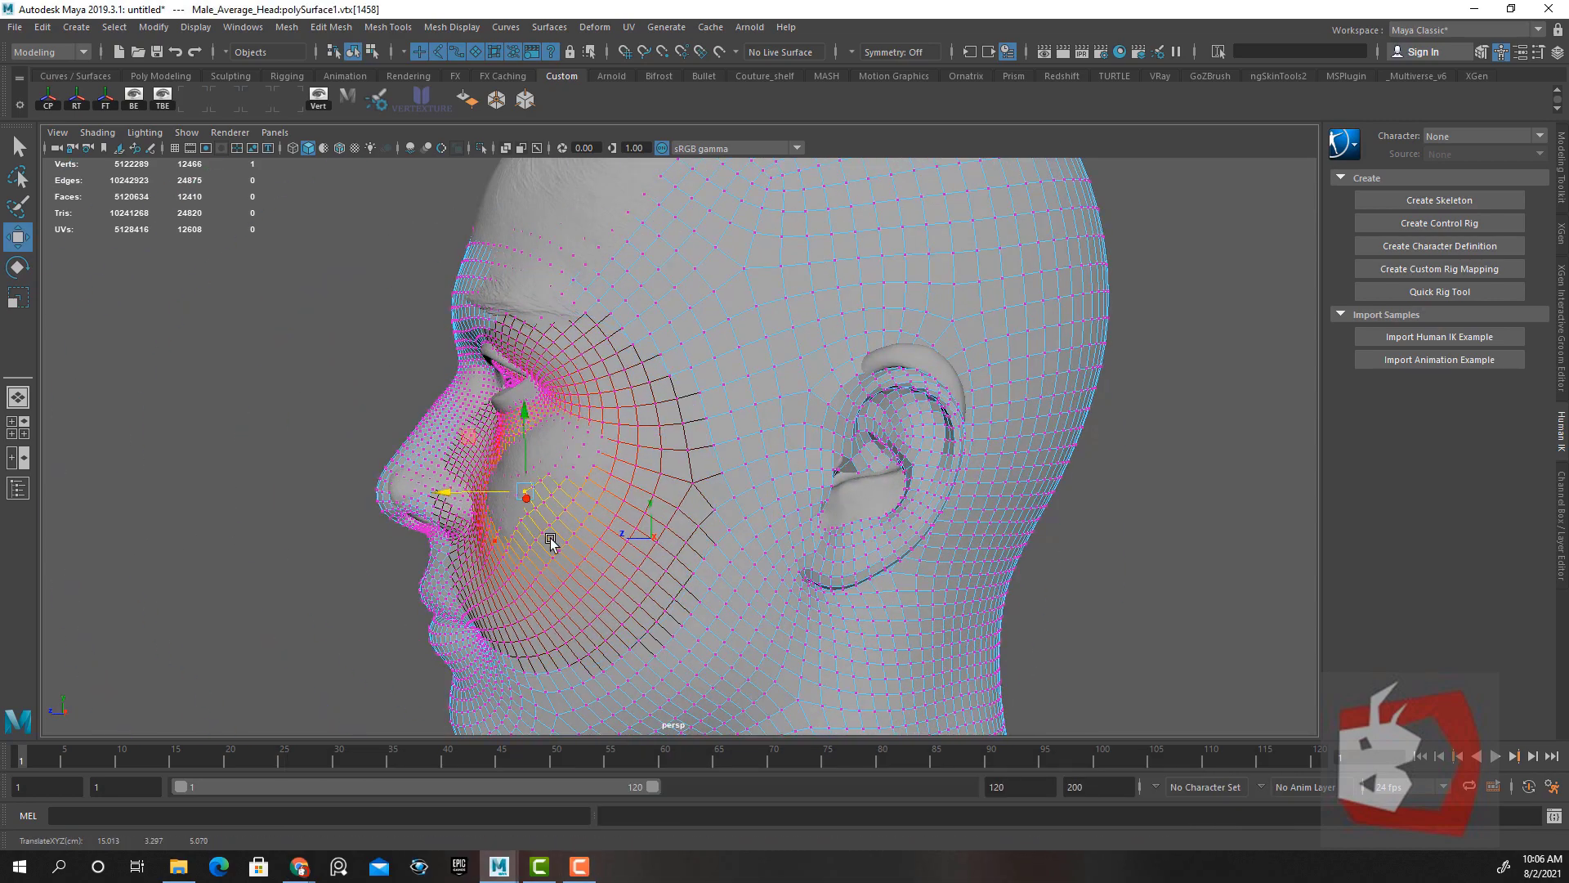
Return to object mode, select the high-resolution head scan and make it the live surface
{"action": "left_click_drag", "start_coordinate": [550, 540], "coordinate": [690, 518], "text": "alt"}
{"action": "scroll", "coordinate": [653, 511], "scroll_direction": "up", "scroll_amount": 2}
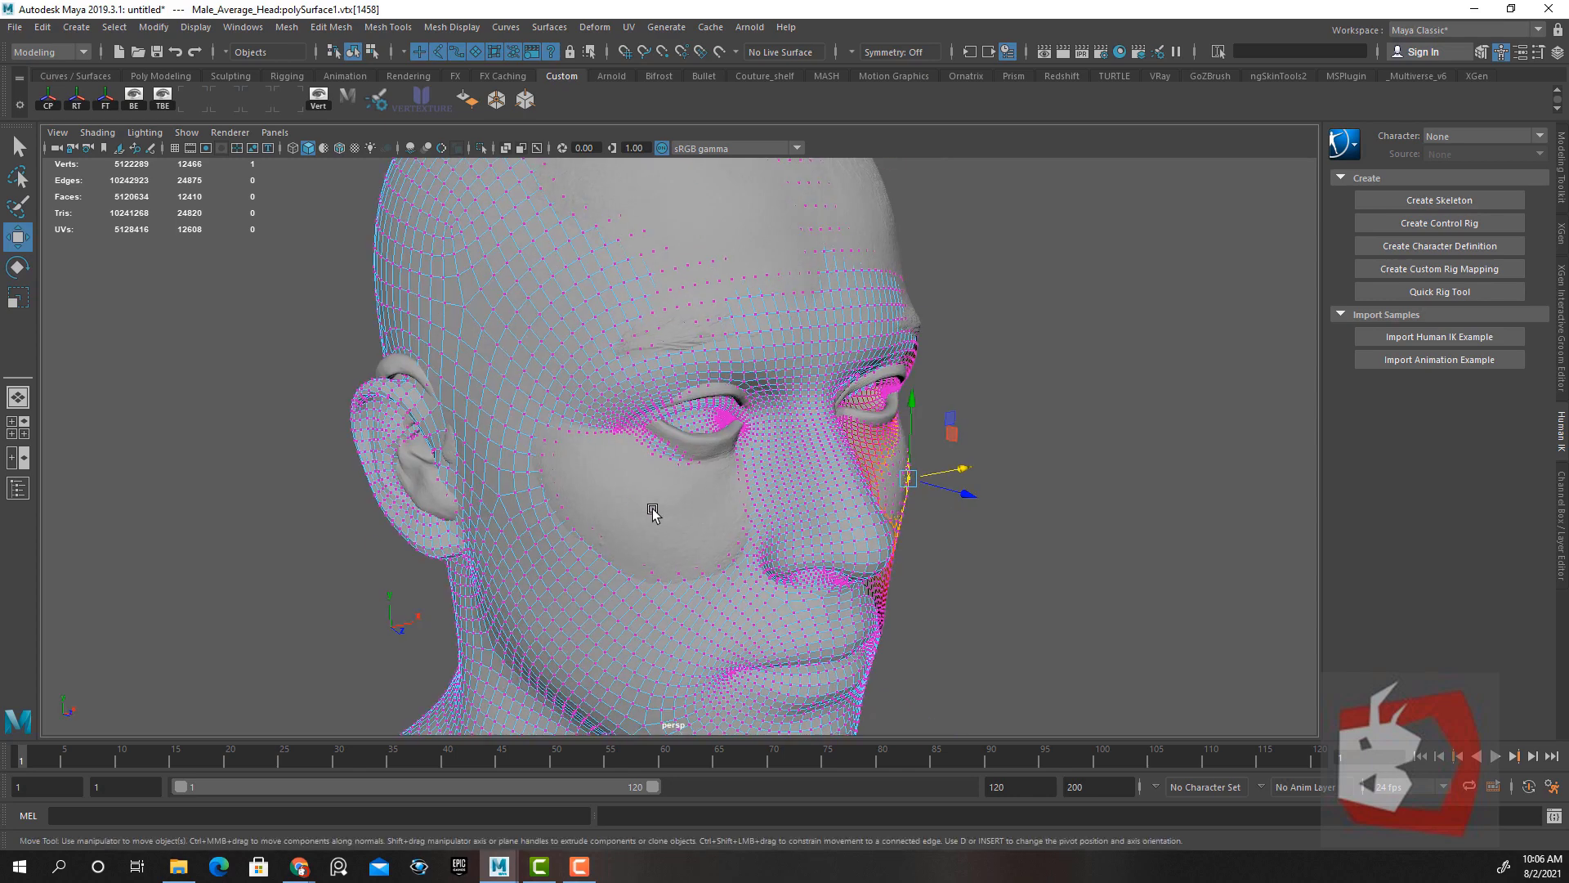
{"action": "scroll", "coordinate": [653, 512], "scroll_direction": "down", "scroll_amount": 4}
{"action": "right_click_drag", "start_coordinate": [731, 462], "coordinate": [782, 389]}
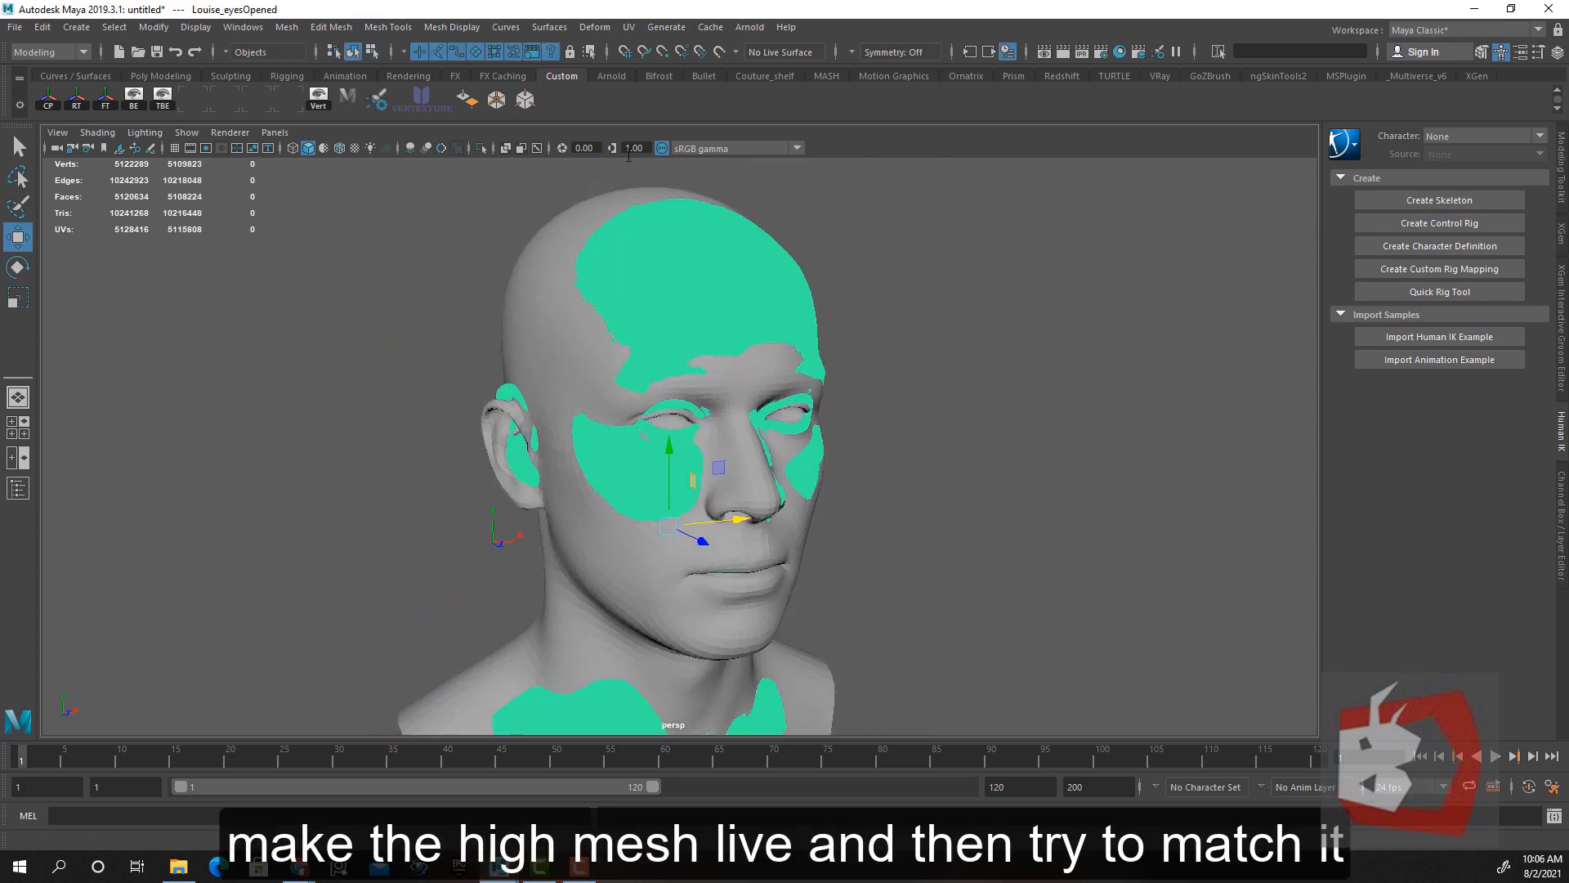
{"action": "left_click", "coordinate": [718, 52]}
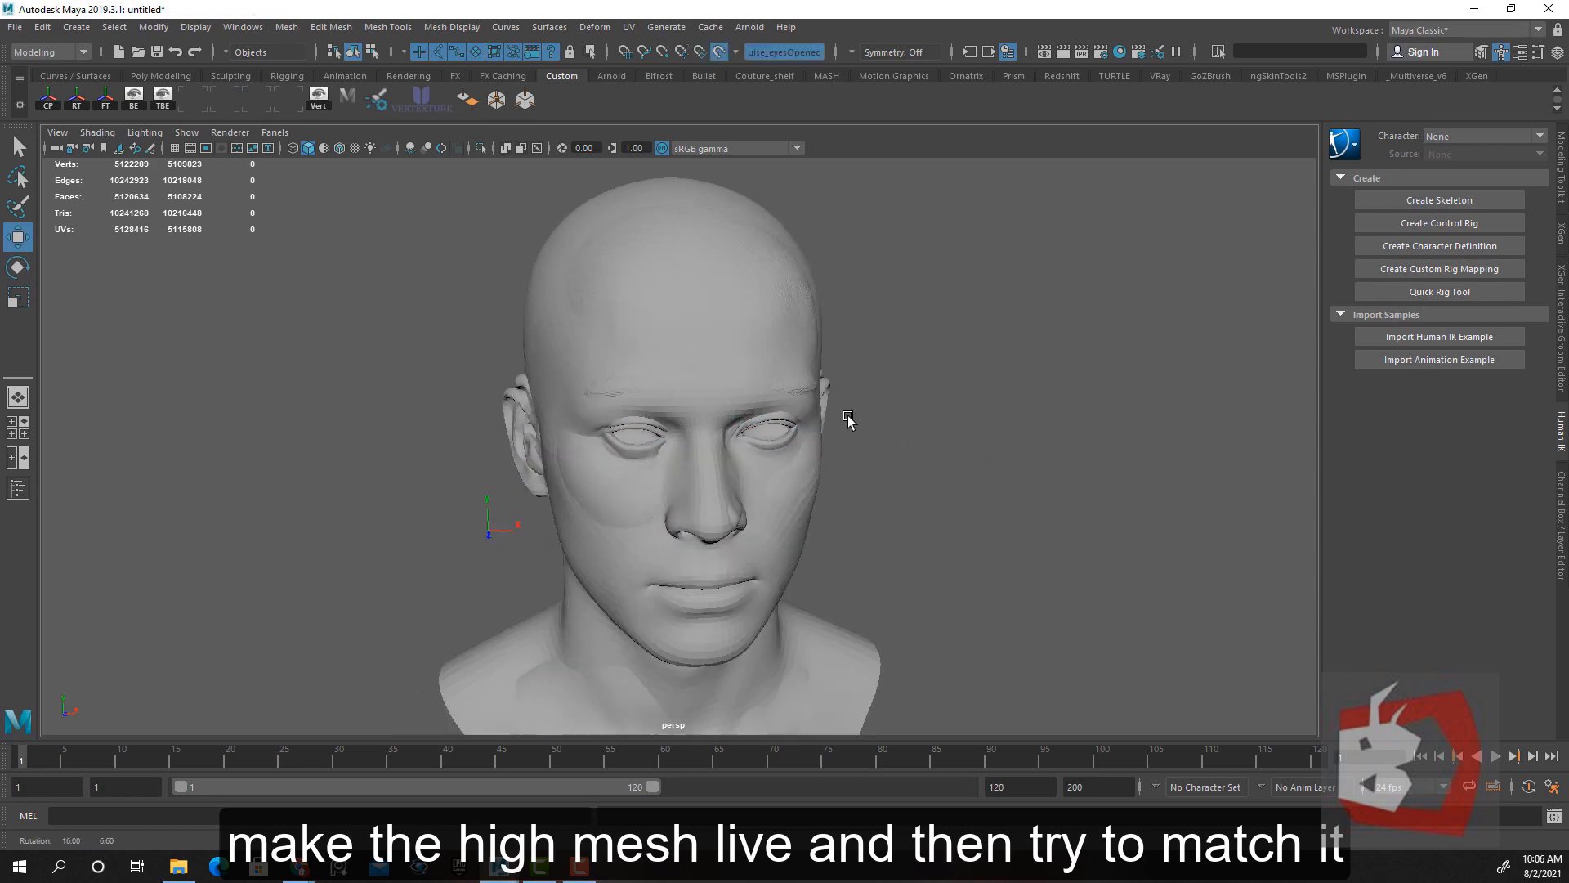
Soft-select base mesh vertices at the upper forehead and slide them over the live scan so they snap to it
{"action": "mouse_move", "coordinate": [949, 350]}
{"action": "left_mouse_down", "text": "alt"}
{"action": "mouse_move", "coordinate": [708, 318]}
{"action": "mouse_move", "coordinate": [924, 364]}
{"action": "left_mouse_up", "text": "alt"}
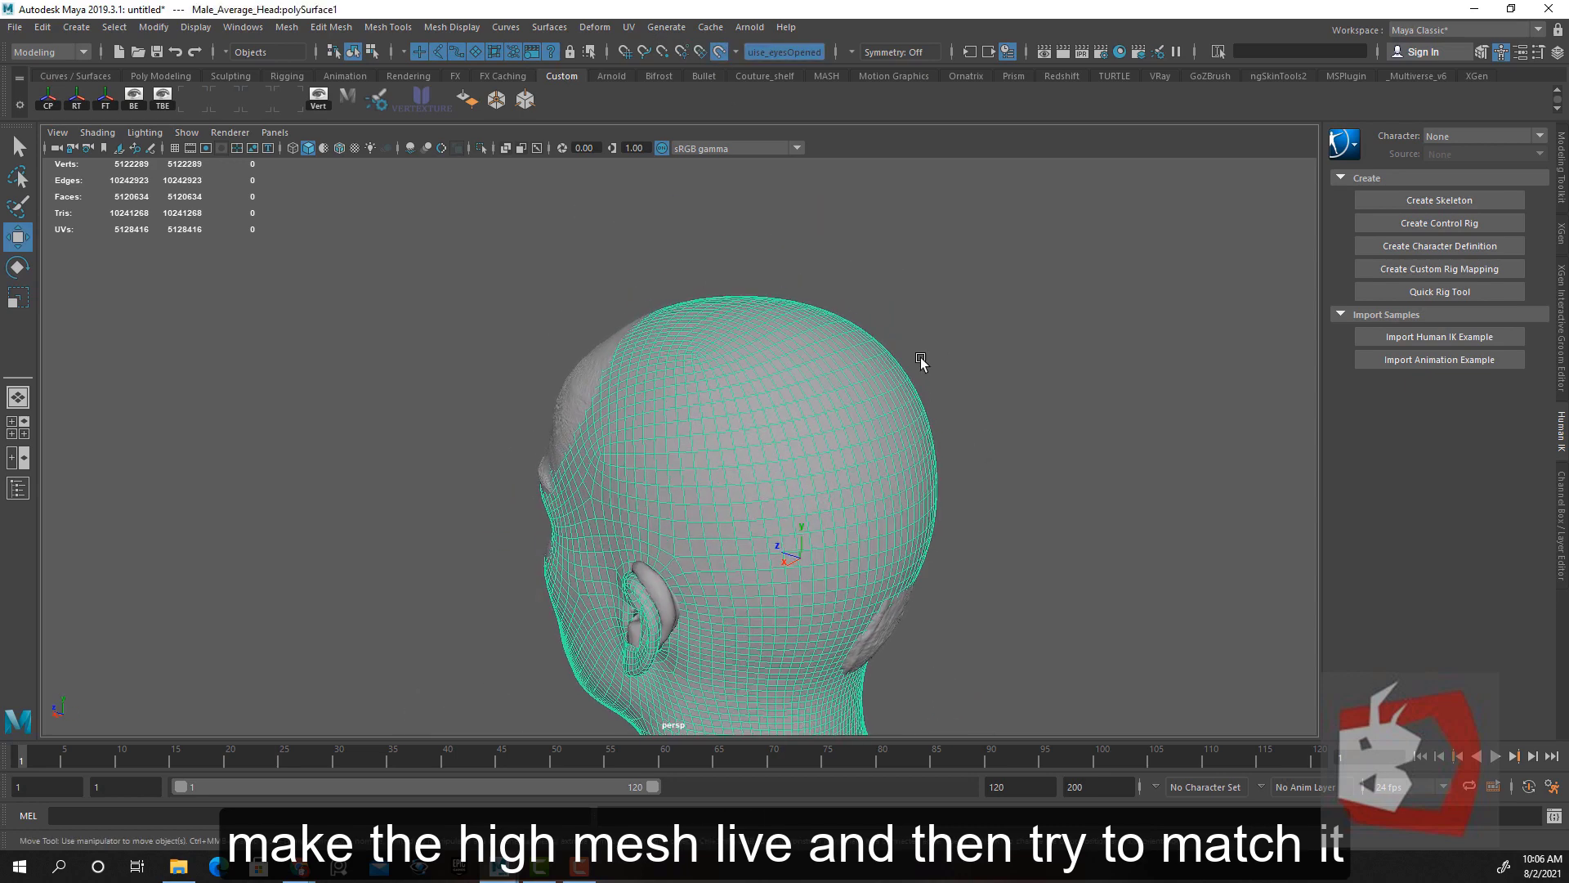
{"action": "right_click", "coordinate": [1054, 270]}
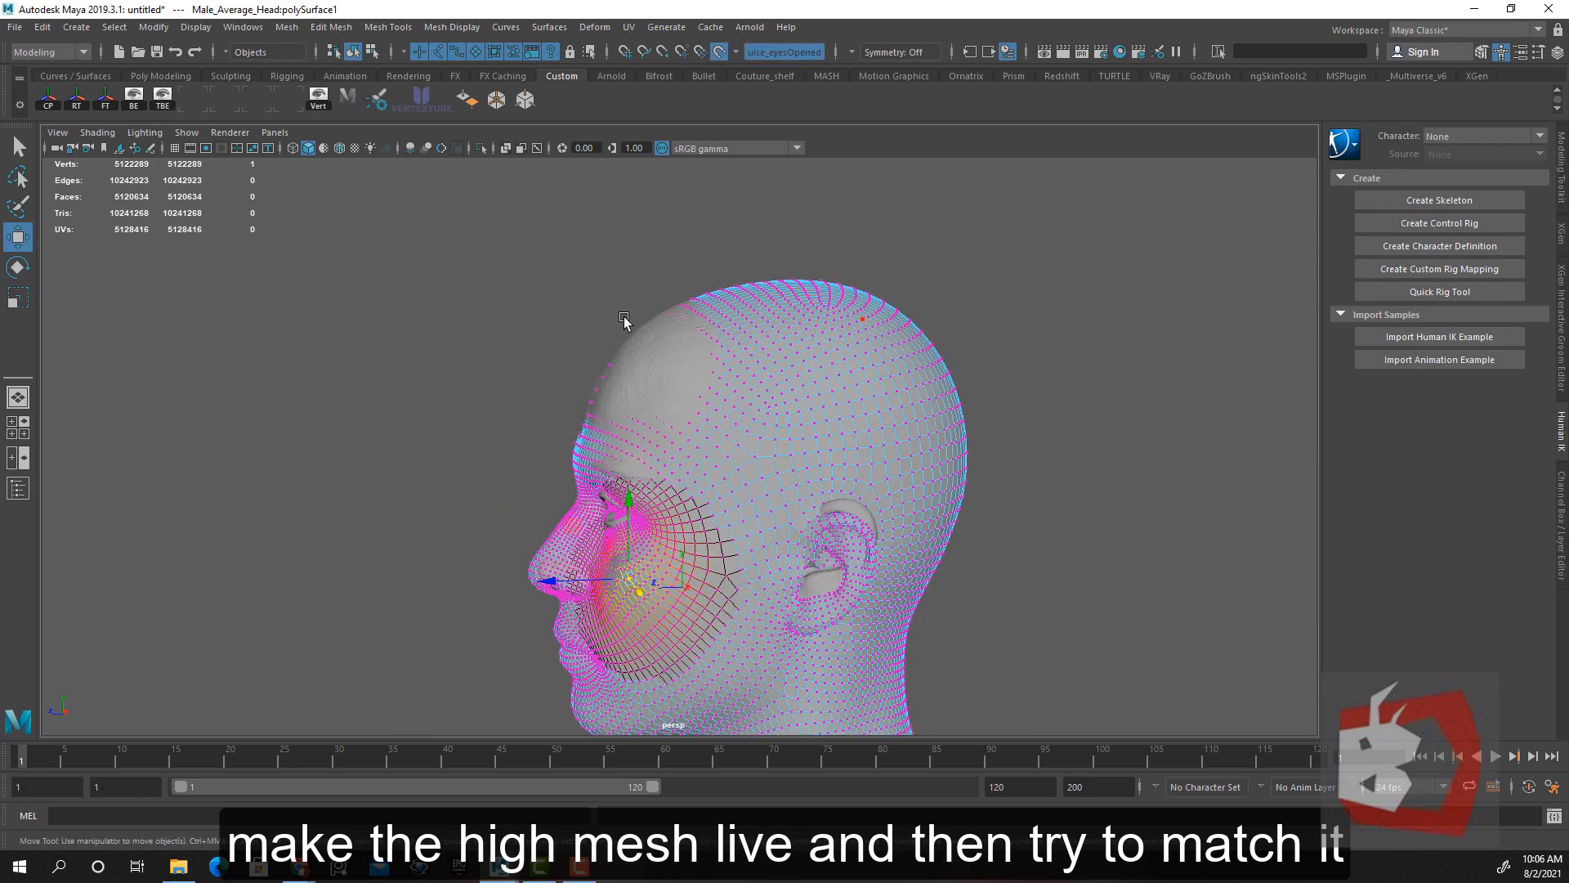
{"action": "left_click", "coordinate": [711, 305]}
{"action": "left_click_drag", "start_coordinate": [711, 305], "coordinate": [670, 389], "text": "alt"}
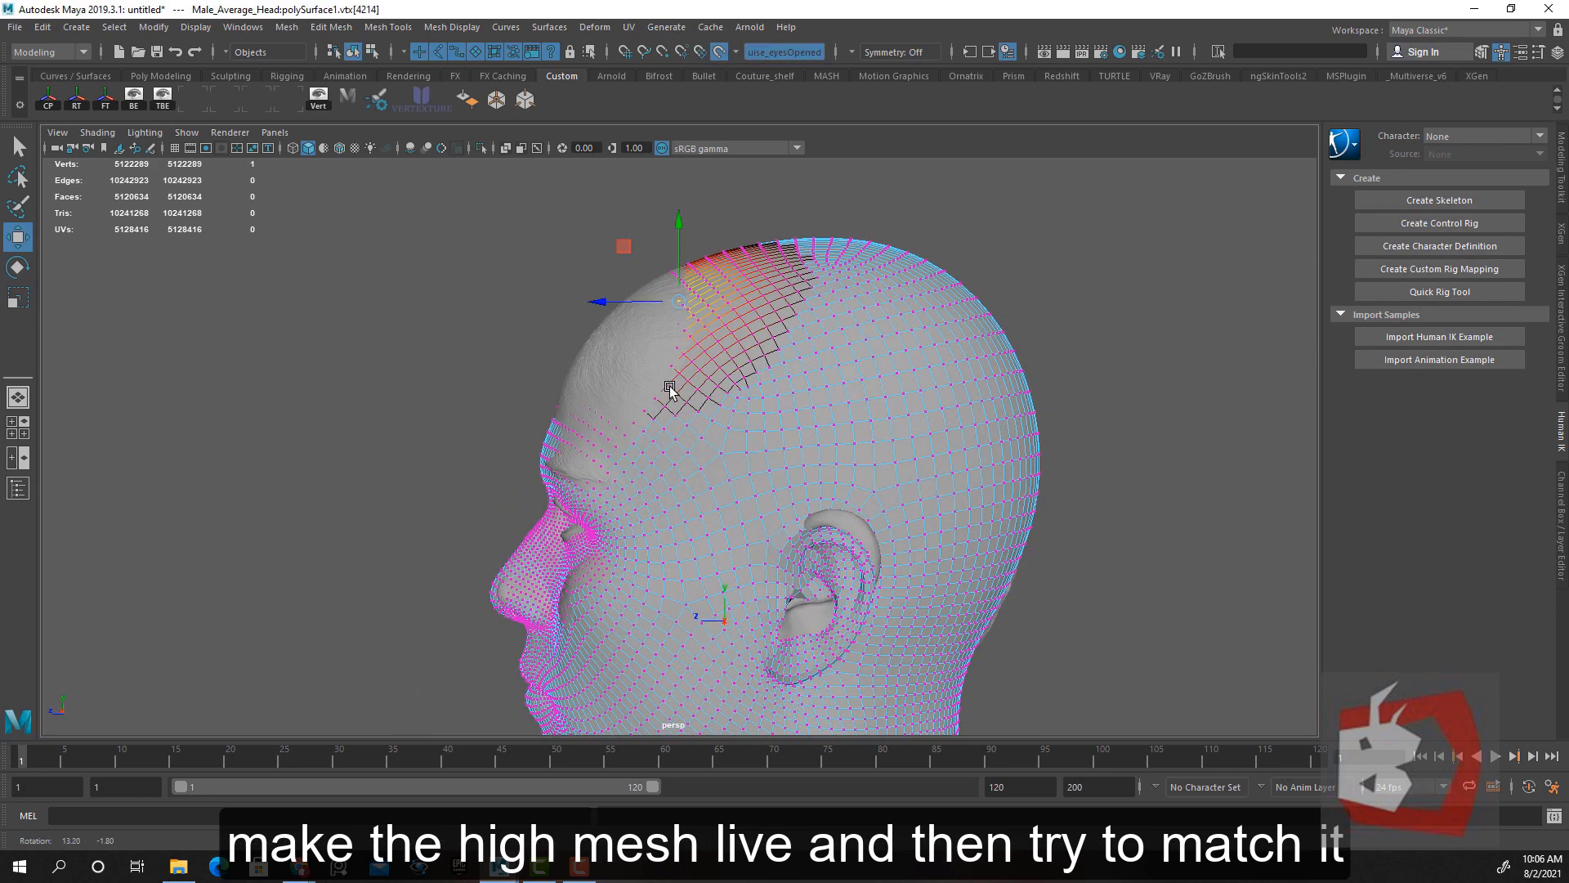
{"action": "left_click_drag", "start_coordinate": [676, 302], "coordinate": [596, 349]}
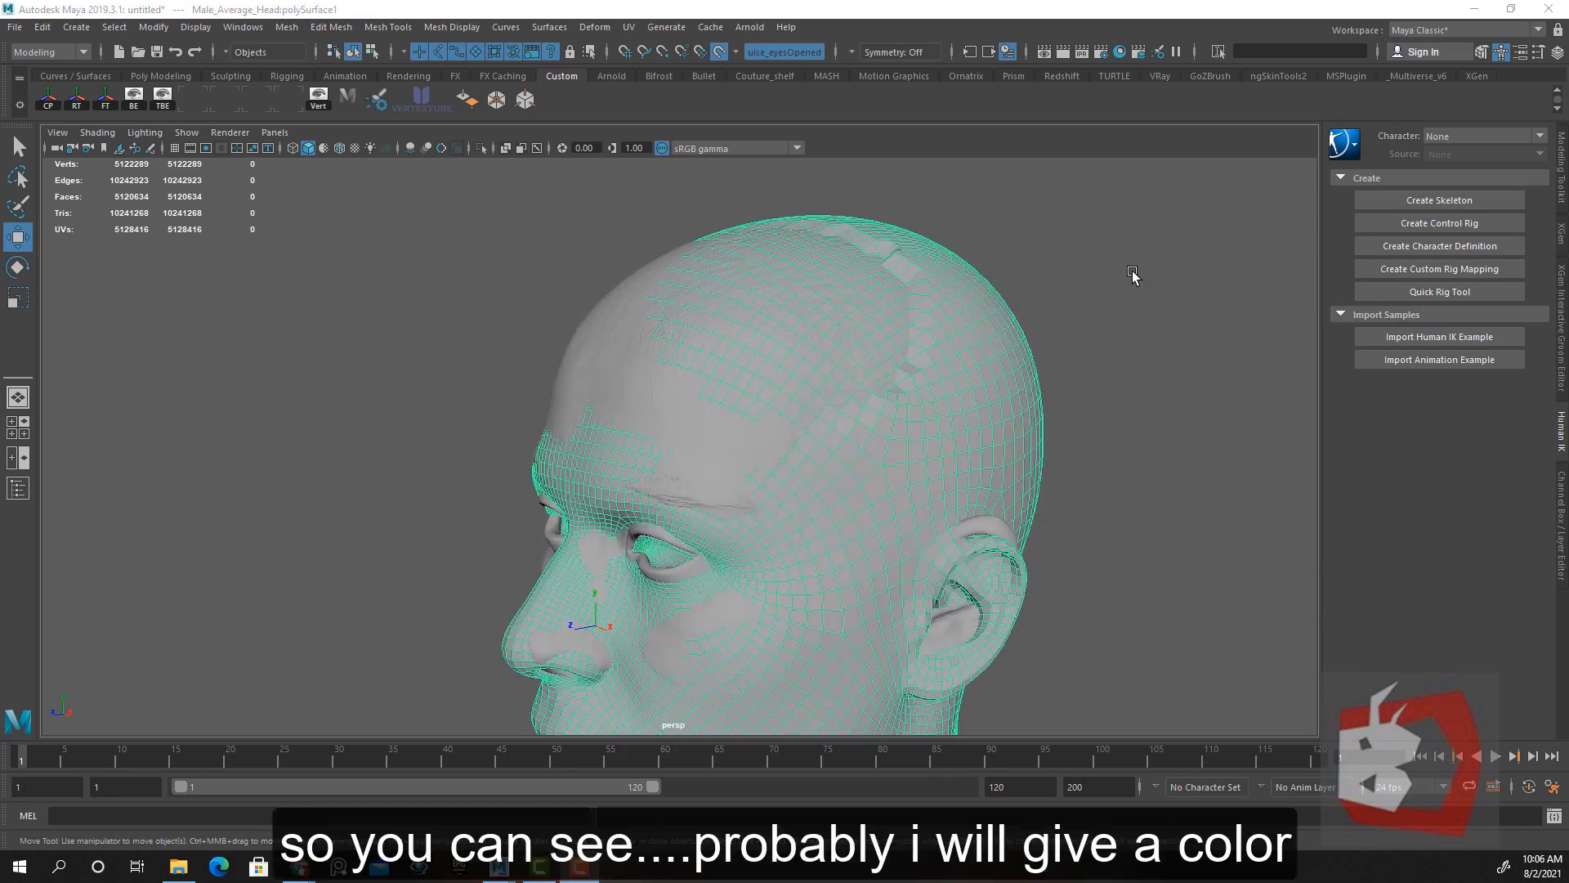
Assign a new Lambert material to the base mesh and set its color to dark green
{"action": "left_click_drag", "start_coordinate": [1130, 271], "coordinate": [1052, 260], "text": "alt"}
{"action": "right_click_drag", "start_coordinate": [1053, 260], "coordinate": [1098, 217], "text": "alt"}
{"action": "middle_click_drag", "start_coordinate": [1098, 217], "coordinate": [983, 299], "text": "alt"}
{"action": "left_click_drag", "start_coordinate": [983, 300], "coordinate": [1027, 316], "text": "alt"}
{"action": "right_click_drag", "start_coordinate": [1027, 316], "coordinate": [1095, 433], "text": "alt"}
{"action": "left_click_drag", "start_coordinate": [1095, 433], "coordinate": [1078, 287], "text": "alt"}
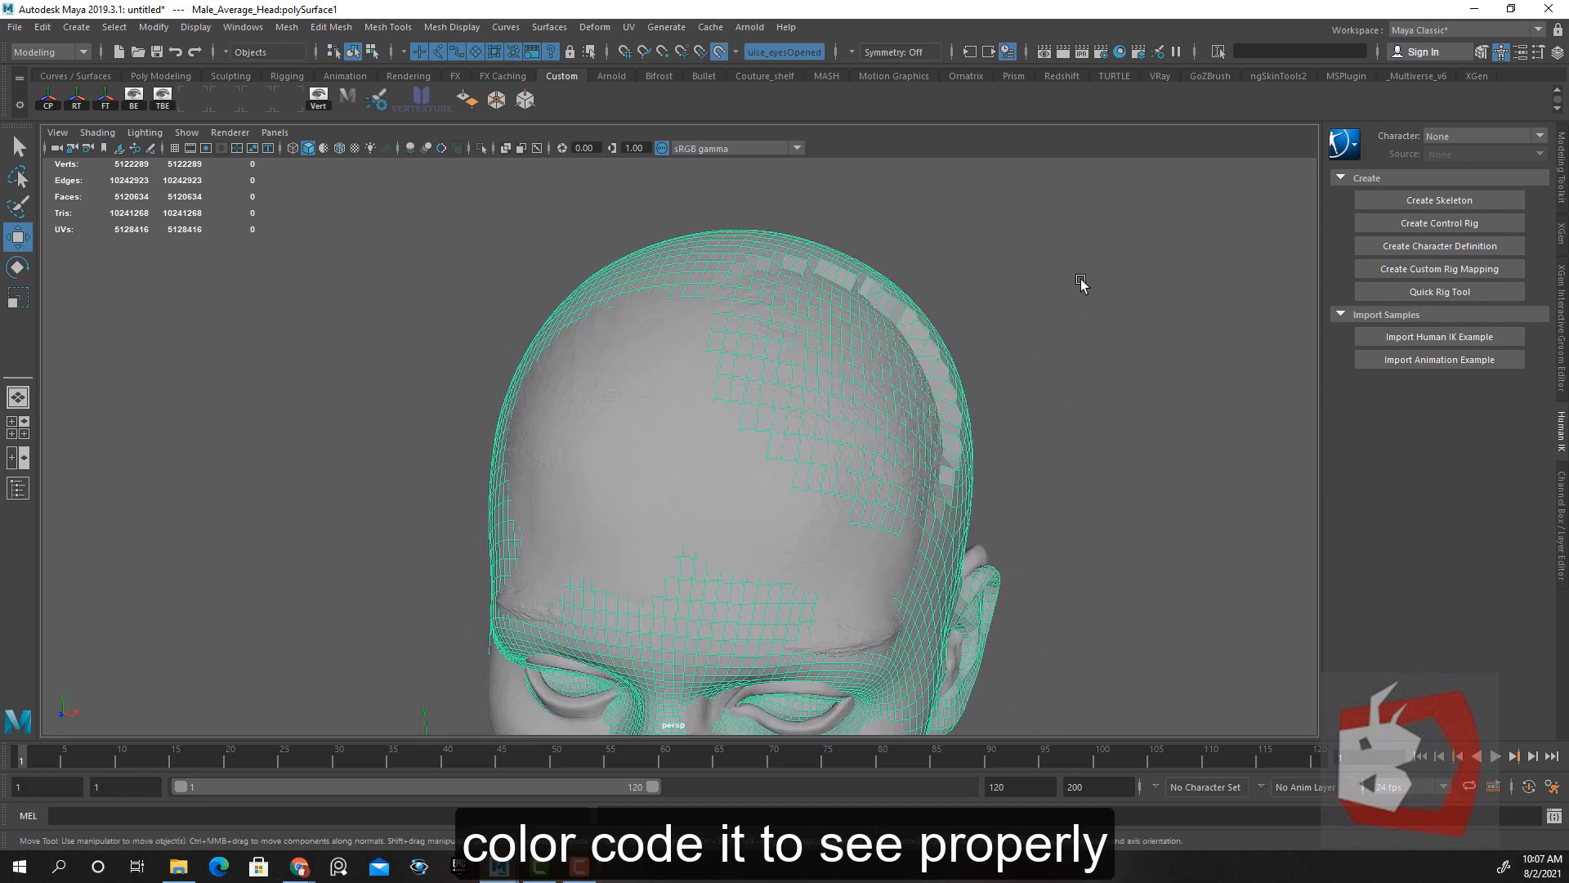
{"action": "right_click_drag", "start_coordinate": [1070, 240], "coordinate": [1077, 663]}
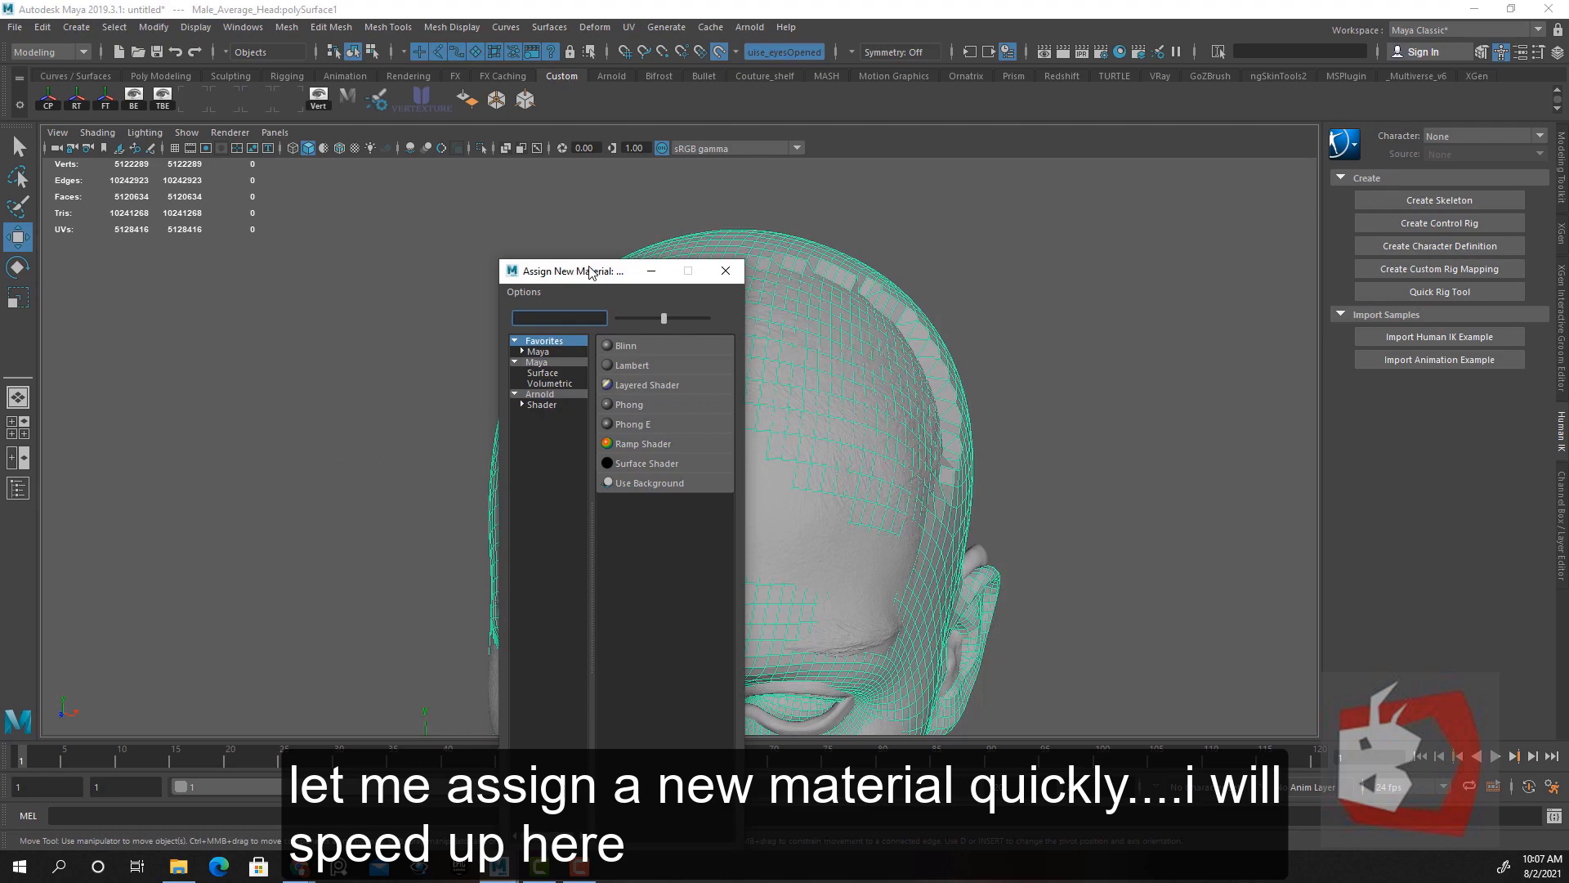
{"action": "left_click", "coordinate": [632, 368]}
{"action": "left_click", "coordinate": [1173, 309]}
{"action": "left_click", "coordinate": [1156, 264]}
{"action": "left_click_drag", "start_coordinate": [1185, 392], "coordinate": [1164, 394]}
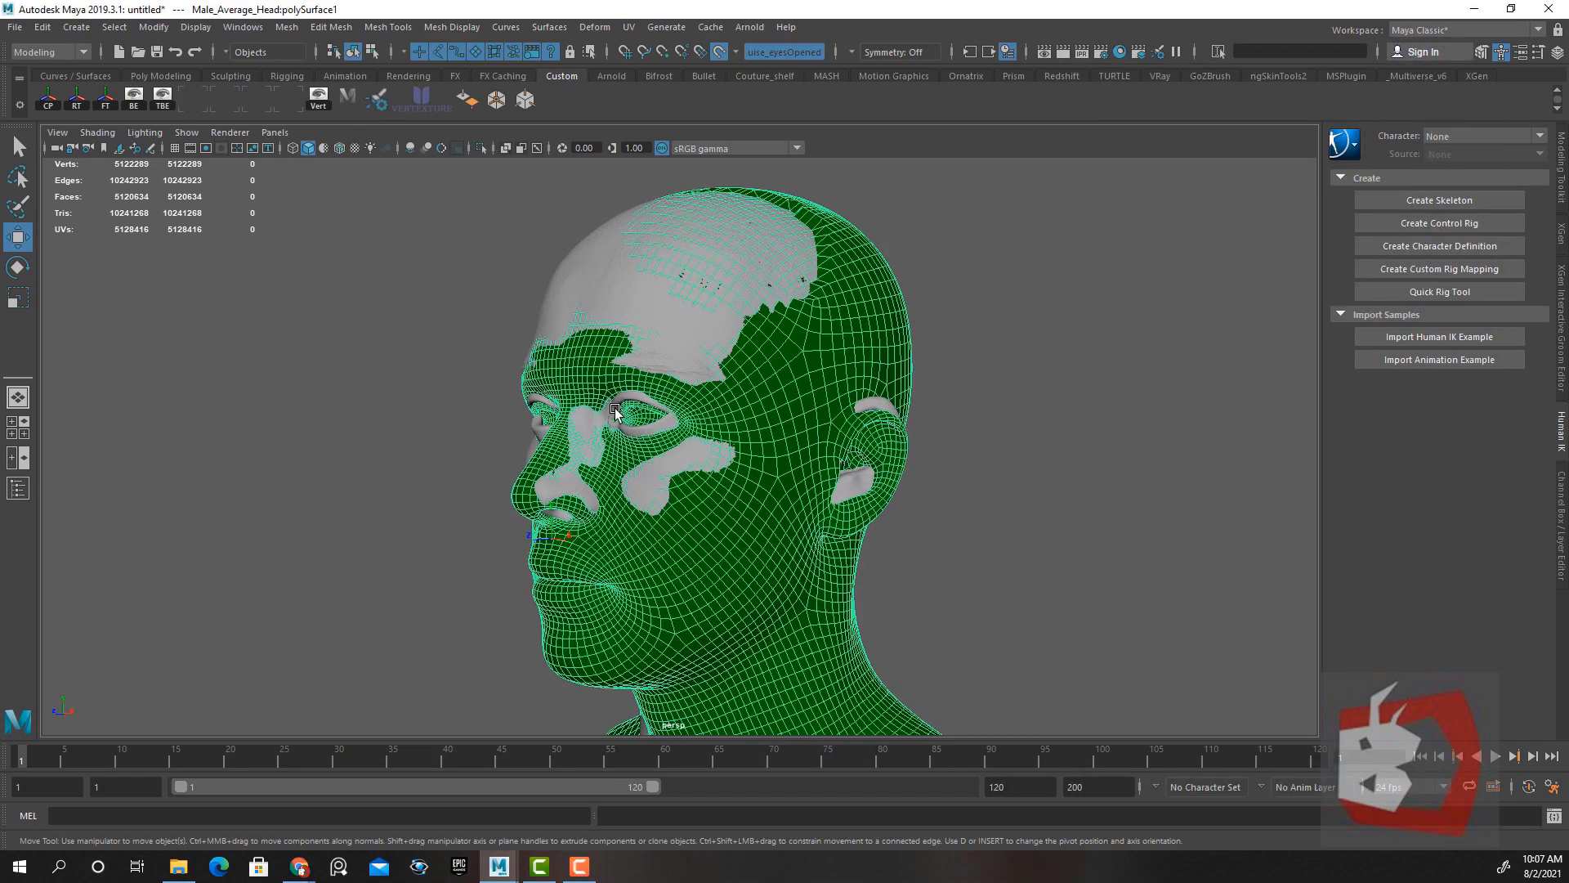
Inspect from several angles how the base mesh's forehead and face sit against the scan surface
{"action": "left_click_drag", "start_coordinate": [1030, 408], "coordinate": [789, 461], "text": "alt"}
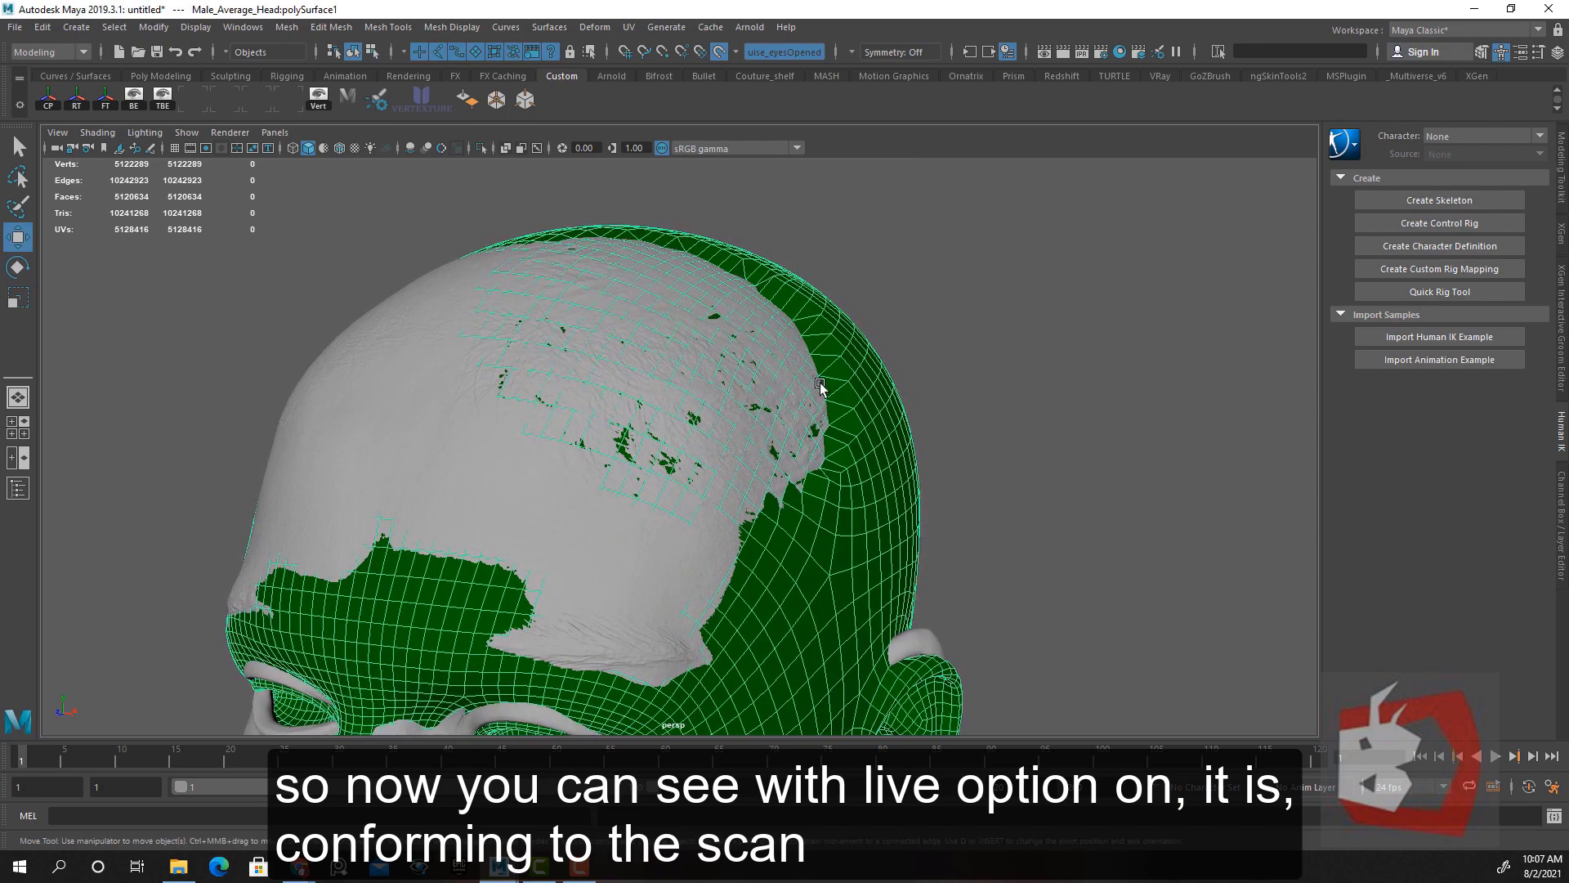
{"action": "left_click_drag", "start_coordinate": [819, 384], "coordinate": [924, 466], "text": "alt"}
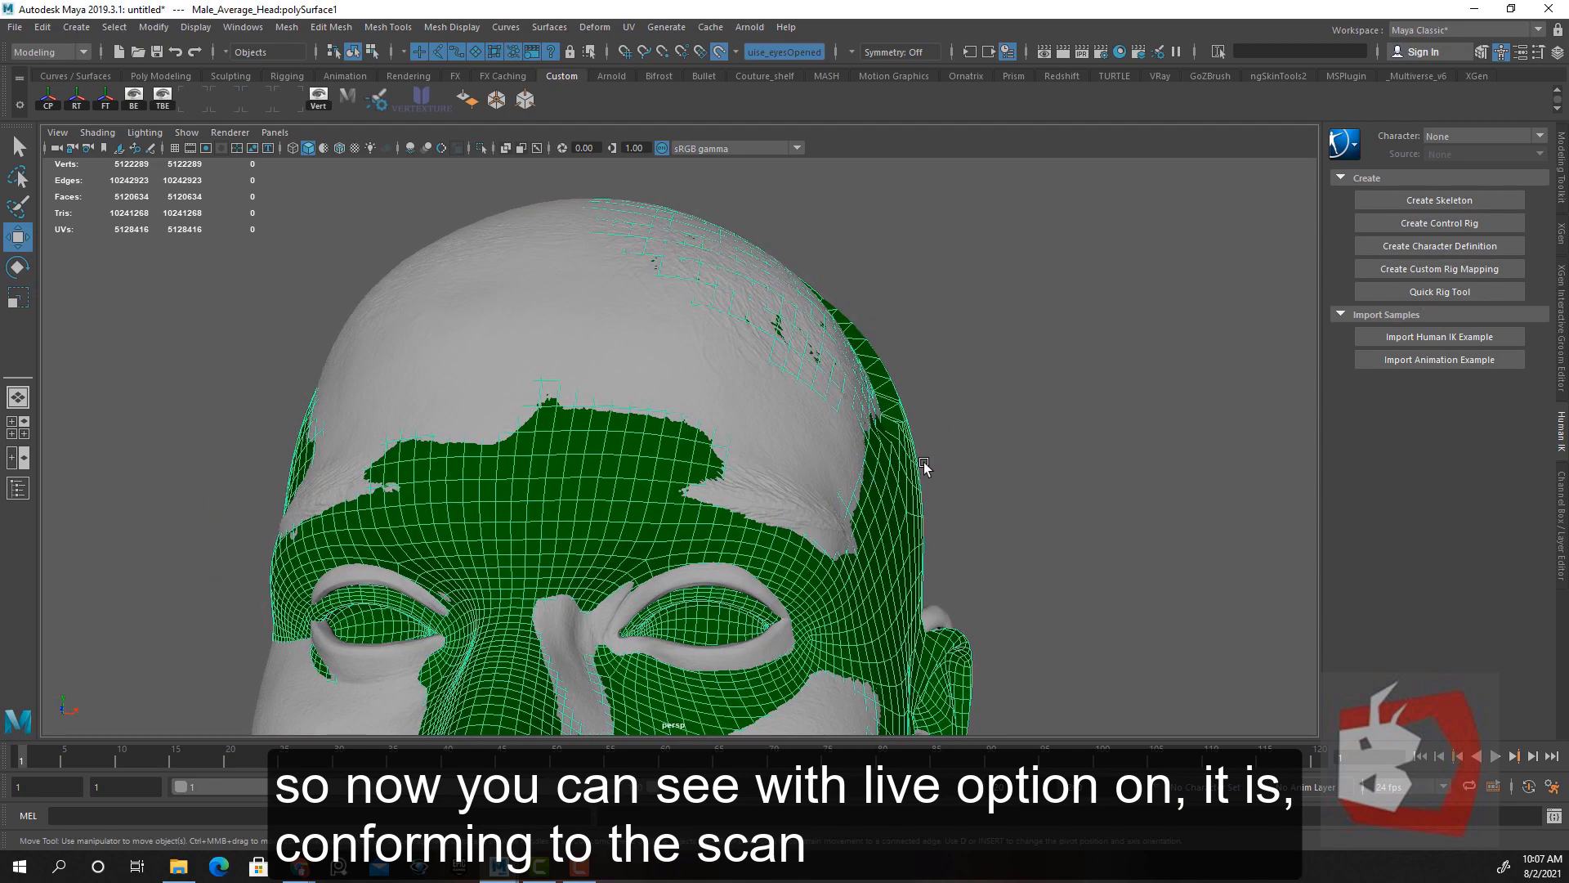
{"action": "scroll", "coordinate": [923, 466], "scroll_direction": "down", "scroll_amount": 5}
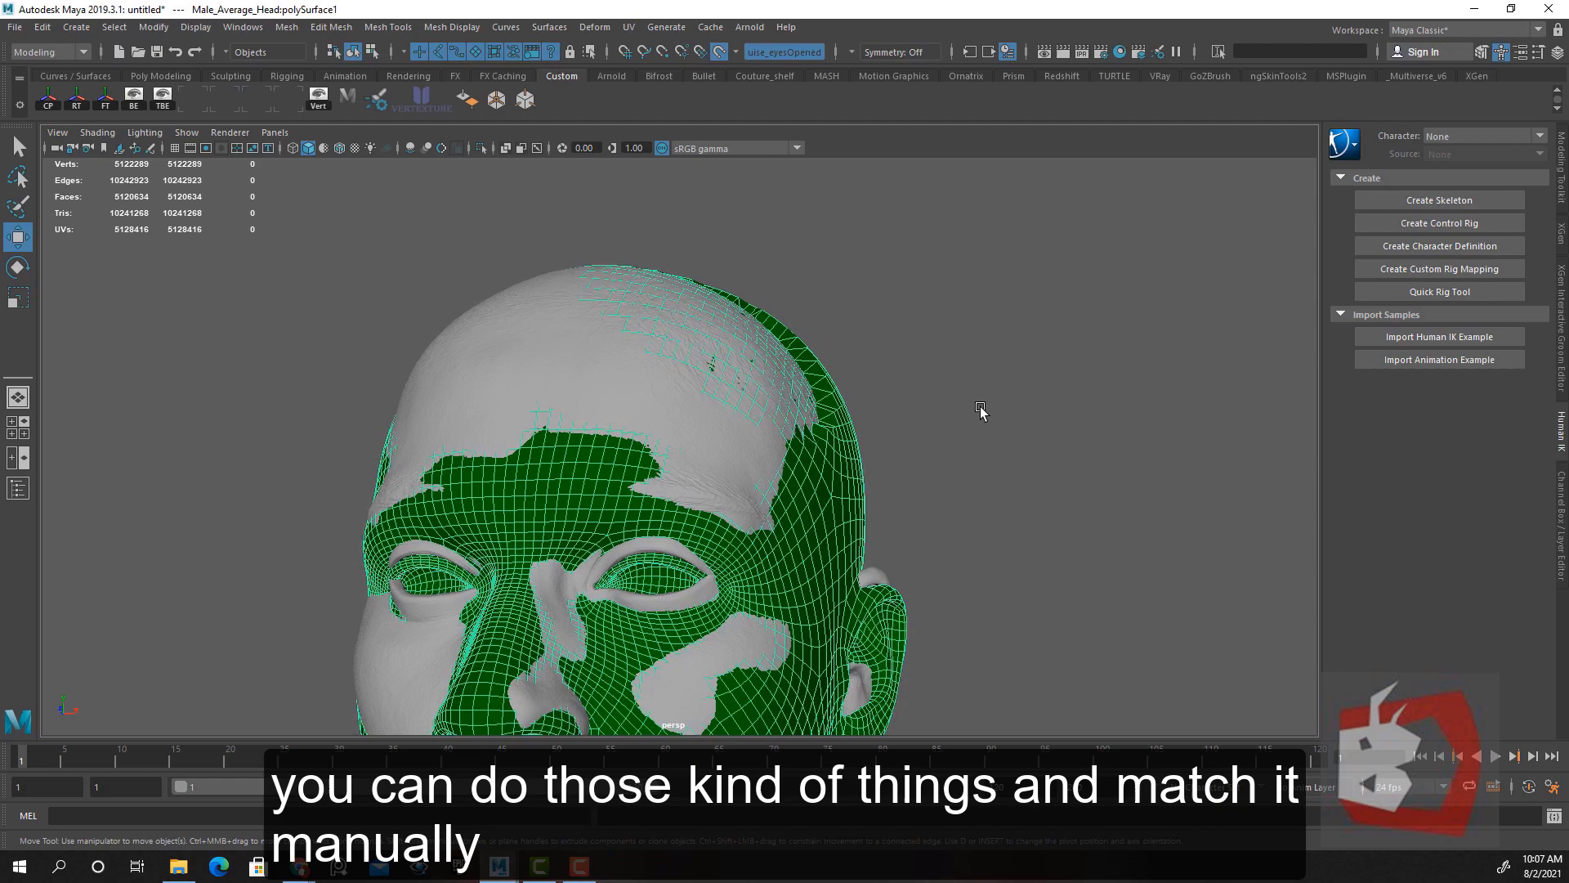
{"action": "left_click_drag", "start_coordinate": [980, 409], "coordinate": [792, 482], "text": "alt"}
{"action": "left_click_drag", "start_coordinate": [965, 479], "coordinate": [1027, 564], "text": "alt"}
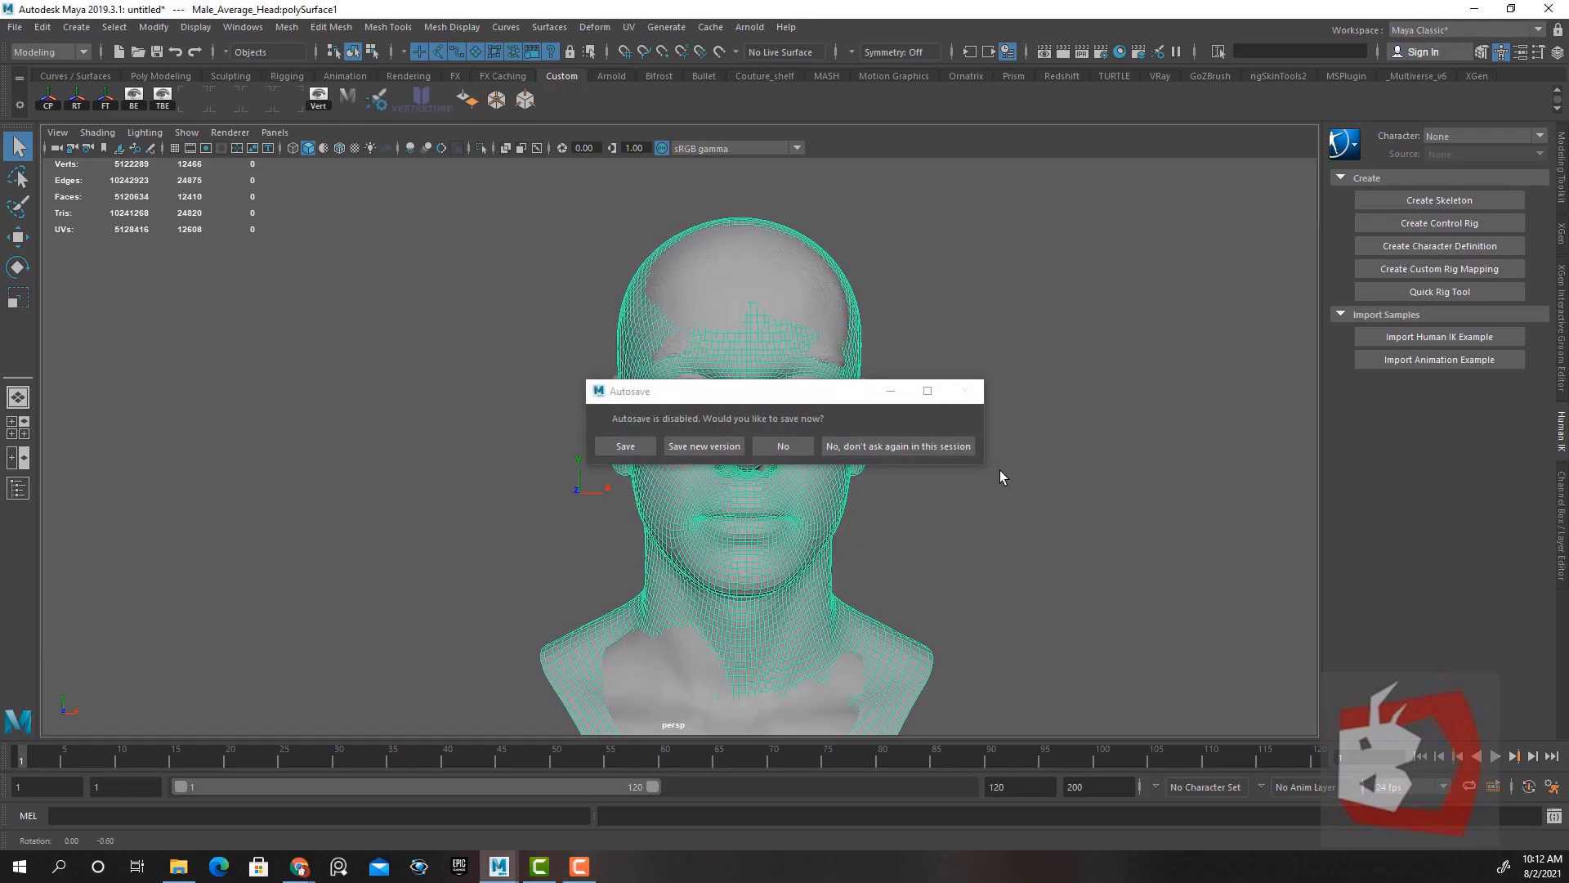
Dismiss the autosave prompt and open the Outliner
{"action": "key", "text": "Escape"}
{"action": "right_click_drag", "start_coordinate": [1005, 473], "coordinate": [929, 460], "text": "alt"}
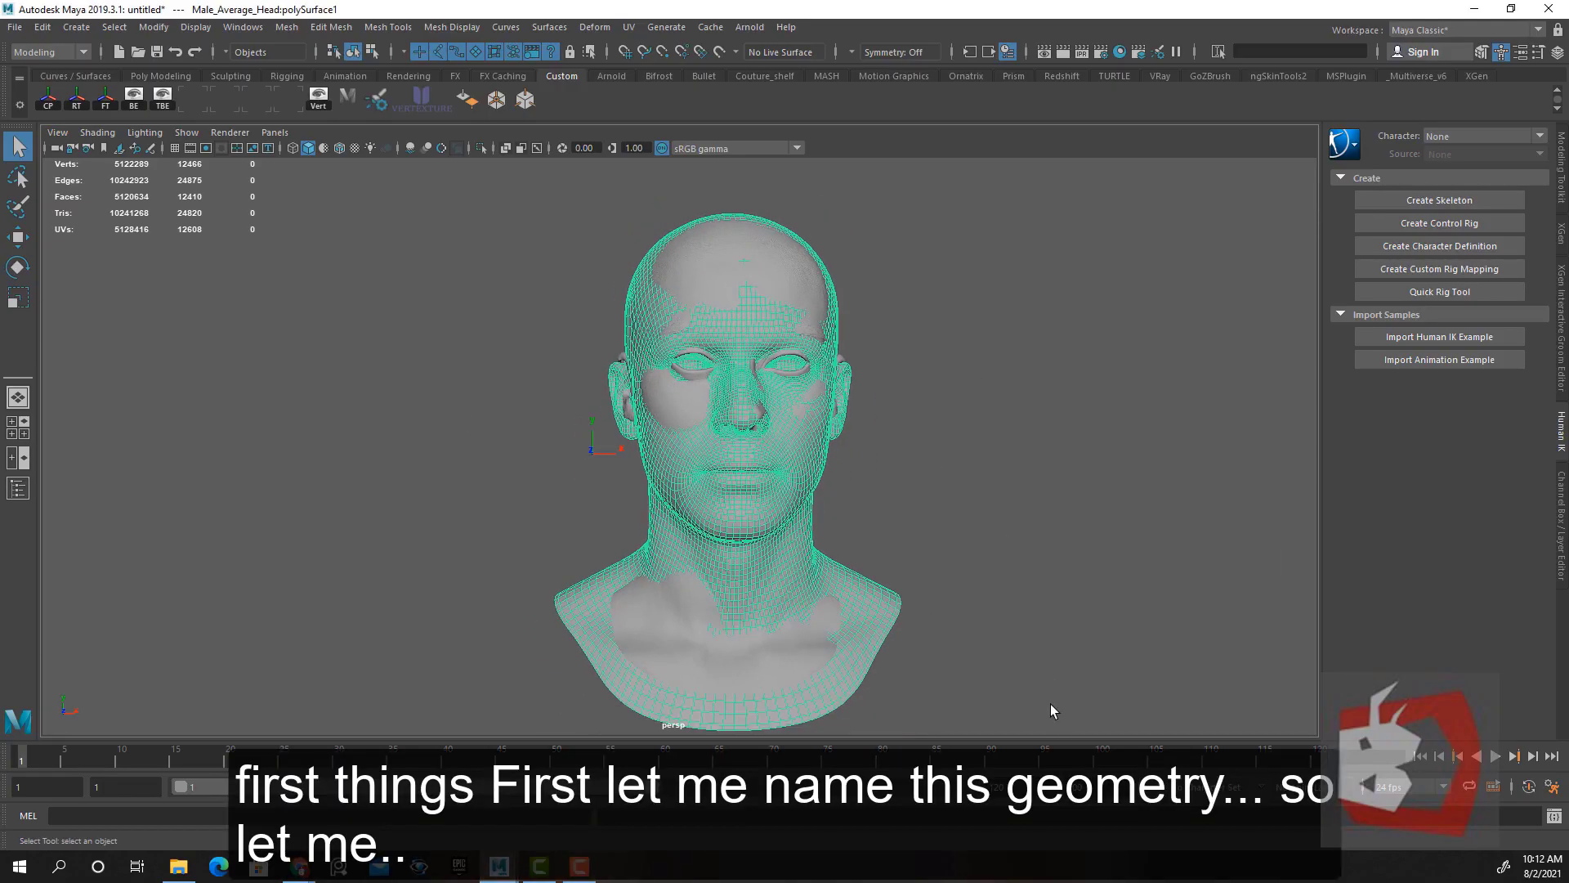
{"action": "left_click", "coordinate": [18, 493]}
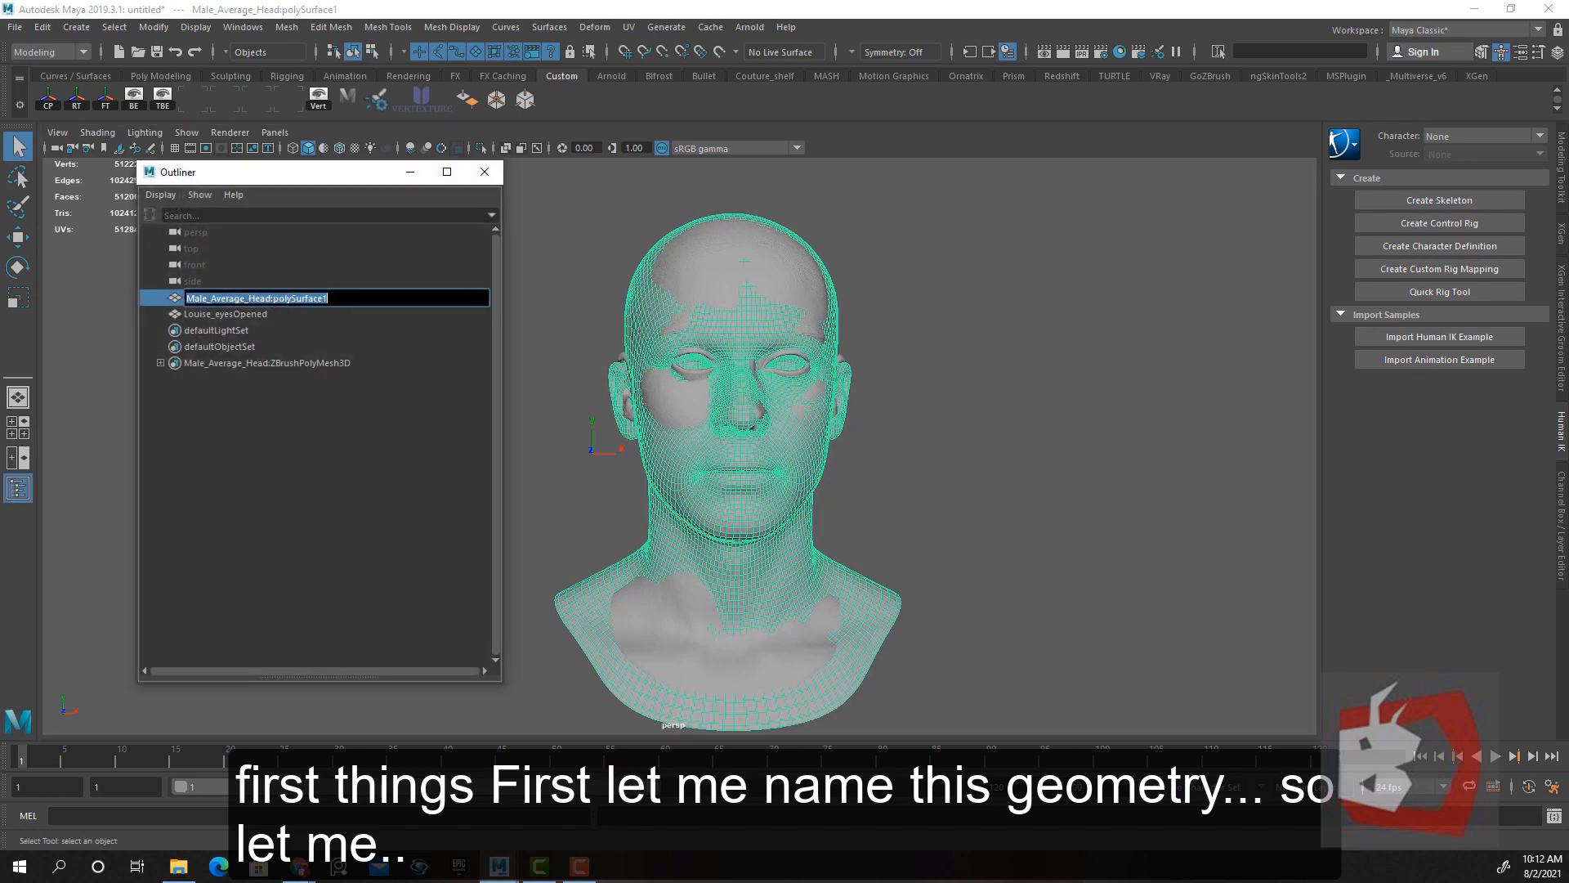
Move the base head mesh along X until it stands clear beside the scan
{"action": "left_click_drag", "start_coordinate": [817, 413], "coordinate": [925, 389], "text": "alt"}
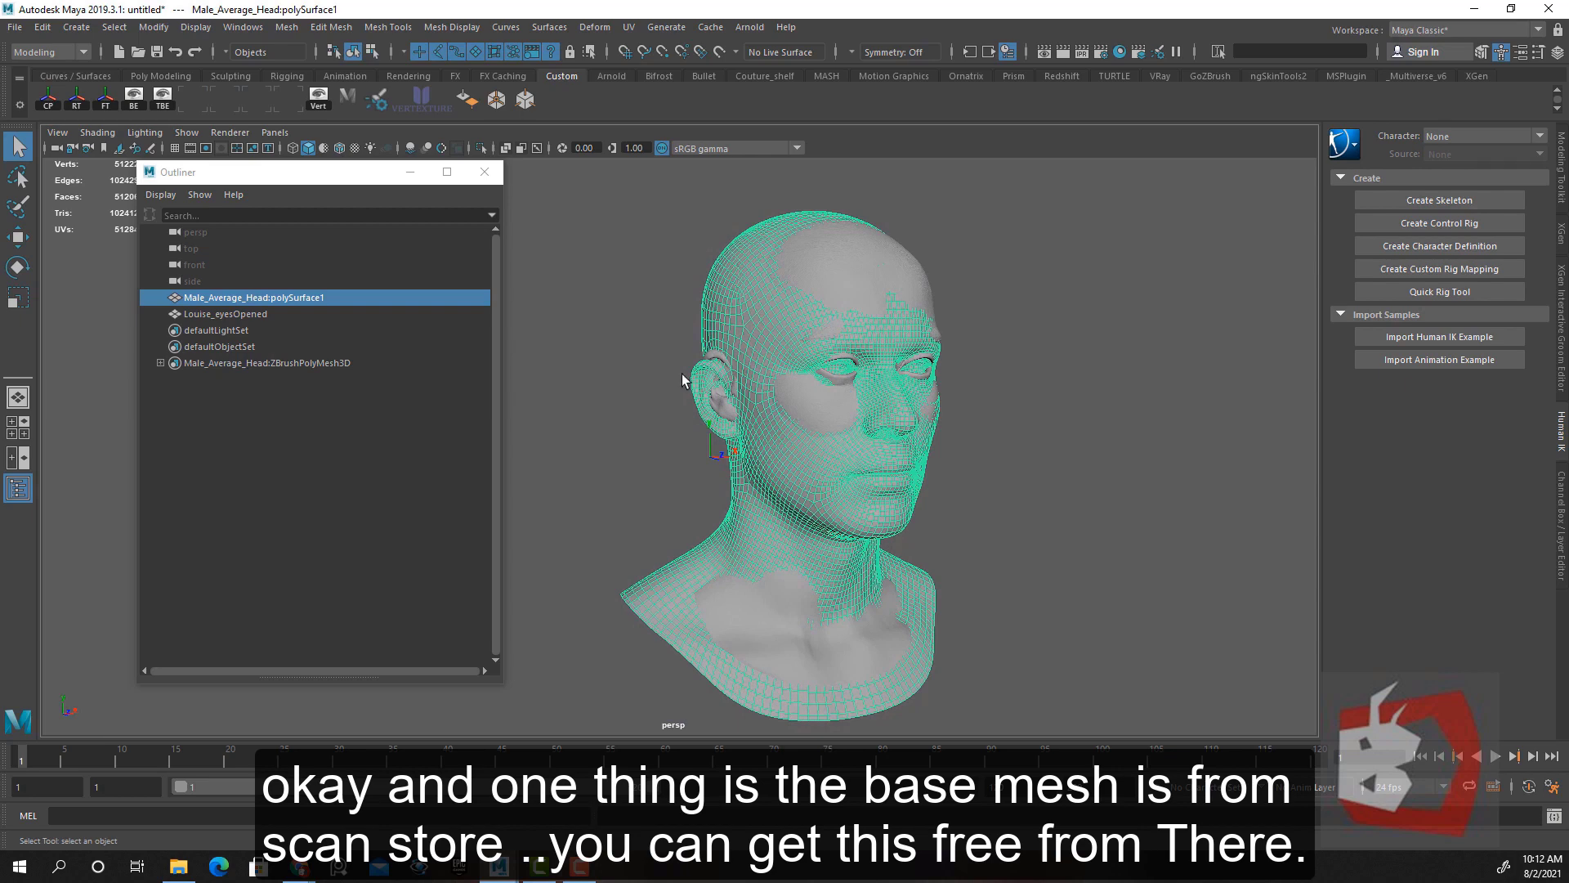
{"action": "right_click_drag", "start_coordinate": [685, 381], "coordinate": [728, 366], "text": "alt"}
{"action": "left_click_drag", "start_coordinate": [760, 396], "coordinate": [746, 375], "text": "alt"}
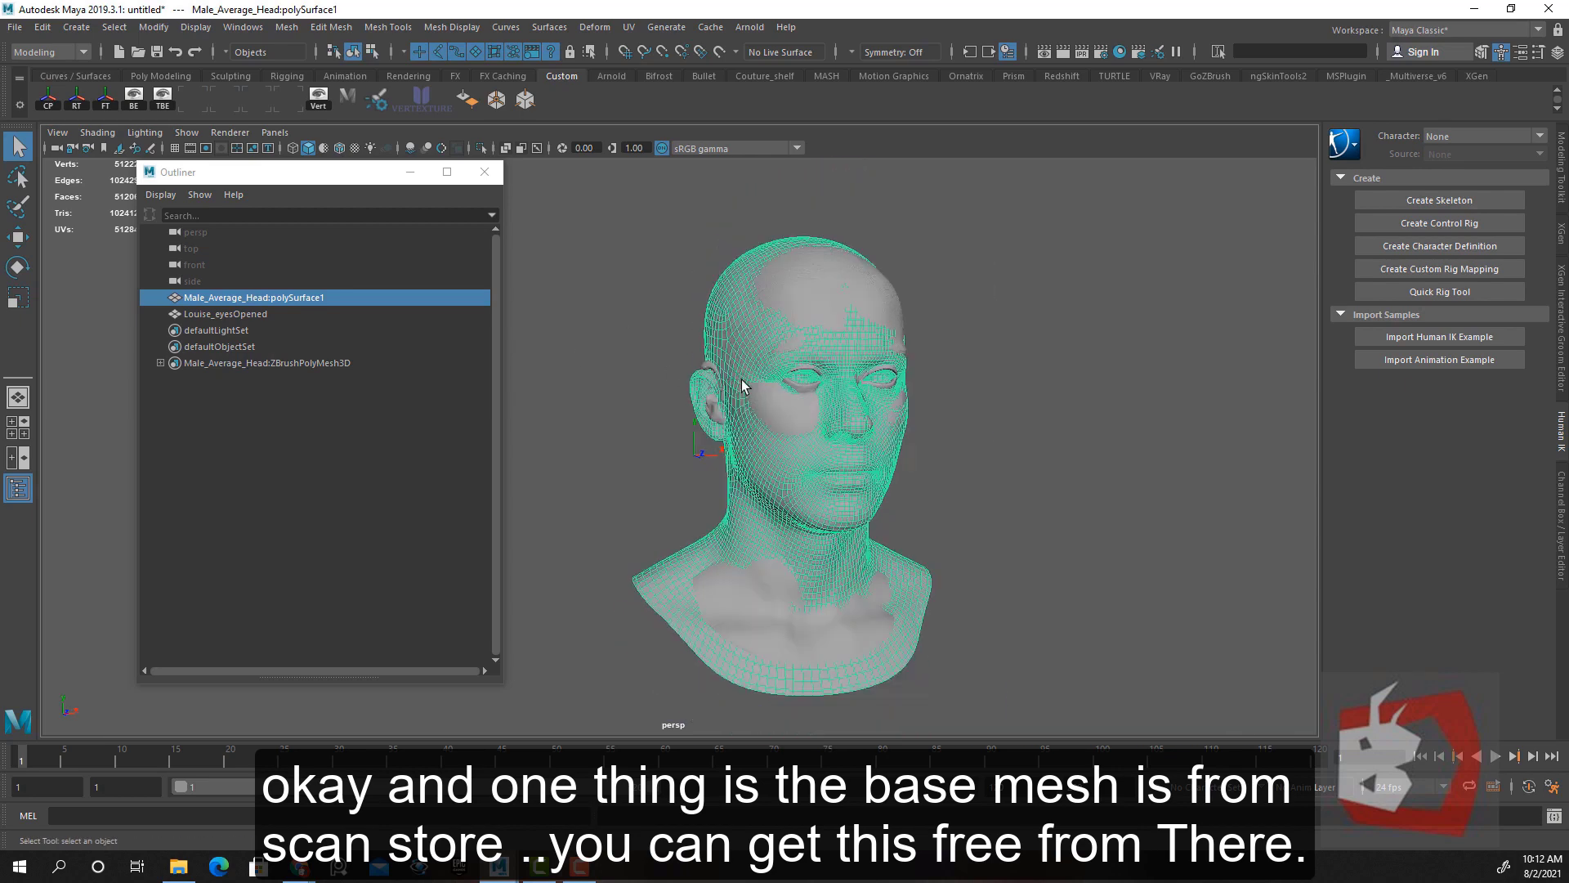
{"action": "key", "text": "w"}
{"action": "left_click_drag", "start_coordinate": [837, 645], "coordinate": [1064, 648]}
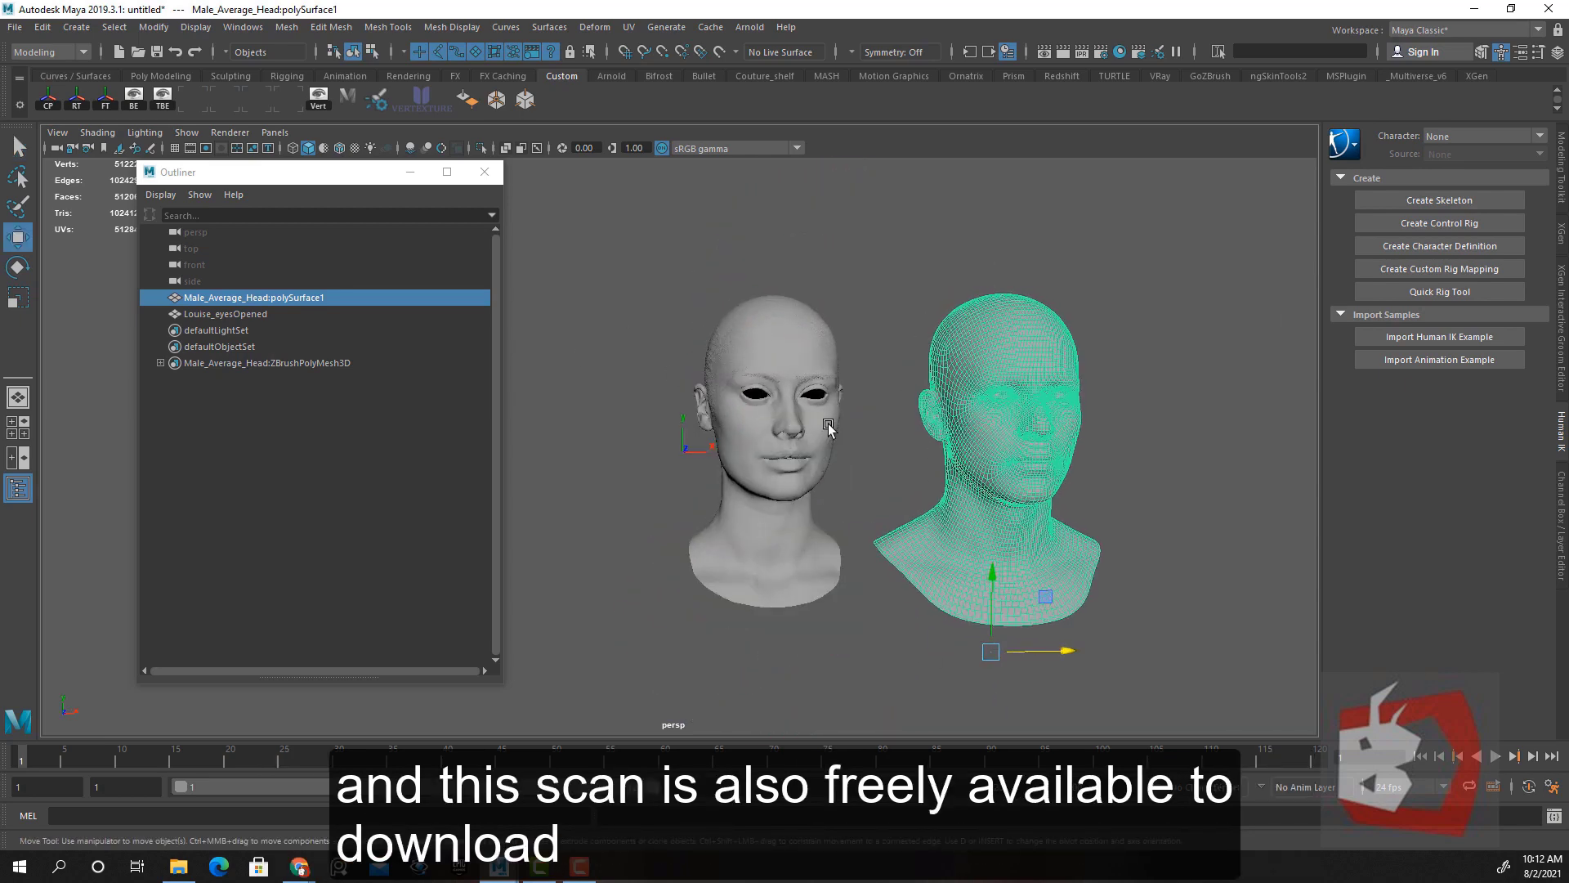
Select the high-resolution head scan and rename it target_Hiscan
{"action": "left_click", "coordinate": [768, 490]}
{"action": "key", "text": "f"}
{"action": "left_click_drag", "start_coordinate": [708, 519], "coordinate": [1168, 421], "text": "alt"}
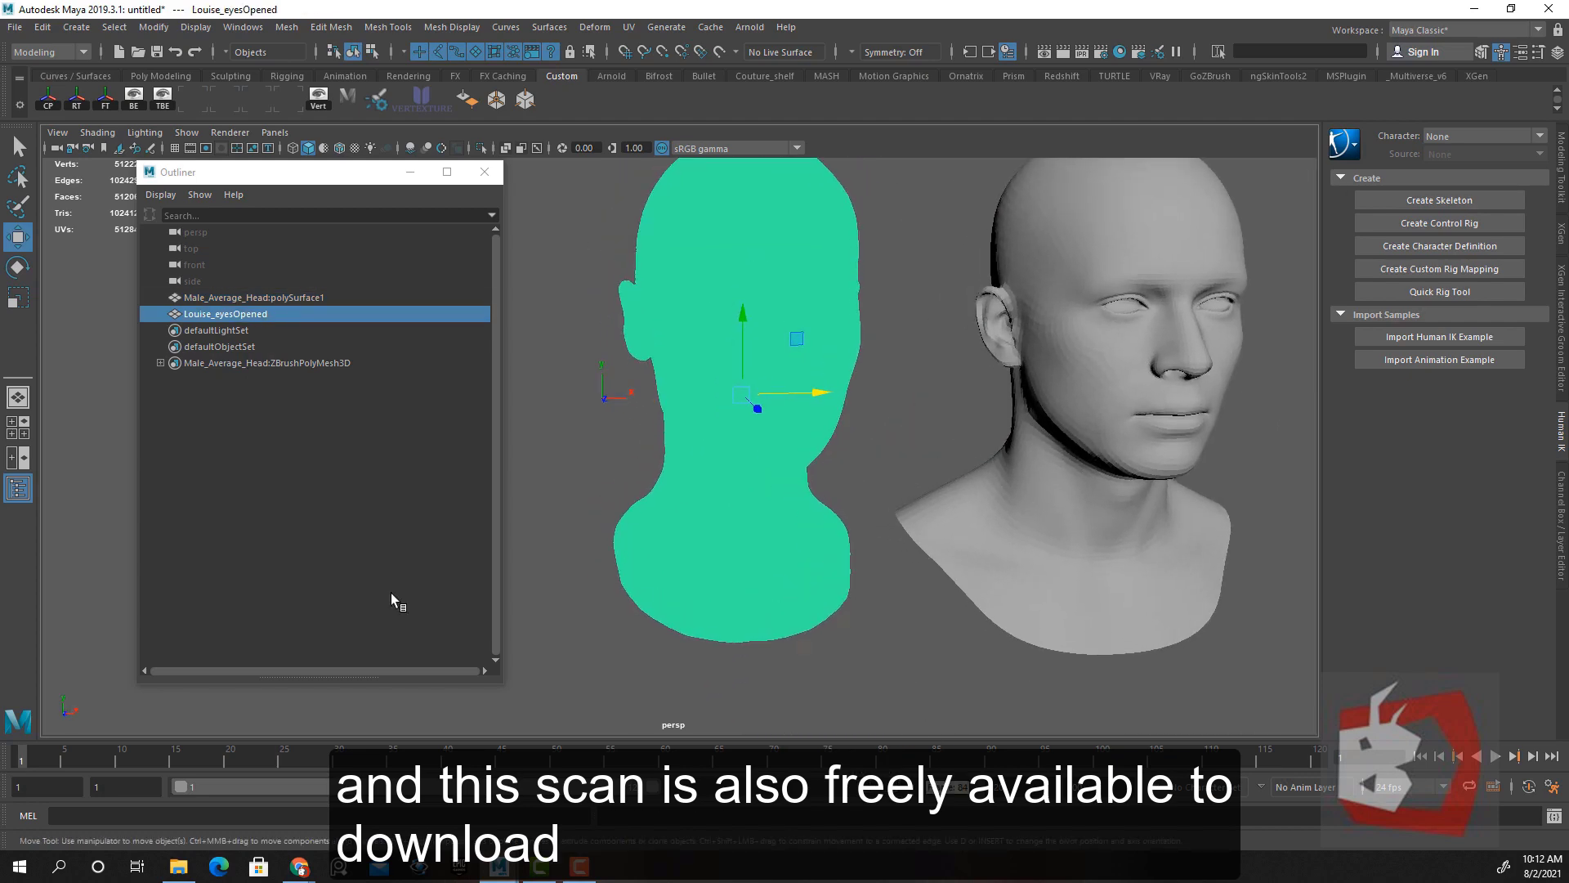
{"action": "double_click", "coordinate": [232, 316]}
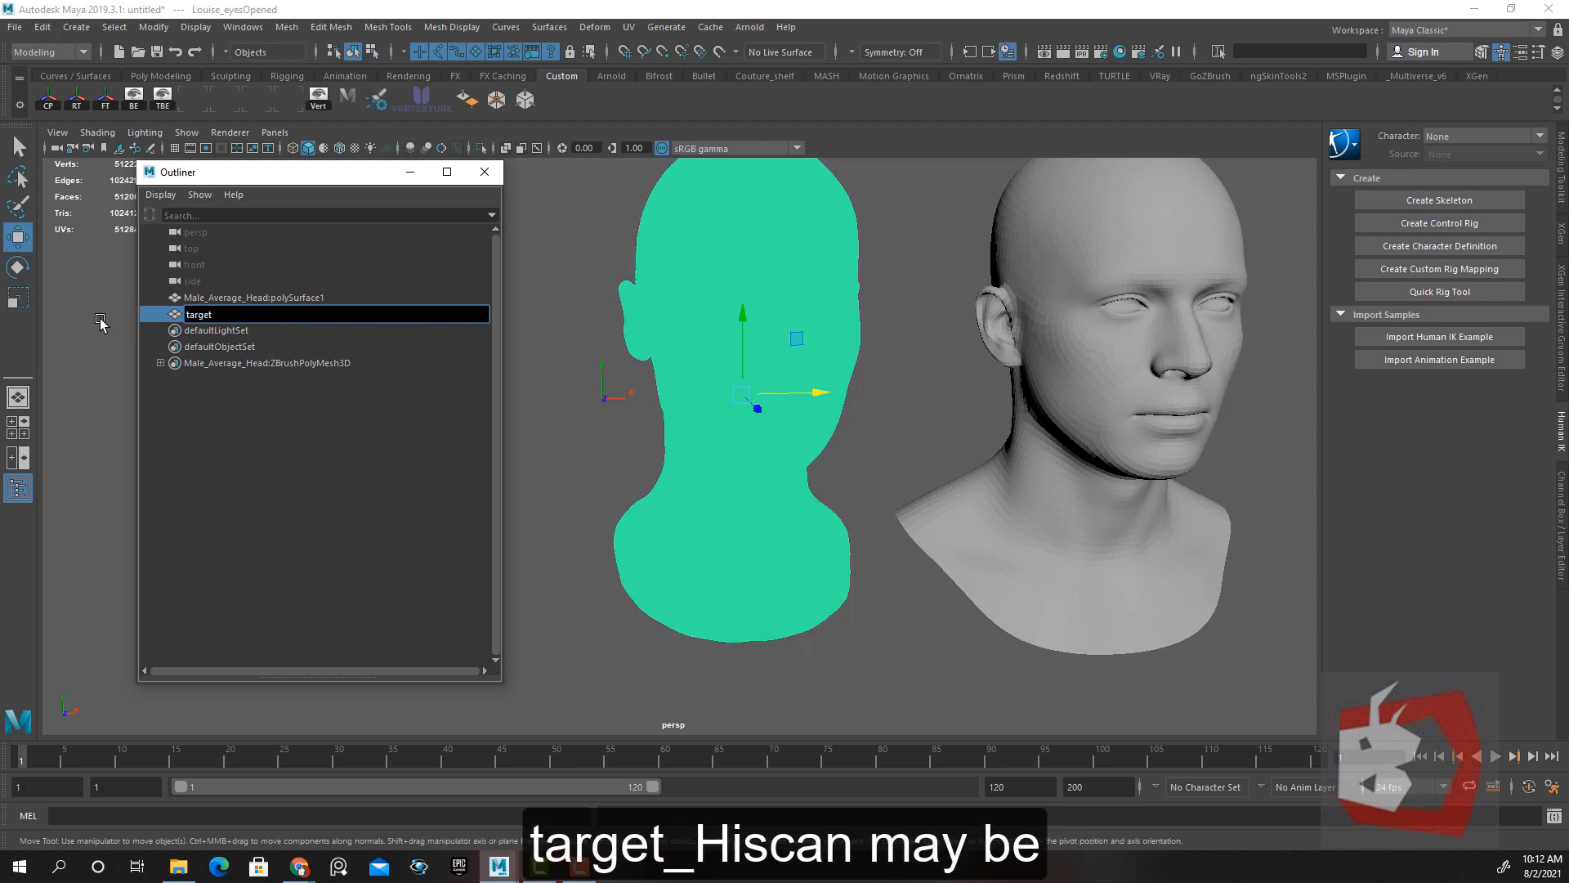
{"action": "type", "text": "target_Hiscan"}
{"action": "key", "text": "Return"}
Rename the base head mesh to base_geo
{"action": "double_click", "coordinate": [272, 296]}
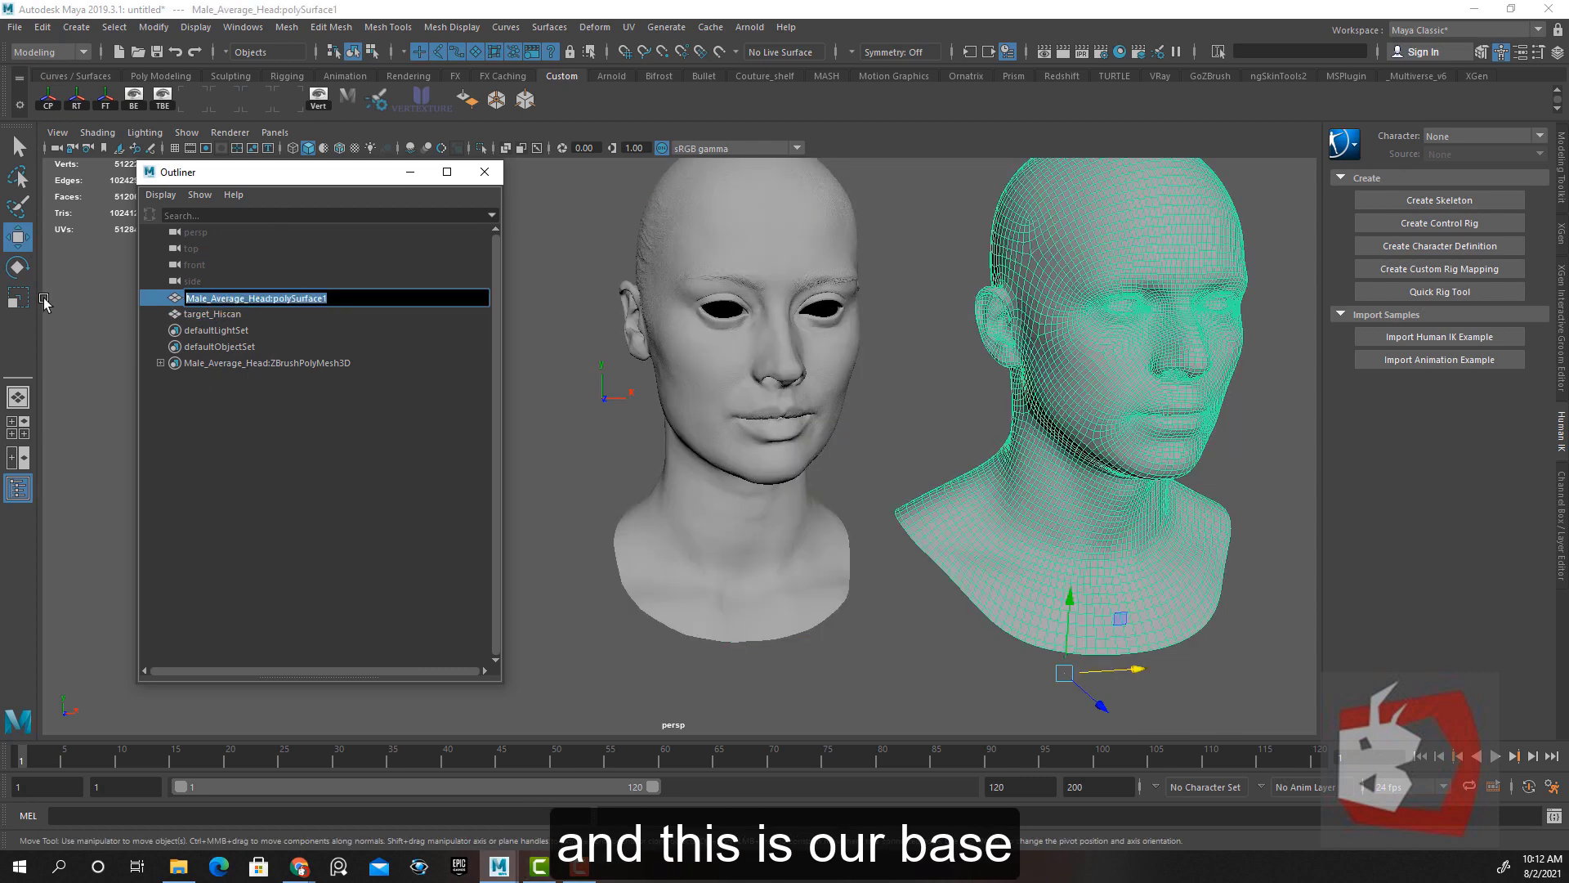
{"action": "type", "text": "base_geo"}
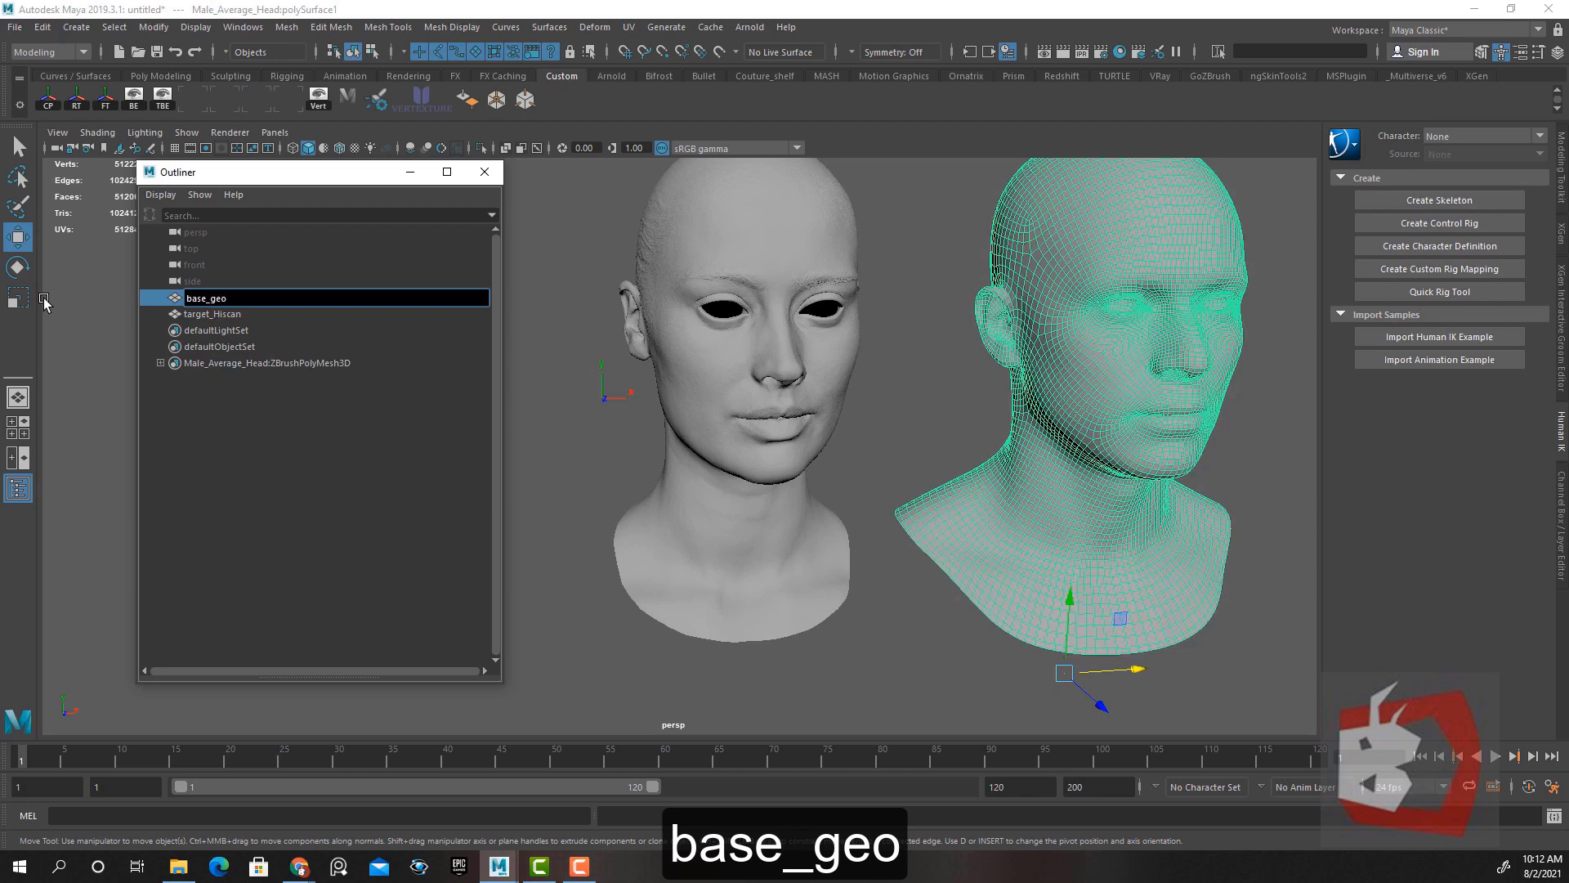
{"action": "key", "text": "Return"}
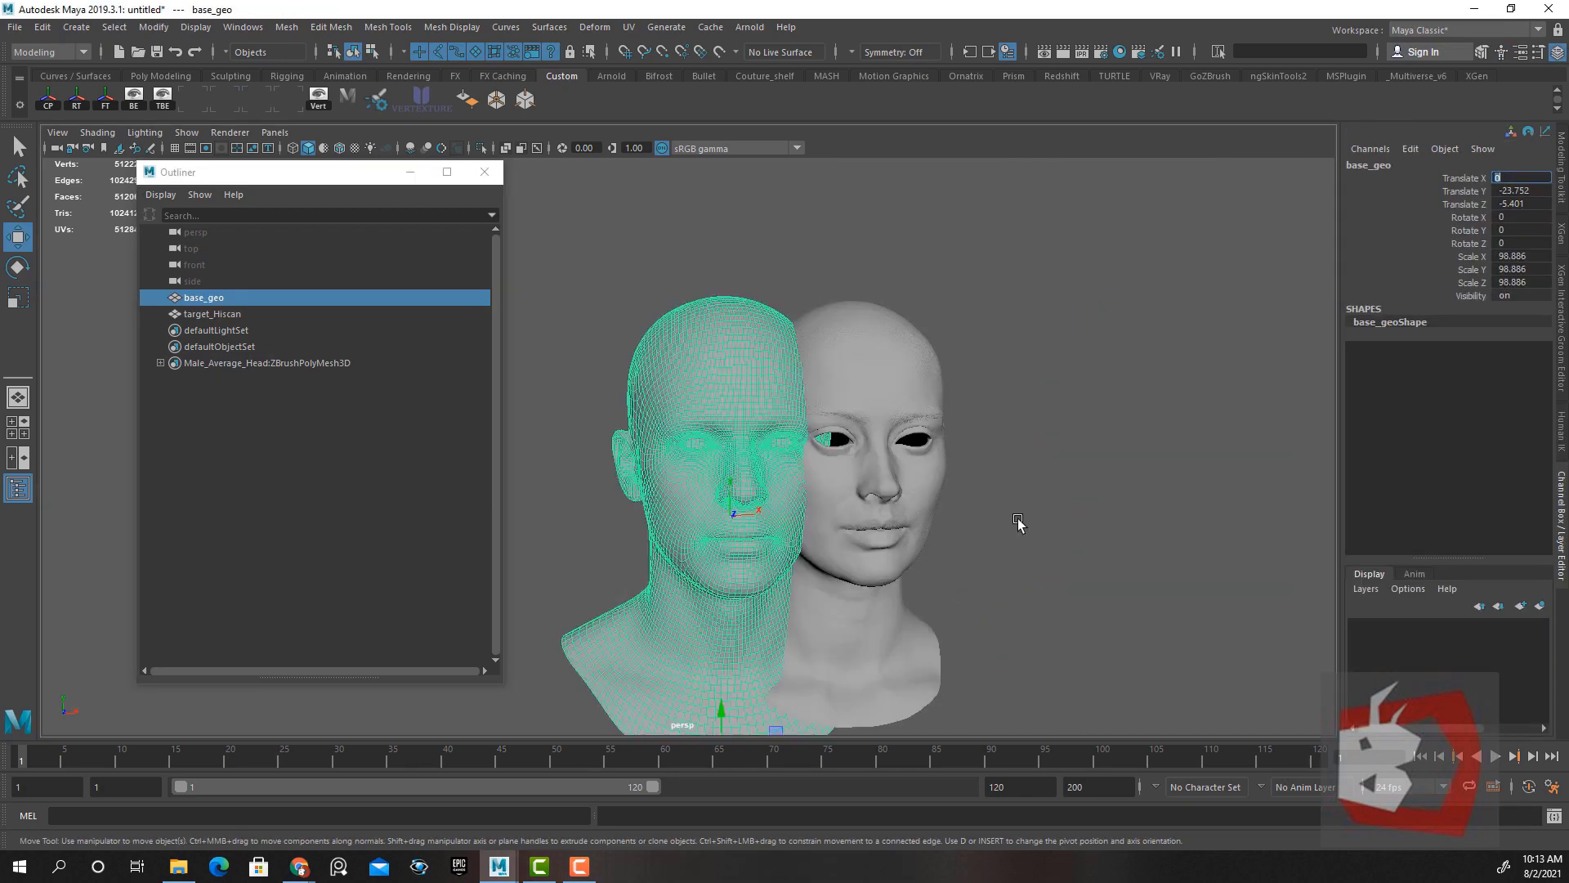
Move base_geo along X back over the scan, to a Translate X of about 10.23, and center its pivot
{"action": "scroll", "coordinate": [830, 550], "scroll_direction": "down", "scroll_amount": 3}
{"action": "middle_click_drag", "start_coordinate": [831, 550], "coordinate": [812, 458], "text": "alt"}
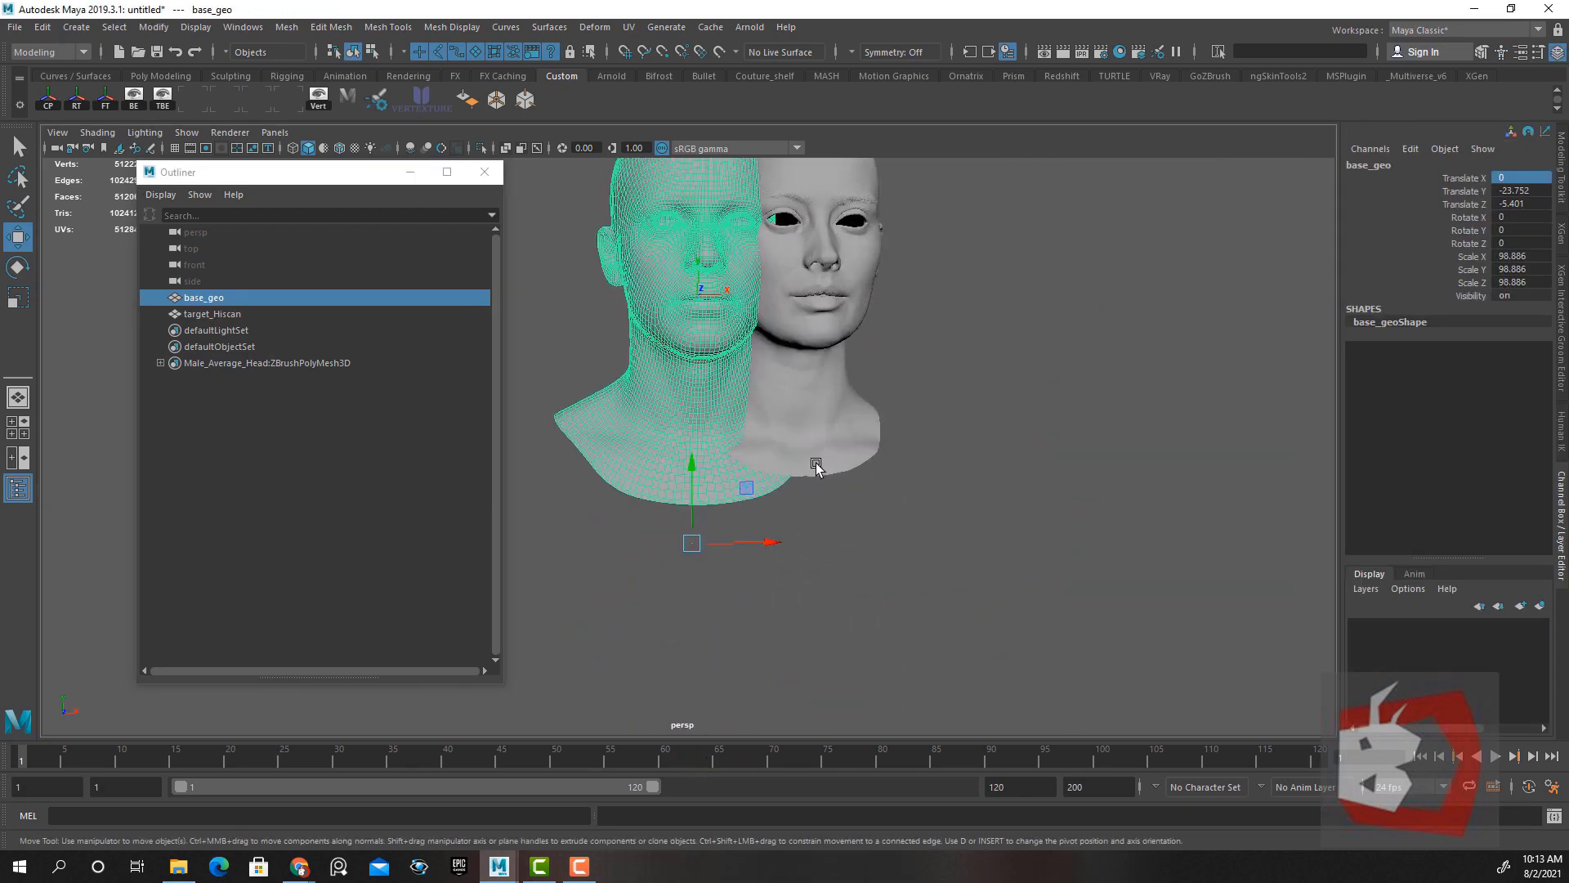
{"action": "left_click_drag", "start_coordinate": [764, 542], "coordinate": [868, 545]}
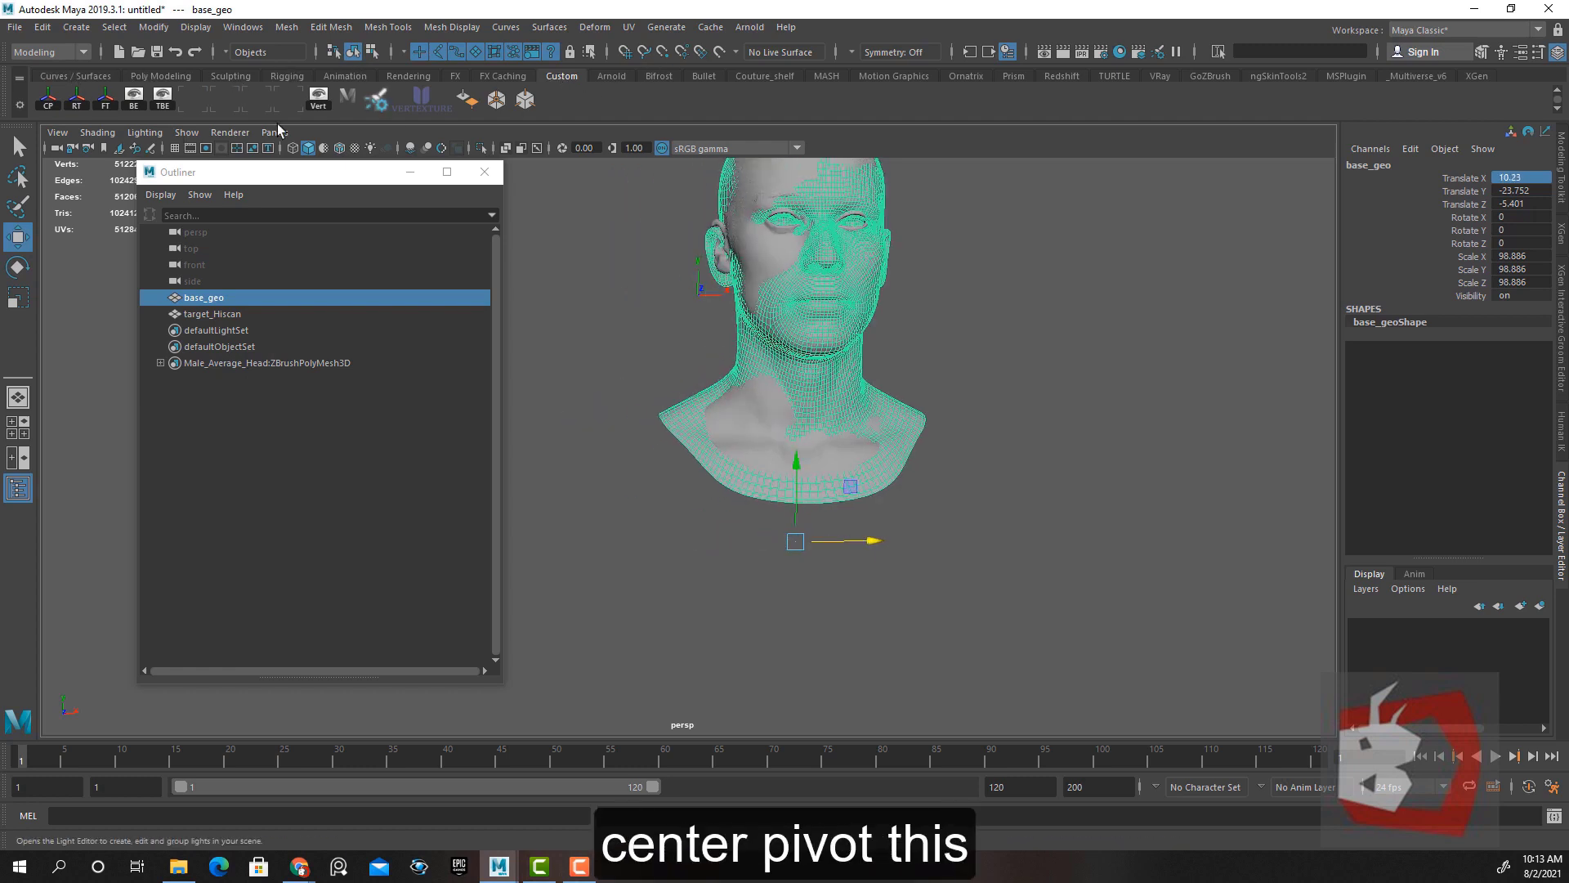
{"action": "left_click", "coordinate": [47, 104]}
{"action": "key", "text": "f"}
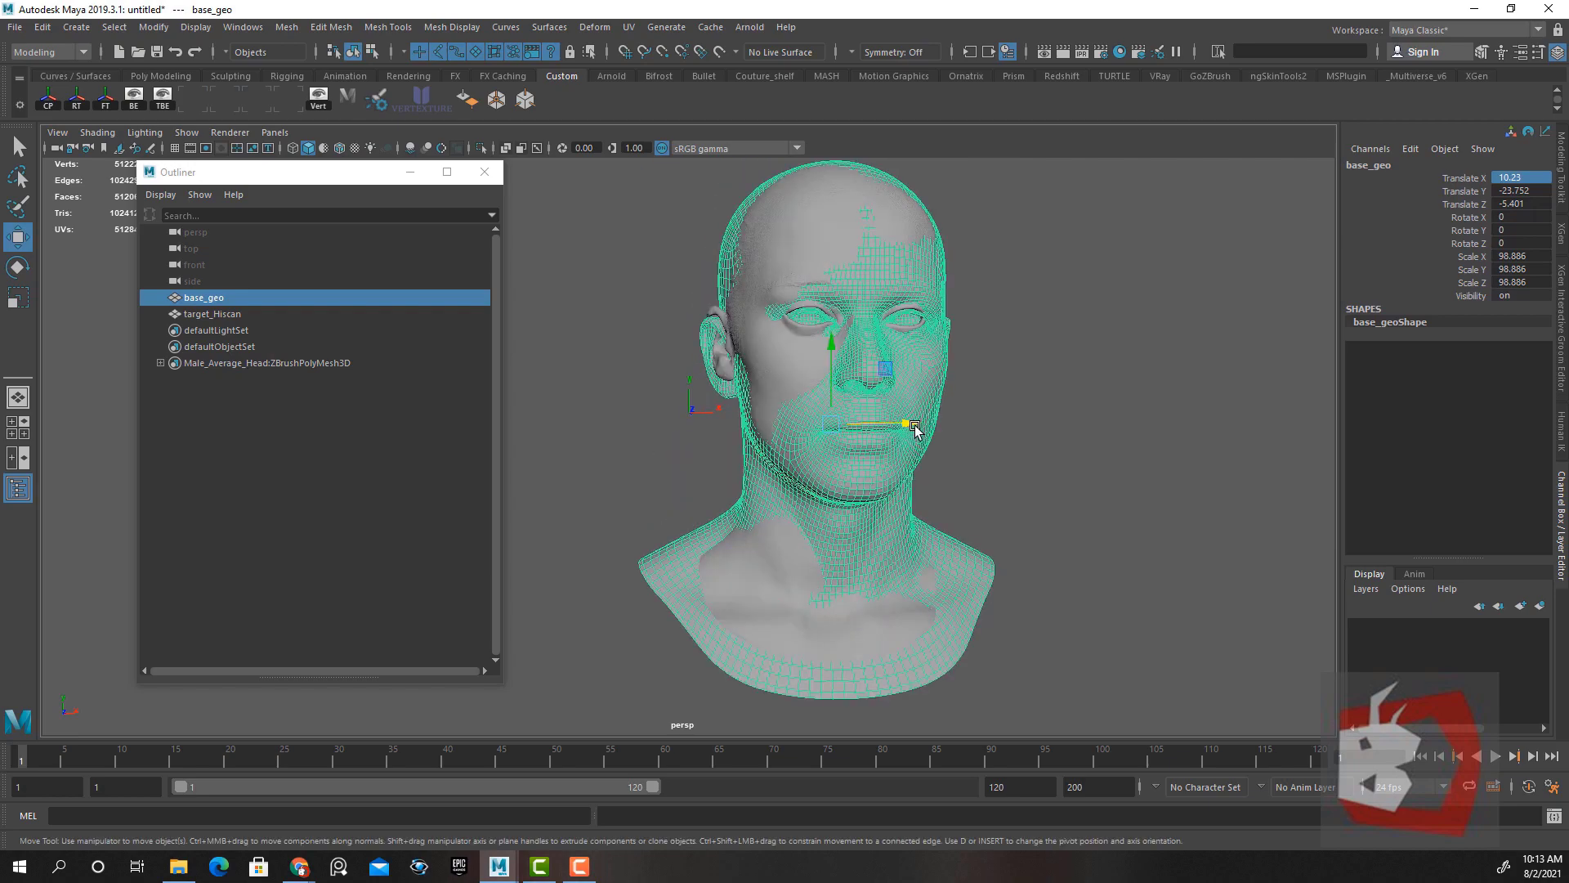
Fine-tune base_geo's position to match the scan's eye area, at about X 10.065, Y -23.455, Z -5.288
{"action": "left_click_drag", "start_coordinate": [907, 424], "coordinate": [907, 431]}
{"action": "left_click_drag", "start_coordinate": [784, 437], "coordinate": [896, 449], "text": "alt"}
{"action": "right_click_drag", "start_coordinate": [695, 490], "coordinate": [777, 518], "text": "alt"}
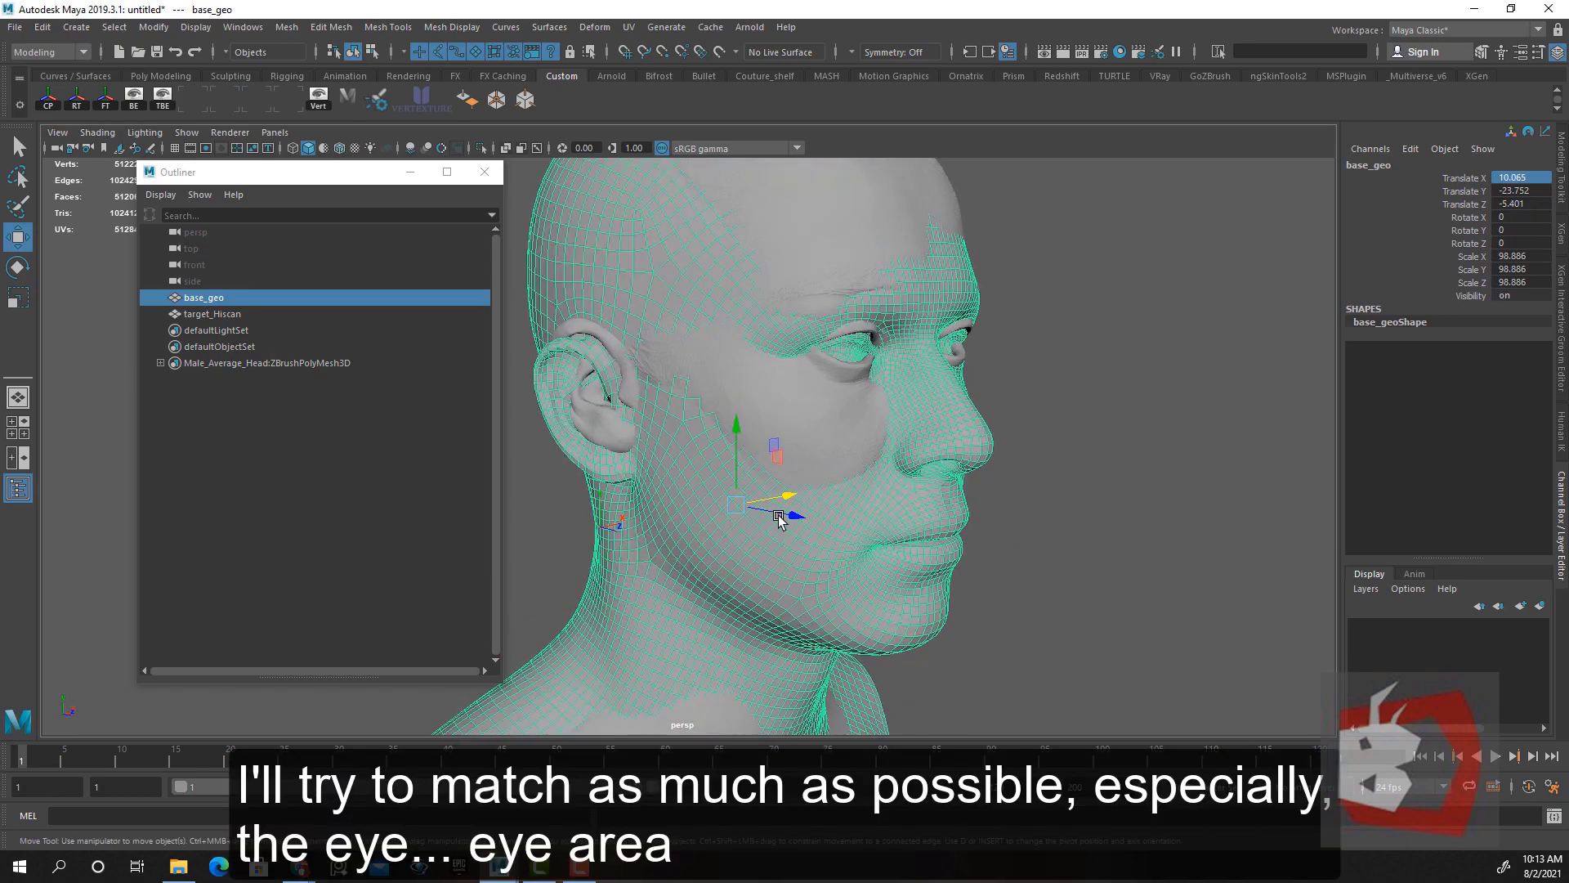
{"action": "left_click_drag", "start_coordinate": [728, 520], "coordinate": [841, 529], "text": "alt"}
{"action": "right_click_drag", "start_coordinate": [703, 527], "coordinate": [753, 539], "text": "alt"}
{"action": "scroll", "coordinate": [753, 540], "scroll_direction": "up", "scroll_amount": 1}
{"action": "left_click_drag", "start_coordinate": [747, 579], "coordinate": [754, 580]}
{"action": "left_click_drag", "start_coordinate": [799, 583], "coordinate": [1025, 412], "text": "alt"}
{"action": "scroll", "coordinate": [957, 481], "scroll_direction": "up", "scroll_amount": 5}
{"action": "scroll", "coordinate": [817, 490], "scroll_direction": "down", "scroll_amount": 5}
{"action": "scroll", "coordinate": [1025, 412], "scroll_direction": "up", "scroll_amount": 3}
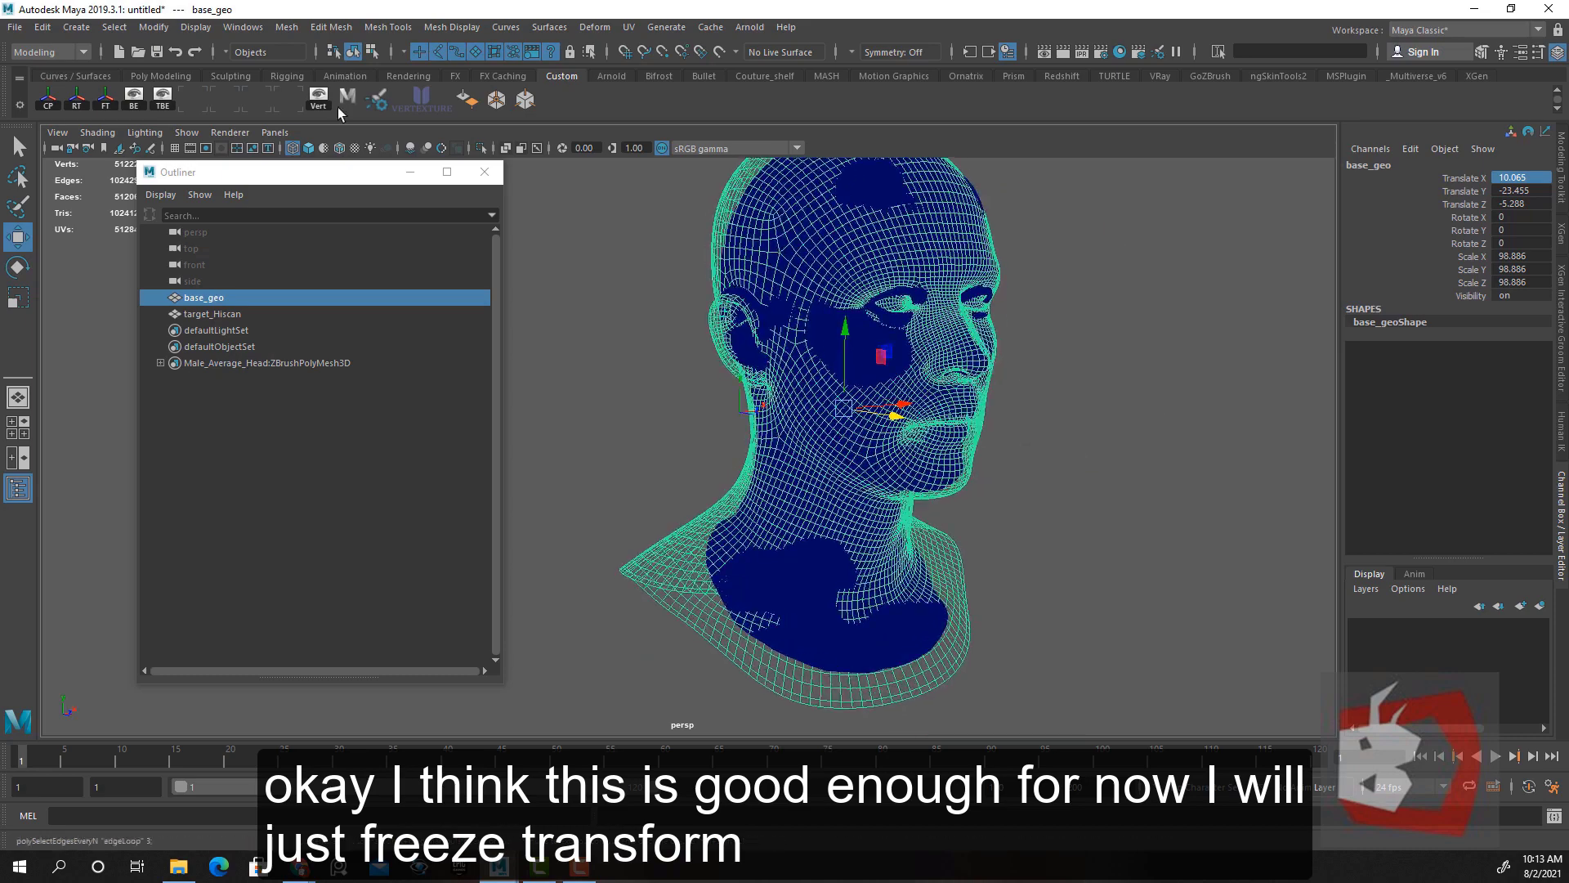
Freeze the transformations on base_geo and return the viewport to shaded display
{"action": "left_click_drag", "start_coordinate": [323, 178], "coordinate": [91, 257]}
{"action": "left_click", "coordinate": [105, 98]}
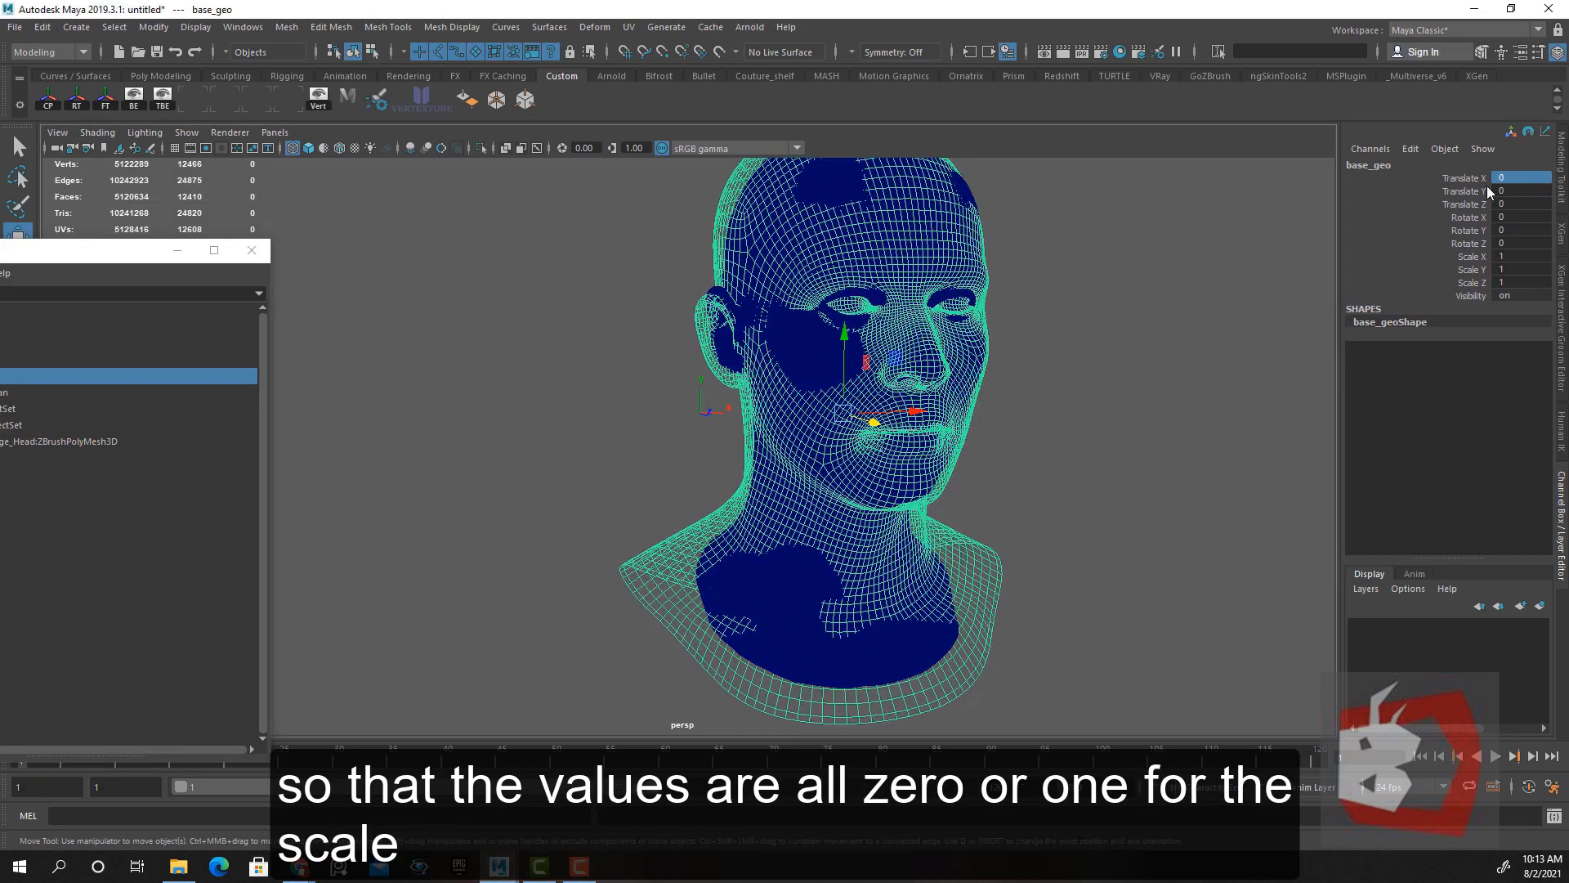
{"action": "mouse_move", "coordinate": [1154, 453]}
{"action": "left_mouse_down", "text": "alt"}
{"action": "mouse_move", "coordinate": [1039, 467]}
{"action": "mouse_move", "coordinate": [1109, 438]}
{"action": "left_mouse_up", "text": "alt"}
{"action": "middle_click_drag", "start_coordinate": [1108, 439], "coordinate": [1023, 465], "text": "alt"}
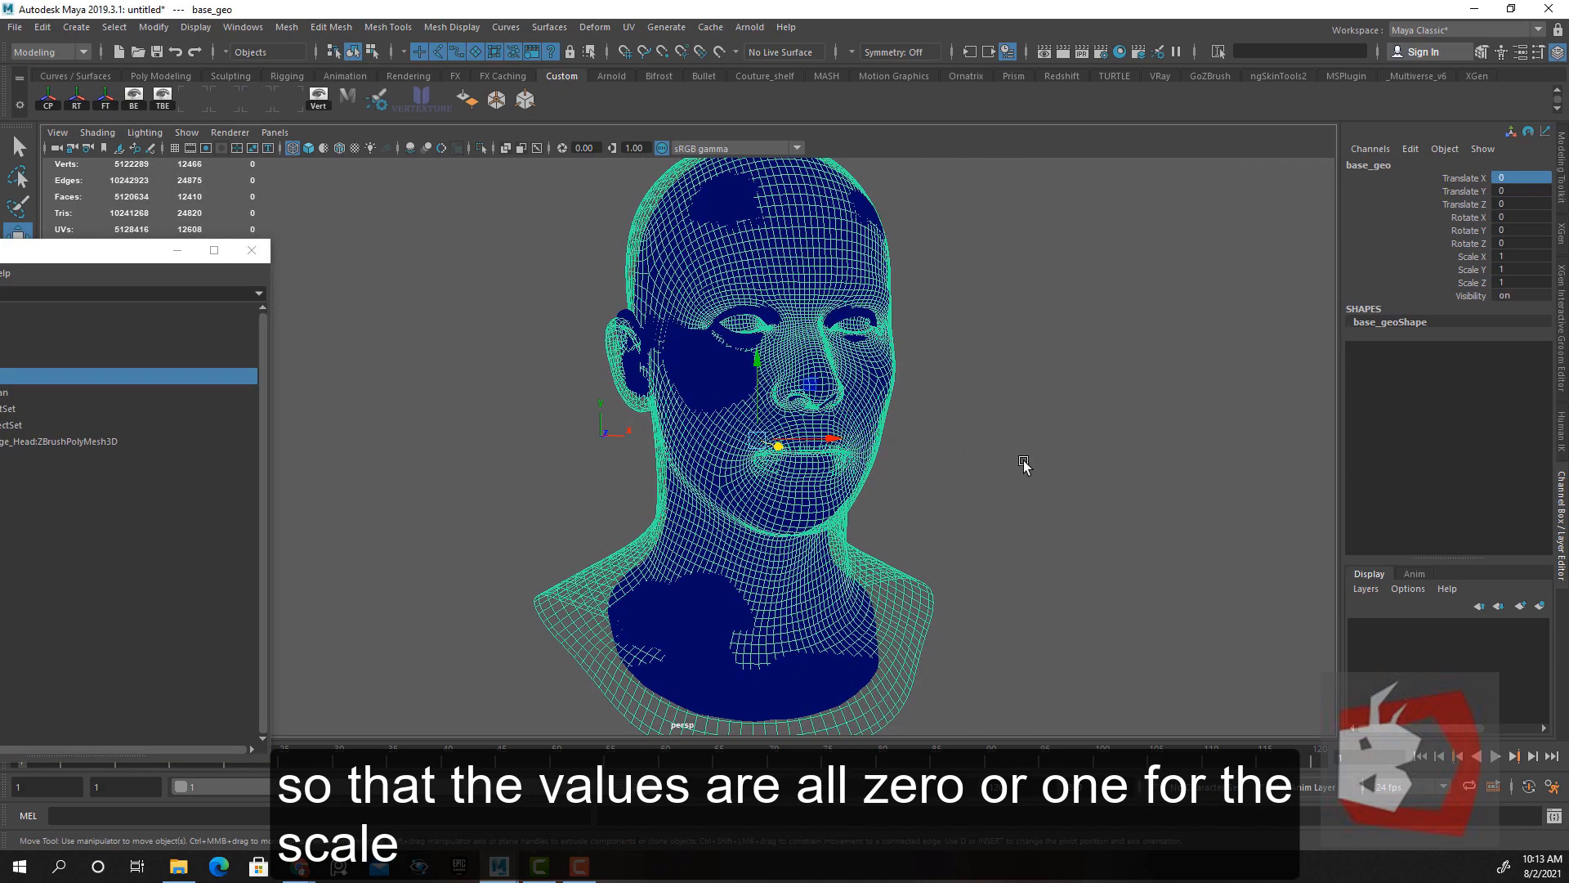
{"action": "key", "text": "5"}
{"action": "left_click_drag", "start_coordinate": [1023, 464], "coordinate": [1040, 493], "text": "alt"}
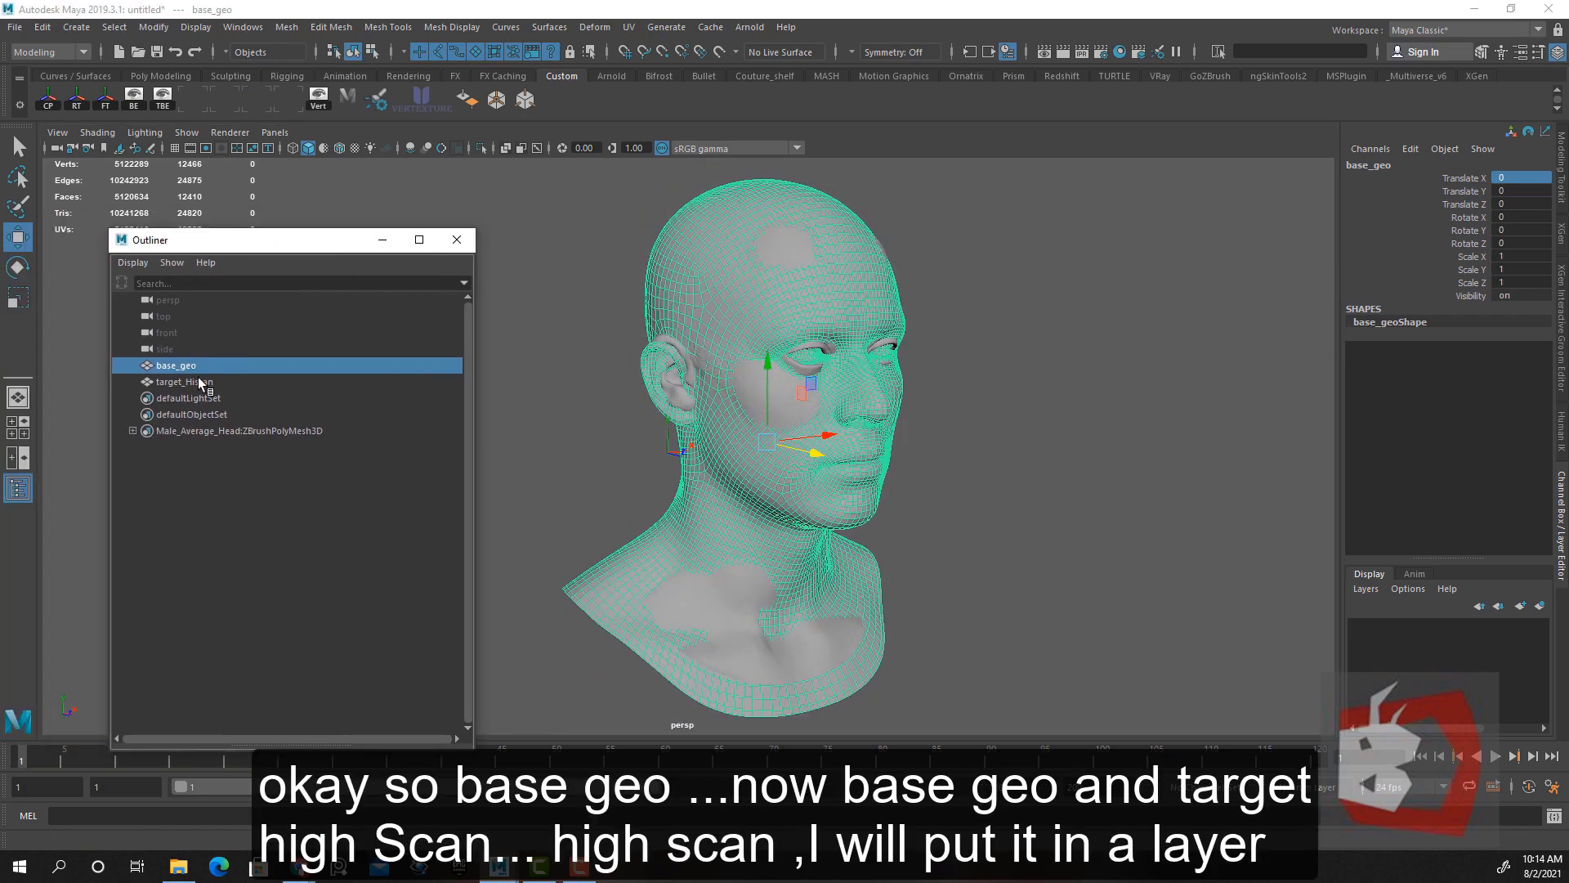
Select target_Hiscan and put it in a new display layer
{"action": "scroll", "coordinate": [1054, 448], "scroll_direction": "down", "scroll_amount": 3}
{"action": "left_click_drag", "start_coordinate": [1055, 448], "coordinate": [965, 448], "text": "alt"}
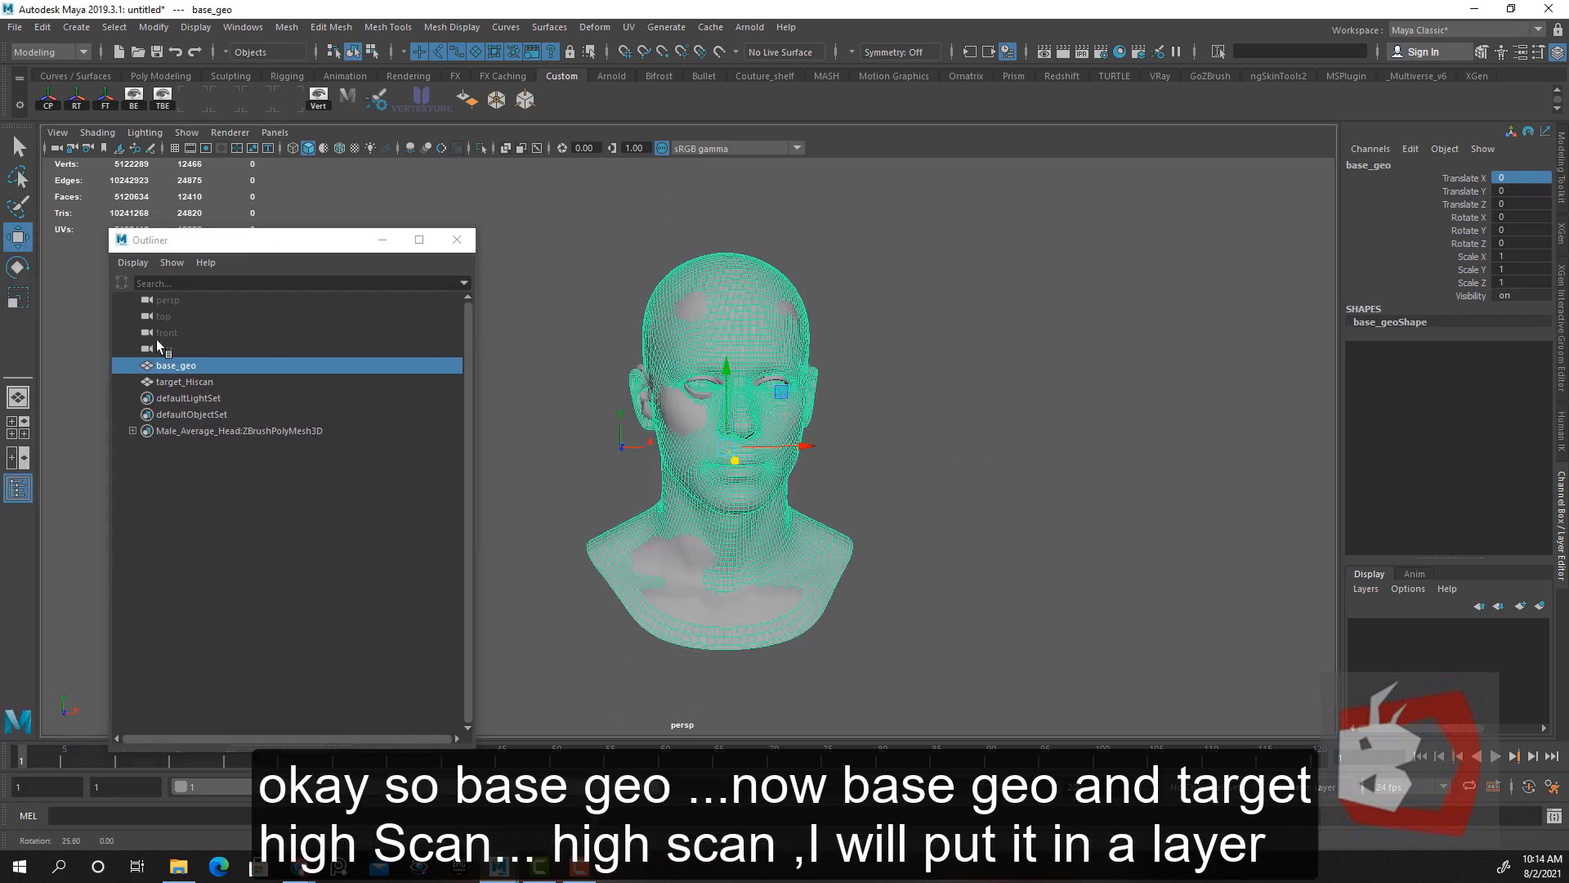
{"action": "left_click", "coordinate": [204, 383]}
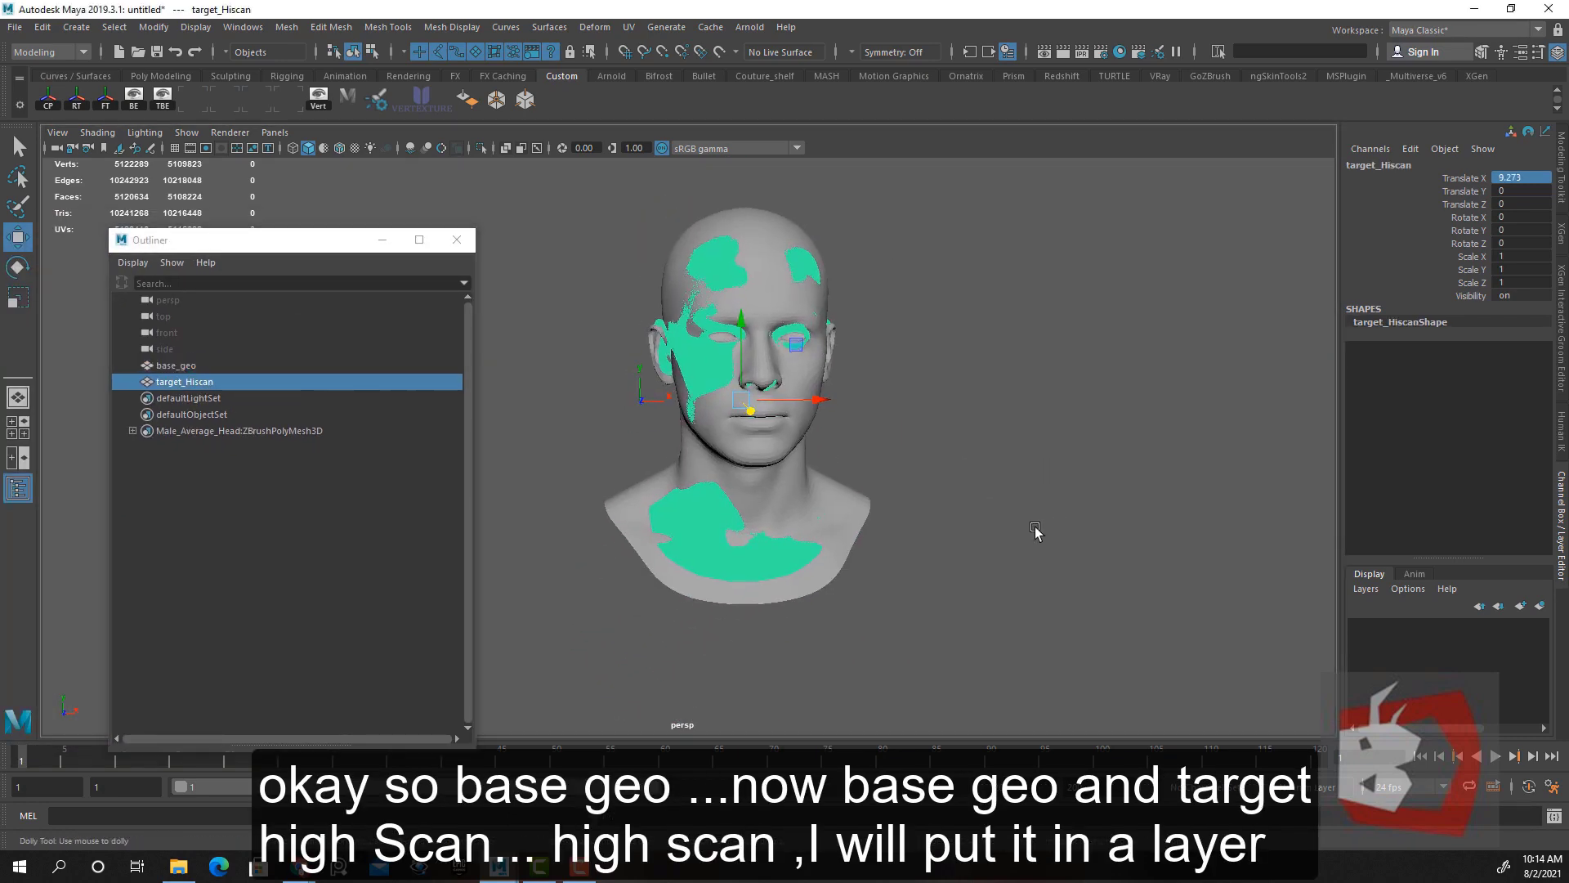
{"action": "scroll", "coordinate": [1036, 532], "scroll_direction": "up", "scroll_amount": 2}
{"action": "left_click", "coordinate": [1541, 605]}
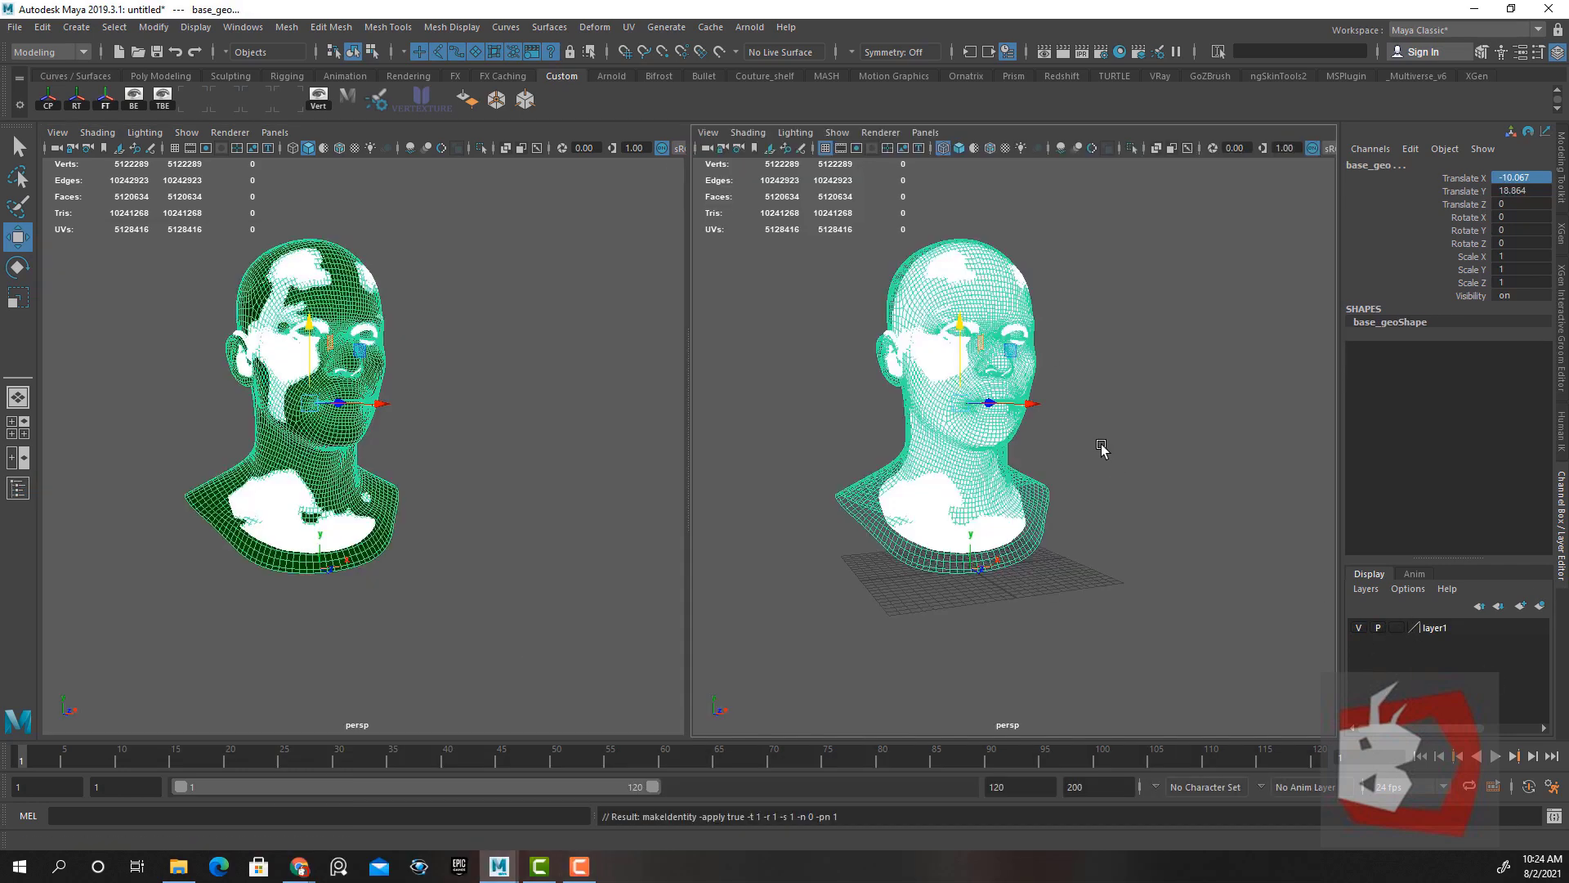
Clear the selection of both heads, then isolate only base_geo in the shaded perspective view
{"action": "left_click_drag", "start_coordinate": [1102, 446], "coordinate": [830, 509], "text": "alt"}
{"action": "left_click_drag", "start_coordinate": [979, 510], "coordinate": [984, 526], "text": "alt"}
{"action": "middle_click_drag", "start_coordinate": [984, 525], "coordinate": [1019, 526], "text": "alt"}
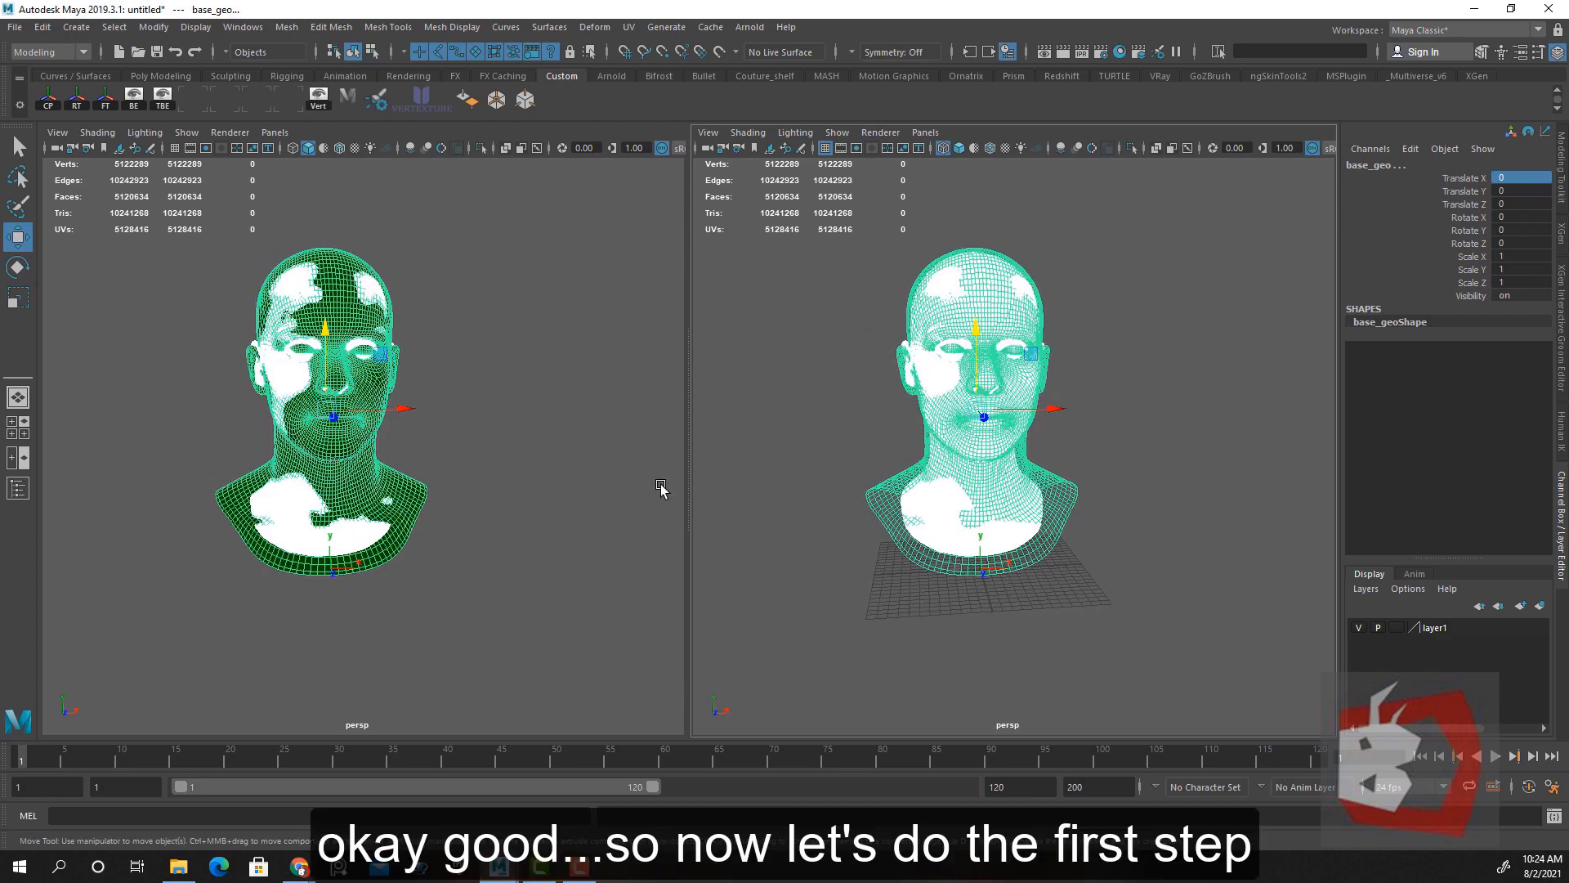
{"action": "left_click_drag", "start_coordinate": [506, 466], "coordinate": [429, 458], "text": "alt"}
{"action": "middle_click_drag", "start_coordinate": [429, 458], "coordinate": [477, 462], "text": "alt"}
{"action": "right_click_drag", "start_coordinate": [477, 462], "coordinate": [594, 487], "text": "alt"}
{"action": "left_click", "coordinate": [548, 439]}
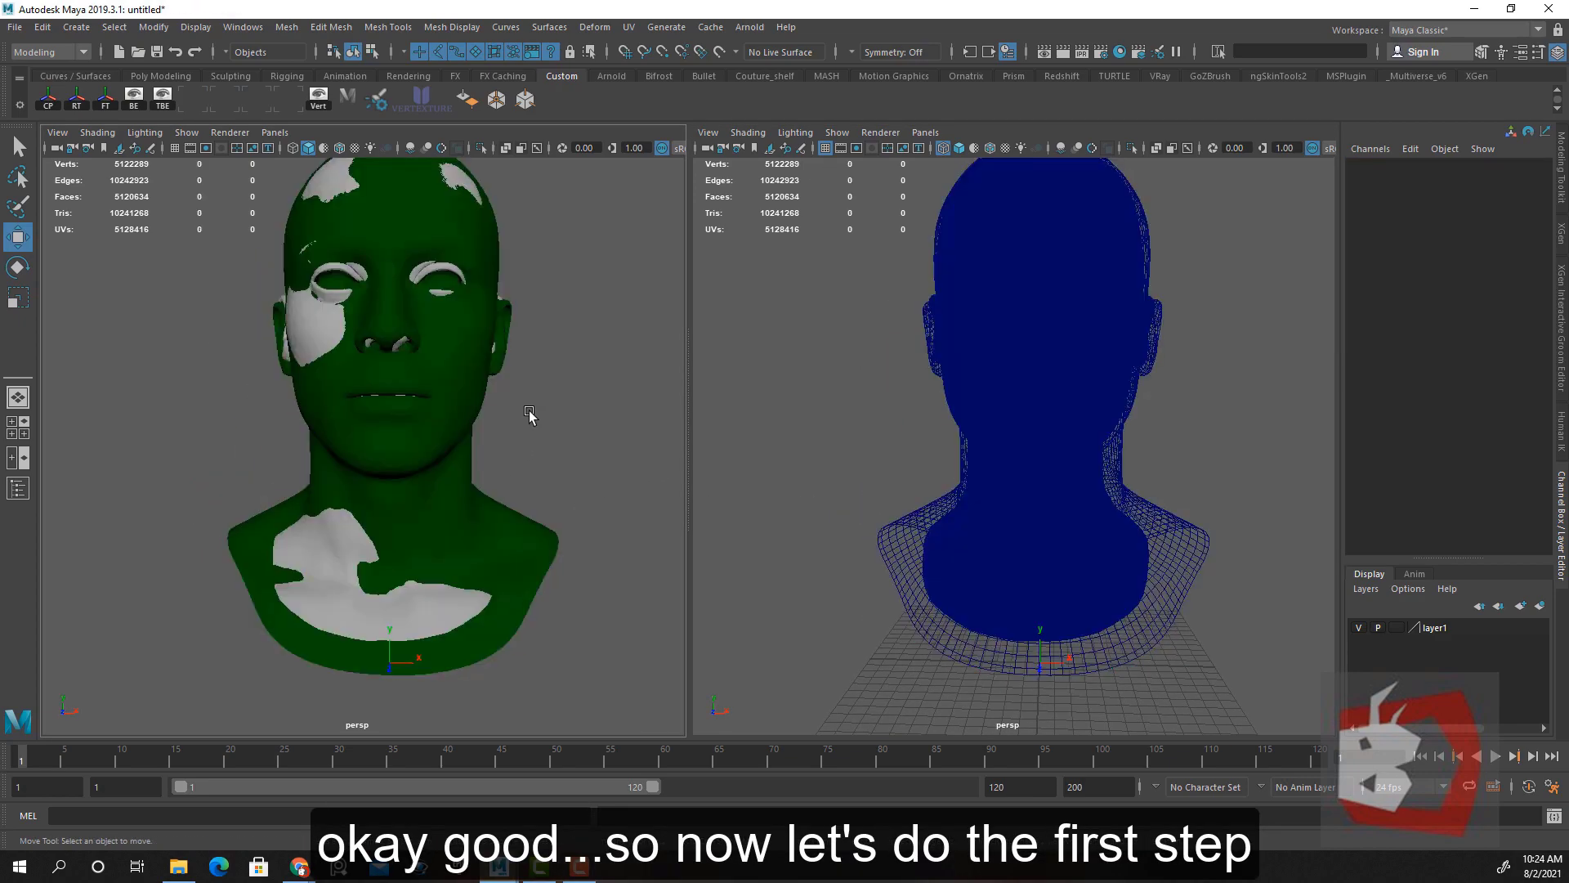
{"action": "scroll", "coordinate": [529, 415], "scroll_direction": "down", "scroll_amount": 3}
{"action": "key", "text": "q"}
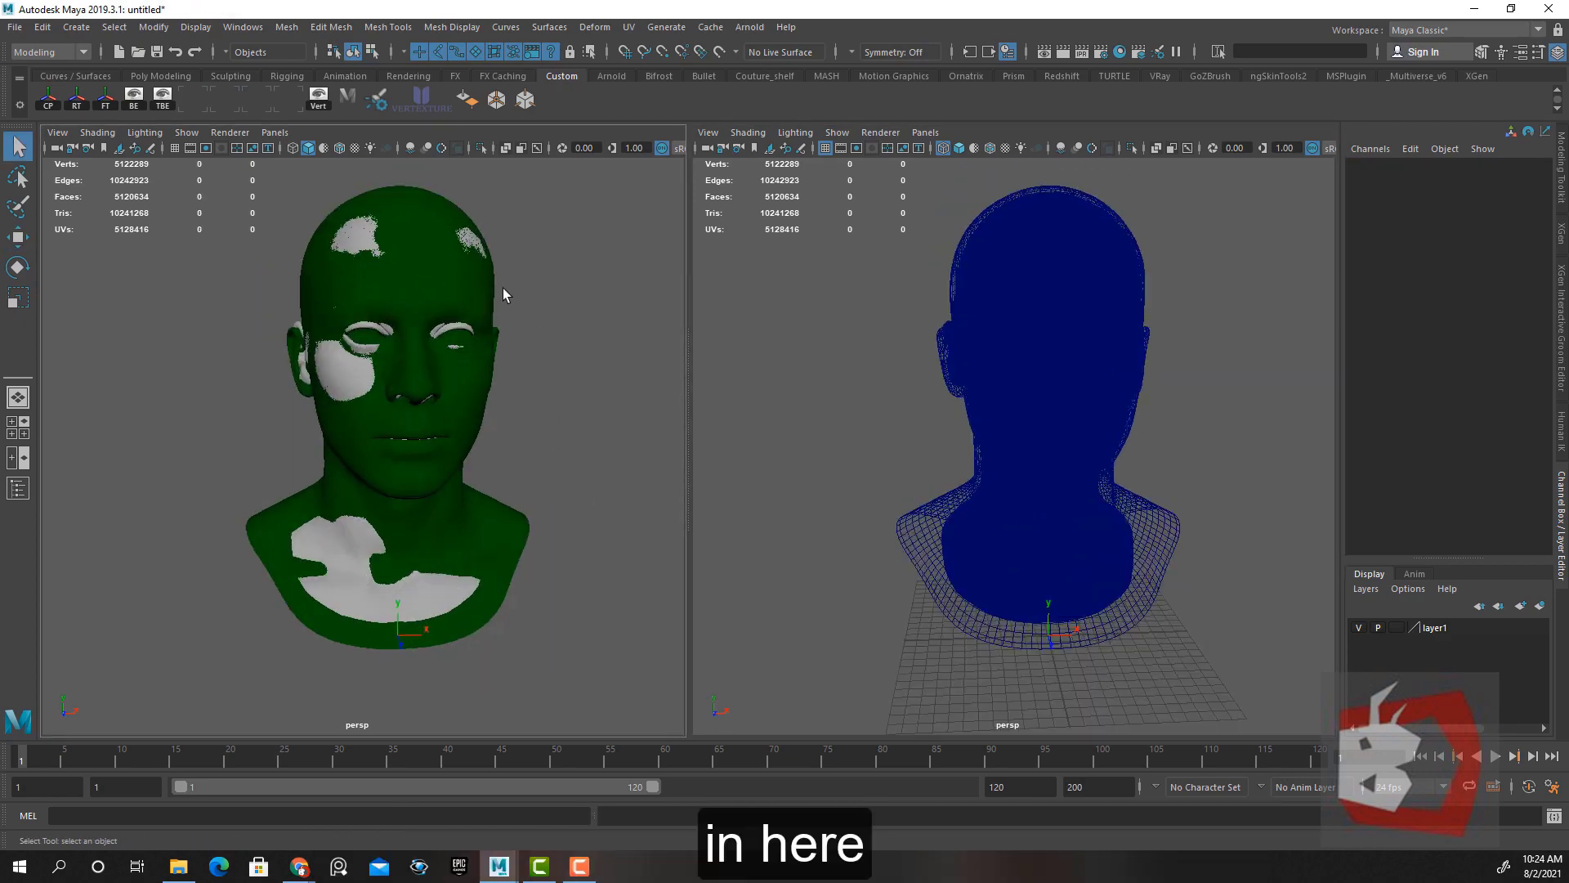
{"action": "left_click", "coordinate": [497, 295]}
{"action": "left_click", "coordinate": [481, 148]}
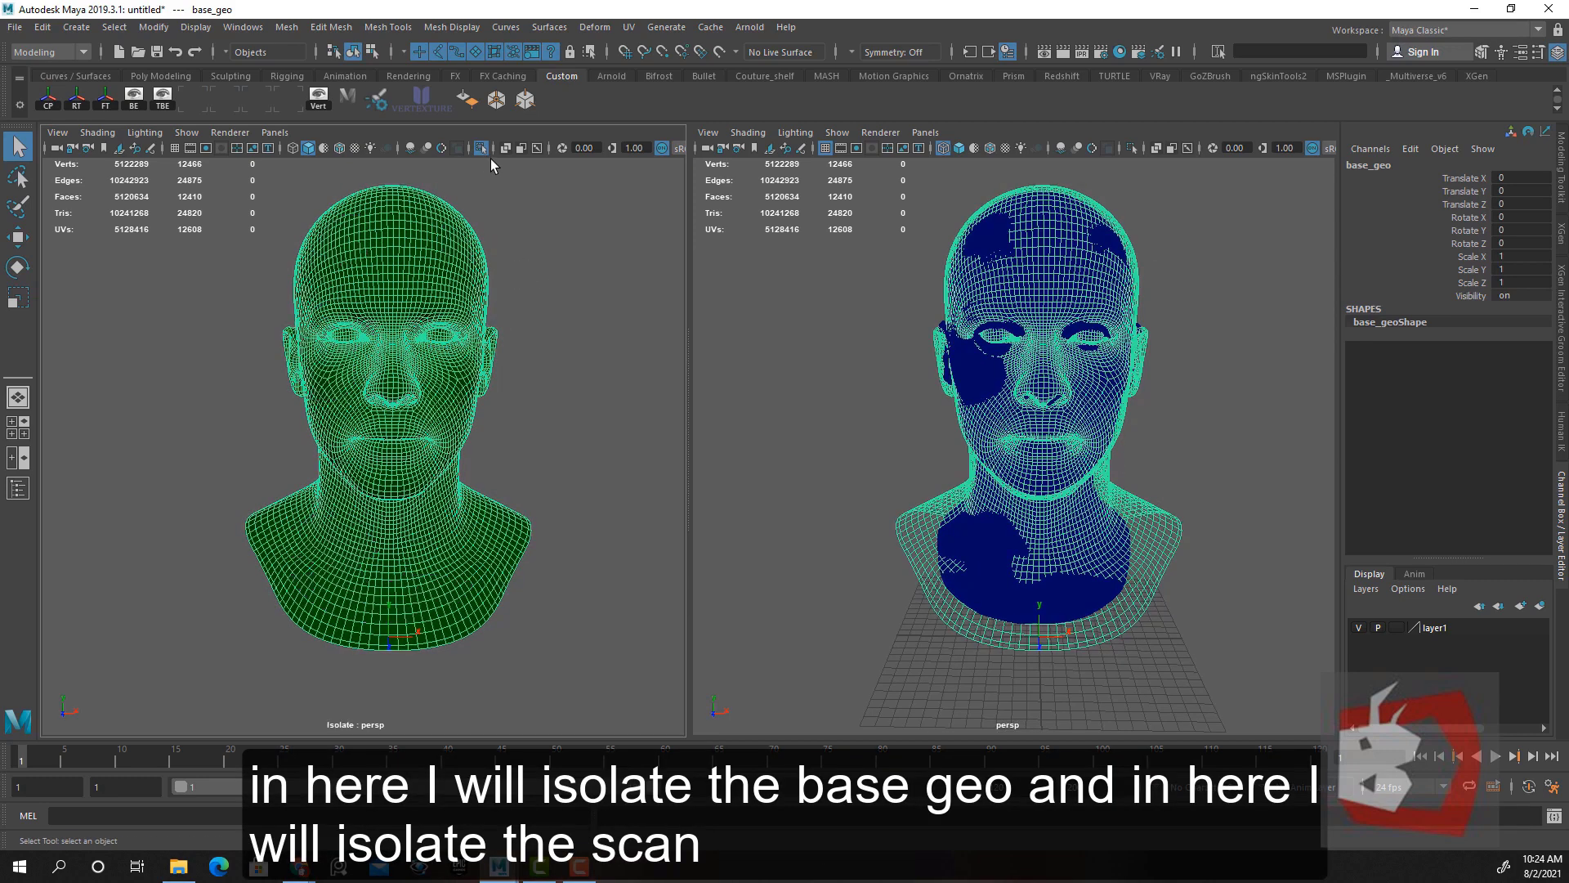
Isolate target_Hiscan in the second, wireframe perspective view and display it shaded
{"action": "left_click", "coordinate": [1219, 303]}
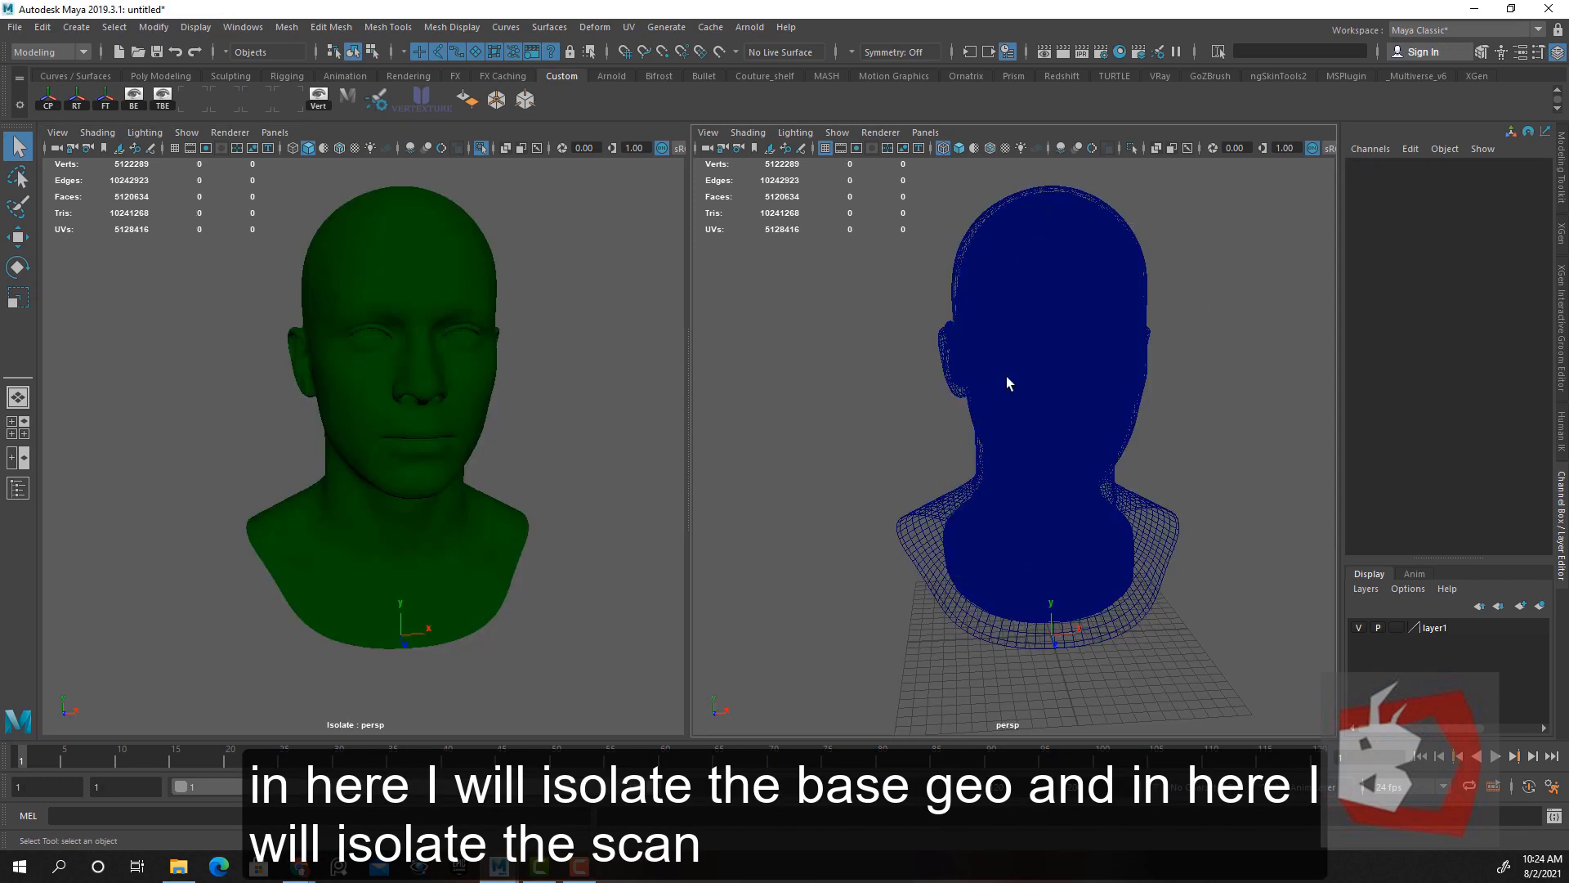
{"action": "left_click", "coordinate": [1052, 412]}
{"action": "left_click", "coordinate": [1132, 148]}
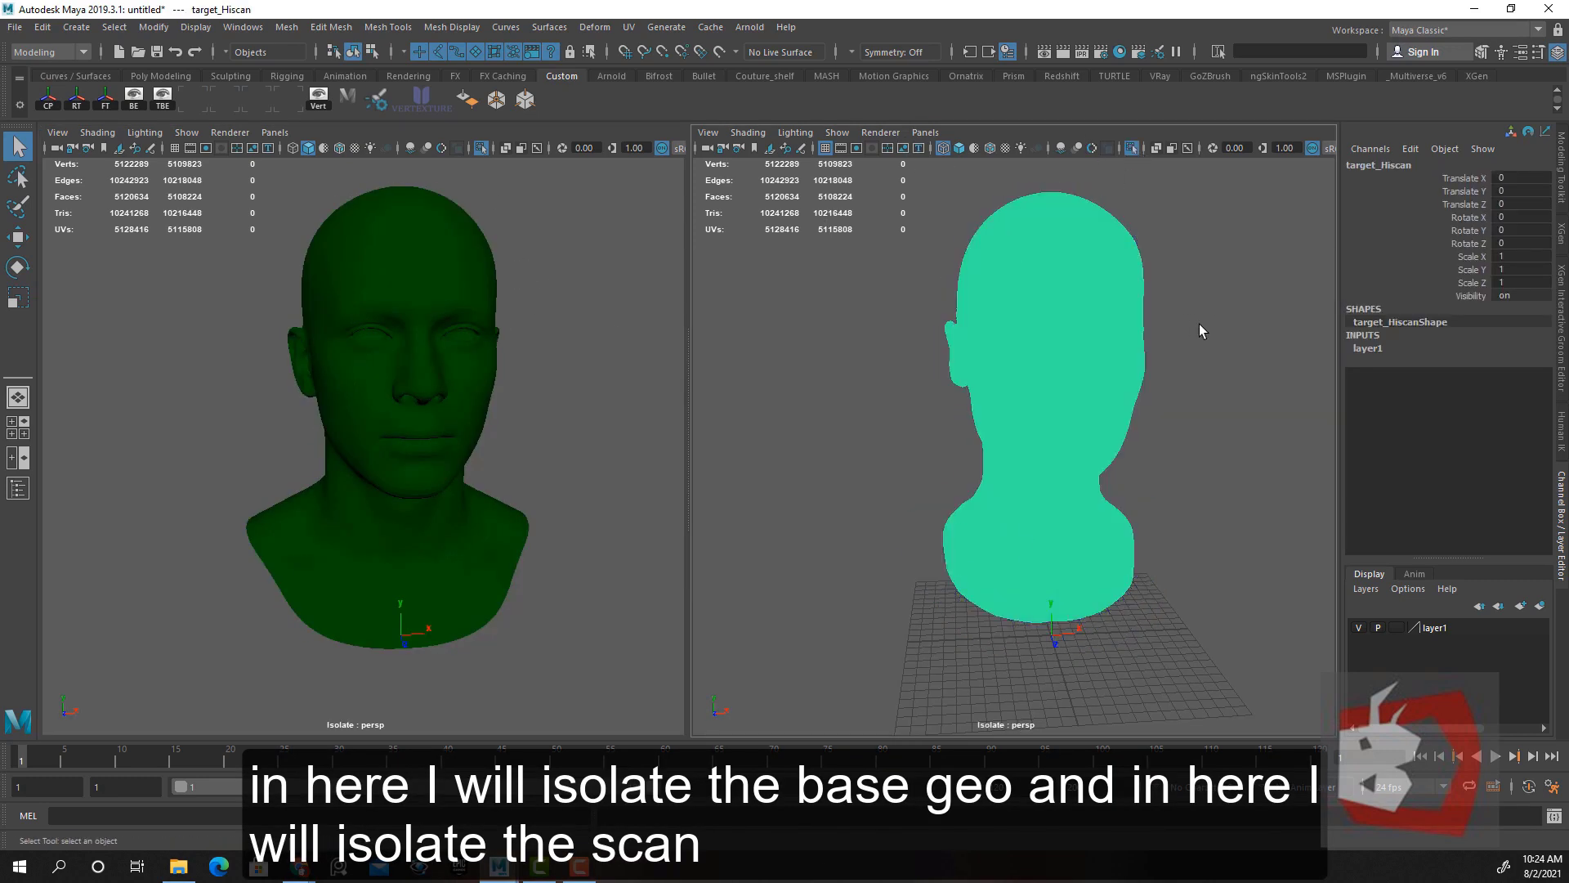
{"action": "left_click", "coordinate": [1204, 327]}
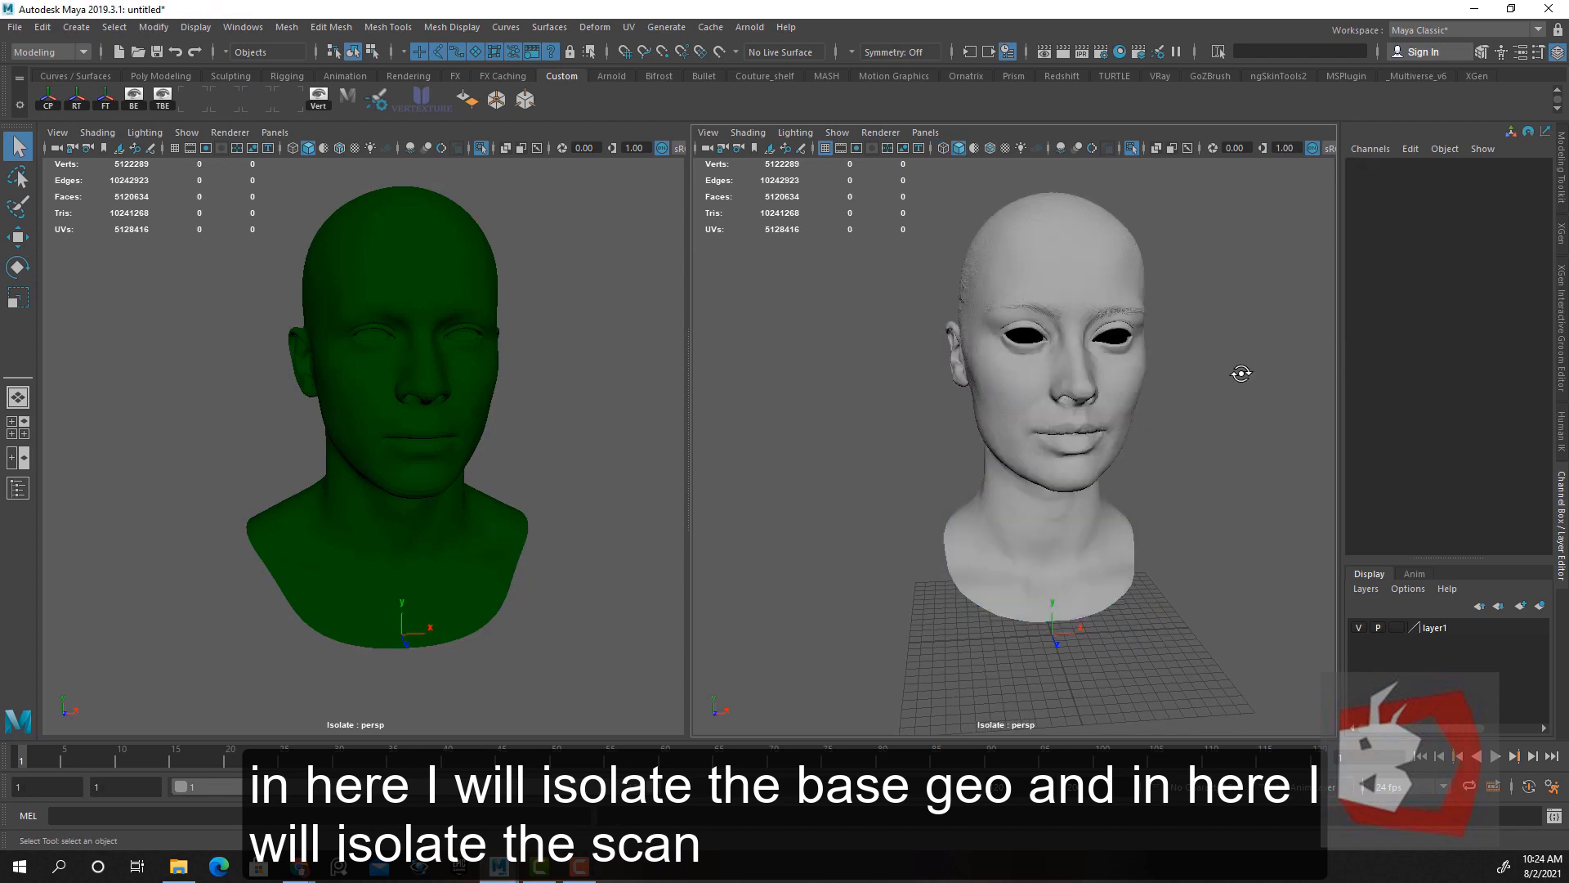
Bring both heads to a close front view, select base_geo and make it the live surface
{"action": "left_click_drag", "start_coordinate": [567, 447], "coordinate": [501, 501], "text": "alt"}
{"action": "right_click_drag", "start_coordinate": [501, 503], "coordinate": [520, 495], "text": "alt"}
{"action": "left_click_drag", "start_coordinate": [520, 494], "coordinate": [478, 400], "text": "alt"}
{"action": "middle_click_drag", "start_coordinate": [478, 400], "coordinate": [482, 487], "text": "alt"}
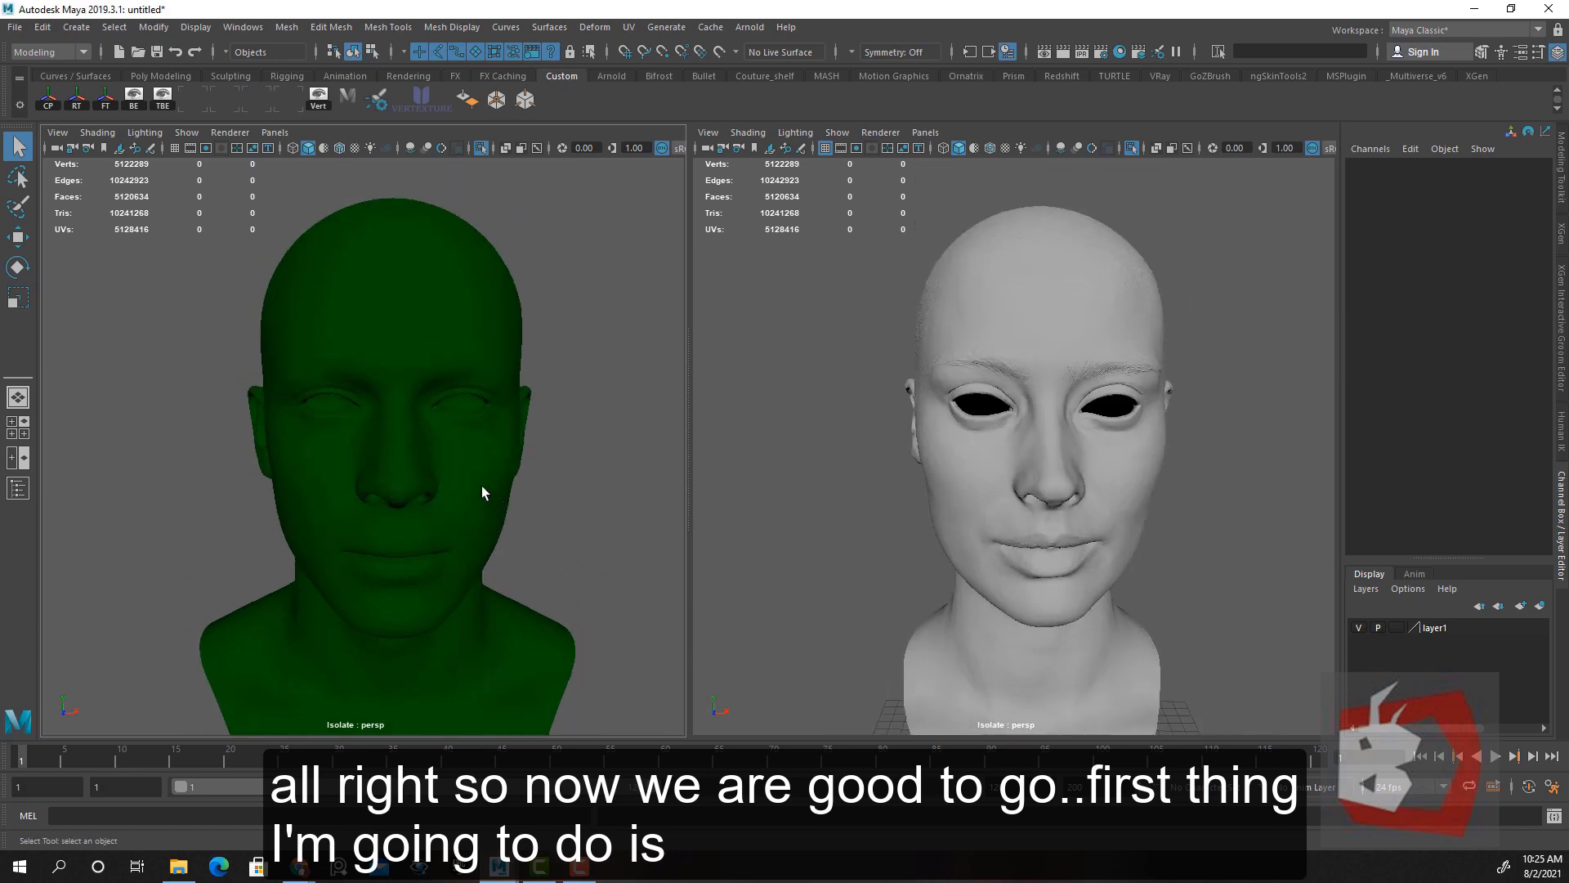
{"action": "left_click_drag", "start_coordinate": [482, 487], "coordinate": [521, 481], "text": "alt"}
{"action": "left_click", "coordinate": [503, 482]}
{"action": "scroll", "coordinate": [605, 496], "scroll_direction": "up", "scroll_amount": 2}
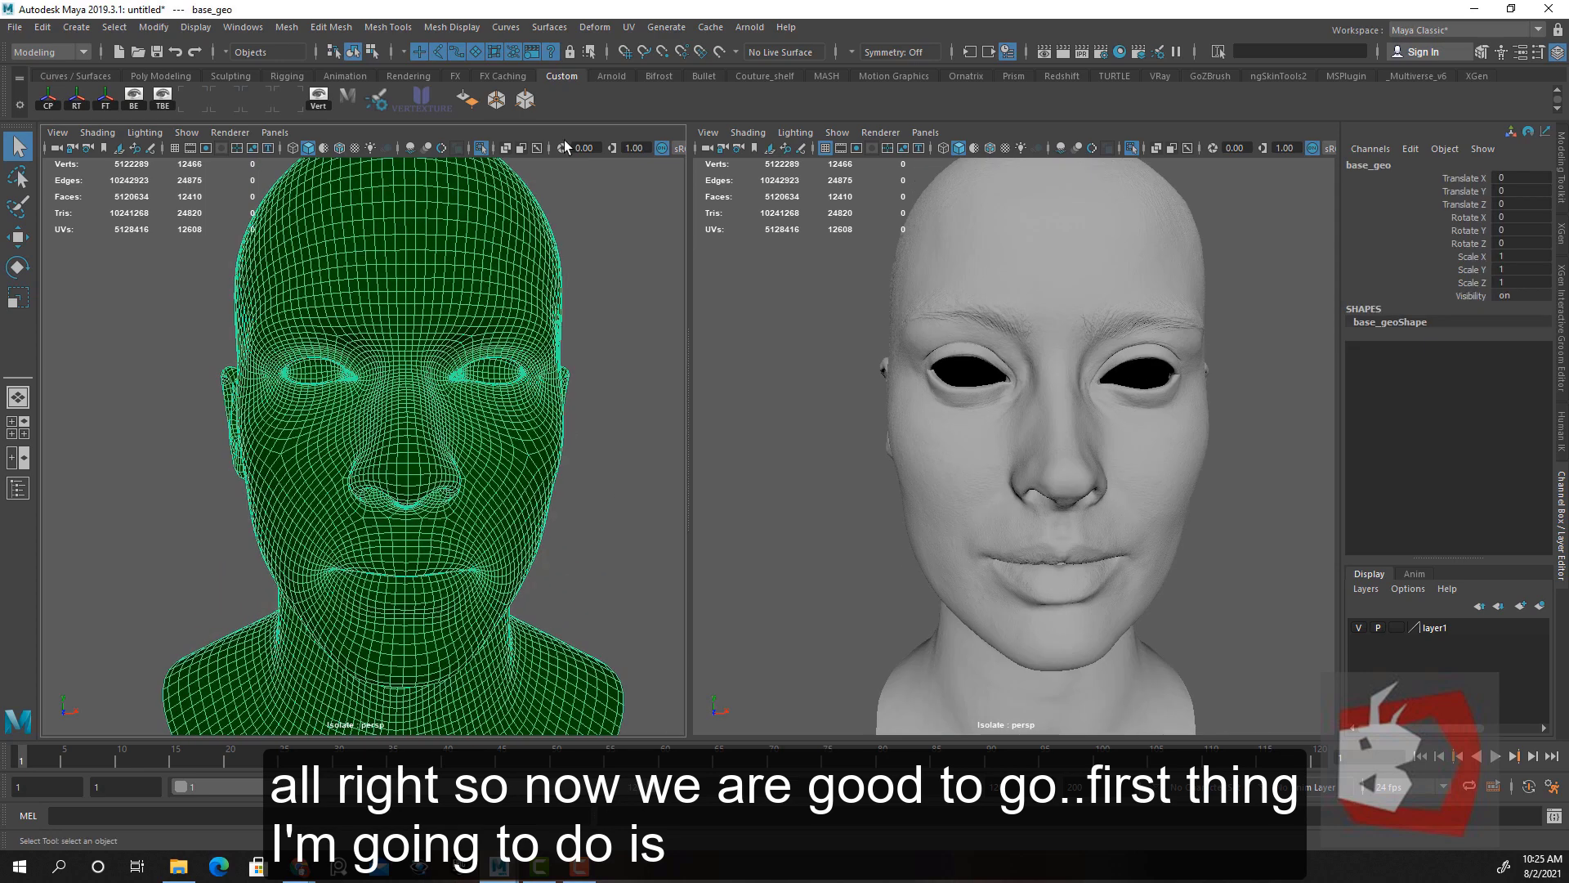
{"action": "left_click", "coordinate": [720, 52]}
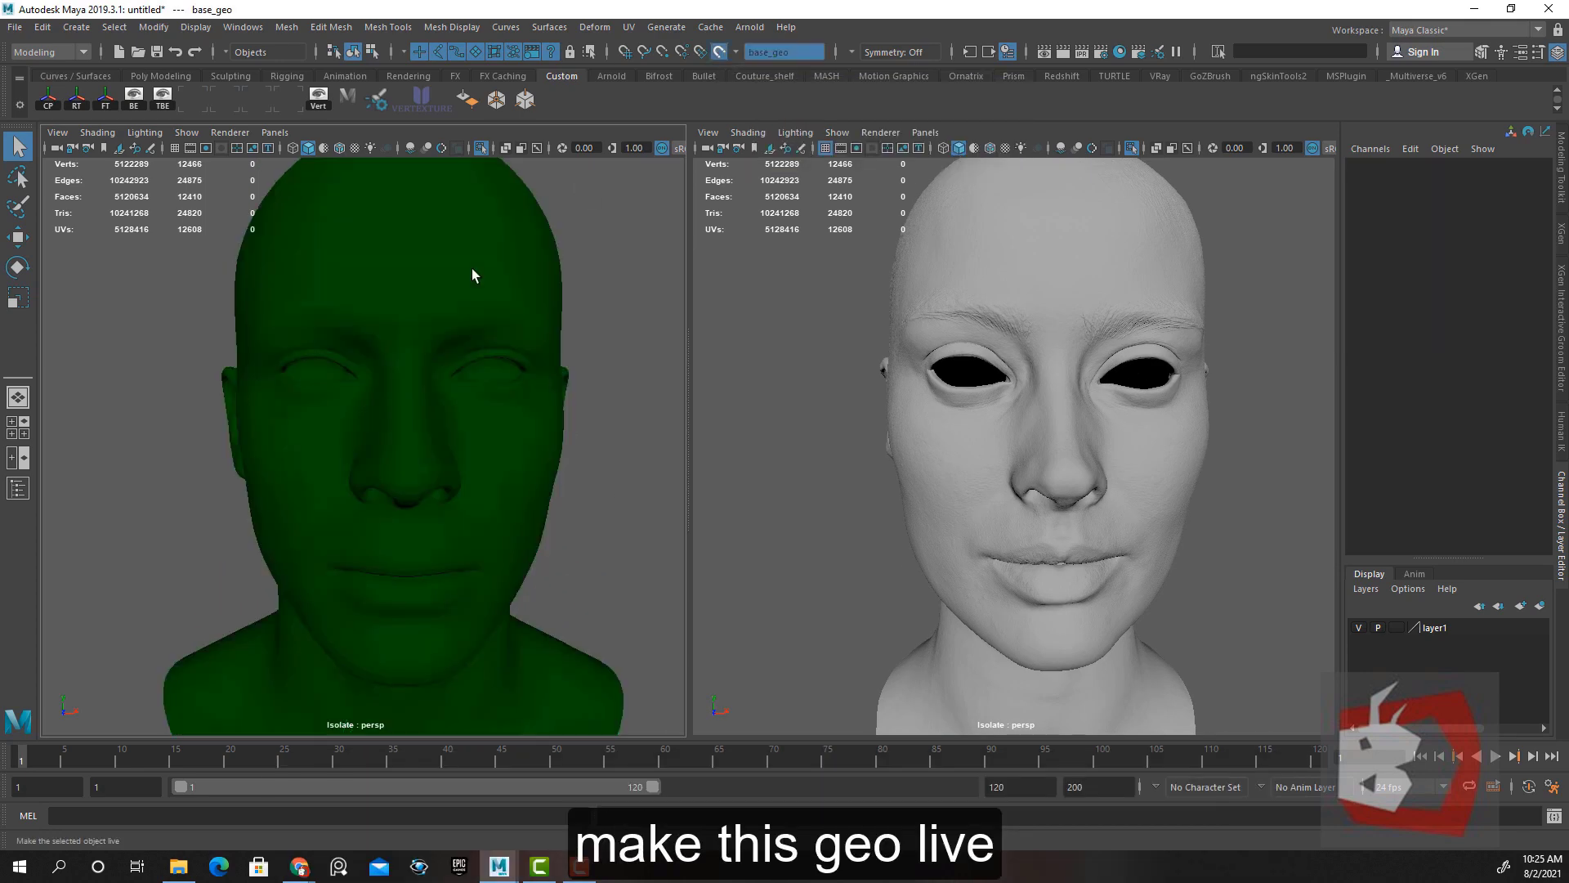
Start the Create Joints tool and place a single joint on the base head's nose tip, completing it as its own skeleton
{"action": "right_click_drag", "start_coordinate": [490, 428], "coordinate": [437, 391], "text": "alt"}
{"action": "left_click", "coordinate": [65, 54]}
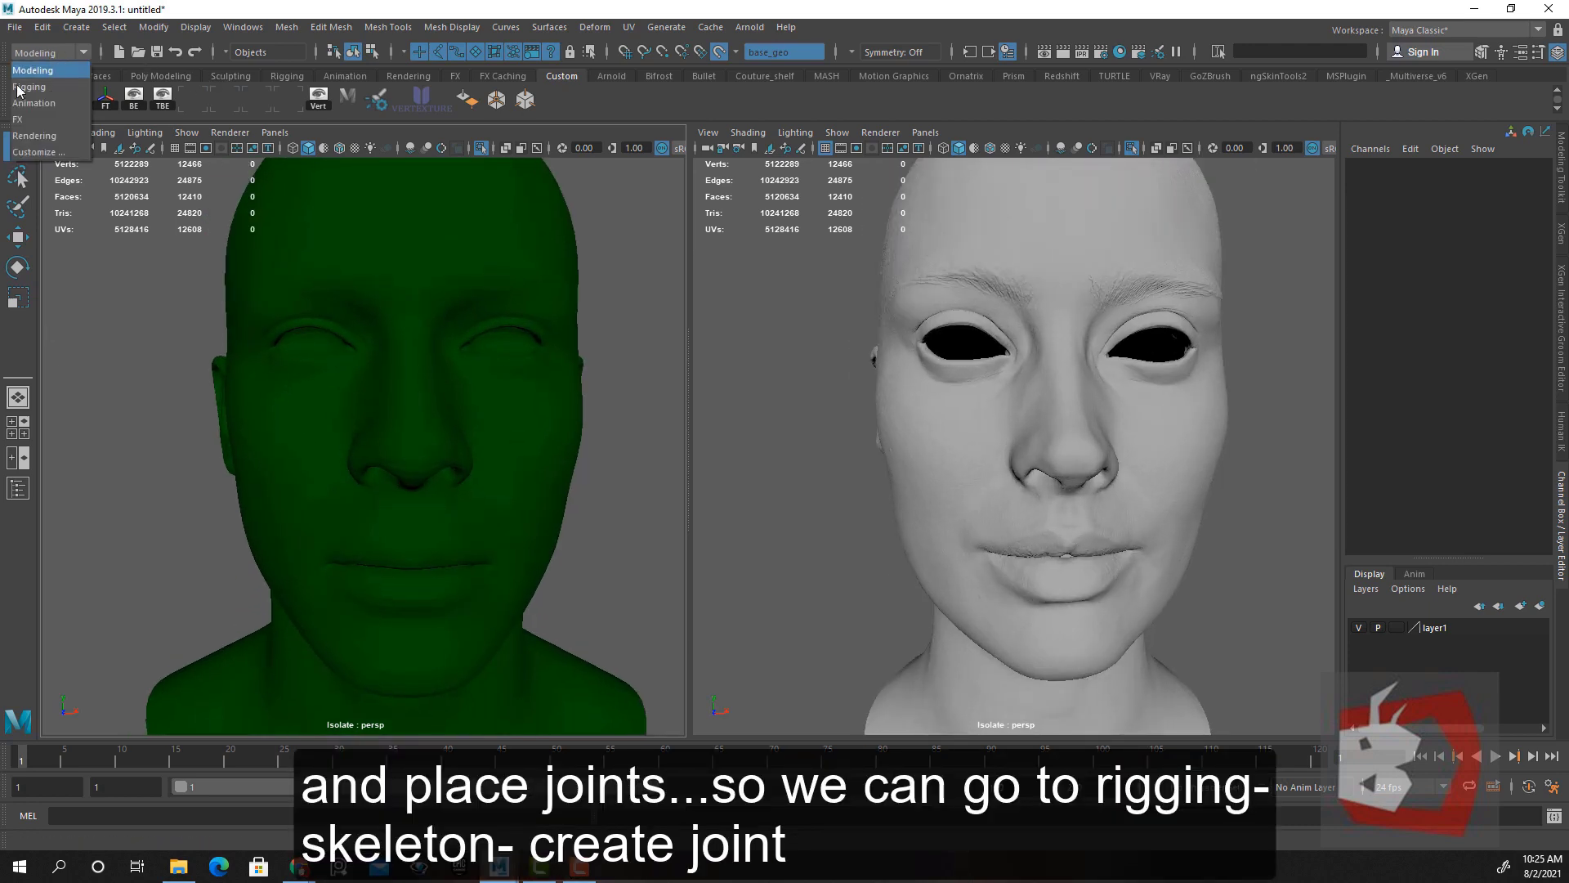
{"action": "left_click", "coordinate": [47, 92]}
{"action": "left_click", "coordinate": [294, 27]}
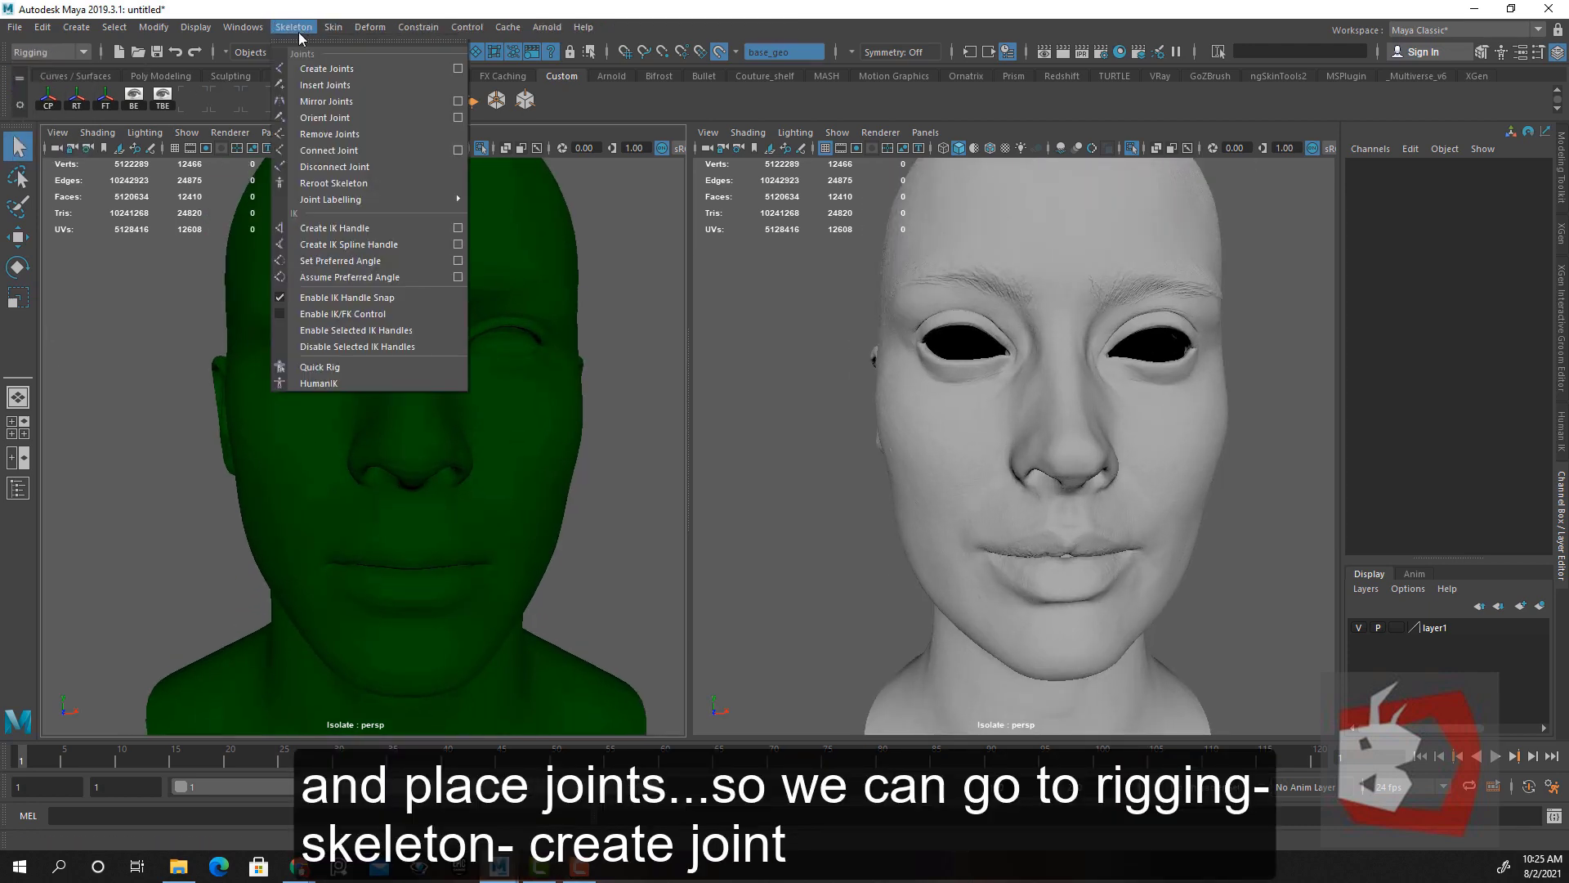
{"action": "left_click", "coordinate": [327, 69]}
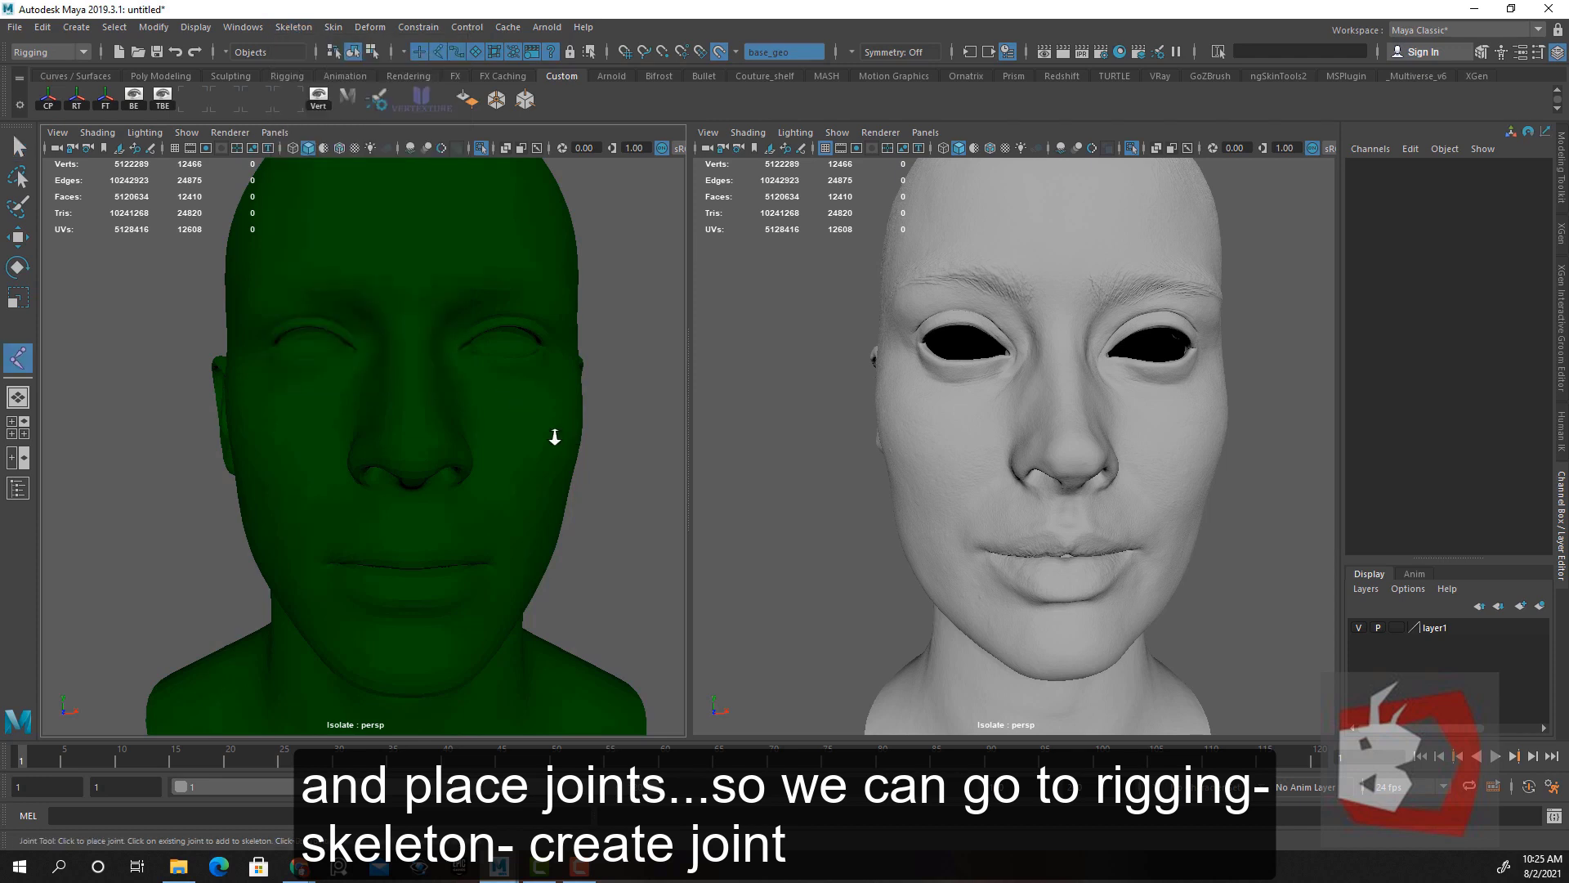
{"action": "scroll", "coordinate": [554, 437], "scroll_direction": "down", "scroll_amount": 2}
{"action": "scroll", "coordinate": [413, 445], "scroll_direction": "up", "scroll_amount": 3}
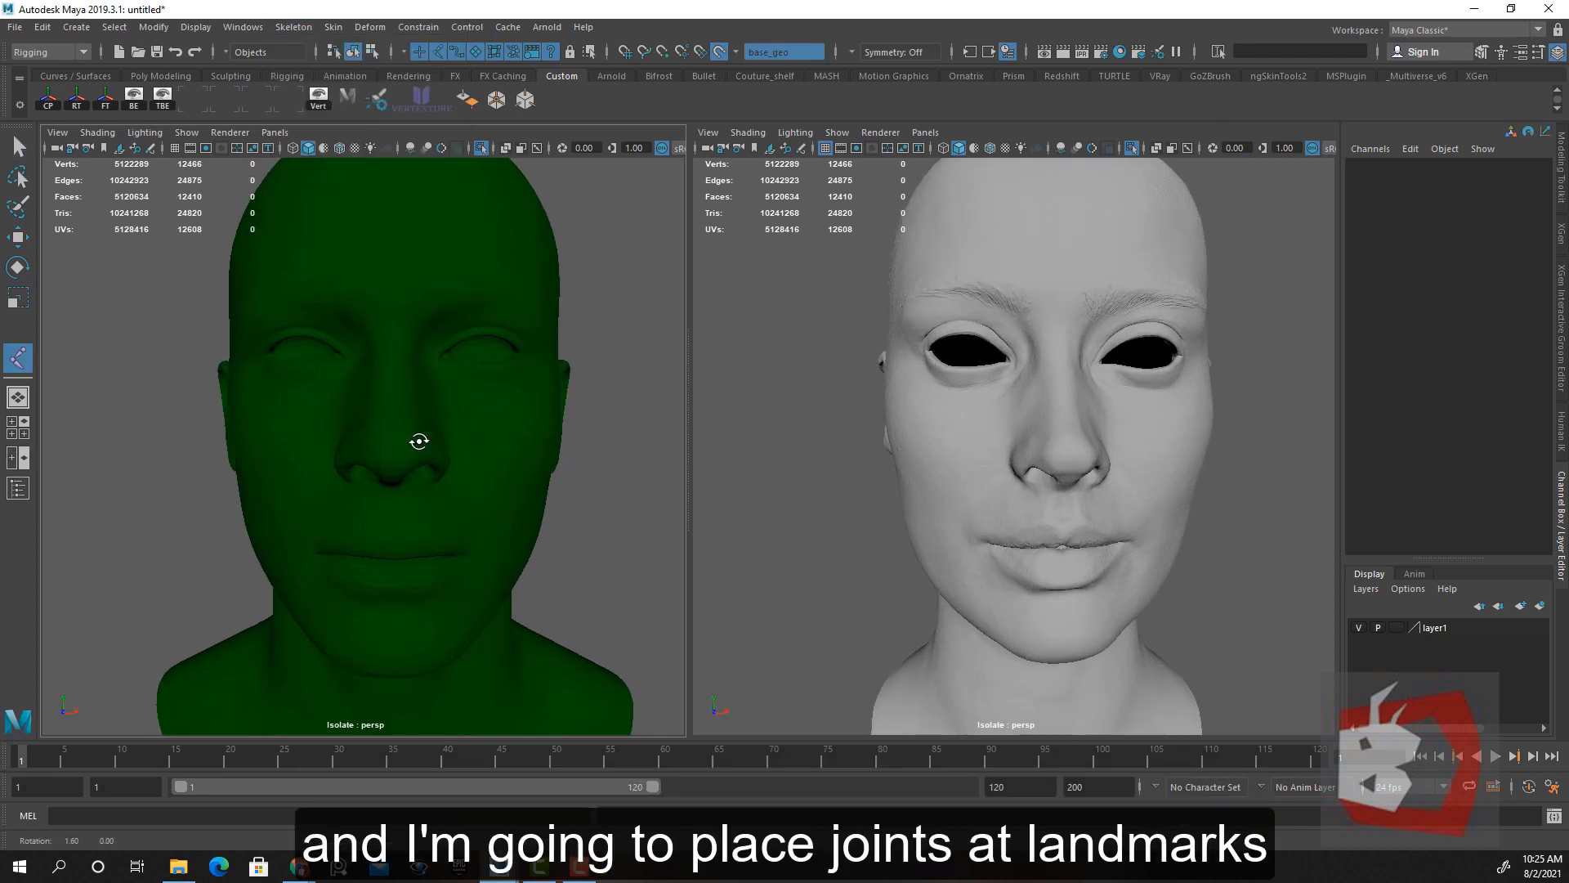
{"action": "scroll", "coordinate": [422, 443], "scroll_direction": "up", "scroll_amount": 1}
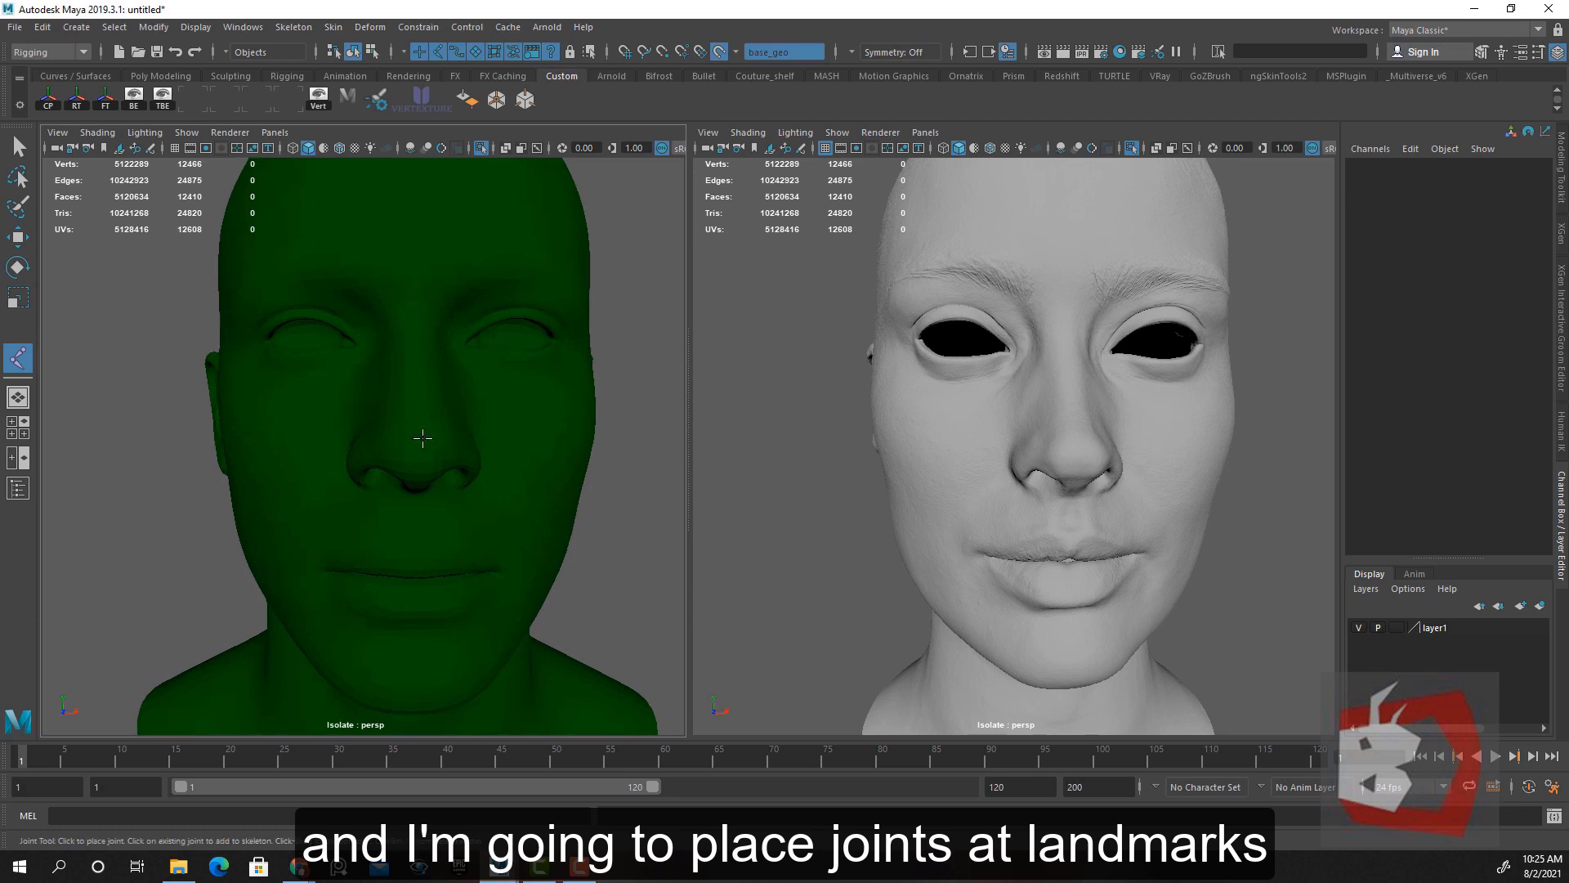
{"action": "left_click", "coordinate": [415, 442]}
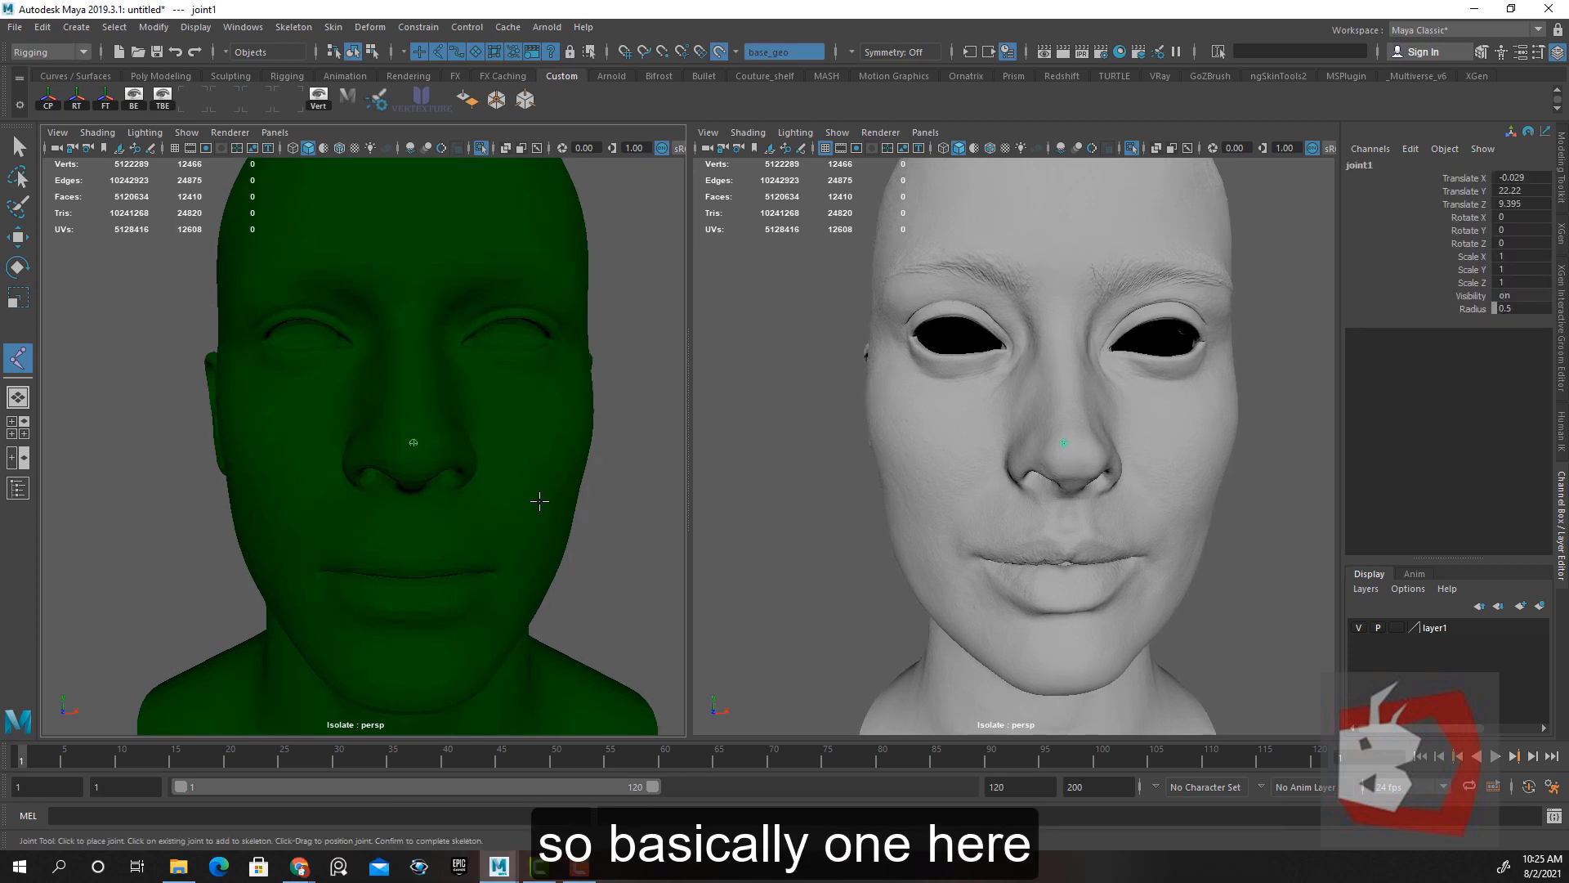
{"action": "left_click_drag", "start_coordinate": [539, 501], "coordinate": [443, 451], "text": "alt"}
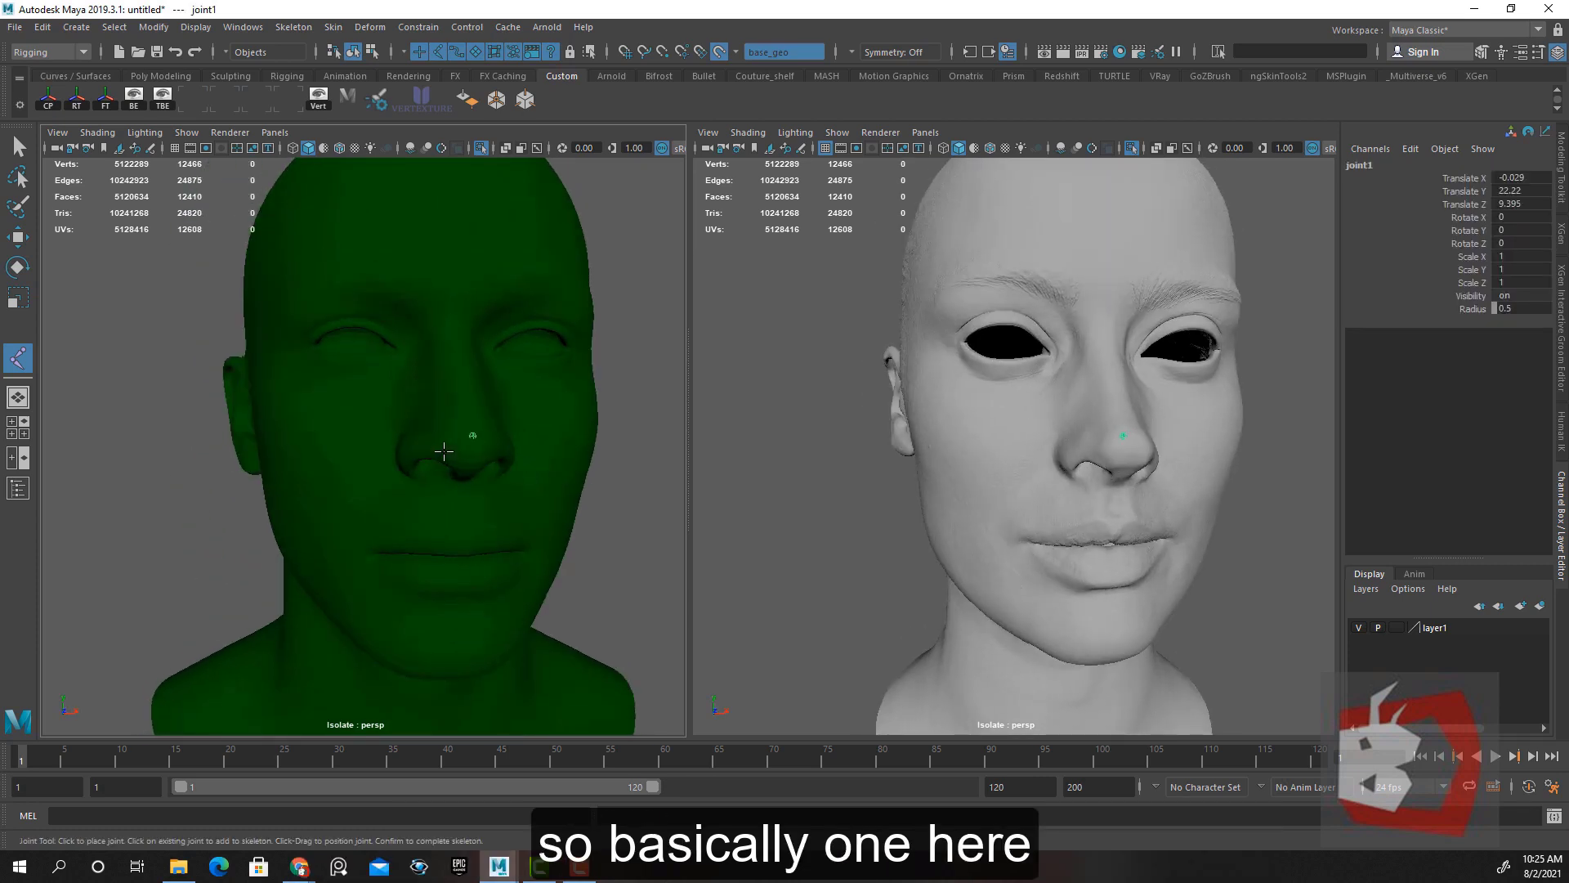
{"action": "key", "text": "y"}
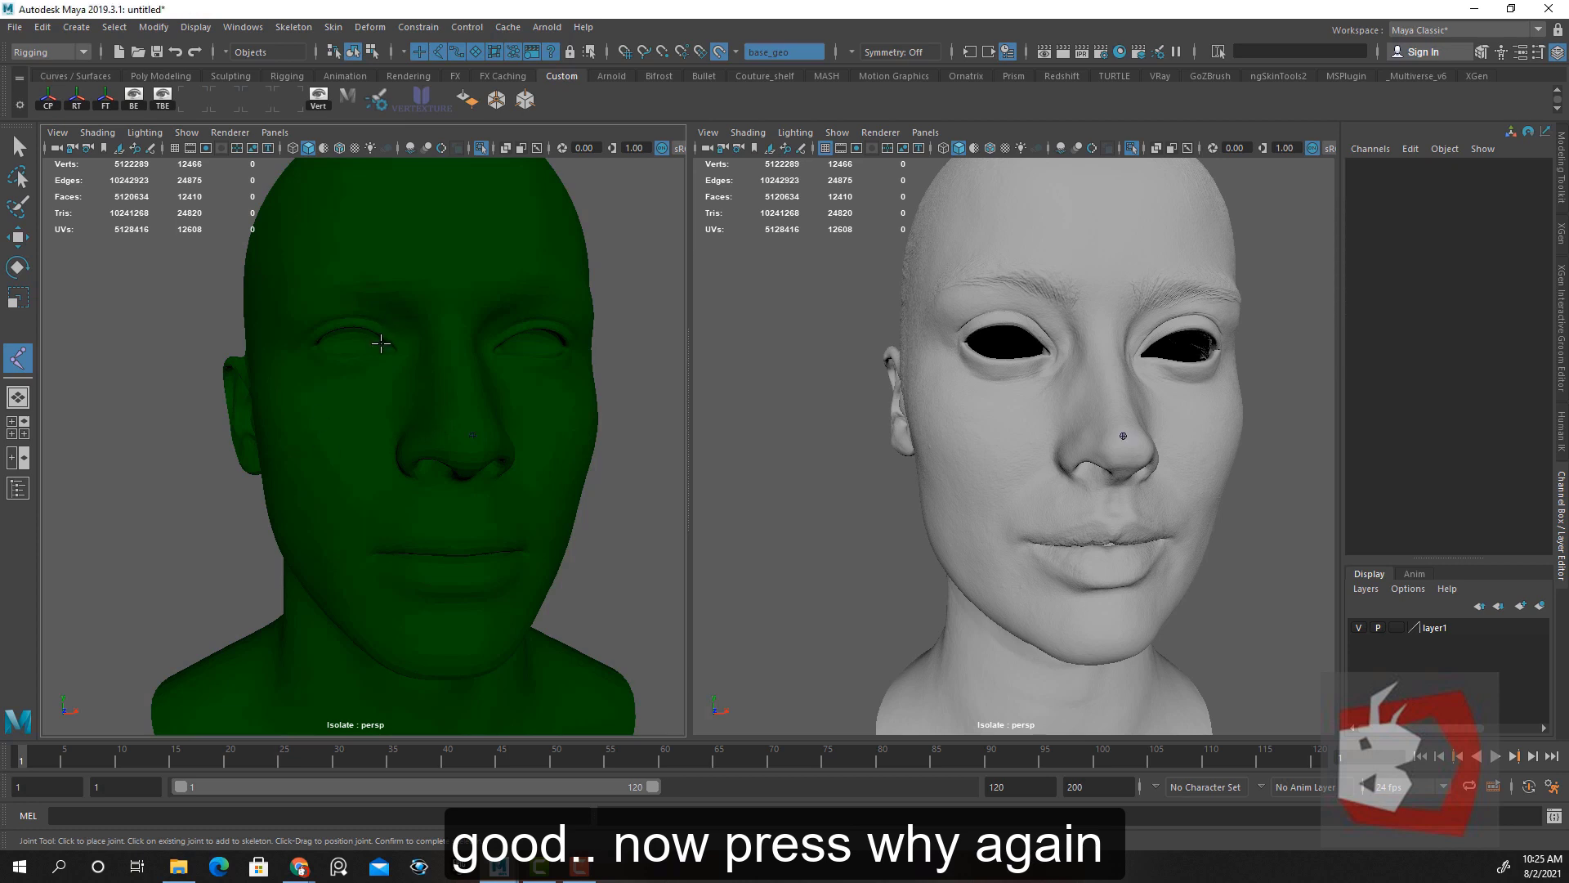
Place separate joints on the nose bridge and at the inner and outer corners of the head's right eye
{"action": "scroll", "coordinate": [427, 319], "scroll_direction": "up", "scroll_amount": 5}
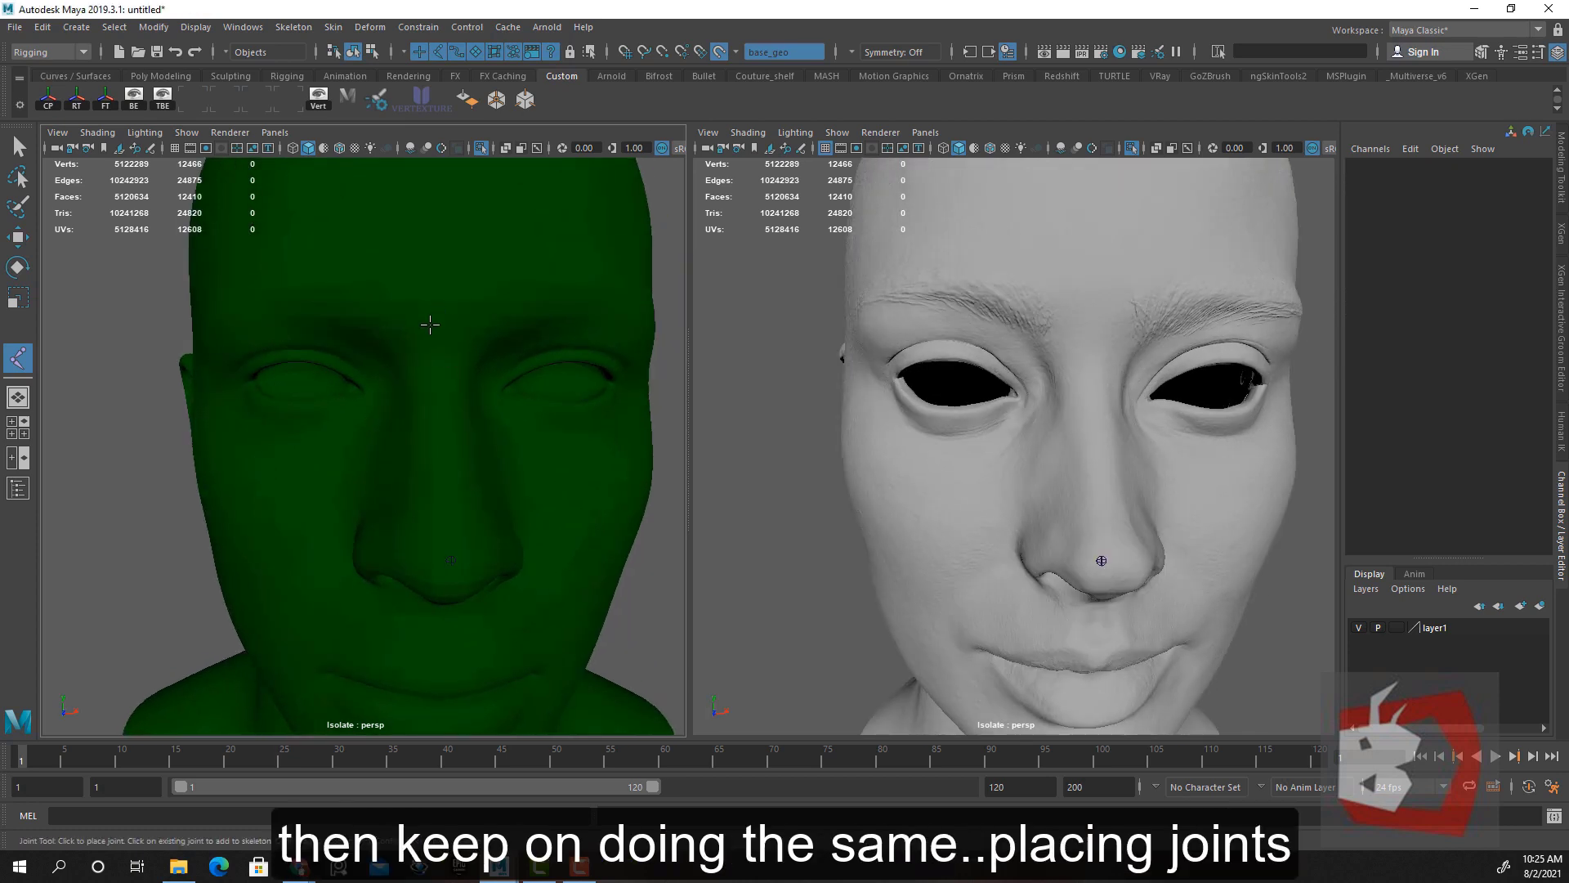
{"action": "left_click", "coordinate": [465, 403]}
{"action": "key", "text": "y"}
{"action": "left_click_drag", "start_coordinate": [354, 395], "coordinate": [368, 425], "text": "alt"}
{"action": "left_click", "coordinate": [383, 394]}
{"action": "key", "text": "y"}
{"action": "left_click", "coordinate": [351, 426]}
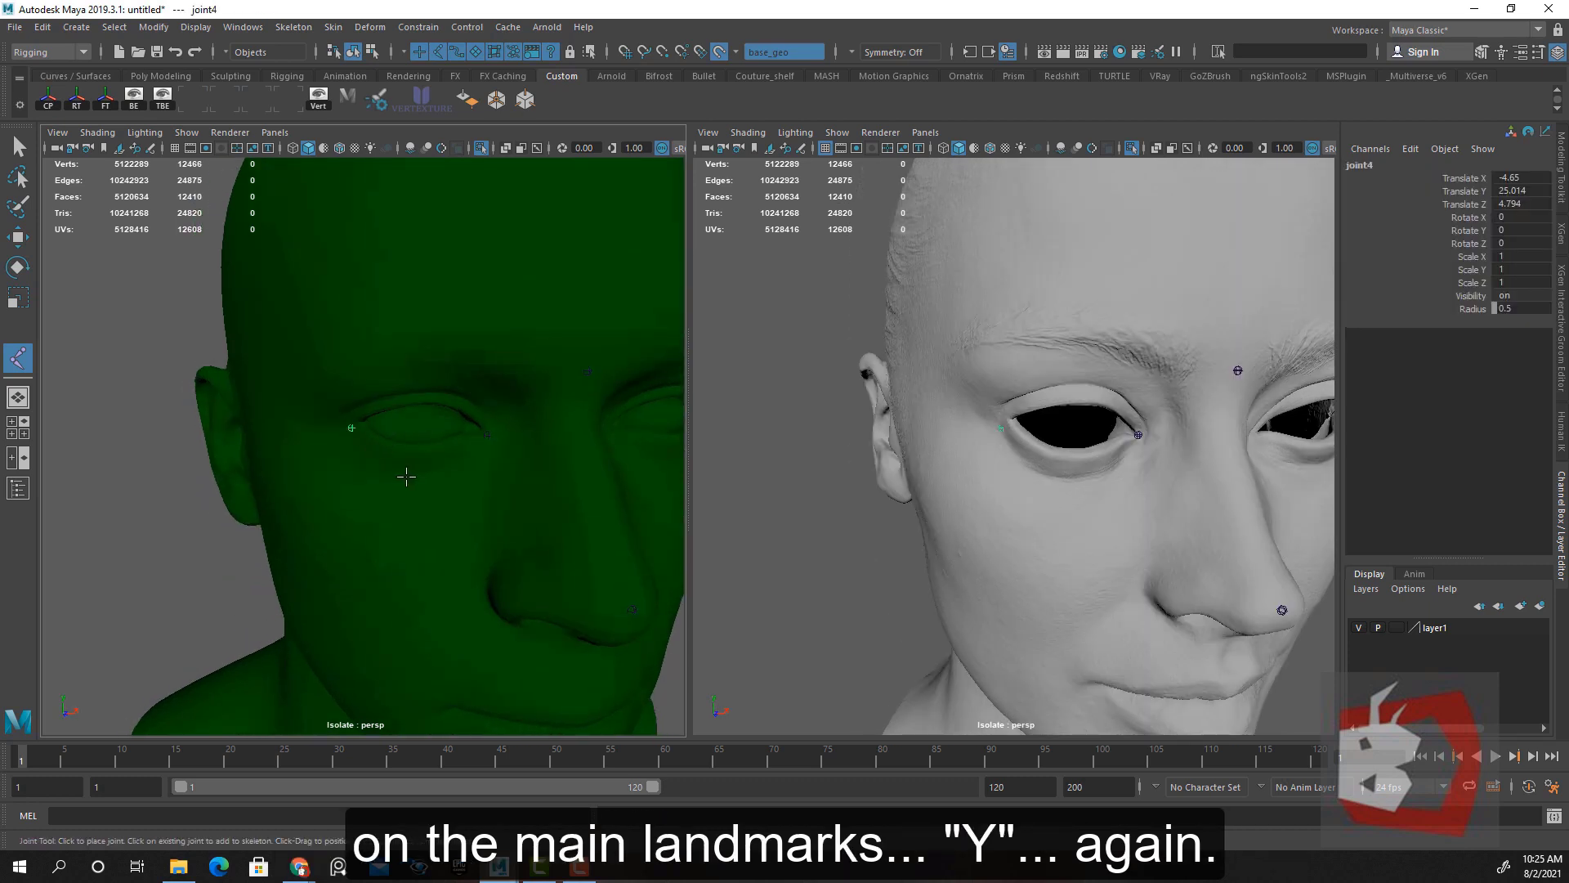
{"action": "key", "text": "y"}
Place separate joints at the inner and outer corners of the head's left eye
{"action": "left_click_drag", "start_coordinate": [483, 438], "coordinate": [344, 349], "text": "alt"}
{"action": "left_click", "coordinate": [344, 348]}
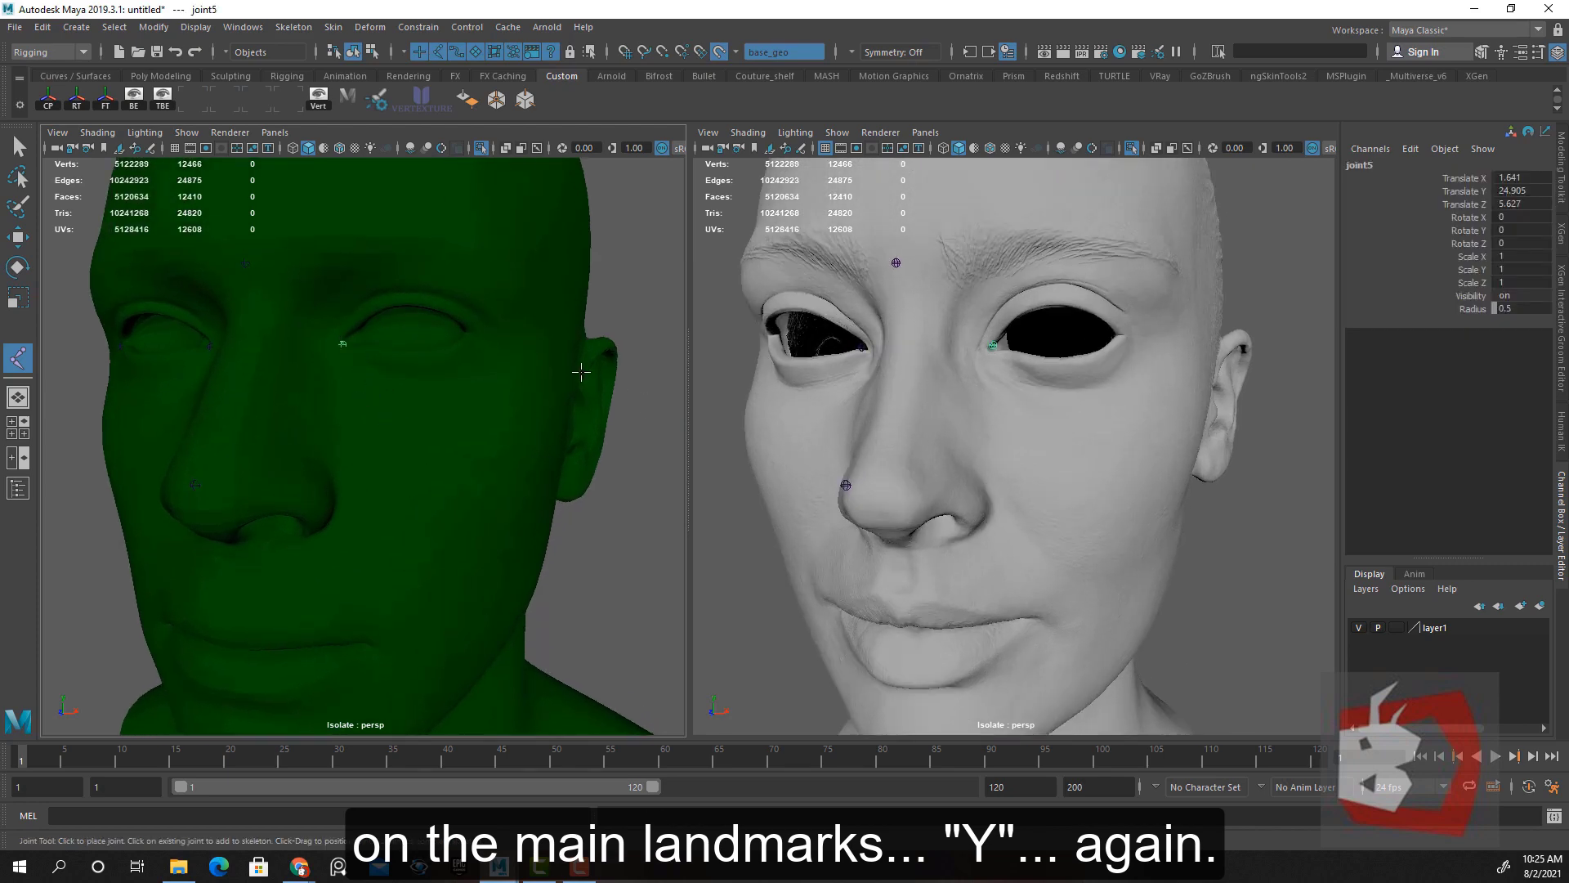
{"action": "key", "text": "y"}
{"action": "left_click", "coordinate": [473, 332]}
{"action": "key", "text": "y"}
Place a separate joint at the outer base of each nostril, first on the head's left side and then on its right
{"action": "left_click_drag", "start_coordinate": [516, 390], "coordinate": [290, 446], "text": "alt"}
{"action": "right_click_drag", "start_coordinate": [290, 446], "coordinate": [335, 447], "text": "alt"}
{"action": "left_click", "coordinate": [345, 447]}
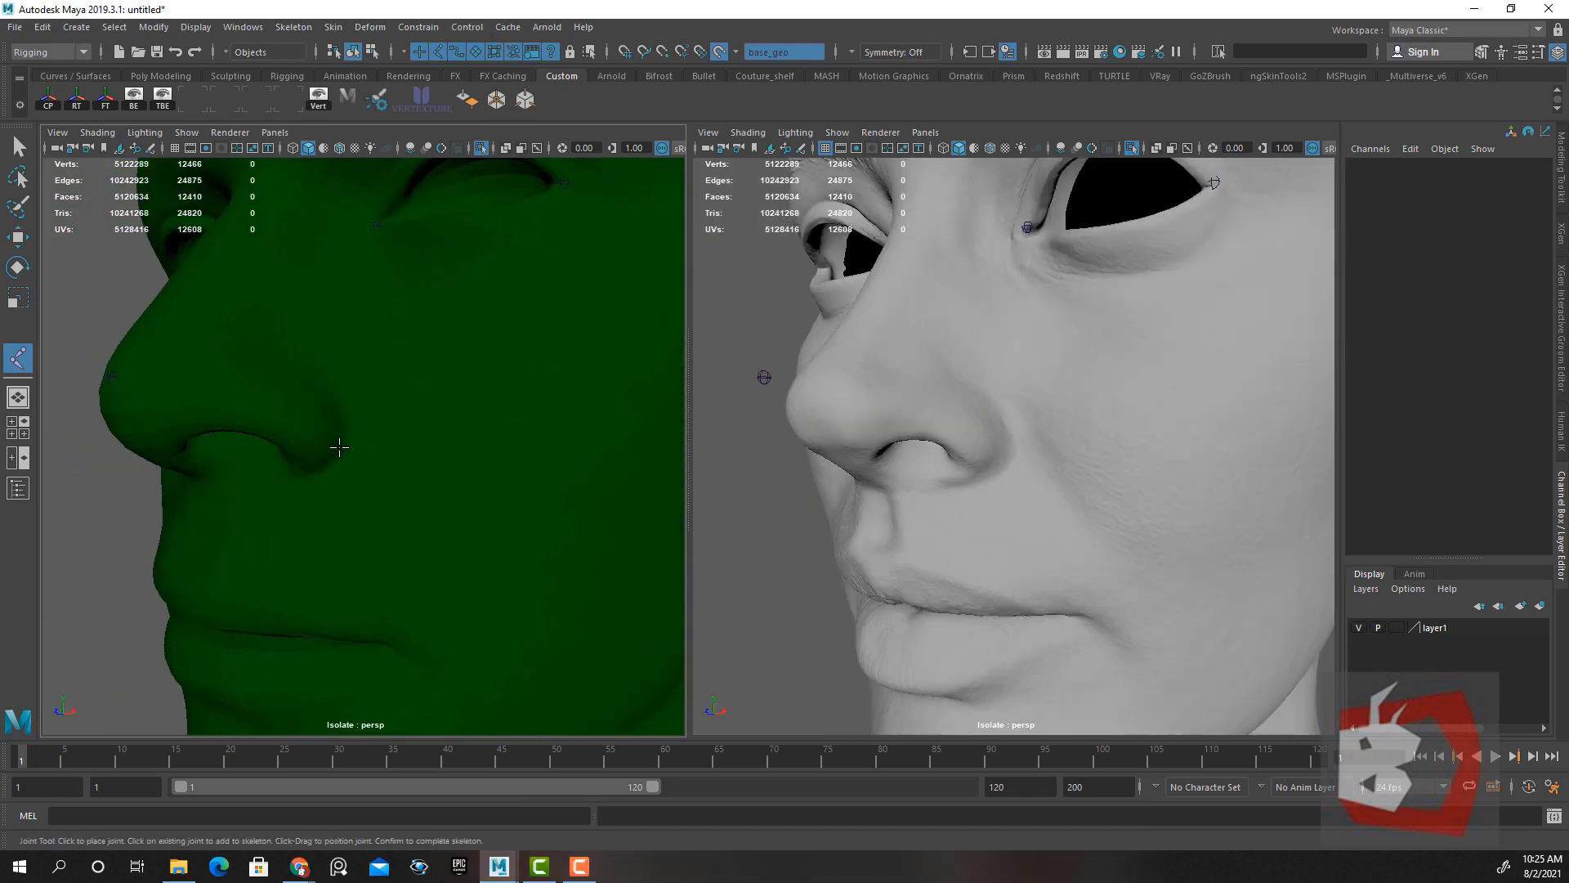
{"action": "key", "text": "y"}
{"action": "right_click_drag", "start_coordinate": [496, 500], "coordinate": [315, 455], "text": "alt"}
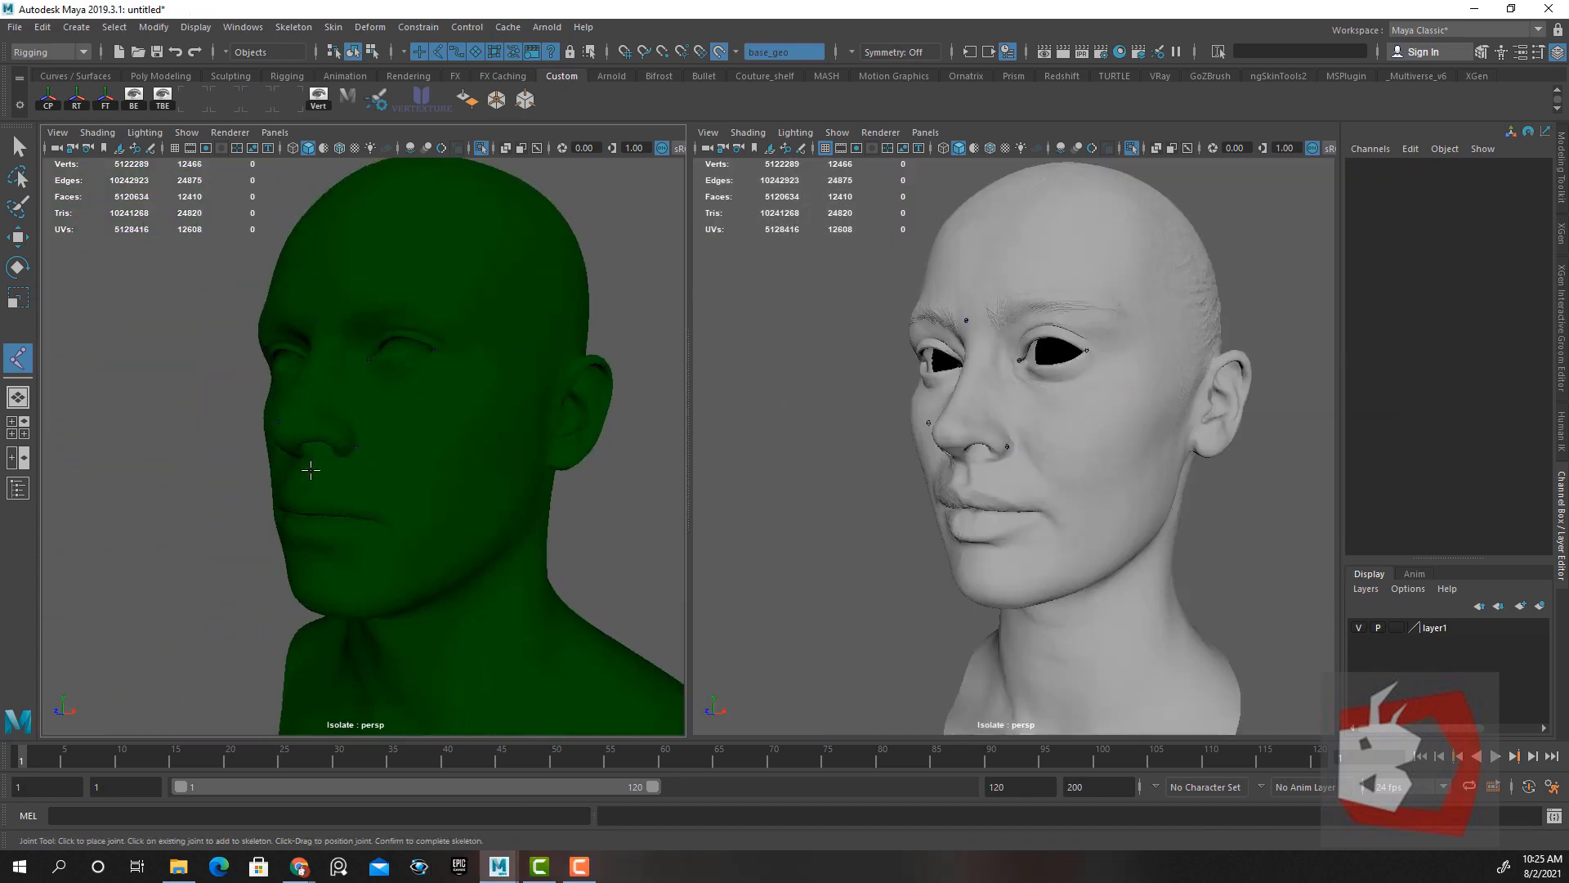
{"action": "left_click_drag", "start_coordinate": [316, 455], "coordinate": [350, 455], "text": "alt"}
{"action": "right_click_drag", "start_coordinate": [351, 455], "coordinate": [455, 480], "text": "alt"}
{"action": "left_click", "coordinate": [459, 453]}
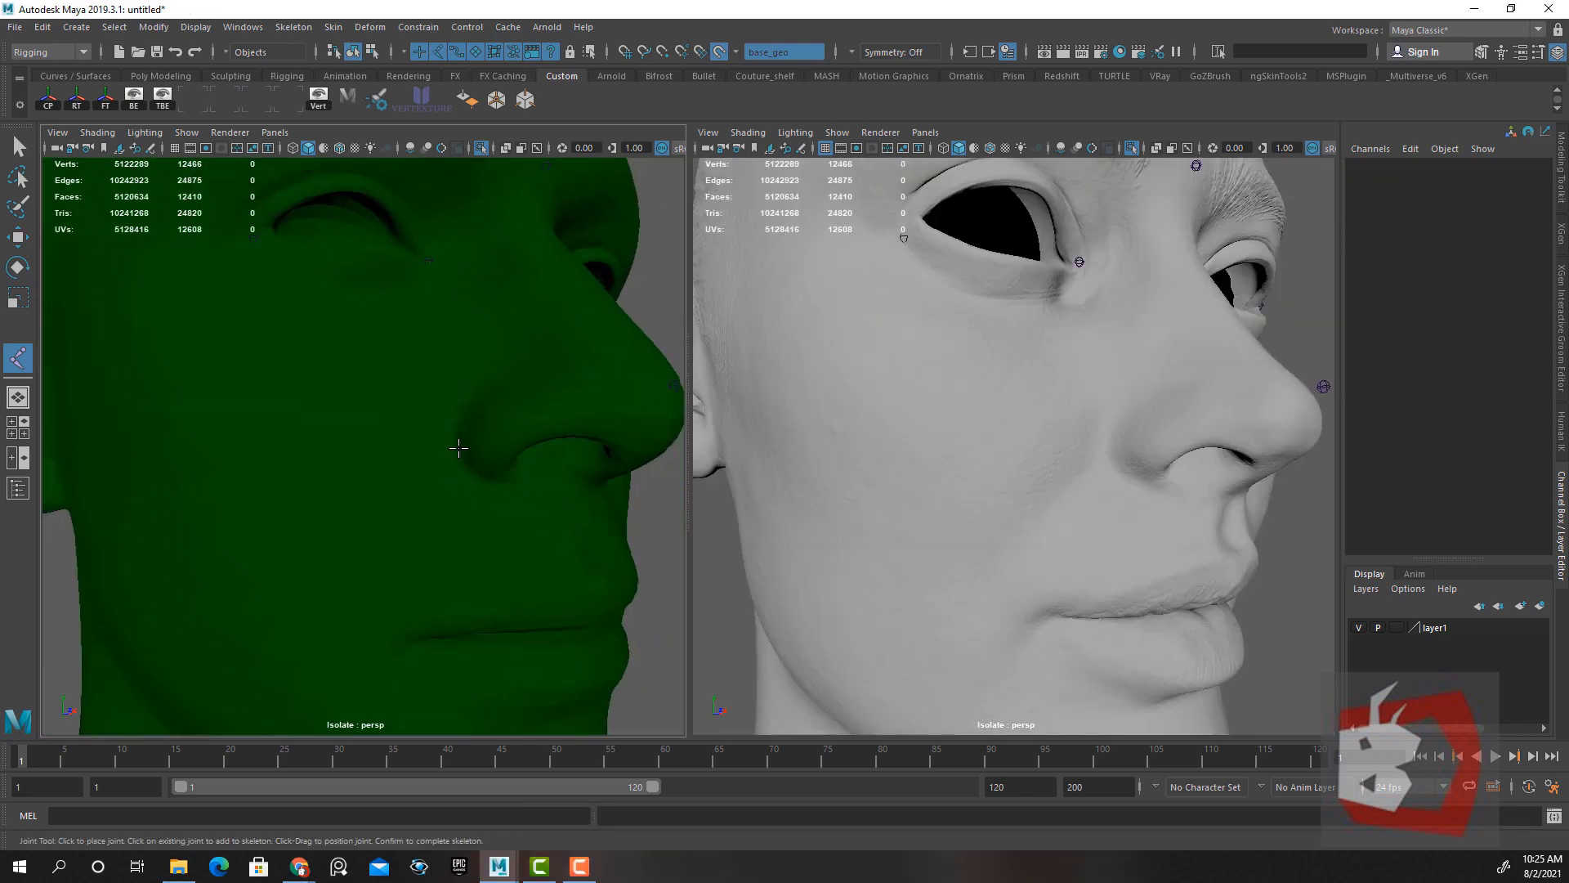
{"action": "left_click_drag", "start_coordinate": [460, 454], "coordinate": [309, 482], "text": "alt"}
{"action": "key", "text": "y"}
Place a separate joint at the right corner of the base head's mouth
{"action": "right_click_drag", "start_coordinate": [309, 482], "coordinate": [341, 479], "text": "alt"}
{"action": "left_click", "coordinate": [331, 442]}
{"action": "left_click_drag", "start_coordinate": [332, 442], "coordinate": [420, 487], "text": "alt"}
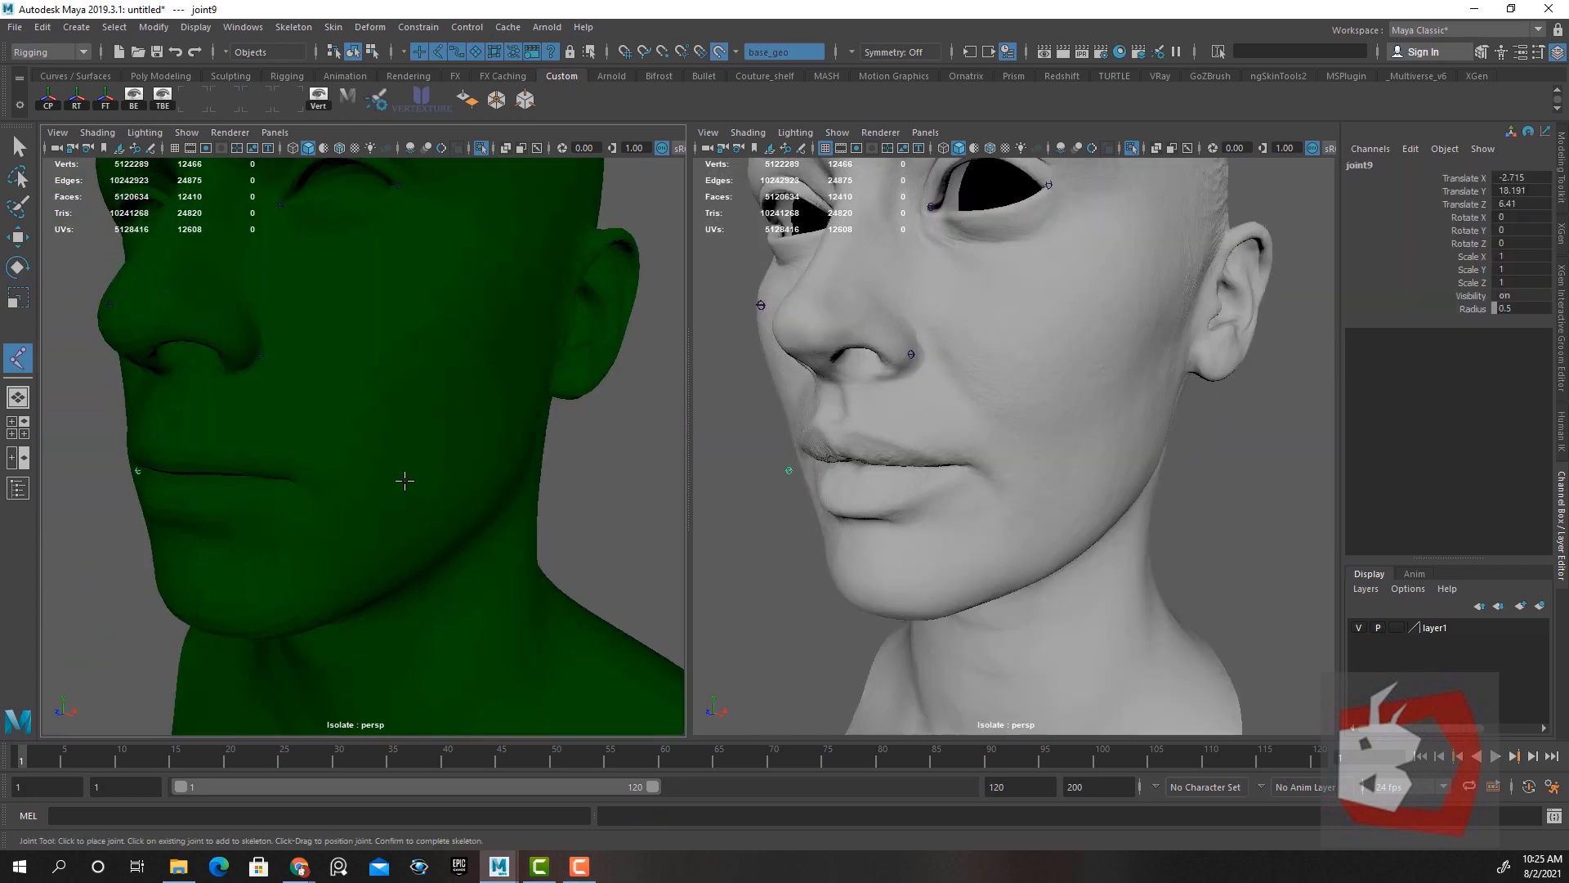
{"action": "key", "text": "y"}
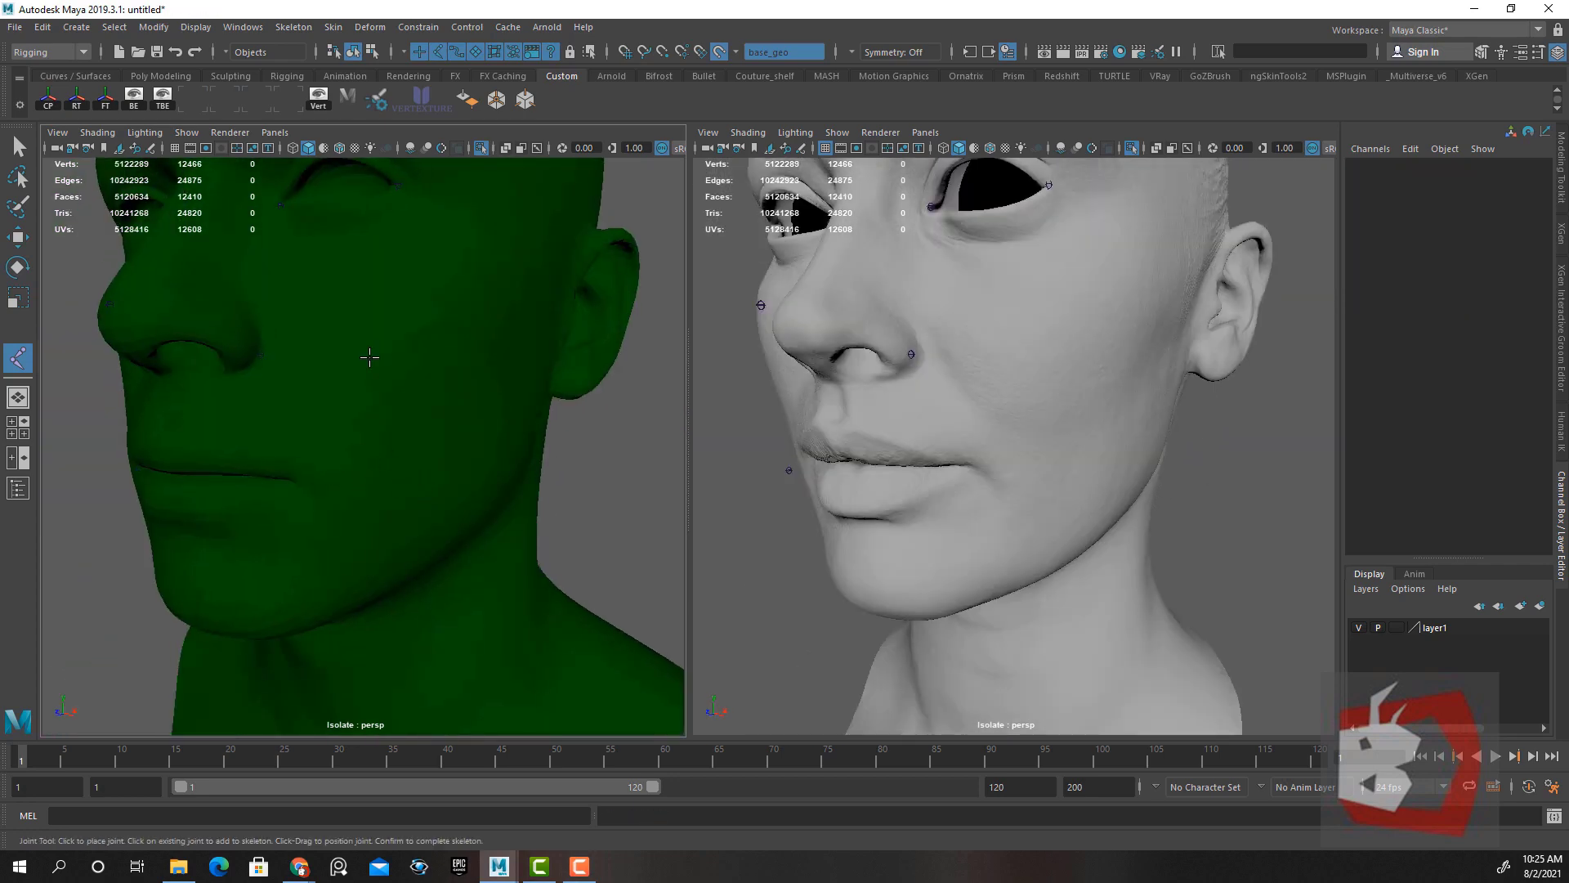
Enable X-ray joints in the base head's view and place a separate joint at the left corner of the mouth
{"action": "left_click", "coordinate": [536, 148]}
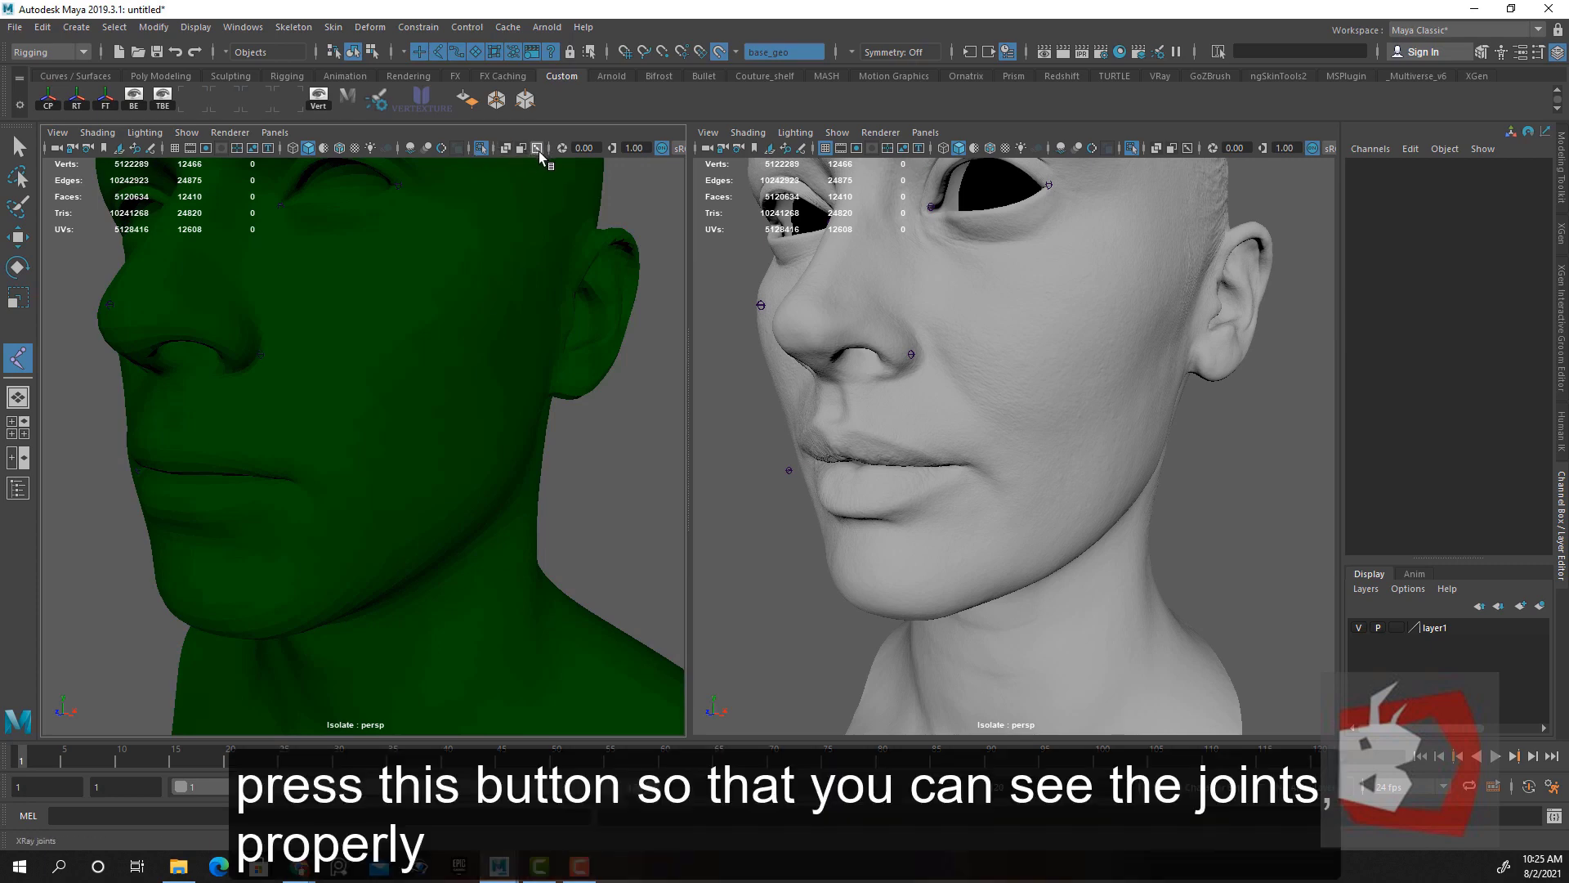
{"action": "left_click_drag", "start_coordinate": [322, 438], "coordinate": [548, 172], "text": "alt"}
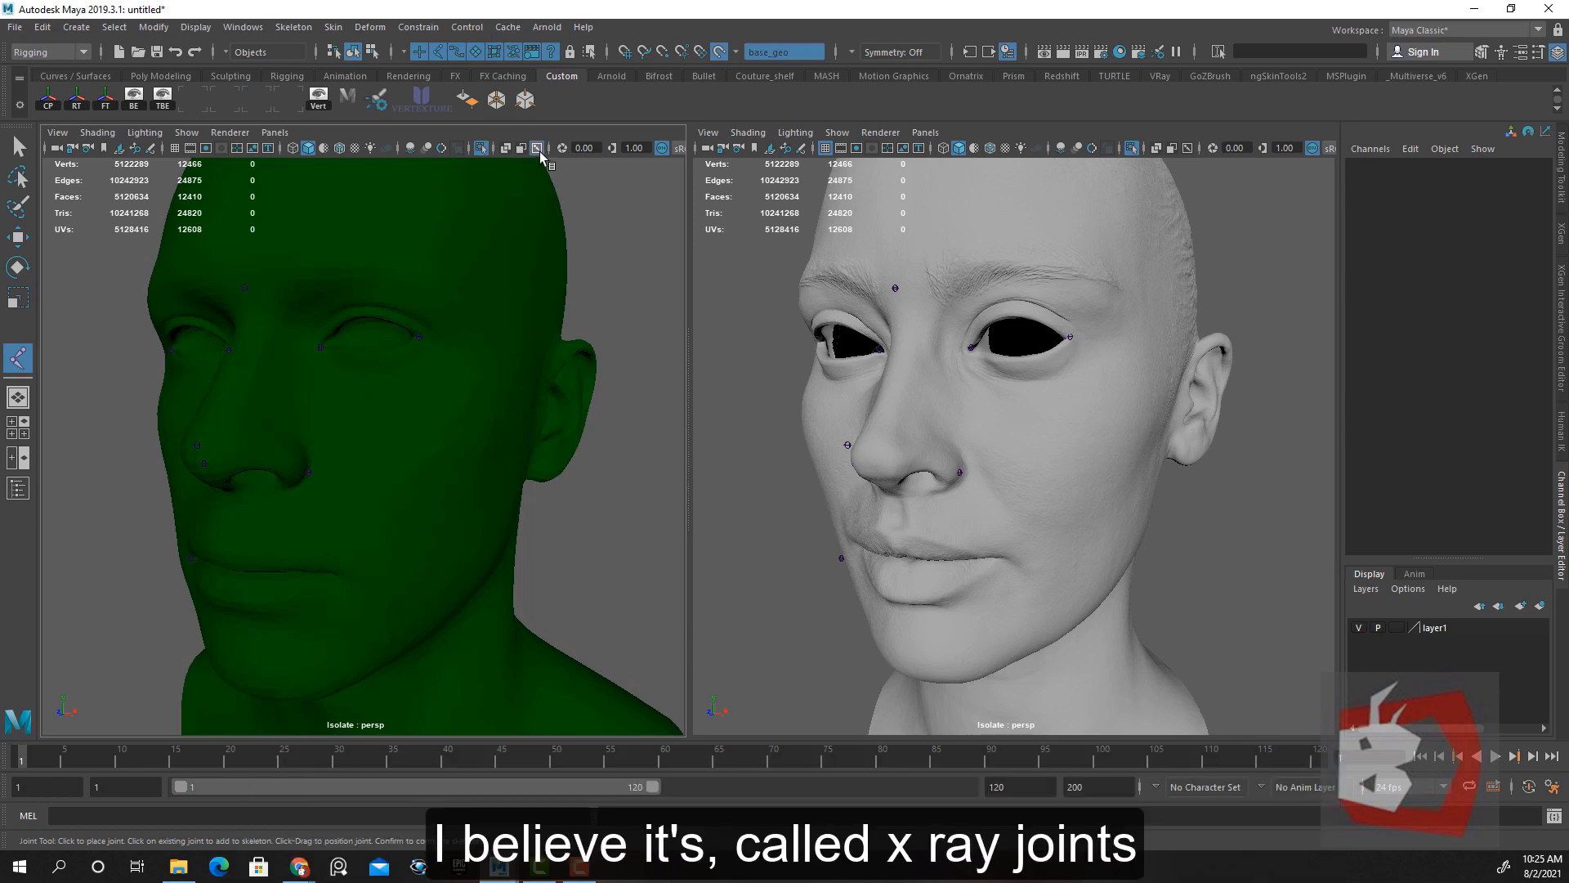
{"action": "left_click_drag", "start_coordinate": [518, 245], "coordinate": [332, 508], "text": "alt"}
{"action": "scroll", "coordinate": [332, 508], "scroll_direction": "up", "scroll_amount": 3}
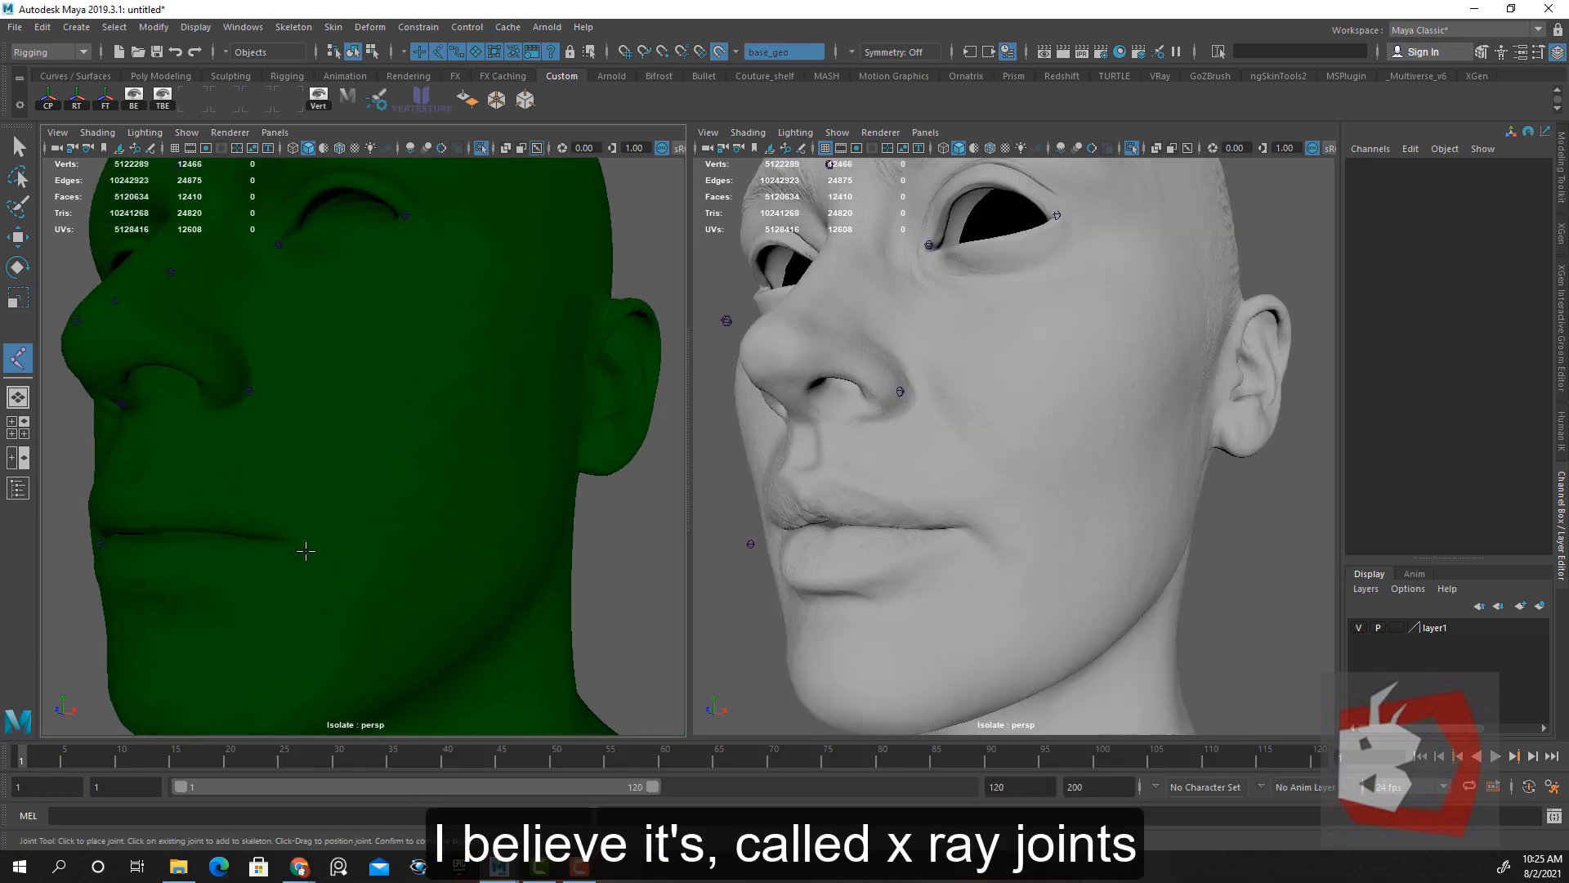
{"action": "left_click", "coordinate": [294, 546]}
{"action": "key", "text": "Return"}
Place separate joints at the right and left jaw angles below the ears
{"action": "scroll", "coordinate": [442, 593], "scroll_direction": "down", "scroll_amount": 4}
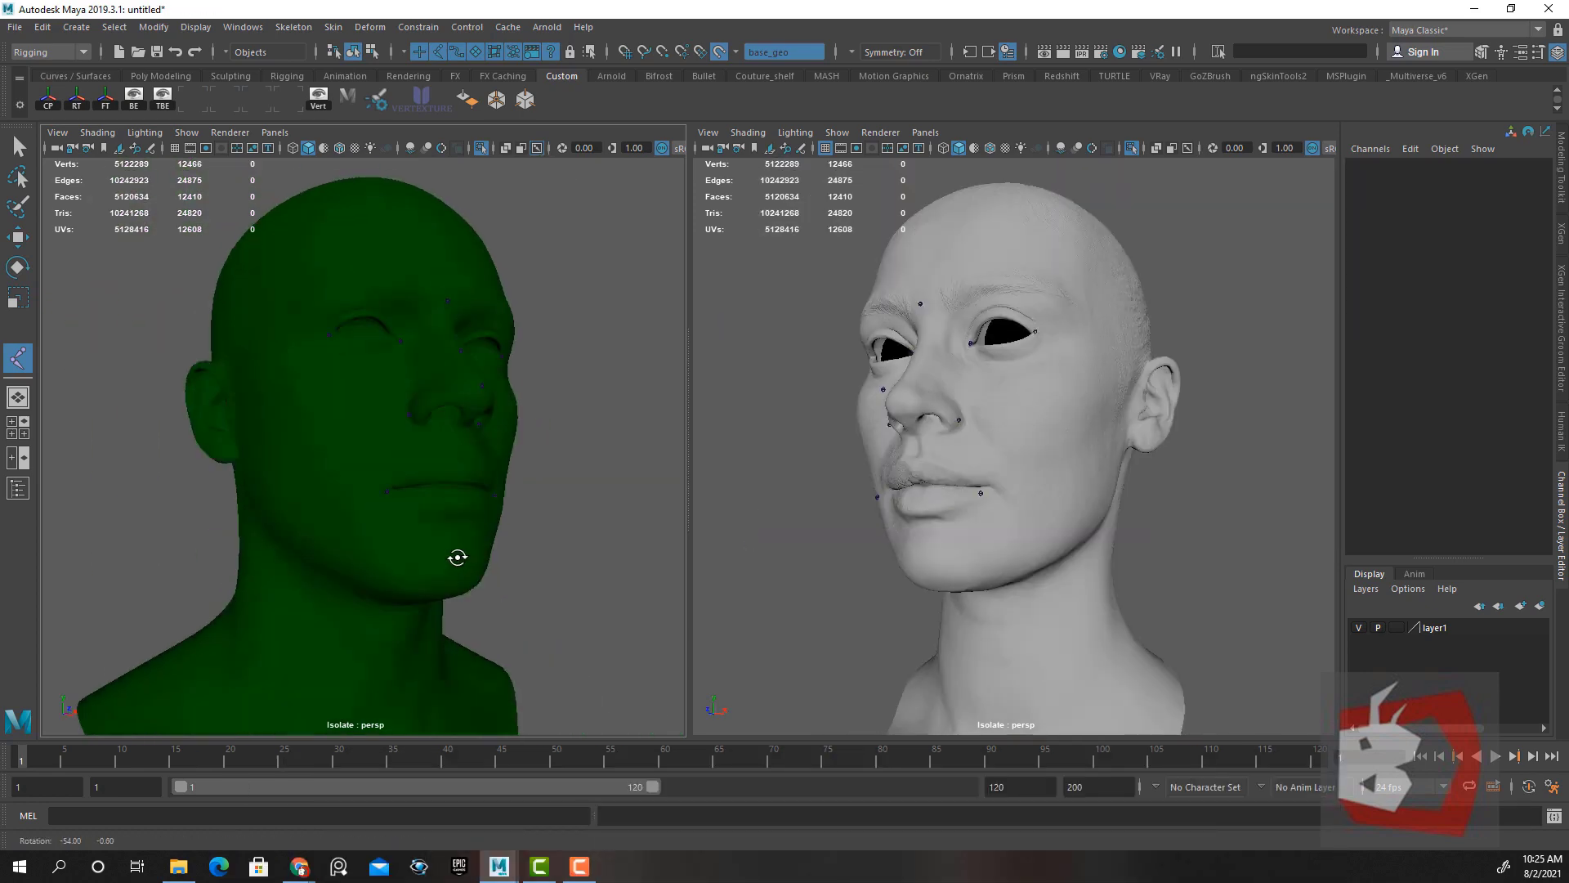
{"action": "left_click_drag", "start_coordinate": [456, 561], "coordinate": [449, 459], "text": "alt"}
{"action": "left_click", "coordinate": [293, 462]}
{"action": "key", "text": "Return"}
{"action": "left_click", "coordinate": [424, 469]}
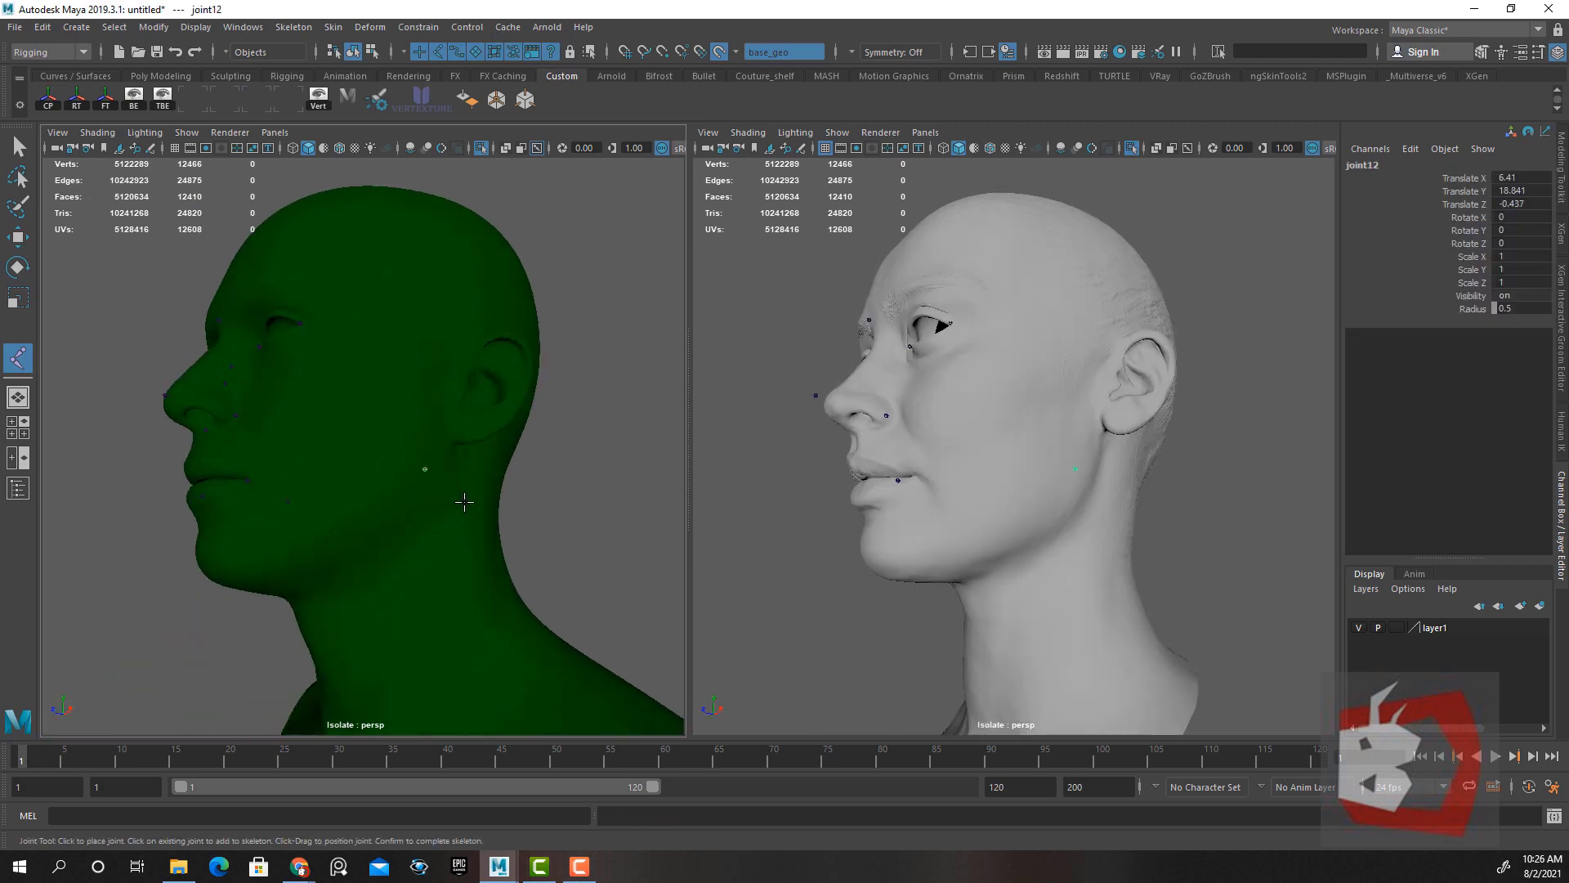
{"action": "key", "text": "Return"}
Place separate joints on the chin, at the front base of the neck and on the throat just below the jaw
{"action": "left_click_drag", "start_coordinate": [388, 532], "coordinate": [354, 594], "text": "alt"}
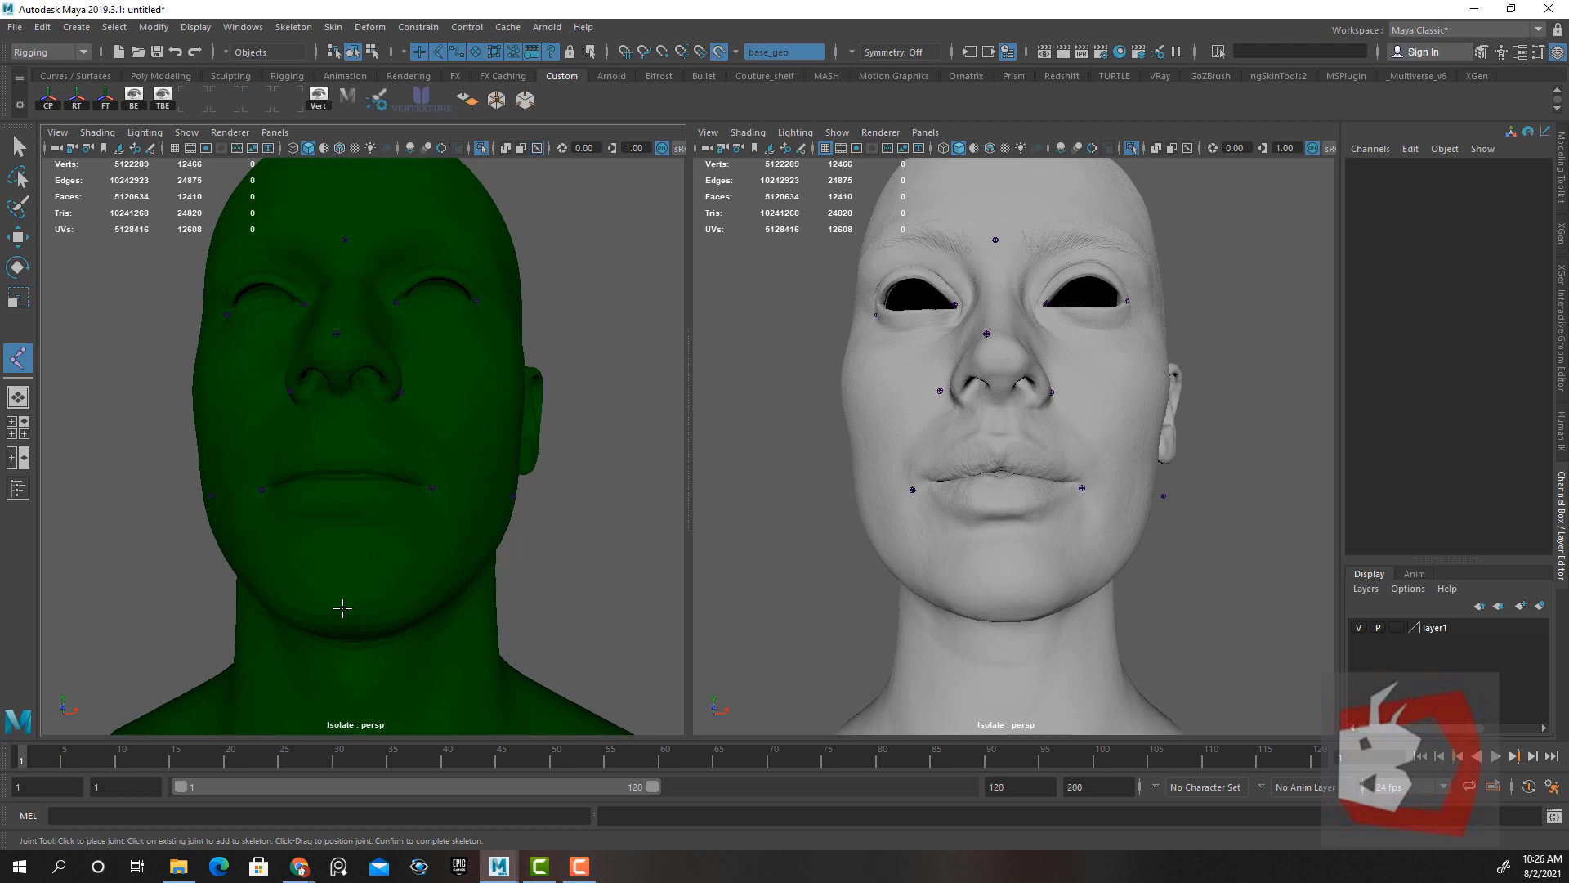
{"action": "left_click", "coordinate": [342, 608]}
{"action": "key", "text": "Return"}
{"action": "left_click_drag", "start_coordinate": [473, 580], "coordinate": [385, 624], "text": "alt"}
{"action": "left_click", "coordinate": [420, 657]}
{"action": "key", "text": "Return"}
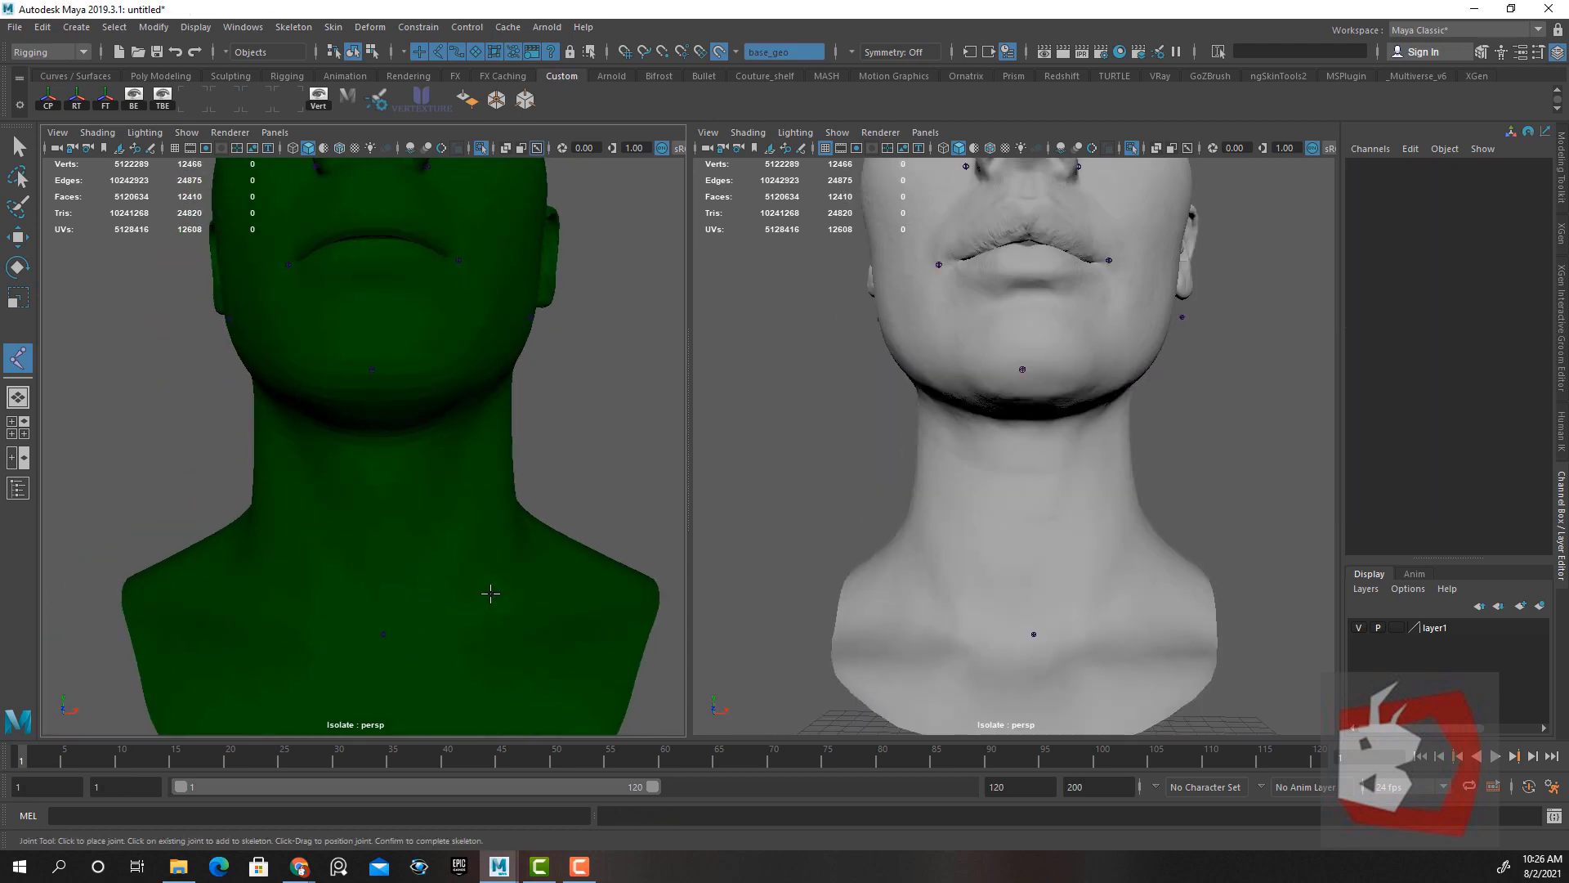
{"action": "left_click_drag", "start_coordinate": [452, 463], "coordinate": [414, 406], "text": "alt"}
{"action": "left_click", "coordinate": [380, 375]}
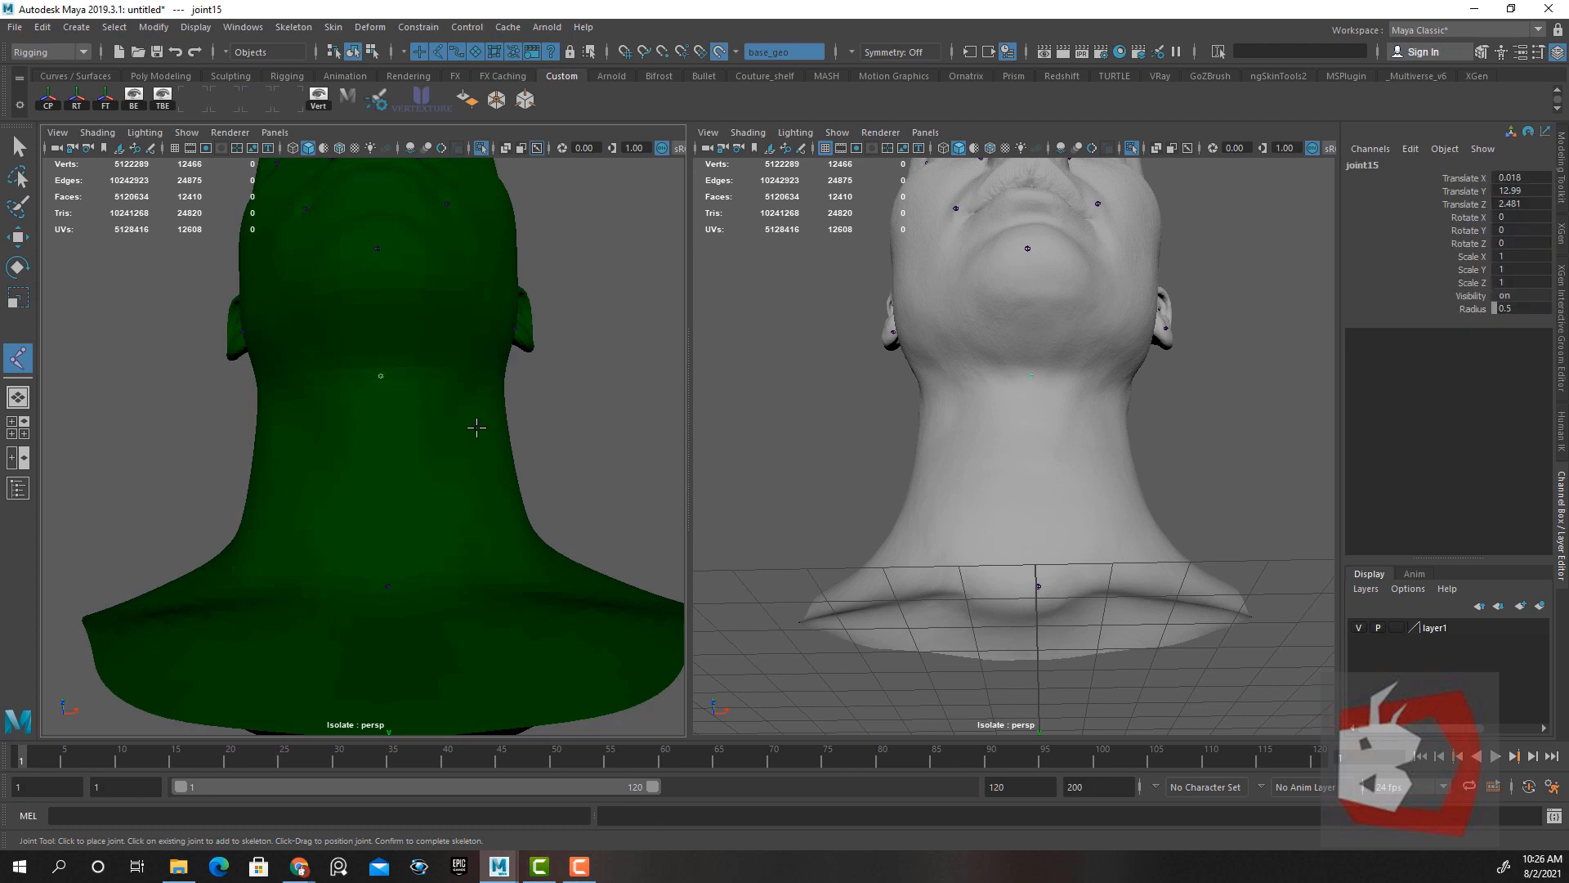
{"action": "key", "text": "Return"}
Place separate joints at the top, rear edge and lobe of the base head's right ear
{"action": "left_click_drag", "start_coordinate": [367, 455], "coordinate": [266, 371], "text": "alt"}
{"action": "scroll", "coordinate": [267, 371], "scroll_direction": "up", "scroll_amount": 5}
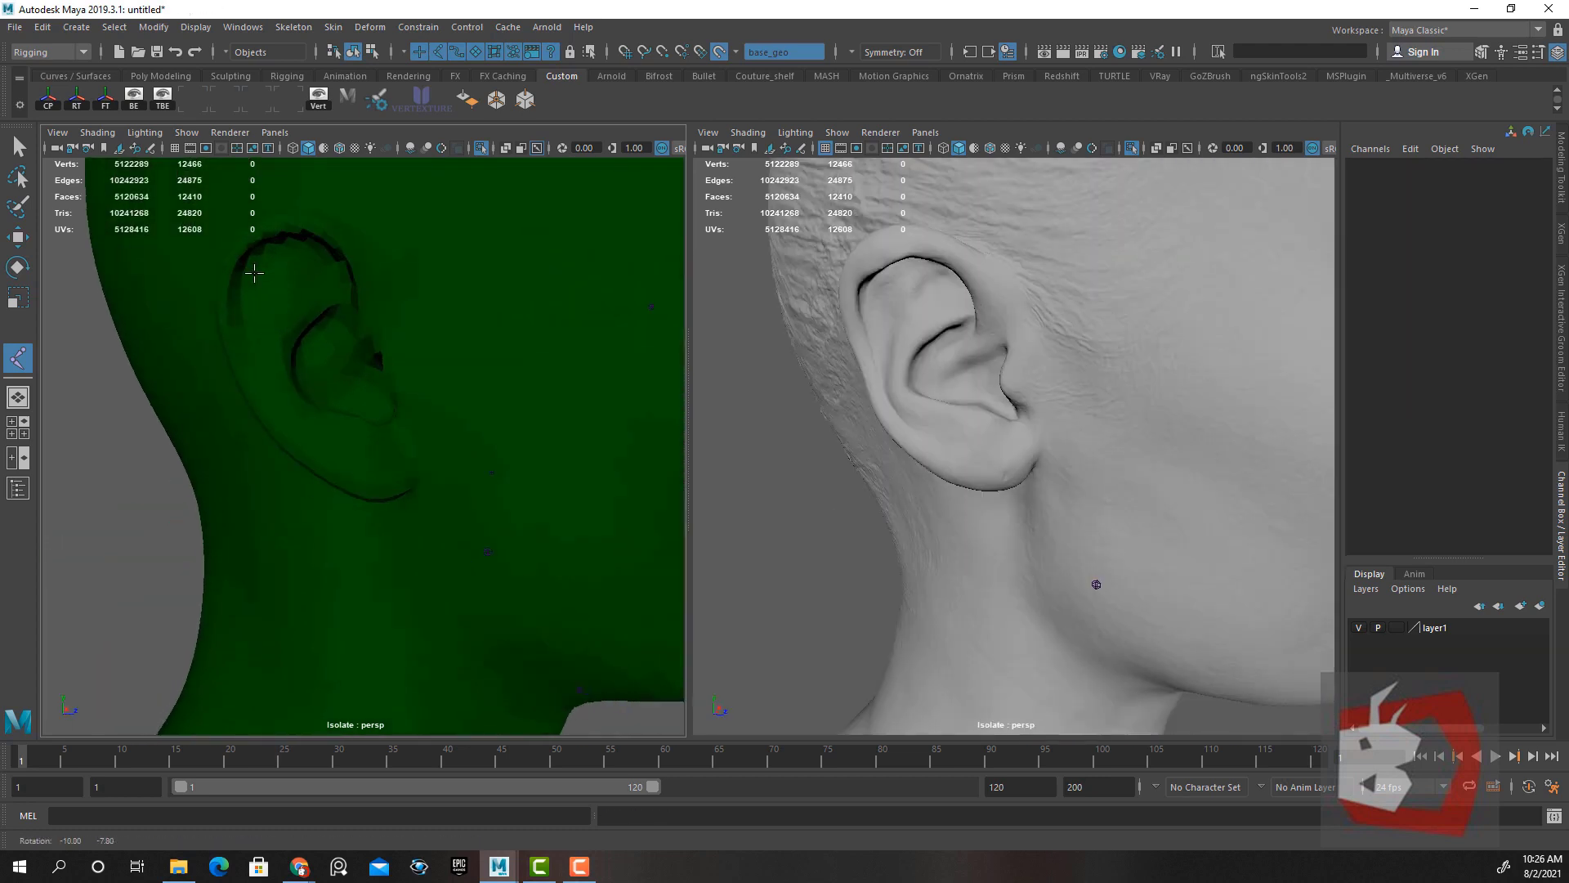
{"action": "left_click", "coordinate": [274, 223]}
{"action": "key", "text": "Return"}
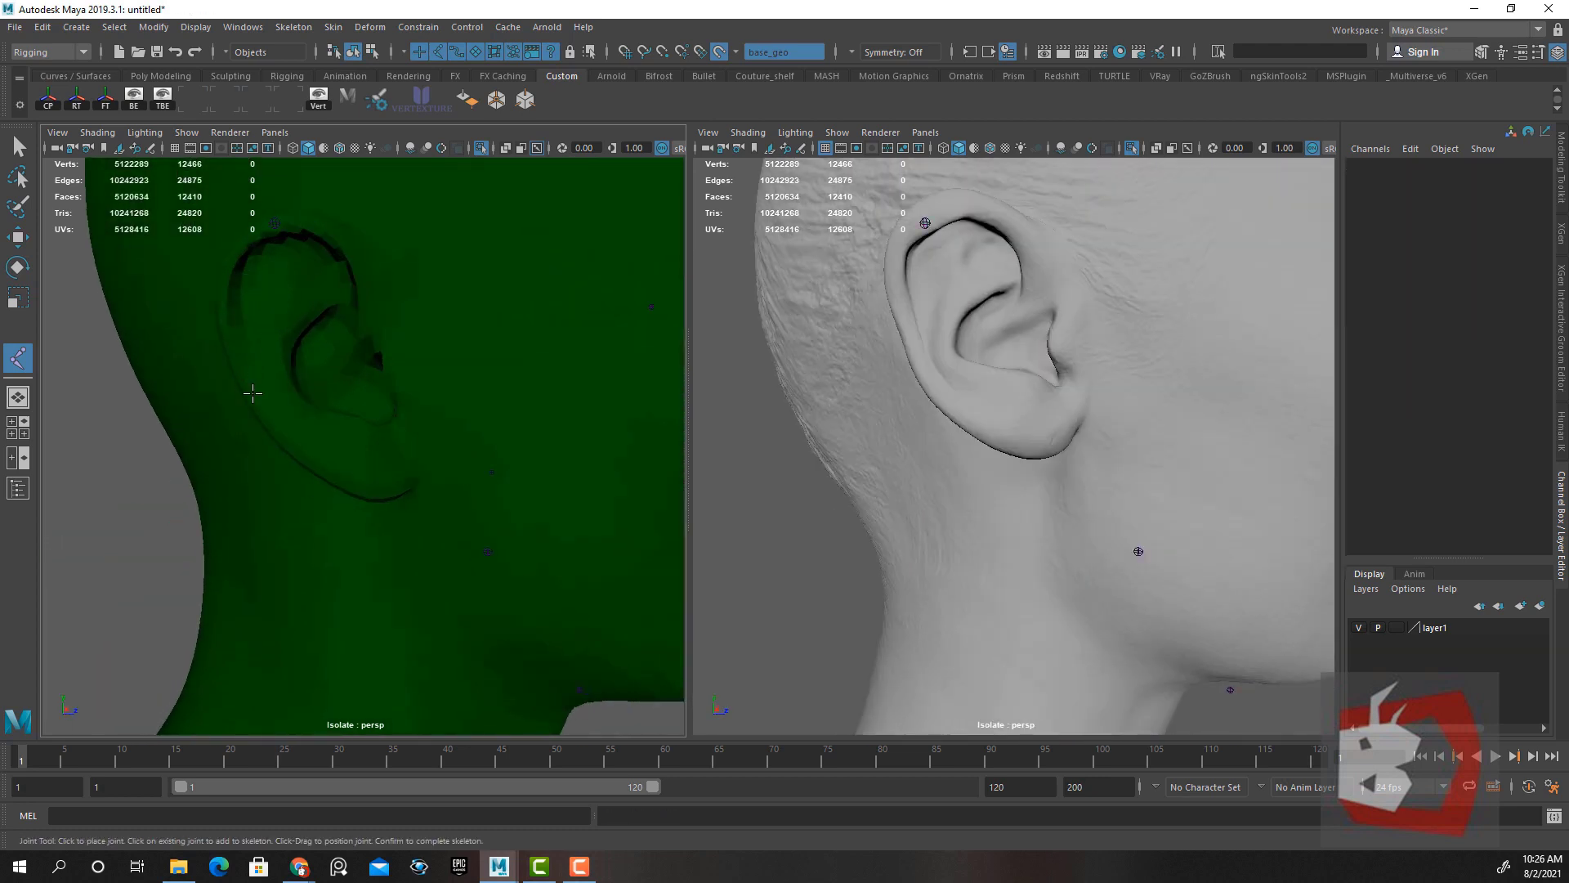
{"action": "left_click", "coordinate": [257, 401]}
{"action": "key", "text": "Return"}
{"action": "left_click", "coordinate": [381, 487]}
{"action": "key", "text": "Return"}
Place separate joints at the lobe, rear edge and top of the base head's left ear
{"action": "scroll", "coordinate": [501, 402], "scroll_direction": "down", "scroll_amount": 5}
{"action": "left_click_drag", "start_coordinate": [500, 403], "coordinate": [402, 449], "text": "alt"}
{"action": "scroll", "coordinate": [403, 449], "scroll_direction": "up", "scroll_amount": 6}
{"action": "left_click_drag", "start_coordinate": [613, 454], "coordinate": [528, 458], "text": "alt"}
{"action": "scroll", "coordinate": [529, 459], "scroll_direction": "down", "scroll_amount": 4}
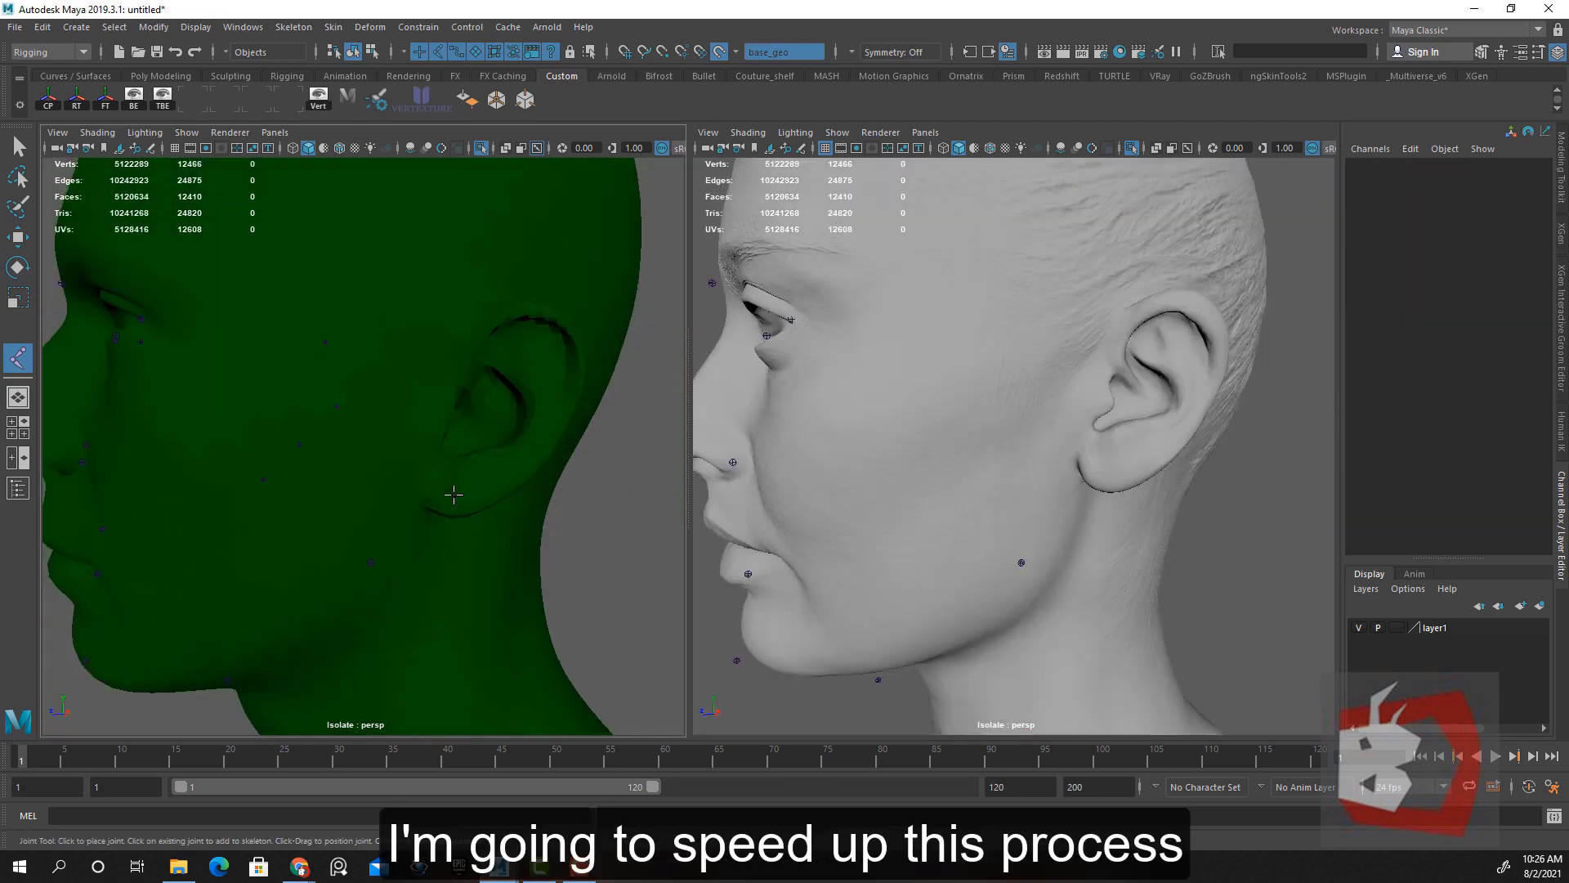
{"action": "left_click", "coordinate": [447, 499]}
{"action": "key", "text": "Return"}
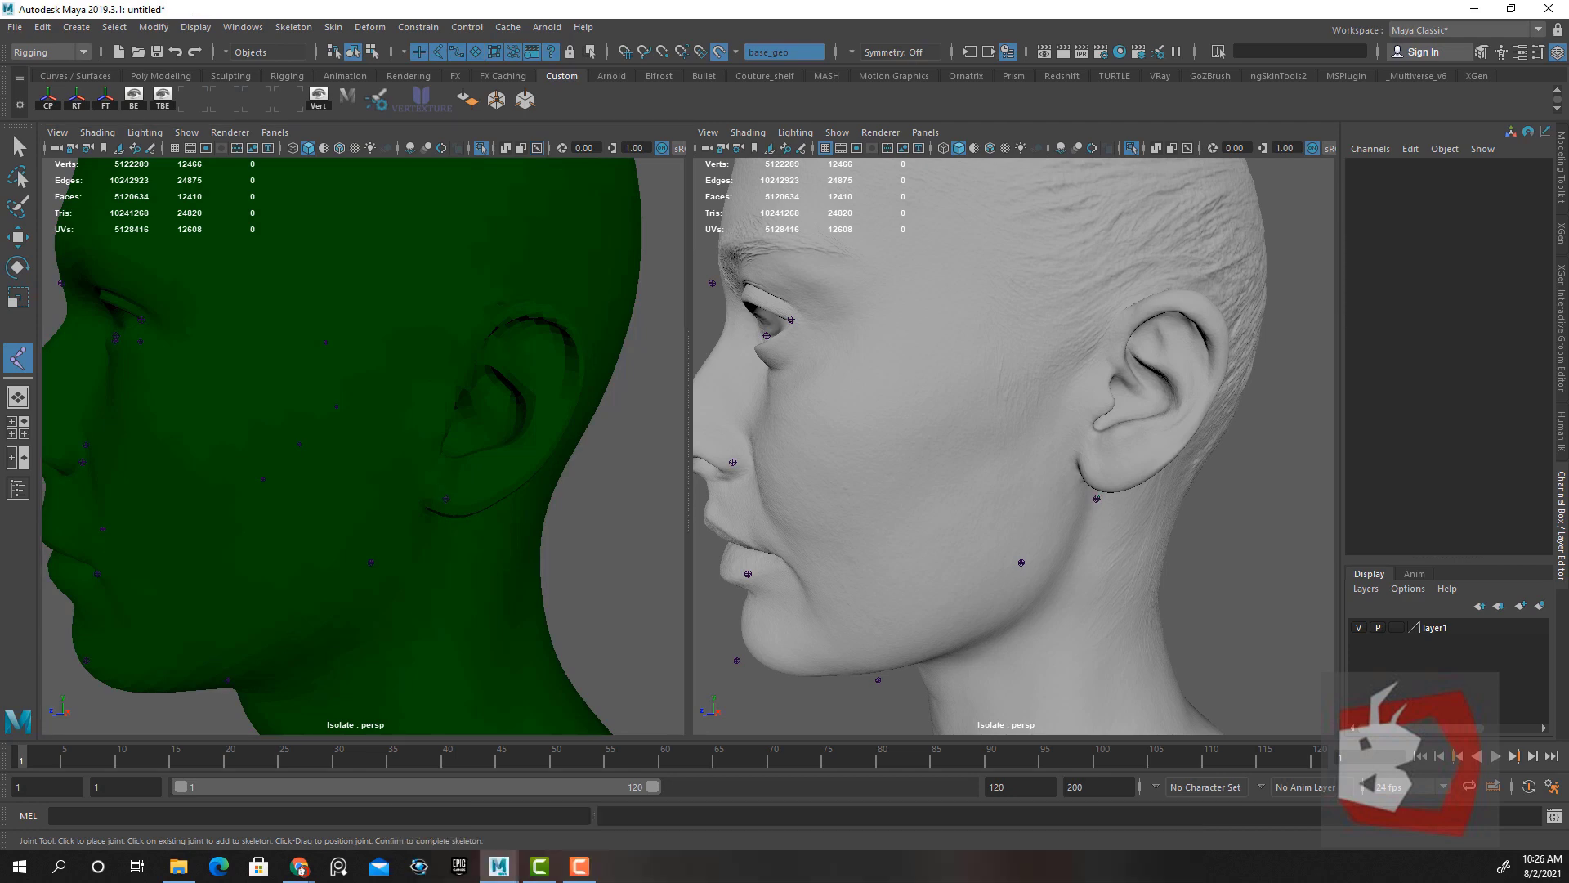
{"action": "left_click_drag", "start_coordinate": [545, 360], "coordinate": [466, 380], "text": "alt"}
{"action": "left_click", "coordinate": [376, 329]}
{"action": "left_click_drag", "start_coordinate": [344, 367], "coordinate": [407, 339], "text": "alt"}
{"action": "key", "text": "Return"}
{"action": "left_click", "coordinate": [537, 347]}
{"action": "key", "text": "Return"}
Place separate joints on the forehead and the crown of the base head
{"action": "left_click_drag", "start_coordinate": [261, 327], "coordinate": [393, 409], "text": "alt"}
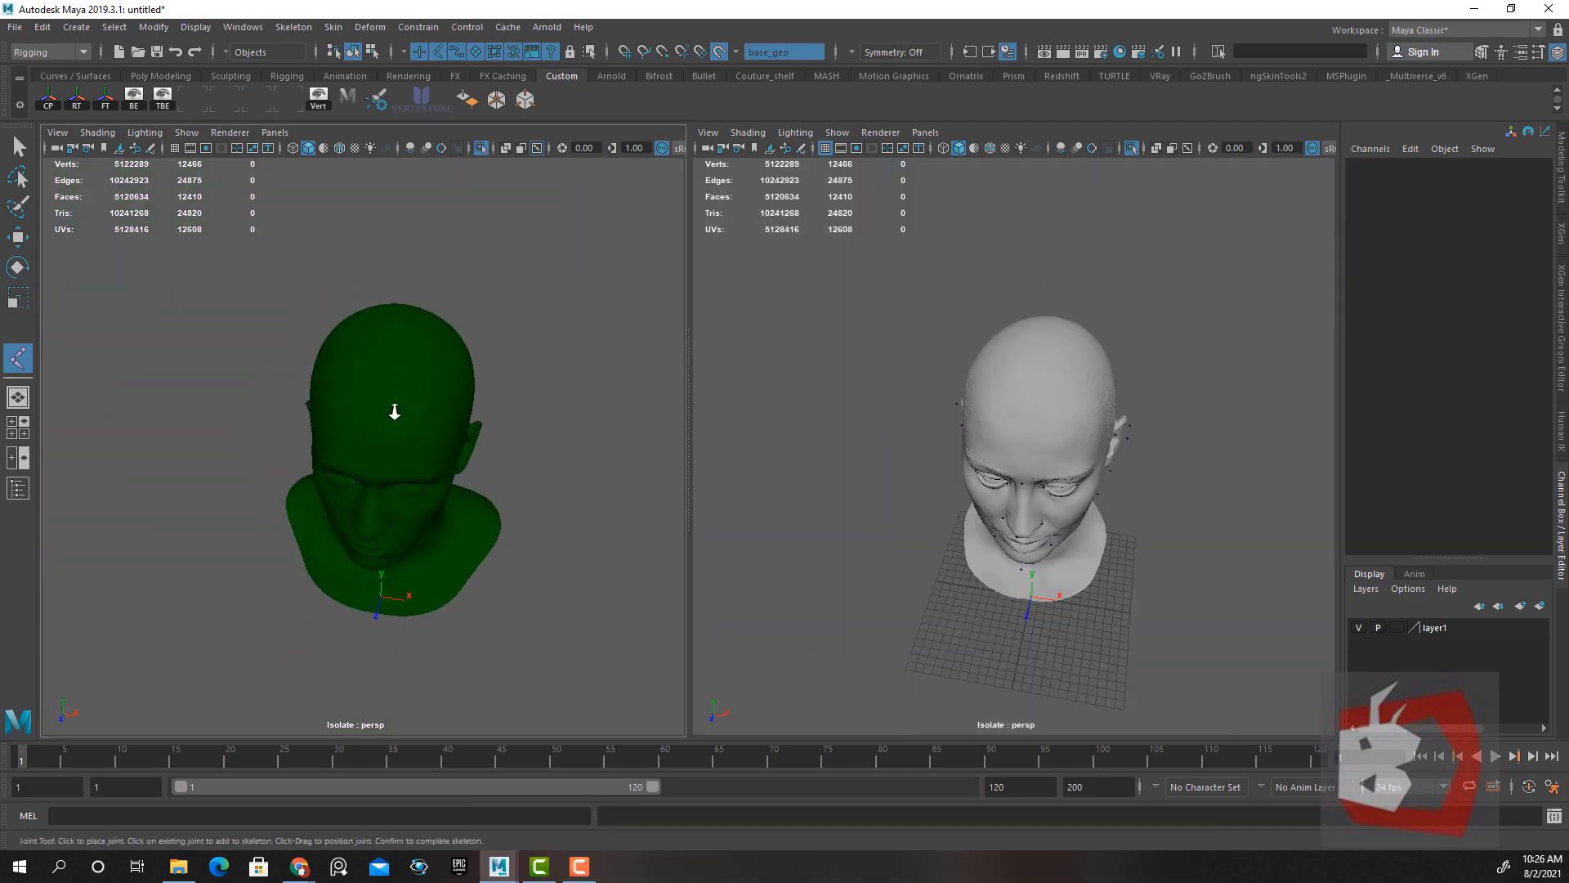
{"action": "scroll", "coordinate": [392, 410], "scroll_direction": "up", "scroll_amount": 4}
{"action": "left_click", "coordinate": [427, 389]}
{"action": "key", "text": "Return"}
{"action": "left_click", "coordinate": [422, 226]}
Place separate joints at the middle of the back of the head and on the nape at the neck's base
{"action": "left_click_drag", "start_coordinate": [572, 564], "coordinate": [375, 497], "text": "alt"}
{"action": "right_click_drag", "start_coordinate": [375, 498], "coordinate": [368, 438], "text": "alt"}
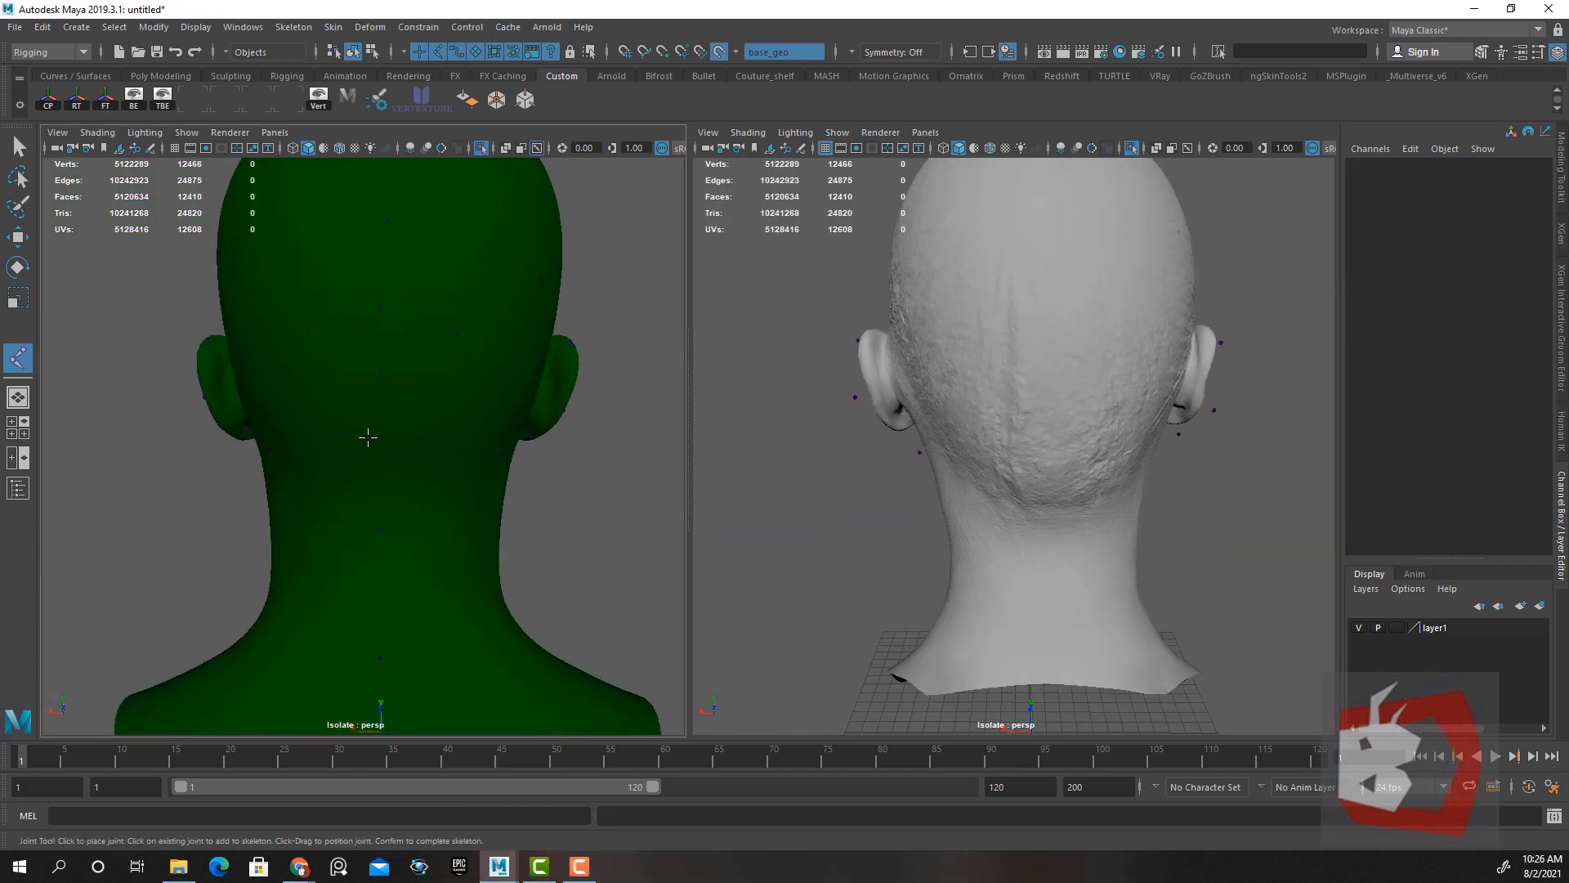
{"action": "right_click_drag", "start_coordinate": [540, 165], "coordinate": [375, 365], "text": "alt"}
{"action": "left_click_drag", "start_coordinate": [375, 365], "coordinate": [378, 388], "text": "alt"}
{"action": "left_click", "coordinate": [379, 340]}
{"action": "key", "text": "Return"}
{"action": "middle_click_drag", "start_coordinate": [381, 548], "coordinate": [397, 440], "text": "alt"}
{"action": "left_click", "coordinate": [400, 437]}
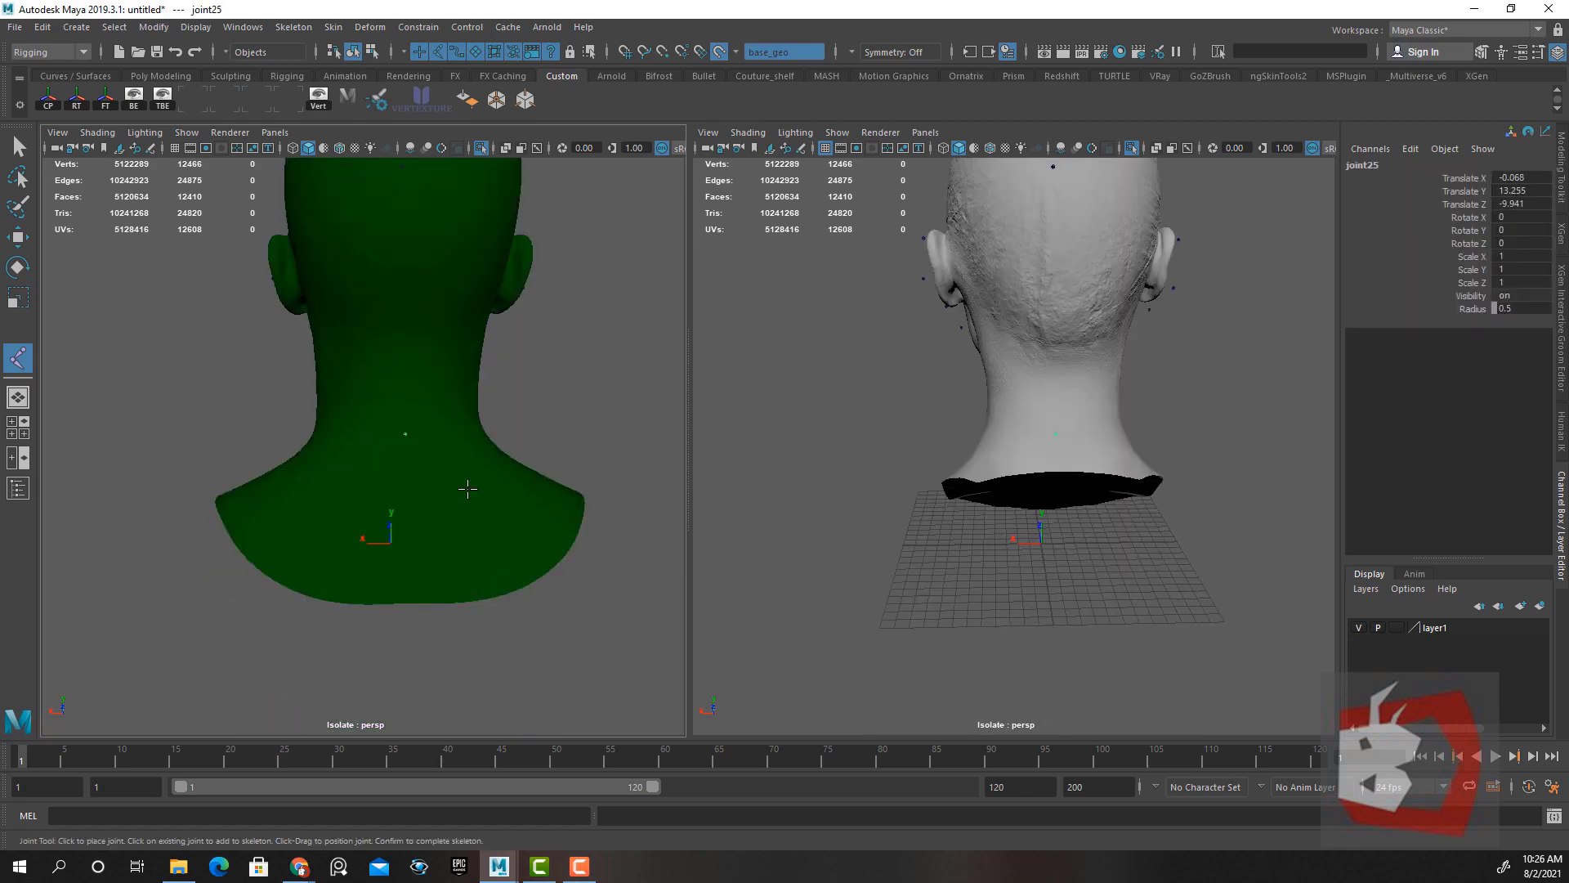
{"action": "key", "text": "Return"}
Place a separate joint on the right side of the base head's face
{"action": "left_click_drag", "start_coordinate": [609, 490], "coordinate": [427, 487], "text": "alt"}
{"action": "right_click_drag", "start_coordinate": [428, 487], "coordinate": [384, 454], "text": "alt"}
{"action": "middle_click_drag", "start_coordinate": [453, 453], "coordinate": [394, 496], "text": "alt"}
{"action": "scroll", "coordinate": [394, 497], "scroll_direction": "up", "scroll_amount": 10}
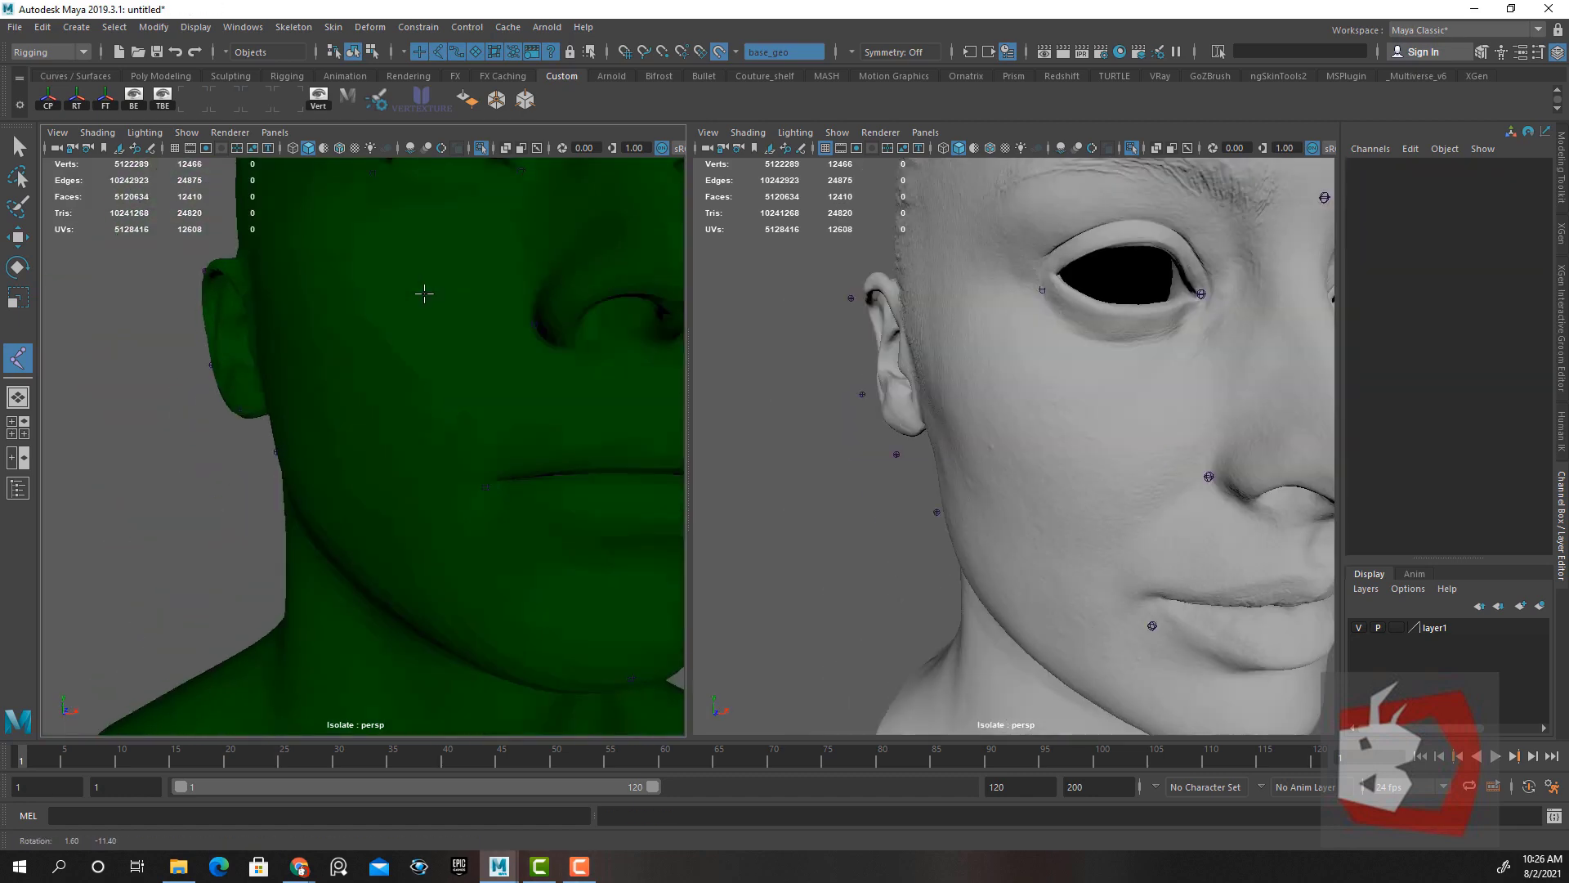
{"action": "left_click", "coordinate": [353, 314]}
{"action": "key", "text": "Return"}
Place separate joints at the middle of the left eye's upper and lower lids
{"action": "right_click_drag", "start_coordinate": [414, 495], "coordinate": [327, 492], "text": "alt"}
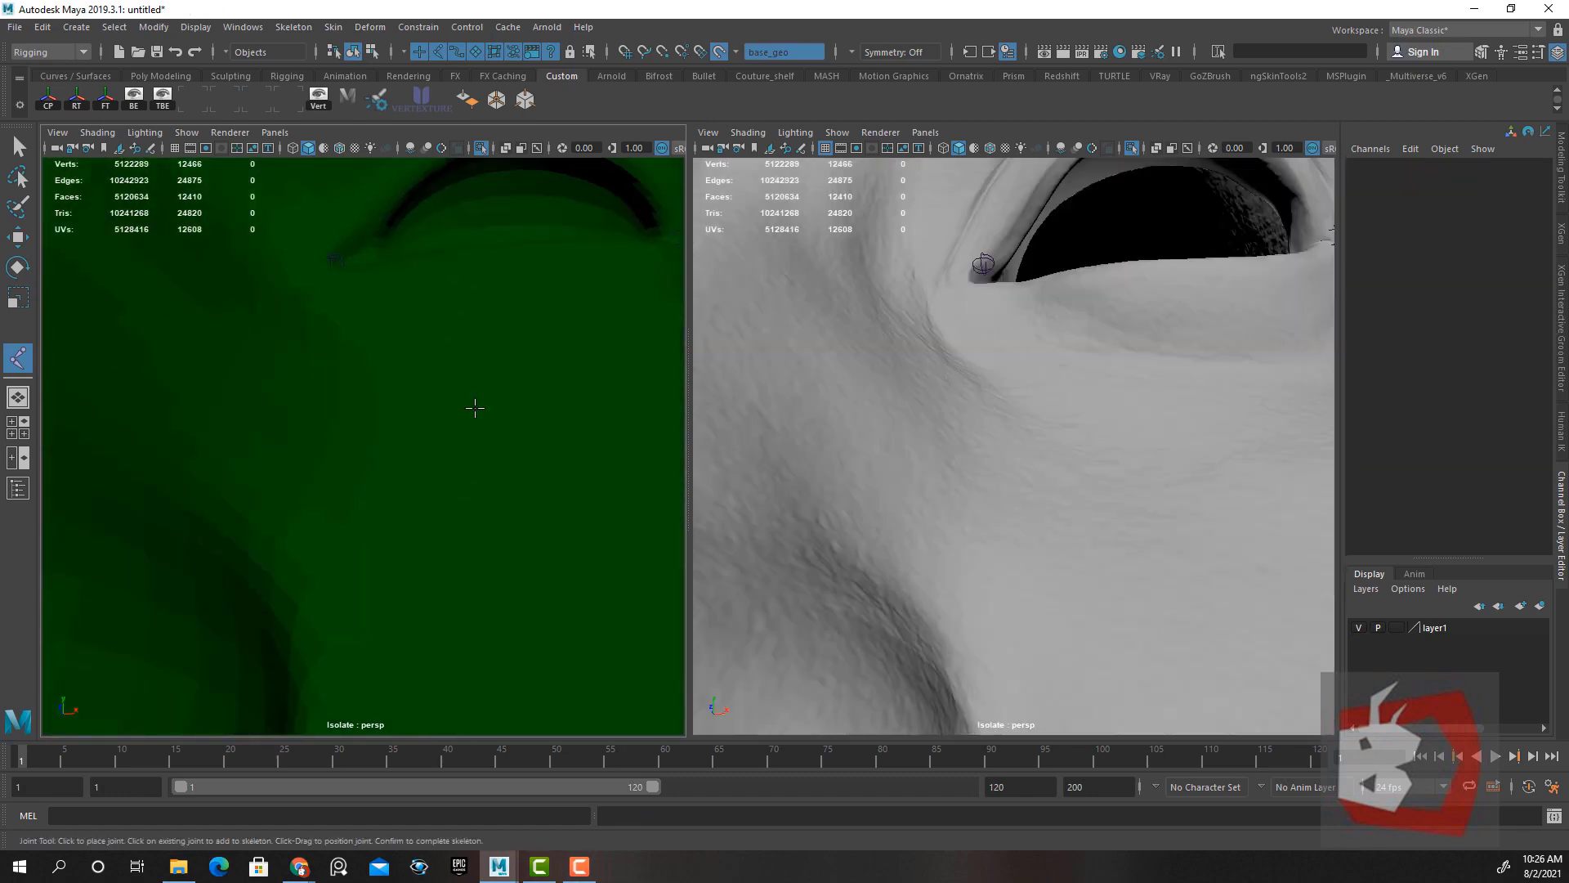
{"action": "middle_click_drag", "start_coordinate": [472, 406], "coordinate": [391, 590], "text": "alt"}
{"action": "left_click", "coordinate": [442, 321]}
{"action": "key", "text": "Return"}
{"action": "left_click", "coordinate": [464, 463]}
{"action": "key", "text": "Return"}
Place a separate joint on the right cheek below the eye
{"action": "right_click_drag", "start_coordinate": [462, 462], "coordinate": [372, 467], "text": "alt"}
{"action": "middle_click_drag", "start_coordinate": [371, 467], "coordinate": [422, 419], "text": "alt"}
{"action": "left_click_drag", "start_coordinate": [421, 419], "coordinate": [515, 423], "text": "alt"}
{"action": "scroll", "coordinate": [456, 427], "scroll_direction": "up", "scroll_amount": 8}
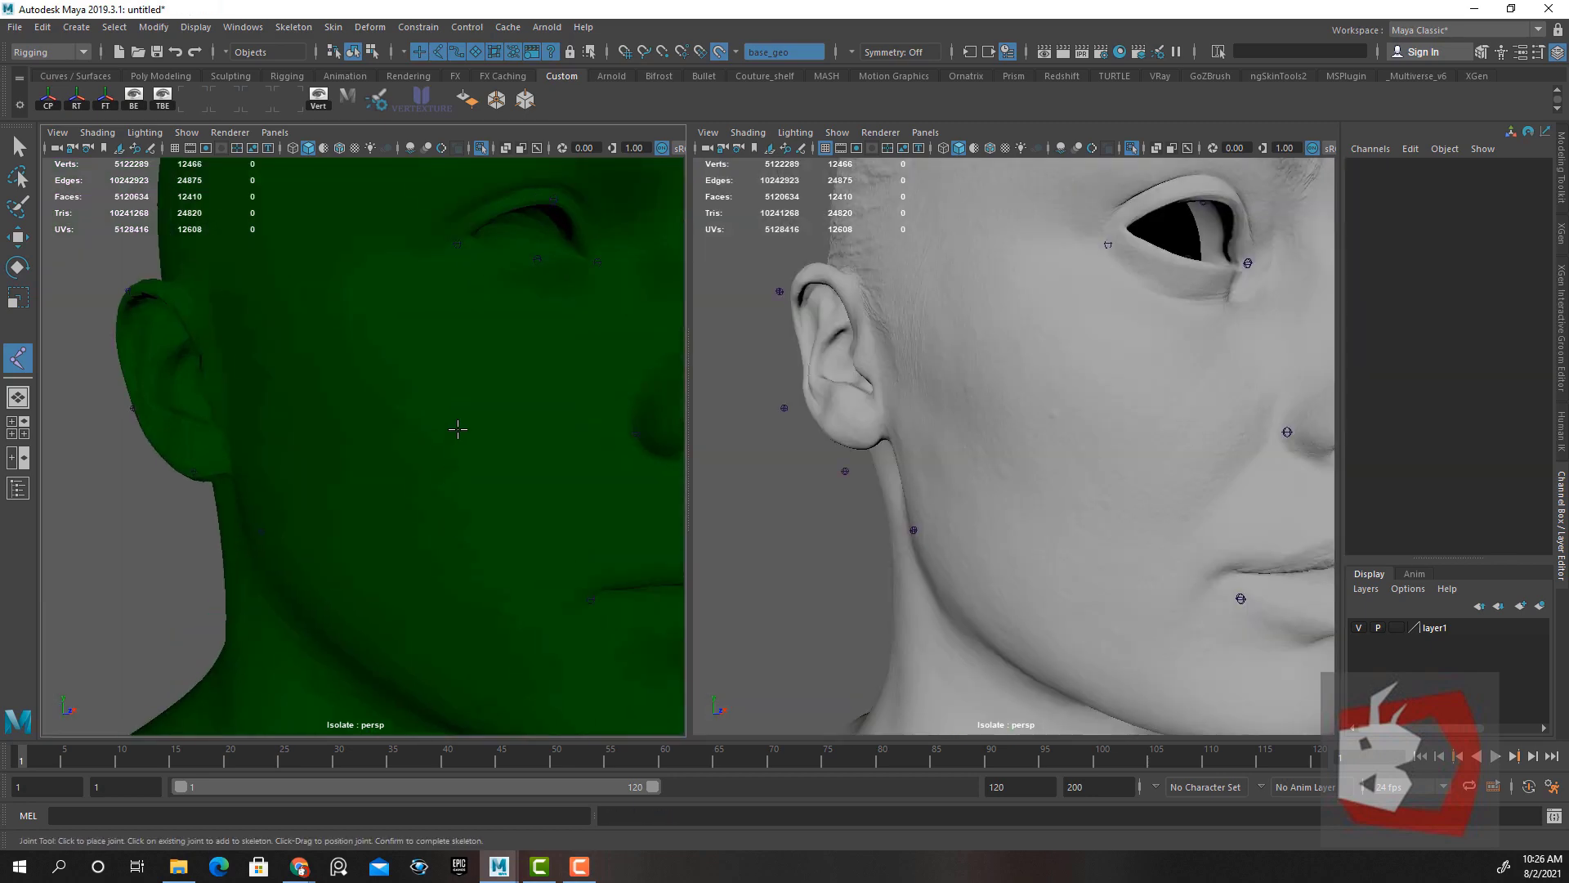
{"action": "left_click", "coordinate": [448, 382]}
{"action": "key", "text": "Return"}
Add two more separate joints at remaining facial landmarks of the base head
{"action": "left_click_drag", "start_coordinate": [561, 498], "coordinate": [523, 551], "text": "alt"}
{"action": "left_click", "coordinate": [331, 409]}
{"action": "key", "text": "Return"}
{"action": "scroll", "coordinate": [369, 461], "scroll_direction": "down", "scroll_amount": 5}
{"action": "scroll", "coordinate": [424, 499], "scroll_direction": "up", "scroll_amount": 4}
{"action": "left_click", "coordinate": [378, 415]}
{"action": "key", "text": "Return"}
Place a separate joint on the right side of the base head's cranium
{"action": "scroll", "coordinate": [427, 476], "scroll_direction": "down", "scroll_amount": 5}
{"action": "right_click_drag", "start_coordinate": [341, 446], "coordinate": [424, 442], "text": "alt"}
{"action": "left_click", "coordinate": [424, 434]}
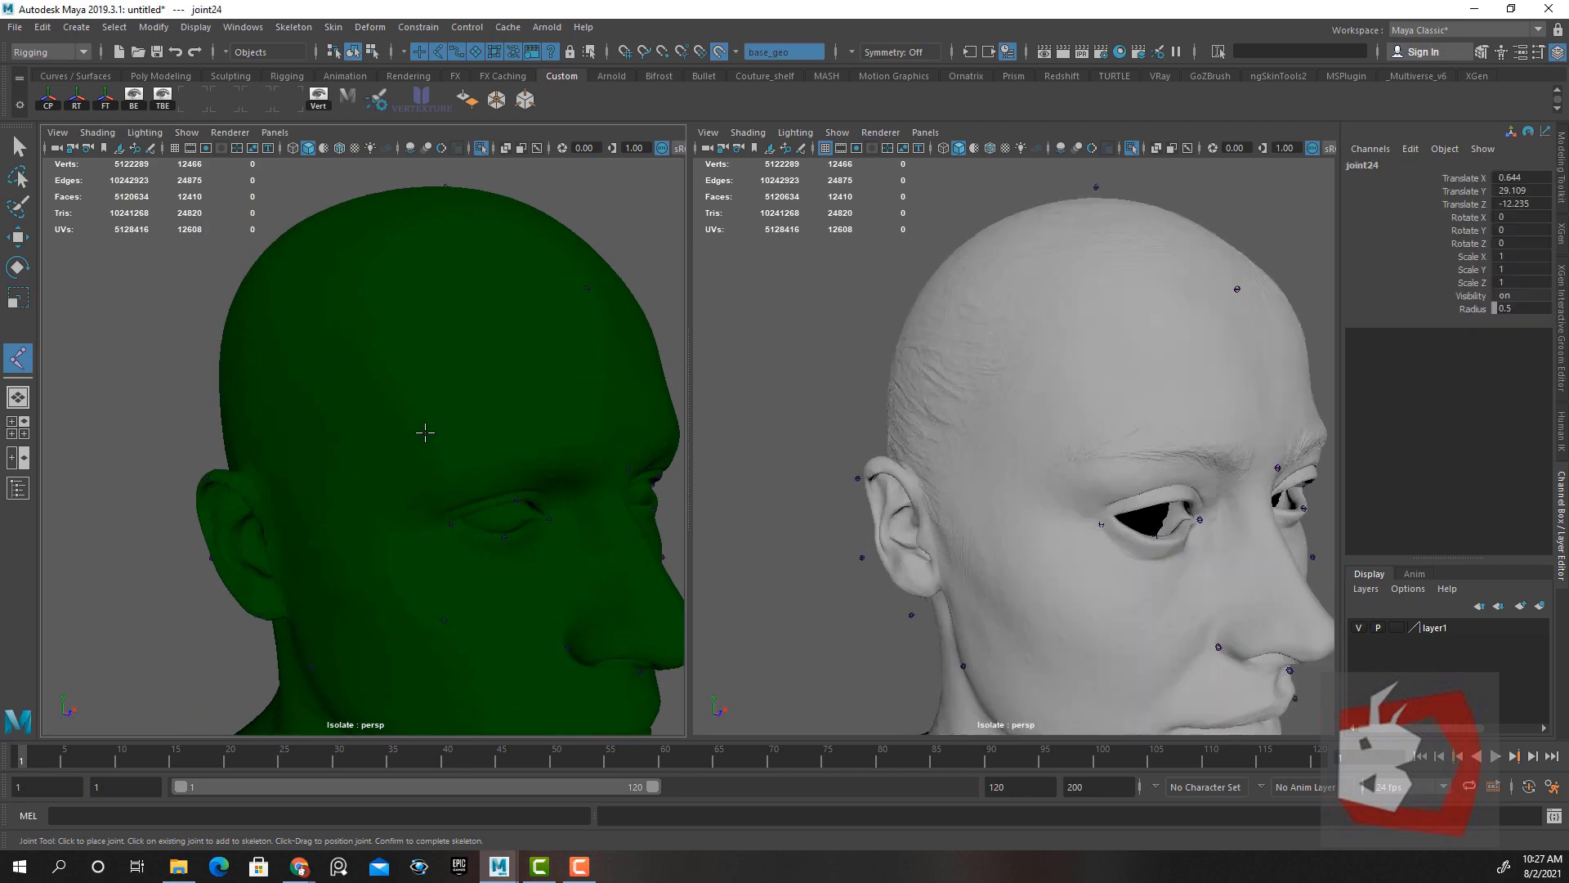
{"action": "left_click", "coordinate": [424, 455]}
{"action": "left_click_drag", "start_coordinate": [392, 445], "coordinate": [297, 420], "text": "alt"}
{"action": "key", "text": "Return"}
Place a separate joint on the left side of the base head's cranium and leave the Joint tool
{"action": "left_click", "coordinate": [536, 148]}
{"action": "left_click", "coordinate": [500, 479]}
{"action": "key", "text": "Return"}
{"action": "left_click", "coordinate": [782, 444]}
{"action": "left_click", "coordinate": [291, 346]}
{"action": "key", "text": "Return"}
{"action": "right_click_drag", "start_coordinate": [375, 469], "coordinate": [311, 482], "text": "alt"}
{"action": "left_click_drag", "start_coordinate": [356, 486], "coordinate": [1278, 448], "text": "alt"}
{"action": "right_click_drag", "start_coordinate": [1278, 449], "coordinate": [1063, 490], "text": "alt"}
{"action": "left_click_drag", "start_coordinate": [393, 523], "coordinate": [480, 588], "text": "alt"}
{"action": "middle_click_drag", "start_coordinate": [479, 588], "coordinate": [491, 580], "text": "alt"}
{"action": "scroll", "coordinate": [490, 579], "scroll_direction": "down", "scroll_amount": 5}
{"action": "key", "text": "q"}
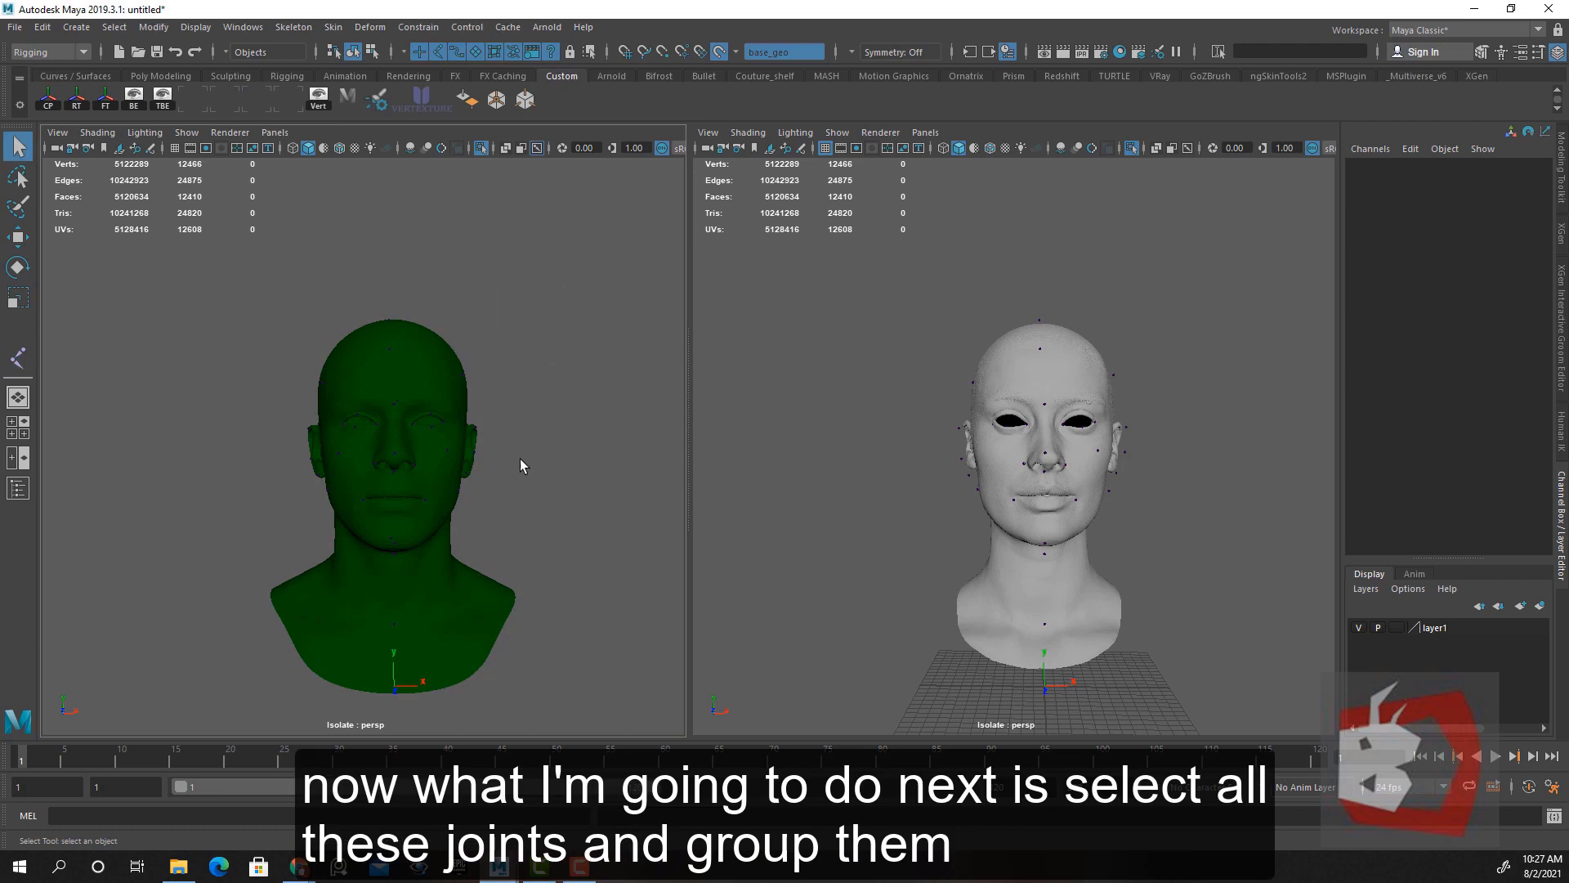
Group all the landmark joints from joint1 to joint34 and rename the group jnts
{"action": "left_click", "coordinate": [20, 488]}
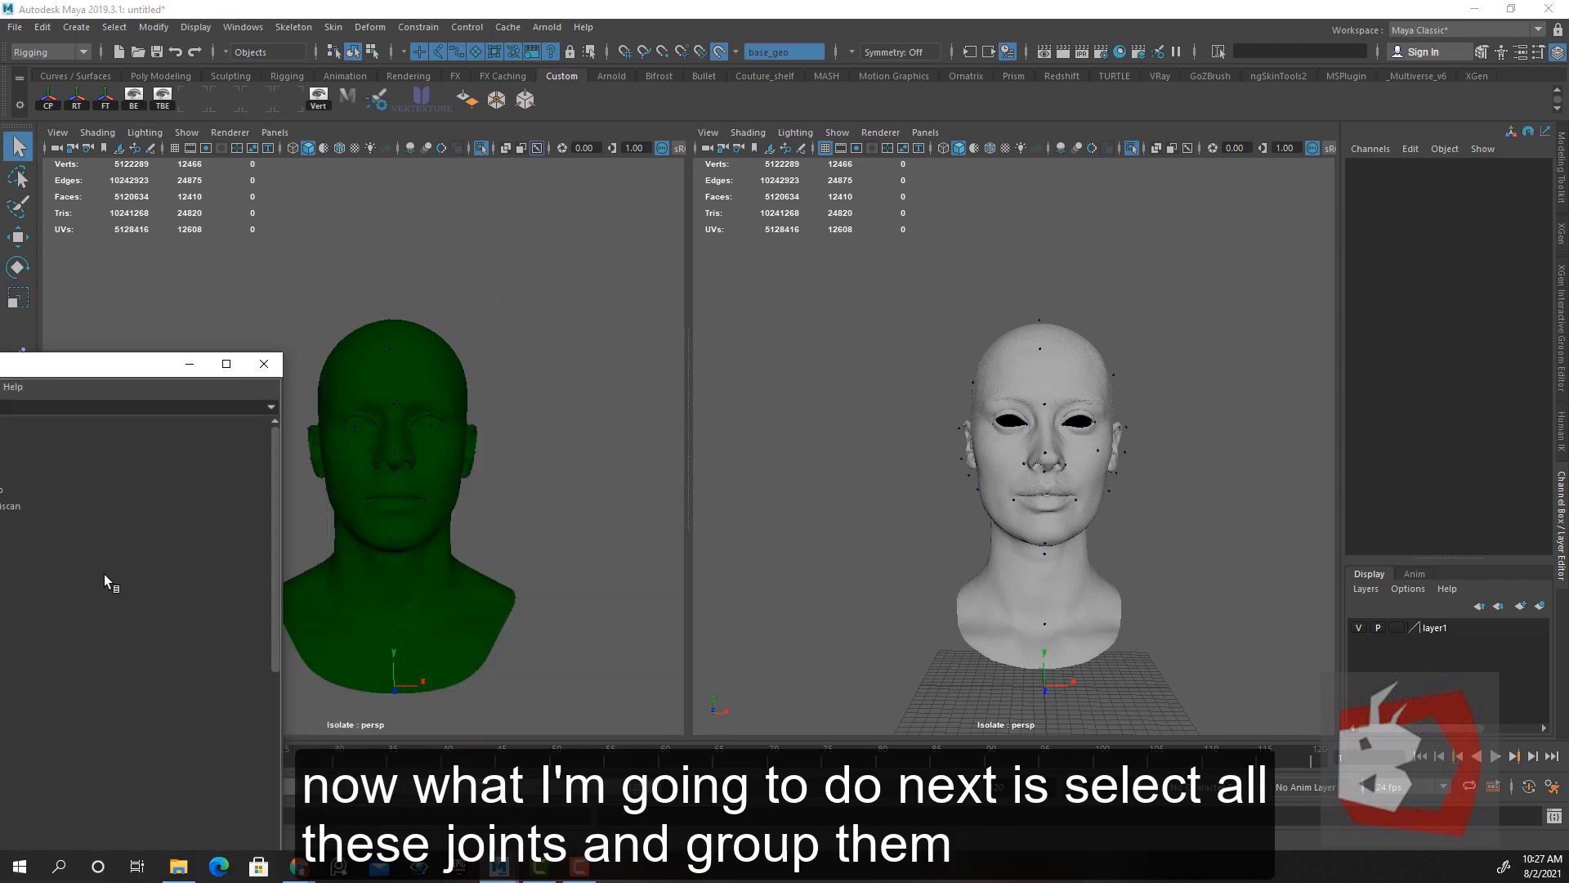
{"action": "left_click_drag", "start_coordinate": [103, 369], "coordinate": [357, 207]}
{"action": "left_click", "coordinate": [233, 360]}
{"action": "scroll", "coordinate": [412, 410], "scroll_direction": "down", "scroll_amount": 6}
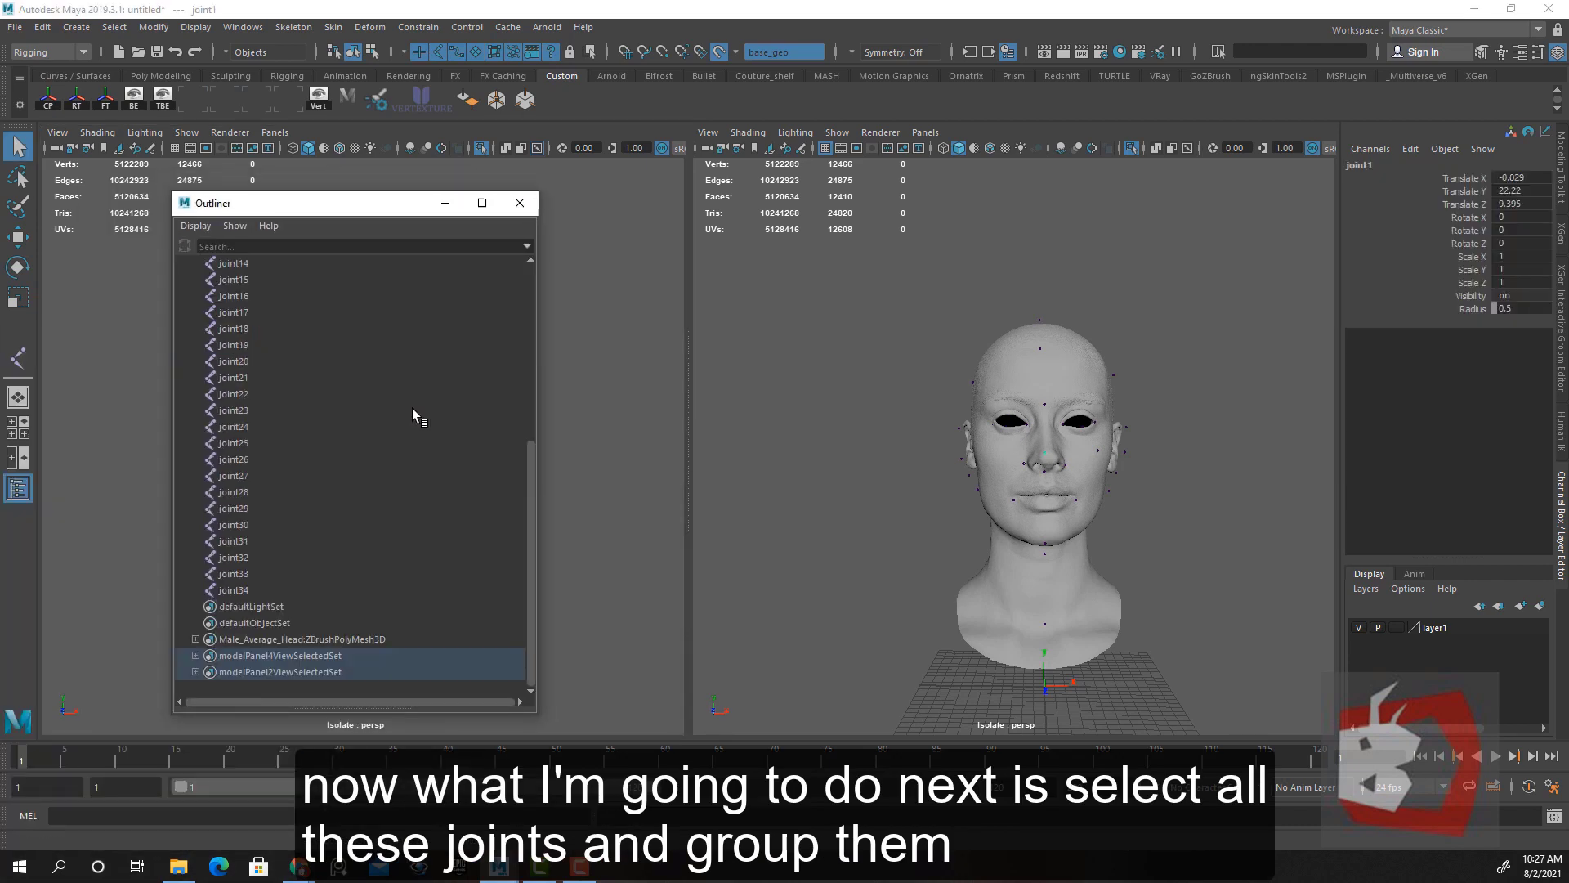
{"action": "left_click", "coordinate": [245, 590], "text": "shift"}
{"action": "scroll", "coordinate": [484, 548], "scroll_direction": "up", "scroll_amount": 6}
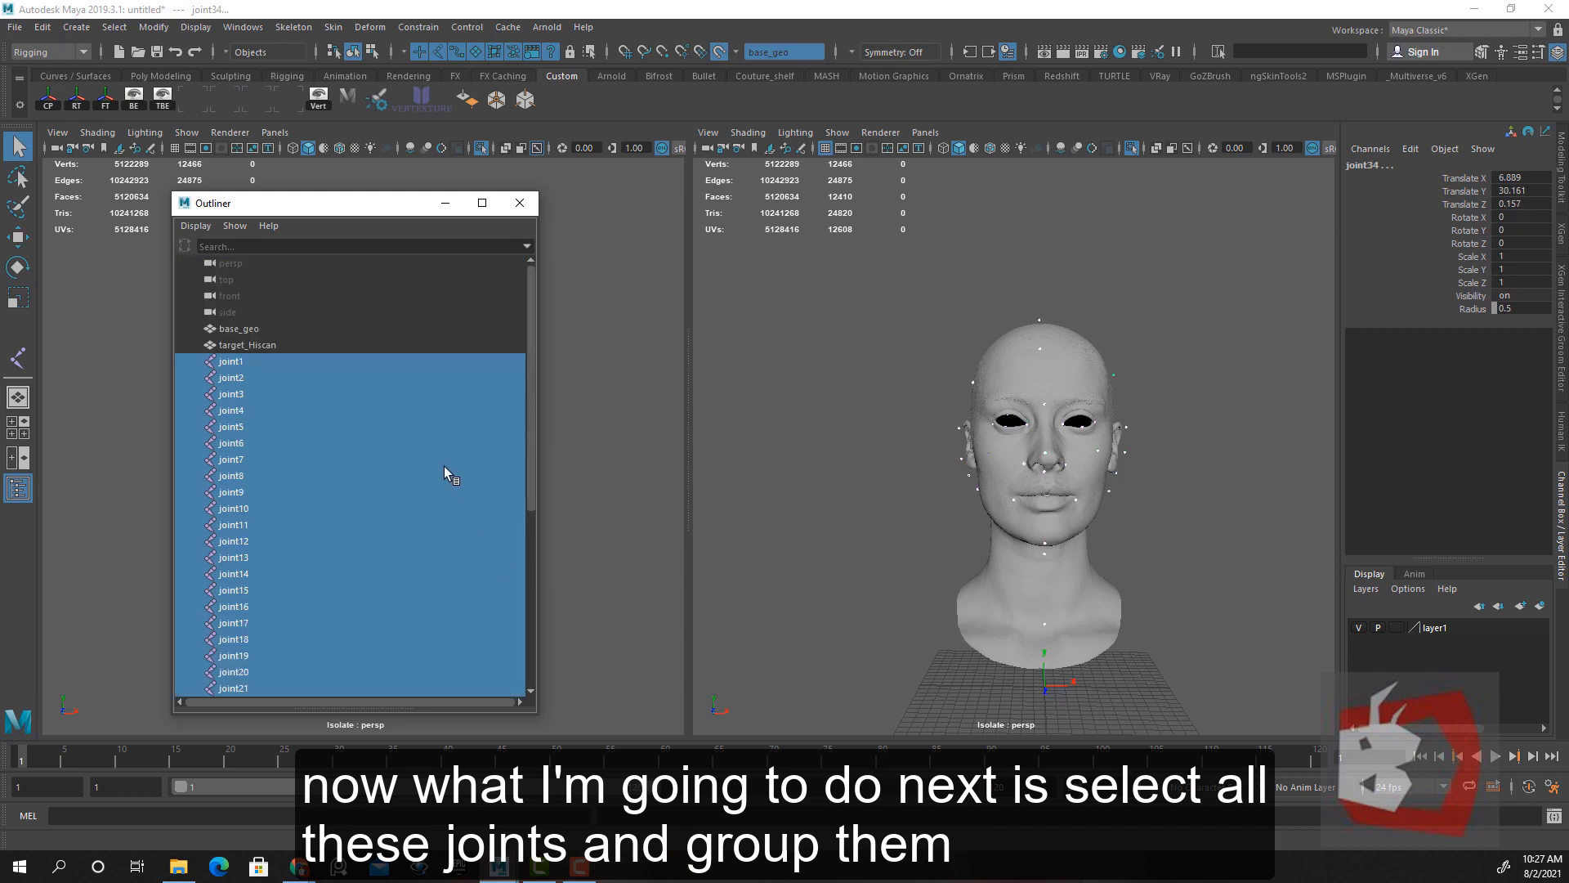
{"action": "key", "text": "ctrl+g"}
{"action": "double_click", "coordinate": [222, 361]}
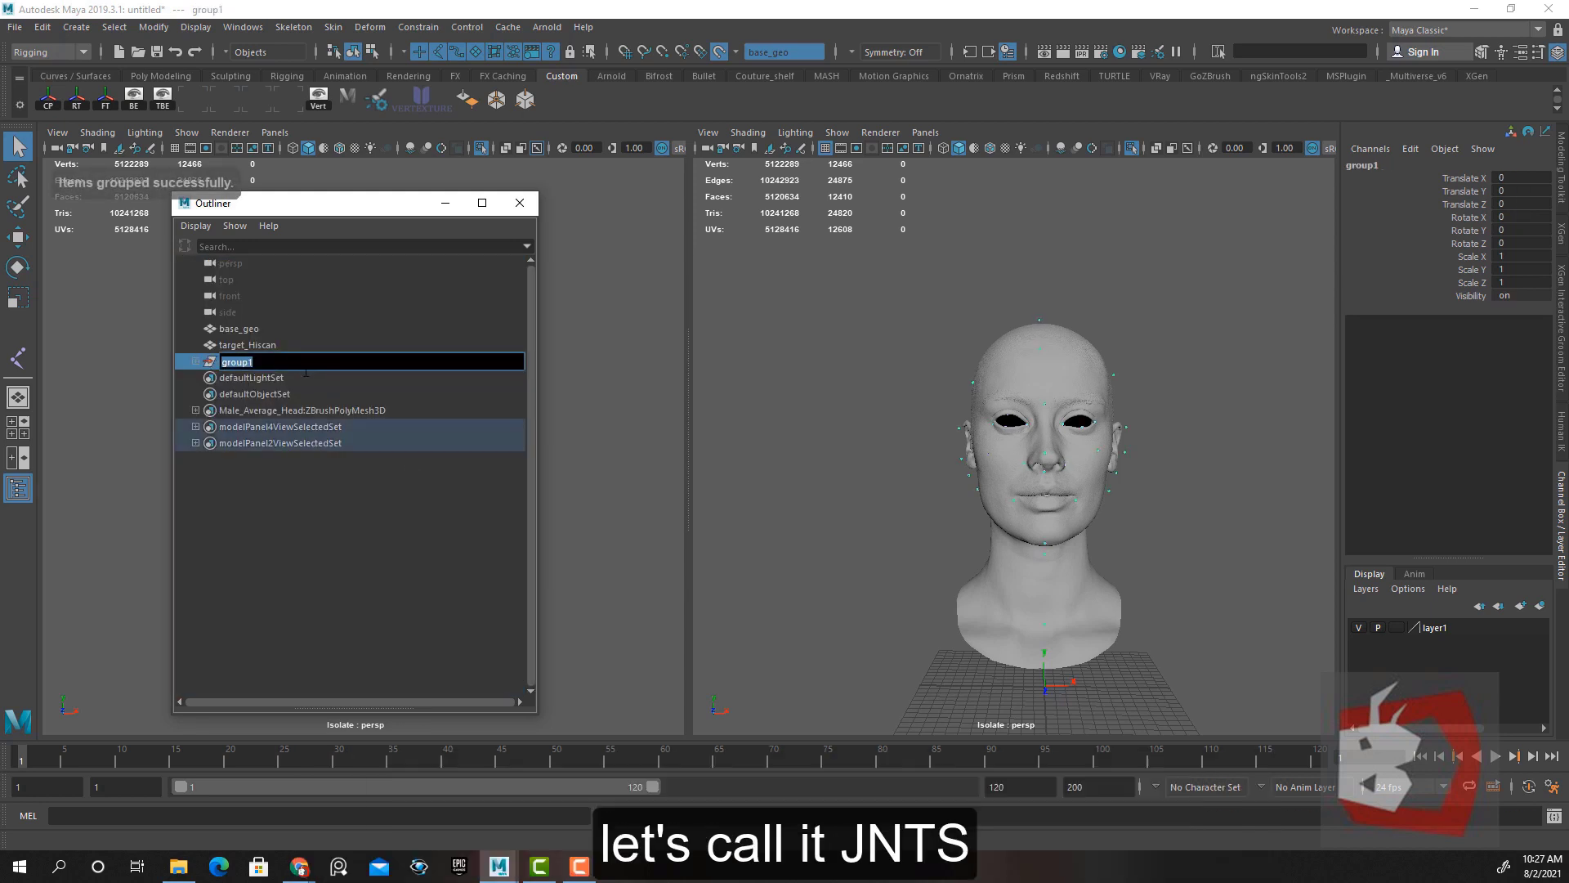
{"action": "type", "text": "jnts"}
{"action": "key", "text": "Return"}
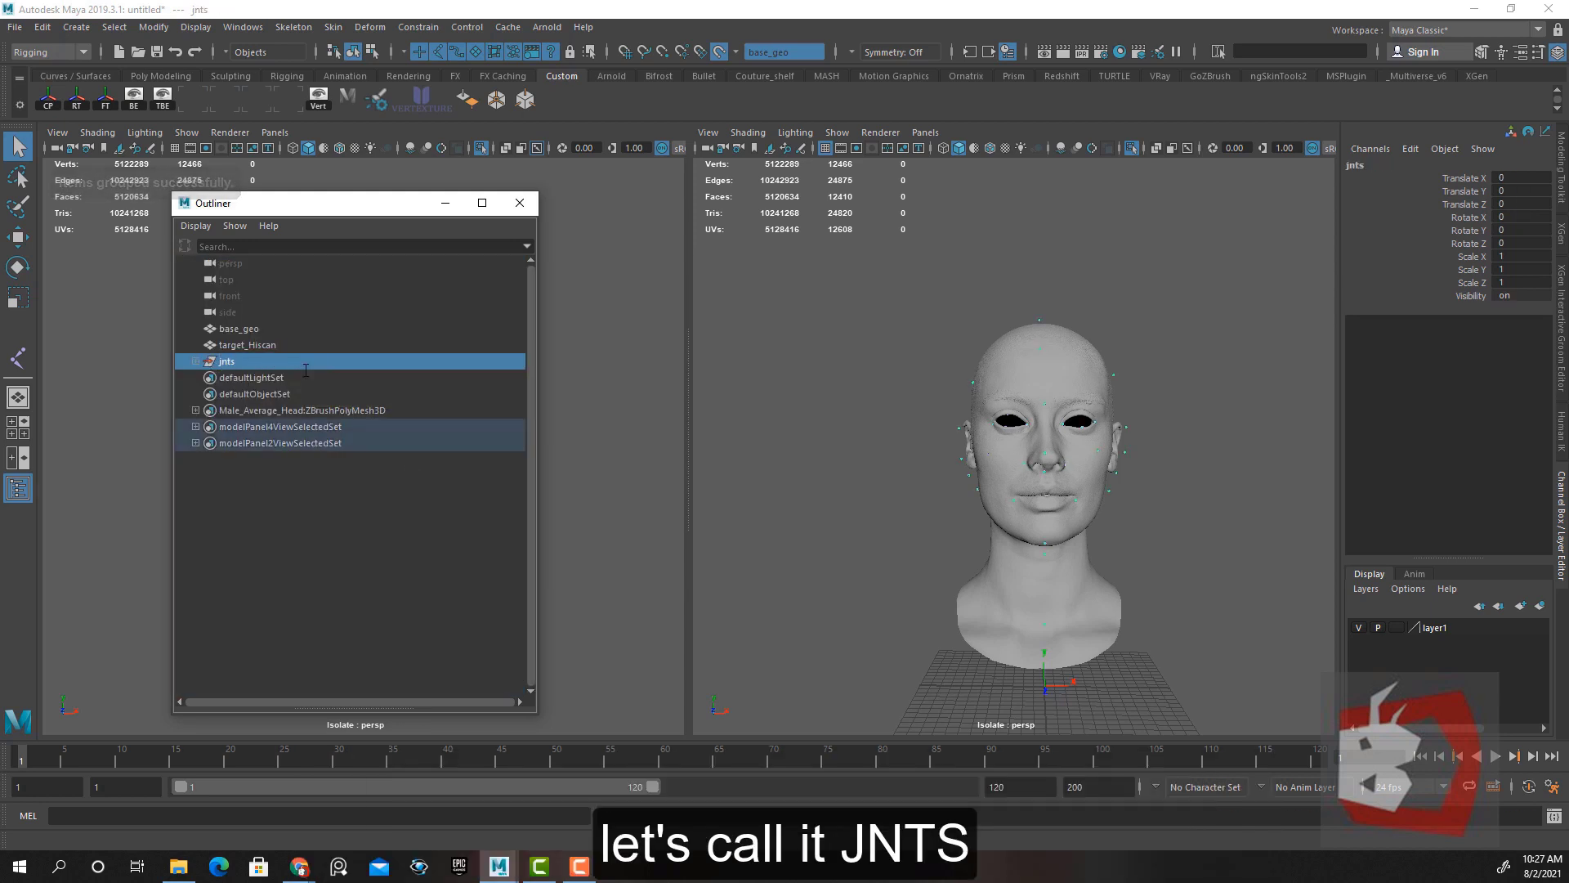
Select all the joints inside the jnts group and set a keyframe on them at frame 1
{"action": "left_click", "coordinate": [195, 362]}
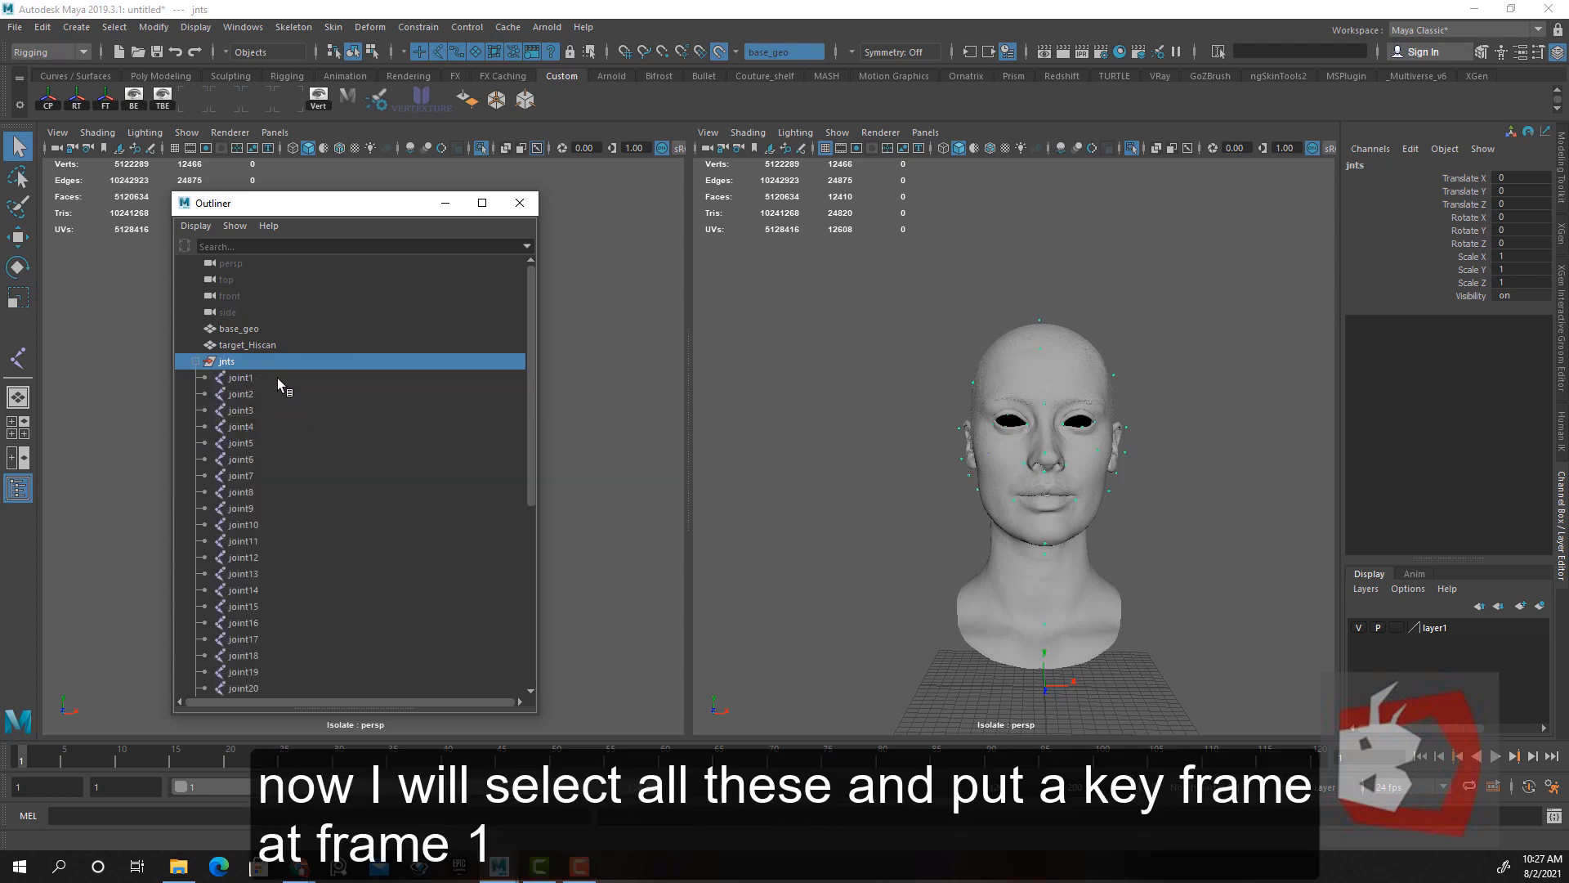
{"action": "left_click", "coordinate": [277, 378]}
{"action": "scroll", "coordinate": [360, 449], "scroll_direction": "down", "scroll_amount": 5}
{"action": "left_click", "coordinate": [240, 590], "text": "shift"}
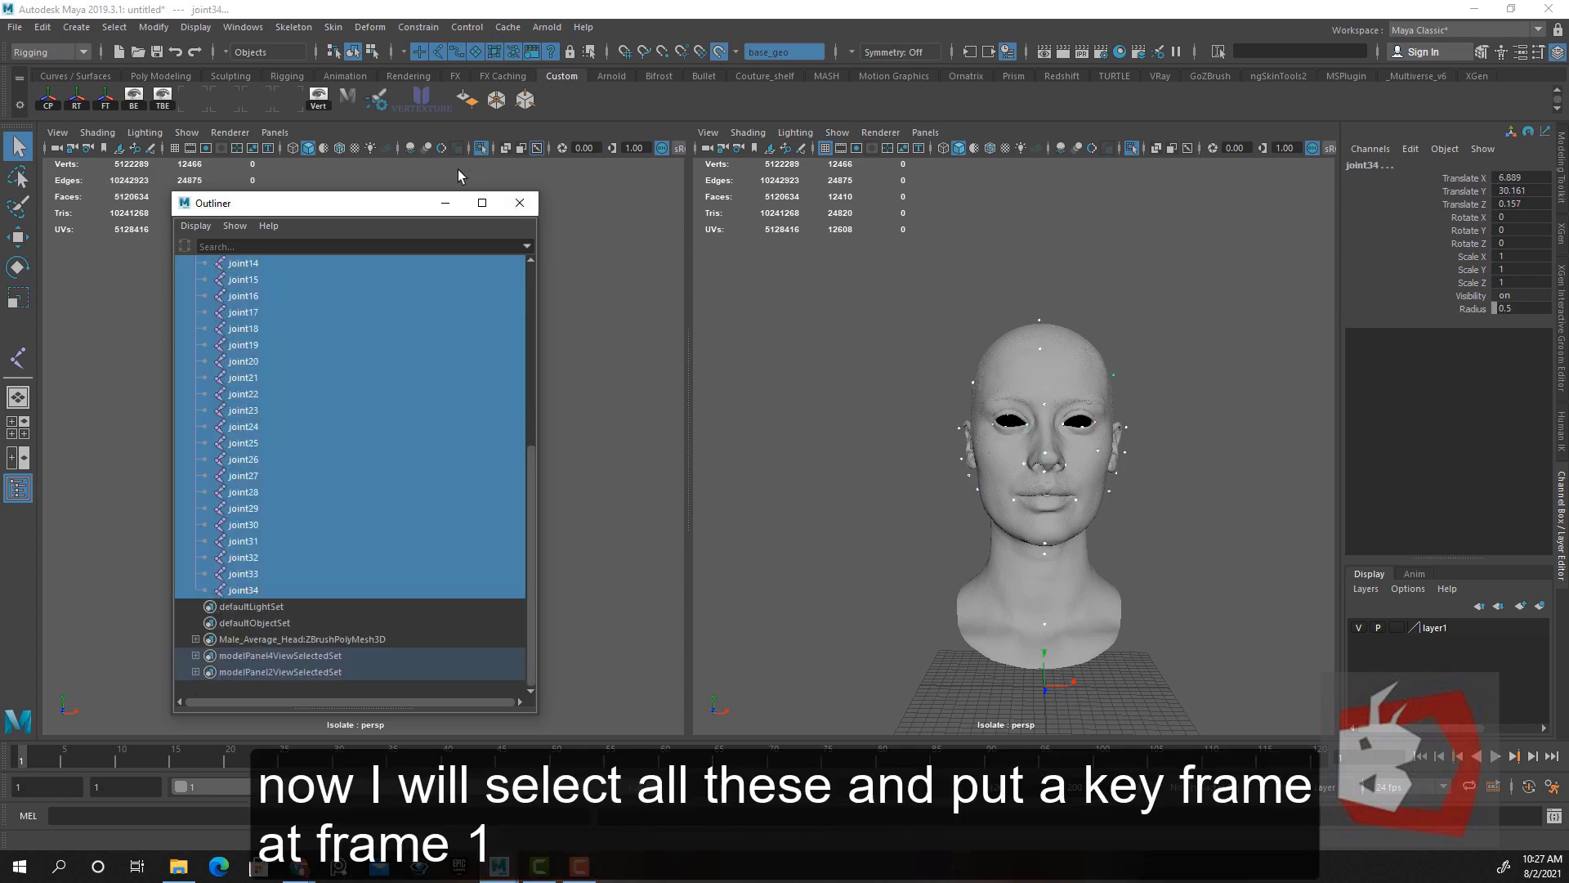
{"action": "left_click", "coordinate": [452, 207]}
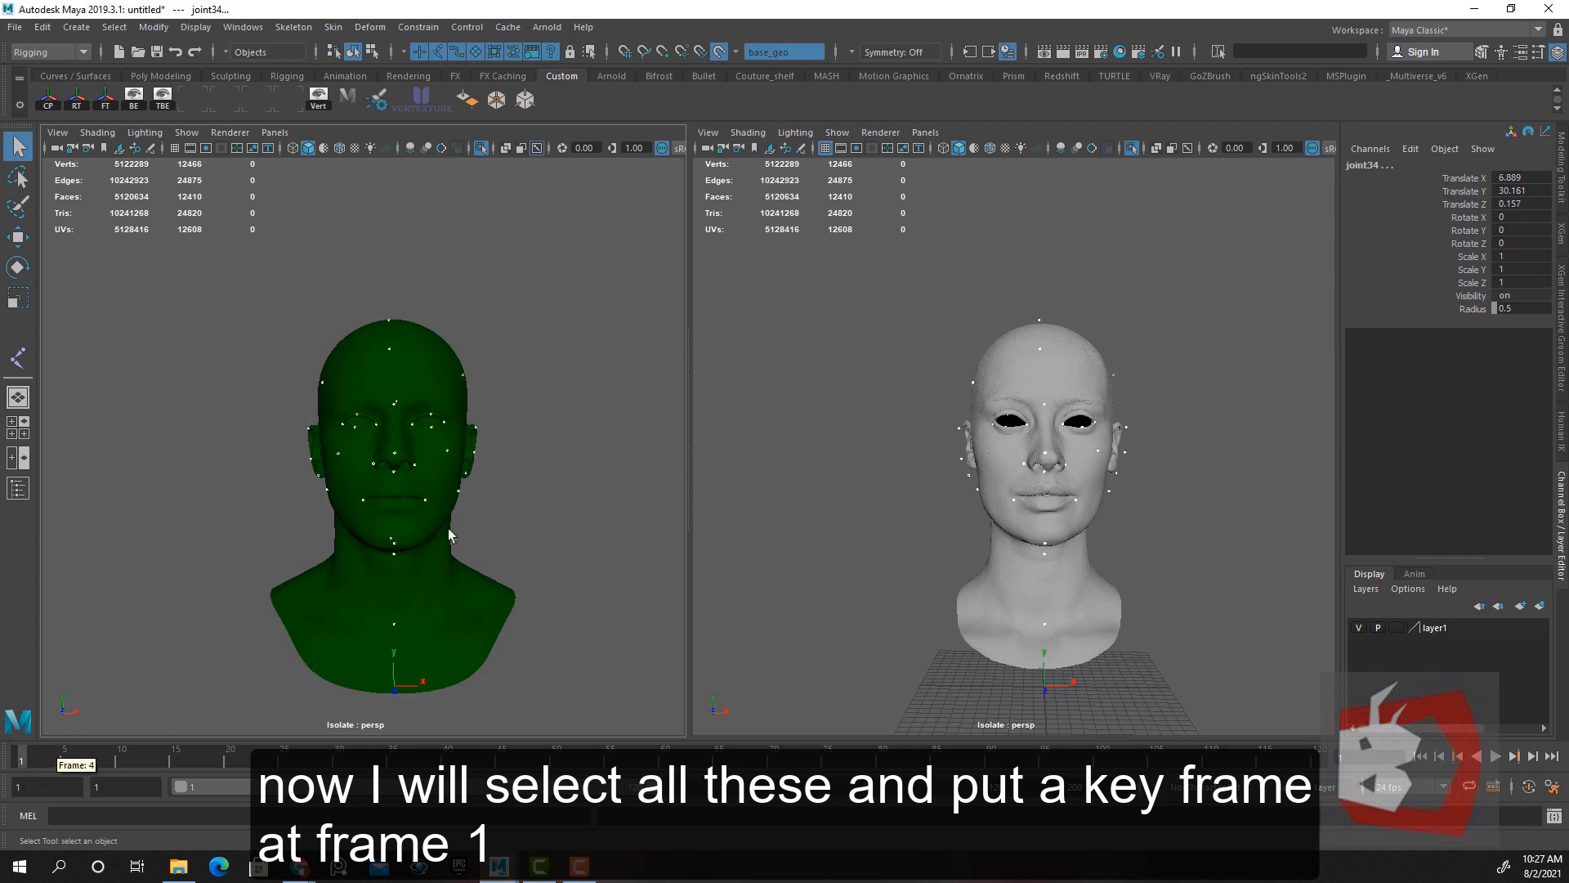
{"action": "left_click_drag", "start_coordinate": [449, 529], "coordinate": [489, 546], "text": "alt"}
{"action": "scroll", "coordinate": [489, 546], "scroll_direction": "up", "scroll_amount": 3}
{"action": "key", "text": "s"}
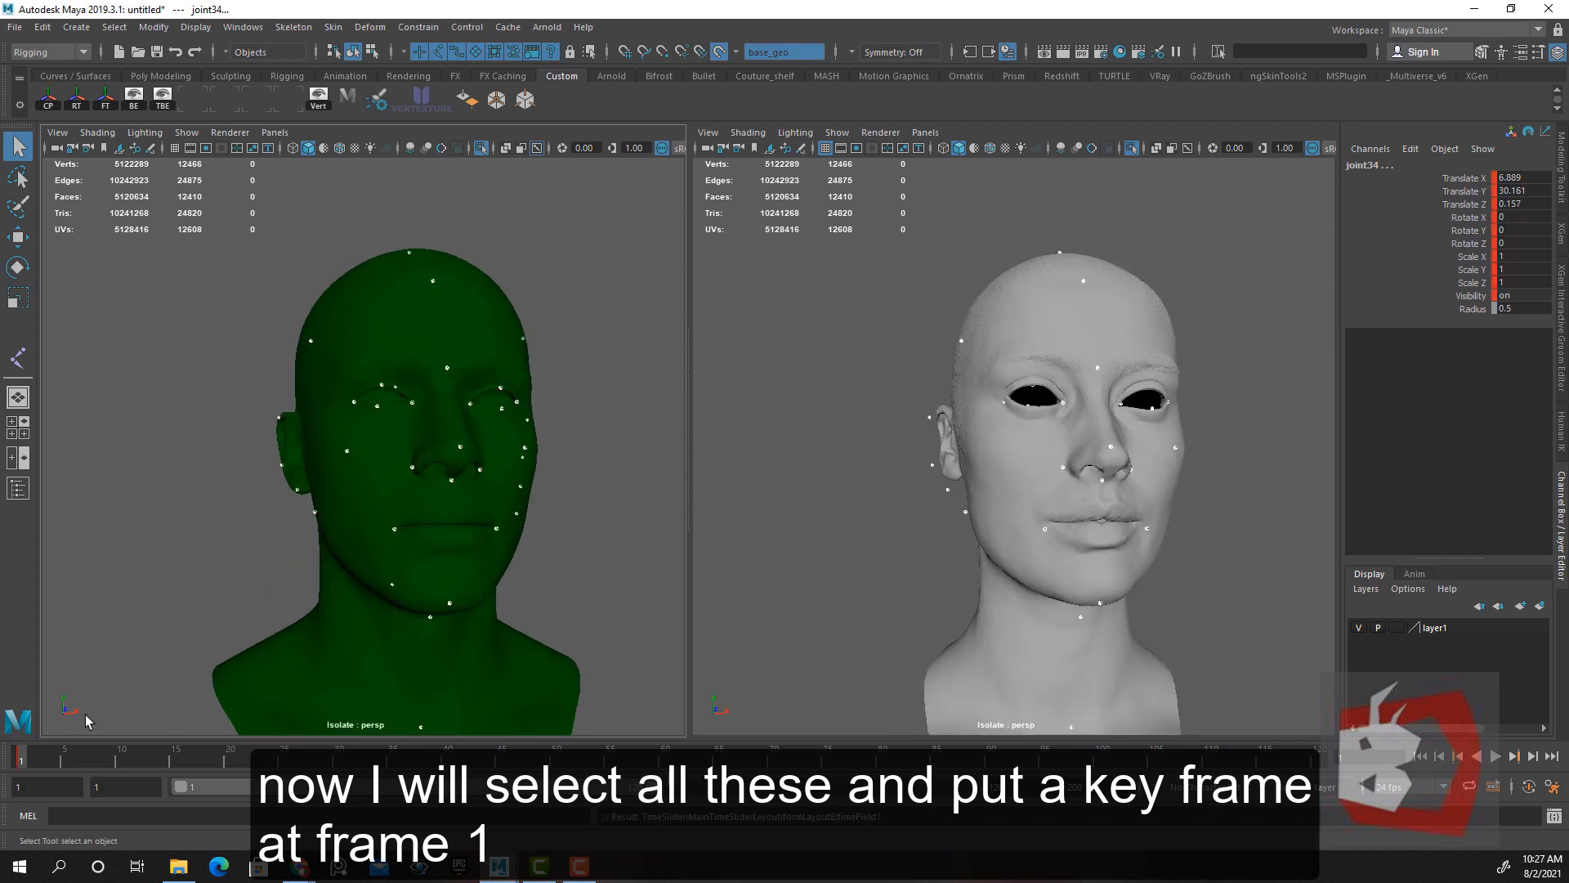
Go to frame 2 and make target_Hiscan the live surface in place of base_geo
{"action": "left_click", "coordinate": [30, 756]}
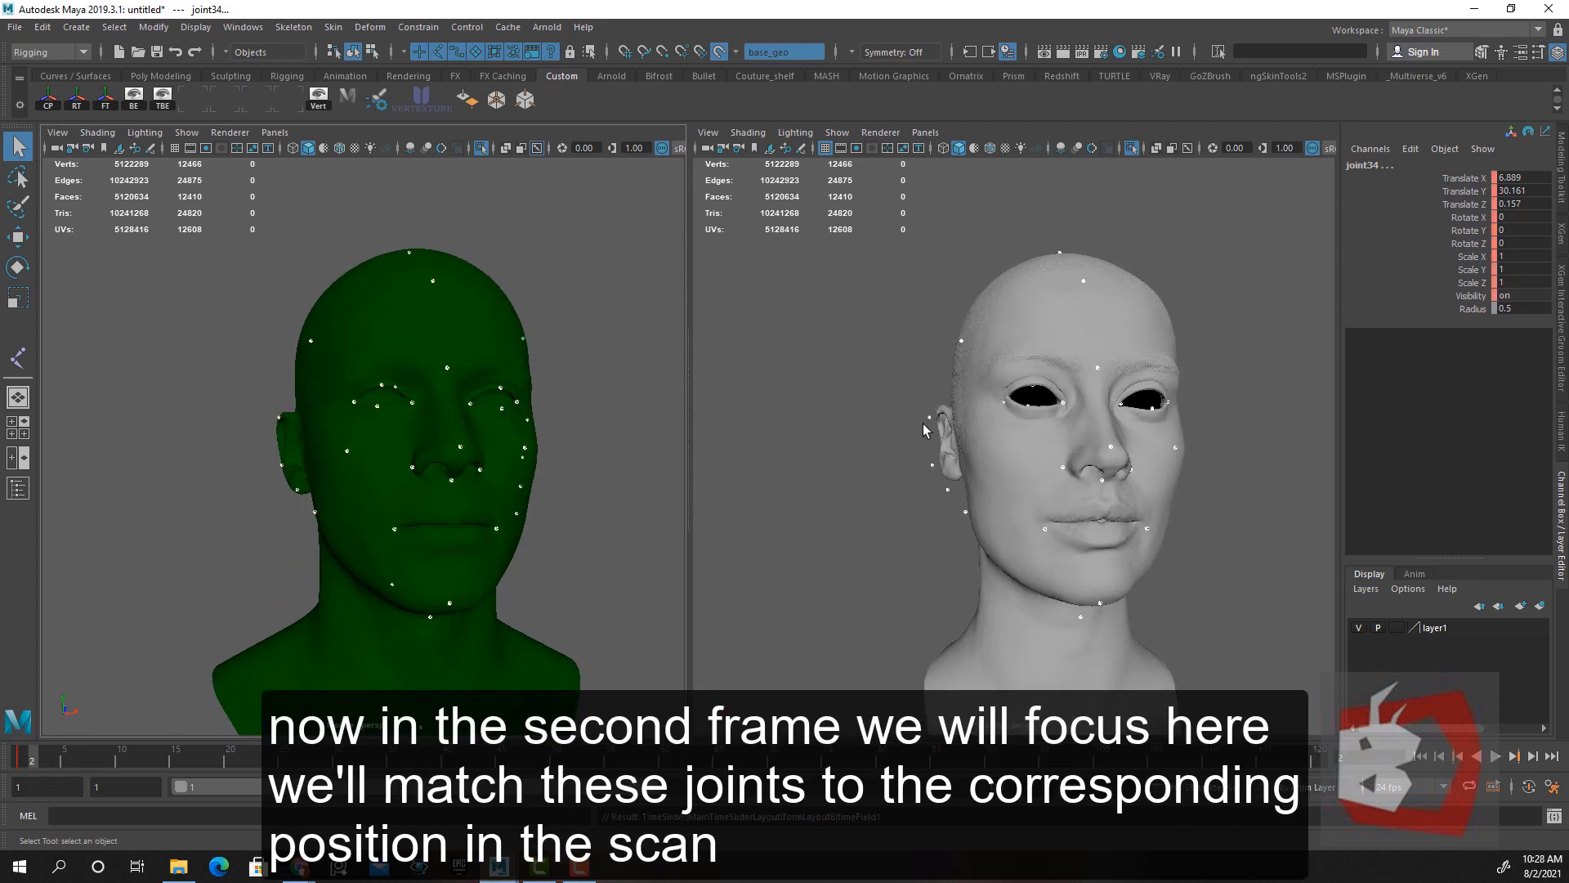
{"action": "left_click_drag", "start_coordinate": [923, 429], "coordinate": [1007, 320], "text": "alt"}
{"action": "scroll", "coordinate": [1111, 385], "scroll_direction": "up", "scroll_amount": 3}
{"action": "scroll", "coordinate": [1008, 319], "scroll_direction": "up", "scroll_amount": 2}
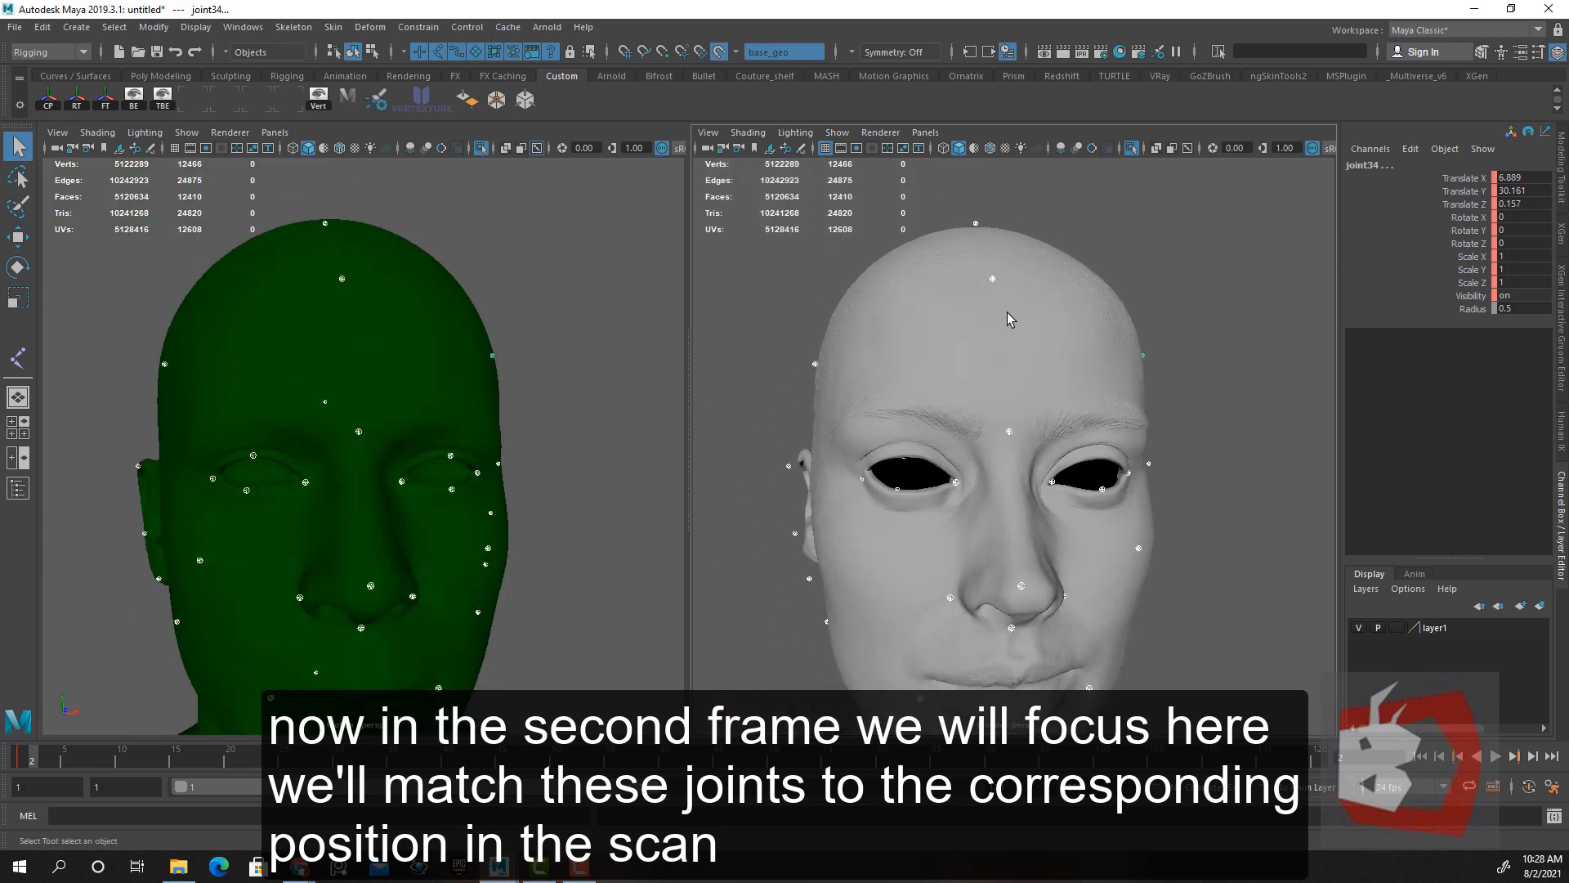
{"action": "mouse_move", "coordinate": [1015, 466]}
{"action": "left_mouse_down", "text": "alt"}
{"action": "mouse_move", "coordinate": [998, 431]}
{"action": "mouse_move", "coordinate": [888, 434]}
{"action": "mouse_move", "coordinate": [1043, 473]}
{"action": "left_mouse_up", "text": "alt"}
{"action": "scroll", "coordinate": [1084, 433], "scroll_direction": "up", "scroll_amount": 3}
{"action": "left_click", "coordinate": [887, 418]}
{"action": "key", "text": "w"}
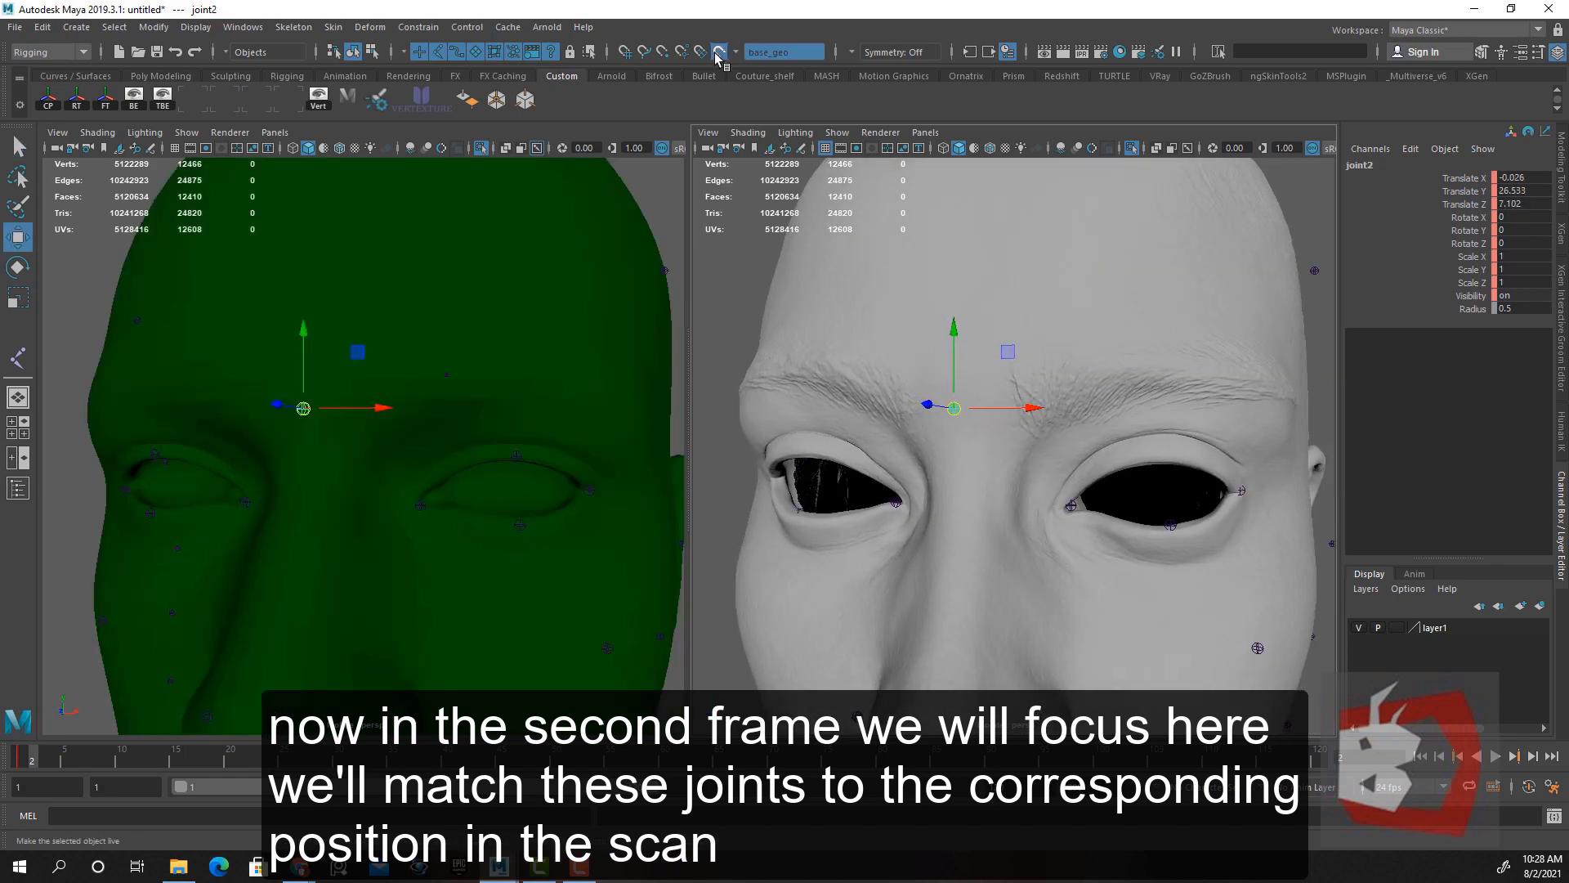
{"action": "left_click", "coordinate": [717, 55]}
{"action": "left_click", "coordinate": [1190, 282]}
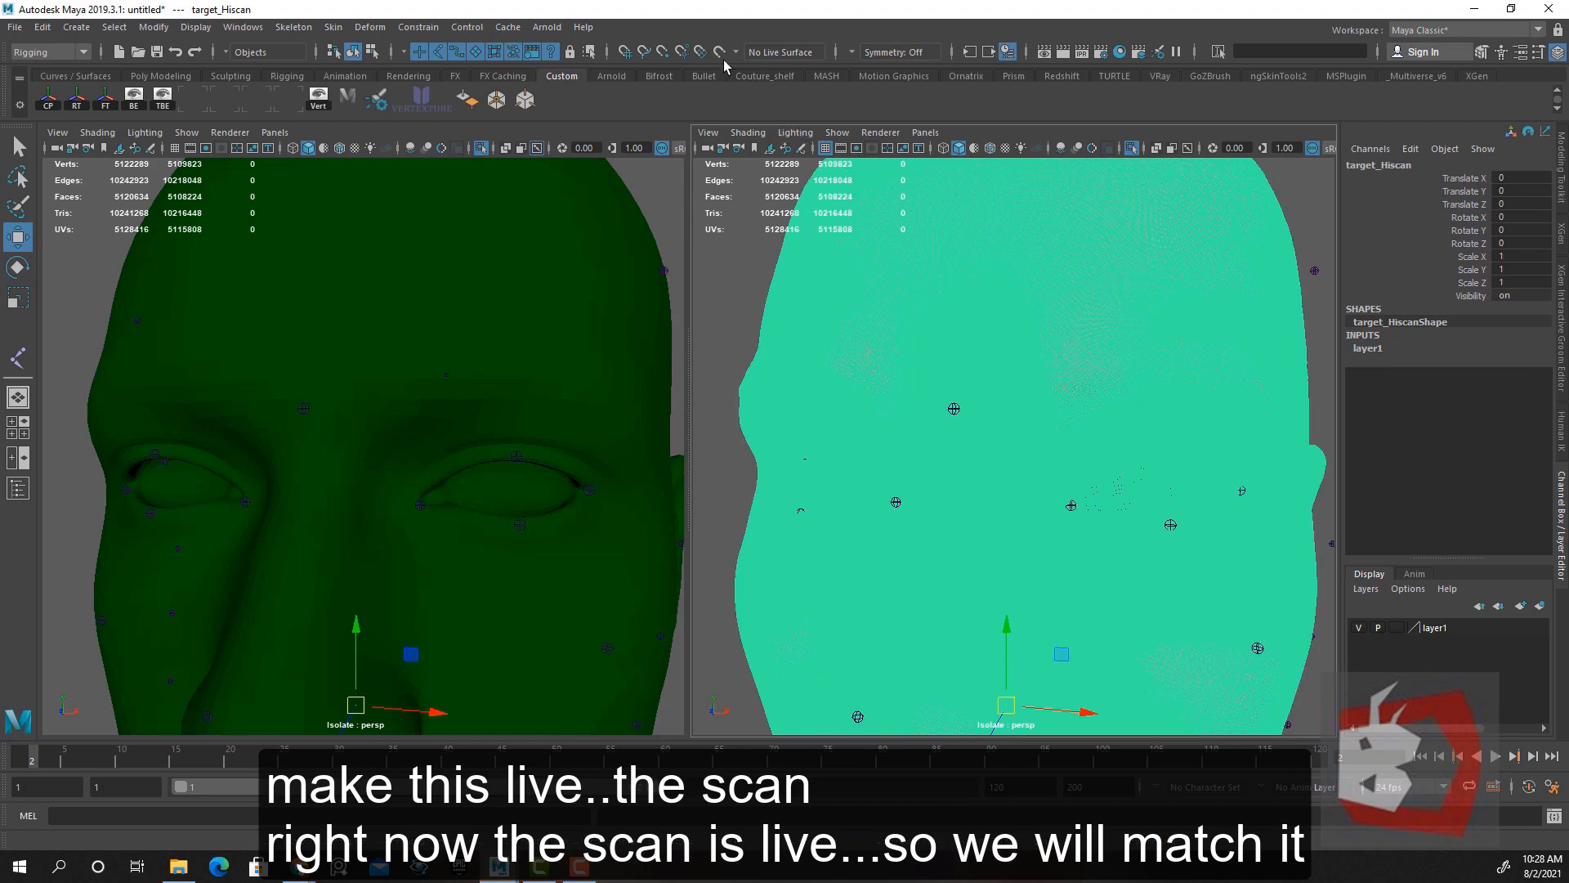
{"action": "left_click", "coordinate": [719, 51]}
Move the joint between the eyebrows onto the corresponding point of the scan
{"action": "left_click_drag", "start_coordinate": [947, 483], "coordinate": [1044, 414], "text": "alt"}
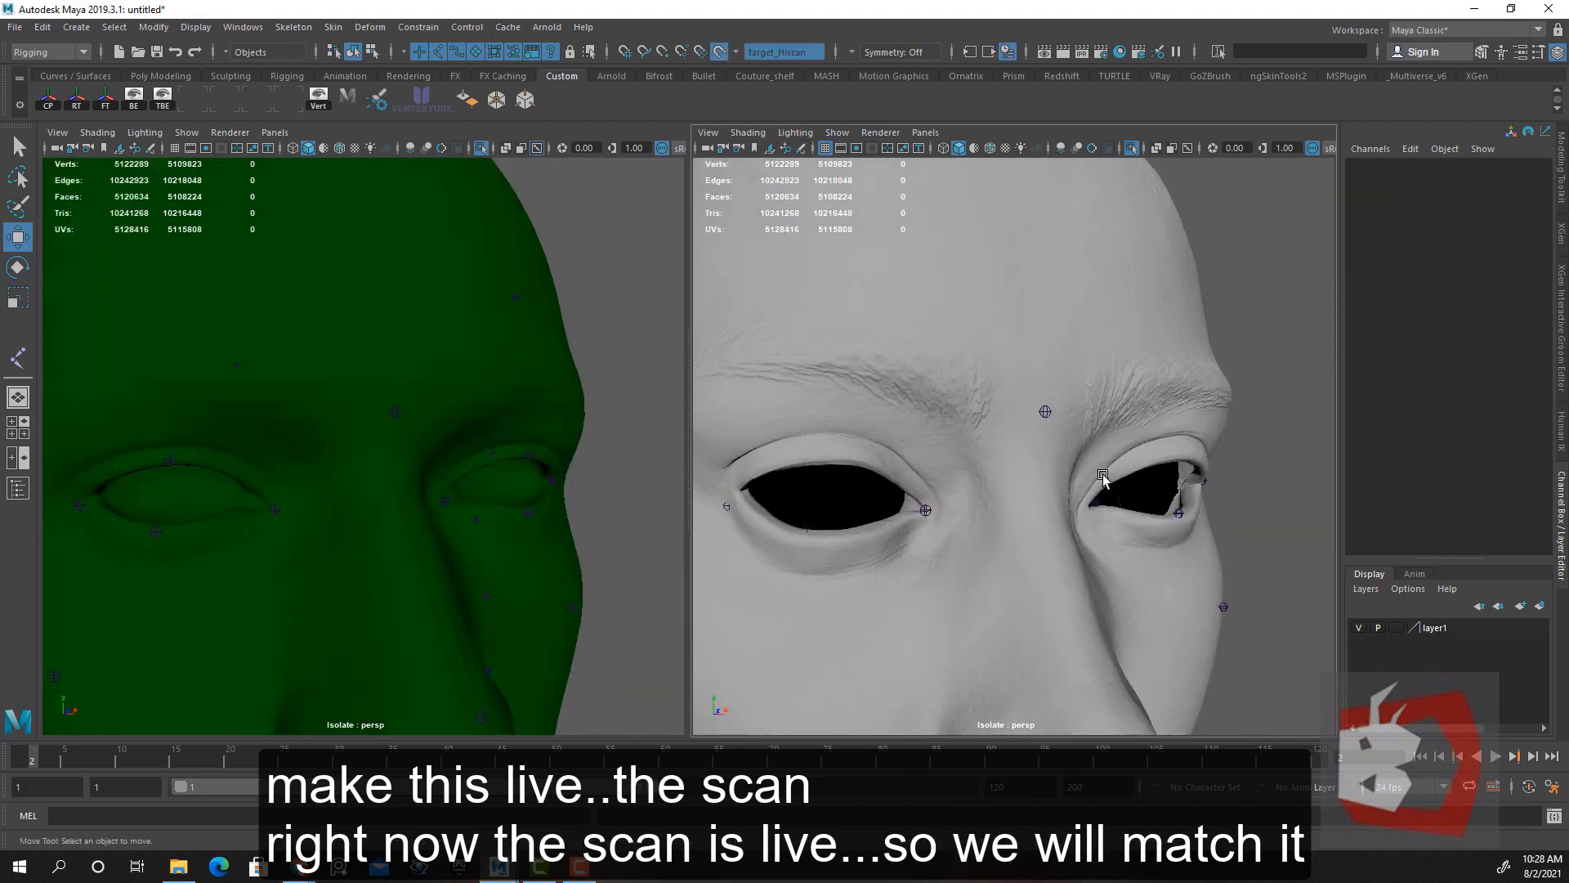
{"action": "left_click", "coordinate": [1045, 411]}
{"action": "left_click_drag", "start_coordinate": [1102, 490], "coordinate": [1136, 453], "text": "alt"}
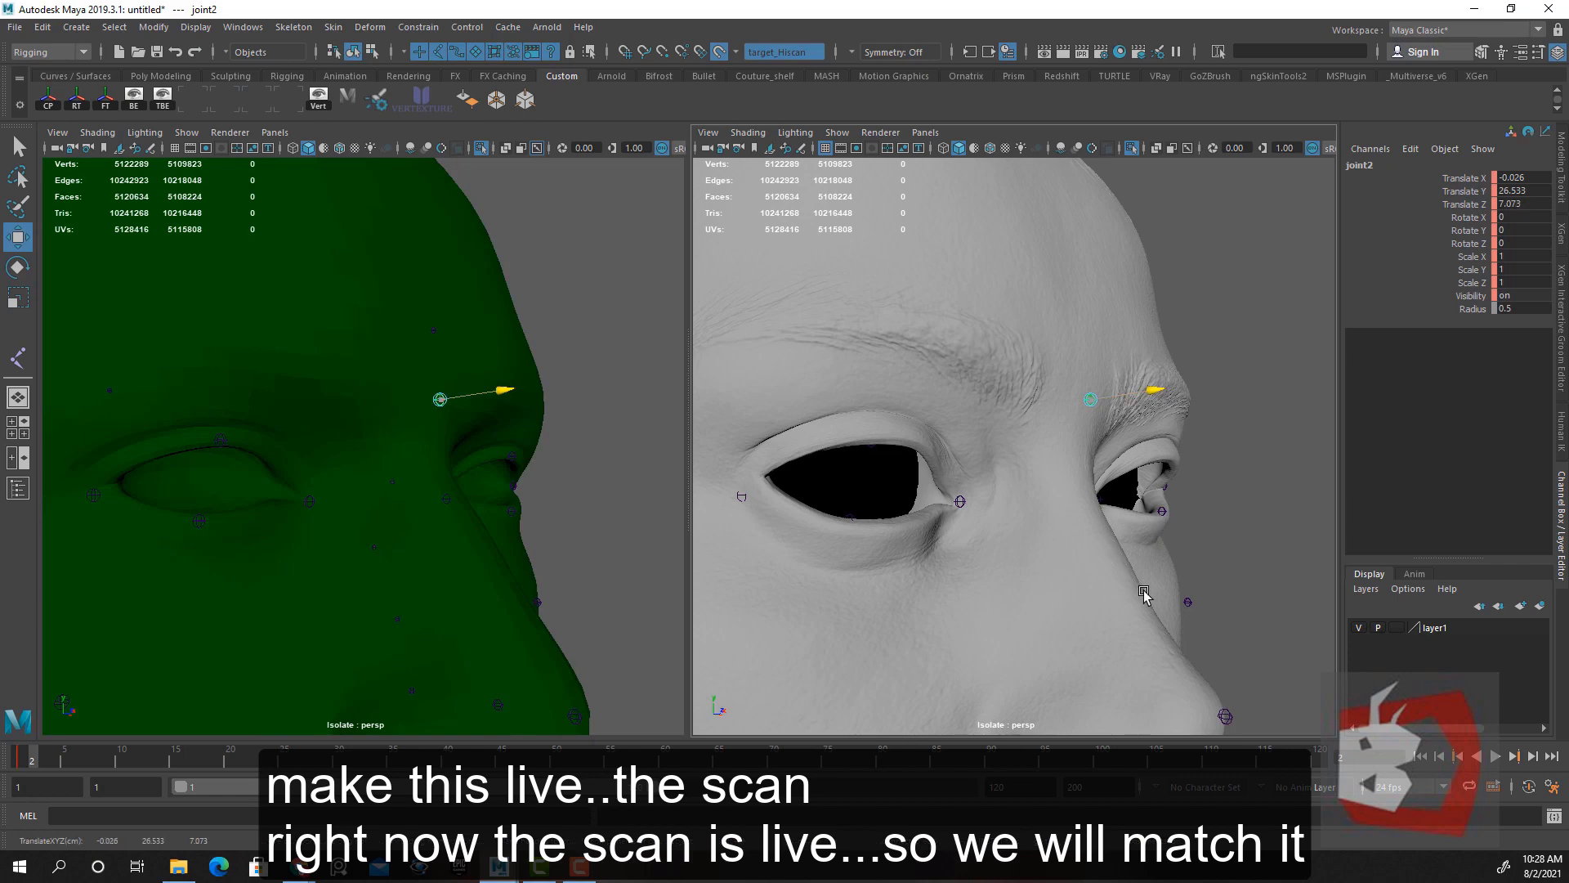
{"action": "middle_click_drag", "start_coordinate": [1145, 594], "coordinate": [1138, 594]}
{"action": "left_click_drag", "start_coordinate": [1144, 594], "coordinate": [1041, 634], "text": "alt"}
Match the joints at the right nostril wing and the nose tip to the scan
{"action": "middle_click_drag", "start_coordinate": [1040, 634], "coordinate": [1054, 458], "text": "alt"}
{"action": "left_click_drag", "start_coordinate": [915, 625], "coordinate": [956, 545], "text": "alt"}
{"action": "left_click", "coordinate": [952, 539]}
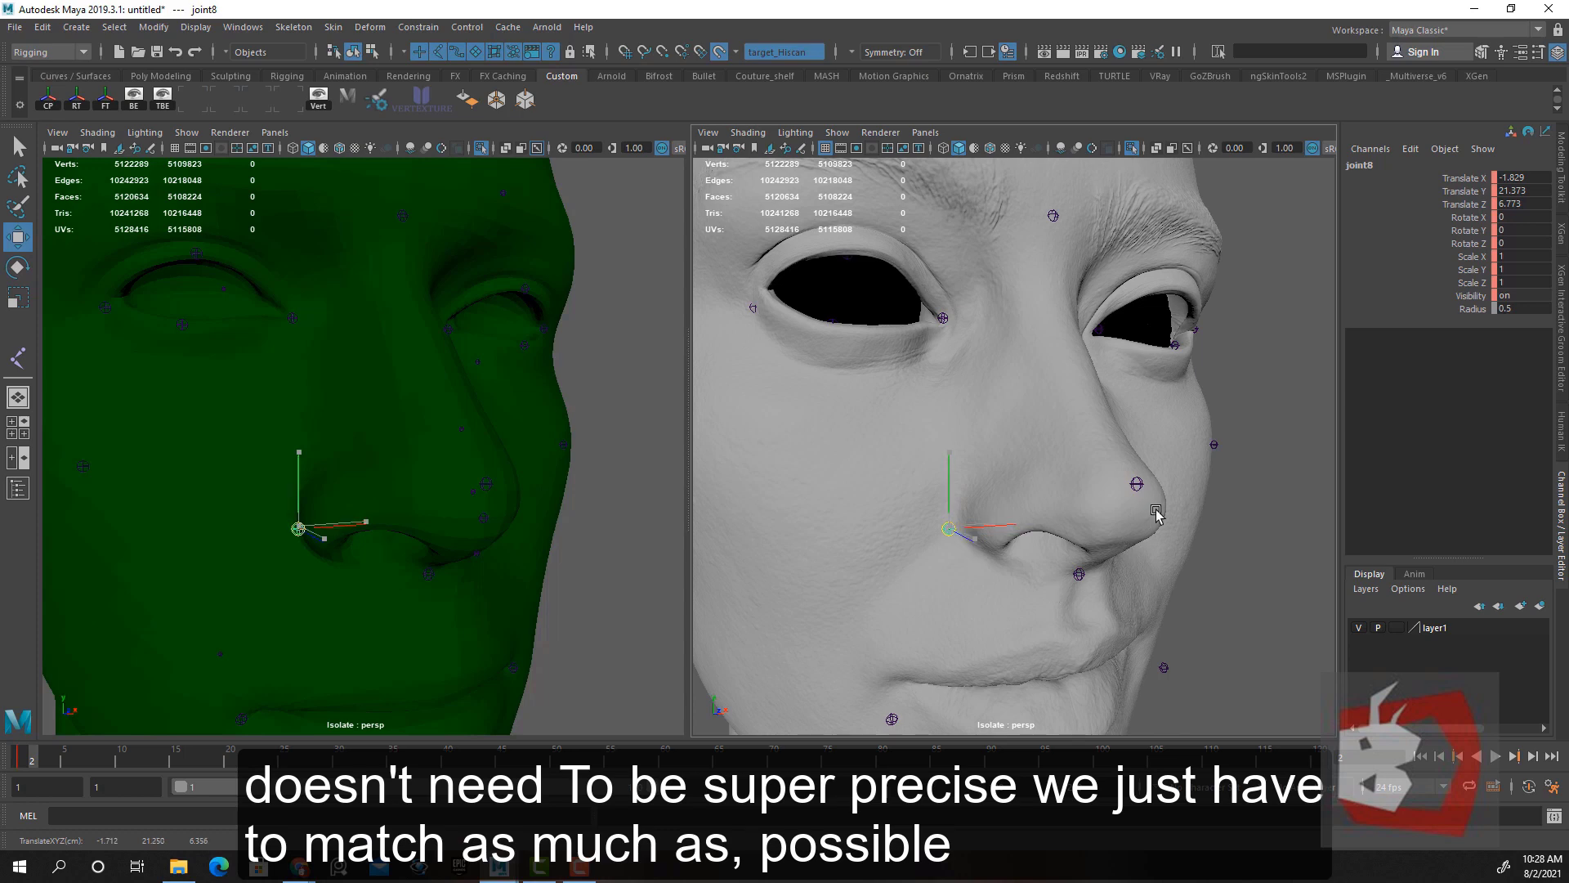
{"action": "left_click_drag", "start_coordinate": [1094, 510], "coordinate": [1013, 491], "text": "alt"}
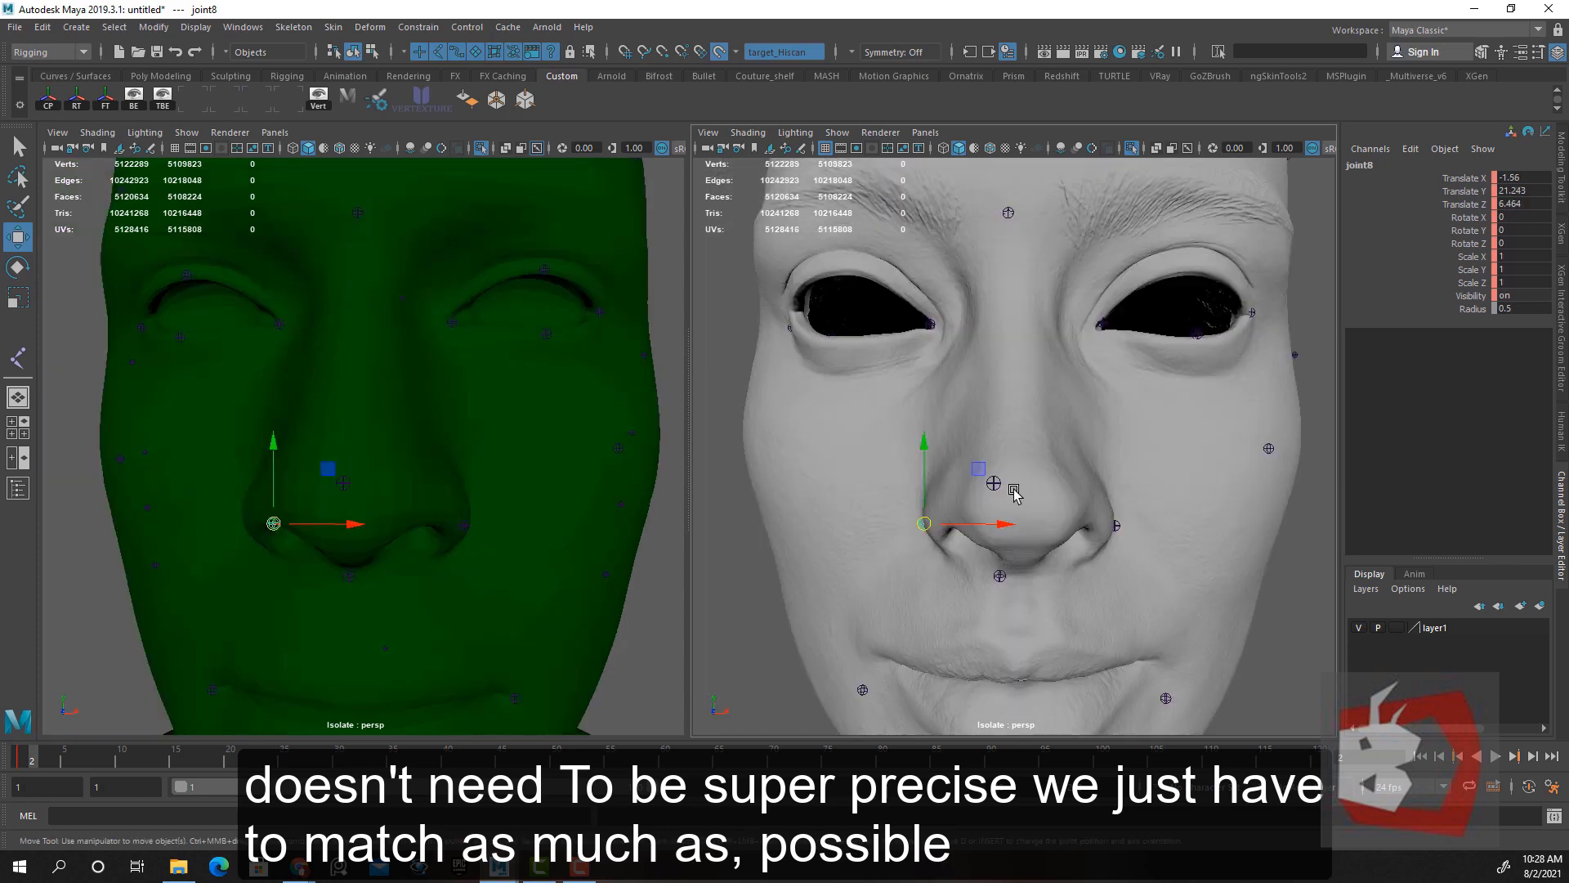
{"action": "left_click", "coordinate": [996, 495]}
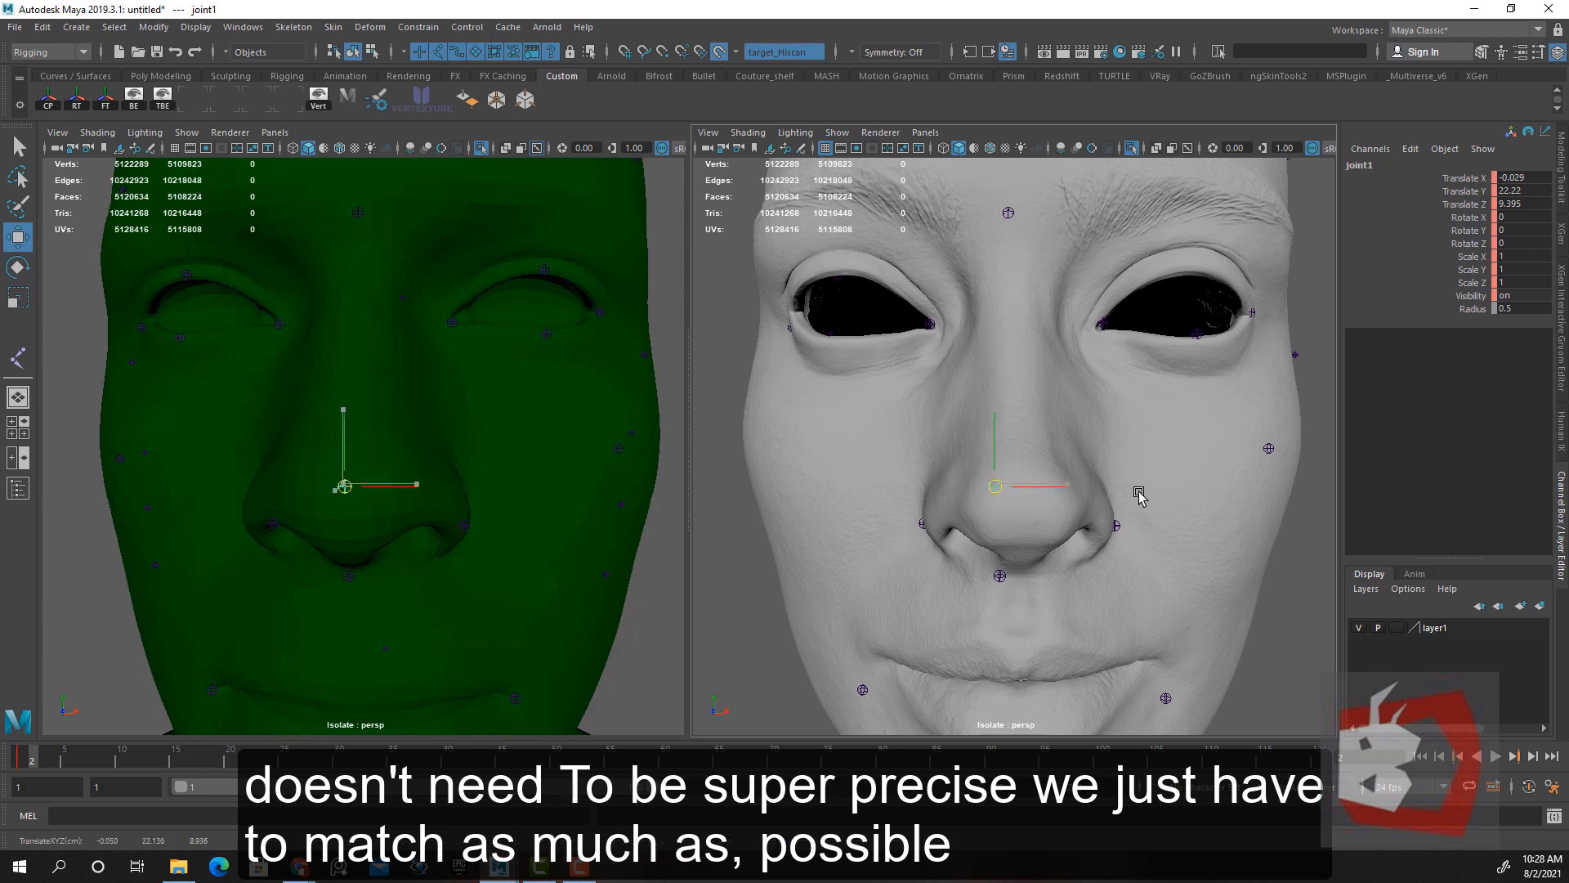
Match the joints at the left nostril wing and under the nose to the scan
{"action": "left_click_drag", "start_coordinate": [1103, 539], "coordinate": [1056, 513], "text": "alt"}
{"action": "left_click", "coordinate": [1061, 519]}
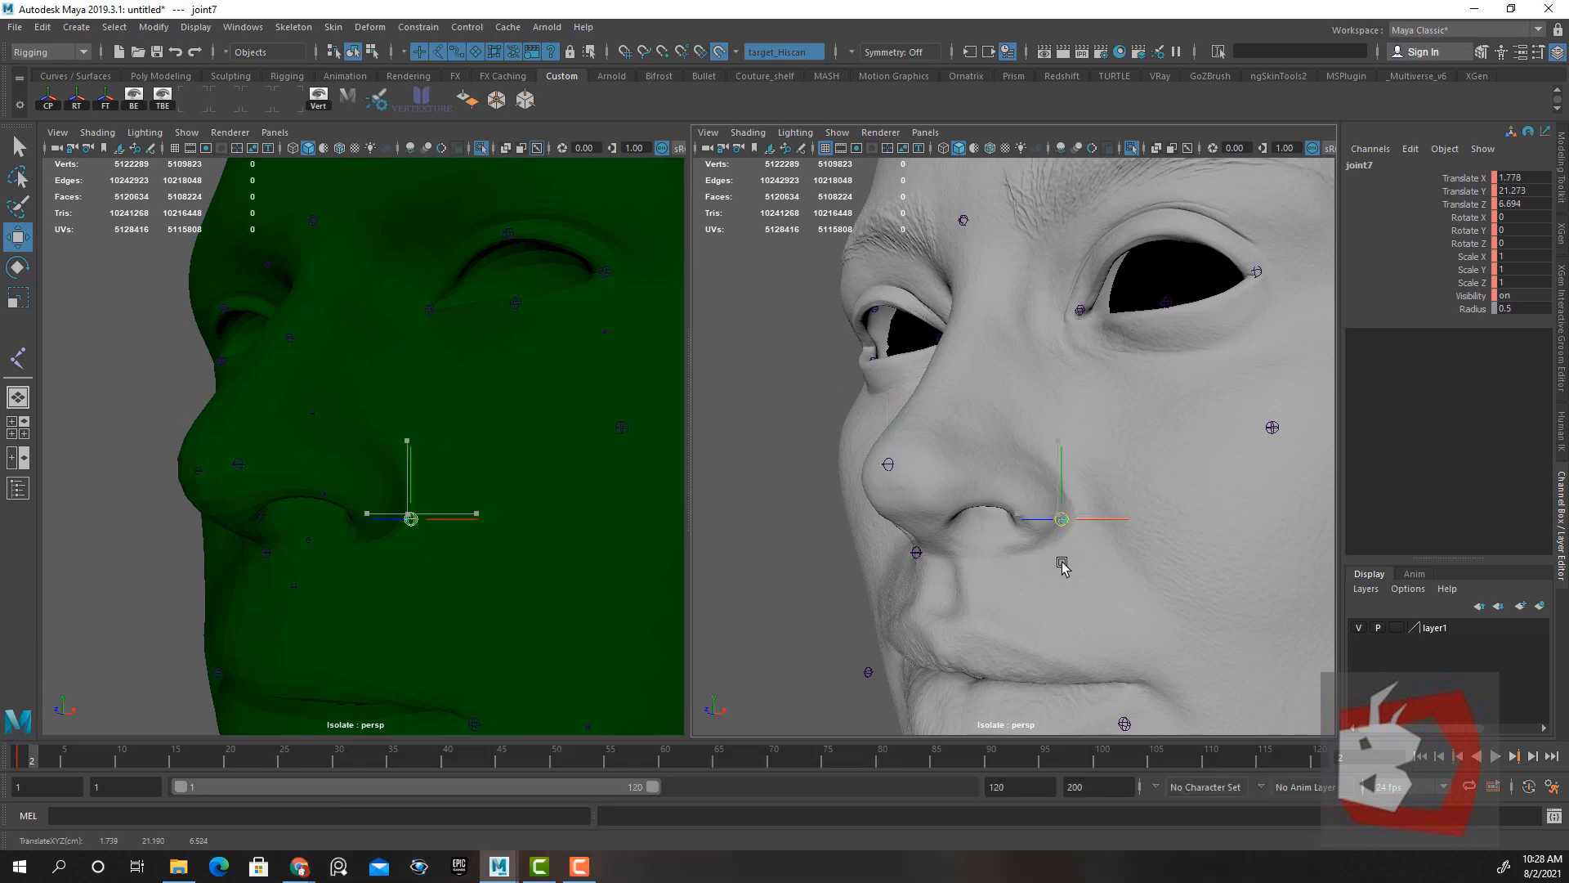
{"action": "middle_click_drag", "start_coordinate": [1062, 564], "coordinate": [1013, 588]}
{"action": "key", "text": "bracketleft"}
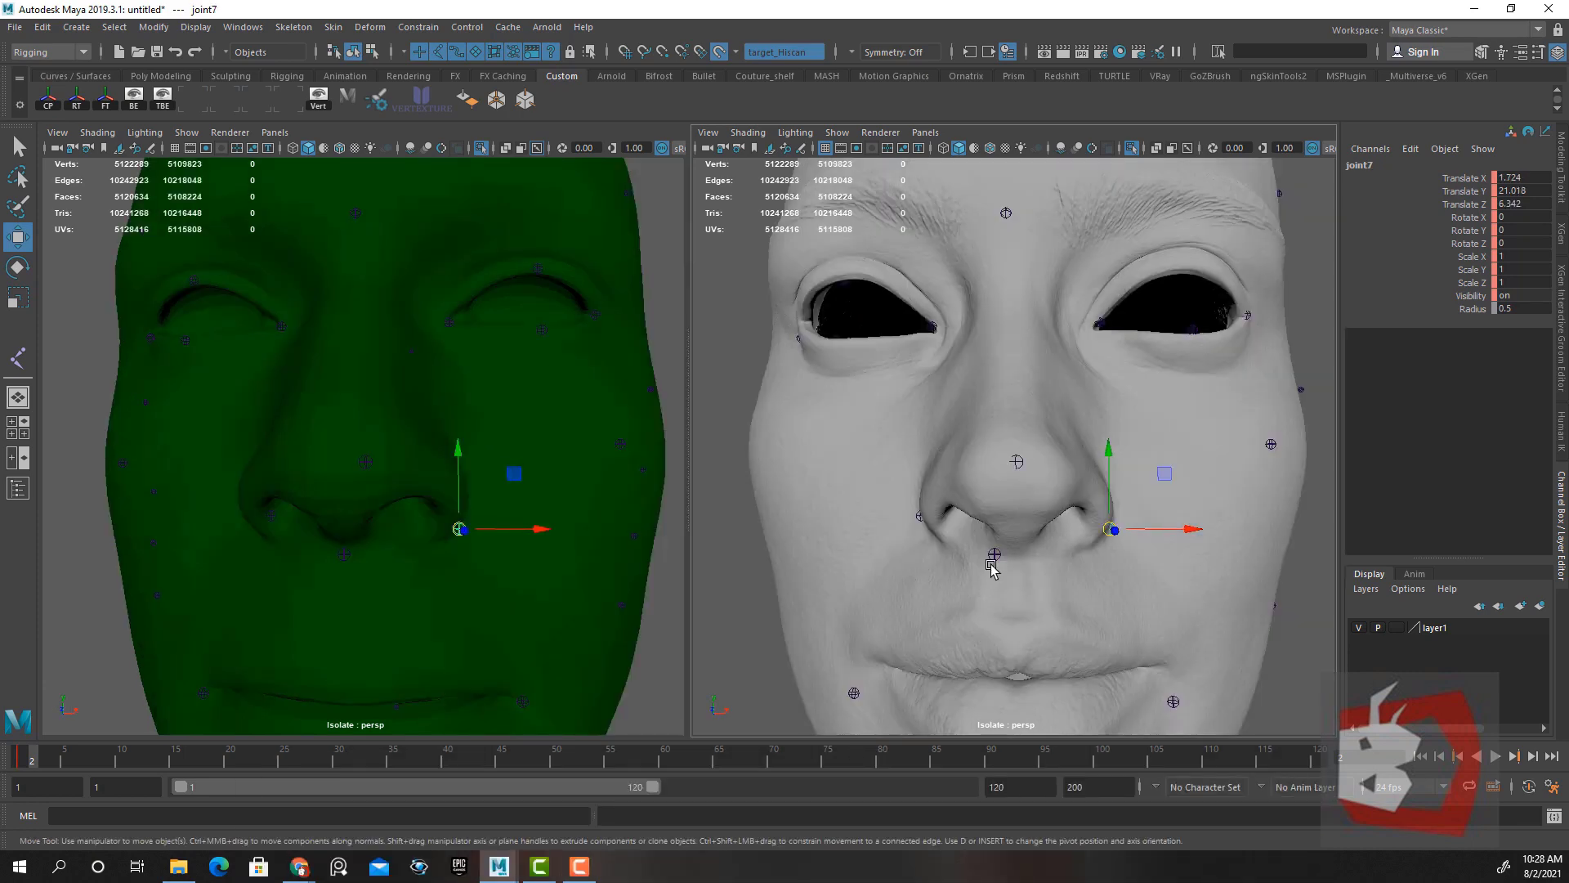
{"action": "left_click", "coordinate": [995, 555]}
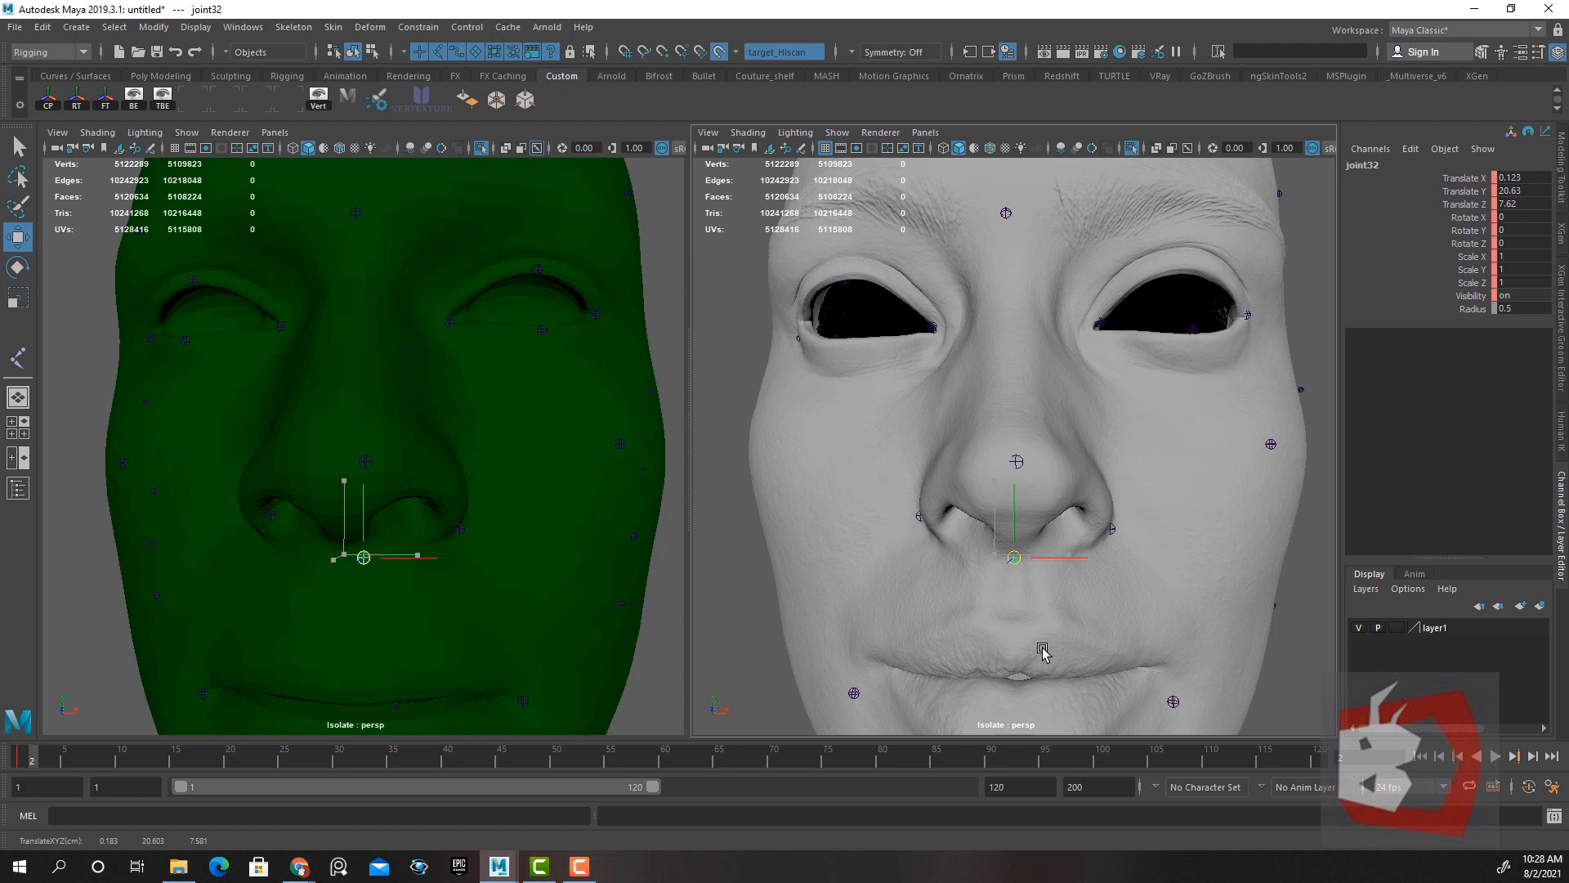
Move the chin and under-chin joints to their corresponding points on the scan
{"action": "mouse_move", "coordinate": [874, 675]}
{"action": "left_mouse_down", "text": "alt"}
{"action": "mouse_move", "coordinate": [867, 708]}
{"action": "mouse_move", "coordinate": [885, 670]}
{"action": "left_mouse_up", "text": "alt"}
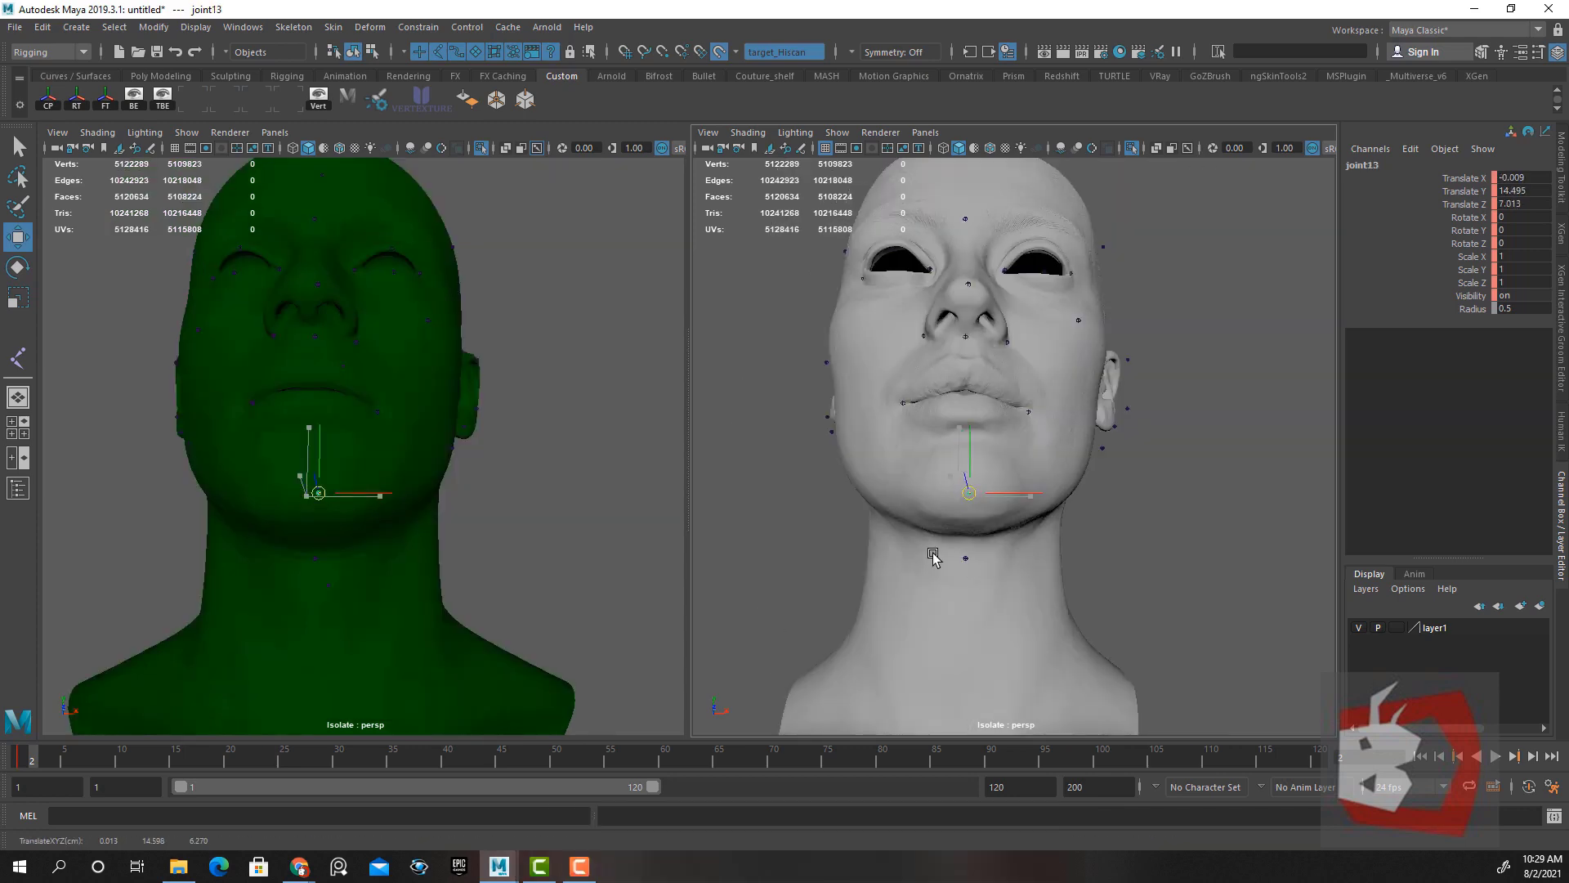
{"action": "left_click", "coordinate": [965, 559]}
{"action": "left_click_drag", "start_coordinate": [973, 552], "coordinate": [1131, 495], "text": "alt"}
Match the joints along the side of the head to the corresponding places on the scan
{"action": "left_click", "coordinate": [1114, 449]}
{"action": "middle_click_drag", "start_coordinate": [1214, 427], "coordinate": [1167, 467], "text": "alt"}
{"action": "left_click", "coordinate": [1156, 411]}
{"action": "left_click_drag", "start_coordinate": [1156, 410], "coordinate": [1157, 399]}
{"action": "middle_click_drag", "start_coordinate": [1178, 468], "coordinate": [1027, 560], "text": "alt"}
{"action": "left_click", "coordinate": [1113, 398]}
{"action": "left_click", "coordinate": [1068, 267]}
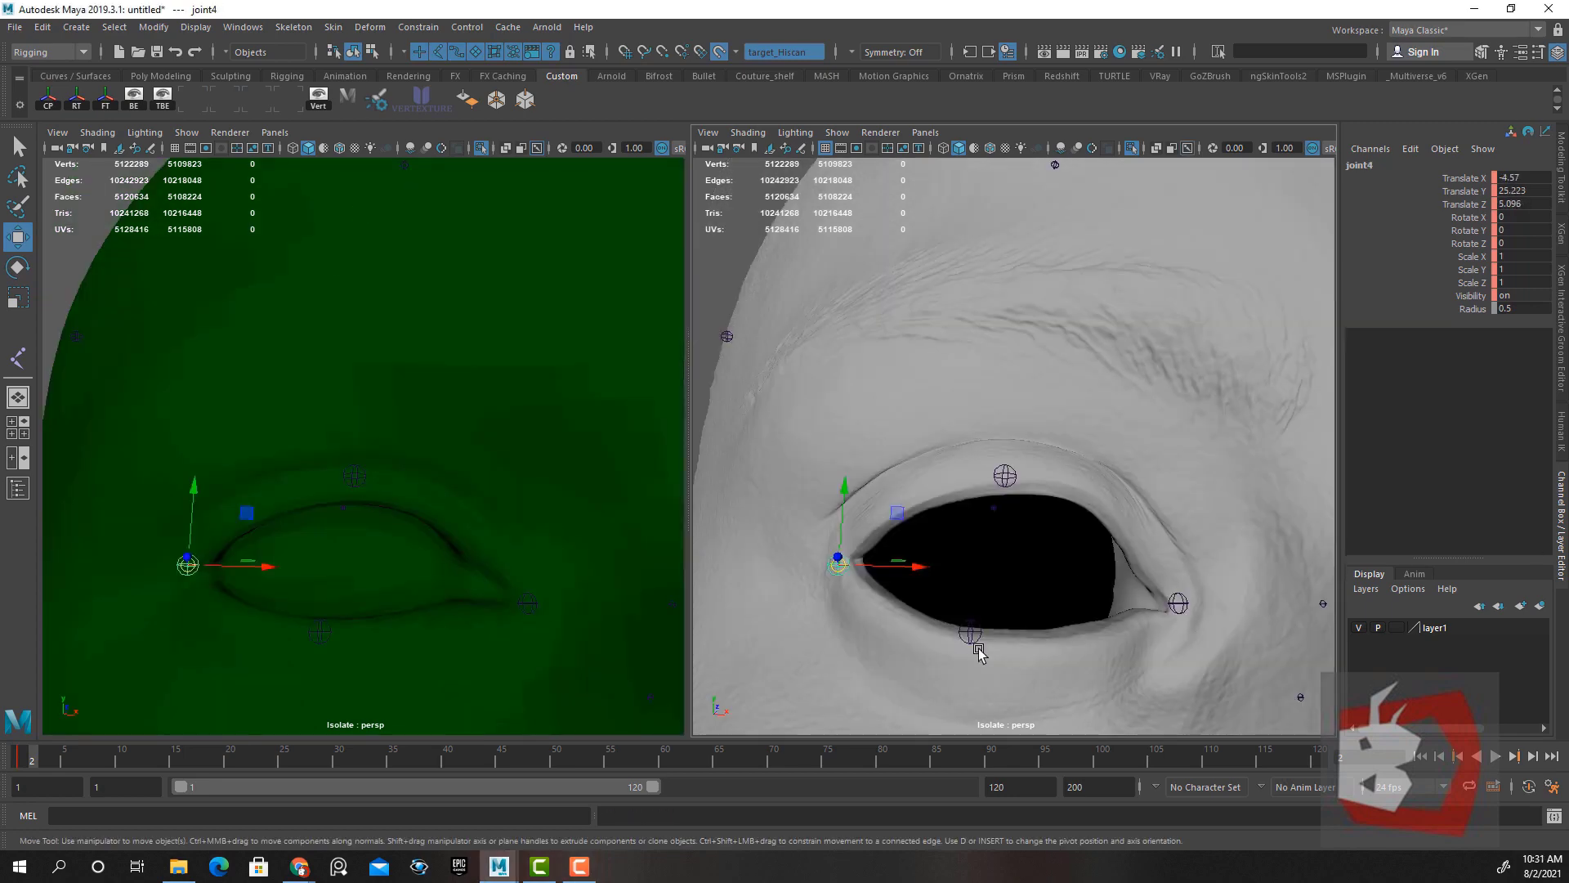
Move the right eye's lower-lid and inner-corner joints onto the scan's eyelid edges
{"action": "left_click", "coordinate": [981, 650]}
{"action": "left_click", "coordinate": [1177, 603]}
{"action": "middle_click_drag", "start_coordinate": [1190, 670], "coordinate": [1185, 676]}
{"action": "scroll", "coordinate": [988, 540], "scroll_direction": "down", "scroll_amount": 4}
Match the inner-corner, upper-lid, lower-lid and outer-corner joints of the left eye to the scan
{"action": "left_click_drag", "start_coordinate": [988, 540], "coordinate": [895, 533], "text": "alt"}
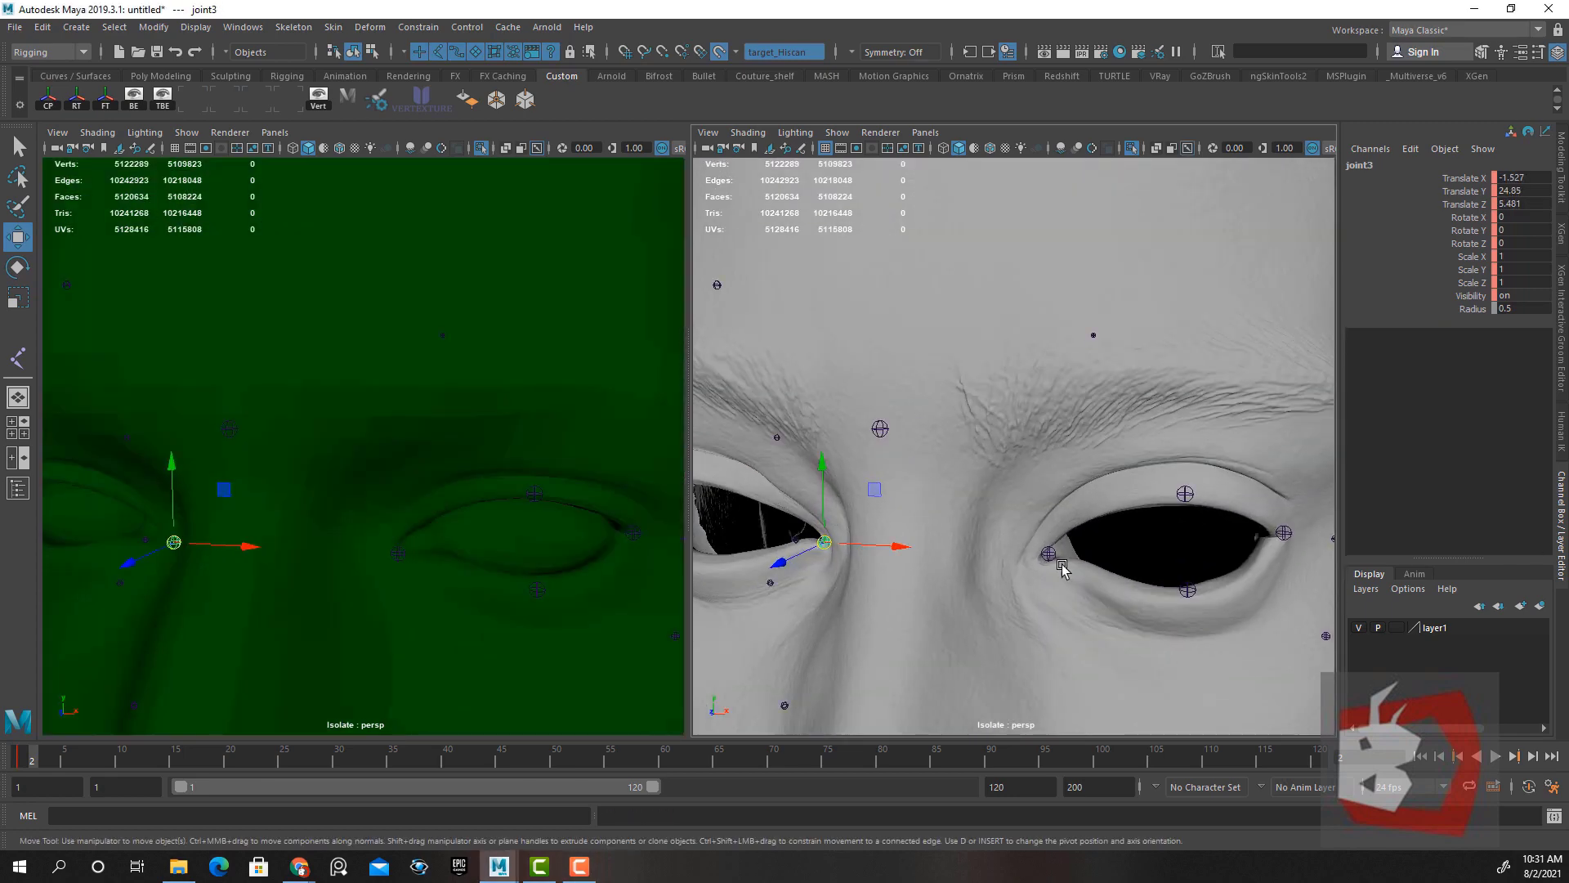
{"action": "left_click", "coordinate": [1047, 559]}
{"action": "middle_click_drag", "start_coordinate": [1092, 583], "coordinate": [1085, 593]}
{"action": "left_click", "coordinate": [1181, 493]}
{"action": "left_click", "coordinate": [1189, 590]}
{"action": "left_click_drag", "start_coordinate": [1189, 591], "coordinate": [1193, 596]}
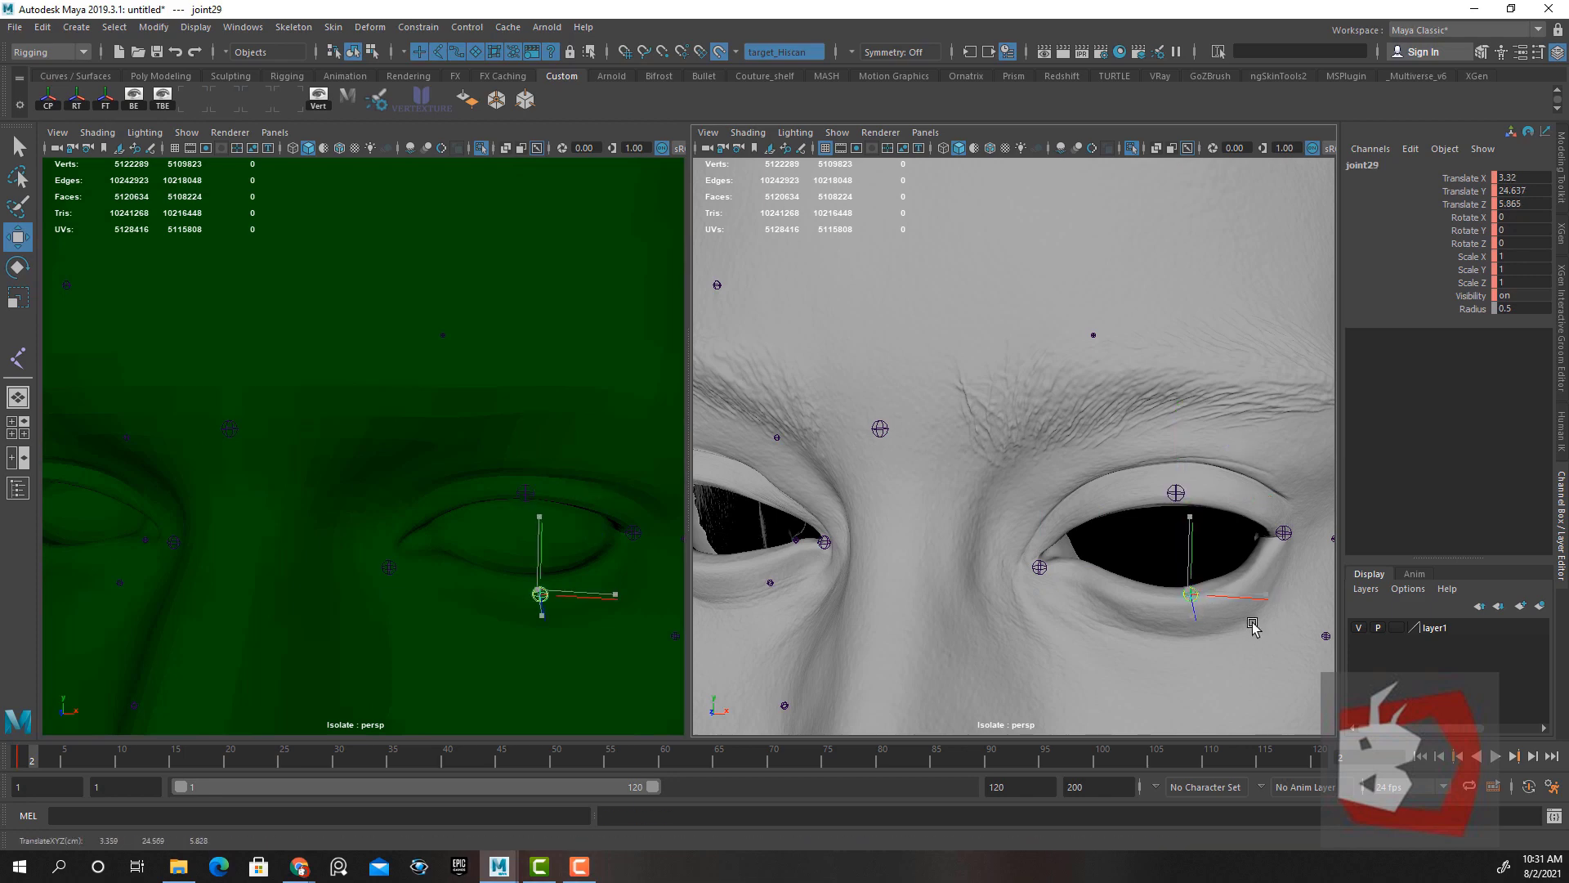
{"action": "left_click", "coordinate": [1284, 534]}
{"action": "left_click_drag", "start_coordinate": [1286, 536], "coordinate": [1288, 541]}
Move the left cheek joint to its corresponding point on the scan
{"action": "scroll", "coordinate": [1152, 603], "scroll_direction": "down", "scroll_amount": 5}
{"action": "left_click_drag", "start_coordinate": [1152, 602], "coordinate": [1089, 565], "text": "alt"}
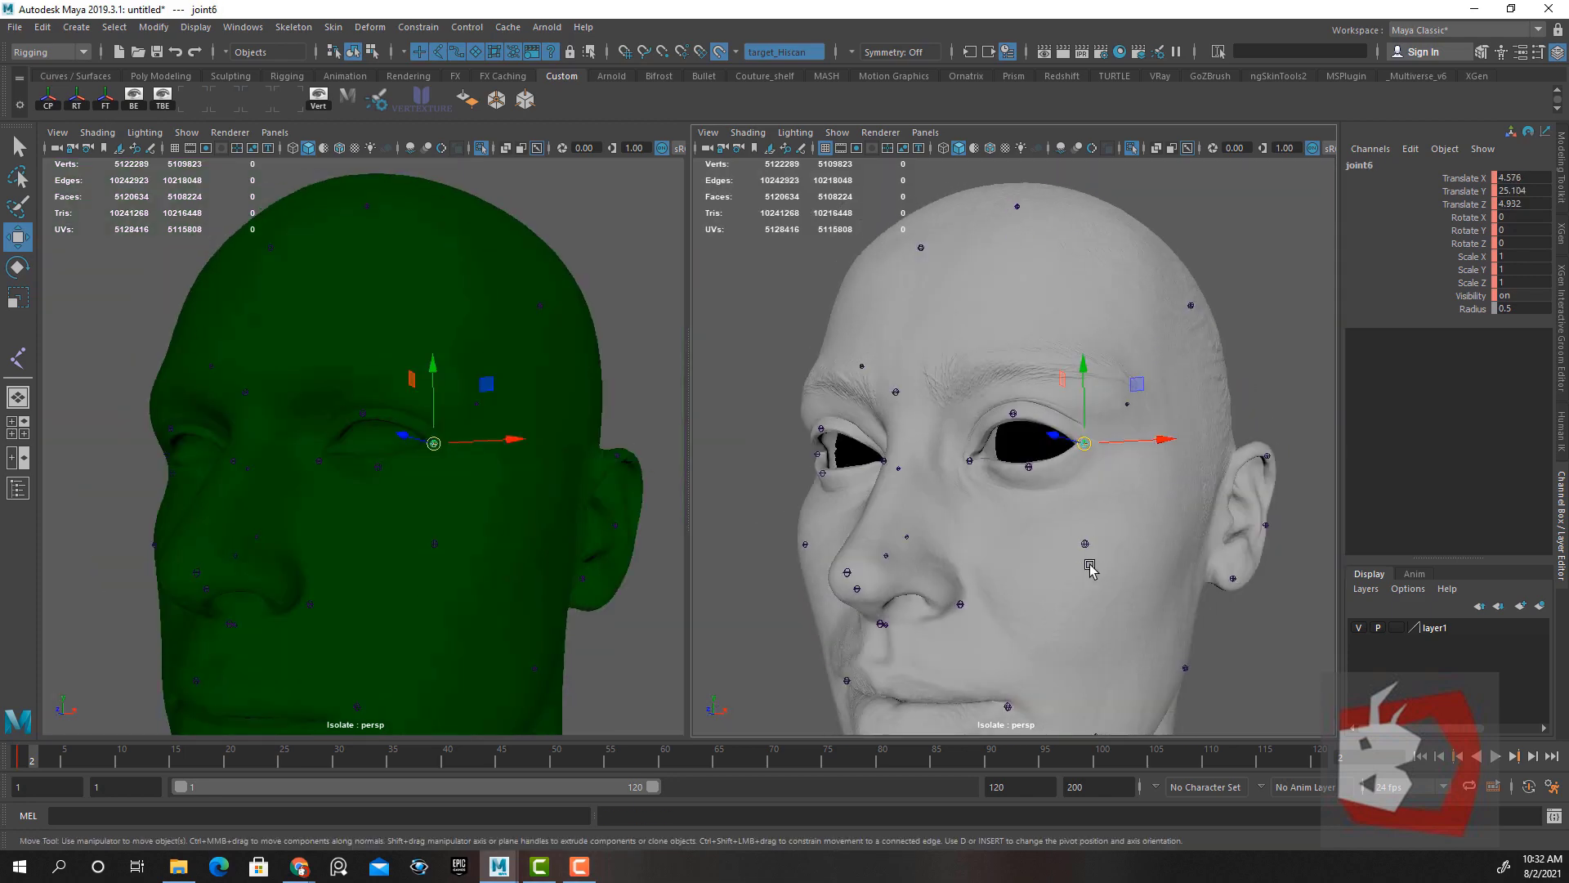
{"action": "left_click", "coordinate": [1089, 546]}
{"action": "middle_click_drag", "start_coordinate": [990, 588], "coordinate": [985, 595]}
Match the joint at the left corner of the mouth to the scan's lip corner
{"action": "left_click_drag", "start_coordinate": [778, 572], "coordinate": [1269, 543], "text": "alt"}
{"action": "left_click", "coordinate": [916, 524]}
{"action": "scroll", "coordinate": [1118, 438], "scroll_direction": "up", "scroll_amount": 5}
{"action": "left_click", "coordinate": [1034, 418]}
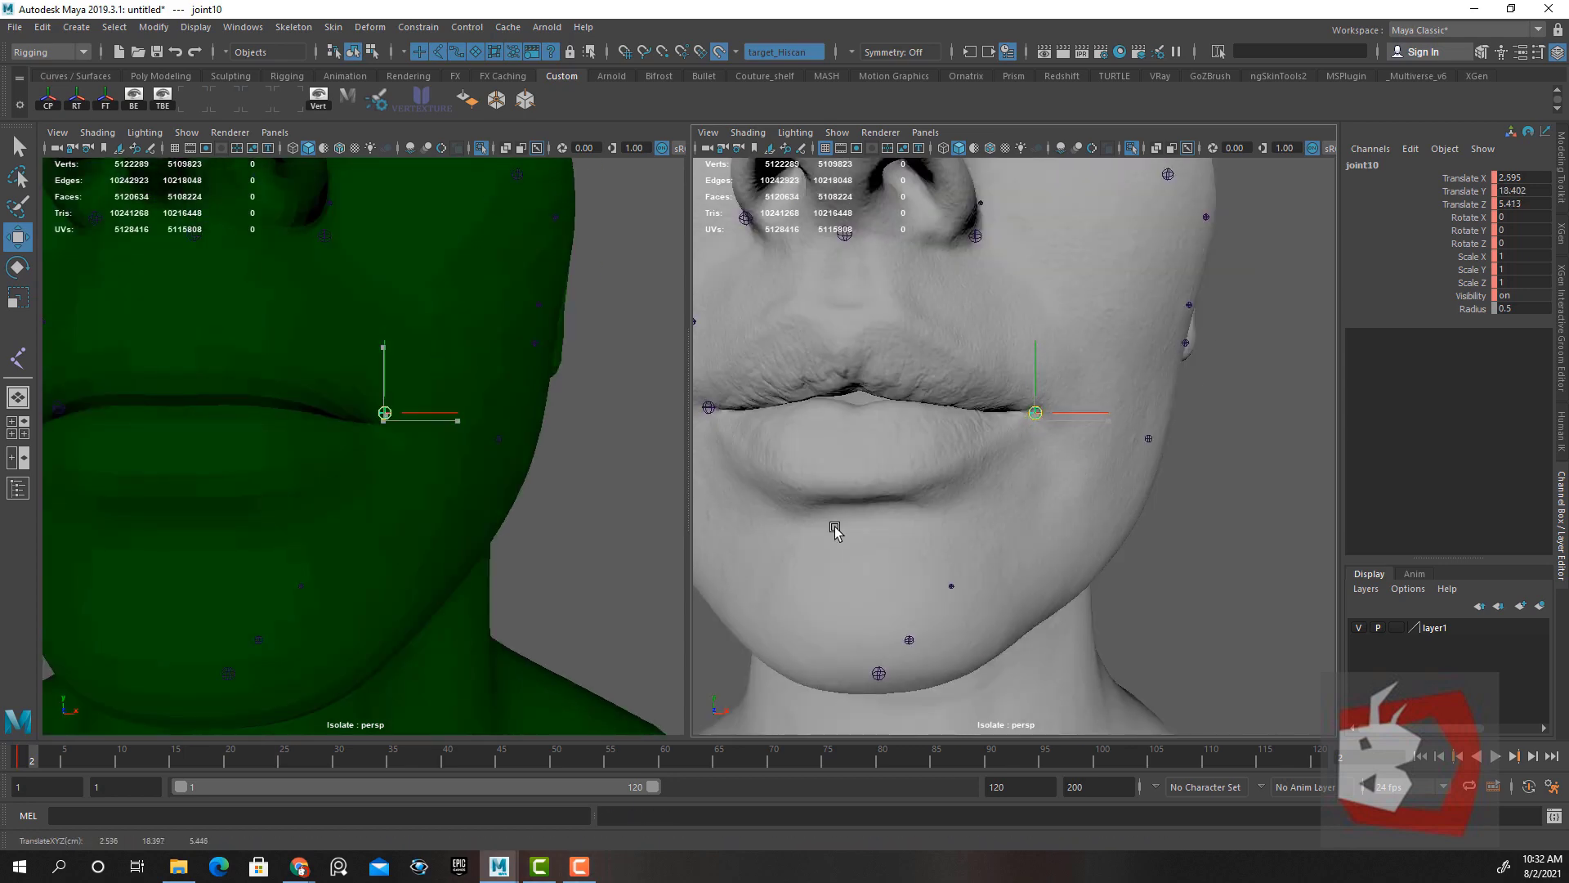
Inspect the placement of the matched joints on the scan from all around the head
{"action": "scroll", "coordinate": [835, 532], "scroll_direction": "down", "scroll_amount": 5}
{"action": "left_click_drag", "start_coordinate": [835, 531], "coordinate": [1177, 352], "text": "alt"}
{"action": "scroll", "coordinate": [1183, 225], "scroll_direction": "down", "scroll_amount": 2}
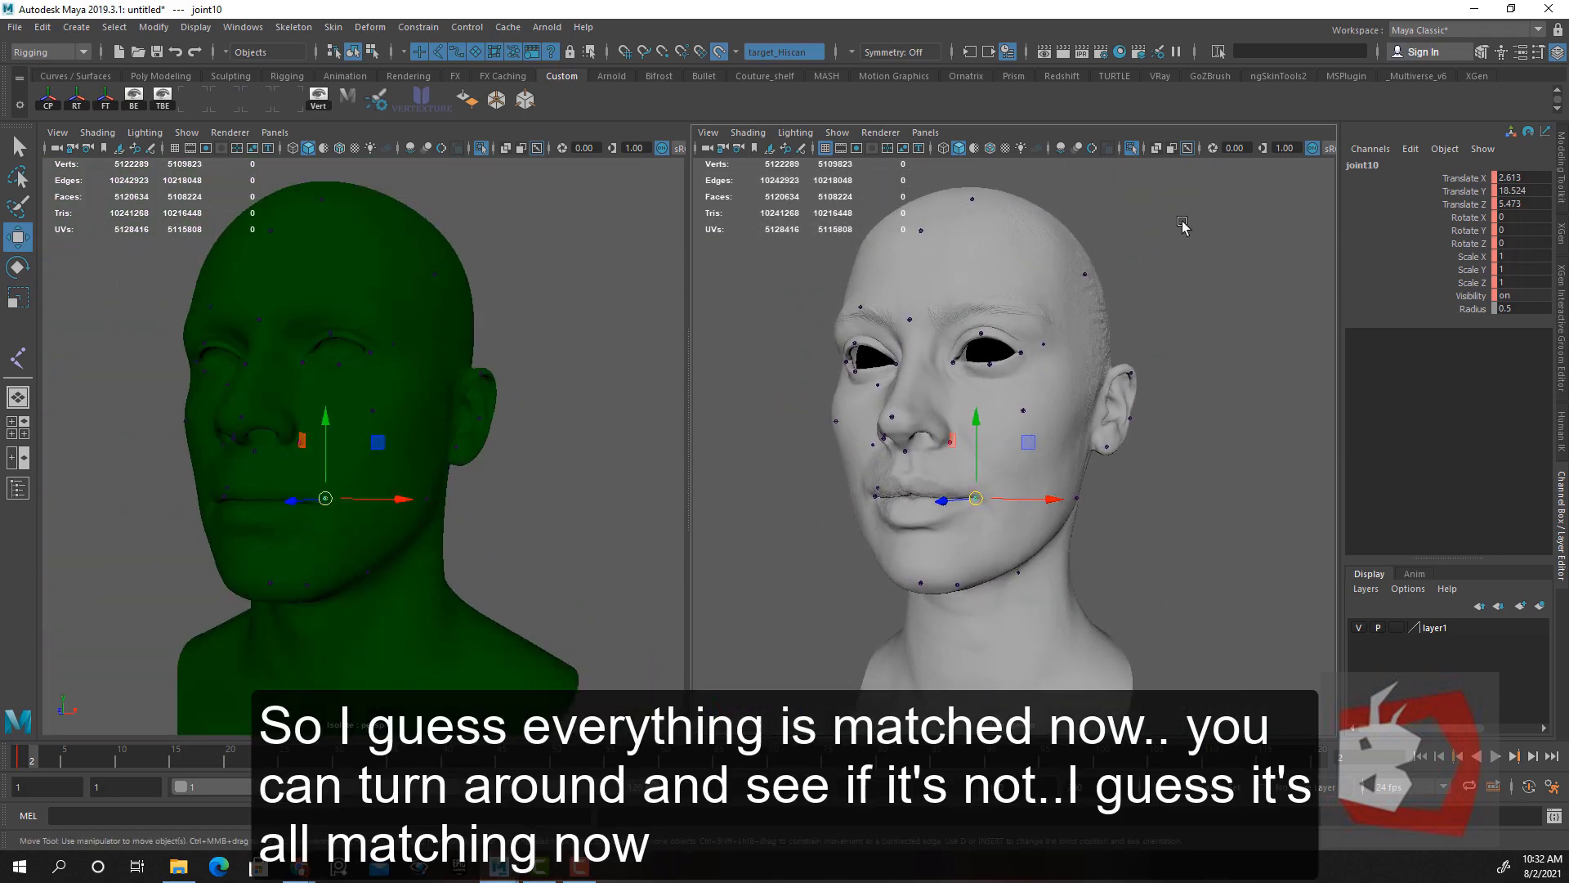
{"action": "left_click_drag", "start_coordinate": [1046, 426], "coordinate": [1177, 515], "text": "alt"}
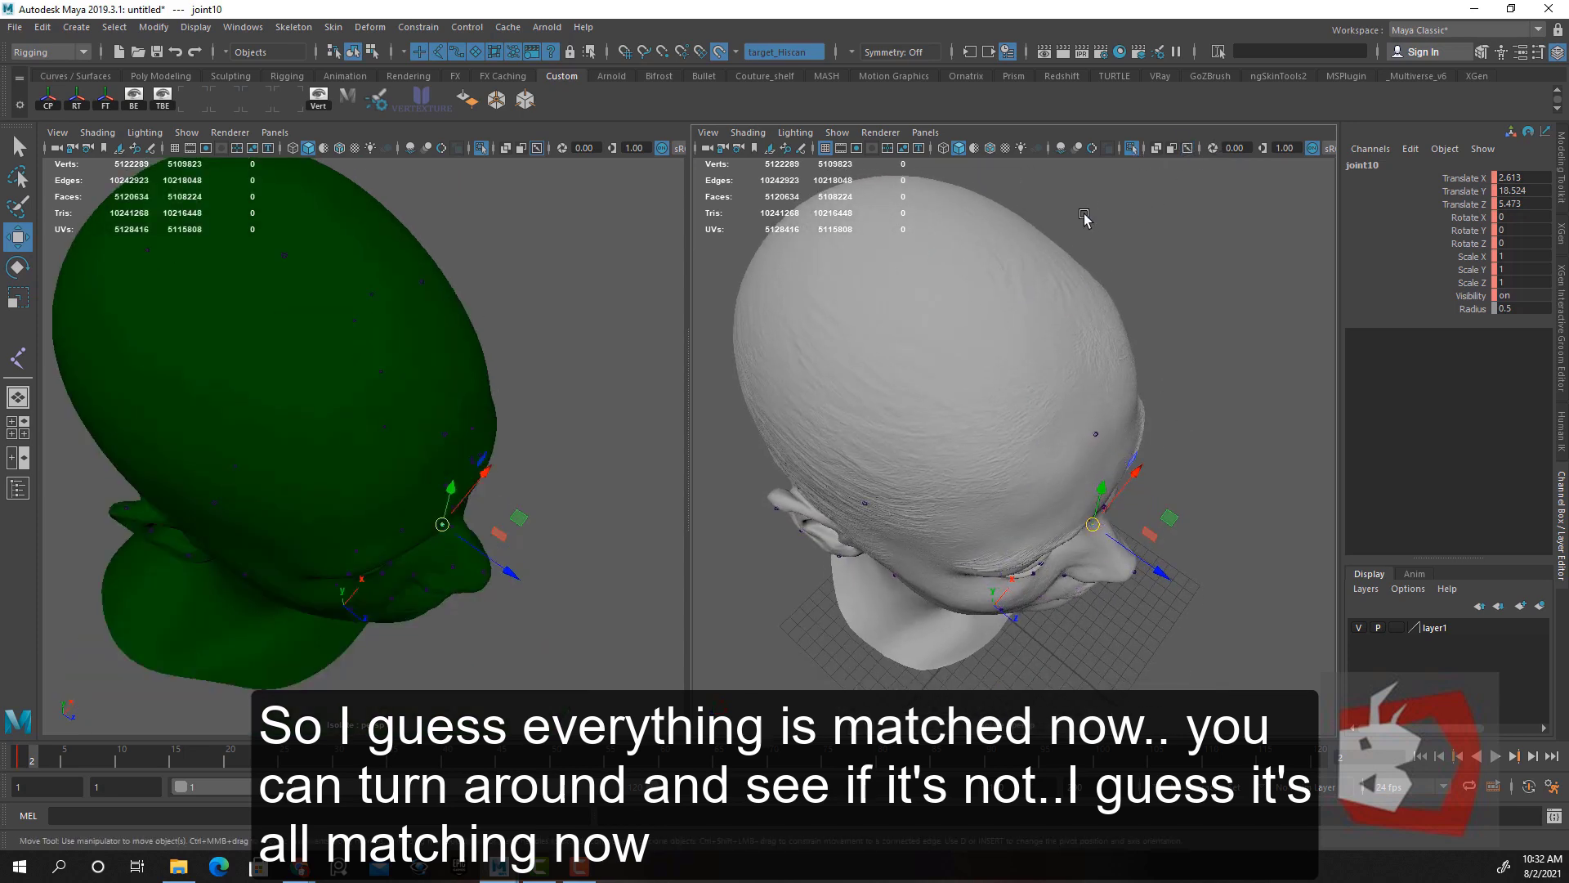
{"action": "left_click_drag", "start_coordinate": [1208, 353], "coordinate": [1067, 250], "text": "alt"}
{"action": "mouse_move", "coordinate": [1105, 325]}
{"action": "left_mouse_down", "text": "alt"}
{"action": "mouse_move", "coordinate": [1009, 339]}
{"action": "mouse_move", "coordinate": [1136, 413]}
{"action": "mouse_move", "coordinate": [1060, 415]}
{"action": "mouse_move", "coordinate": [1114, 452]}
{"action": "mouse_move", "coordinate": [1106, 518]}
{"action": "mouse_move", "coordinate": [1062, 540]}
{"action": "mouse_move", "coordinate": [944, 491]}
{"action": "mouse_move", "coordinate": [1117, 441]}
{"action": "mouse_move", "coordinate": [1177, 396]}
{"action": "mouse_move", "coordinate": [1219, 442]}
{"action": "mouse_move", "coordinate": [1184, 427]}
{"action": "mouse_move", "coordinate": [1188, 464]}
{"action": "mouse_move", "coordinate": [1174, 417]}
{"action": "mouse_move", "coordinate": [1131, 466]}
{"action": "mouse_move", "coordinate": [1174, 389]}
{"action": "mouse_move", "coordinate": [1107, 340]}
{"action": "left_mouse_up", "text": "alt"}
{"action": "key", "text": "q"}
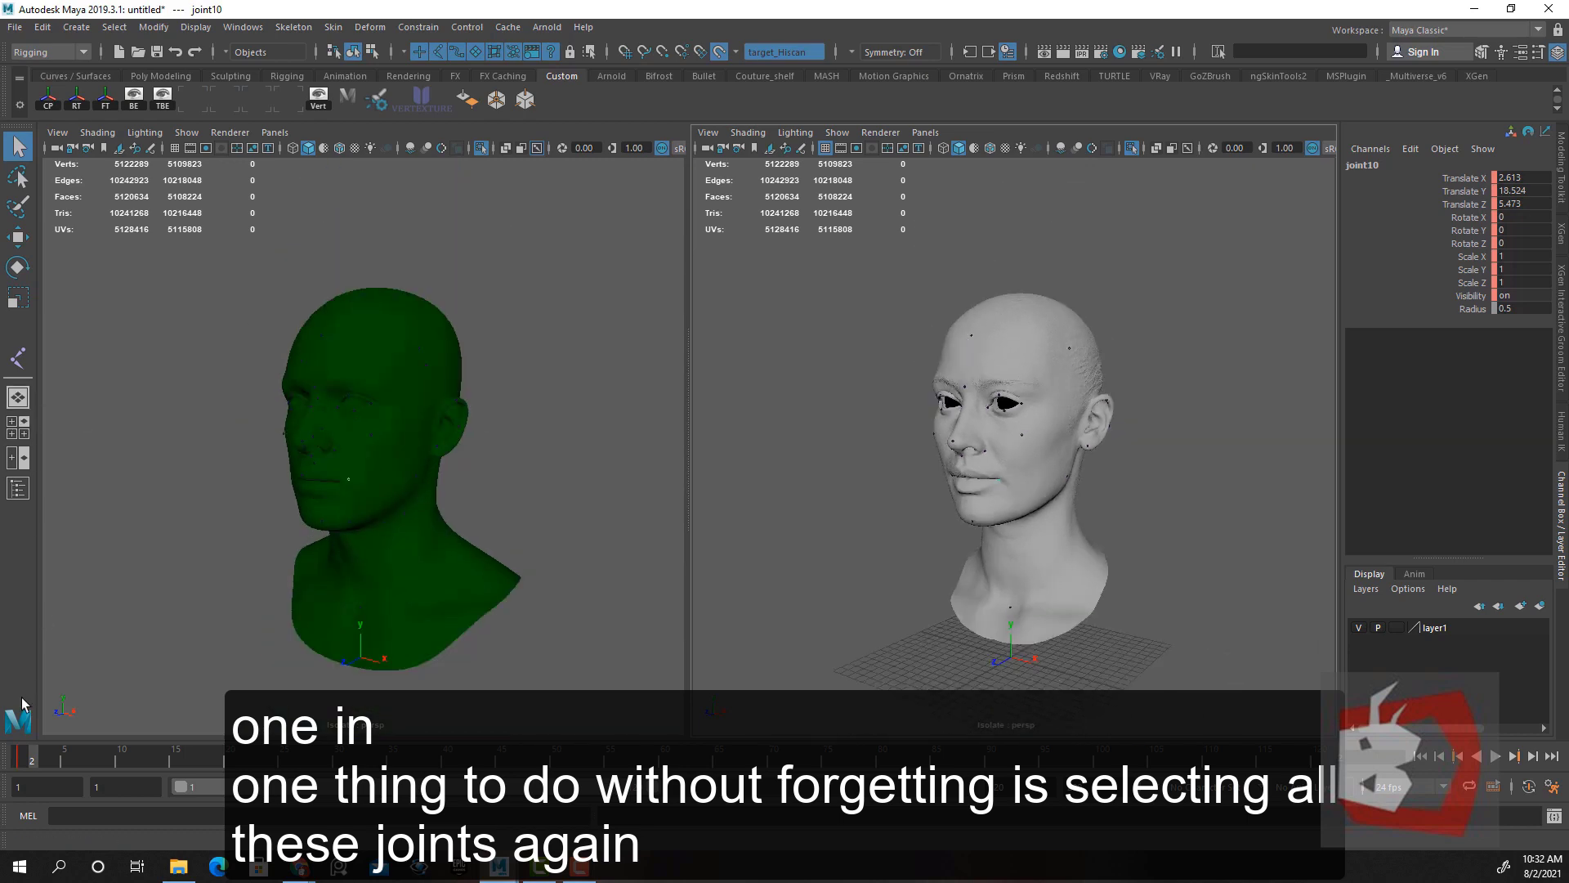
Select all the joints under the jnts group and set a keyframe on them at frame 2
{"action": "mouse_move", "coordinate": [515, 863]}
{"action": "left_click", "coordinate": [18, 488]}
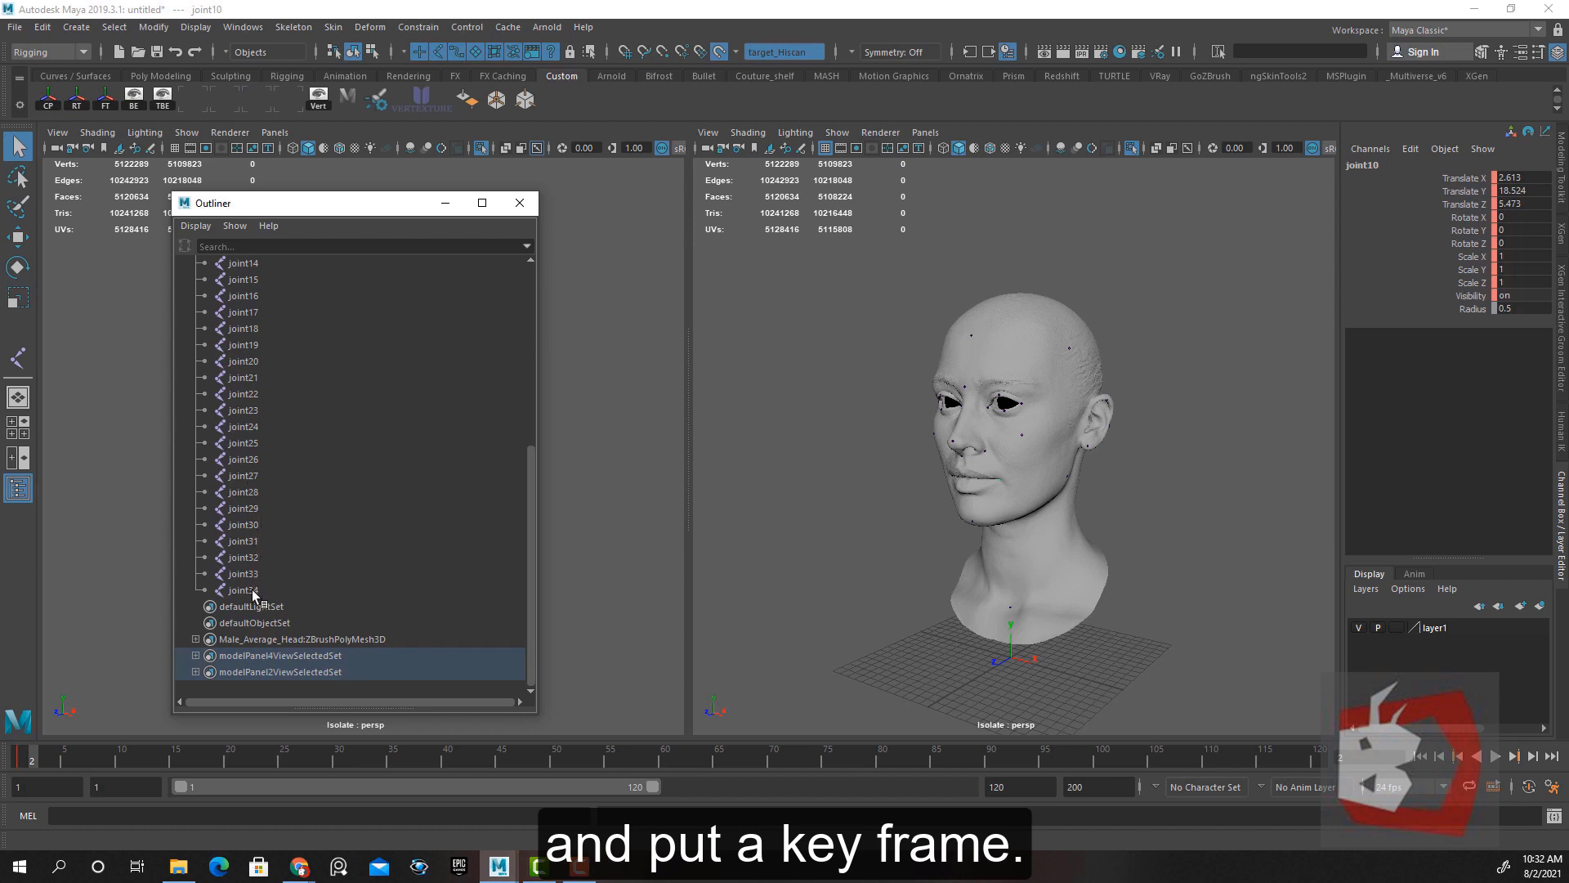
{"action": "scroll", "coordinate": [319, 409], "scroll_direction": "up", "scroll_amount": 7}
{"action": "left_click", "coordinate": [266, 361]}
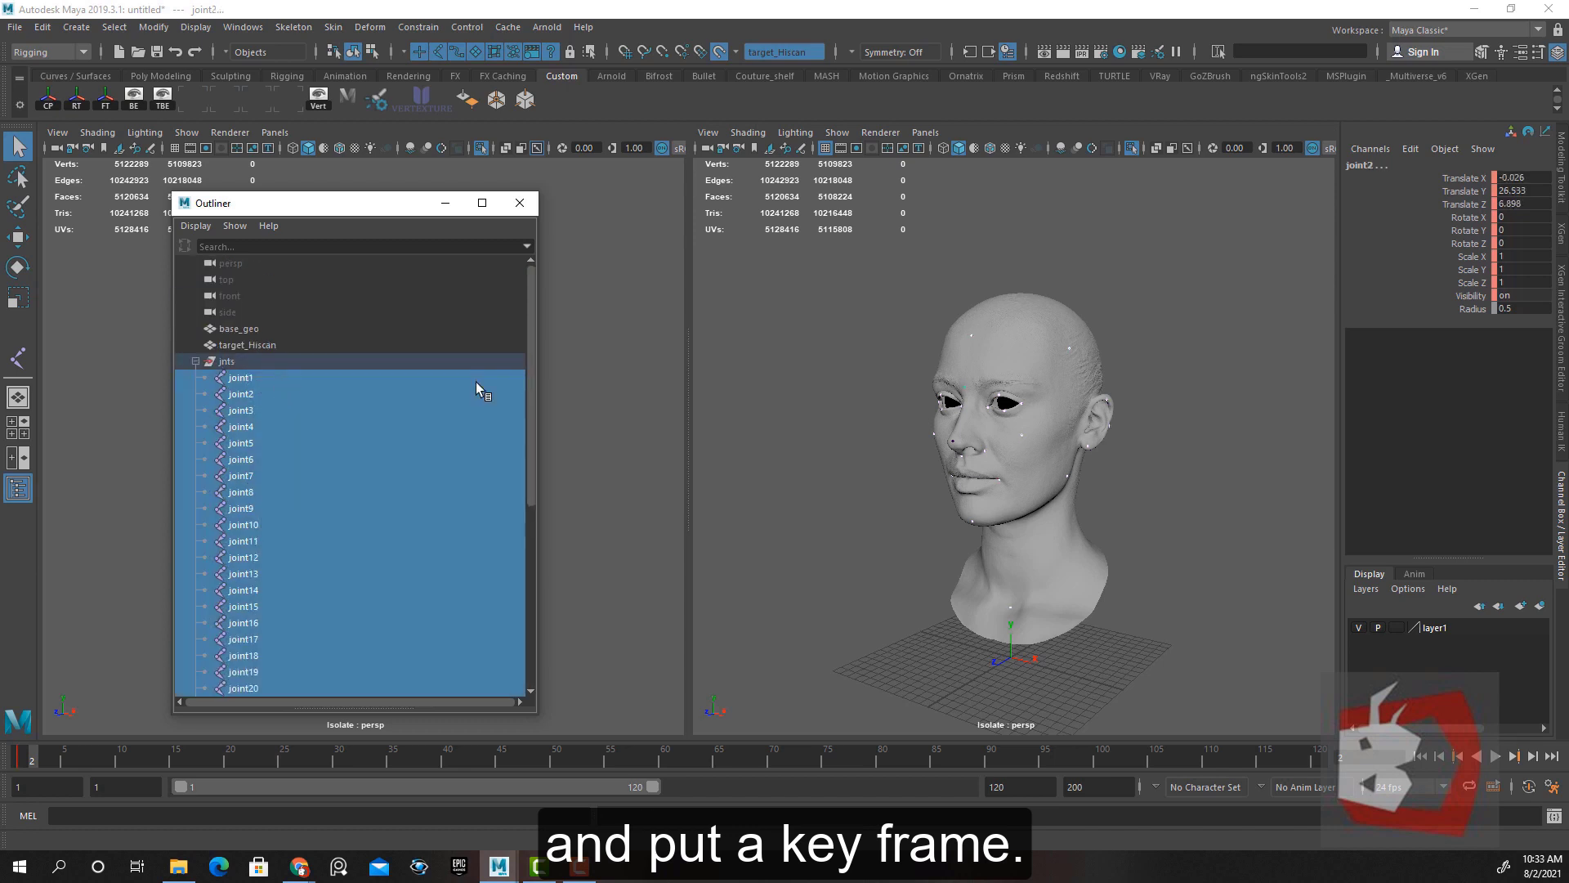
{"action": "left_click_drag", "start_coordinate": [366, 202], "coordinate": [1326, 281]}
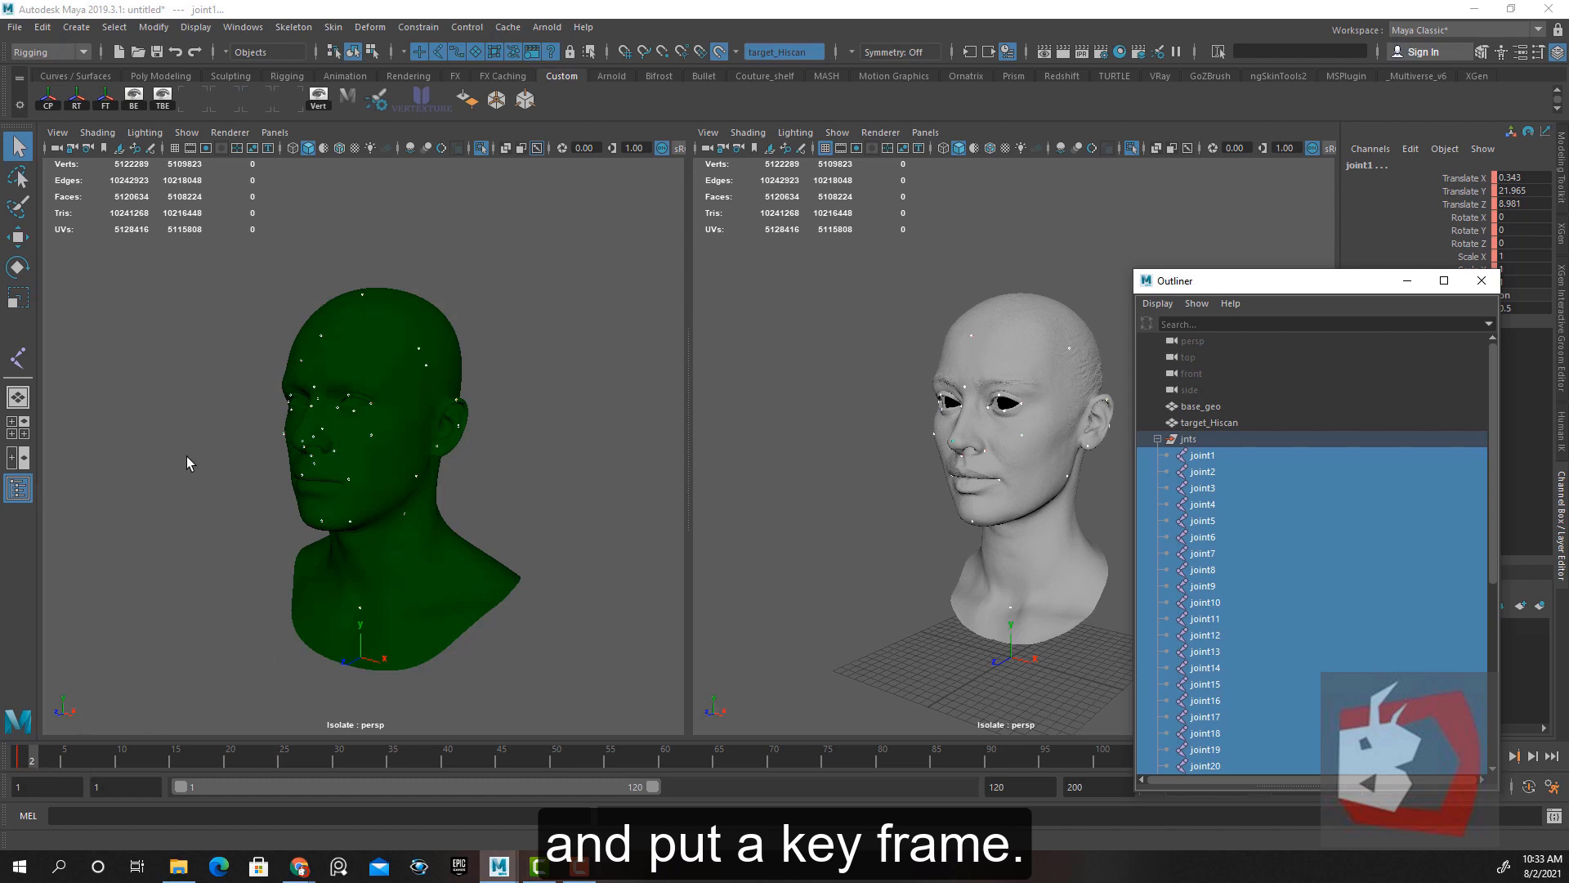
{"action": "left_click_drag", "start_coordinate": [506, 459], "coordinate": [559, 459], "text": "alt"}
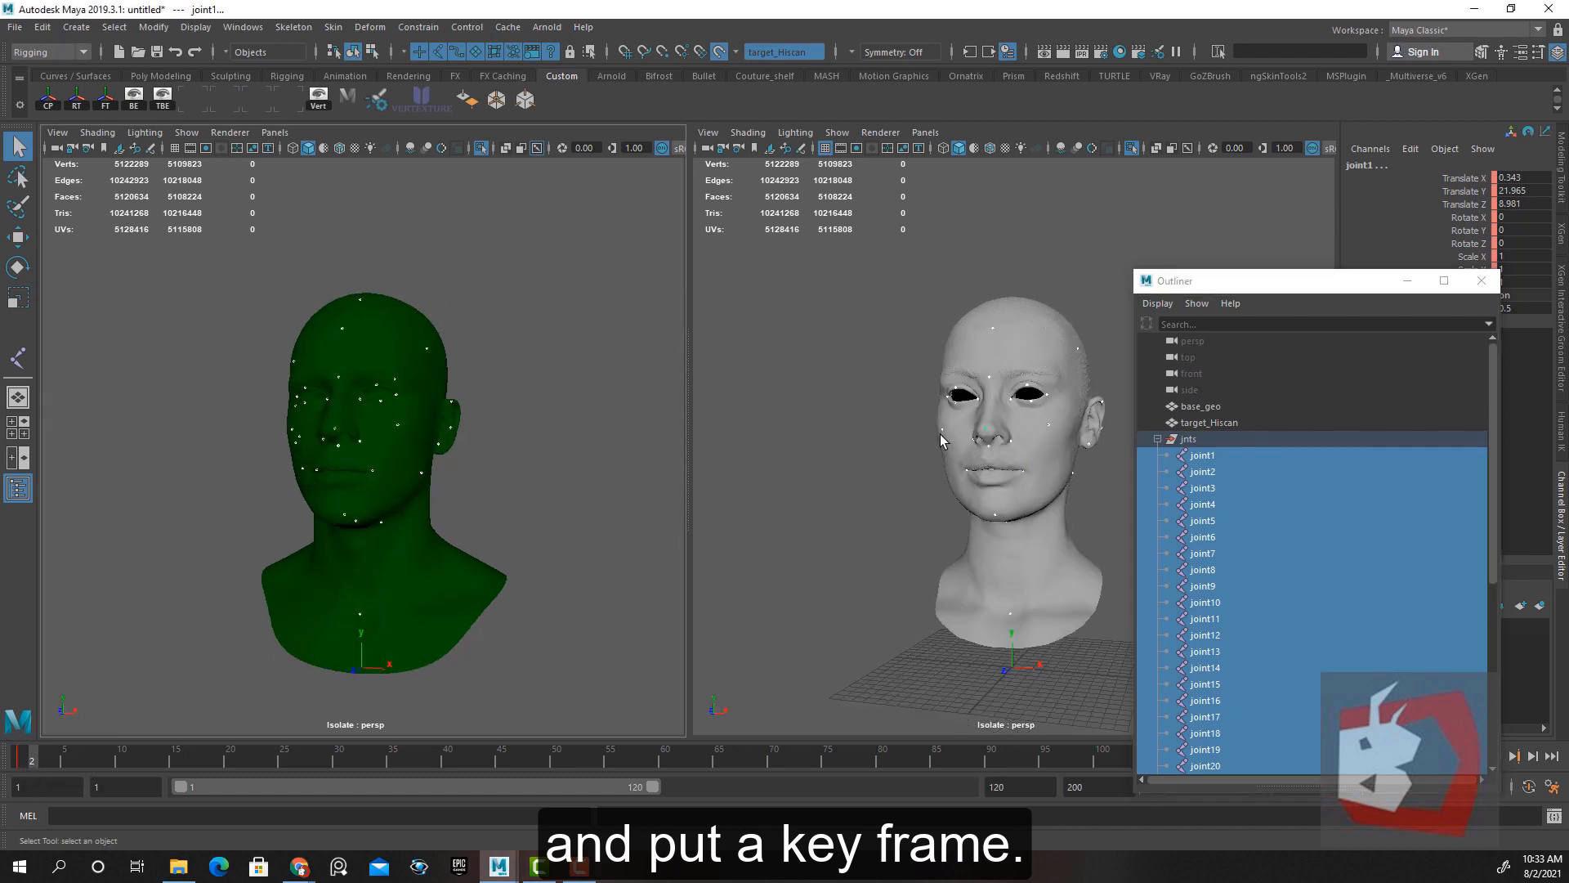
{"action": "left_click_drag", "start_coordinate": [833, 401], "coordinate": [877, 399], "text": "alt"}
{"action": "right_click_drag", "start_coordinate": [876, 399], "coordinate": [904, 455], "text": "alt"}
{"action": "left_click_drag", "start_coordinate": [858, 463], "coordinate": [919, 466], "text": "alt"}
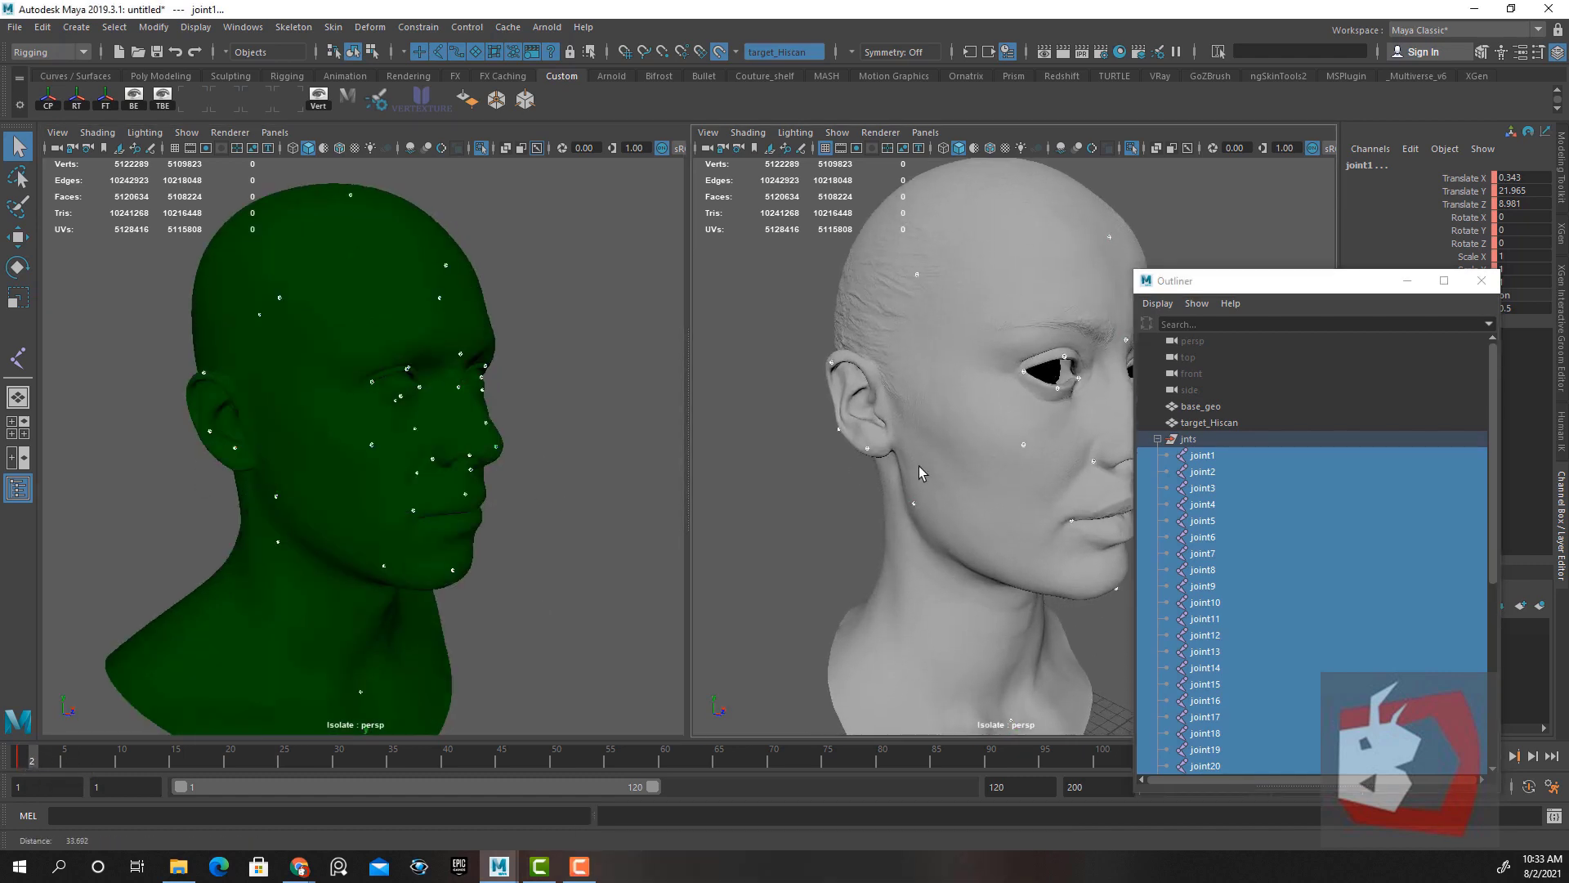
{"action": "left_click_drag", "start_coordinate": [802, 466], "coordinate": [795, 459], "text": "alt"}
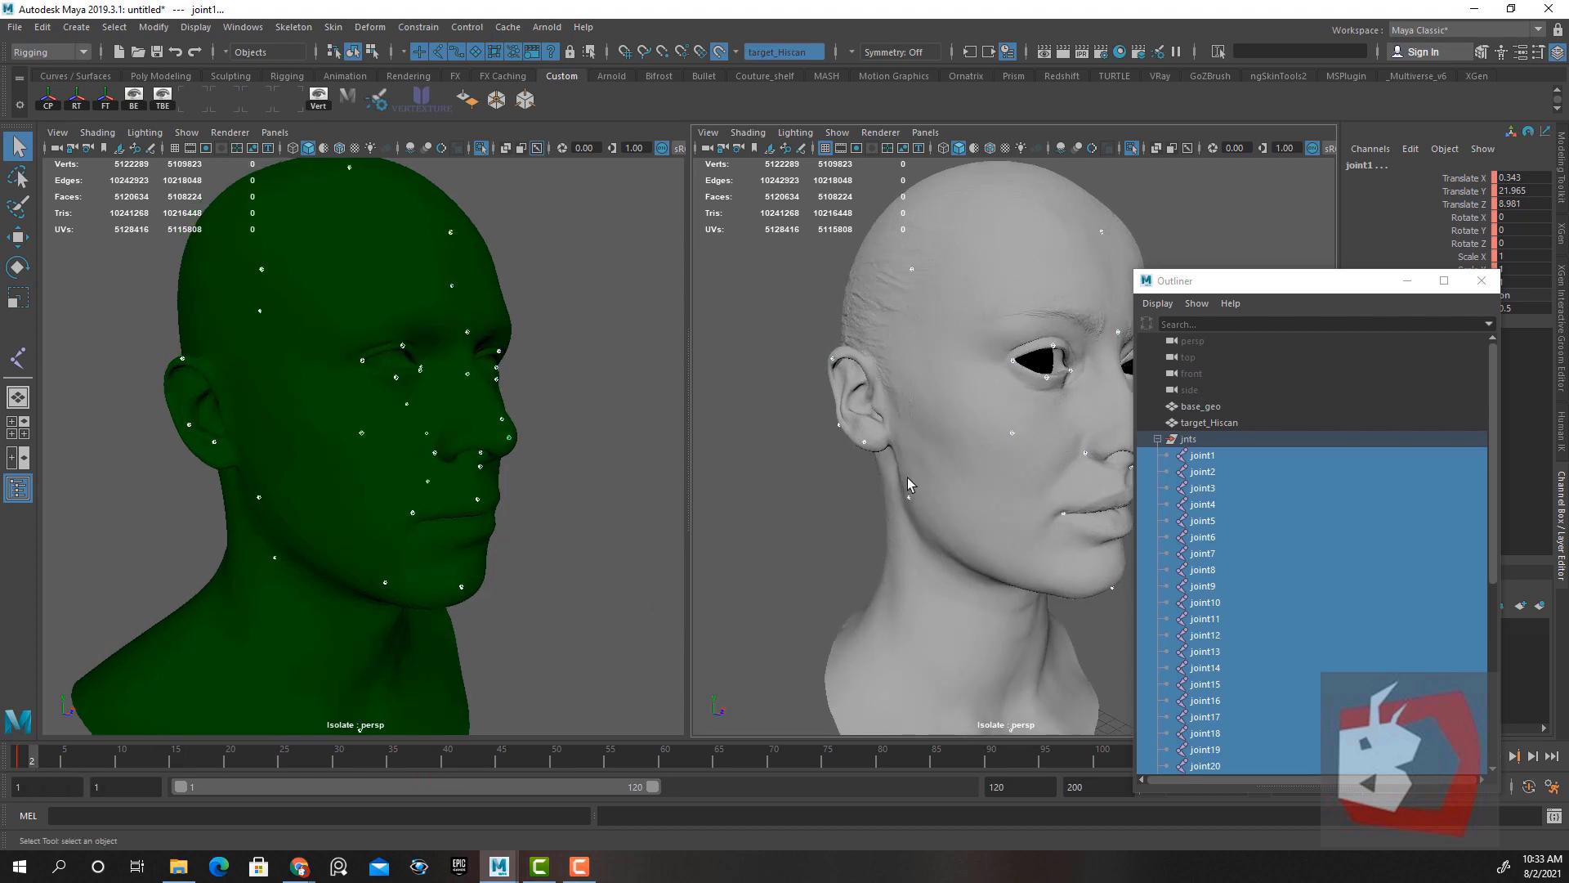
{"action": "left_click_drag", "start_coordinate": [931, 459], "coordinate": [884, 547], "text": "alt"}
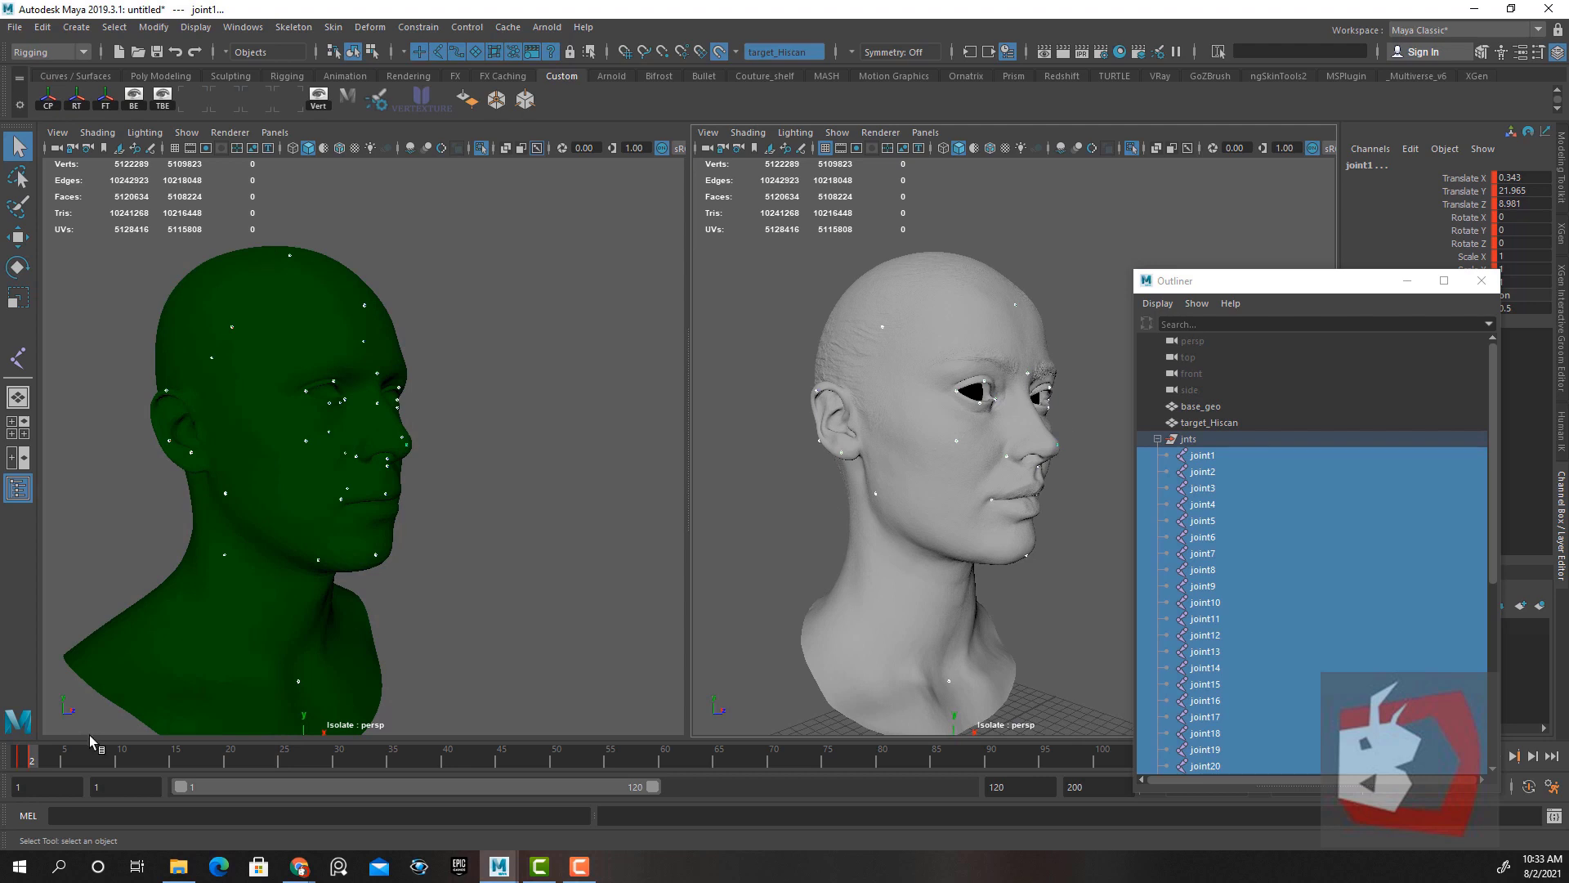
{"action": "left_click", "coordinate": [44, 760]}
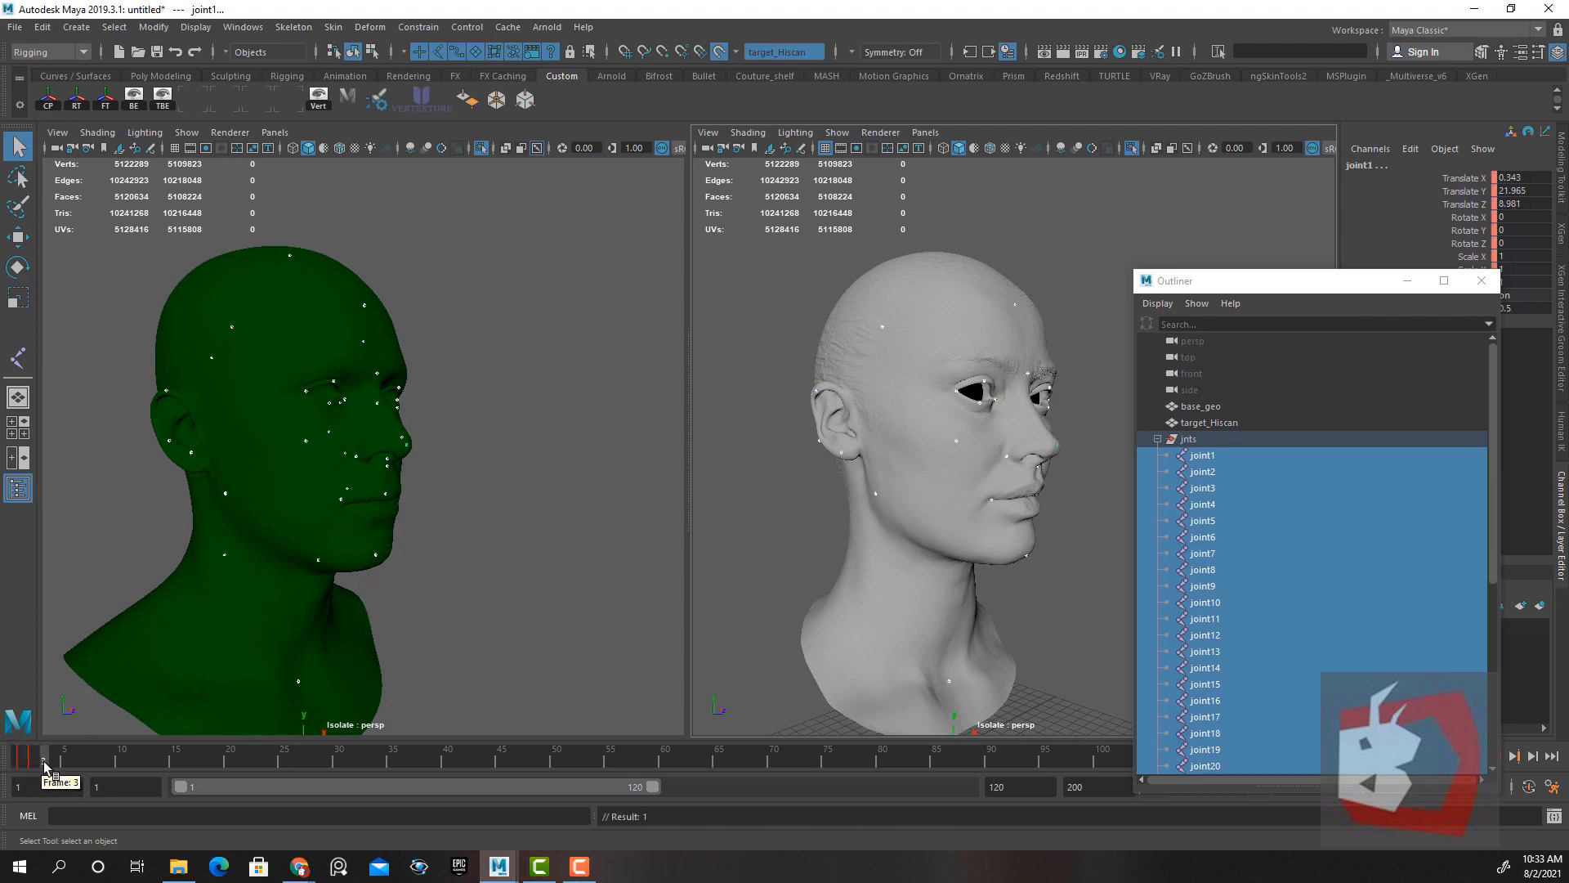
{"action": "mouse_move", "coordinate": [44, 760]}
{"action": "left_mouse_down"}
{"action": "mouse_move", "coordinate": [1, 765]}
{"action": "mouse_move", "coordinate": [74, 758]}
{"action": "mouse_move", "coordinate": [32, 760]}
{"action": "left_mouse_up"}
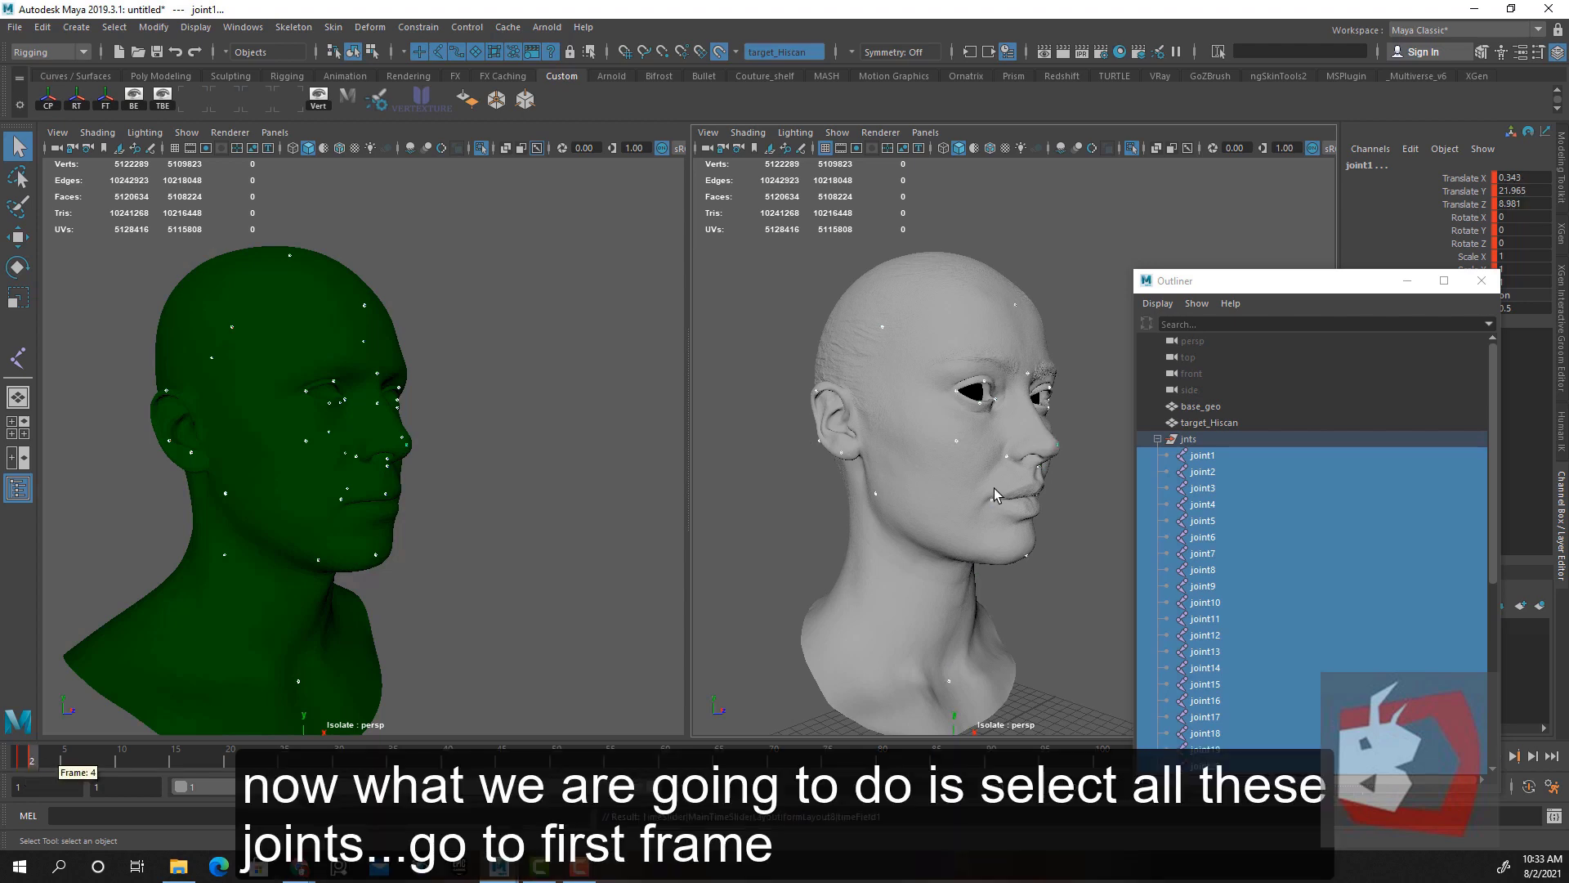
At frame 1, add base_geo to the joint selection and bind the mesh to the joints with Bind Skin
{"action": "left_click_drag", "start_coordinate": [995, 489], "coordinate": [949, 490], "text": "alt"}
{"action": "middle_click", "coordinate": [566, 496]}
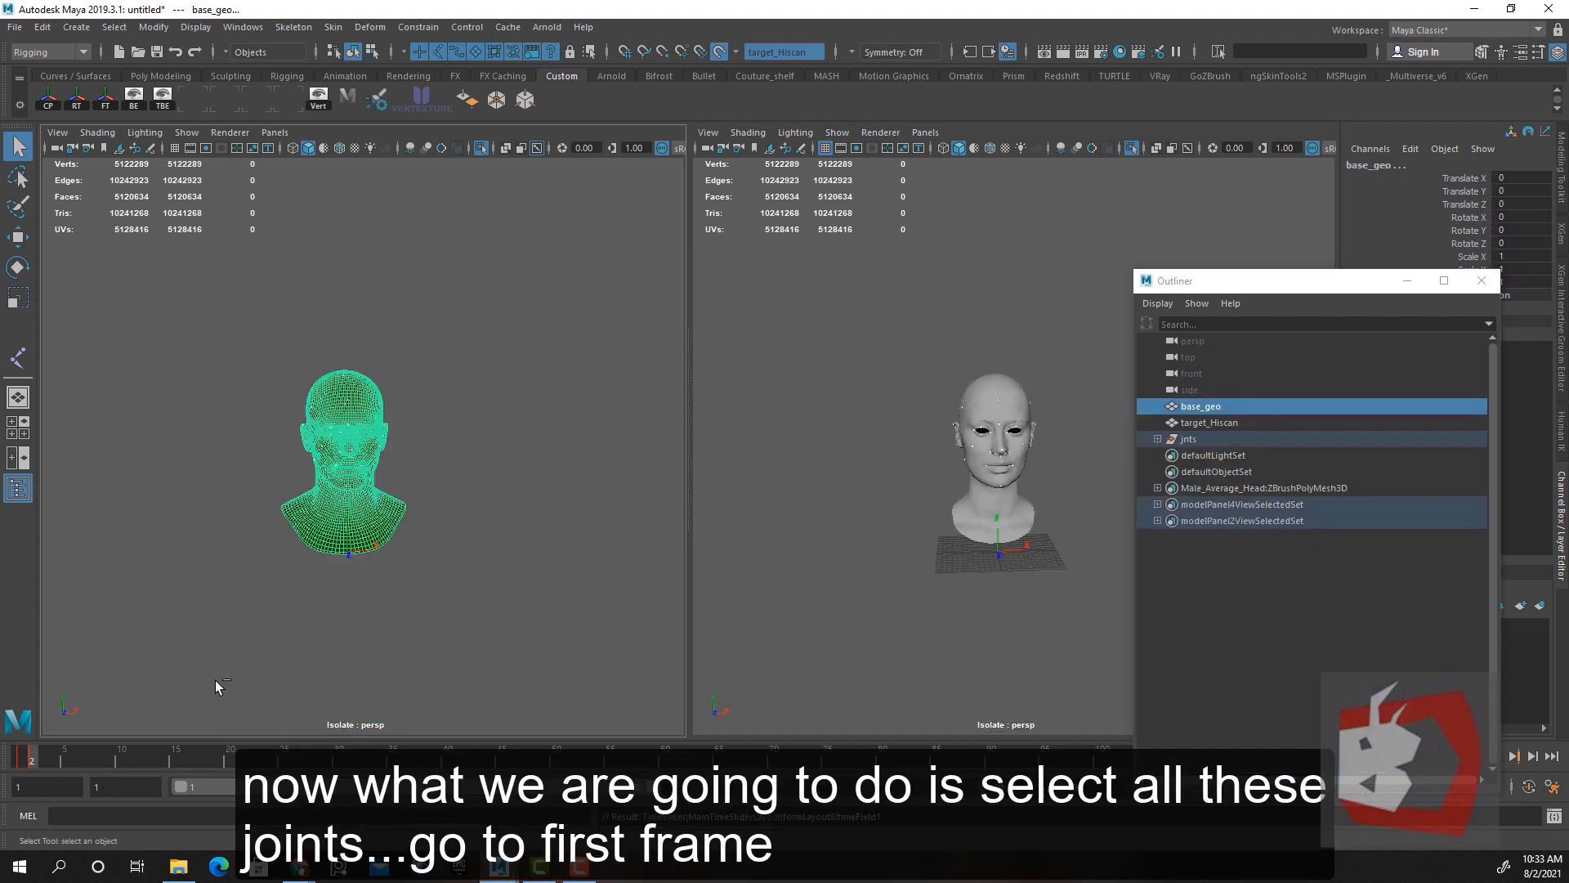
{"action": "key", "text": "ctrl+z"}
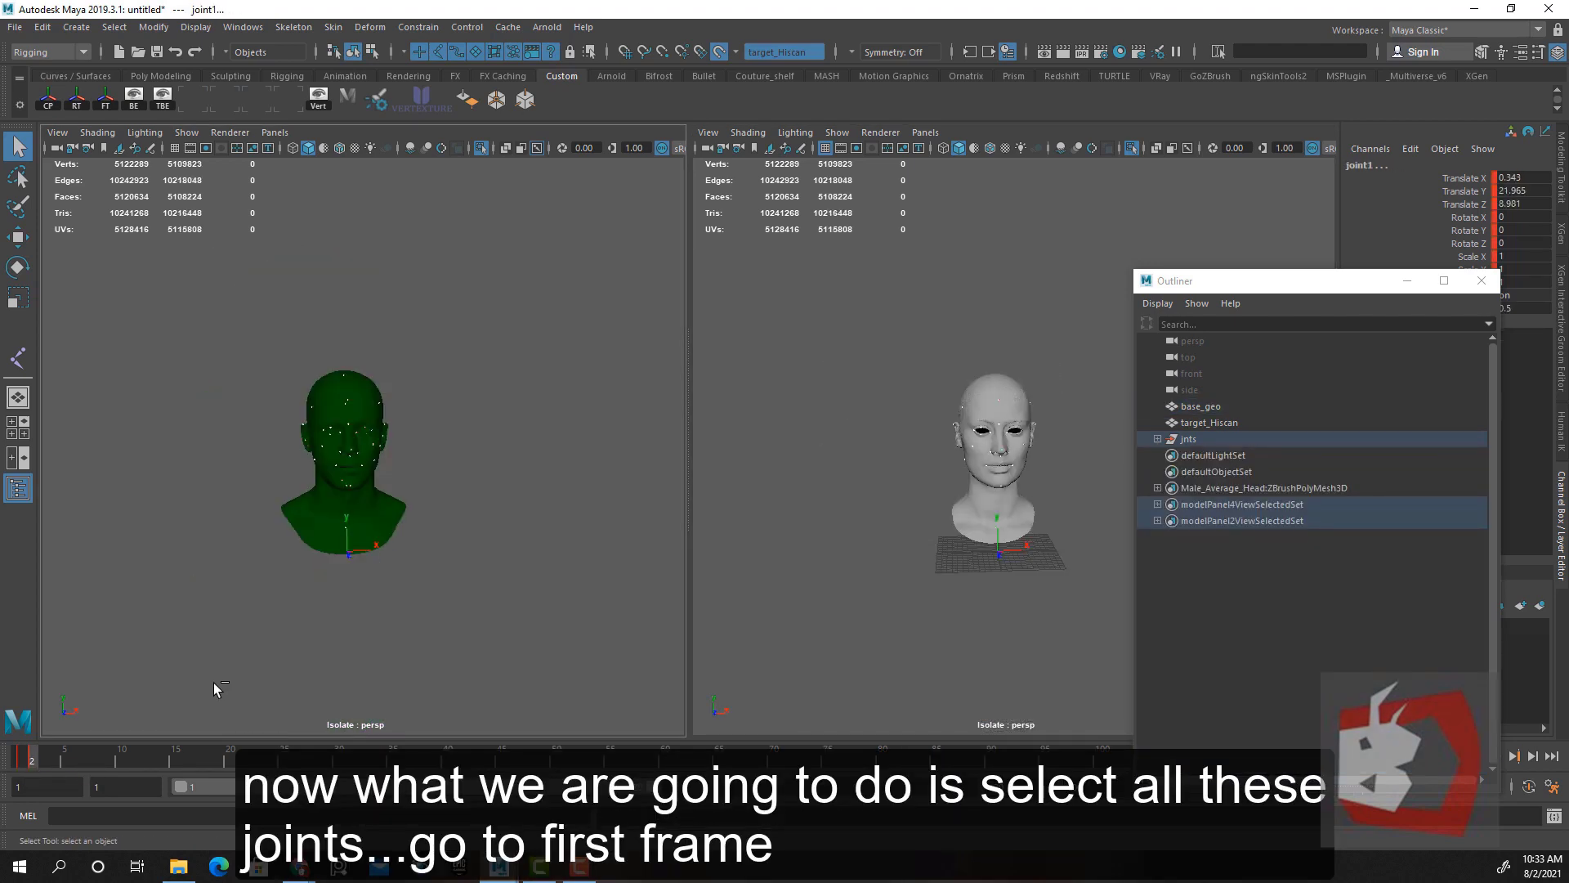
{"action": "left_click", "coordinate": [21, 762]}
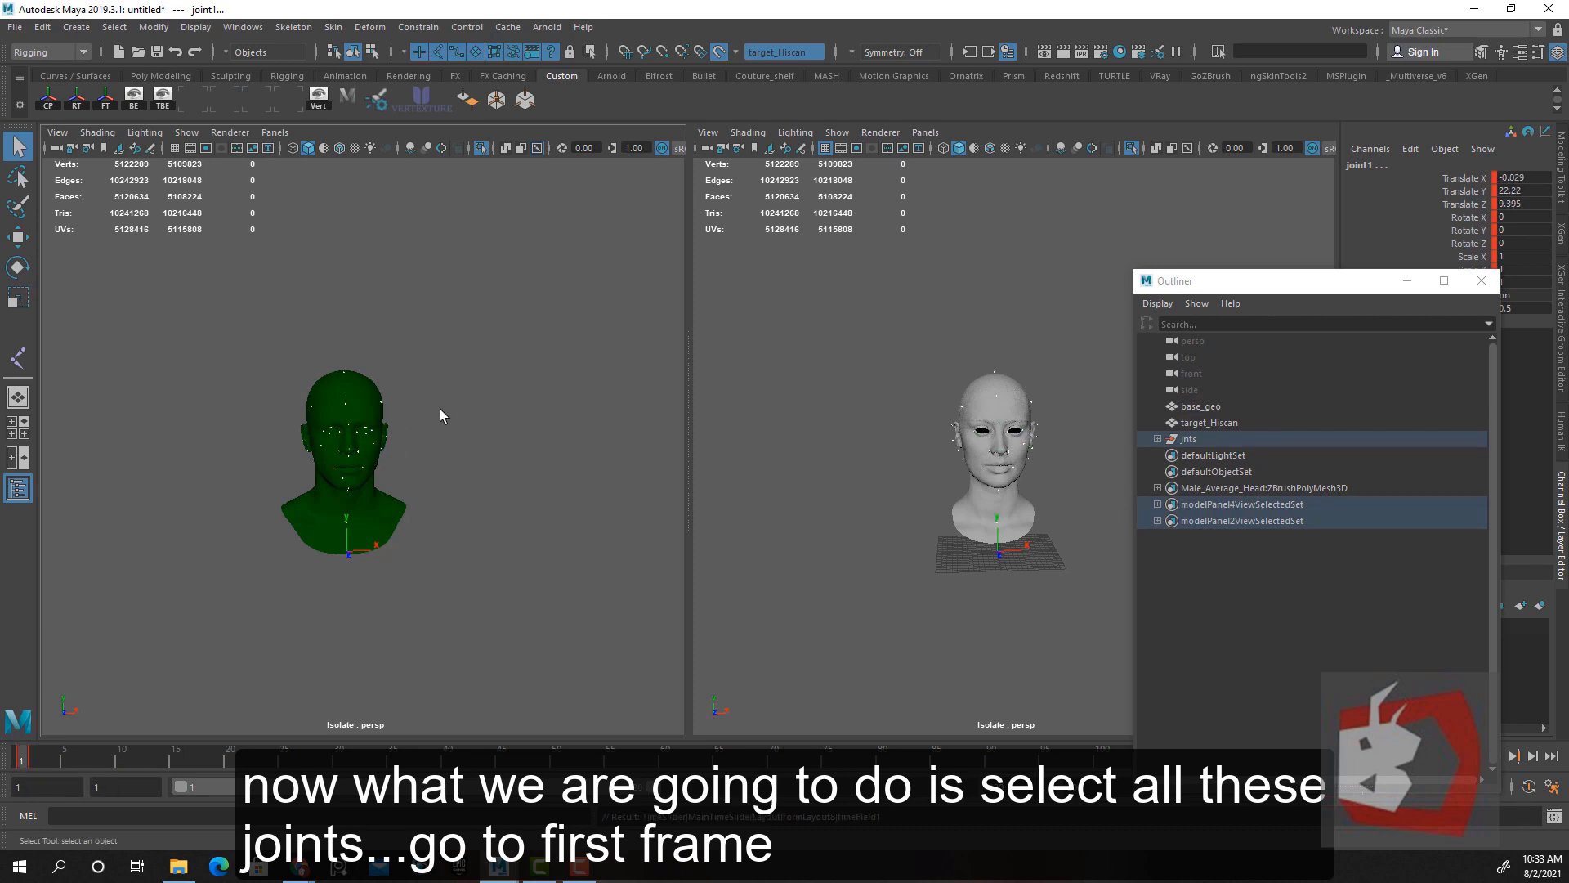
{"action": "left_click", "coordinate": [393, 515], "text": "shift"}
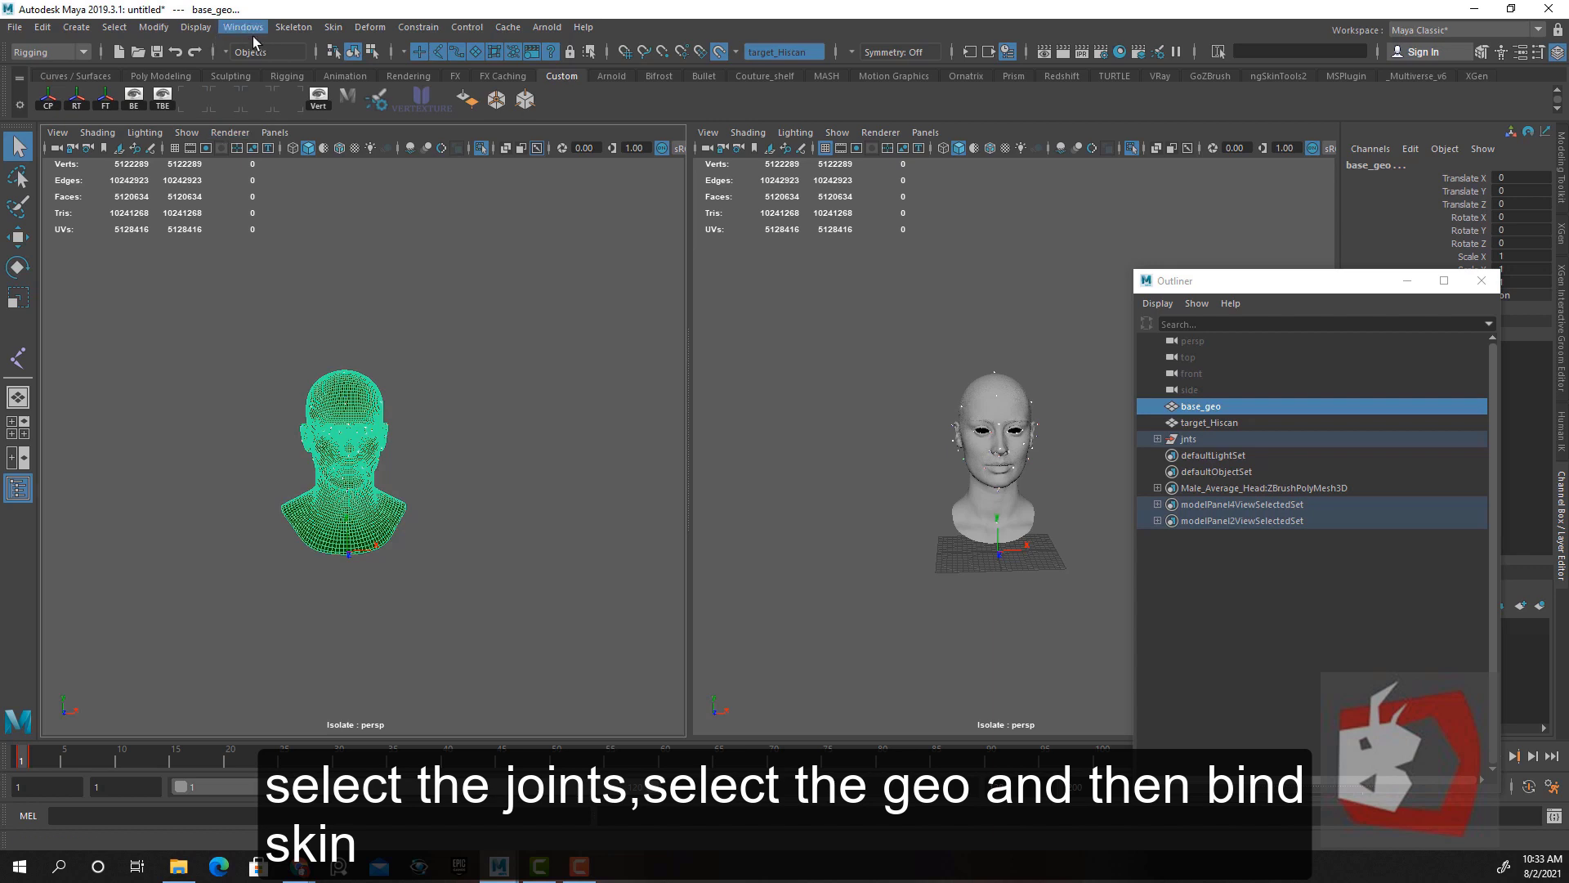
{"action": "left_click", "coordinate": [334, 27]}
{"action": "left_click", "coordinate": [466, 68]}
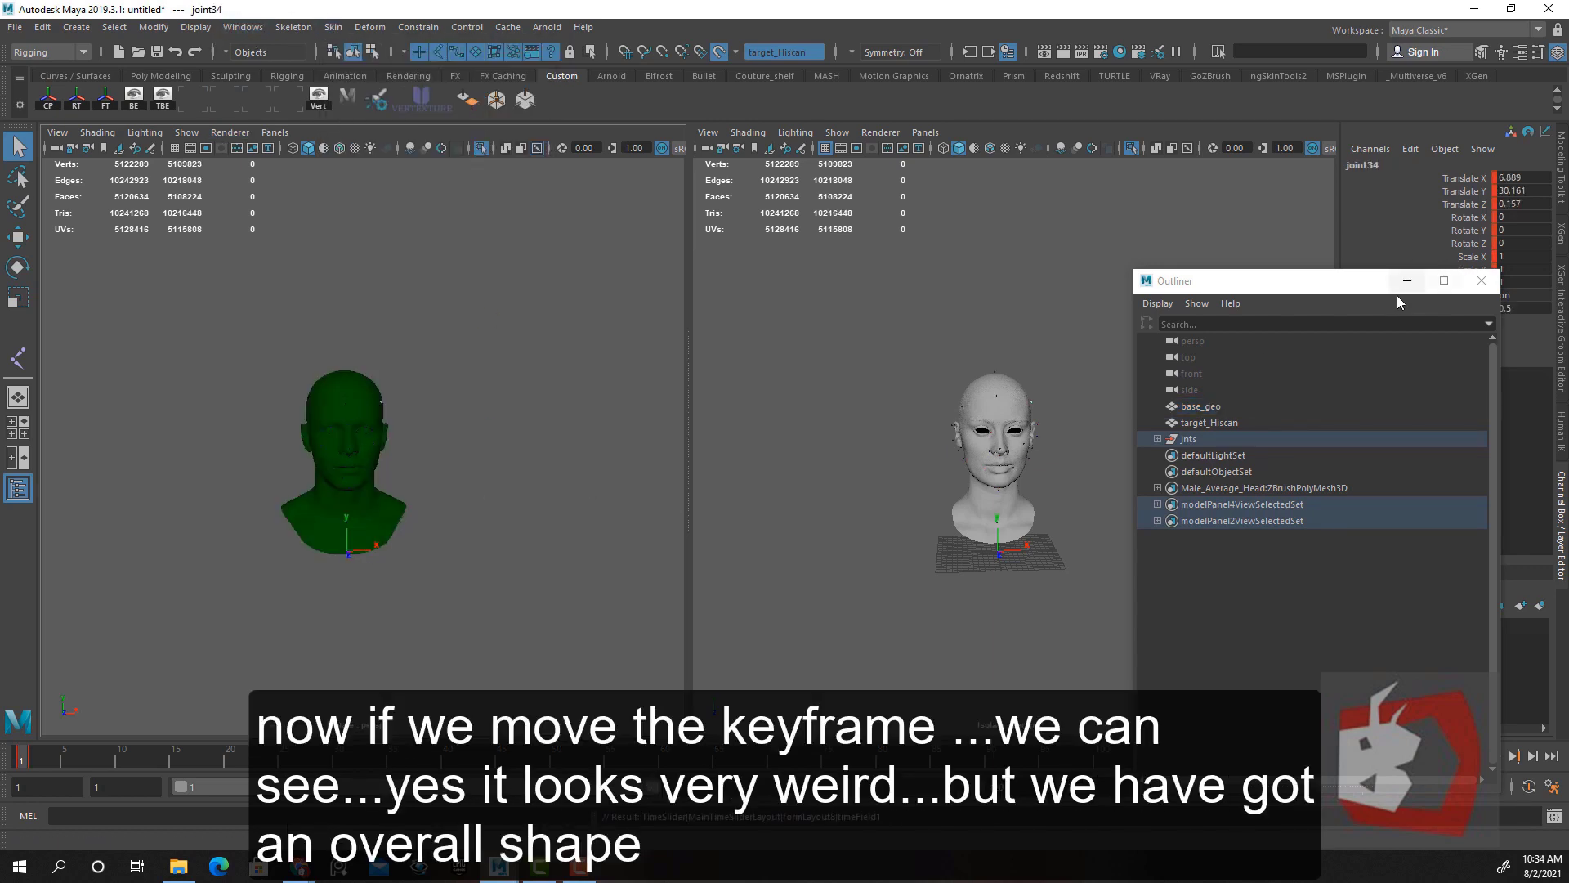
Go to frame 2 and examine how the bound joints reshape the base head compared with the scan
{"action": "left_click", "coordinate": [1481, 280]}
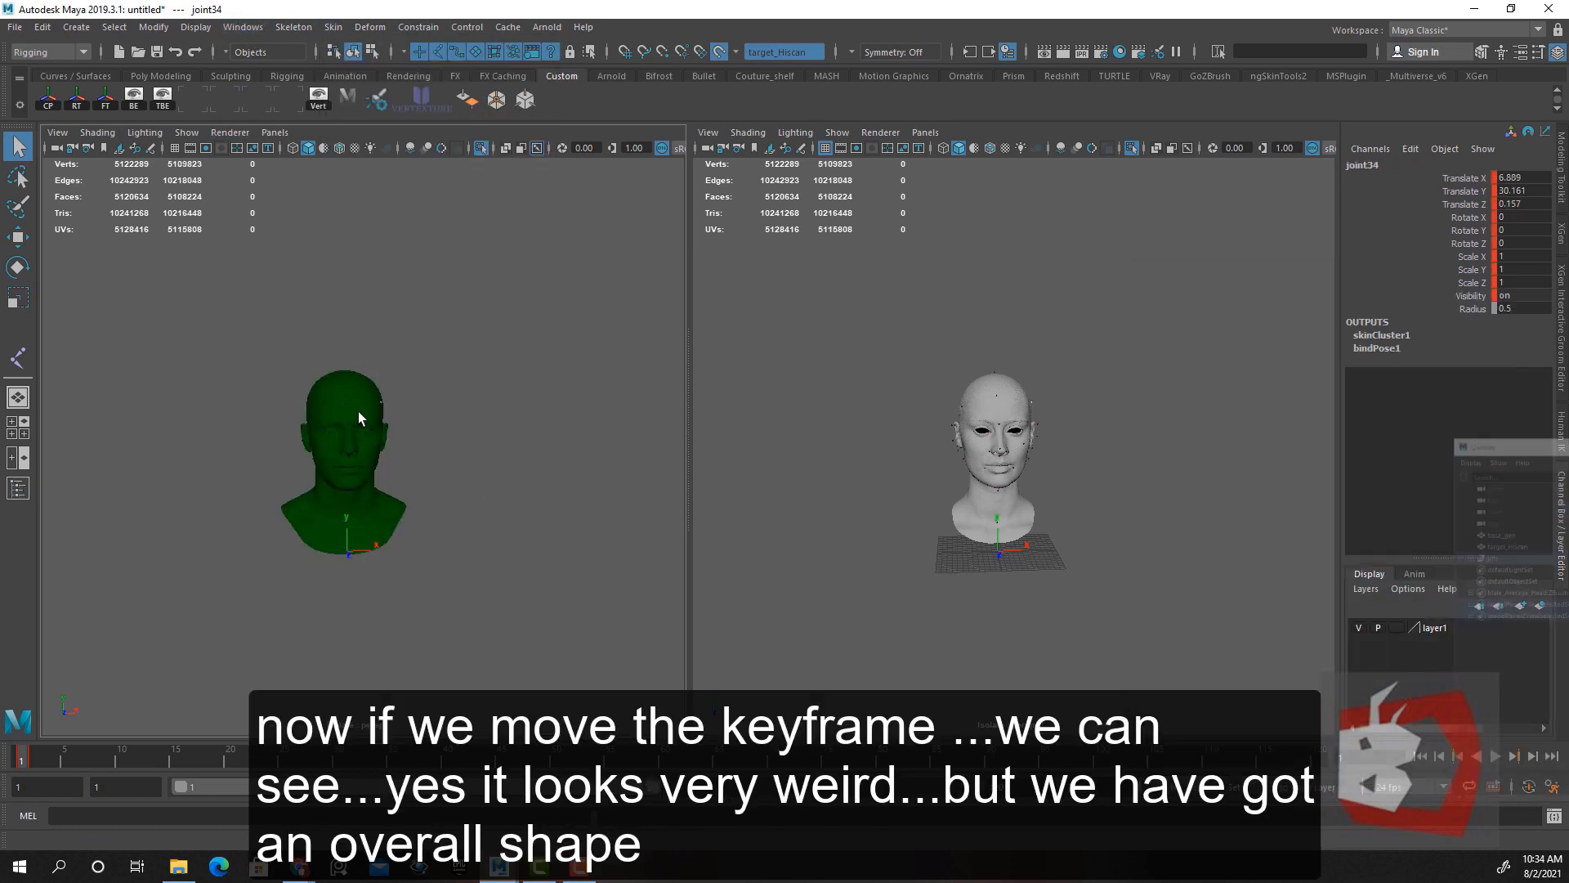
{"action": "left_click", "coordinate": [32, 762]}
{"action": "left_click_drag", "start_coordinate": [326, 482], "coordinate": [379, 467], "text": "alt"}
{"action": "scroll", "coordinate": [379, 468], "scroll_direction": "up", "scroll_amount": 7}
{"action": "middle_click_drag", "start_coordinate": [379, 468], "coordinate": [498, 477], "text": "alt"}
{"action": "scroll", "coordinate": [503, 478], "scroll_direction": "up", "scroll_amount": 3}
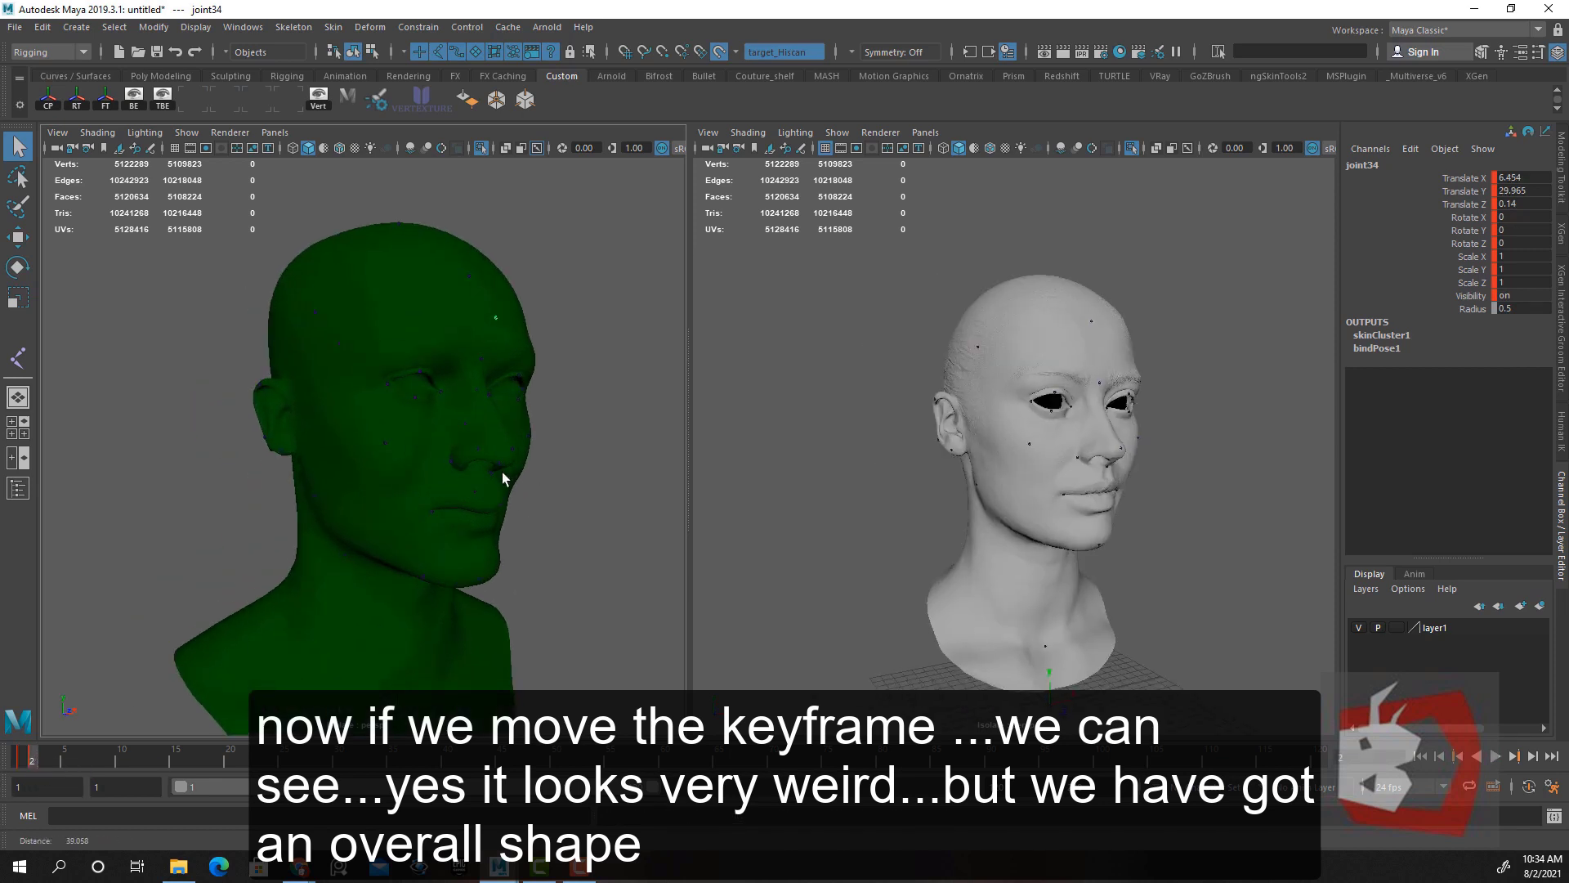
{"action": "left_click_drag", "start_coordinate": [503, 478], "coordinate": [410, 455], "text": "alt"}
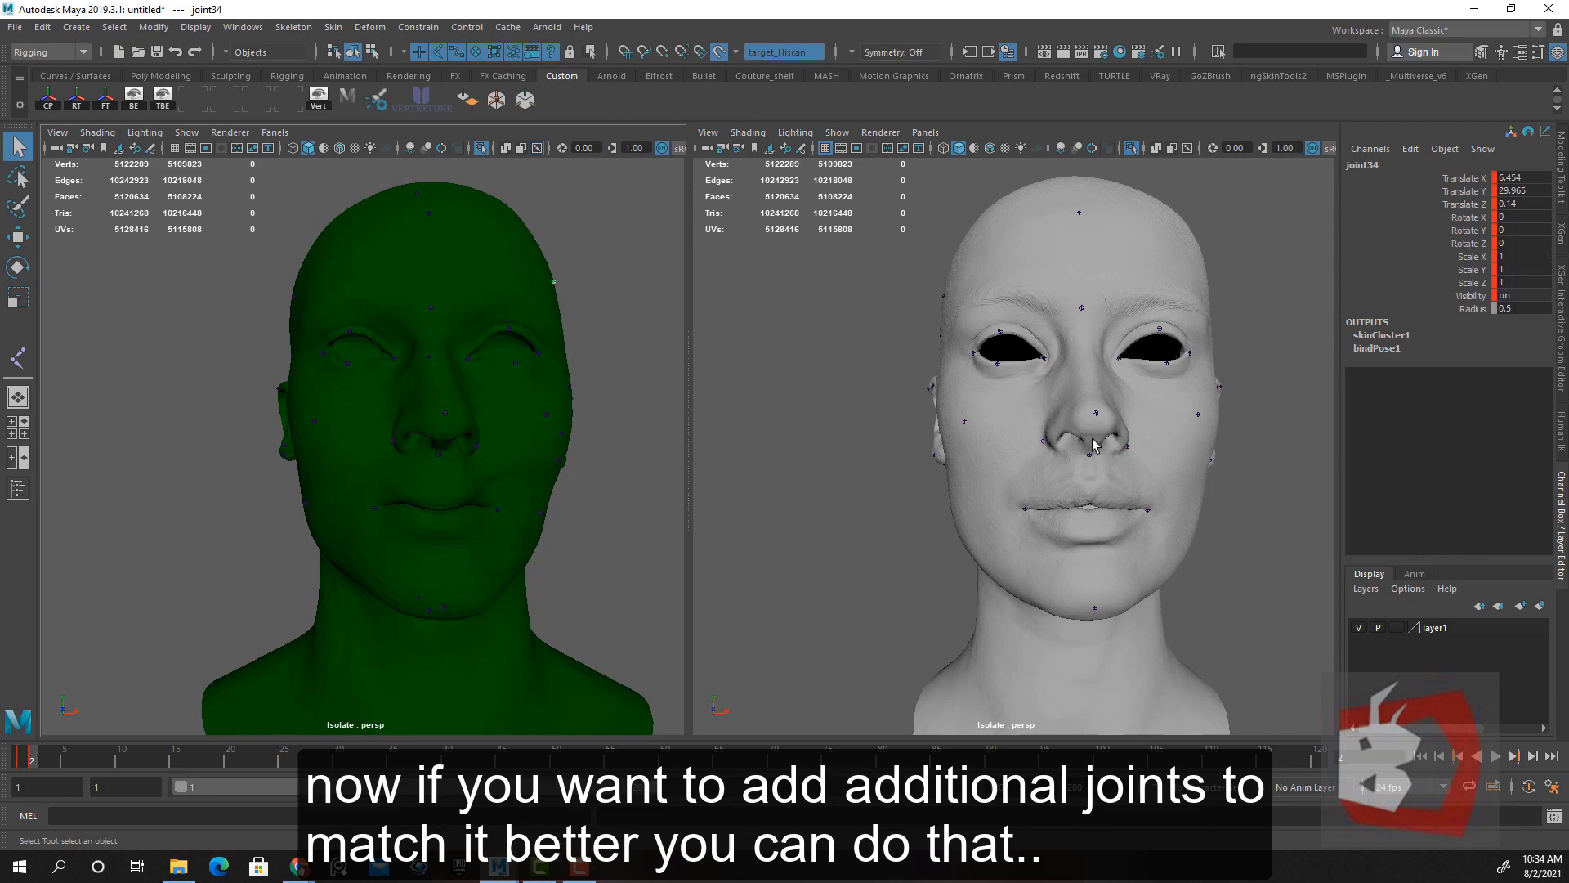
Turn off isolation in the scan view and show the deformed base mesh overlaid on the scan in wireframe
{"action": "left_click", "coordinate": [518, 421]}
{"action": "left_click", "coordinate": [1131, 148]}
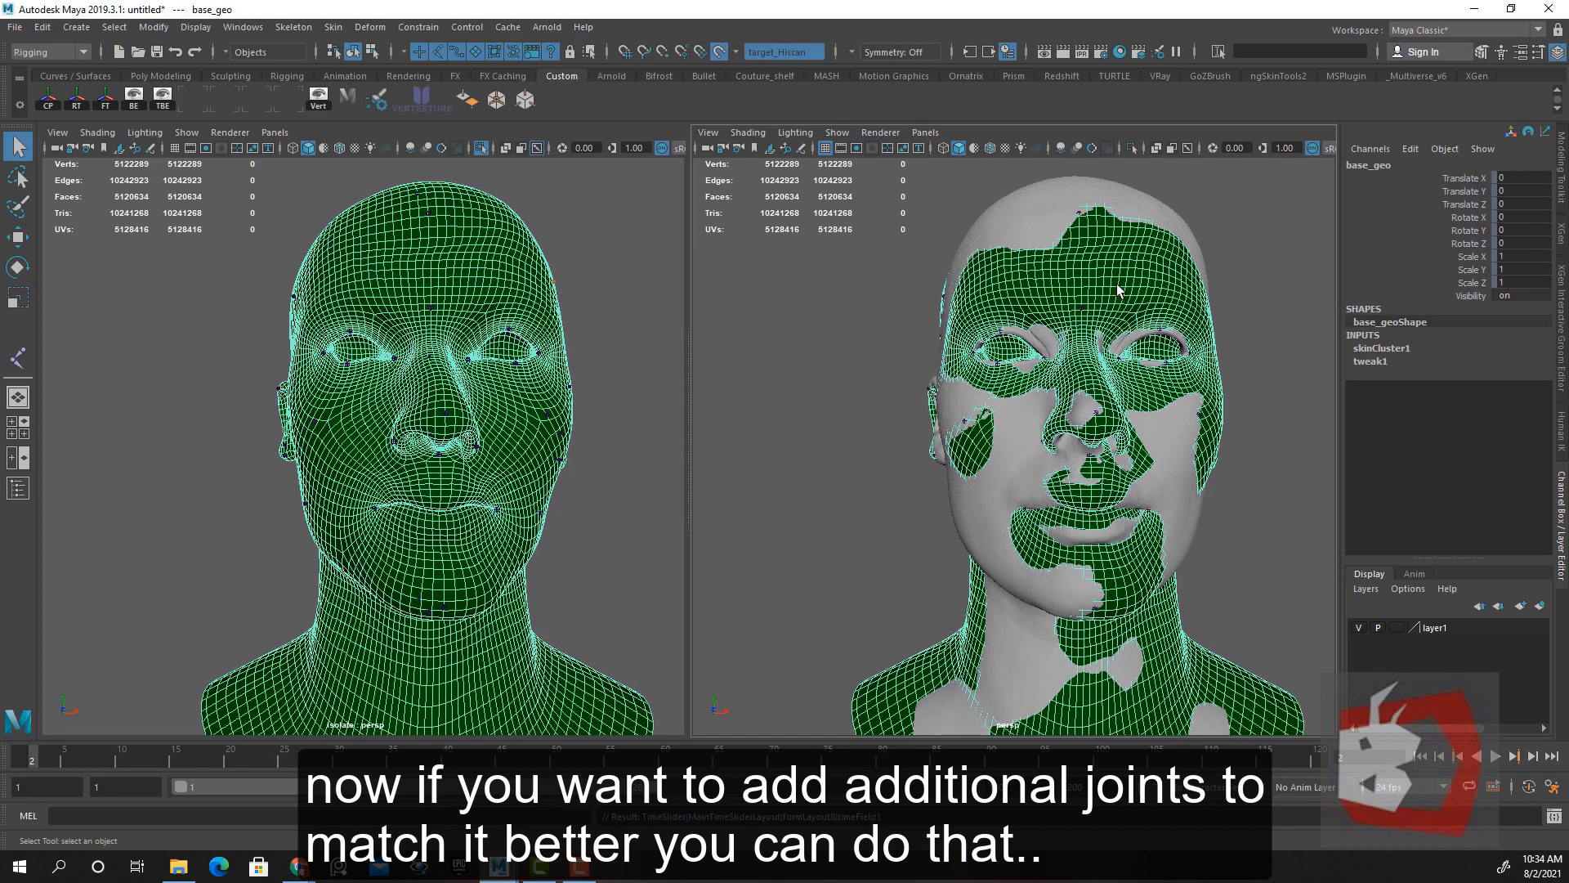
{"action": "left_click_drag", "start_coordinate": [1117, 283], "coordinate": [984, 389], "text": "alt"}
{"action": "scroll", "coordinate": [1046, 420], "scroll_direction": "up", "scroll_amount": 5}
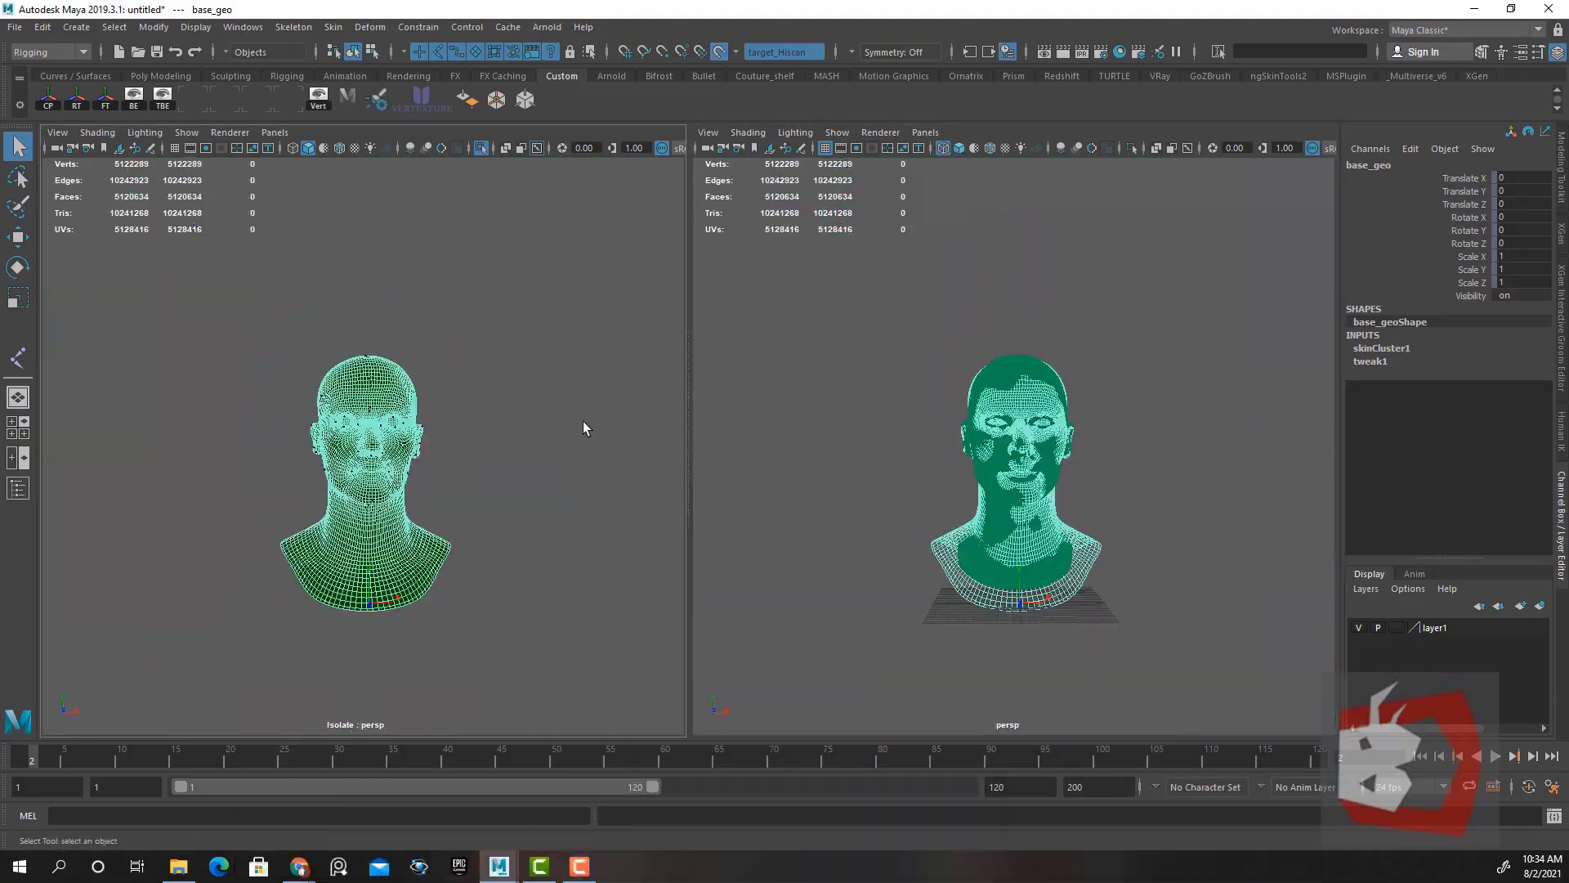
Duplicate the deformed base_geo mesh at frame 2 in place
{"action": "scroll", "coordinate": [502, 441], "scroll_direction": "up", "scroll_amount": 4}
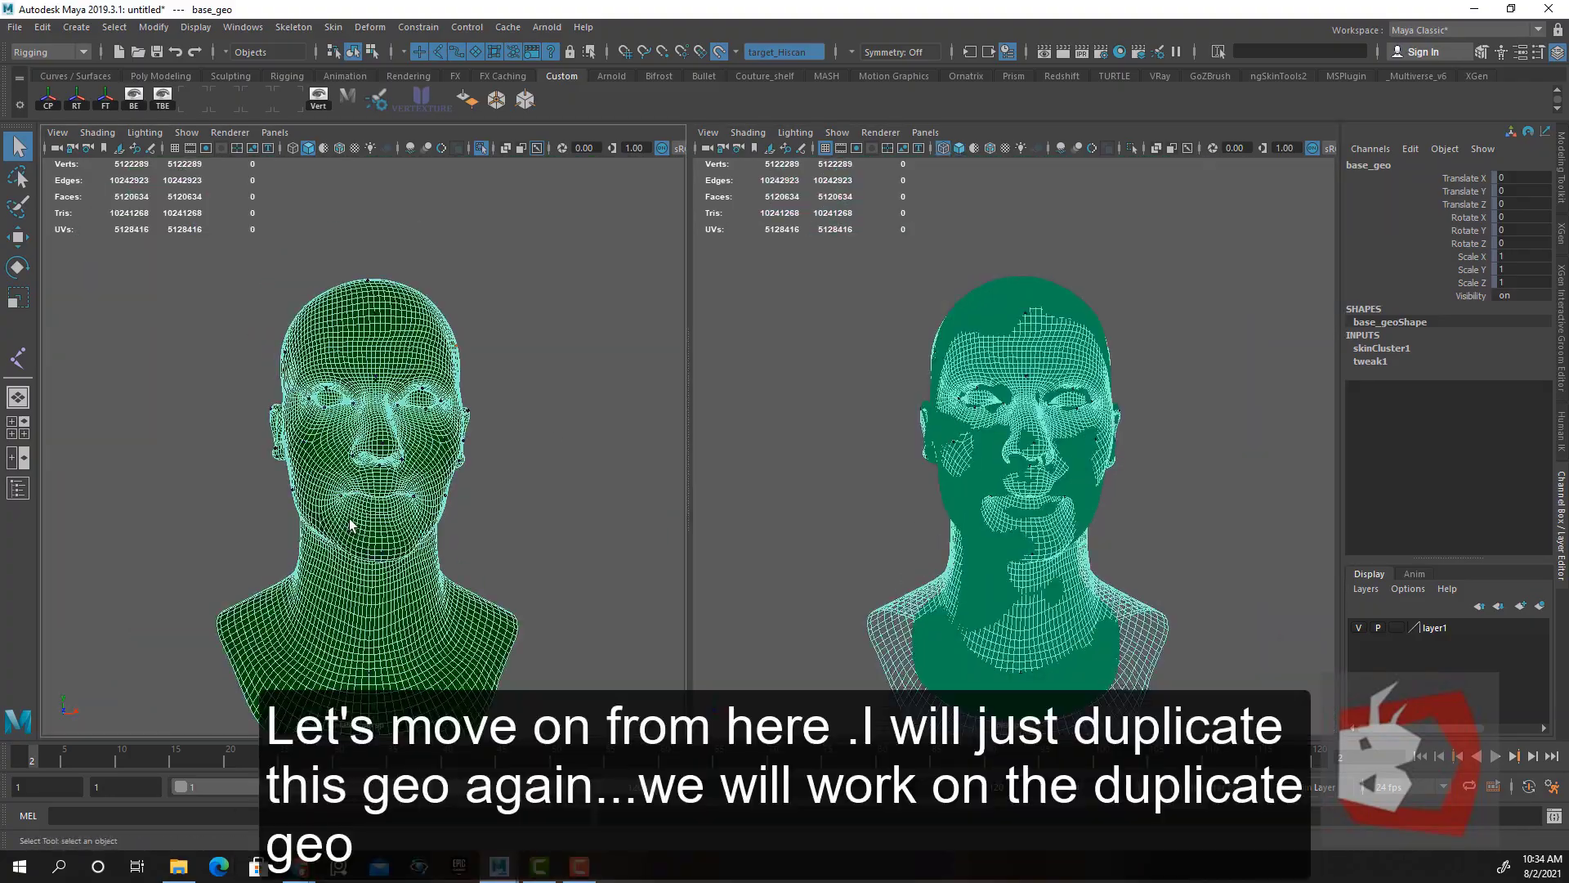
{"action": "key", "text": "w"}
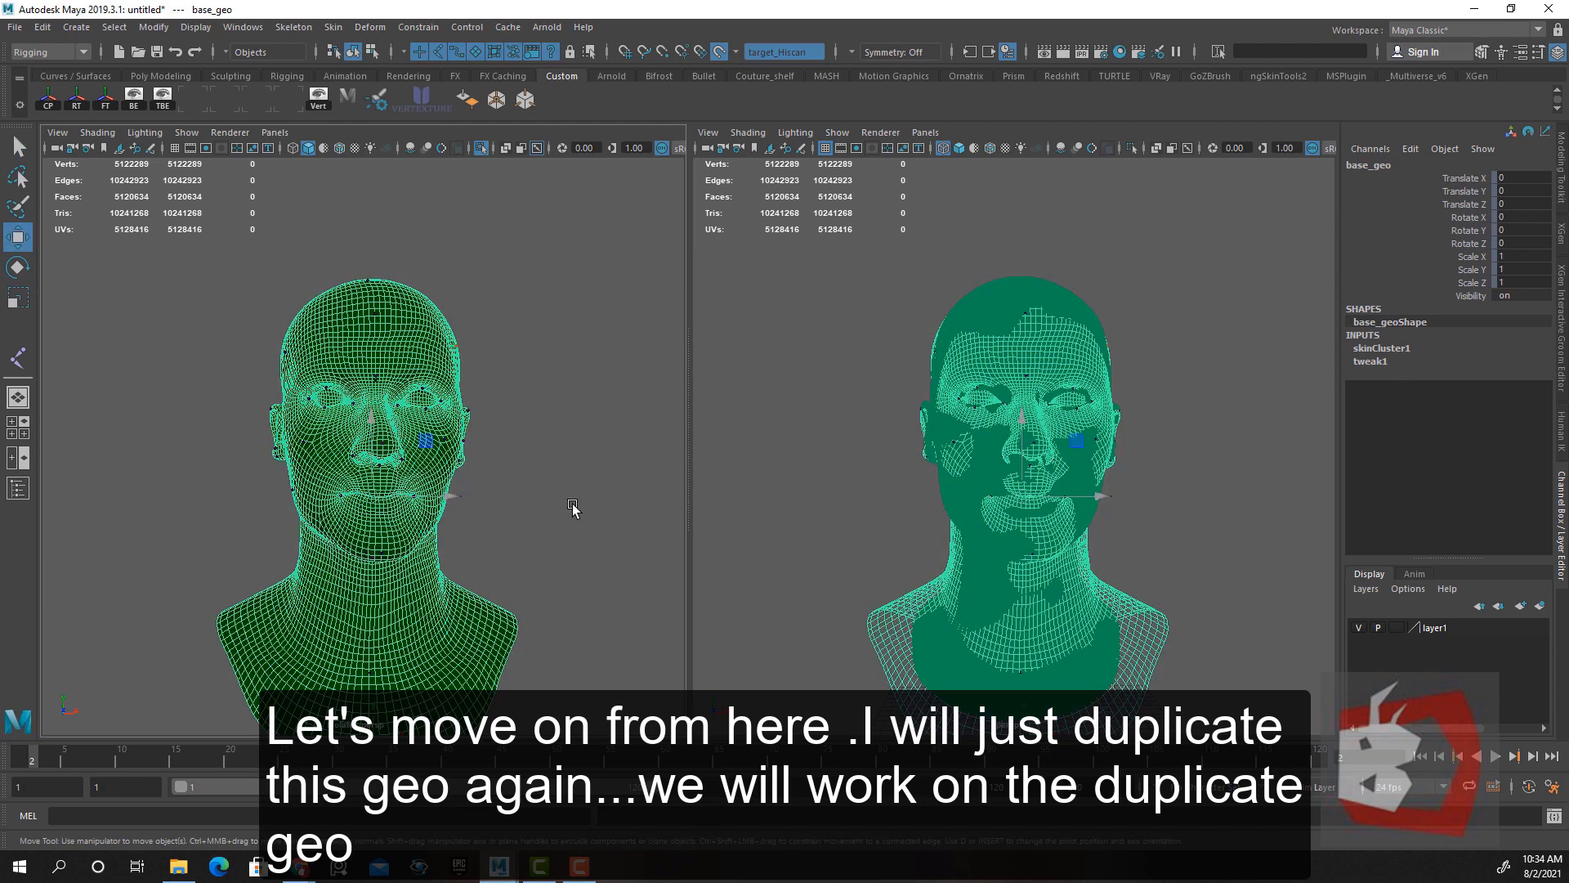
{"action": "key", "text": "ctrl+d"}
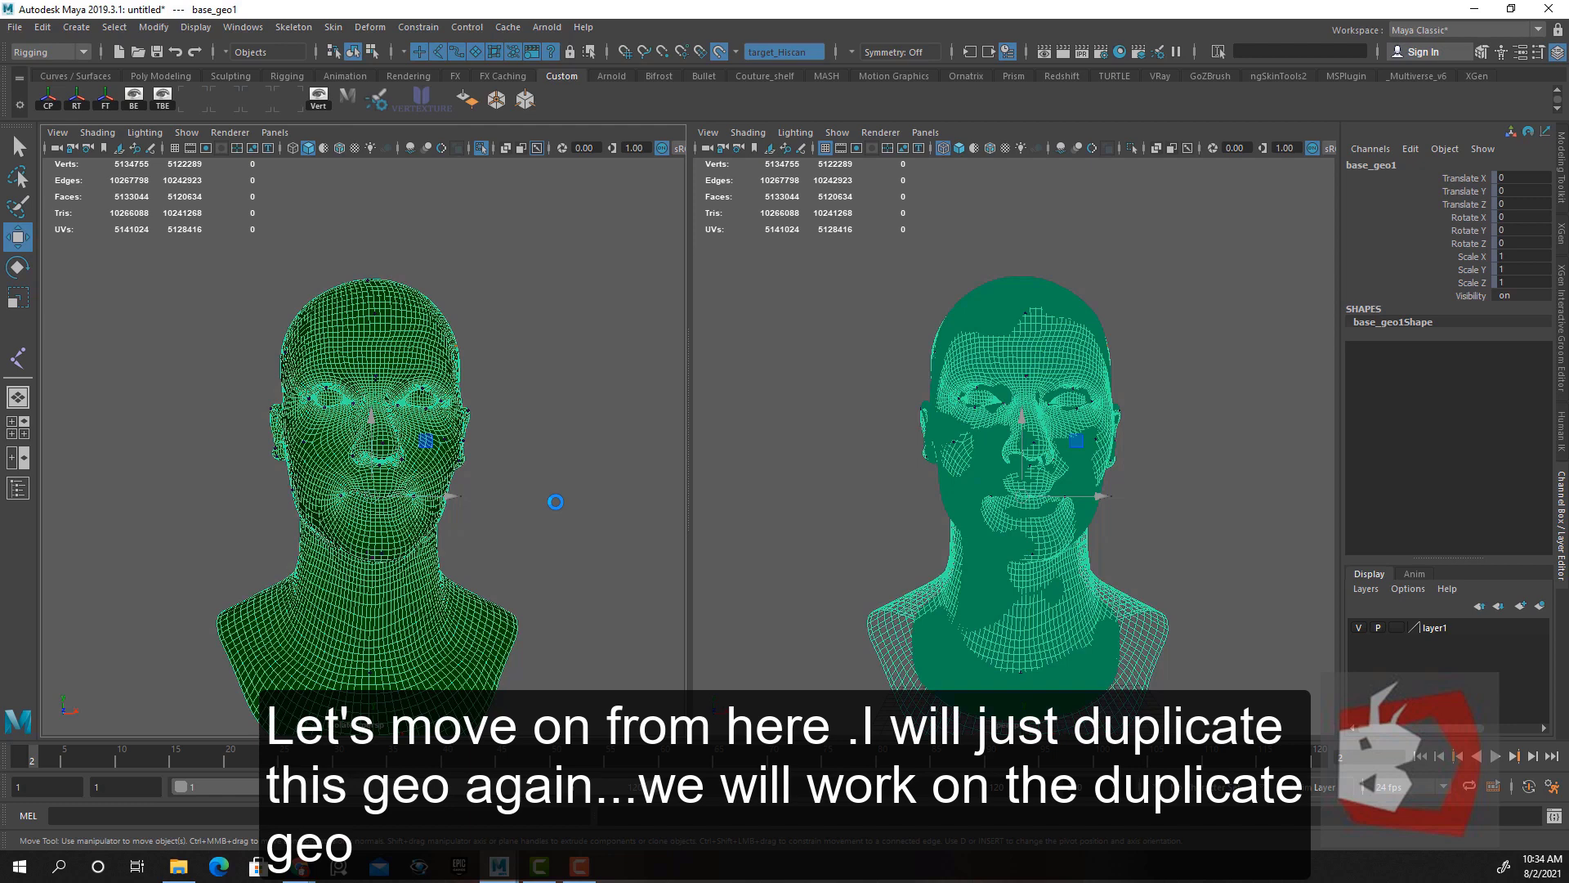
Group the original base_geo with jnts and put the group on a new hidden display layer
{"action": "left_click", "coordinate": [18, 488]}
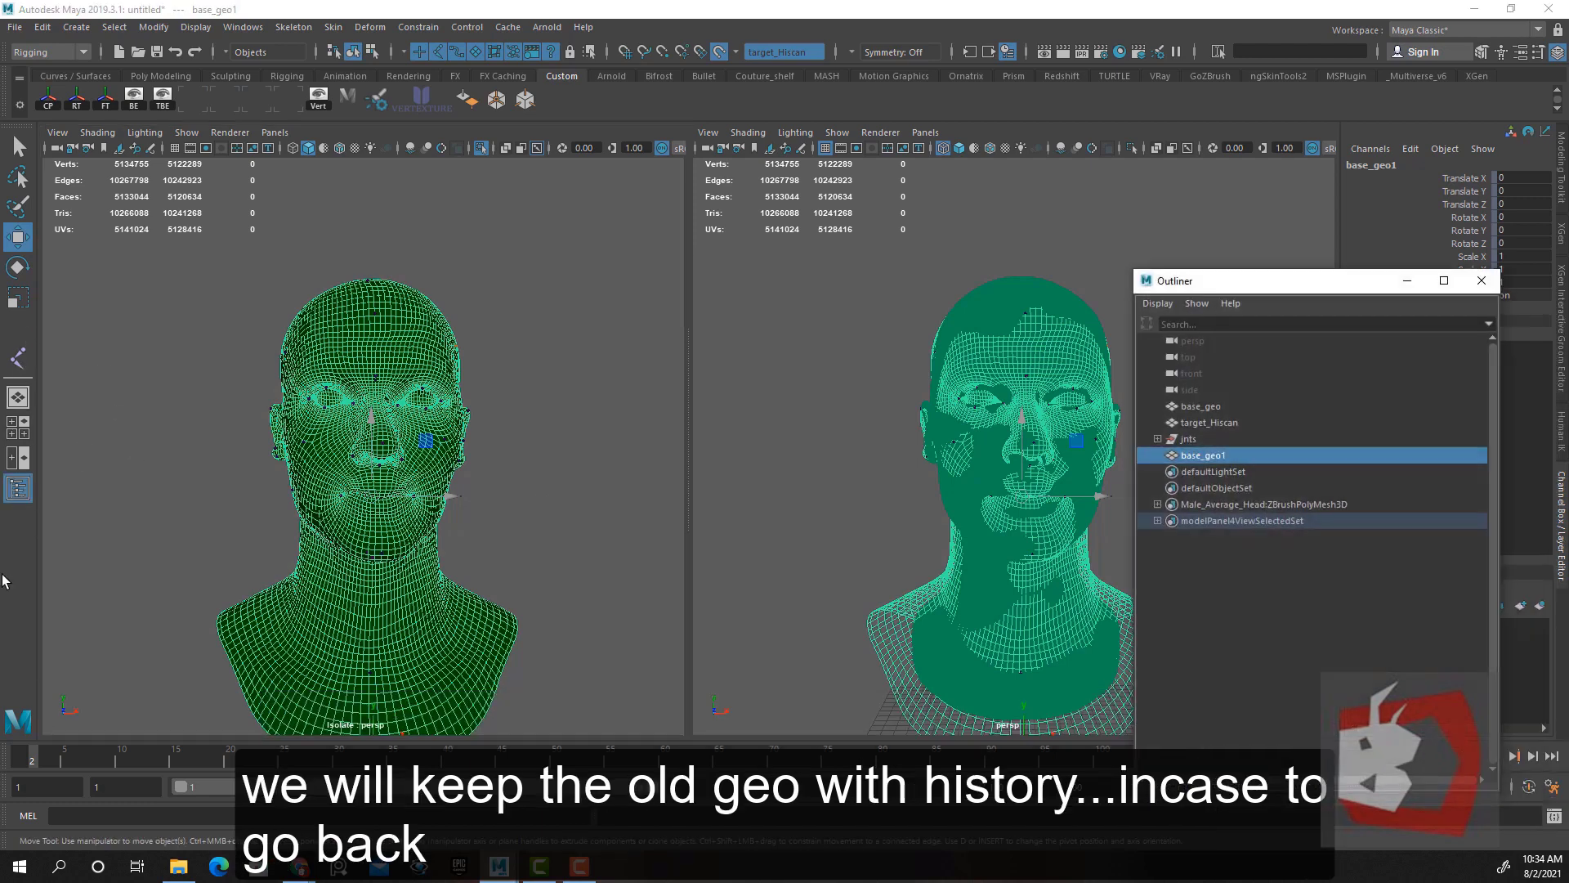
{"action": "left_click", "coordinate": [1200, 424]}
{"action": "left_click", "coordinate": [1203, 405]}
{"action": "left_click", "coordinate": [1259, 442], "text": "ctrl"}
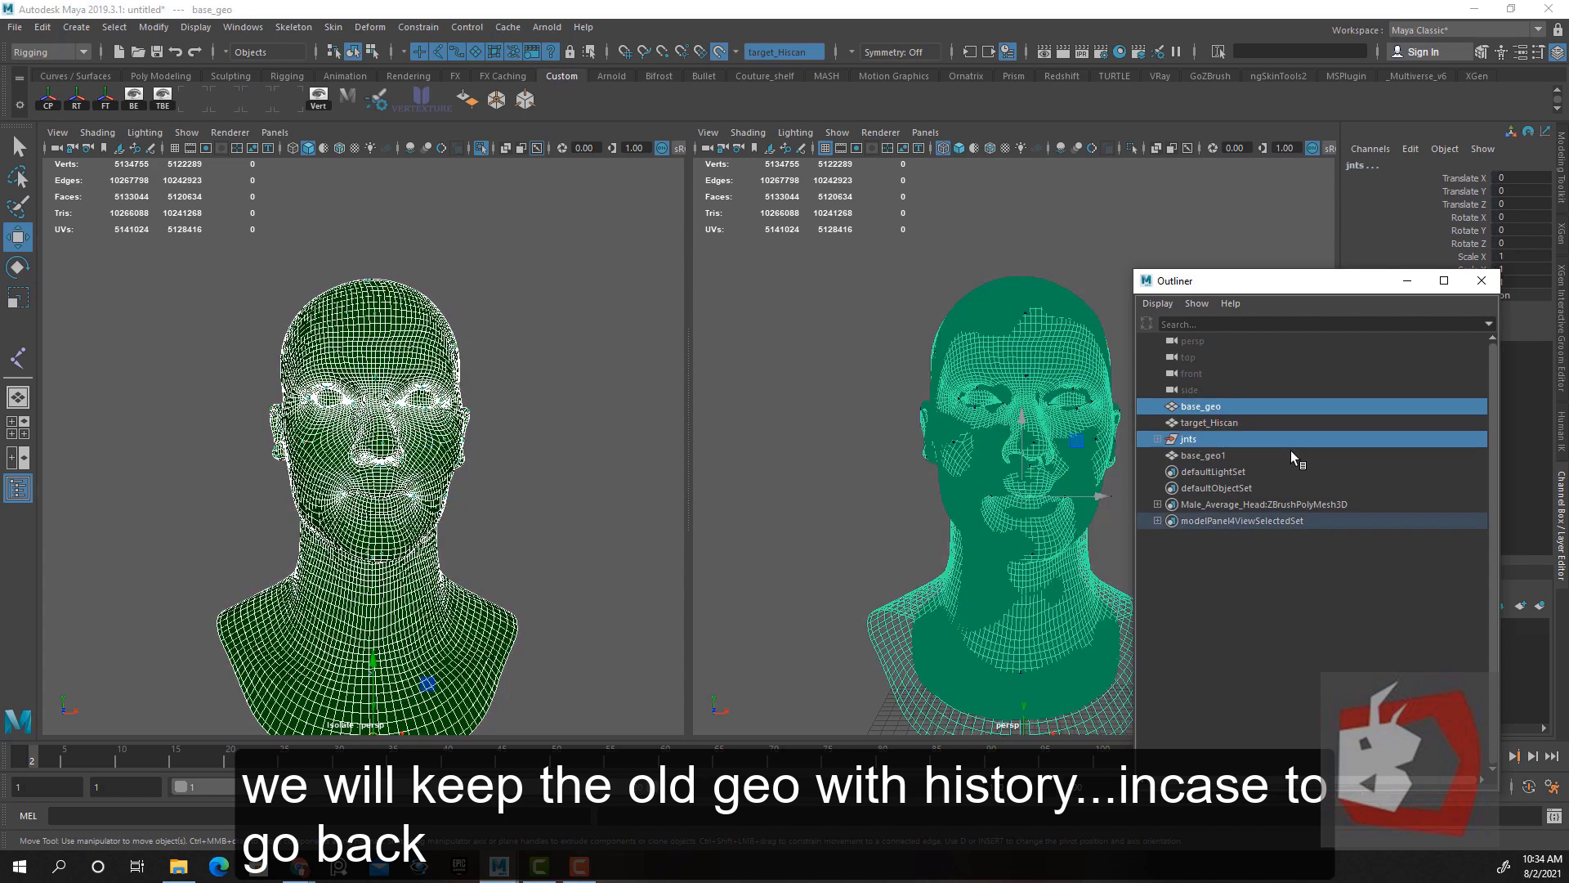
{"action": "key", "text": "ctrl+g"}
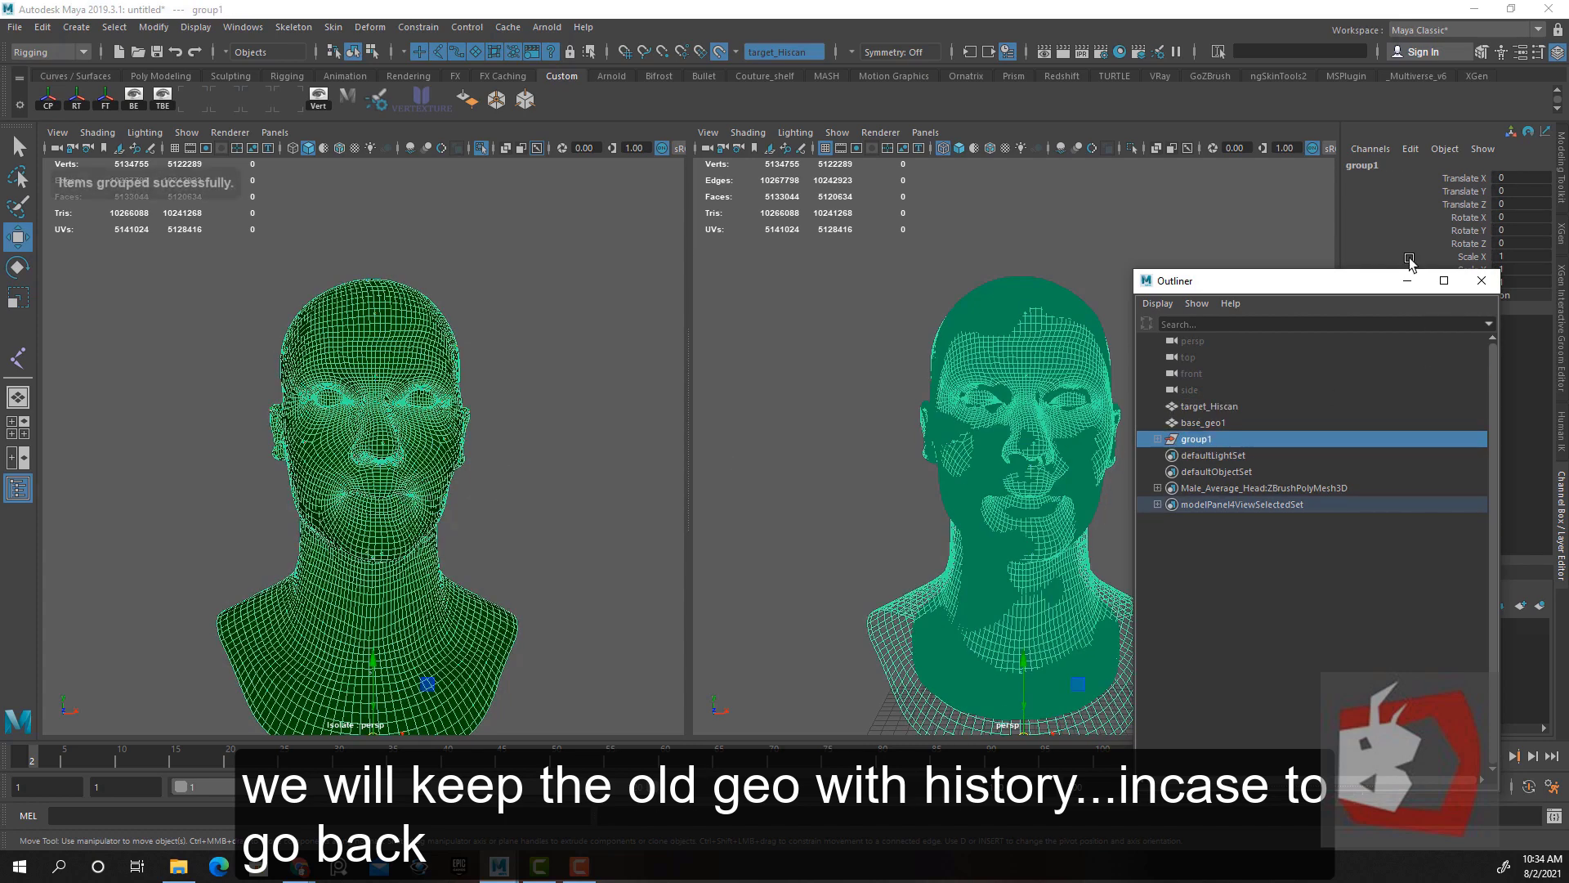
{"action": "left_click_drag", "start_coordinate": [1299, 282], "coordinate": [850, 448]}
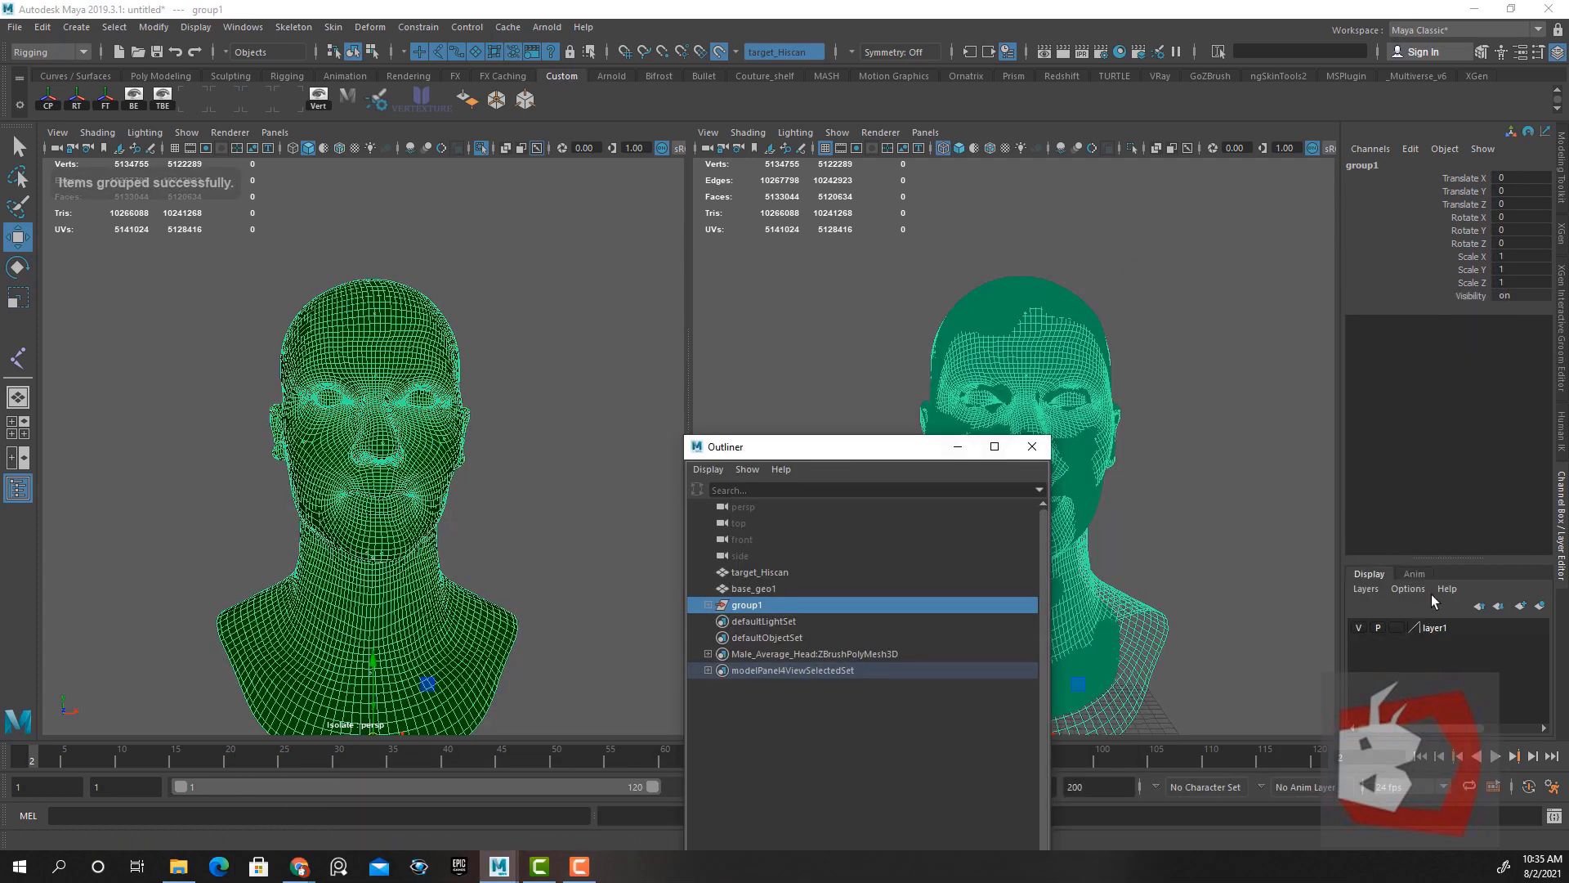
{"action": "left_click", "coordinate": [1542, 605]}
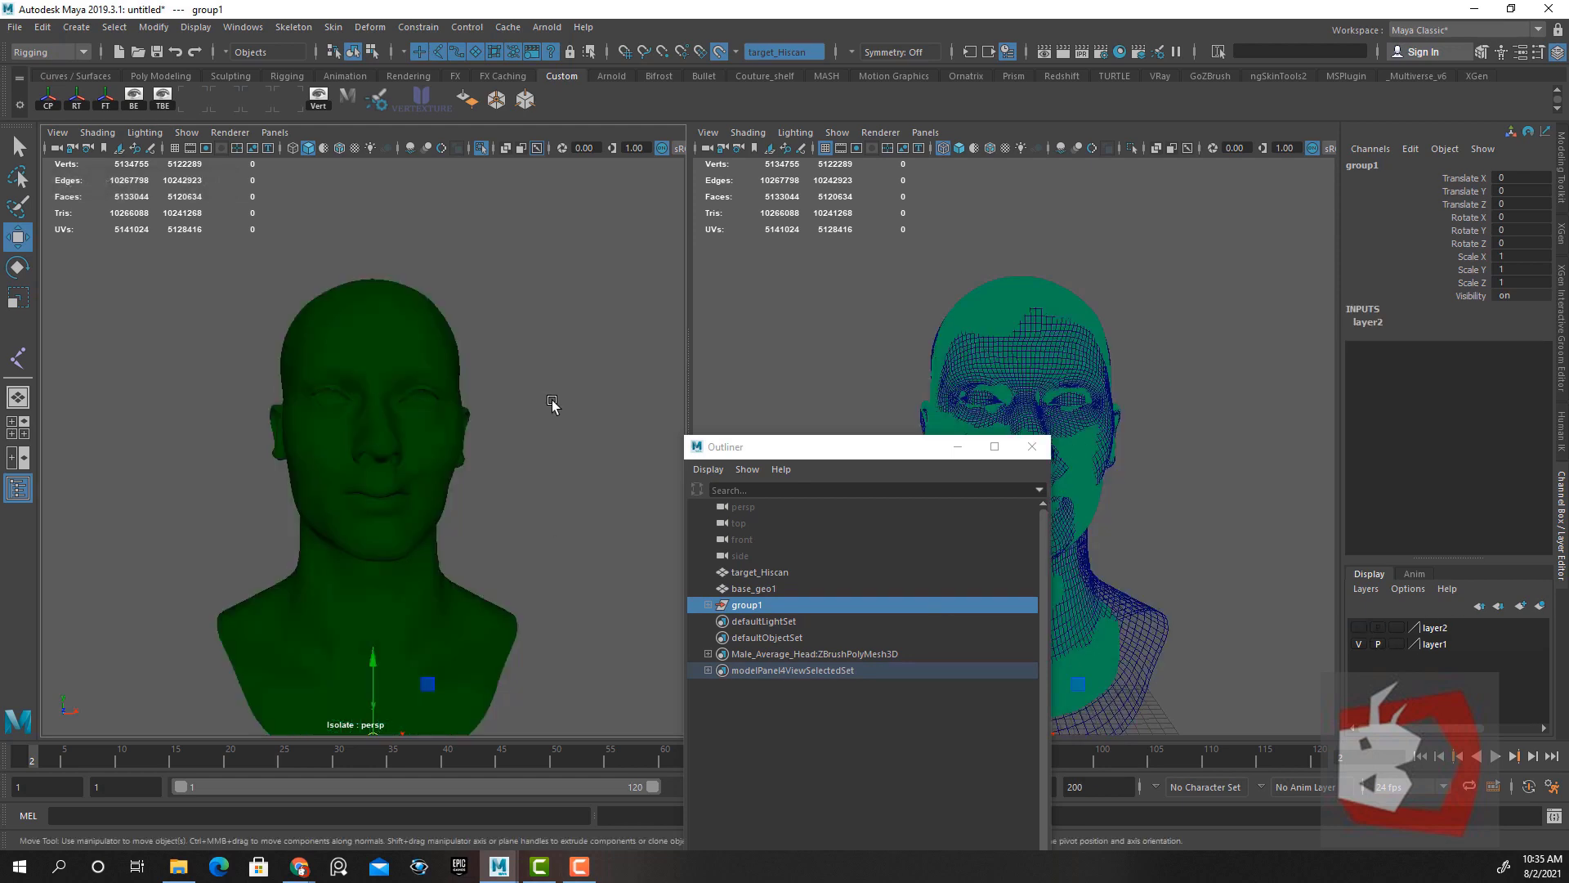
Rename the duplicated head mesh as base_geoA
{"action": "left_click", "coordinate": [755, 587]}
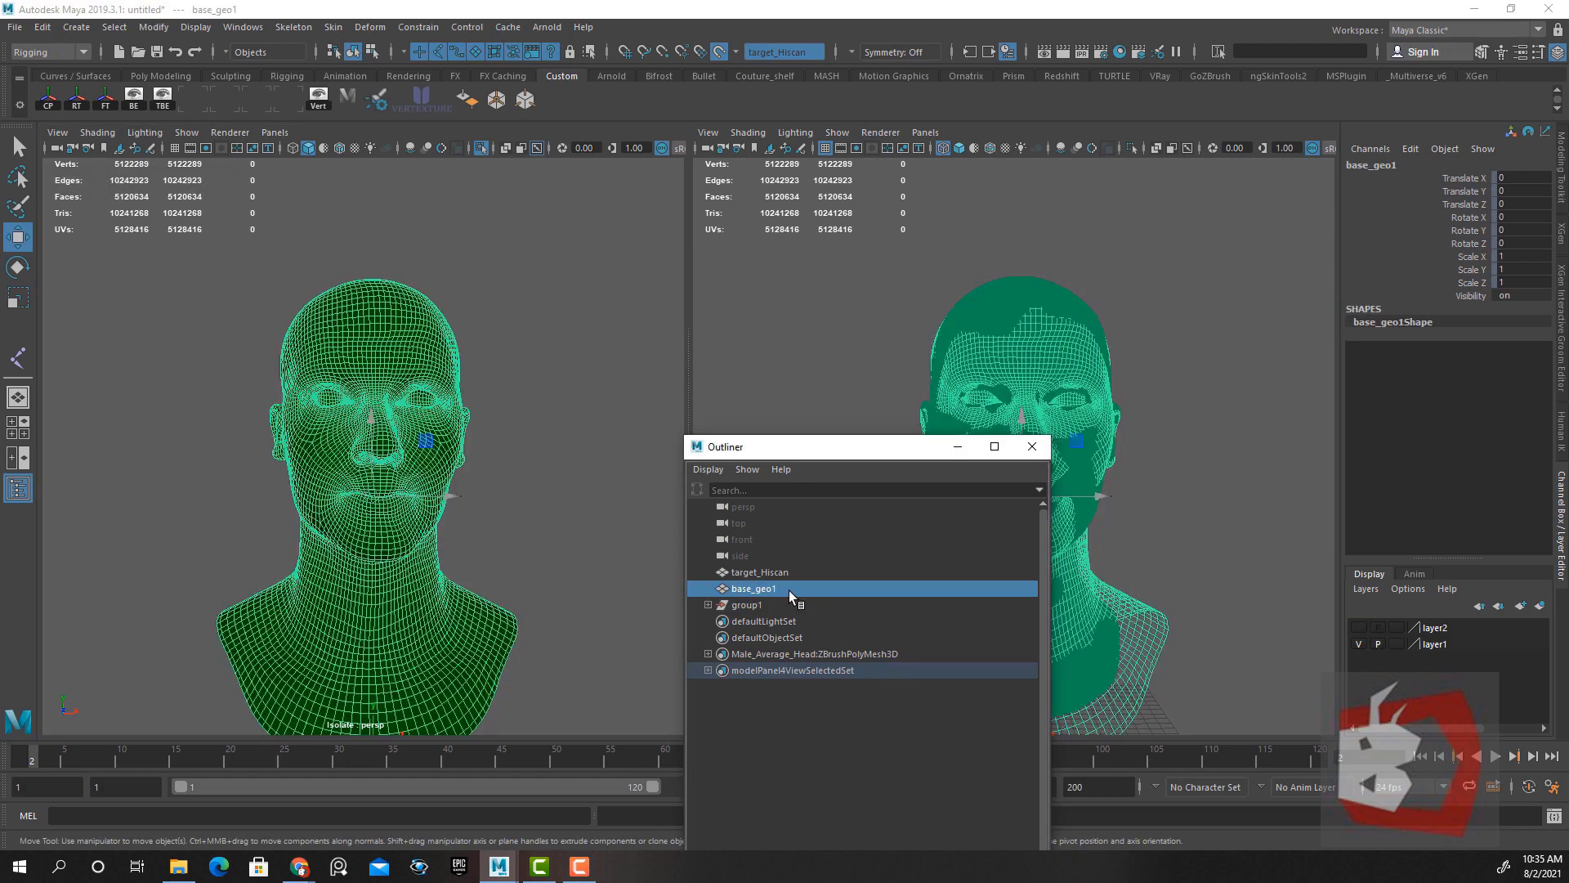
{"action": "double_click", "coordinate": [788, 589]}
{"action": "left_click", "coordinate": [759, 590]}
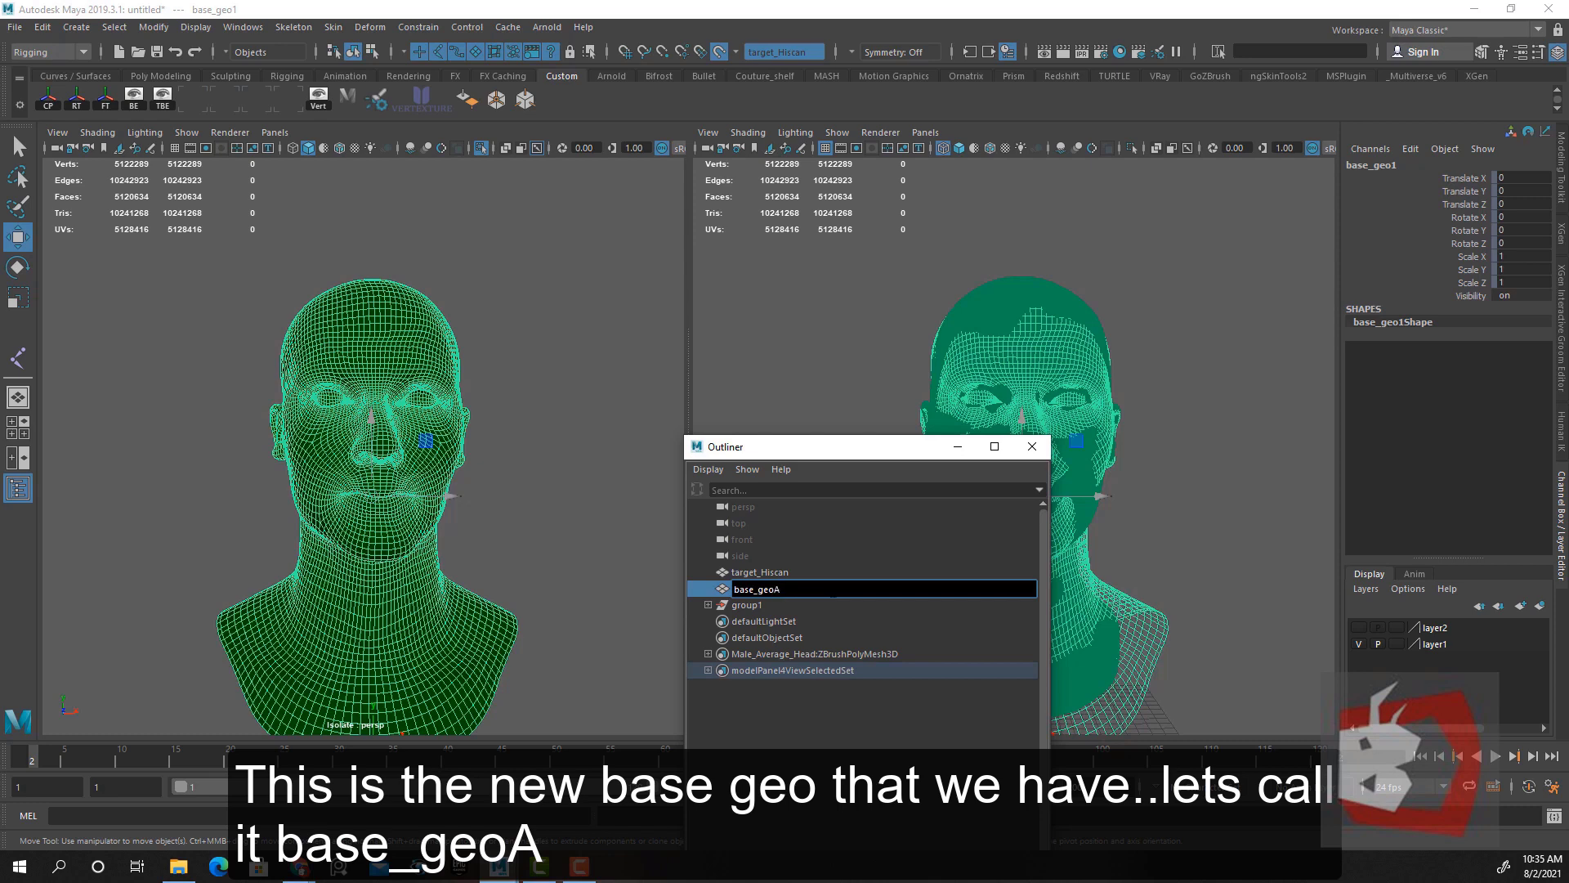
{"action": "type", "text": "A"}
{"action": "key", "text": "Return"}
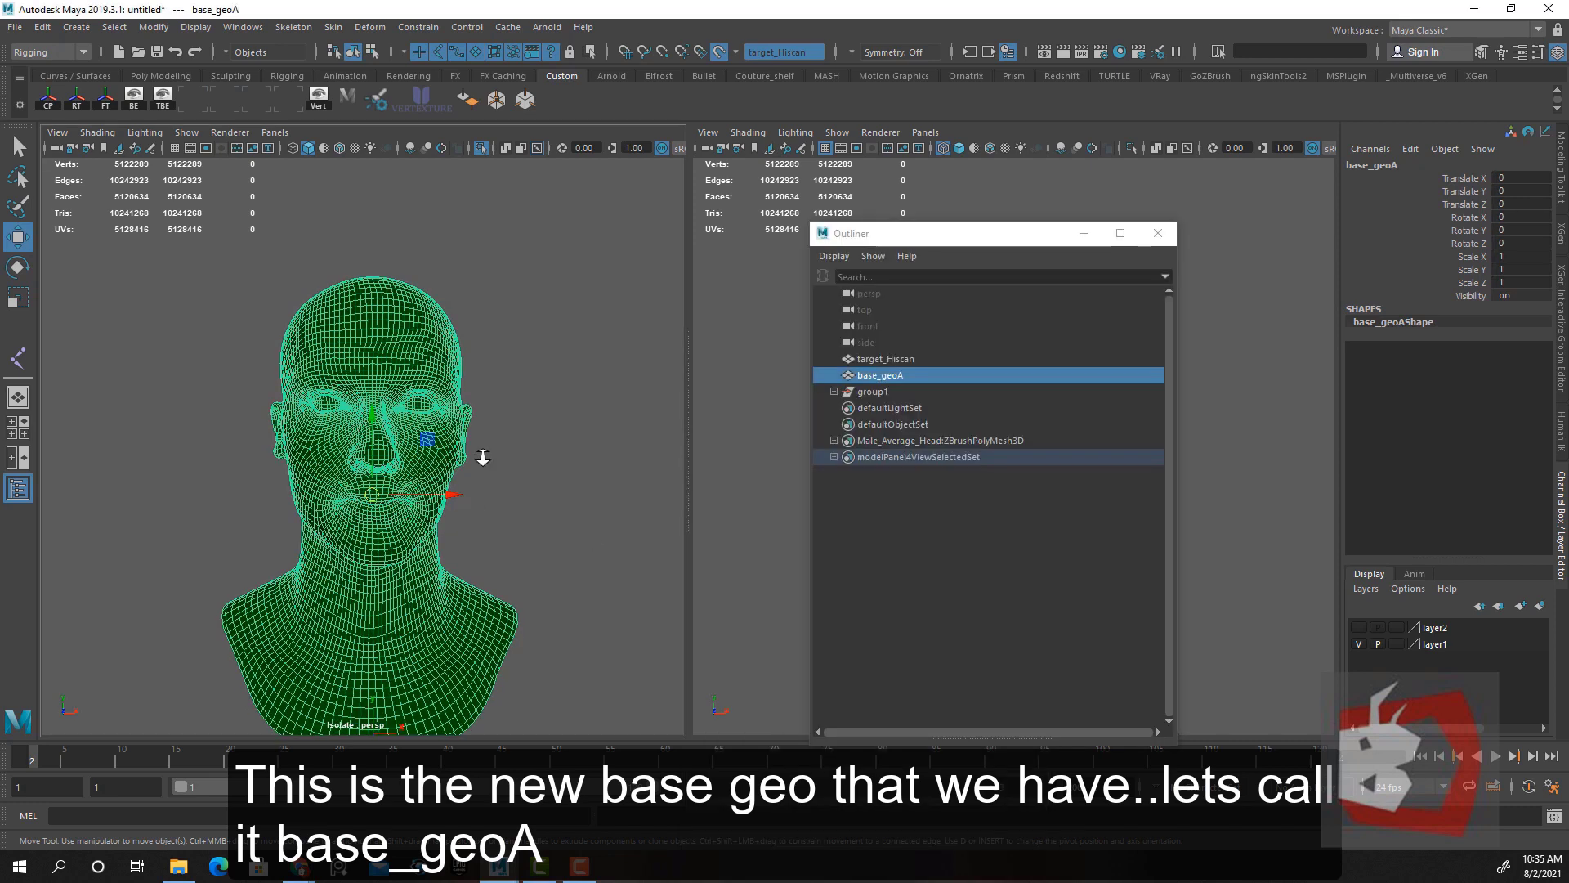
Duplicate base_geoA, move the copy to -37.644 in X and rename it base_geoInput
{"action": "key", "text": "ctrl+d"}
{"action": "scroll", "coordinate": [482, 457], "scroll_direction": "down", "scroll_amount": 5}
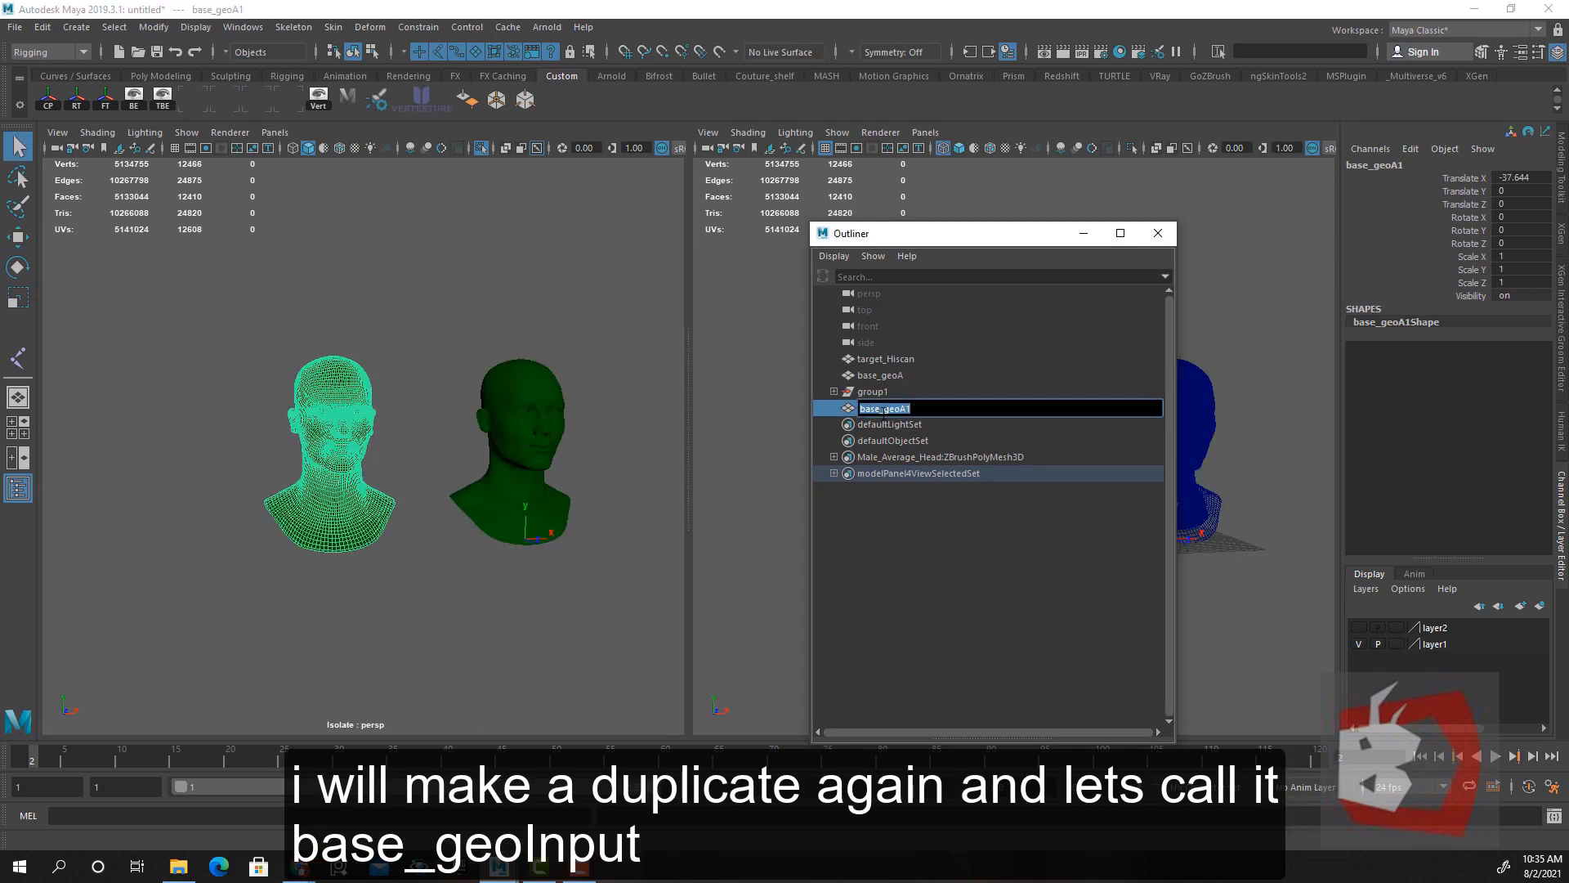
{"action": "left_click", "coordinate": [883, 408]}
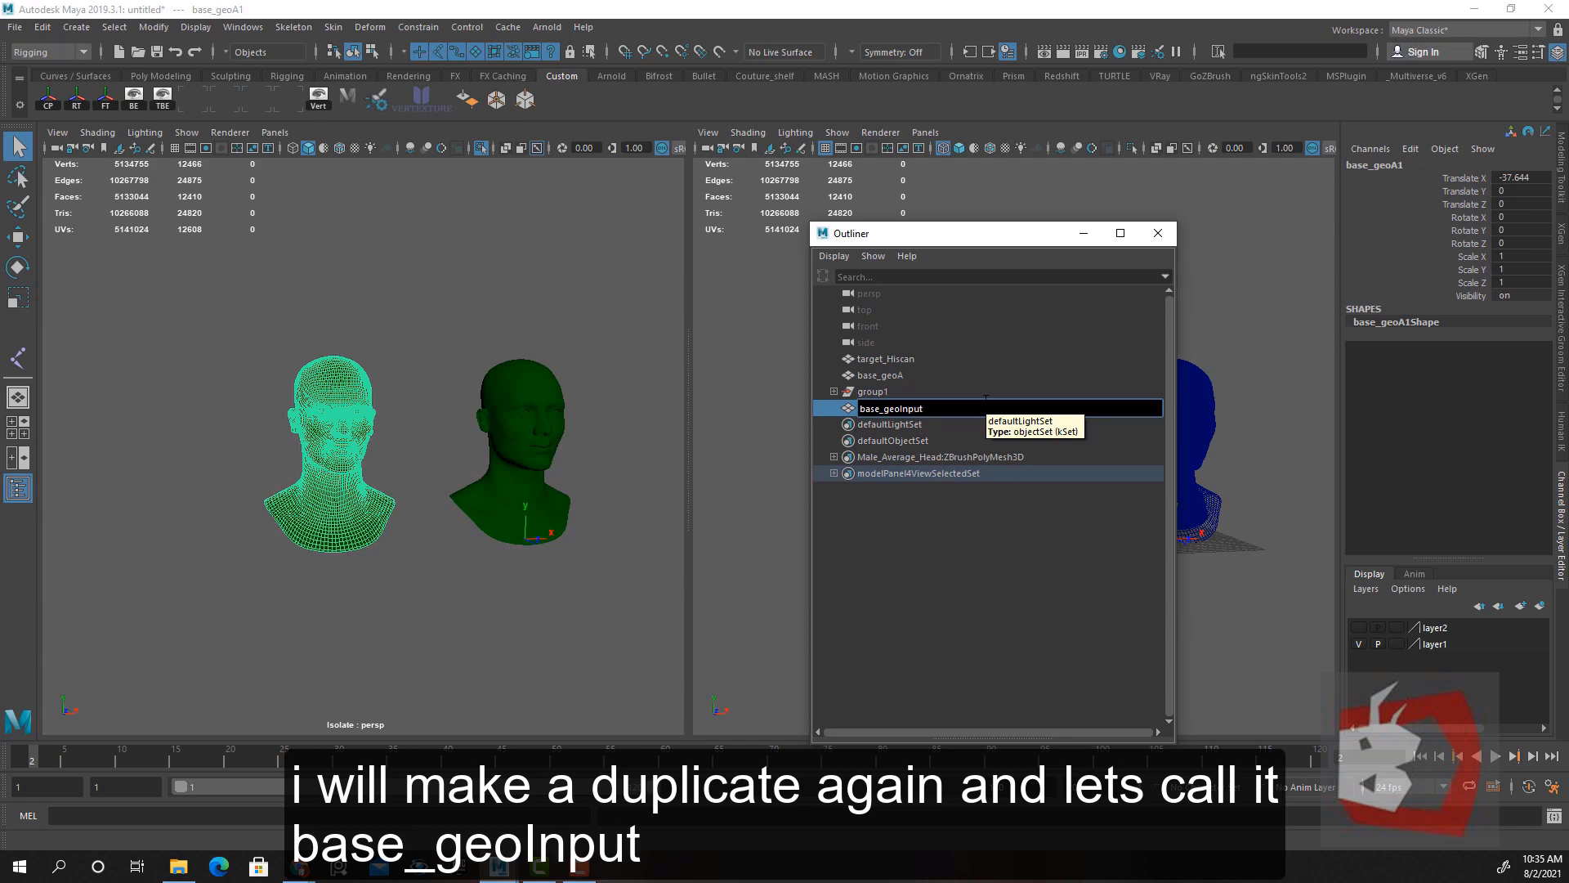
{"action": "key", "text": "Return"}
Compare the base_geoA and base_geoInput heads side by side
{"action": "left_click", "coordinate": [879, 375]}
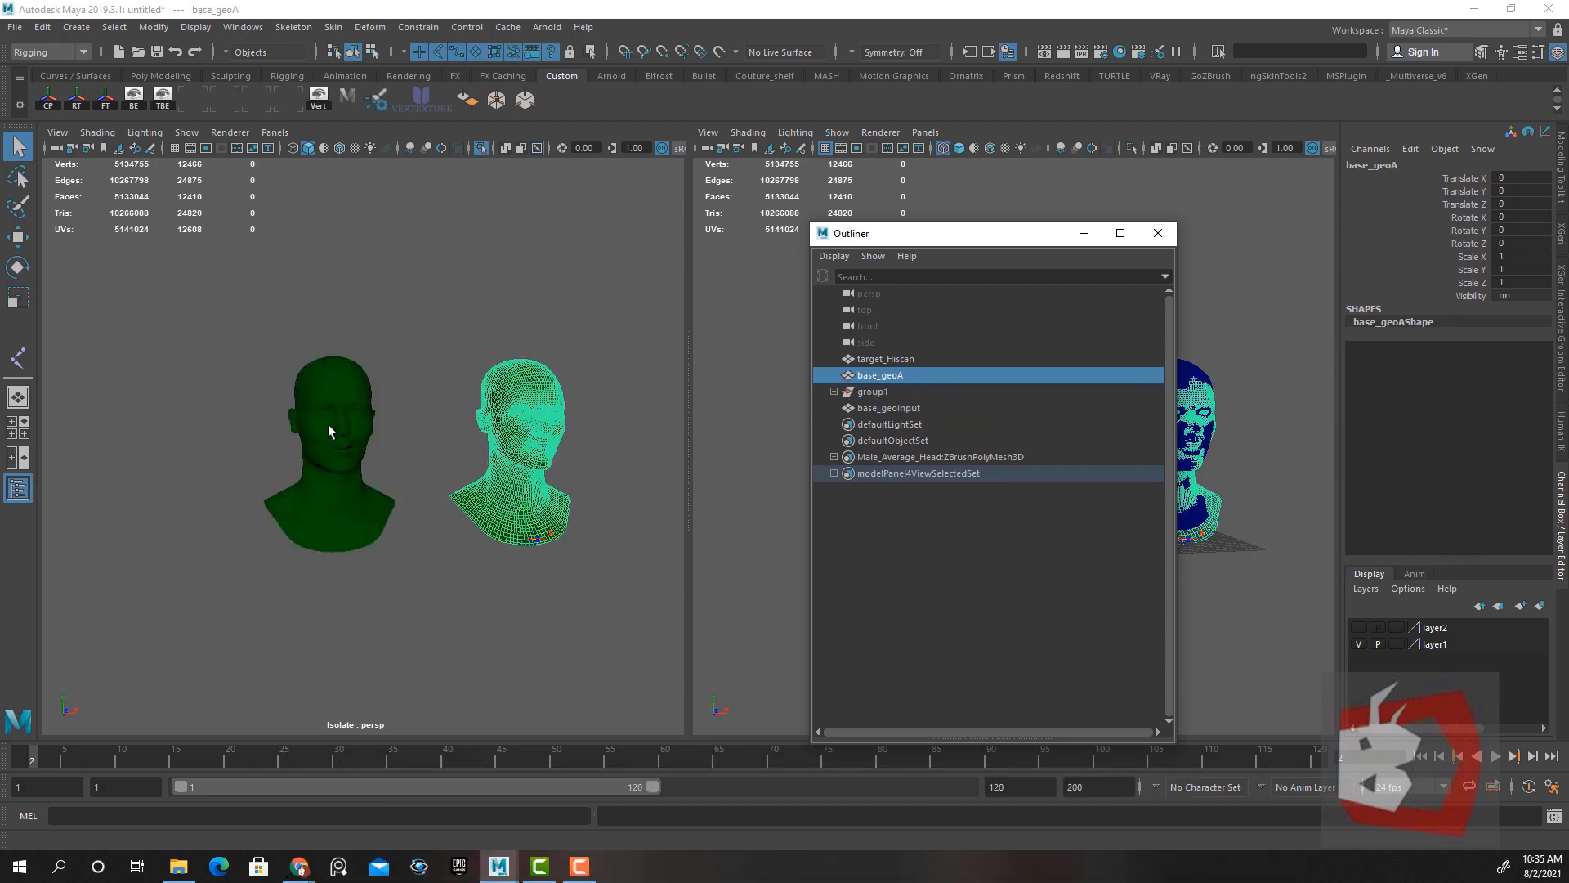
{"action": "scroll", "coordinate": [487, 425], "scroll_direction": "up", "scroll_amount": 3}
{"action": "left_click", "coordinate": [915, 407]}
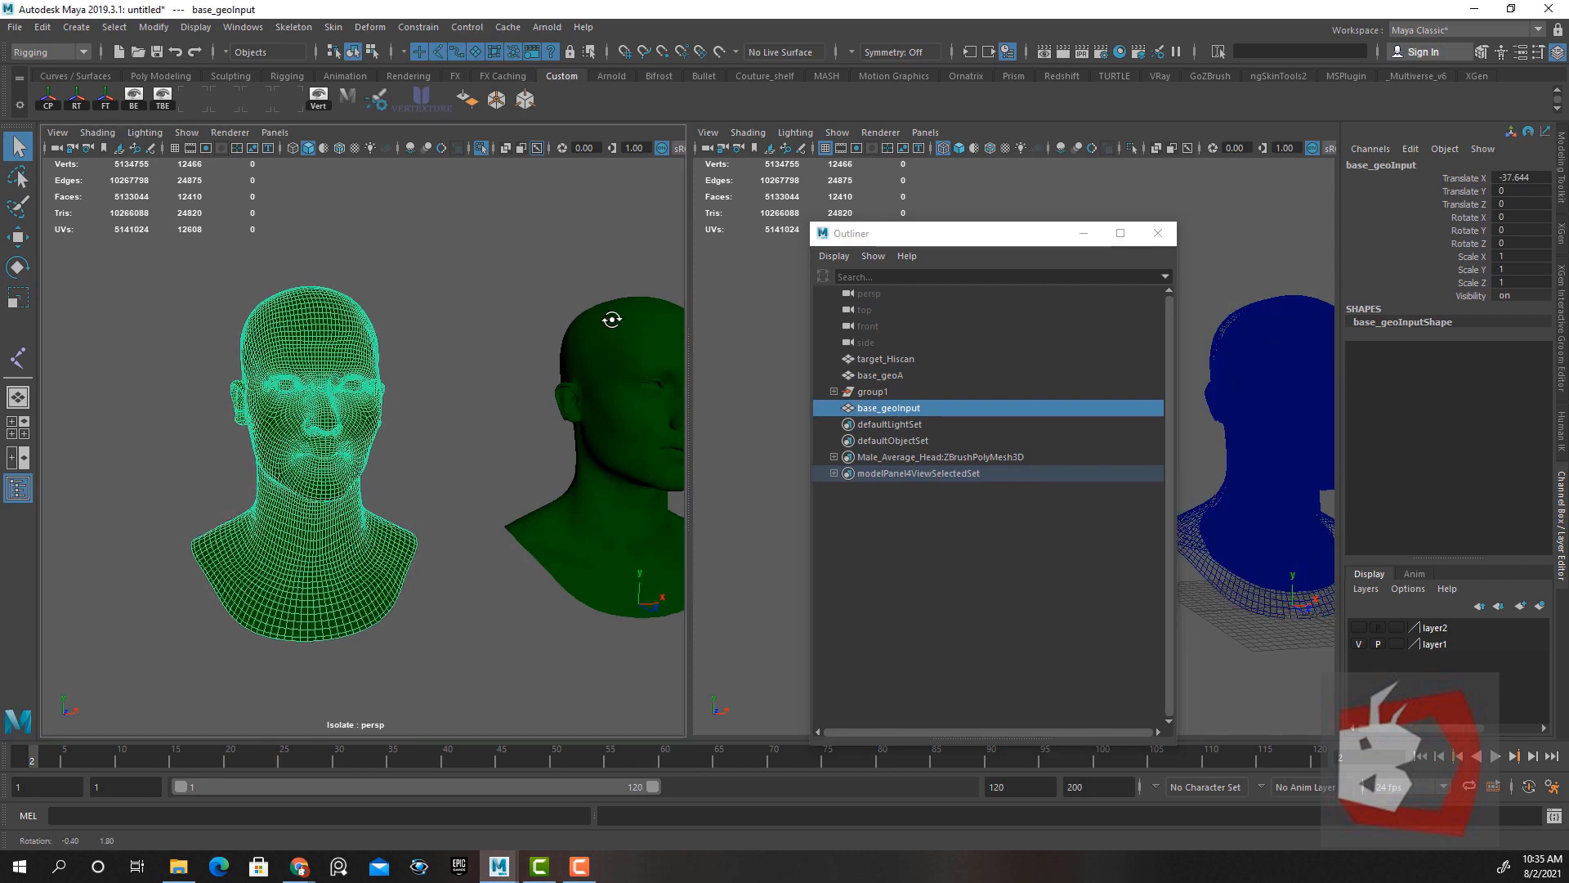
{"action": "scroll", "coordinate": [588, 303], "scroll_direction": "down", "scroll_amount": 2}
{"action": "scroll", "coordinate": [616, 369], "scroll_direction": "up", "scroll_amount": 5}
{"action": "scroll", "coordinate": [562, 316], "scroll_direction": "down", "scroll_amount": 5}
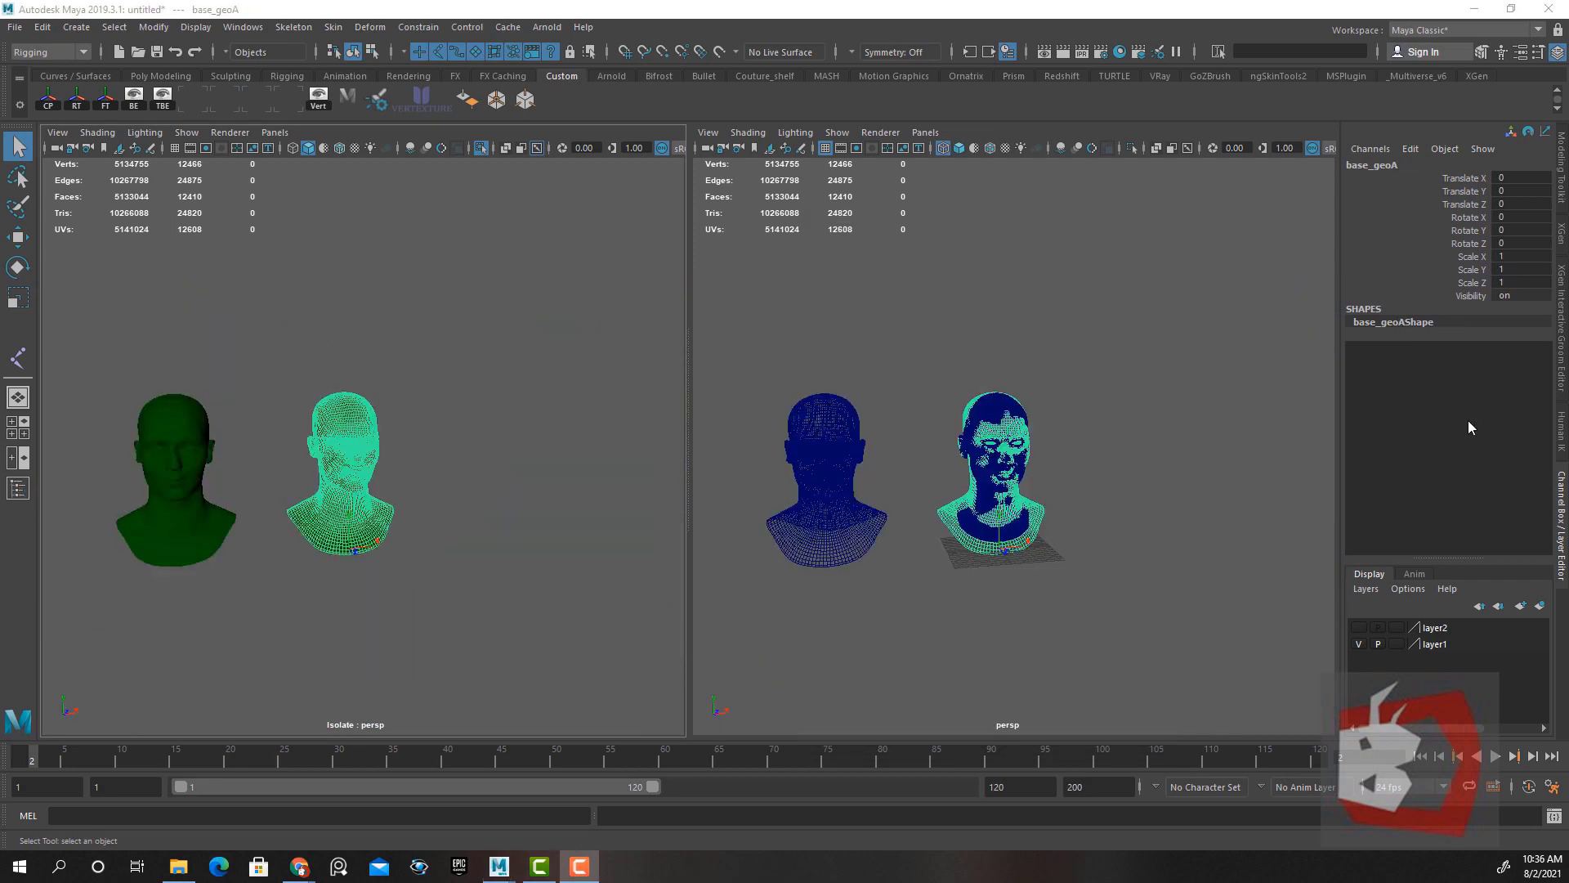
Load the base_geoInput and base_geoA heads together into the Node Editor, keeping both meshes visible beside it
{"action": "left_click_drag", "start_coordinate": [890, 326], "coordinate": [1060, 427], "text": "alt"}
{"action": "scroll", "coordinate": [1040, 394], "scroll_direction": "up", "scroll_amount": 3}
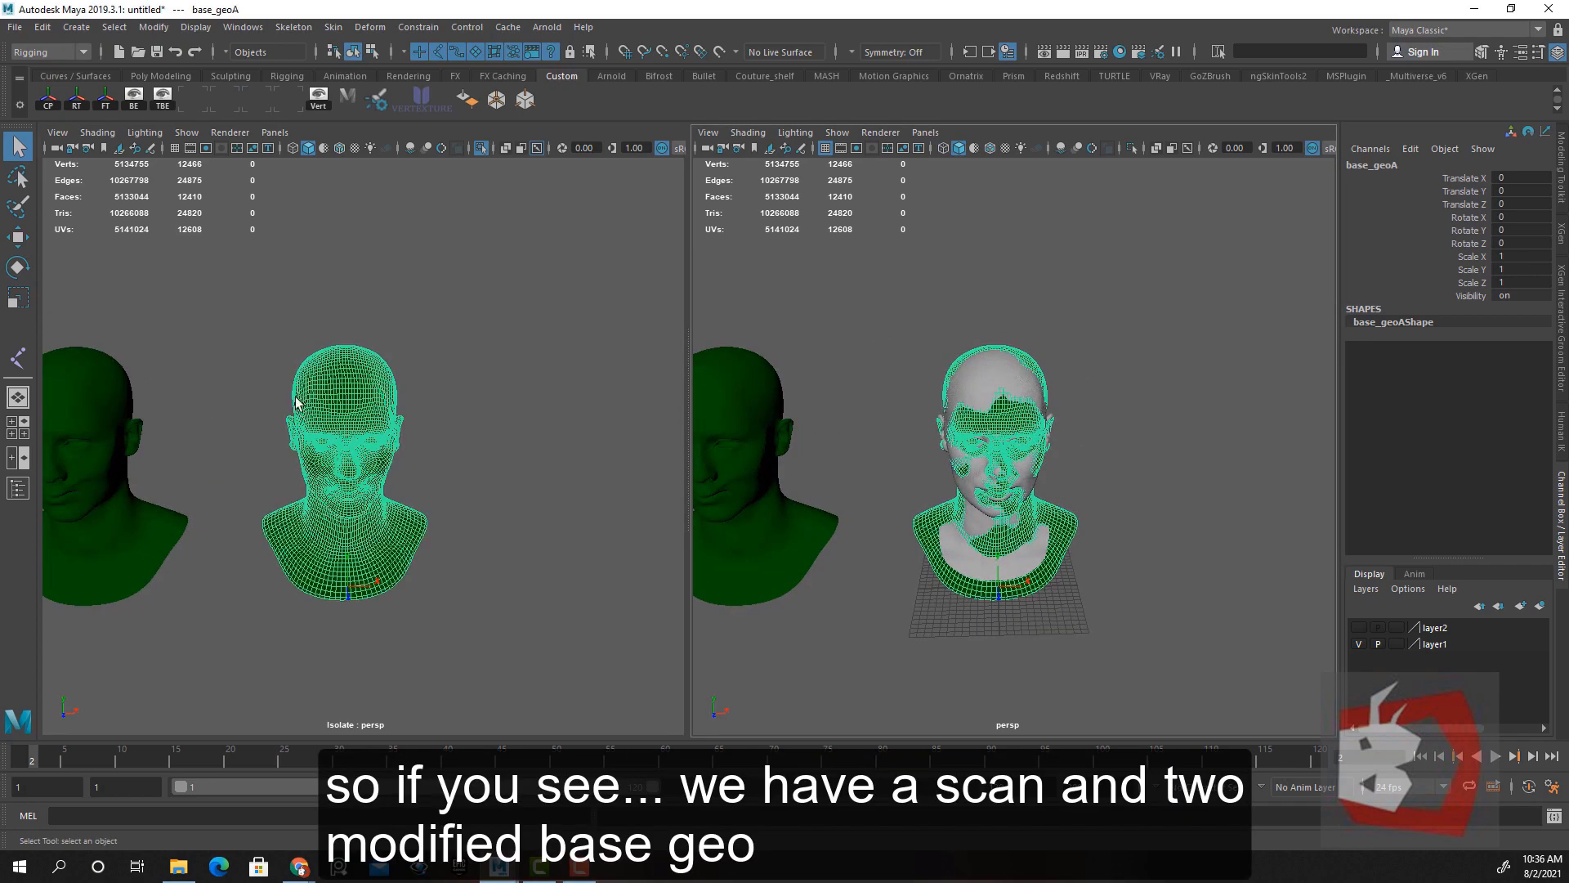
{"action": "left_click_drag", "start_coordinate": [297, 402], "coordinate": [363, 364], "text": "alt"}
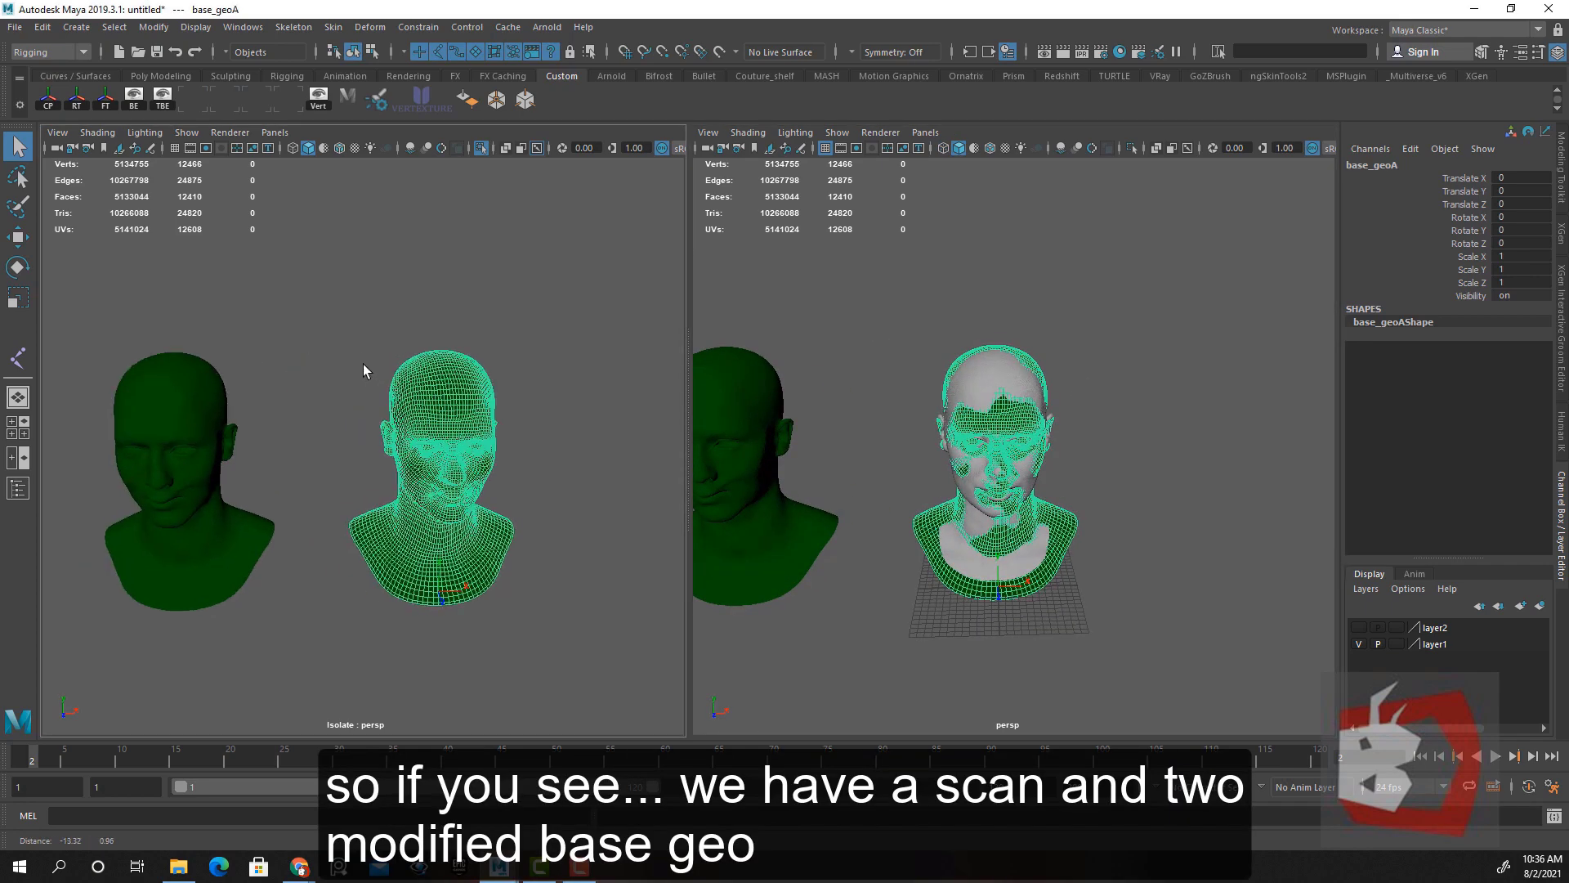
{"action": "left_click", "coordinate": [329, 351]}
{"action": "left_click", "coordinate": [237, 493]}
{"action": "left_click", "coordinate": [433, 523], "text": "shift"}
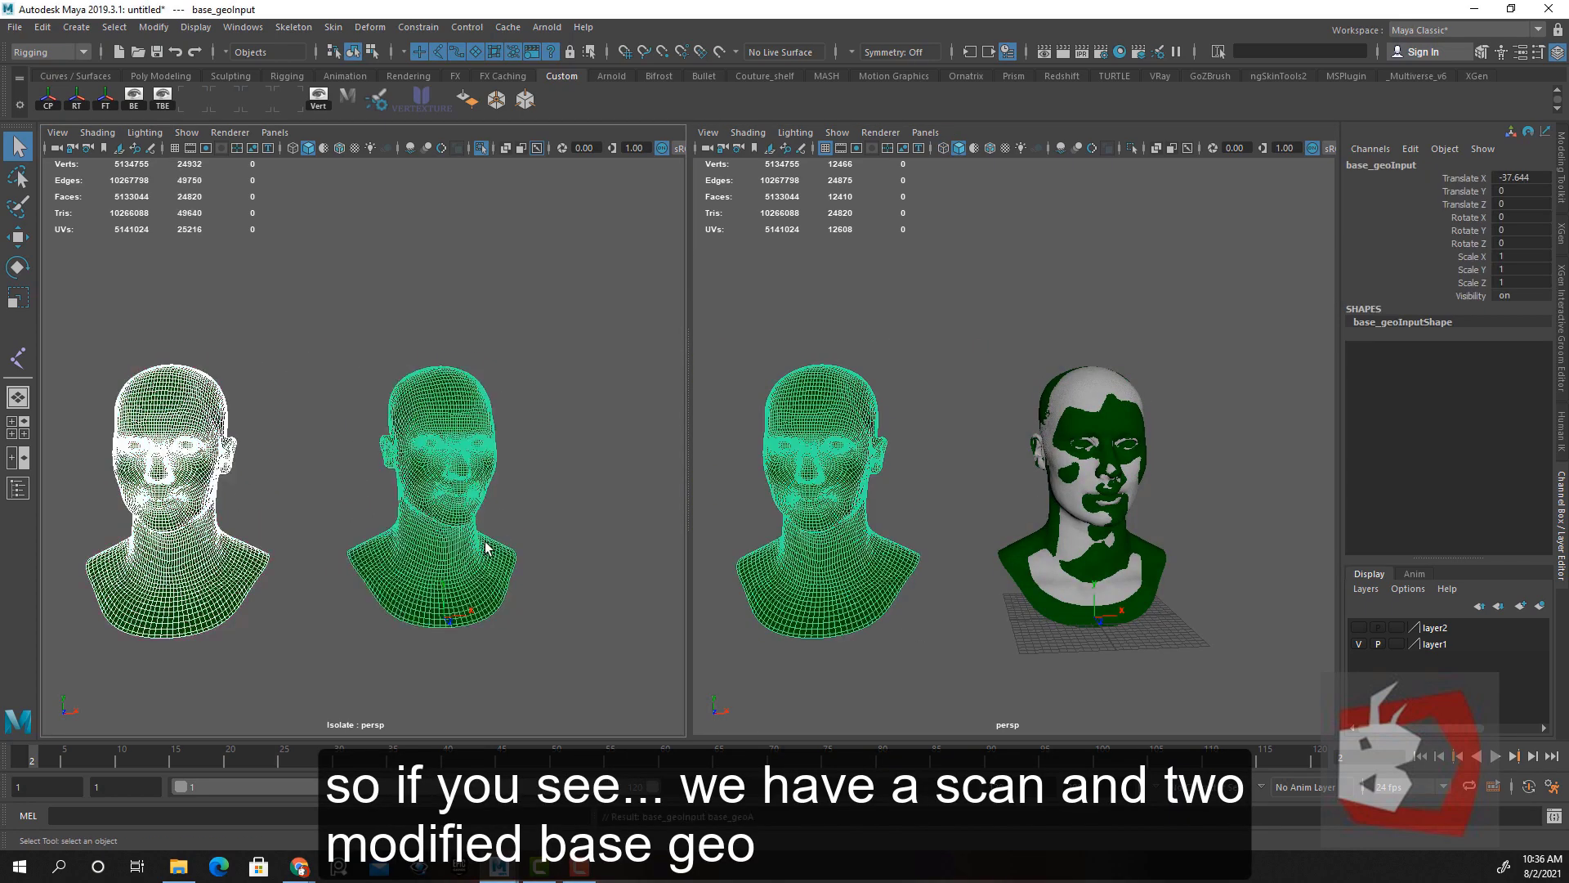
{"action": "left_click", "coordinate": [257, 474]}
{"action": "left_click", "coordinate": [211, 484]}
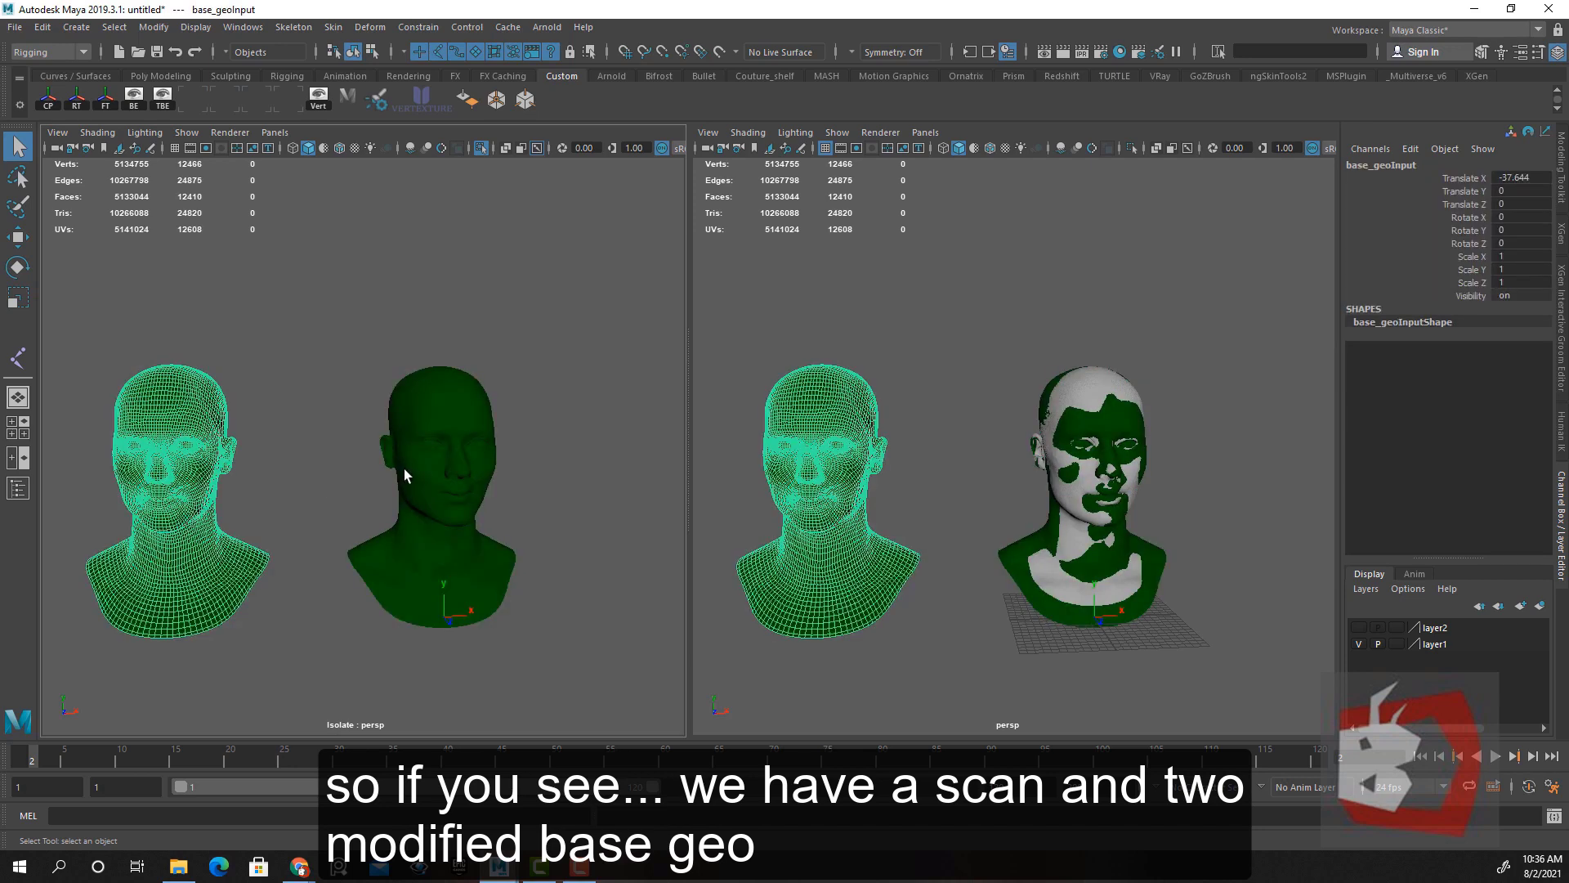
{"action": "left_click", "coordinate": [415, 491], "text": "shift"}
{"action": "left_click_drag", "start_coordinate": [301, 413], "coordinate": [342, 404], "text": "alt"}
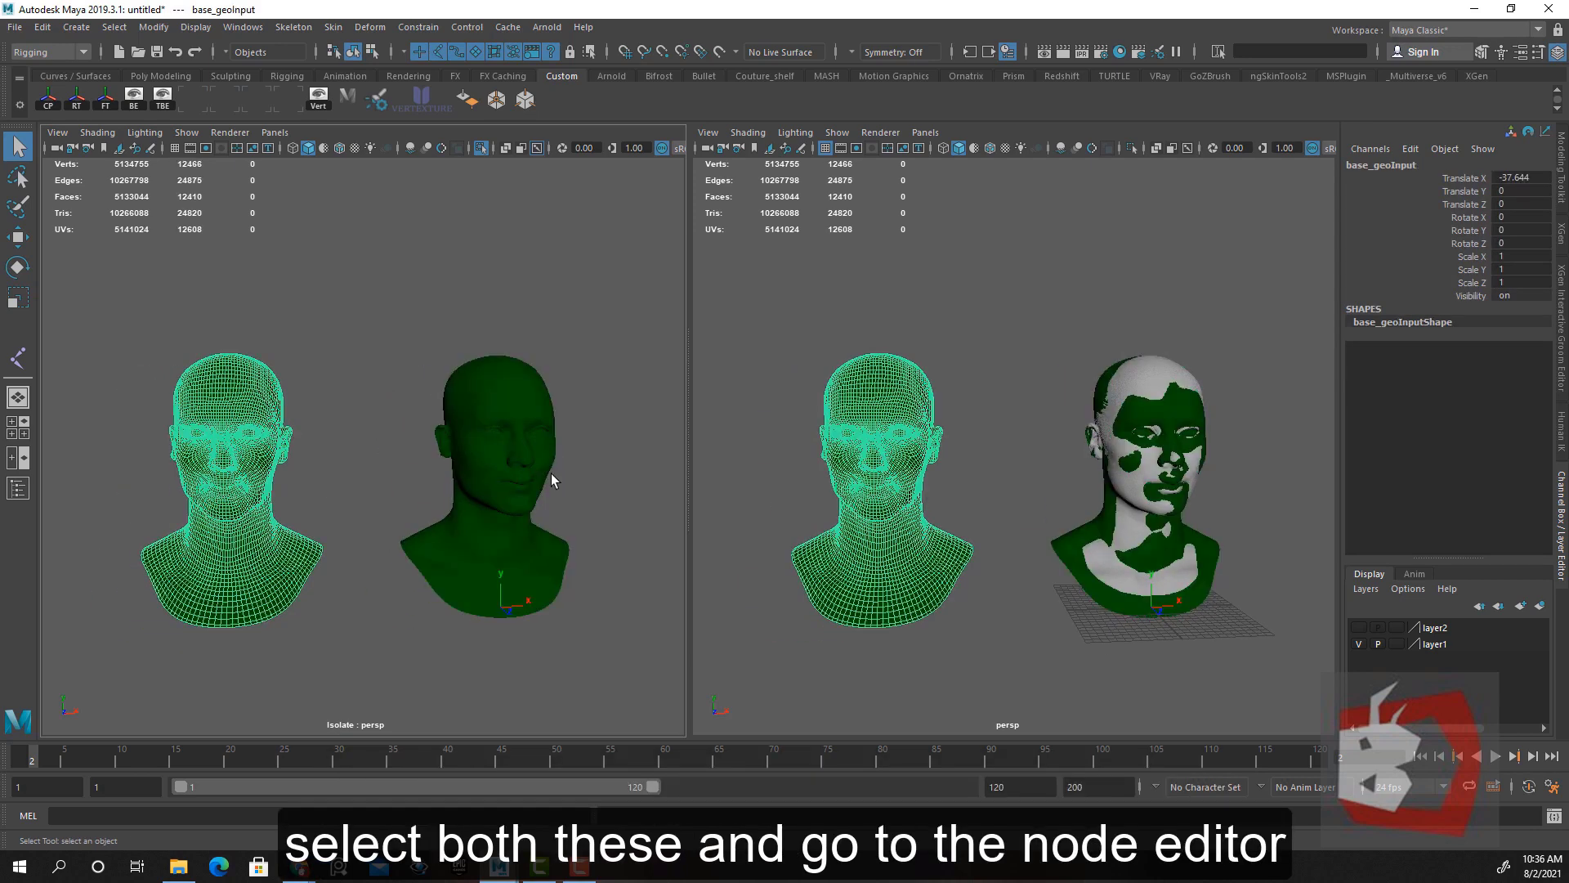
{"action": "left_click", "coordinate": [243, 27]}
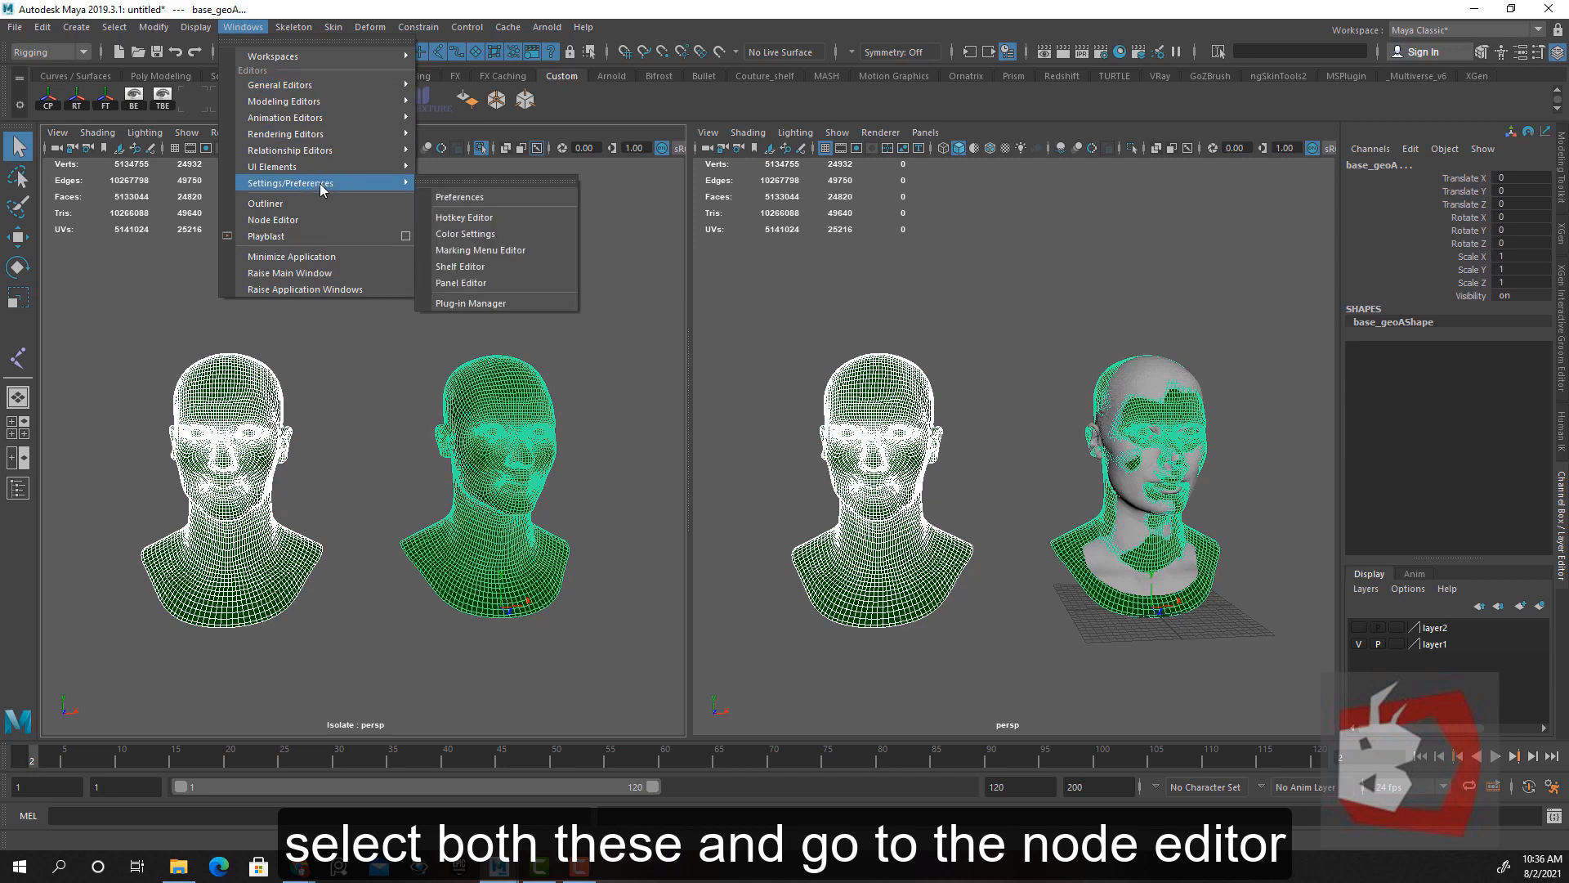
{"action": "left_click", "coordinate": [273, 219]}
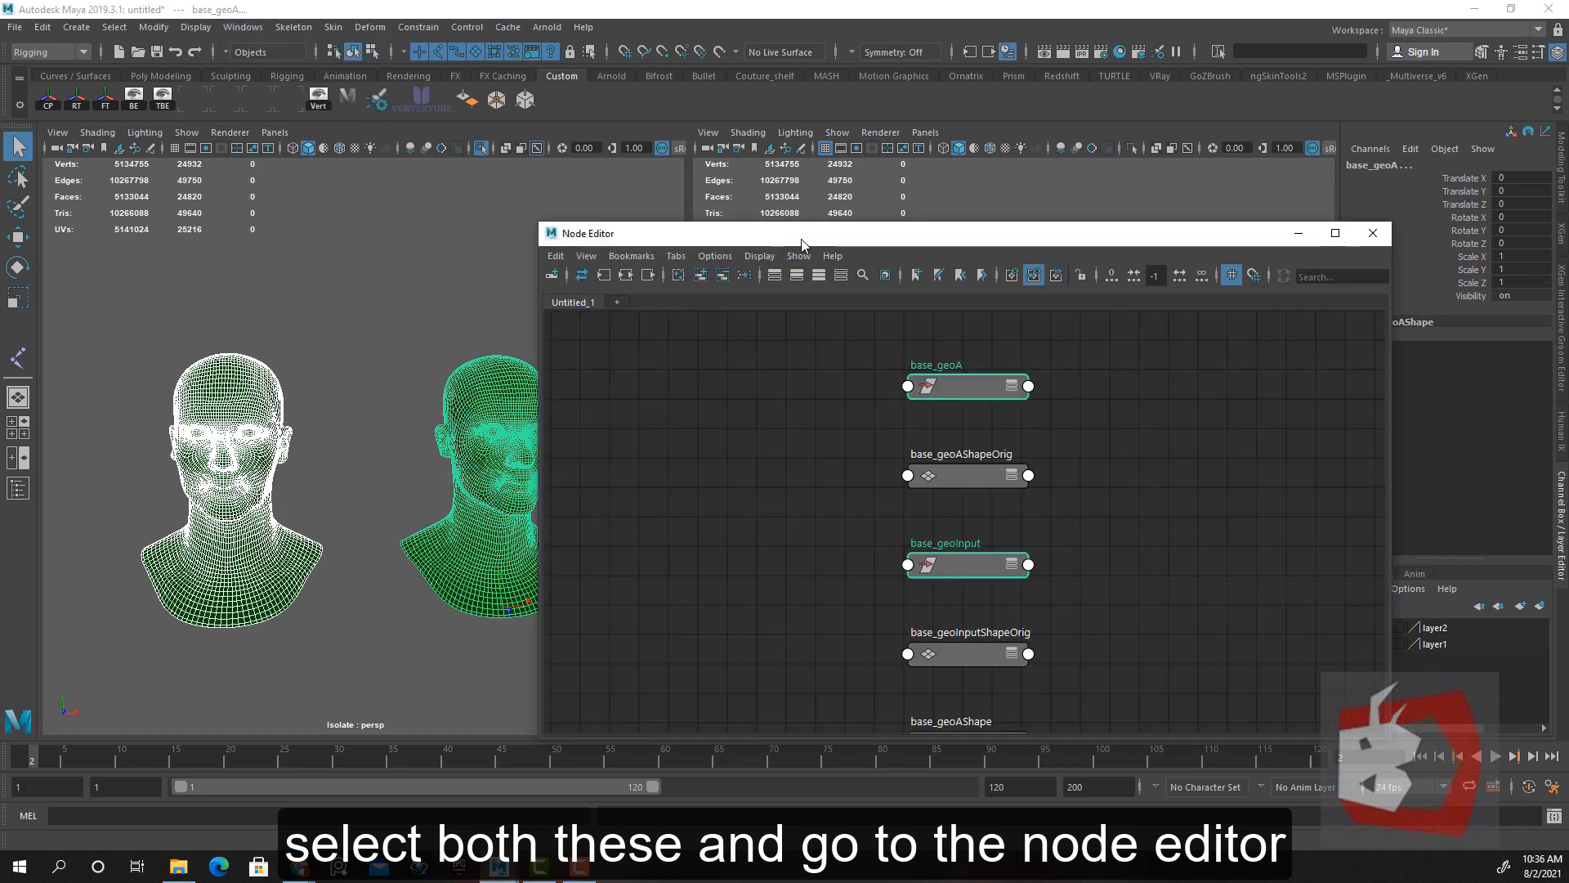
{"action": "left_click_drag", "start_coordinate": [804, 237], "coordinate": [982, 180]}
{"action": "scroll", "coordinate": [987, 309], "scroll_direction": "down", "scroll_amount": 5}
{"action": "middle_click_drag", "start_coordinate": [1001, 355], "coordinate": [941, 440], "text": "alt"}
Delete the base_geoAShapeOrig and base_geoInputShapeOrig nodes from the graph
{"action": "left_click", "coordinate": [238, 467]}
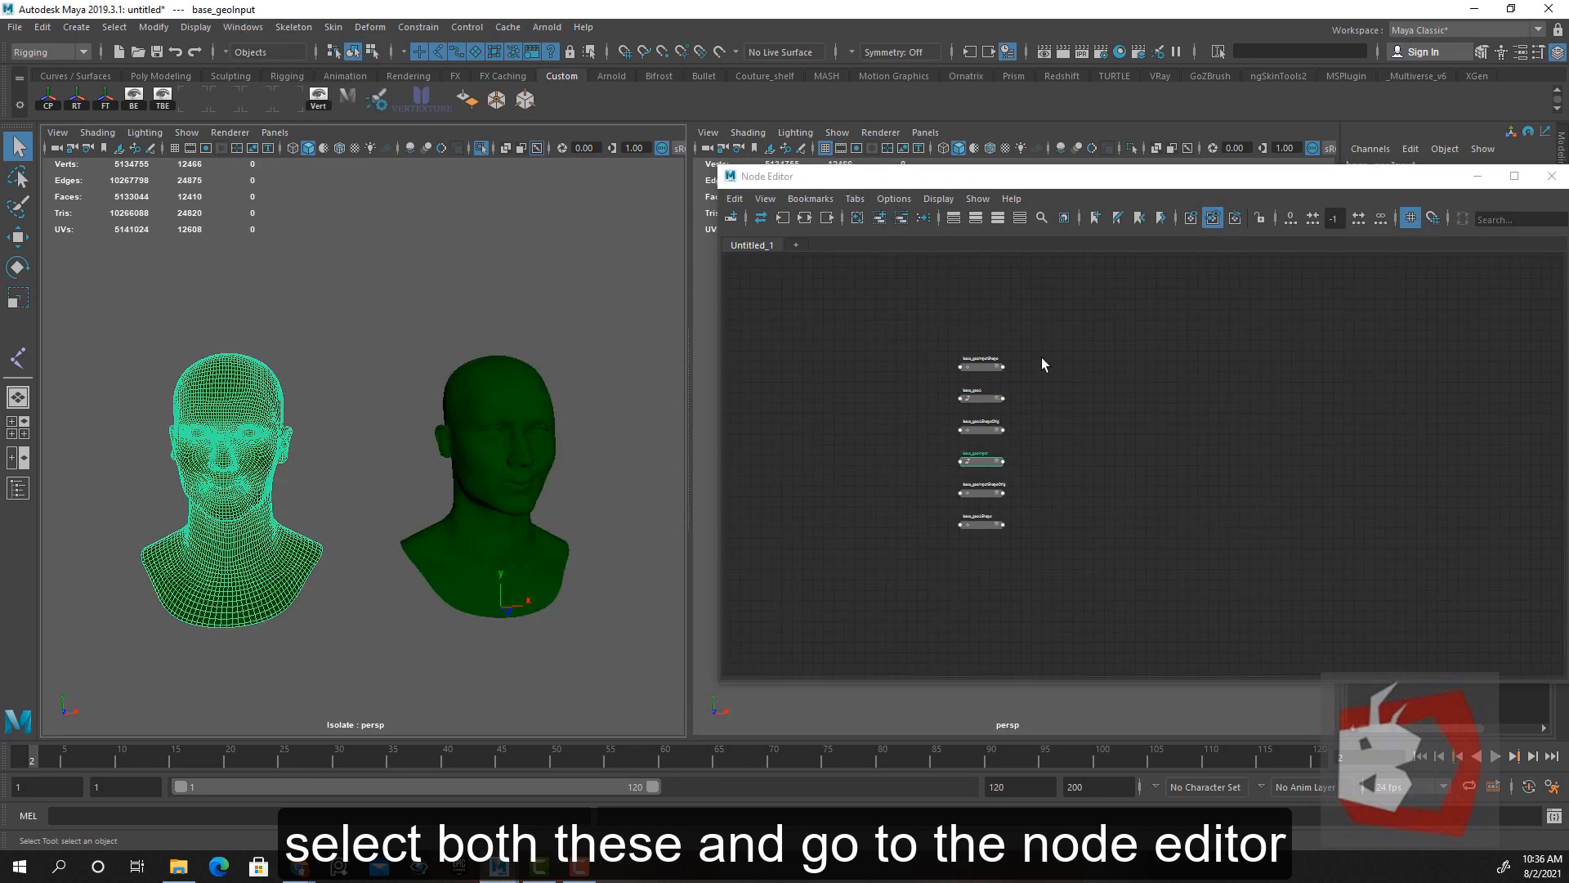
{"action": "scroll", "coordinate": [973, 431], "scroll_direction": "up", "scroll_amount": 5}
{"action": "left_click_drag", "start_coordinate": [881, 399], "coordinate": [1108, 451]}
{"action": "scroll", "coordinate": [1018, 453], "scroll_direction": "up", "scroll_amount": 3}
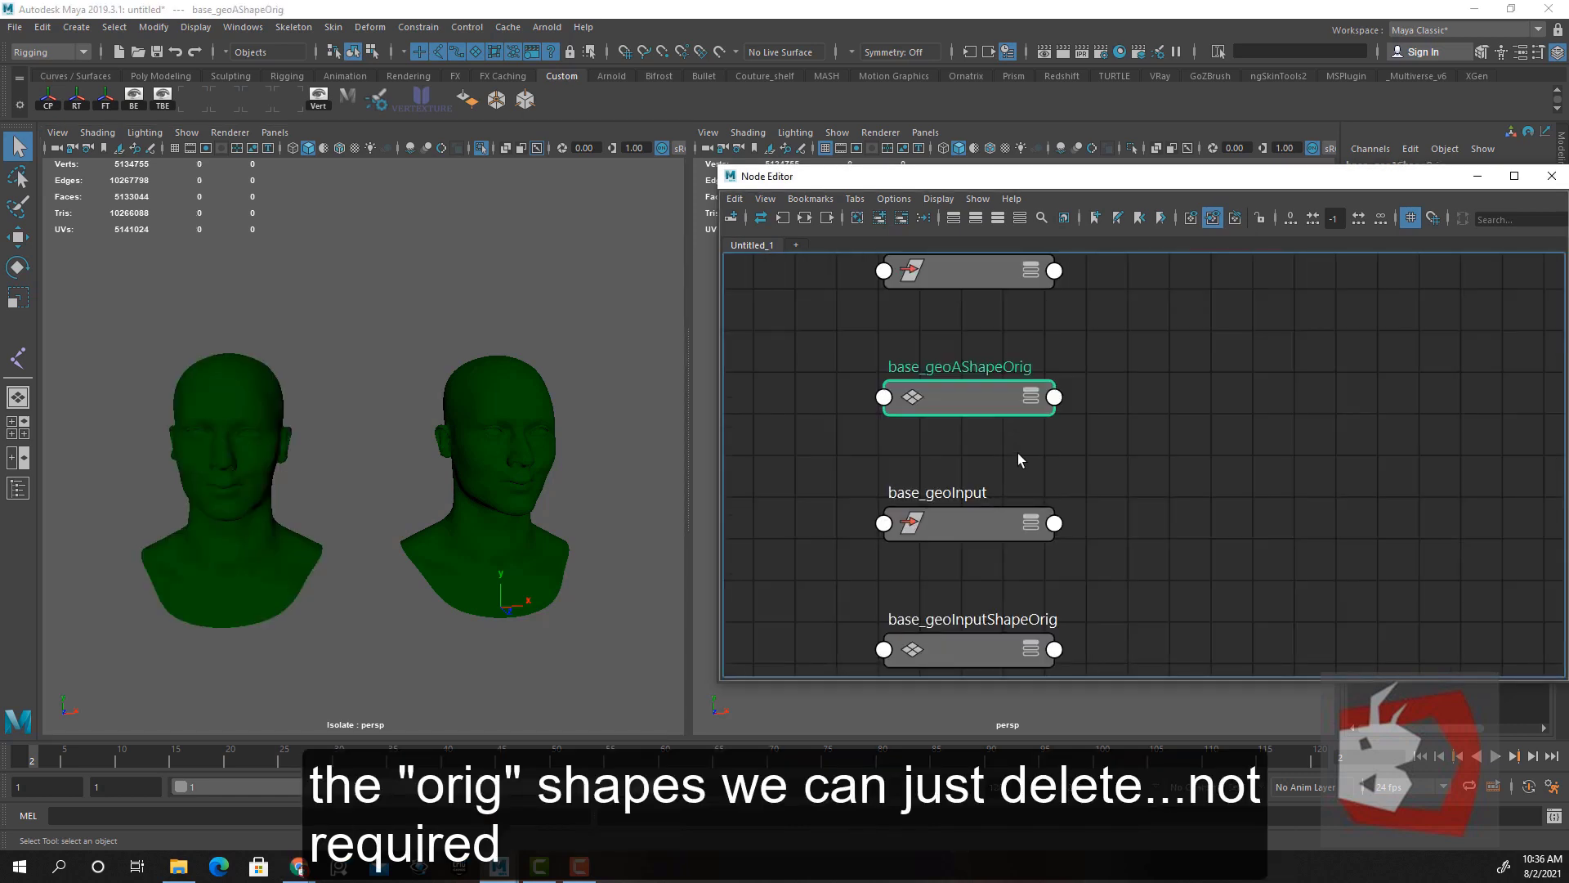
{"action": "scroll", "coordinate": [1081, 507], "scroll_direction": "down", "scroll_amount": 3}
{"action": "scroll", "coordinate": [998, 483], "scroll_direction": "up", "scroll_amount": 3}
{"action": "left_click_drag", "start_coordinate": [863, 477], "coordinate": [1097, 523], "text": "shift"}
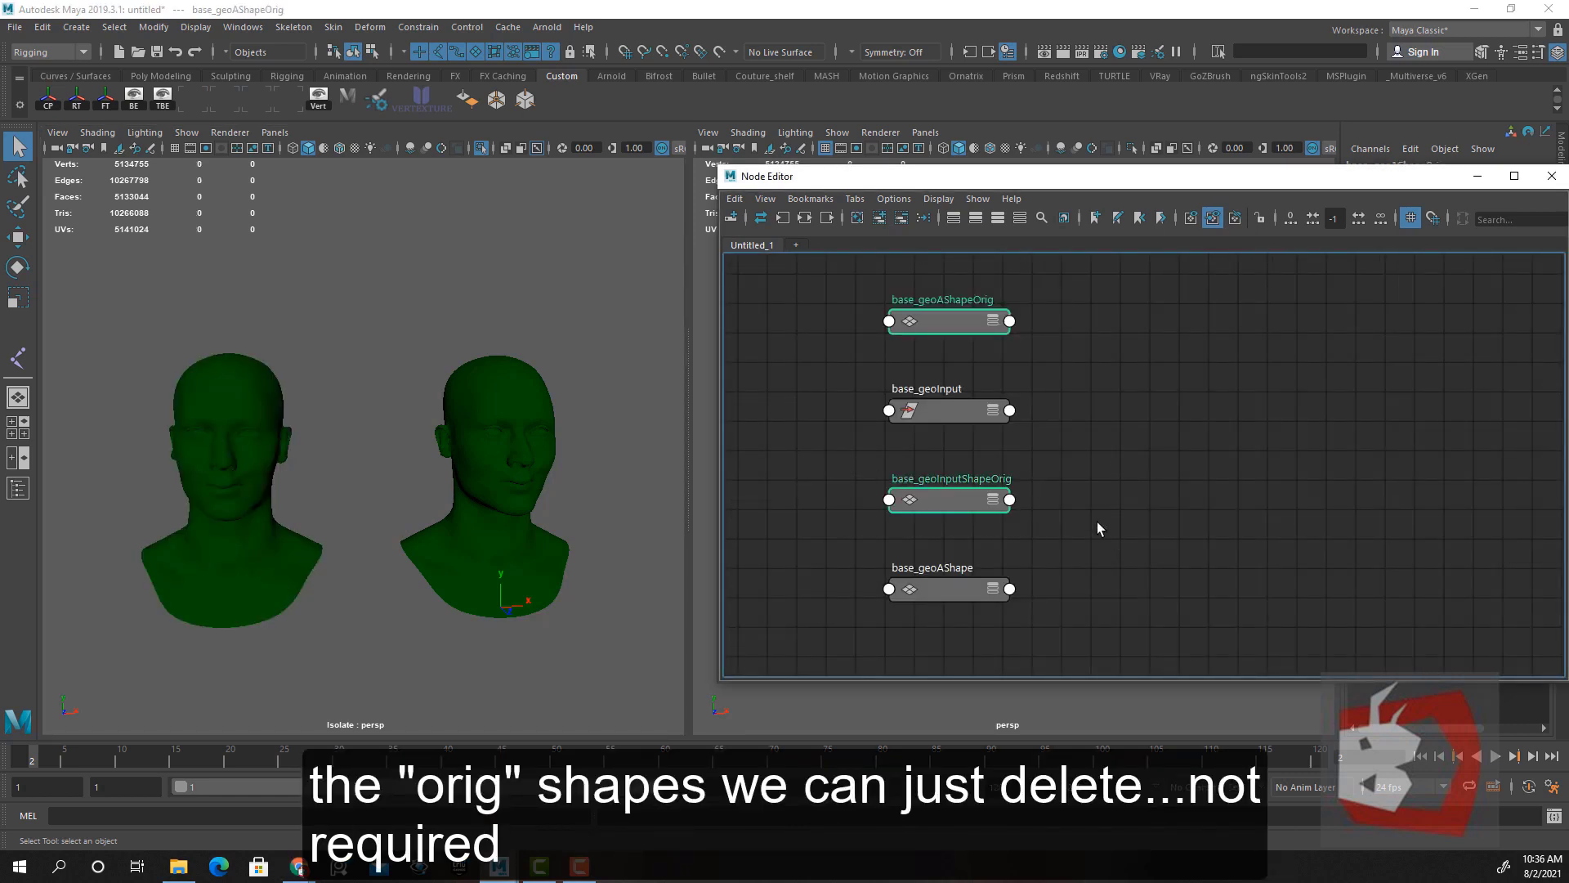
{"action": "key", "text": "Delete"}
{"action": "scroll", "coordinate": [1062, 491], "scroll_direction": "down", "scroll_amount": 3}
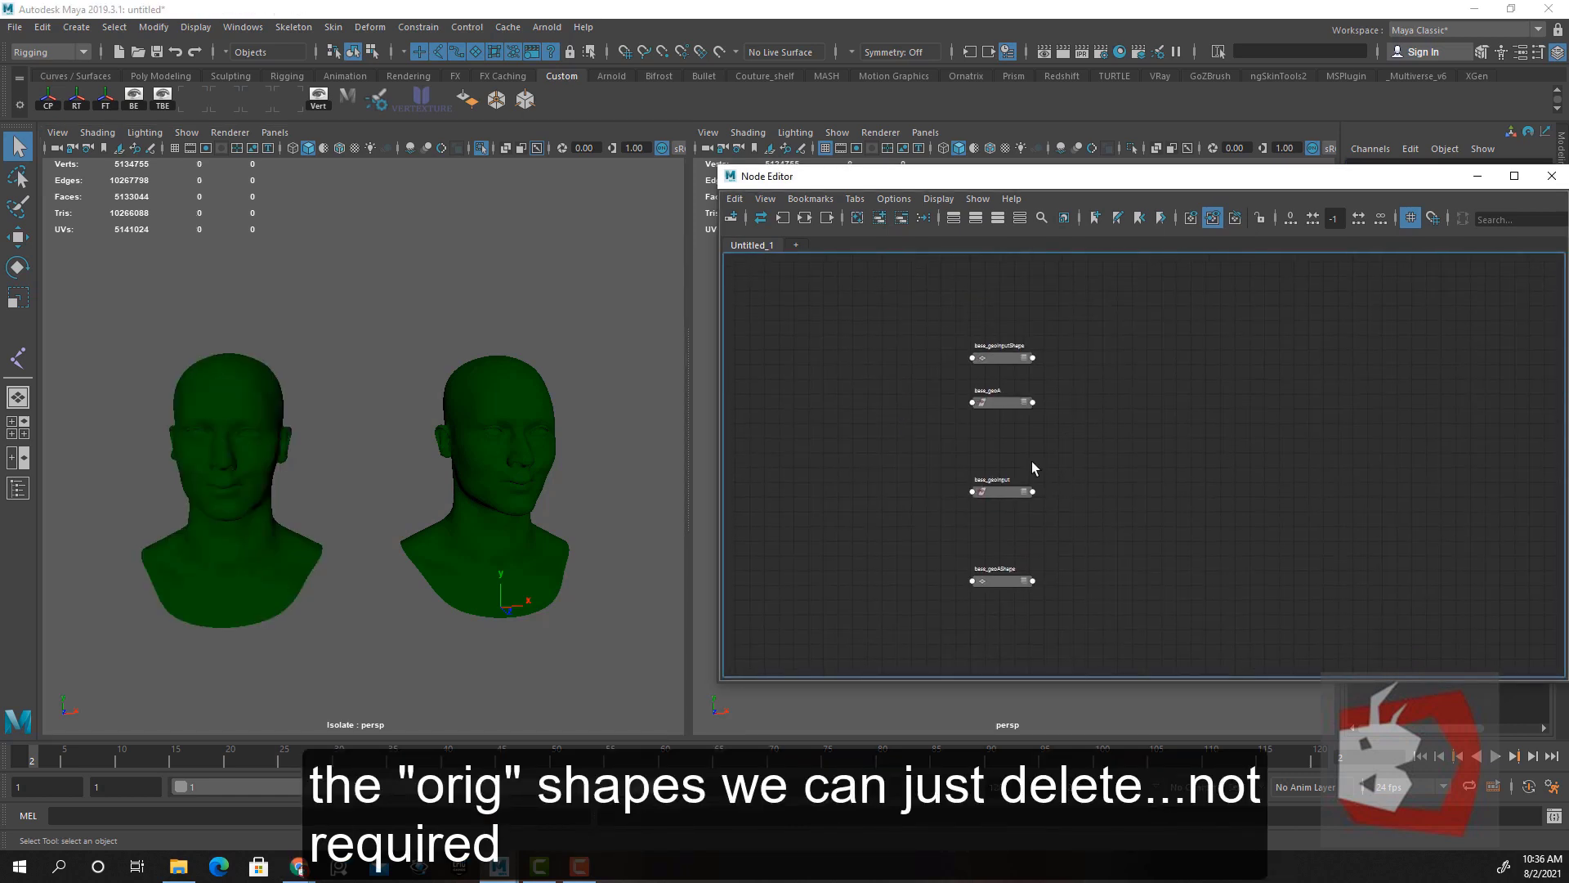
Place the base_geoInputShape and base_geoAShape nodes side by side and expand both to show all their attributes
{"action": "scroll", "coordinate": [997, 342], "scroll_direction": "up", "scroll_amount": 3}
{"action": "left_click_drag", "start_coordinate": [998, 363], "coordinate": [922, 607]}
{"action": "middle_click_drag", "start_coordinate": [1083, 601], "coordinate": [1056, 486], "text": "alt"}
{"action": "left_click_drag", "start_coordinate": [1219, 539], "coordinate": [1141, 488]}
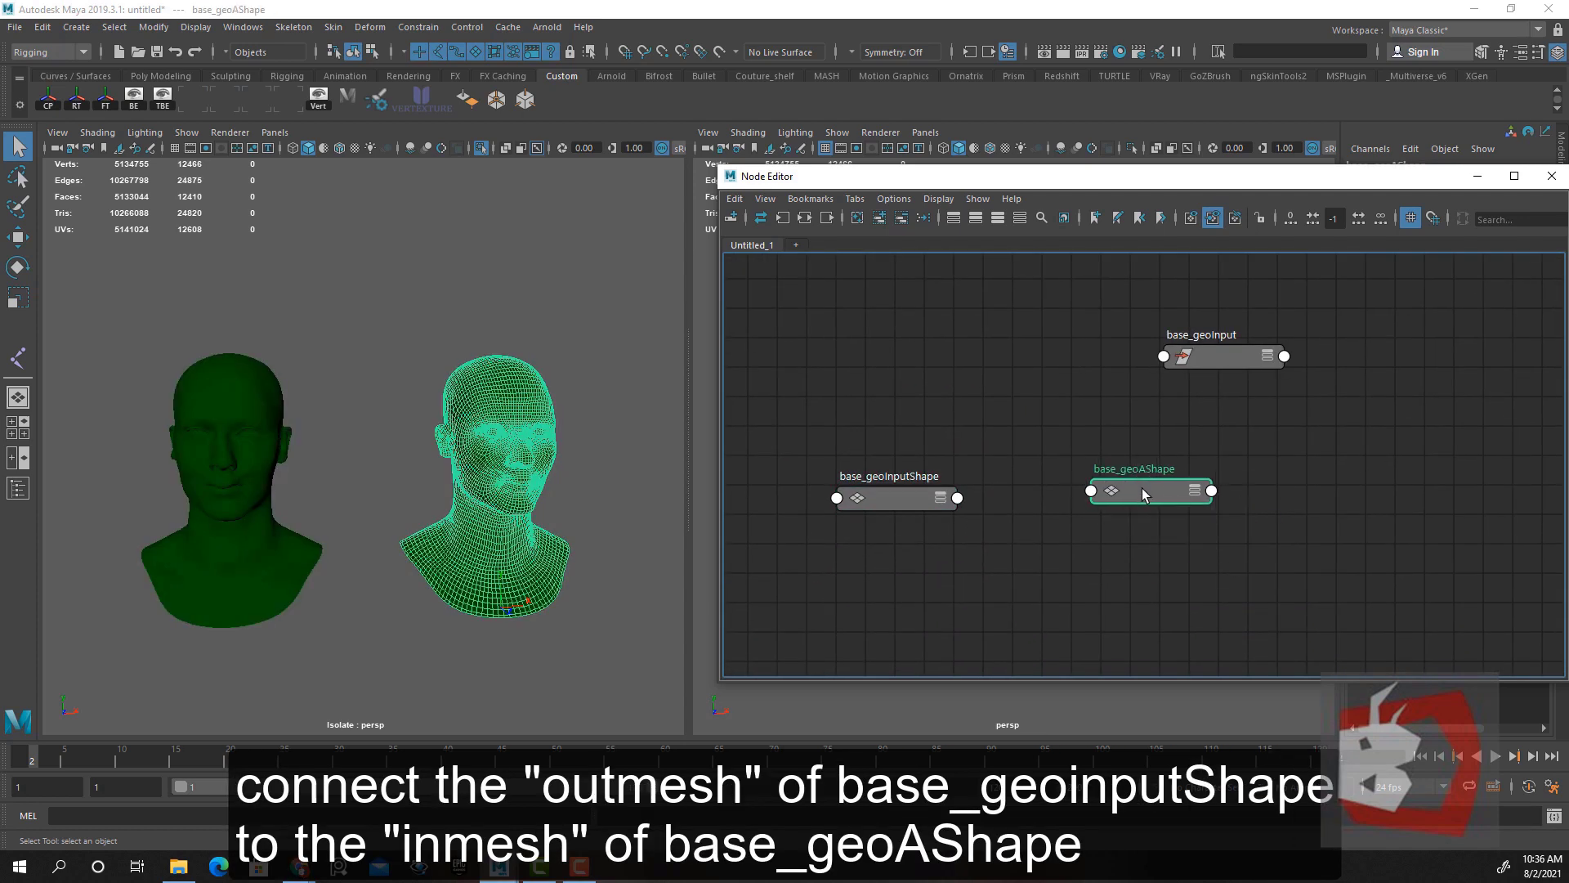
{"action": "left_click", "coordinate": [939, 501]}
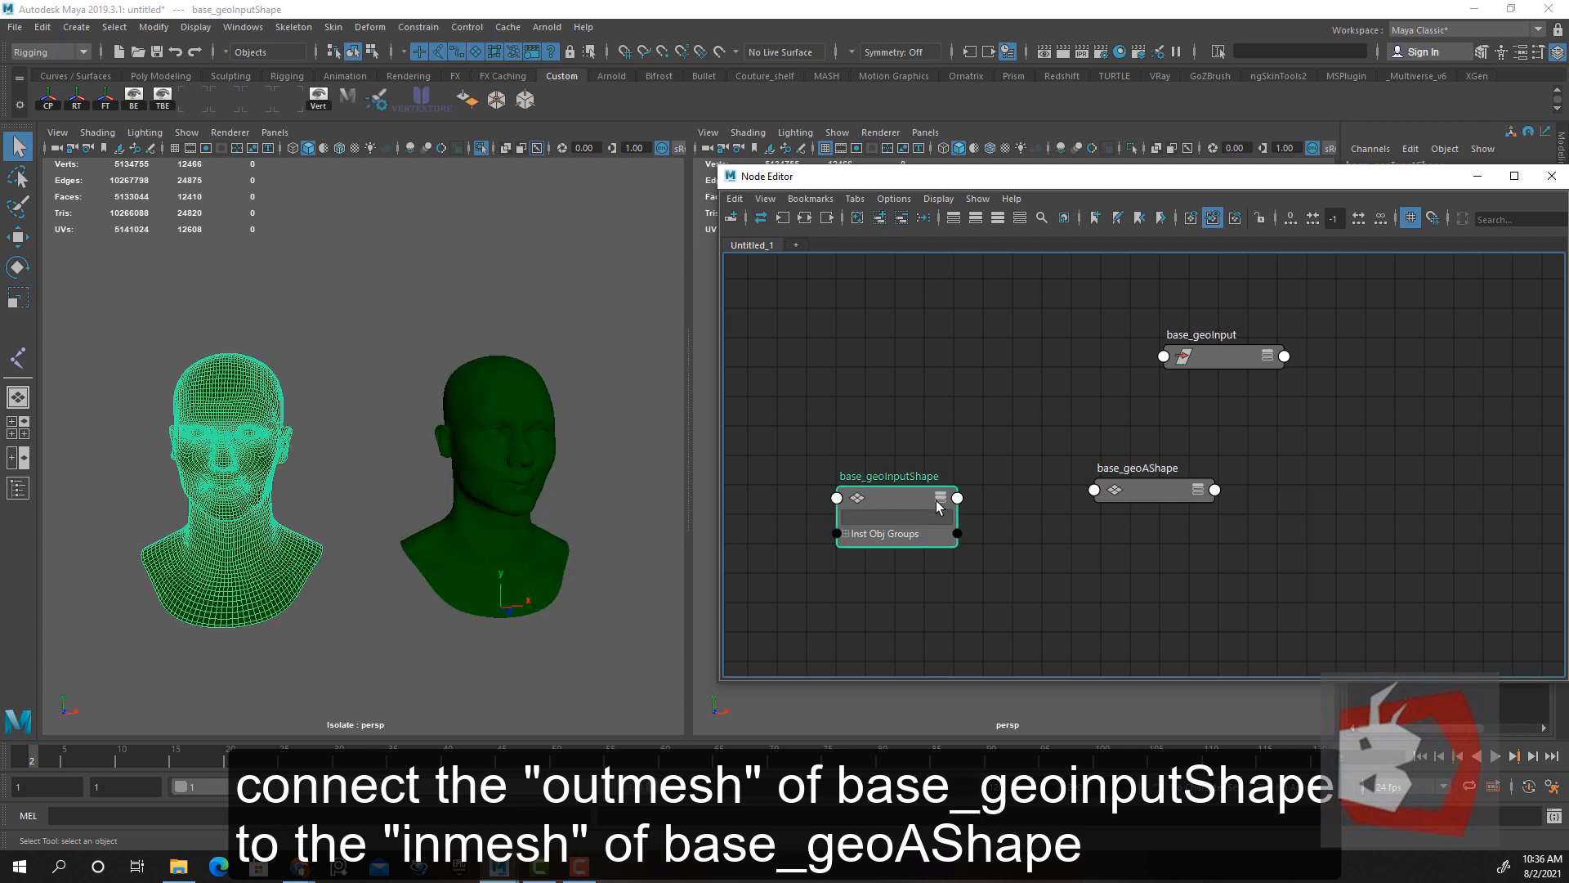
{"action": "left_click", "coordinate": [940, 500]}
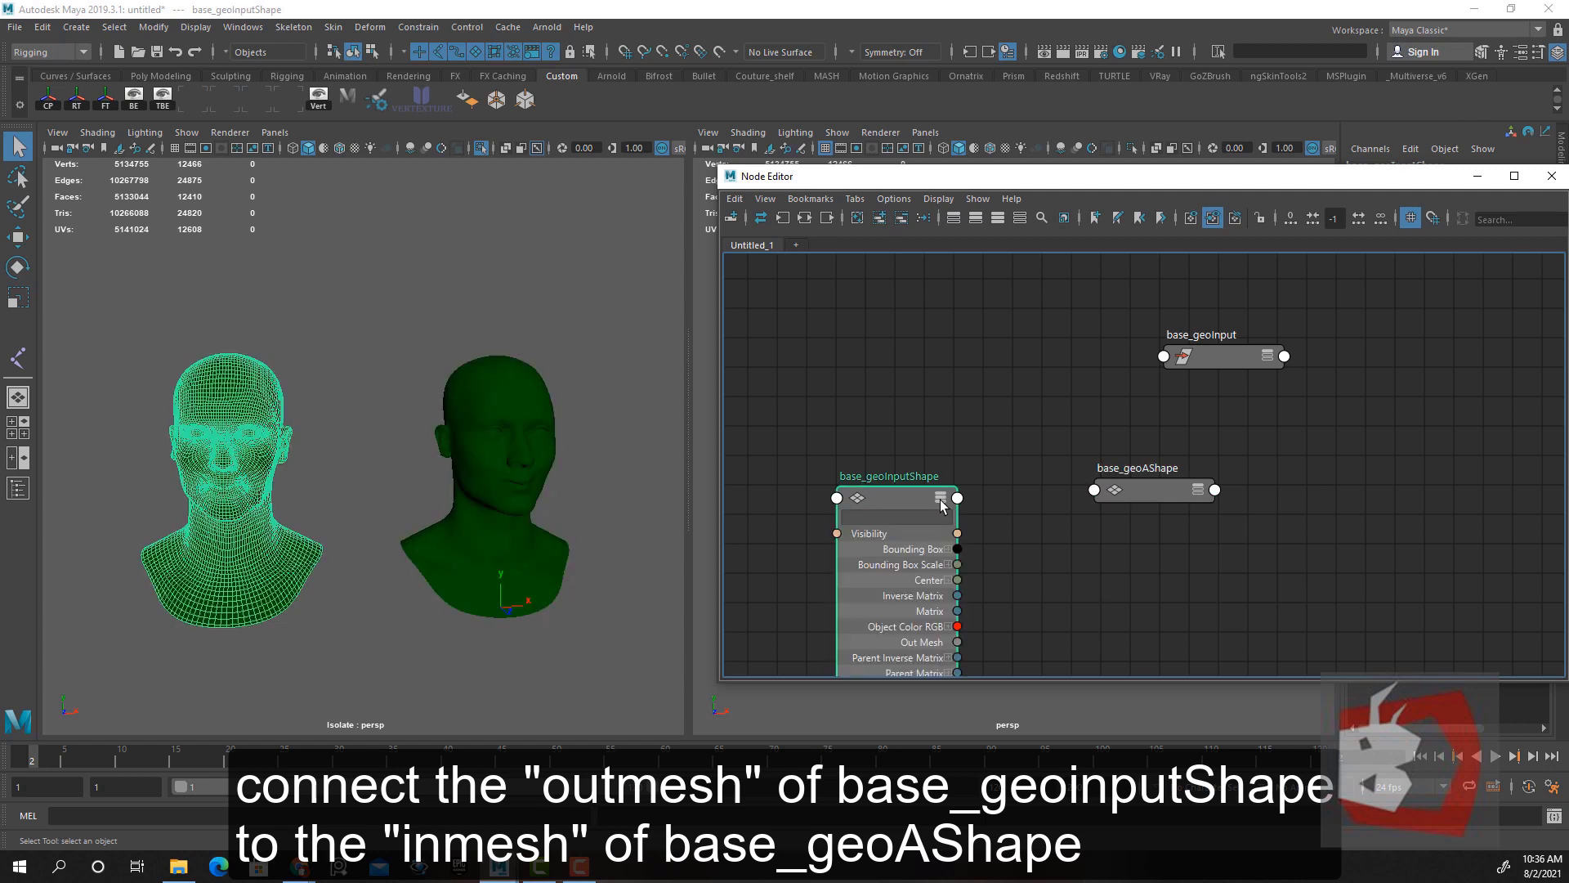
{"action": "left_click", "coordinate": [1198, 492]}
{"action": "left_click", "coordinate": [1197, 492]}
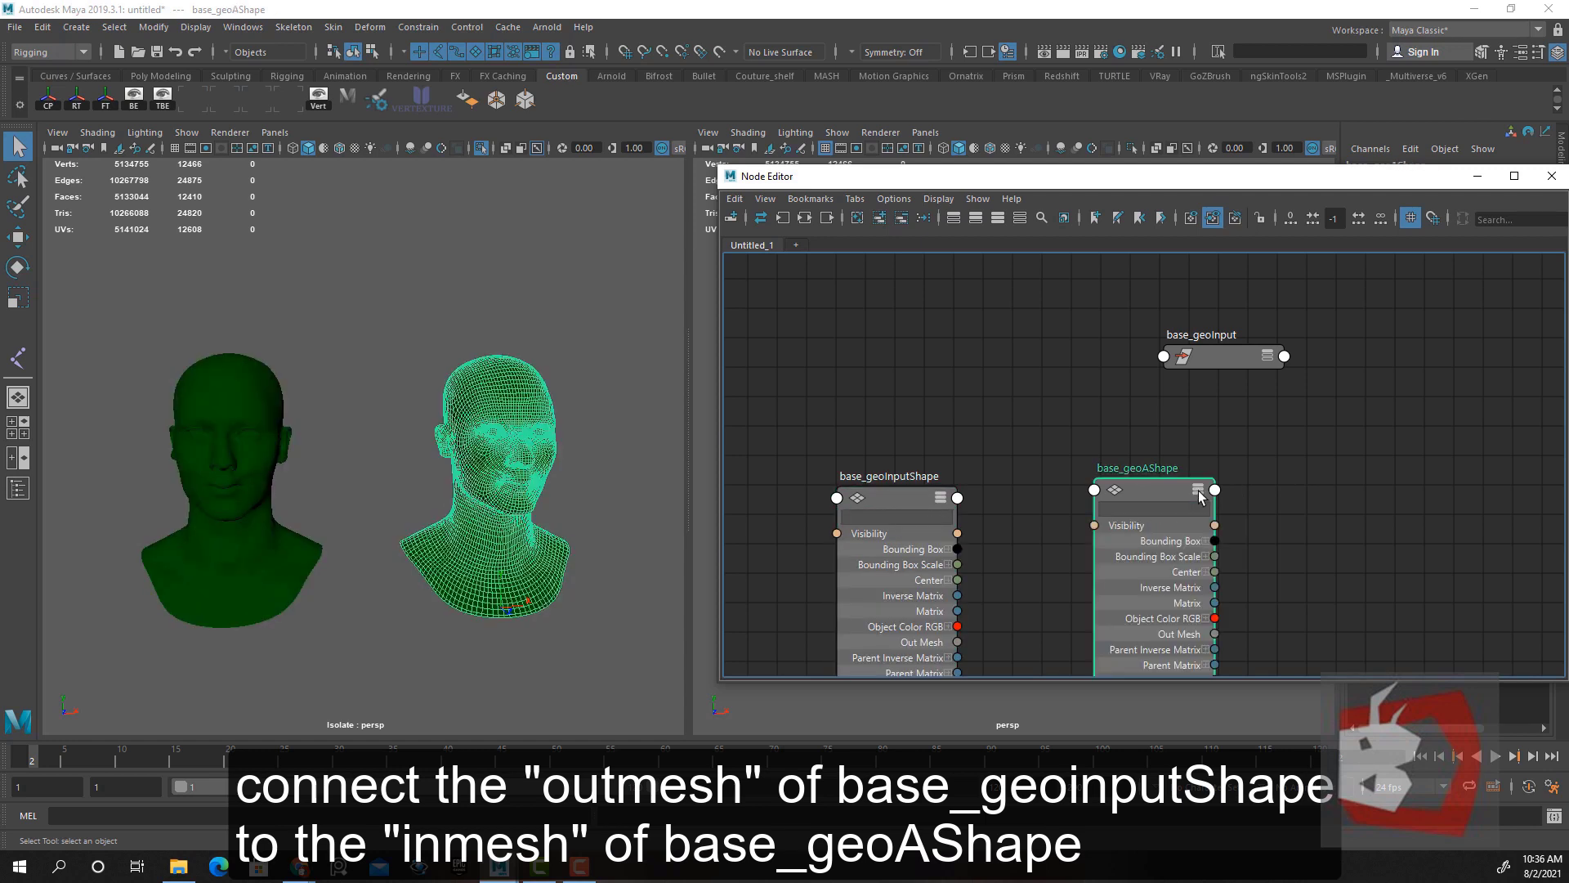
Connect the Out Mesh of base_geoInputShape to the In Mesh of base_geoAShape
{"action": "left_click", "coordinate": [478, 402]}
{"action": "left_click", "coordinate": [584, 413]}
{"action": "left_click", "coordinate": [521, 399]}
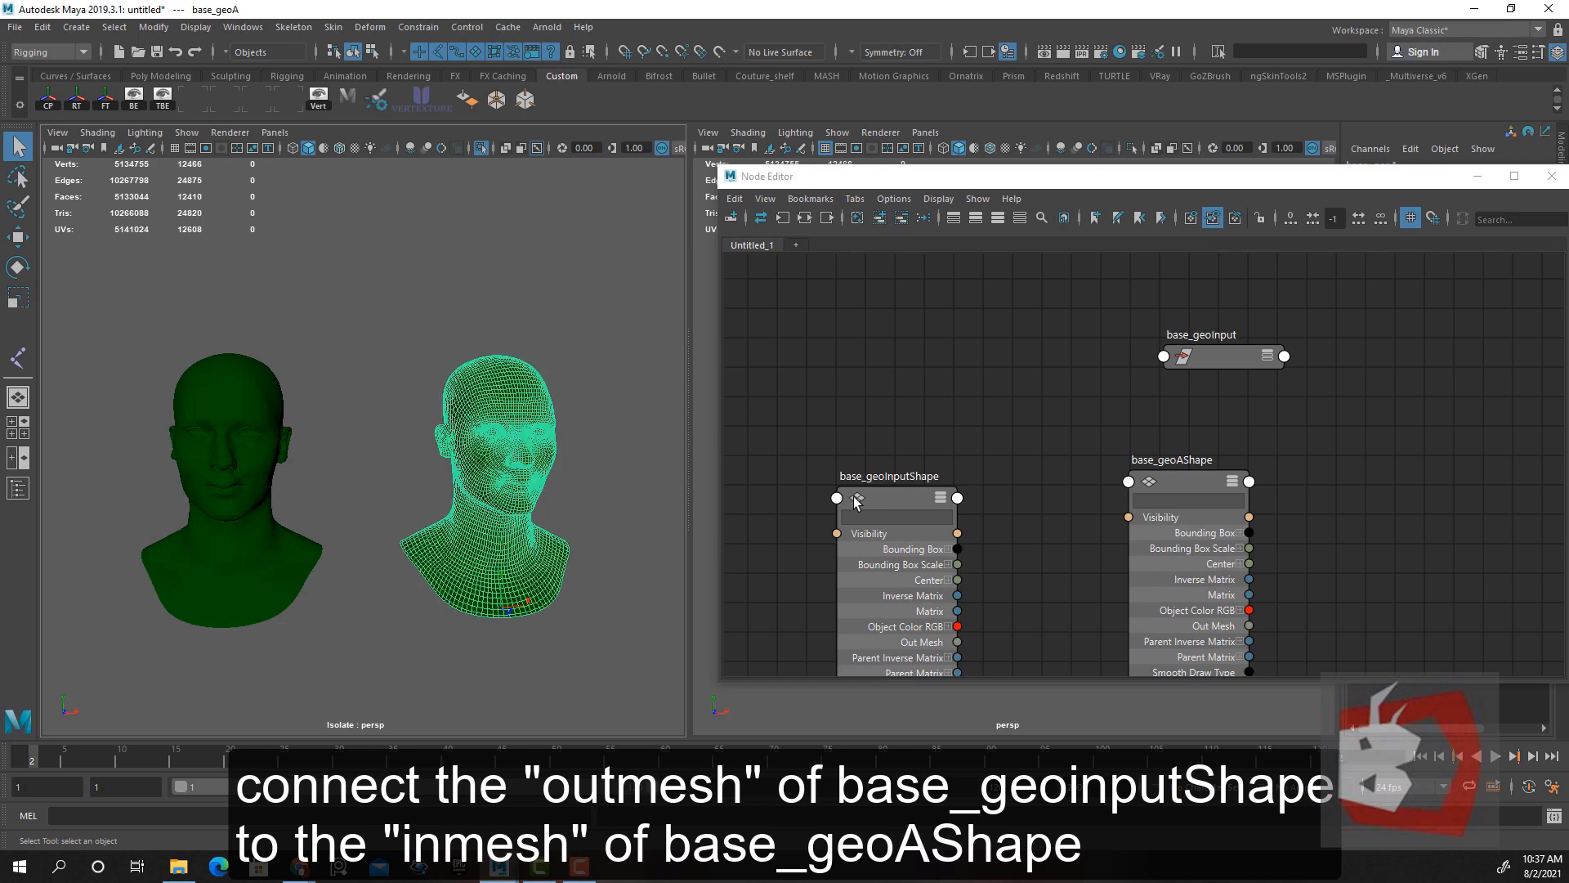
{"action": "left_click_drag", "start_coordinate": [855, 501], "coordinate": [846, 445]}
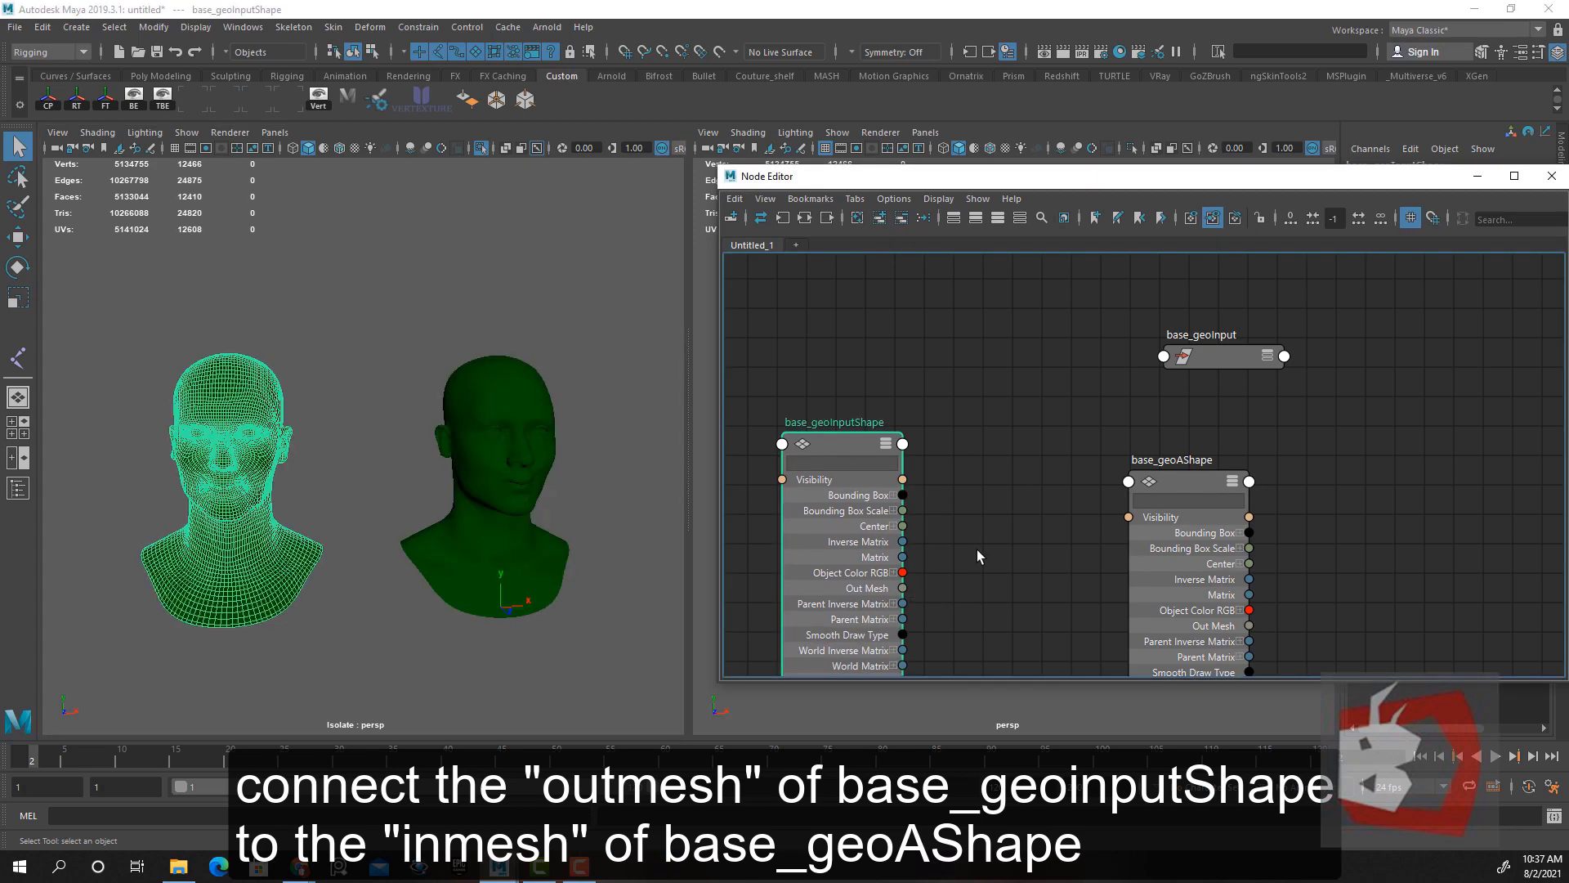
{"action": "middle_click_drag", "start_coordinate": [978, 550], "coordinate": [975, 405], "text": "alt"}
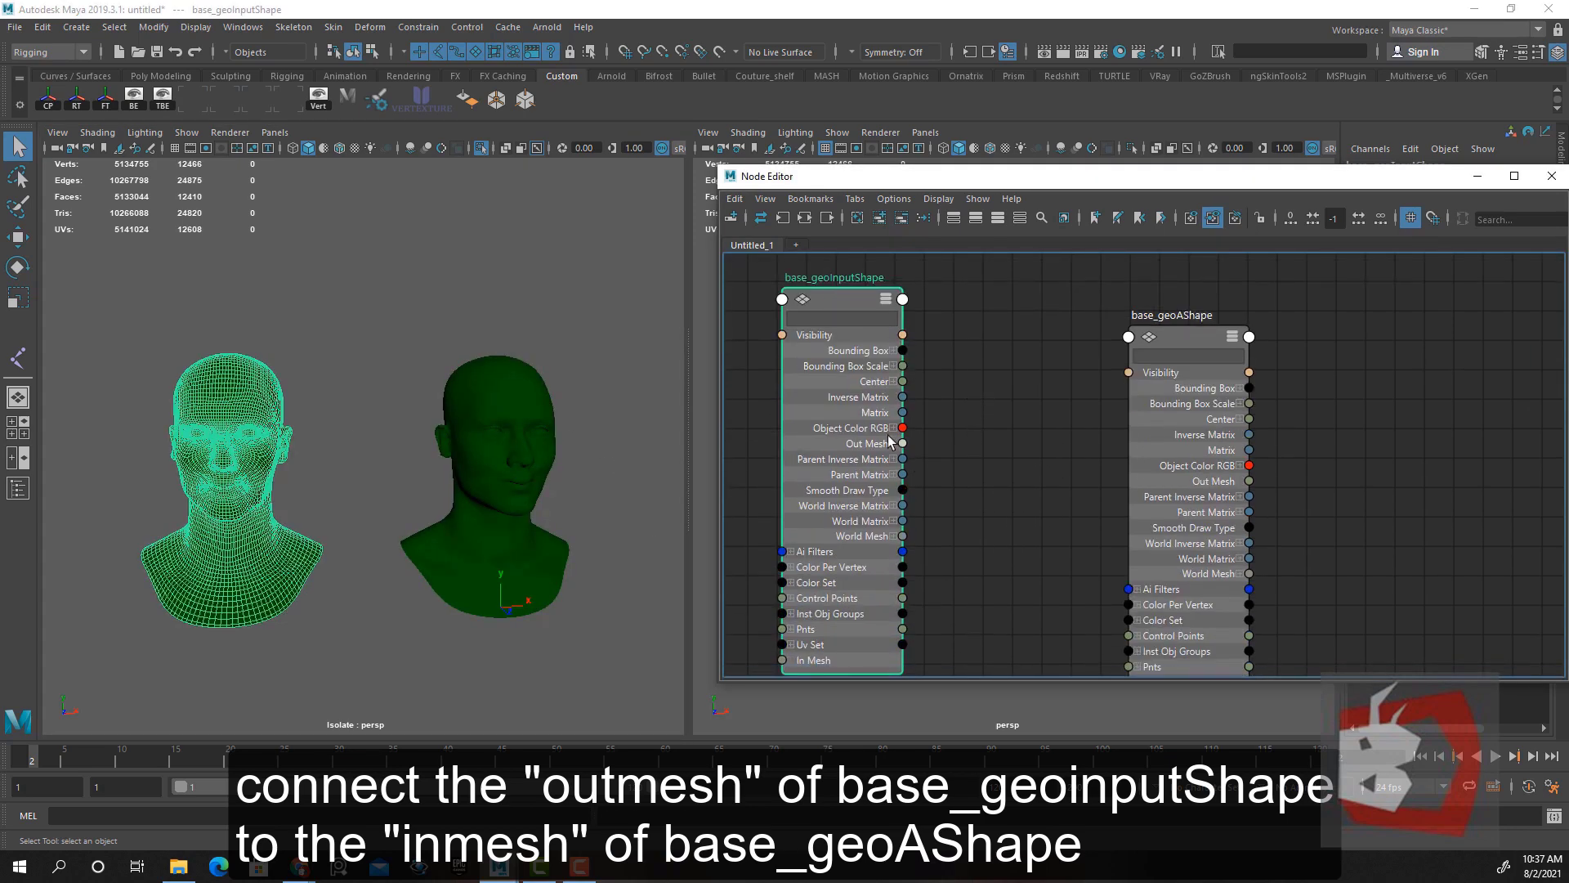
{"action": "left_click_drag", "start_coordinate": [905, 445], "coordinate": [1048, 584]}
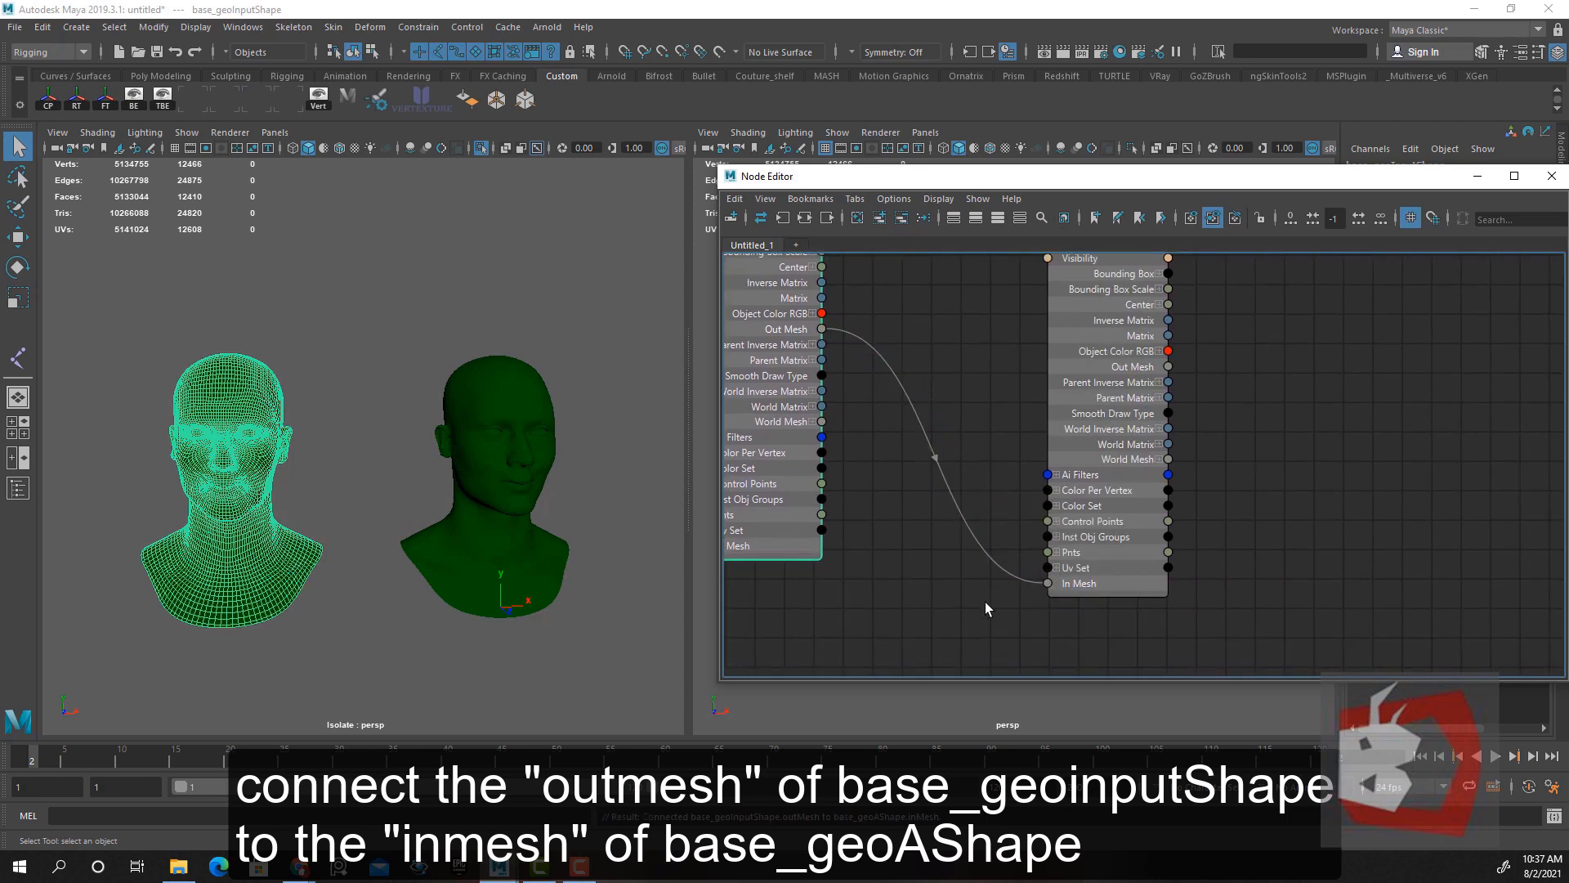
{"action": "scroll", "coordinate": [972, 434], "scroll_direction": "down", "scroll_amount": 4}
{"action": "scroll", "coordinate": [1054, 392], "scroll_direction": "up", "scroll_amount": 4}
Collapse the two connected shape nodes and line them up side by side in the graph
{"action": "left_click", "coordinate": [1057, 387]}
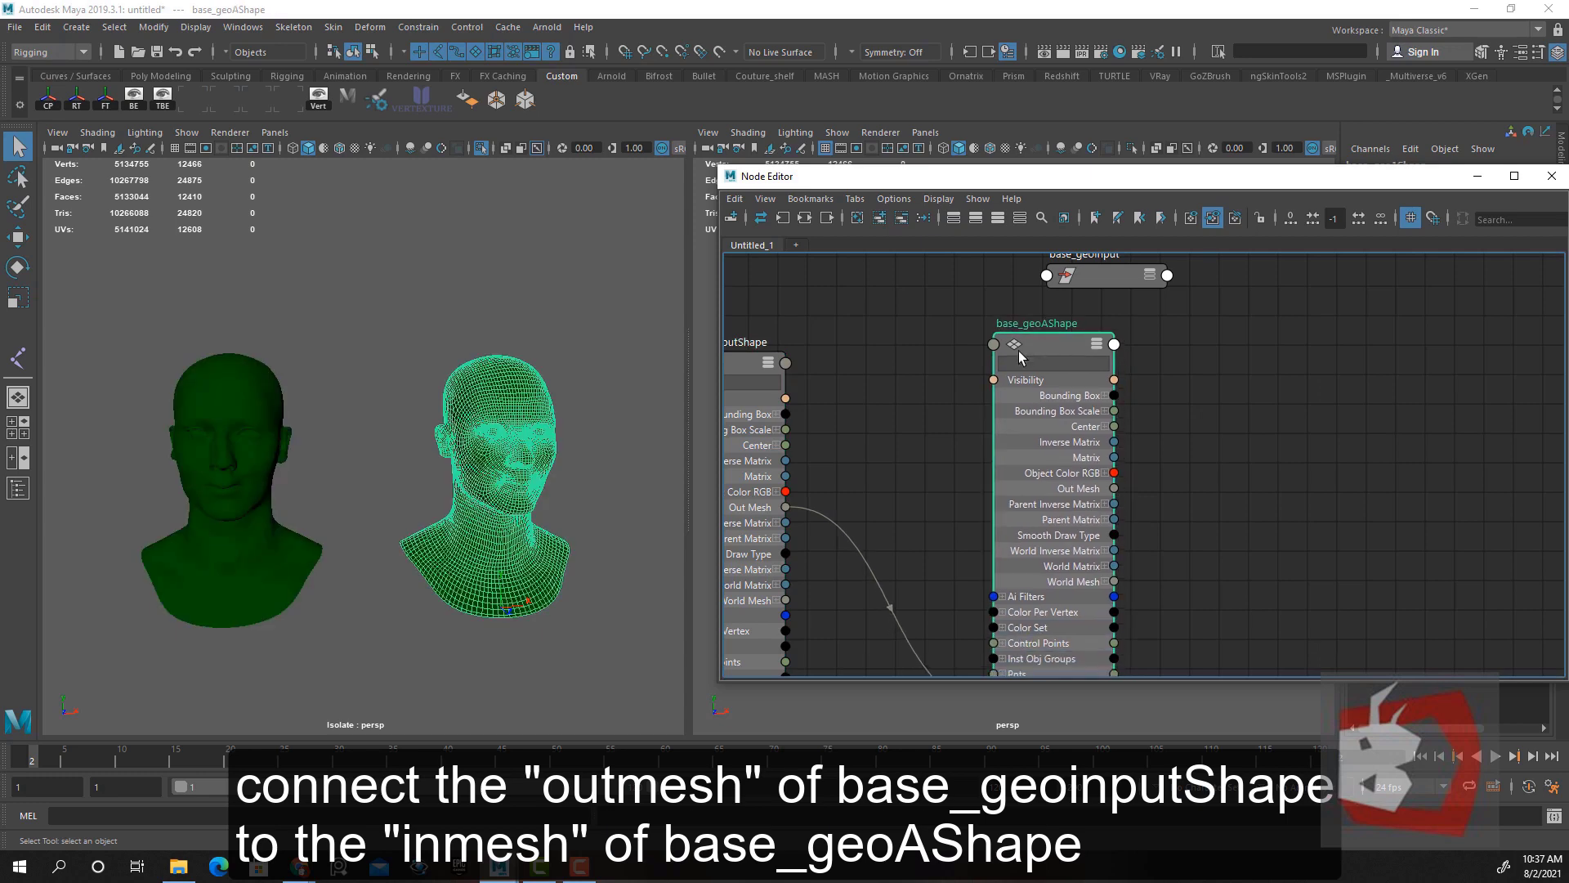
{"action": "middle_click_drag", "start_coordinate": [922, 414], "coordinate": [1080, 283], "text": "alt"}
{"action": "left_click", "coordinate": [832, 282]}
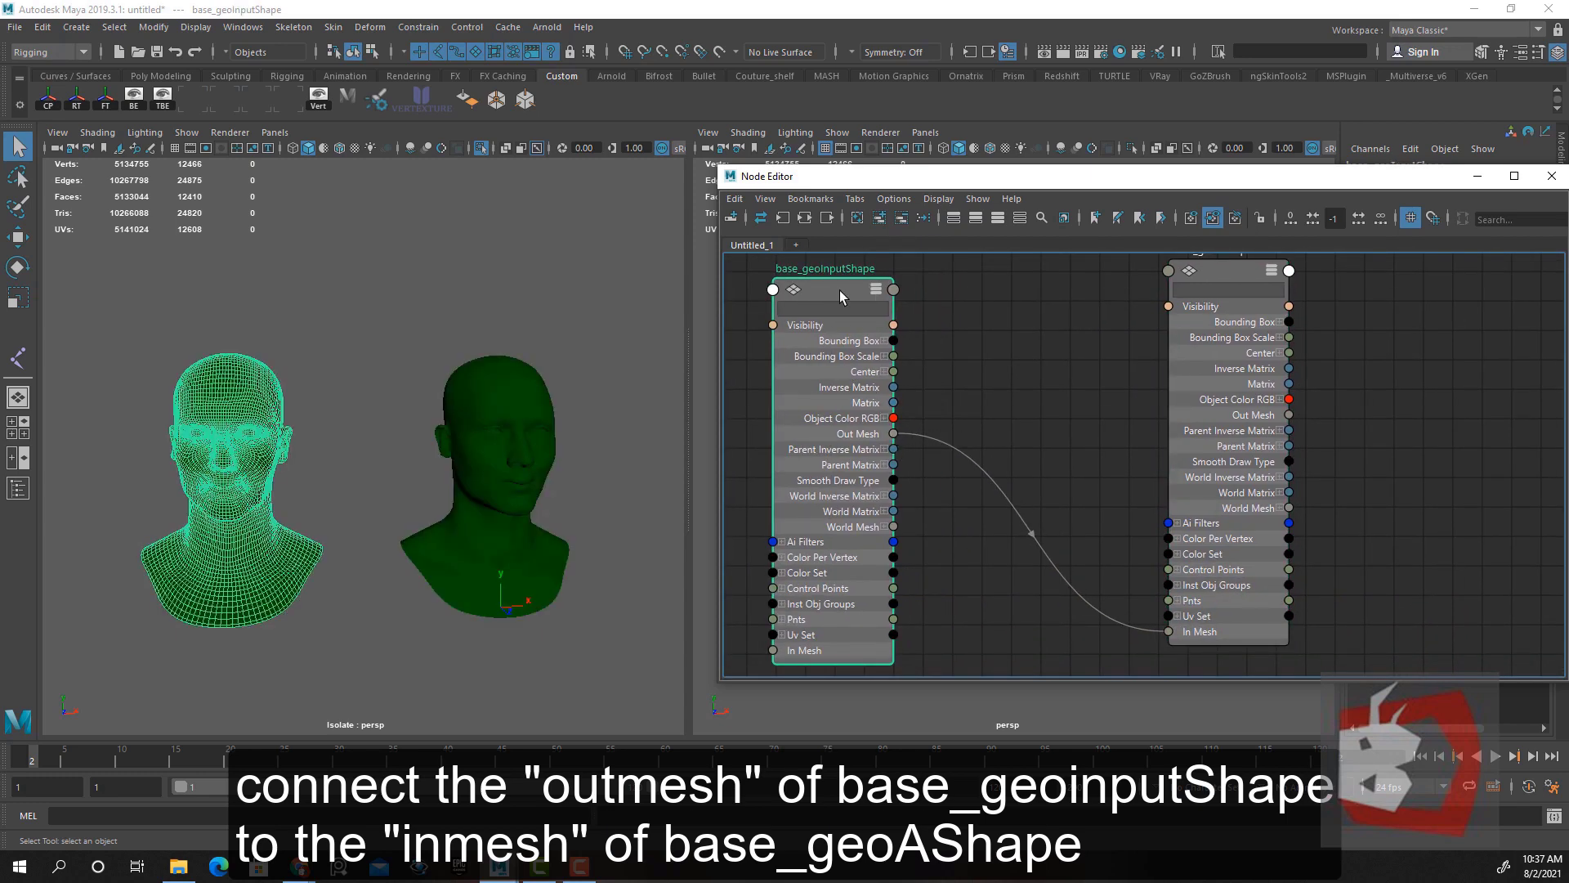
{"action": "left_click_drag", "start_coordinate": [836, 293], "coordinate": [822, 292]}
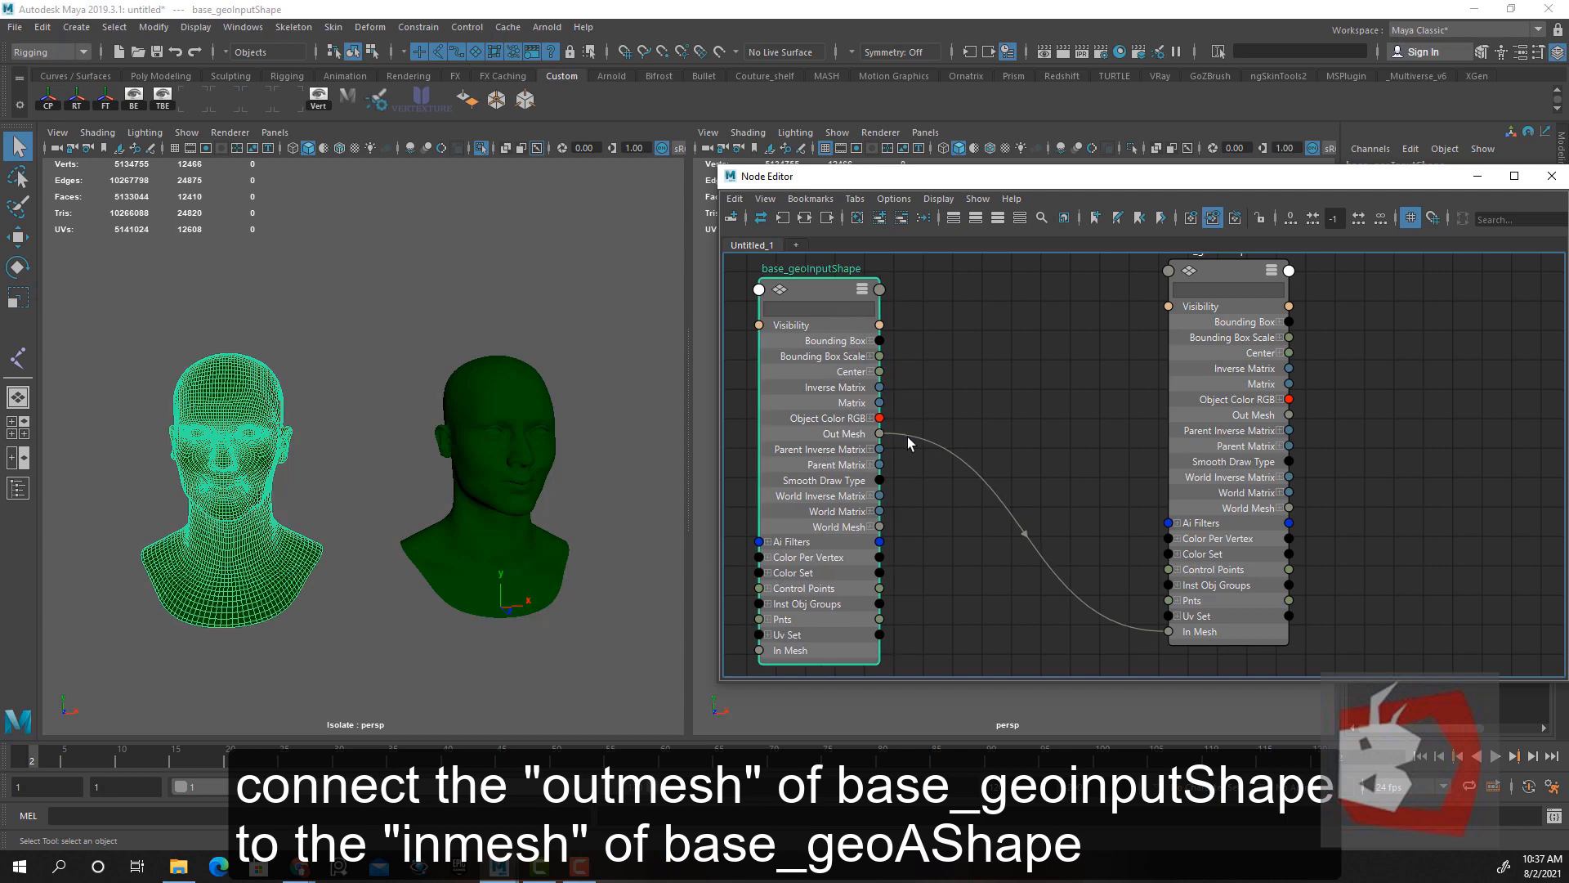
{"action": "middle_click_drag", "start_coordinate": [1089, 413], "coordinate": [1037, 447], "text": "alt"}
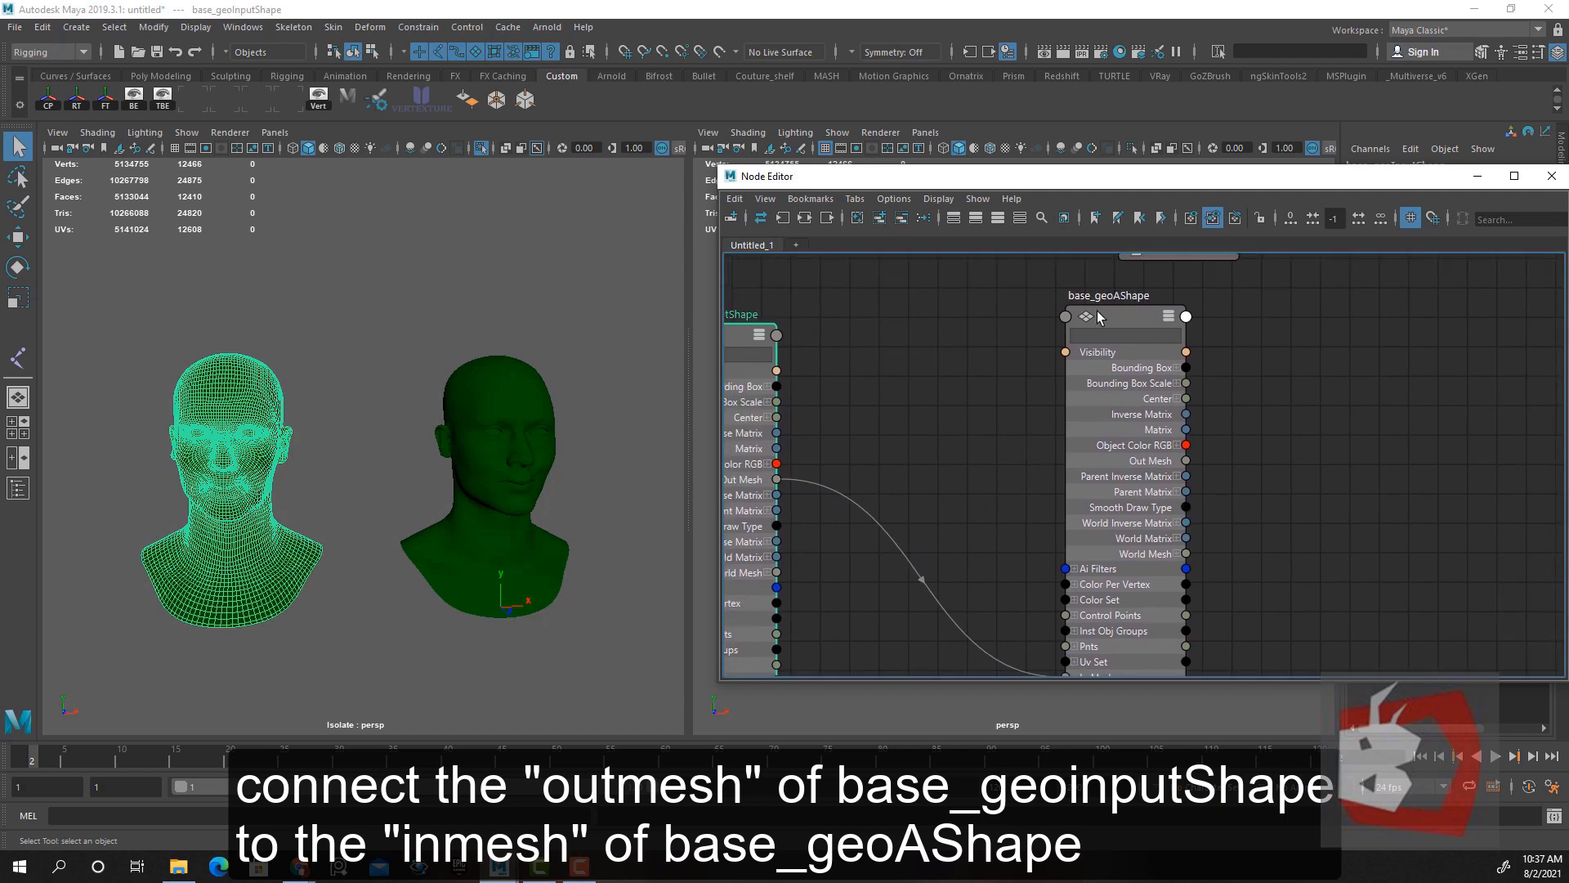
{"action": "left_click_drag", "start_coordinate": [1097, 313], "coordinate": [1146, 319]}
{"action": "left_click", "coordinate": [1219, 323]}
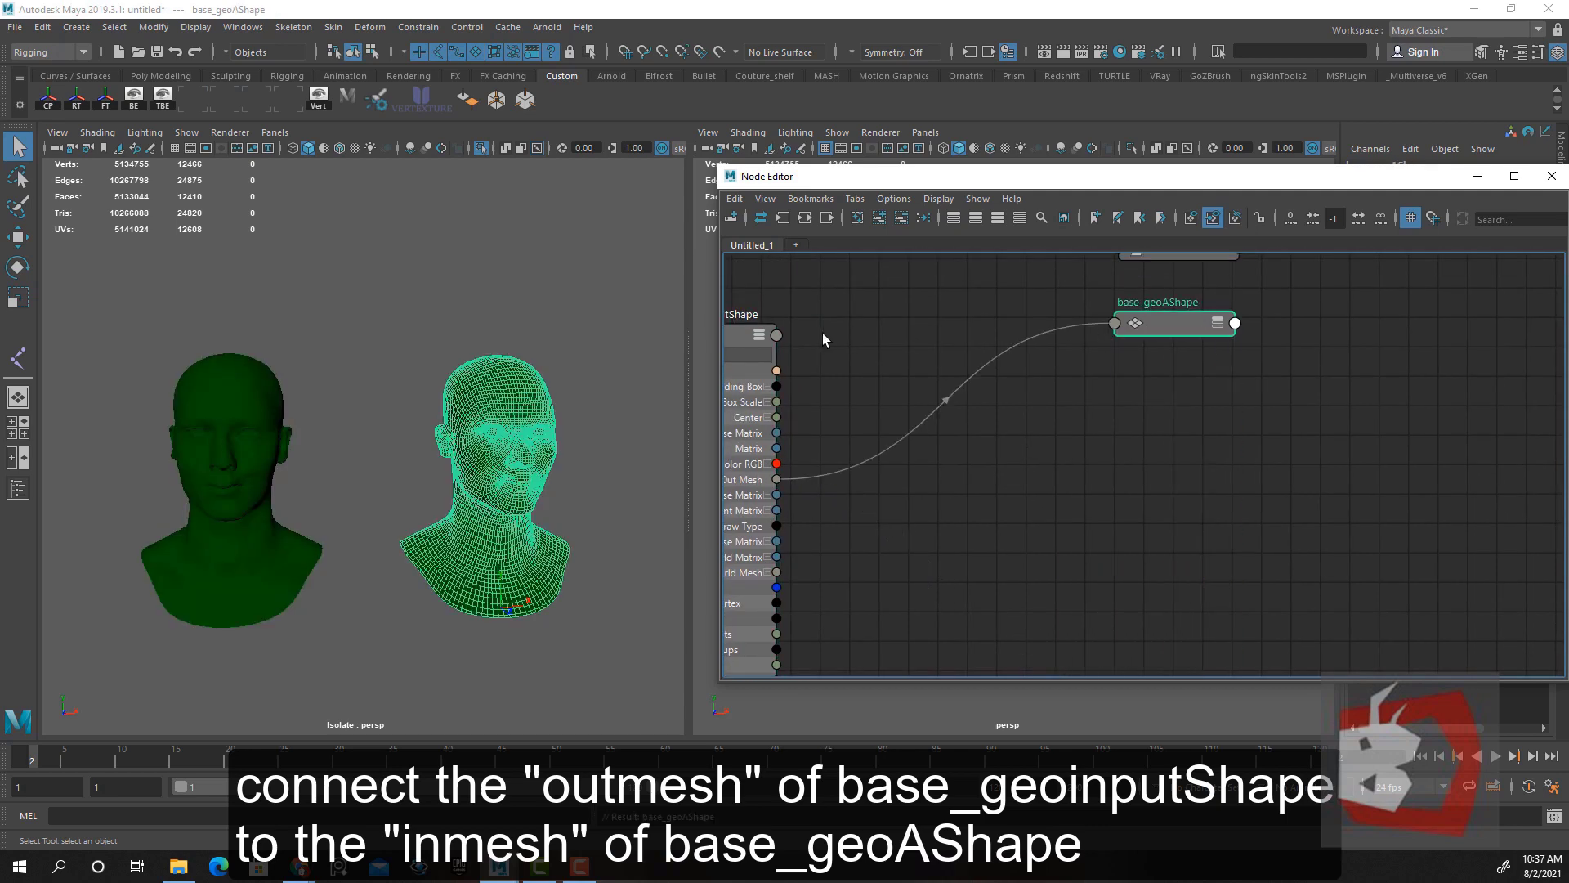
{"action": "left_click", "coordinate": [760, 336]}
{"action": "left_click_drag", "start_coordinate": [1154, 335], "coordinate": [1112, 346]}
{"action": "middle_click_drag", "start_coordinate": [968, 438], "coordinate": [1056, 438], "text": "alt"}
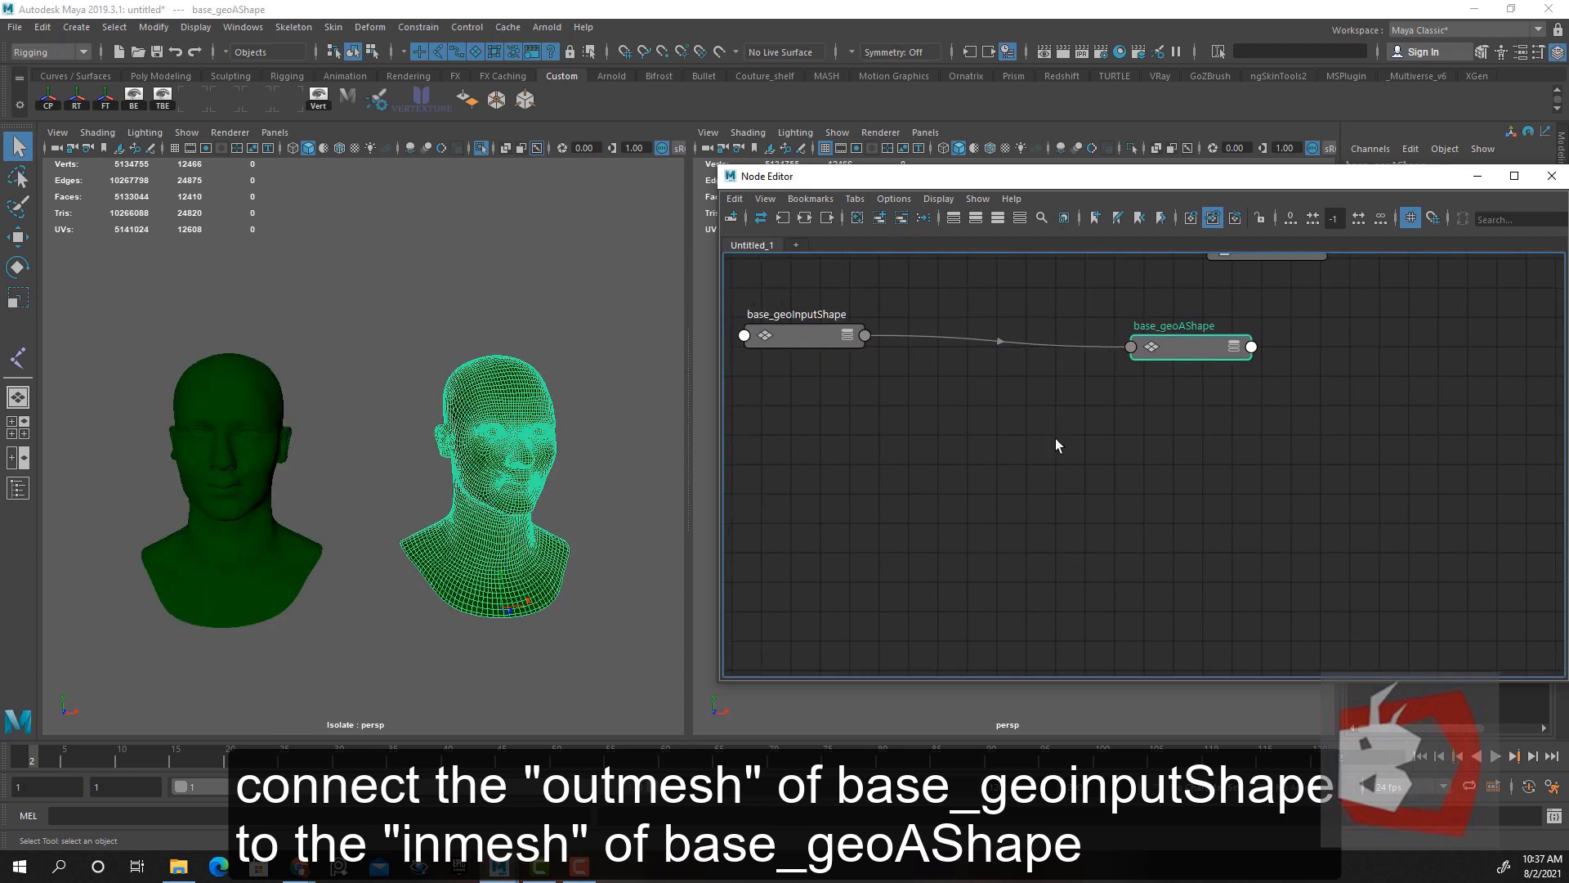
{"action": "left_click", "coordinate": [1056, 438]}
{"action": "left_click_drag", "start_coordinate": [817, 342], "coordinate": [853, 356]}
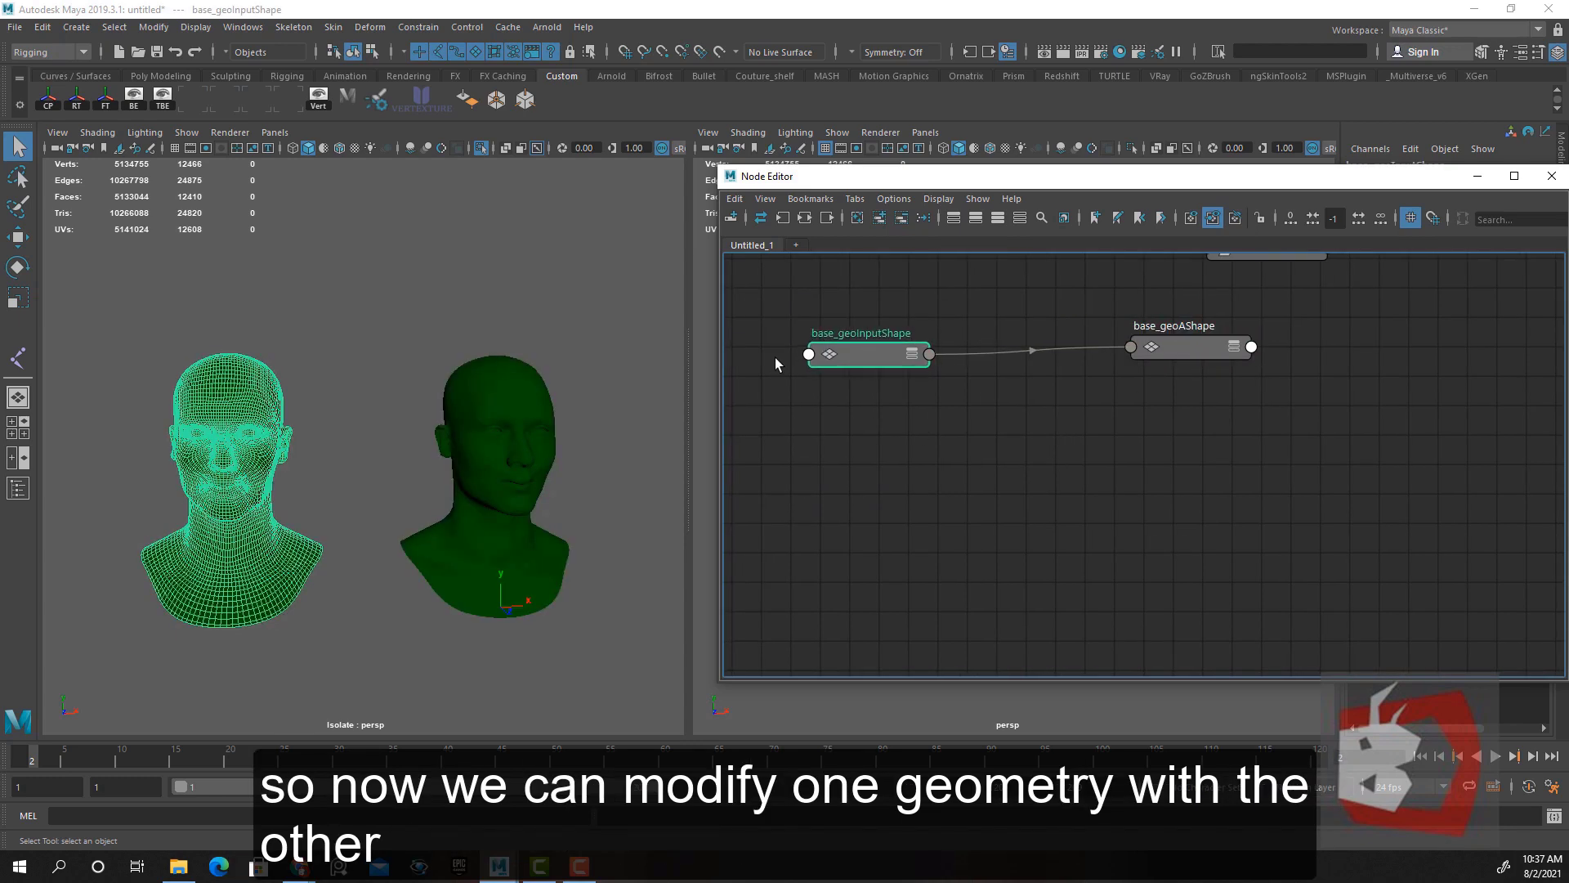
Test the mesh connection by pulling a crown vertex of base_geoInput upward with soft selection and checking base_geoA
{"action": "right_click_drag", "start_coordinate": [226, 380], "coordinate": [176, 368]}
{"action": "left_click", "coordinate": [252, 353]}
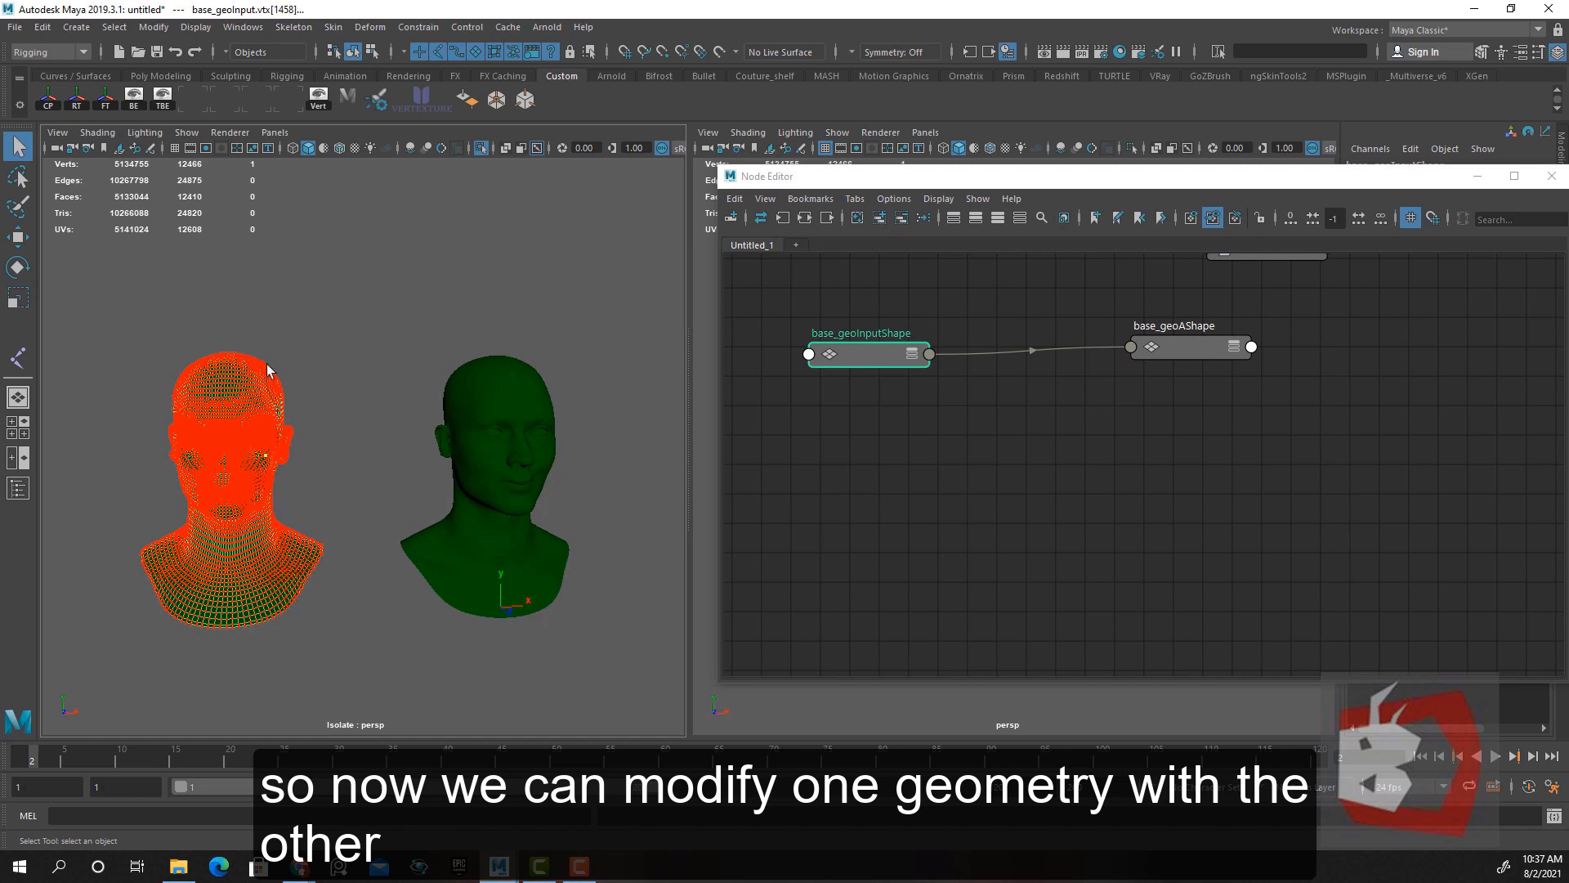
{"action": "key", "text": "w"}
{"action": "middle_click_drag", "start_coordinate": [313, 337], "coordinate": [350, 360]}
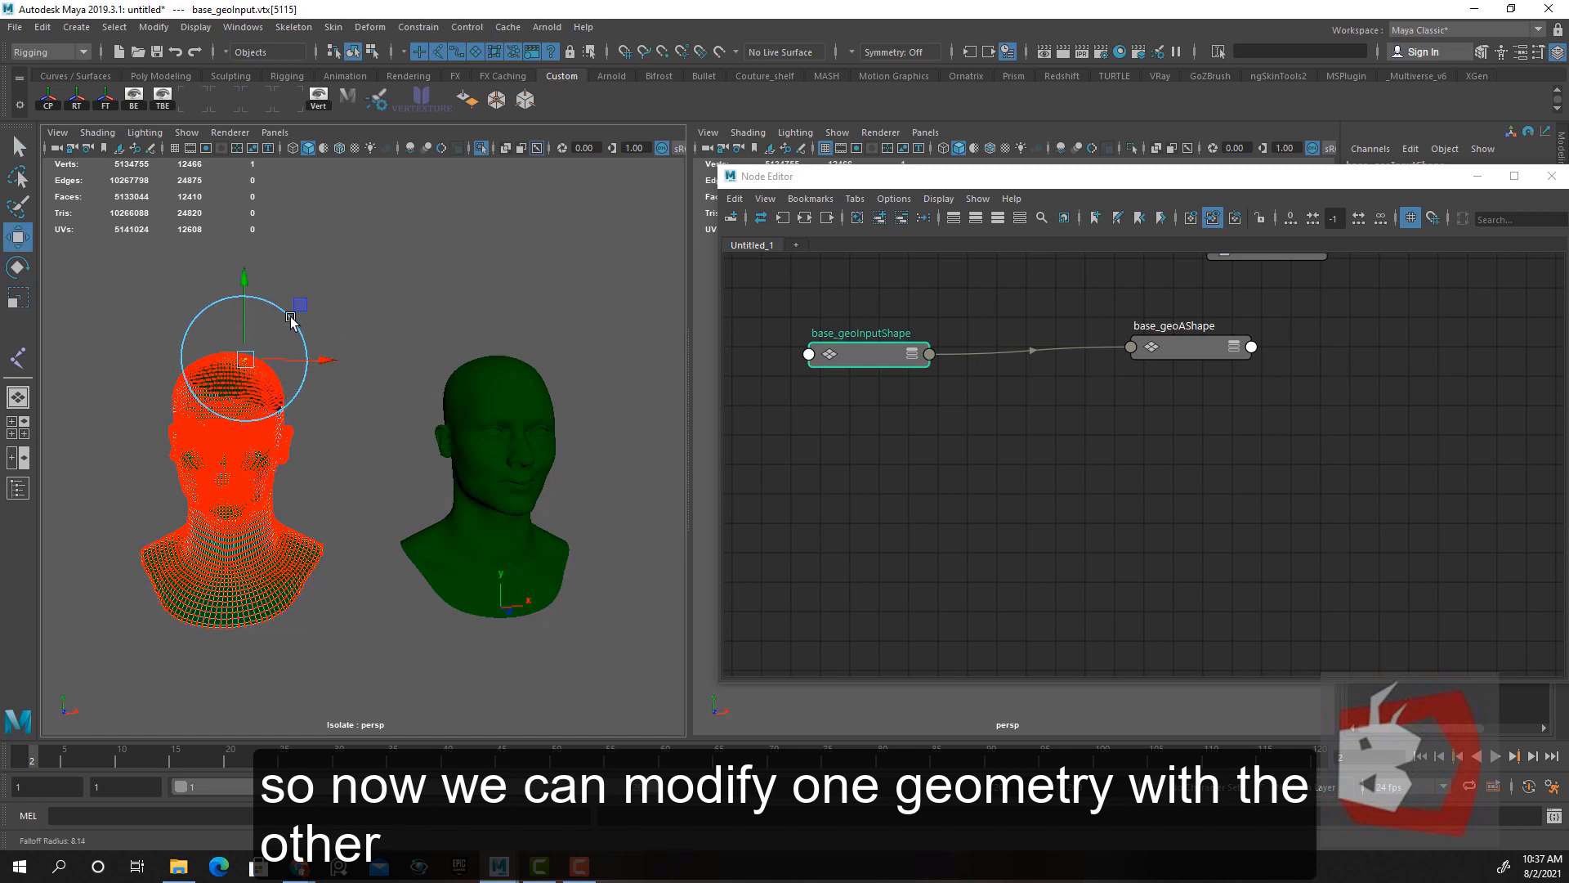
{"action": "left_click_drag", "start_coordinate": [244, 280], "coordinate": [245, 192]}
{"action": "left_click_drag", "start_coordinate": [593, 452], "coordinate": [531, 452], "text": "alt"}
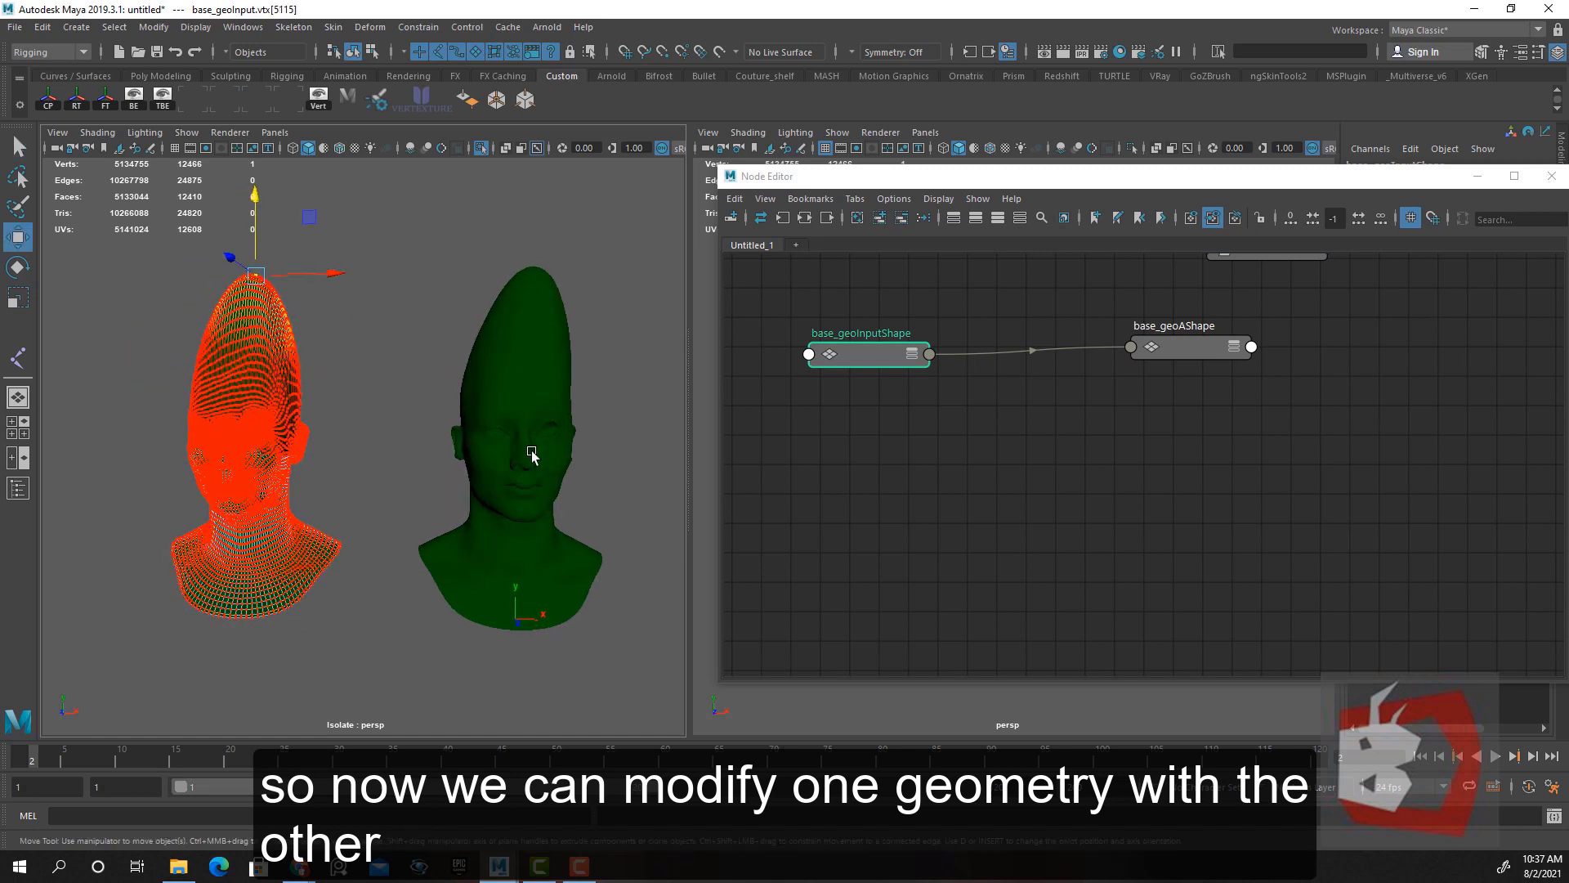
{"action": "left_click", "coordinate": [517, 367]}
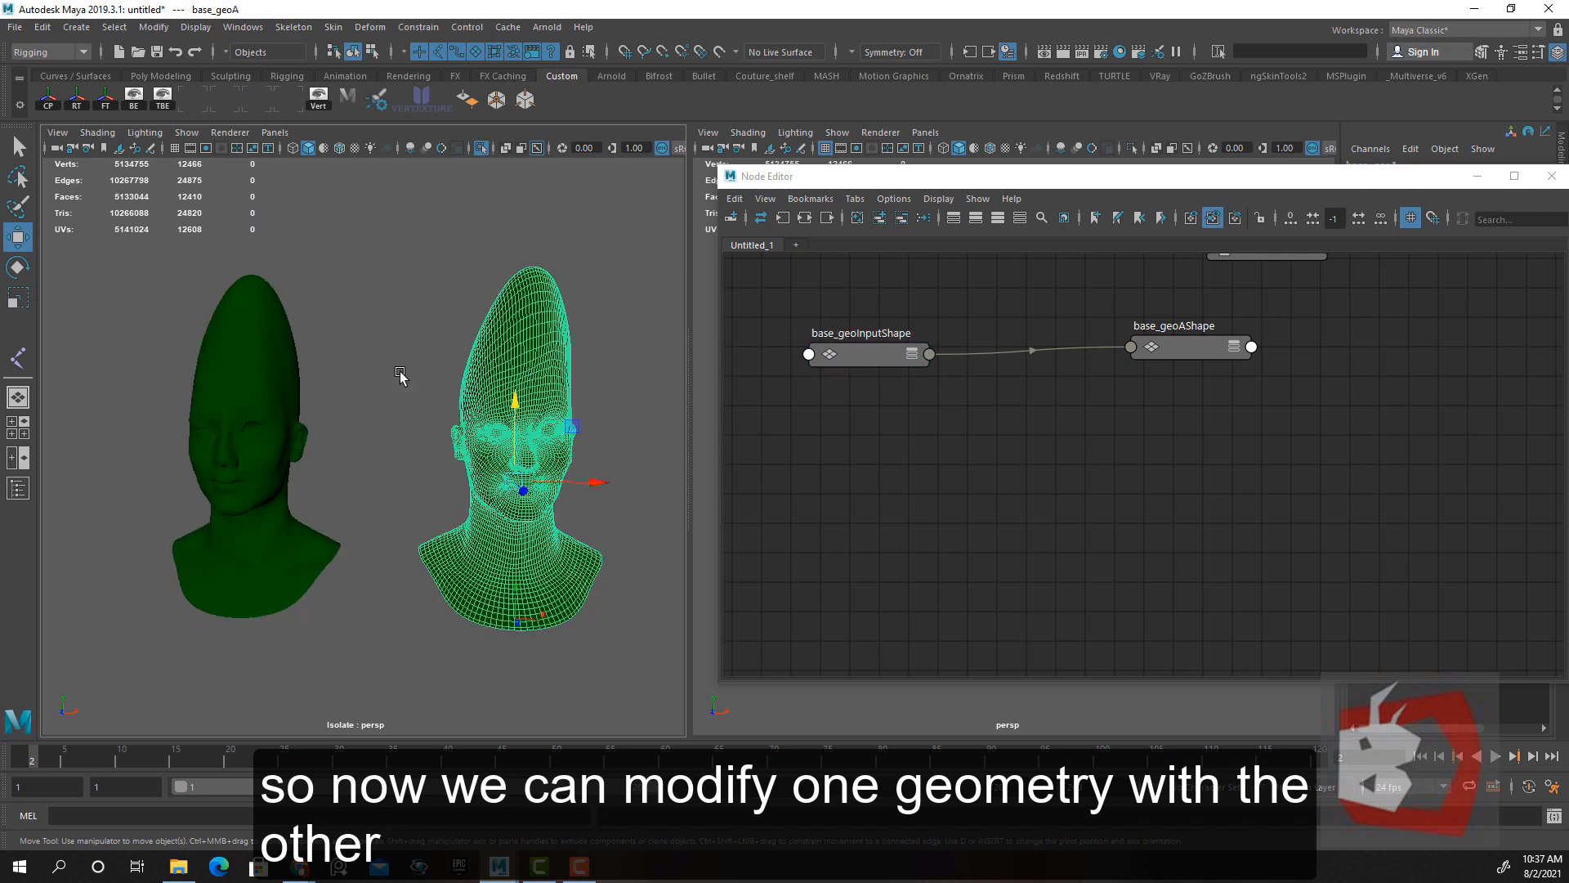
Undo the crown deformation on base_geoInput and return to object selection mode
{"action": "key", "text": "ctrl+z"}
{"action": "key", "text": "ctrl+z"}
{"action": "left_click_drag", "start_coordinate": [385, 439], "coordinate": [333, 443], "text": "alt"}
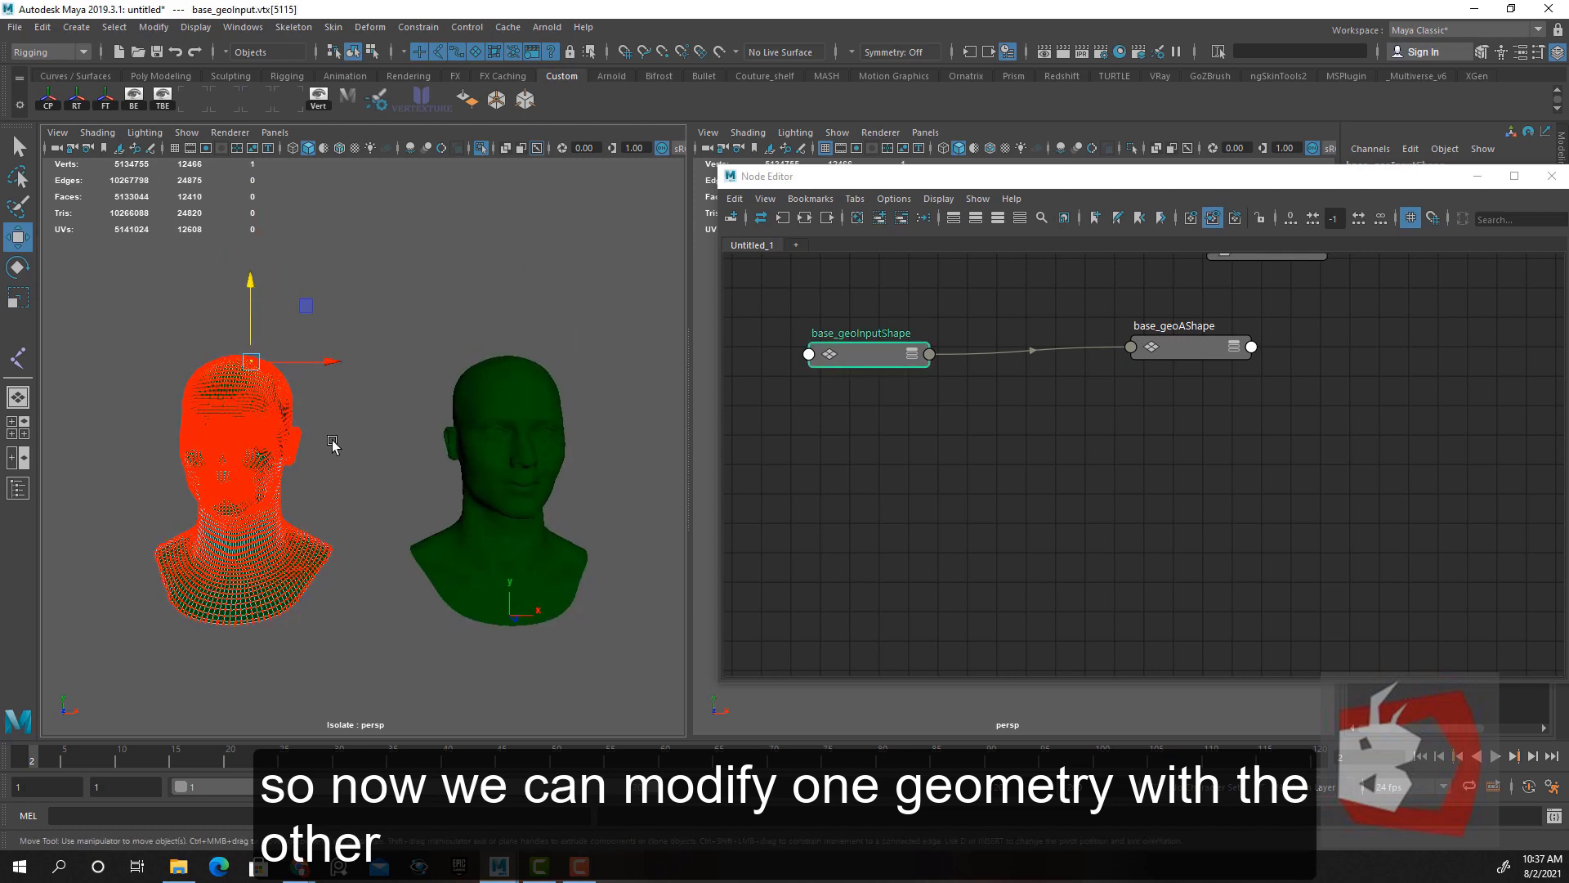
{"action": "key", "text": "F8"}
{"action": "key", "text": "F8"}
{"action": "left_click", "coordinate": [387, 427]}
Select the base_geoA head, minimize the Node Editor and switch back to the Select tool
{"action": "left_click", "coordinate": [507, 414]}
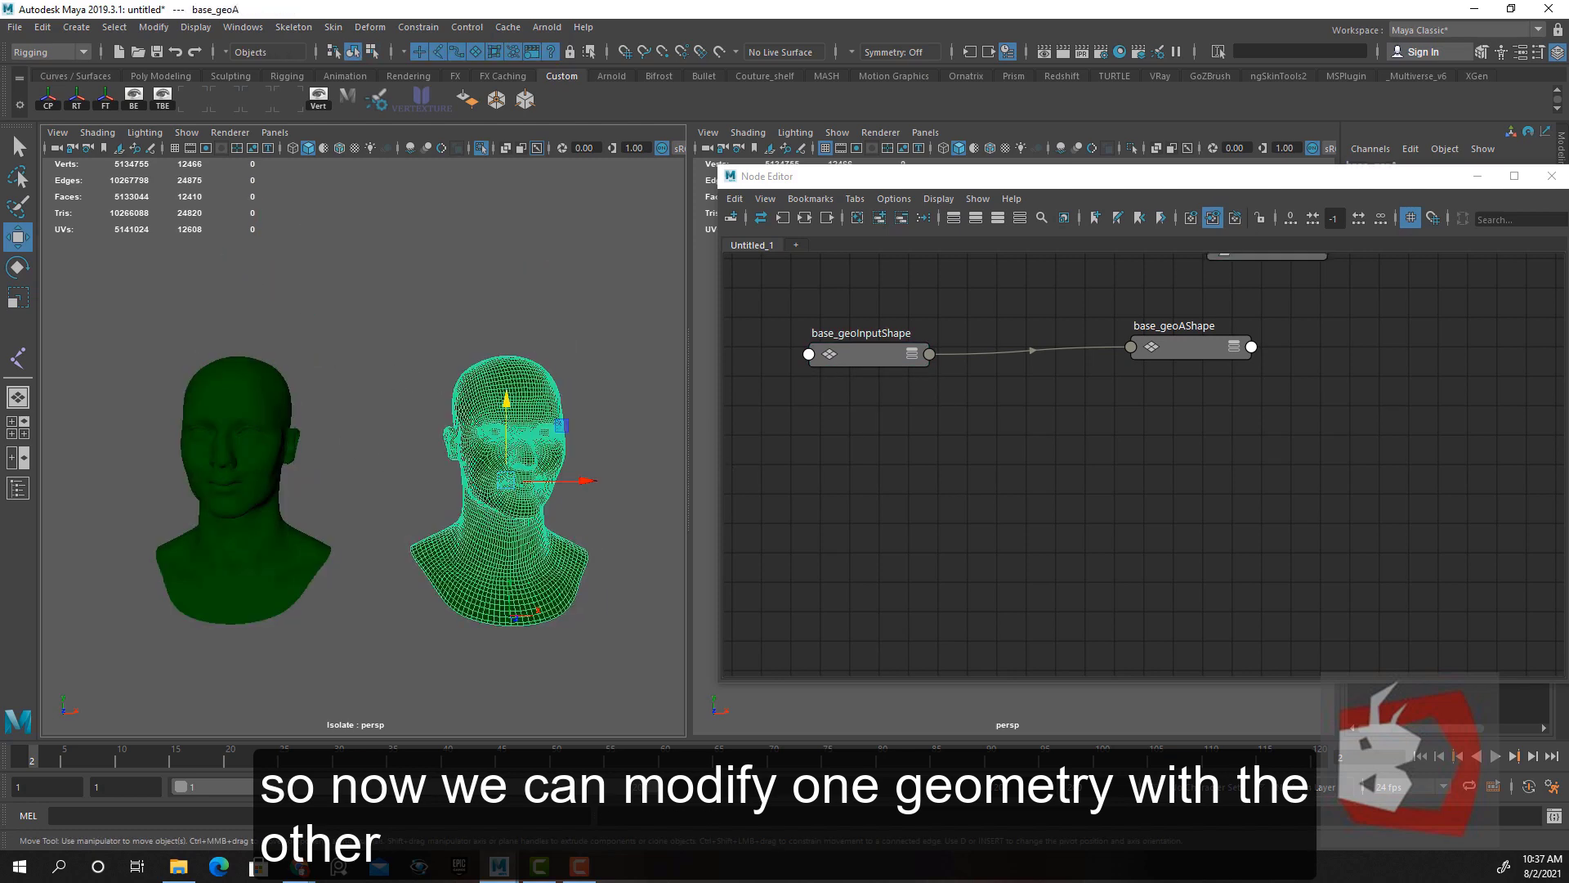
{"action": "left_click", "coordinate": [1477, 177]}
{"action": "left_click_drag", "start_coordinate": [317, 561], "coordinate": [528, 378], "text": "alt"}
{"action": "key", "text": "q"}
{"action": "left_click_drag", "start_coordinate": [443, 403], "coordinate": [465, 434], "text": "alt"}
{"action": "left_click_drag", "start_coordinate": [528, 483], "coordinate": [650, 424], "text": "alt"}
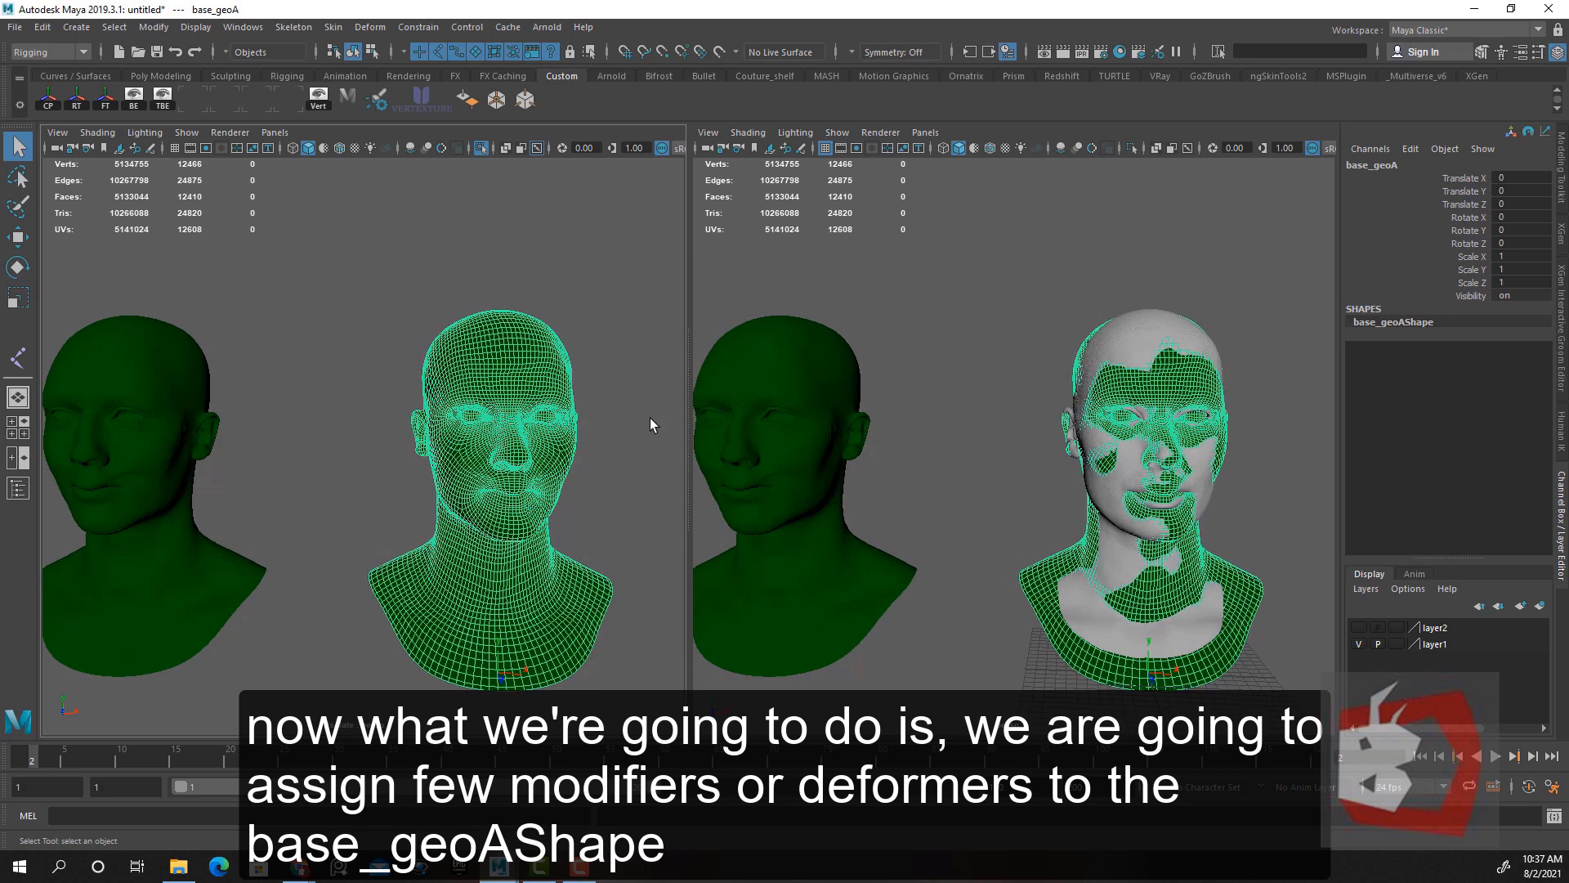
Apply a ShrinkWrap deformer to base_geoA with target_Hiscan as the wrap target
{"action": "left_click_drag", "start_coordinate": [1077, 381], "coordinate": [515, 444], "text": "alt"}
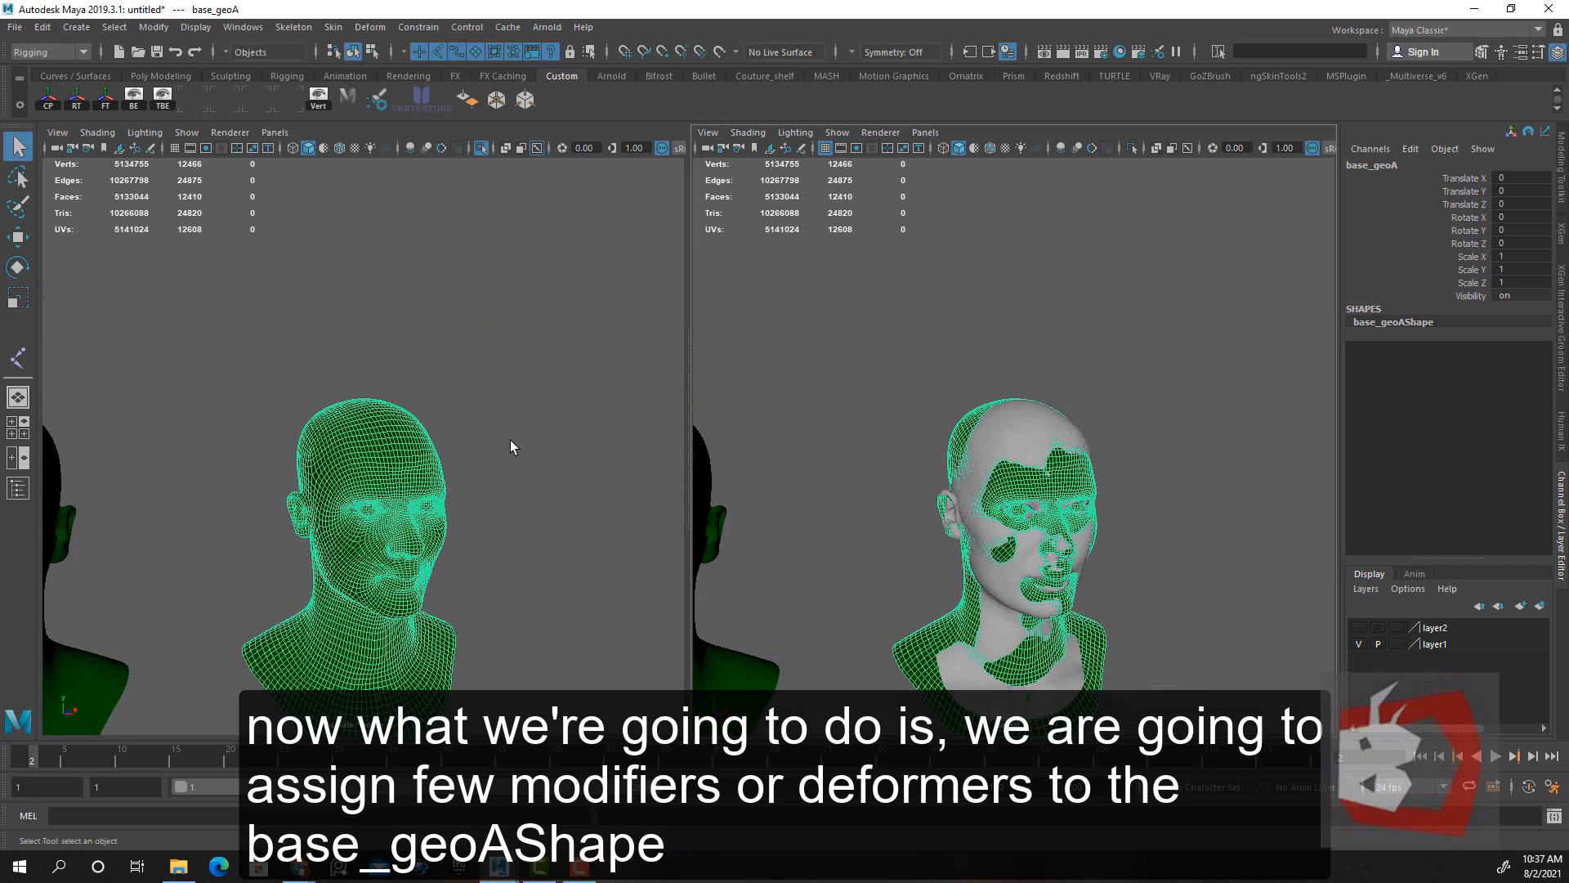
{"action": "scroll", "coordinate": [1075, 418], "scroll_direction": "up", "scroll_amount": 2}
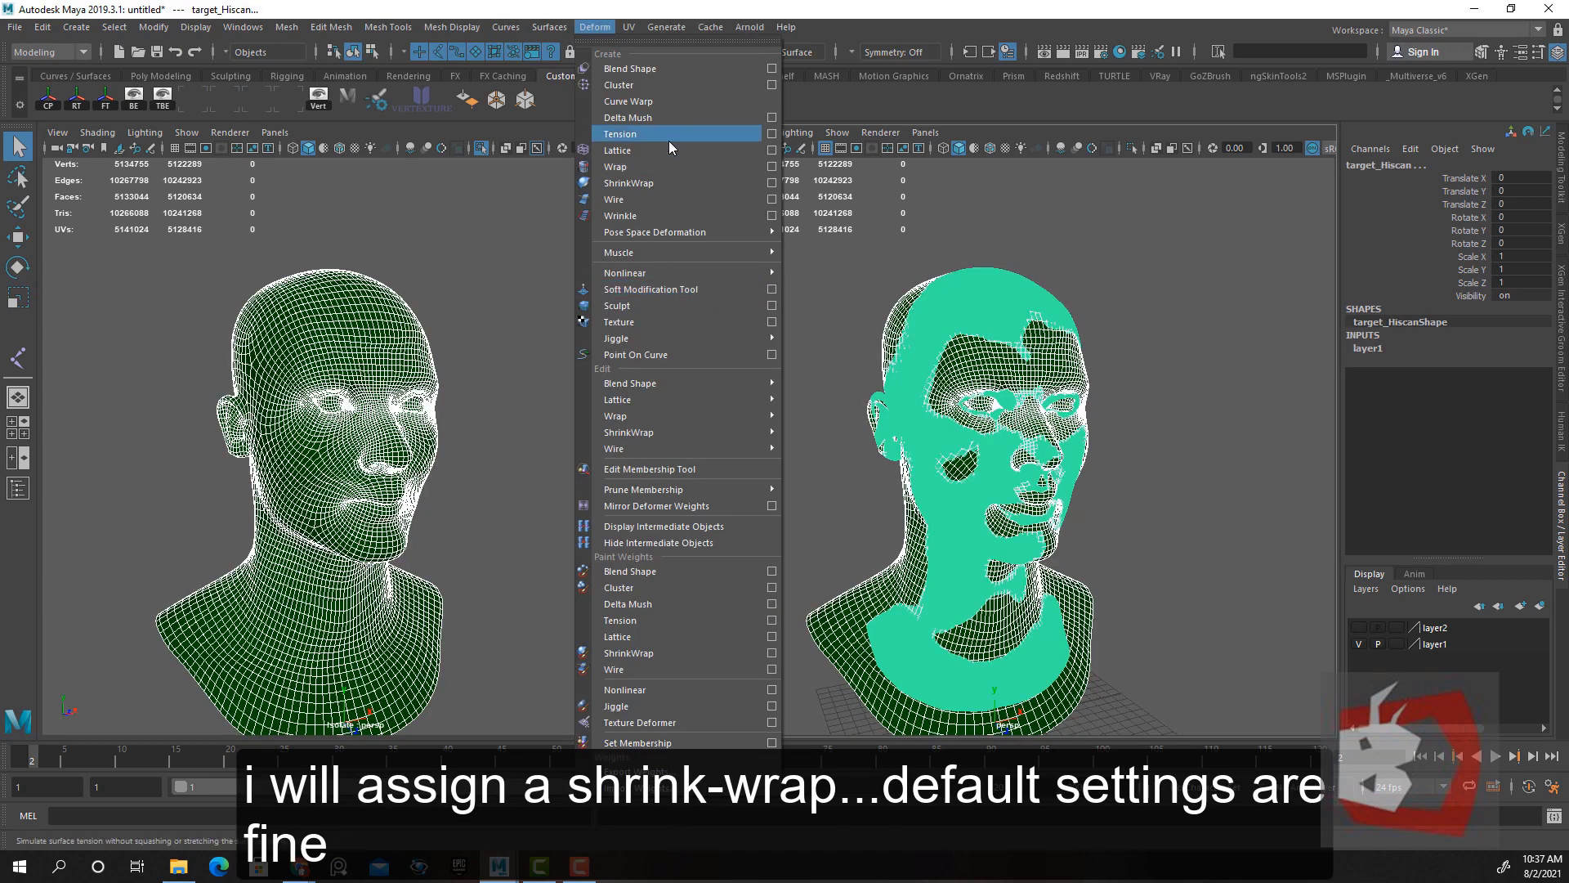
{"action": "left_click", "coordinate": [708, 183]}
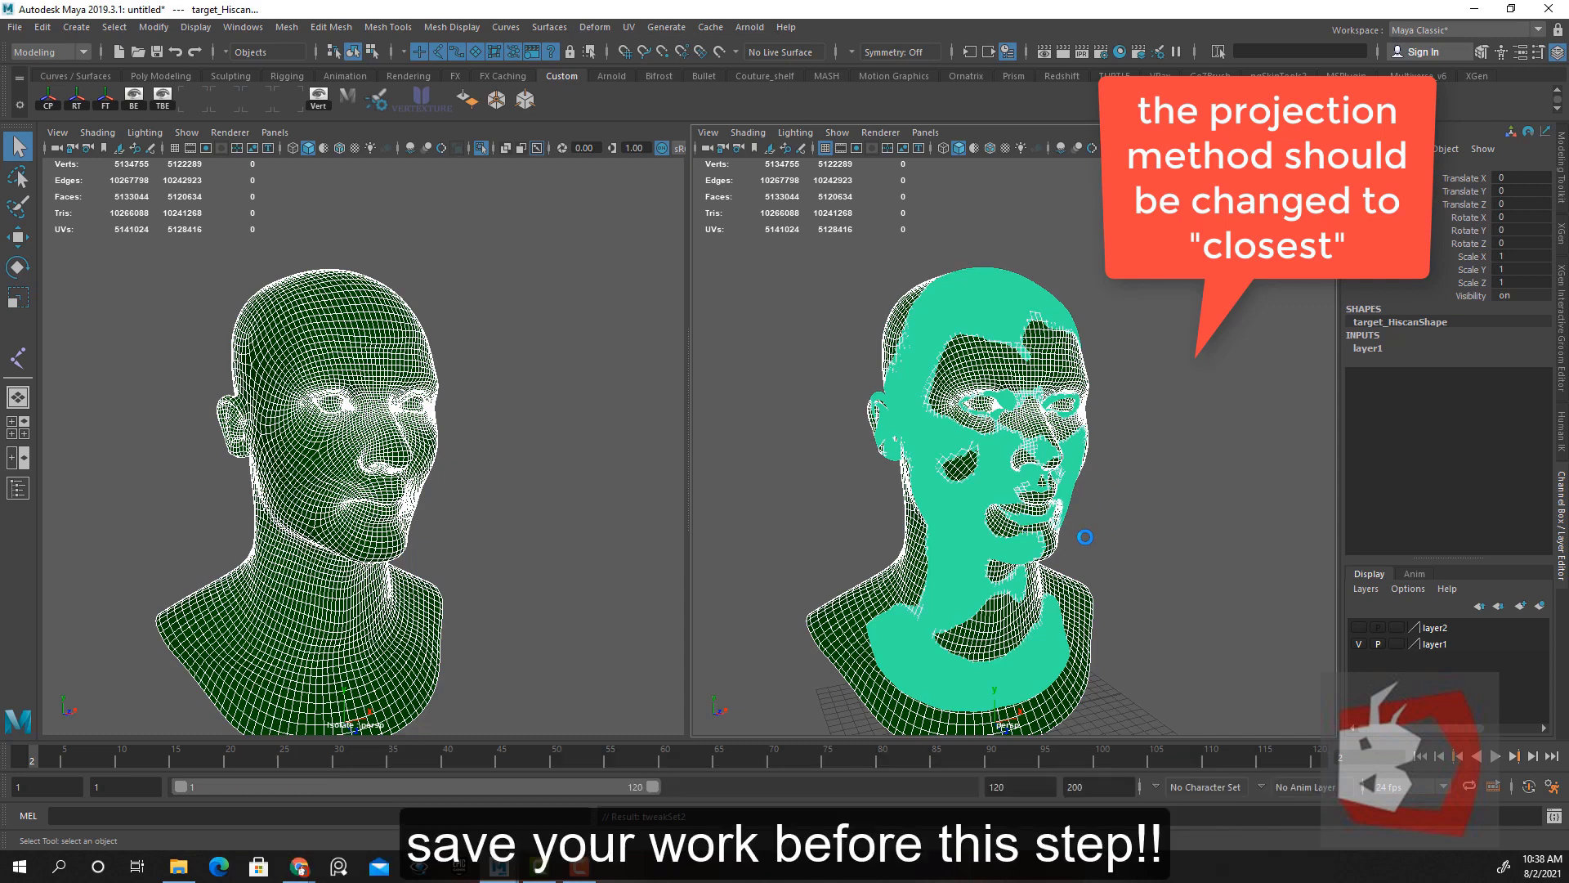
Select the wrapped base_geoA head and examine how its surface conforms to the scan, alone and together with it
{"action": "scroll", "coordinate": [1082, 536], "scroll_direction": "up", "scroll_amount": 10}
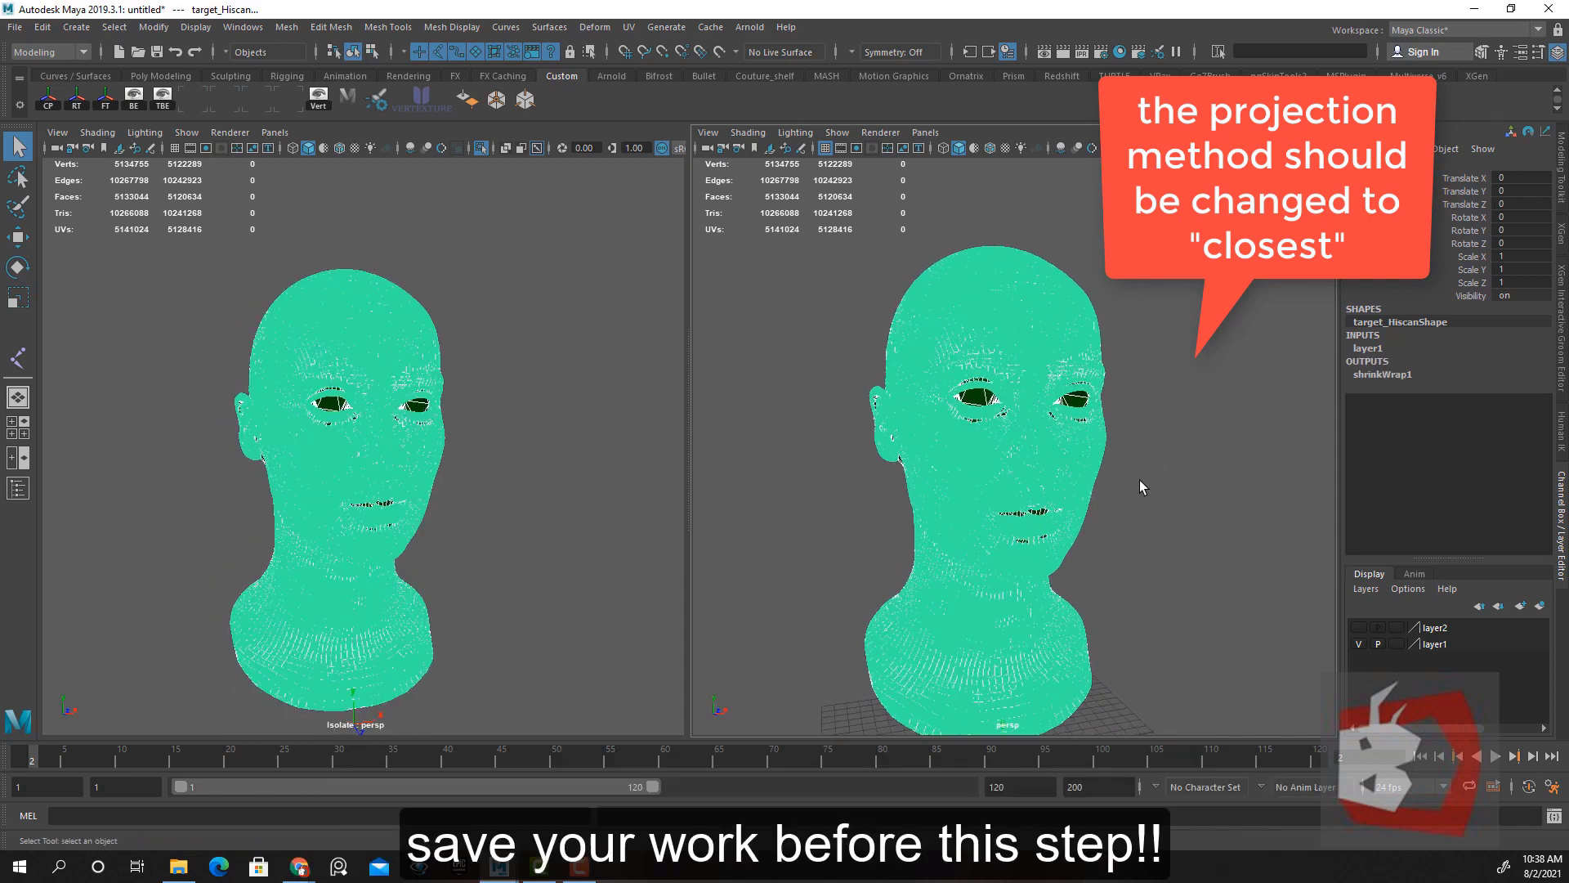
{"action": "left_click", "coordinate": [1111, 487]}
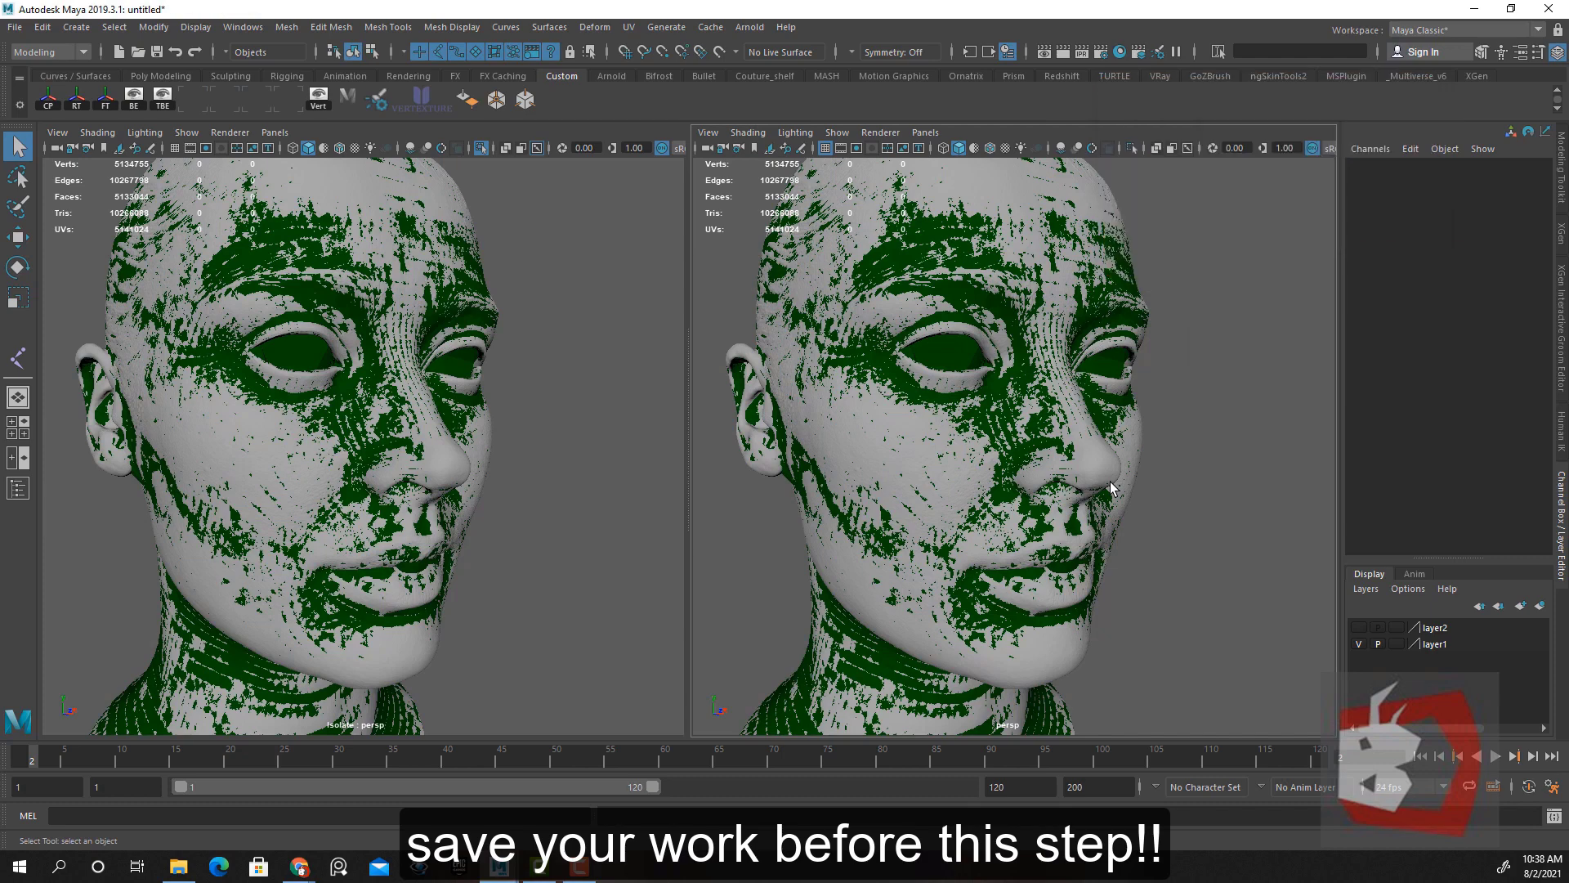
{"action": "left_click", "coordinate": [945, 351]}
{"action": "scroll", "coordinate": [1071, 374], "scroll_direction": "down", "scroll_amount": 10}
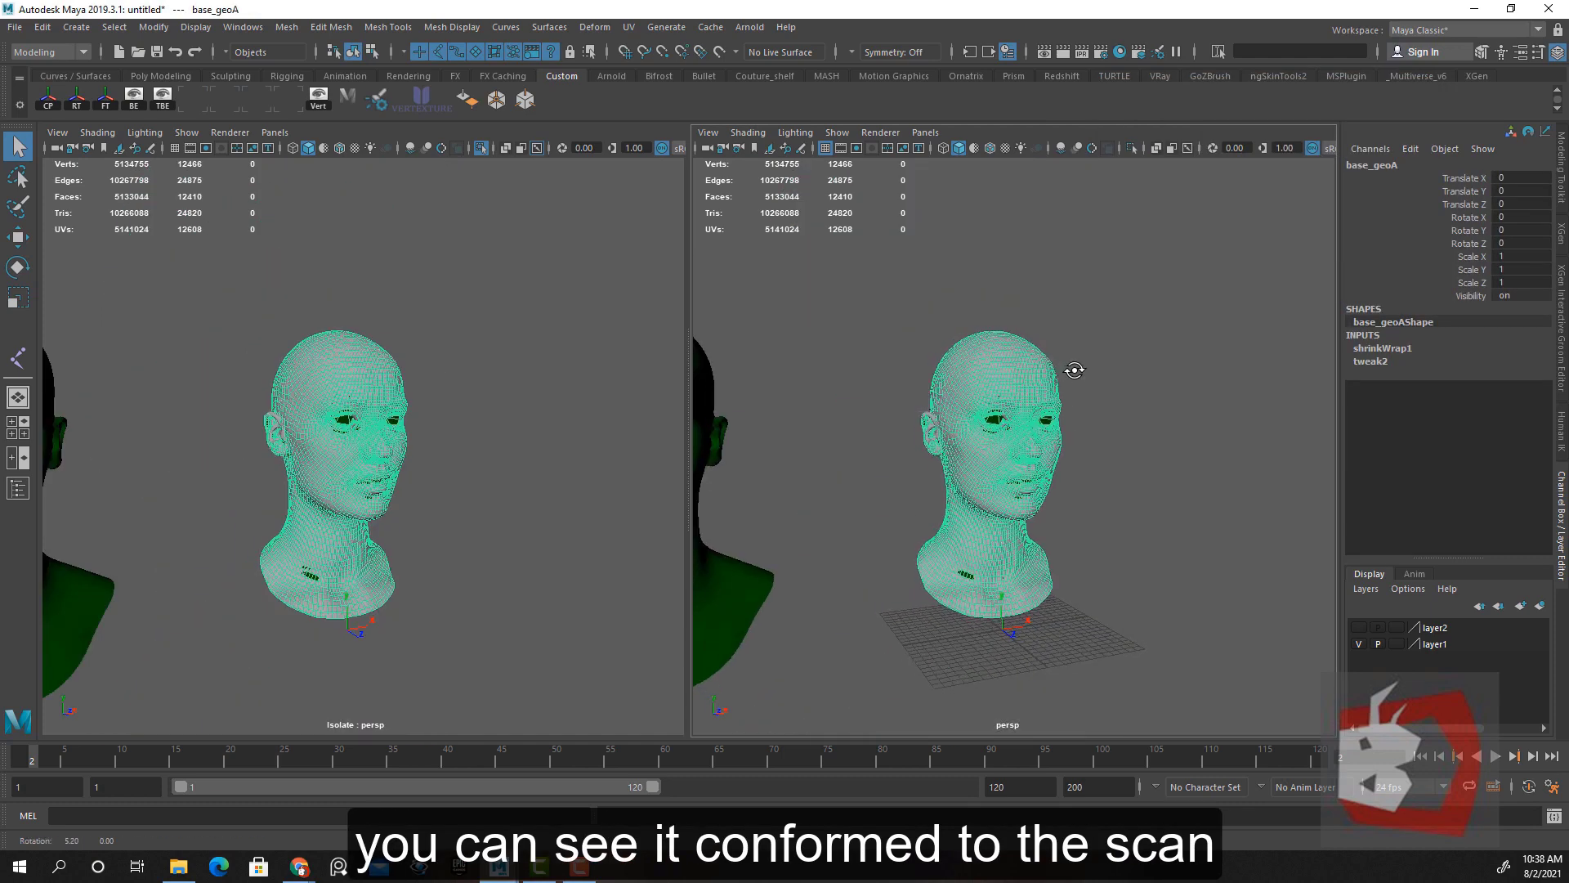
{"action": "scroll", "coordinate": [1113, 382], "scroll_direction": "up", "scroll_amount": 10}
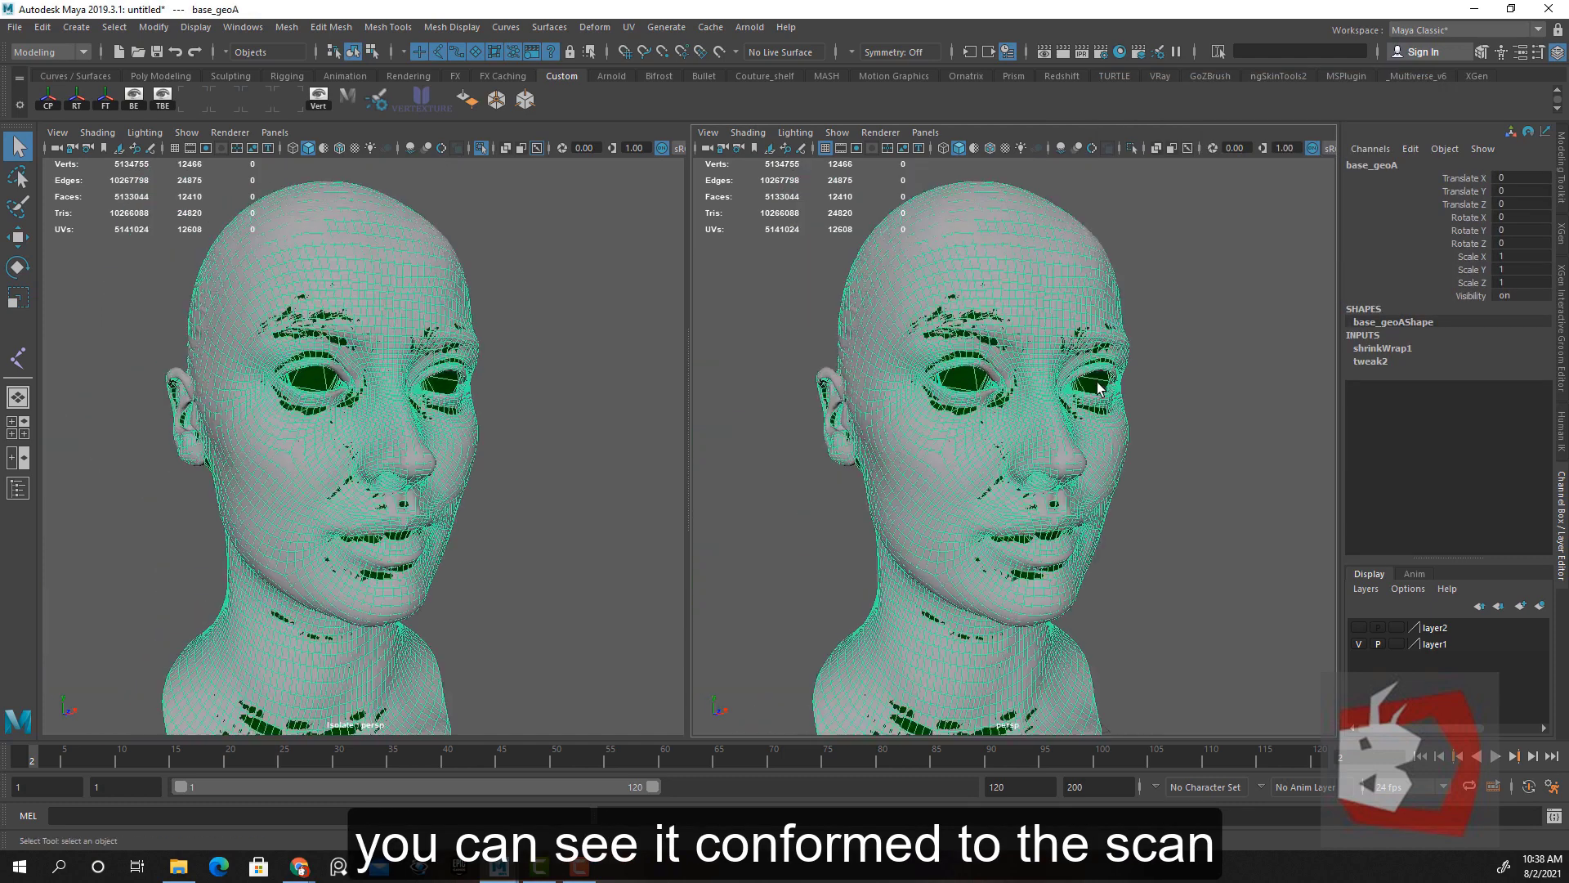
{"action": "left_click_drag", "start_coordinate": [1098, 388], "coordinate": [1085, 392], "text": "alt"}
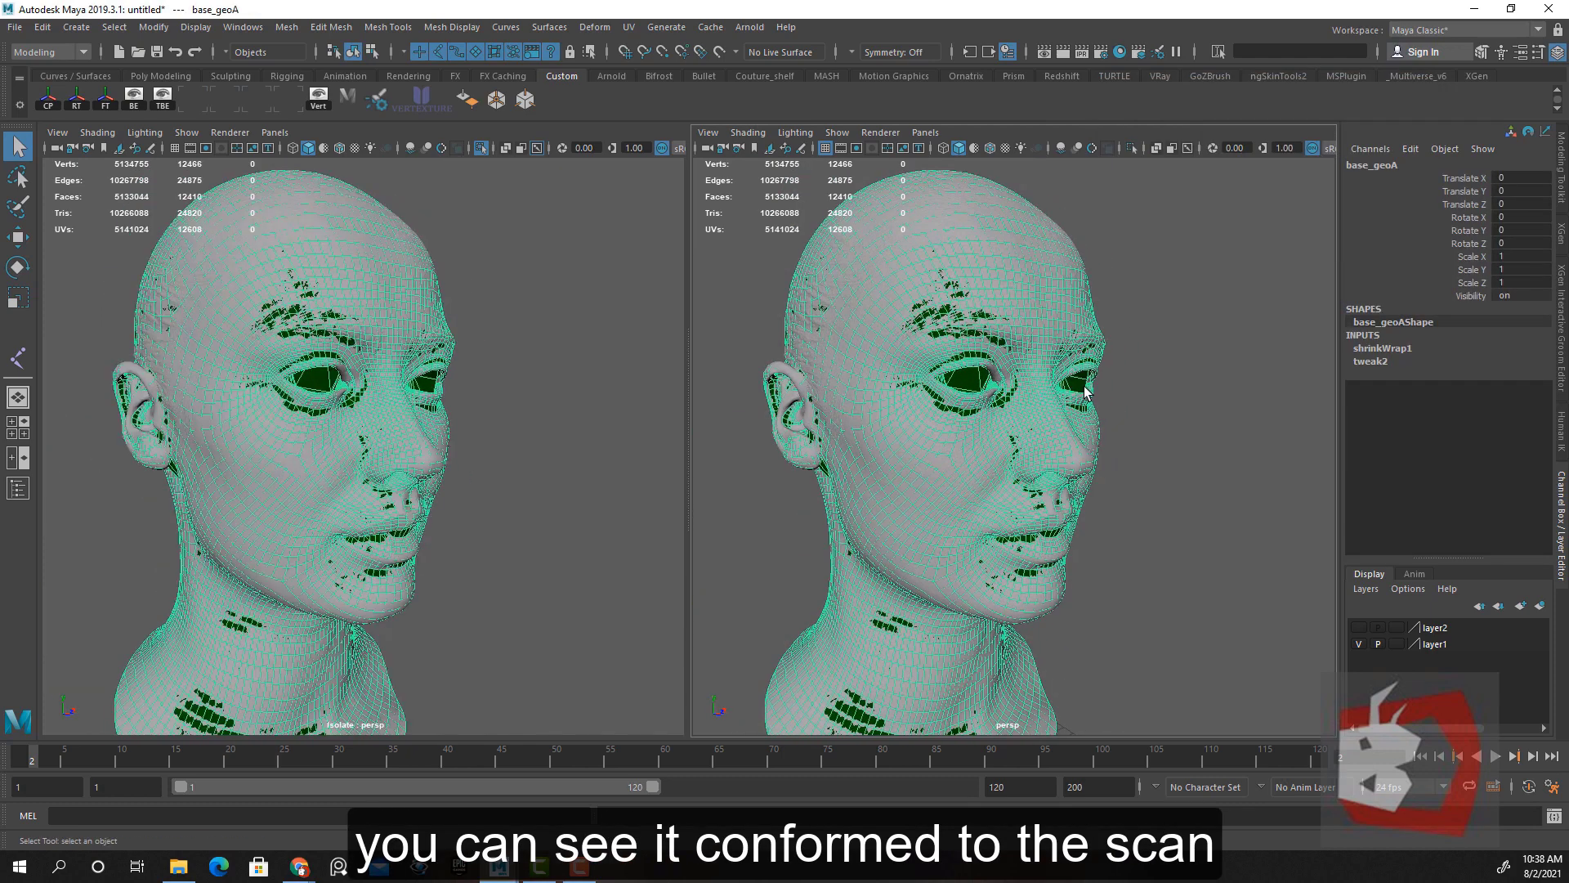
{"action": "key", "text": "ctrl+1"}
{"action": "left_click_drag", "start_coordinate": [1210, 464], "coordinate": [1029, 395], "text": "alt"}
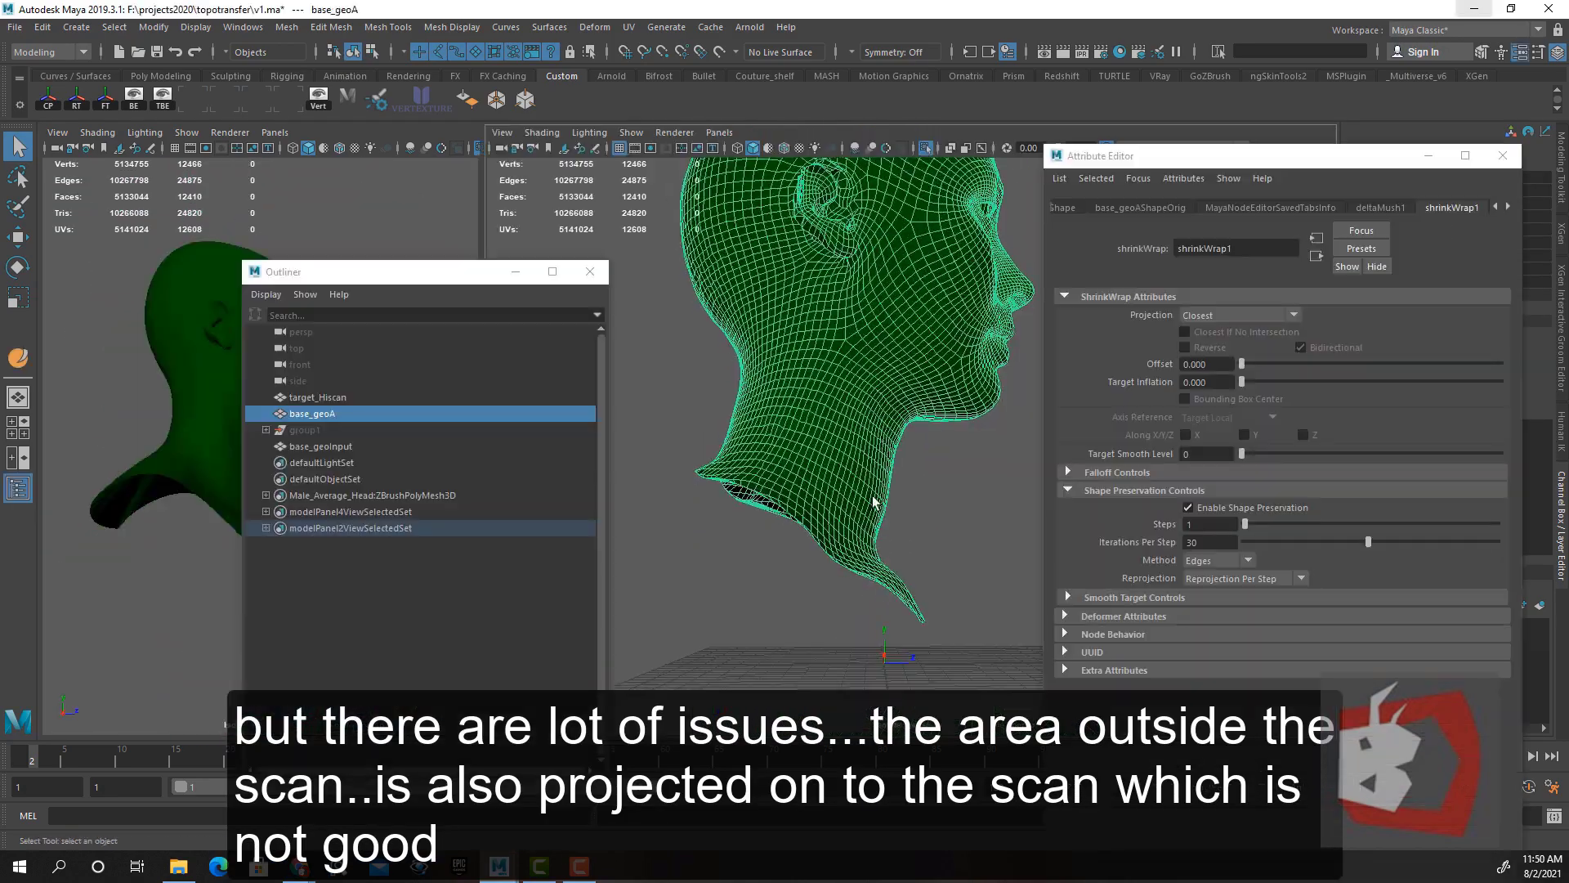
Lower the shrinkWrap1 deformer's envelope on base_geoA to 0 to compare the neck and shoulder area
{"action": "left_click_drag", "start_coordinate": [866, 392], "coordinate": [1066, 405], "text": "alt"}
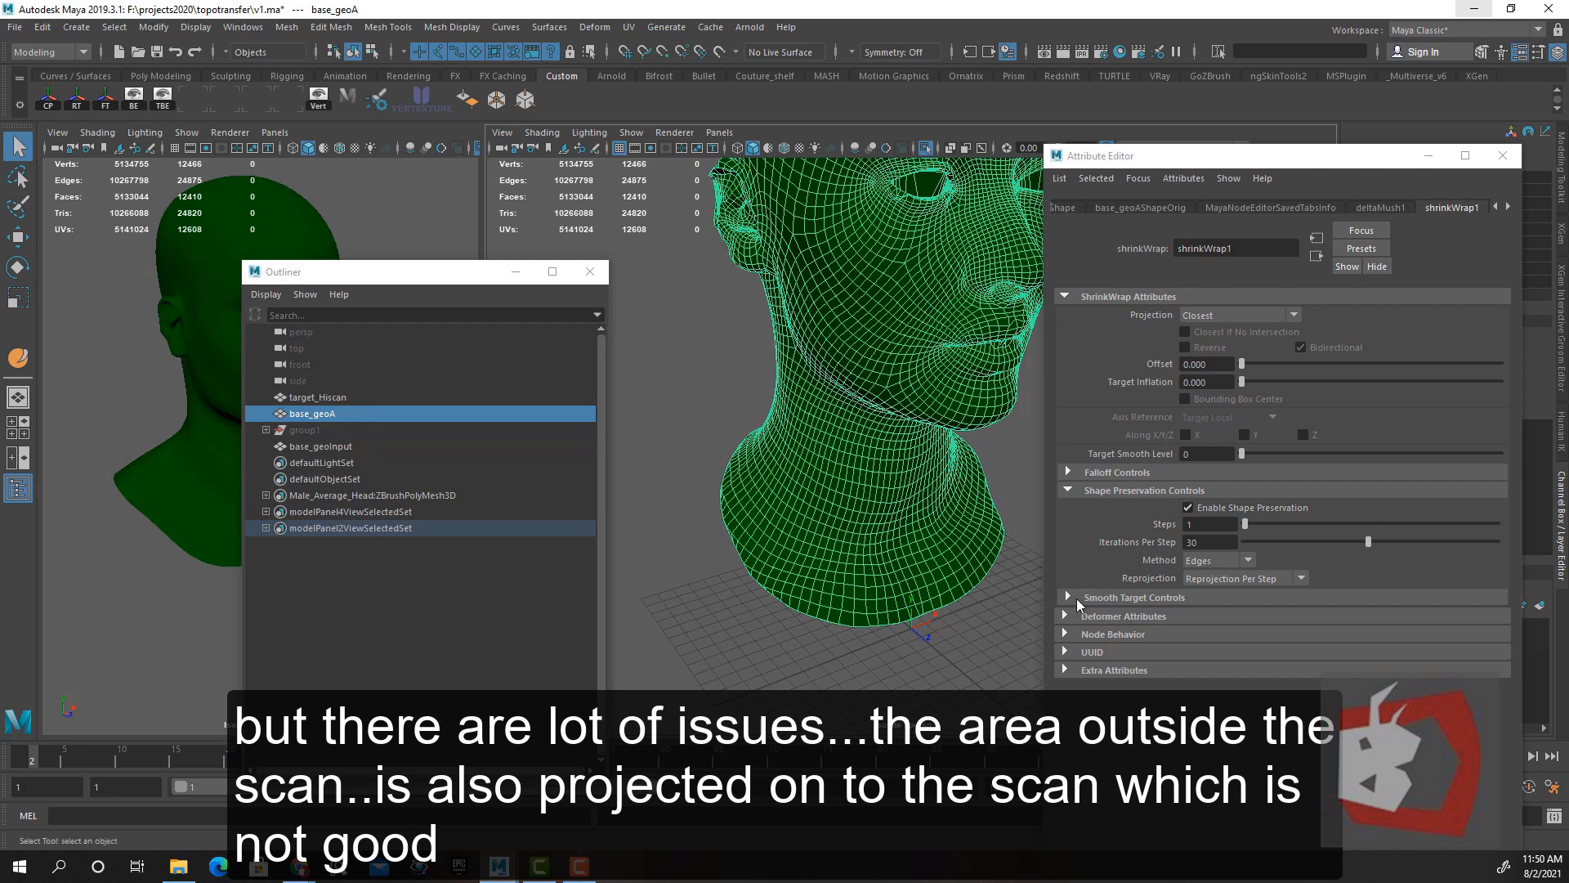
{"action": "left_click", "coordinate": [1118, 617]}
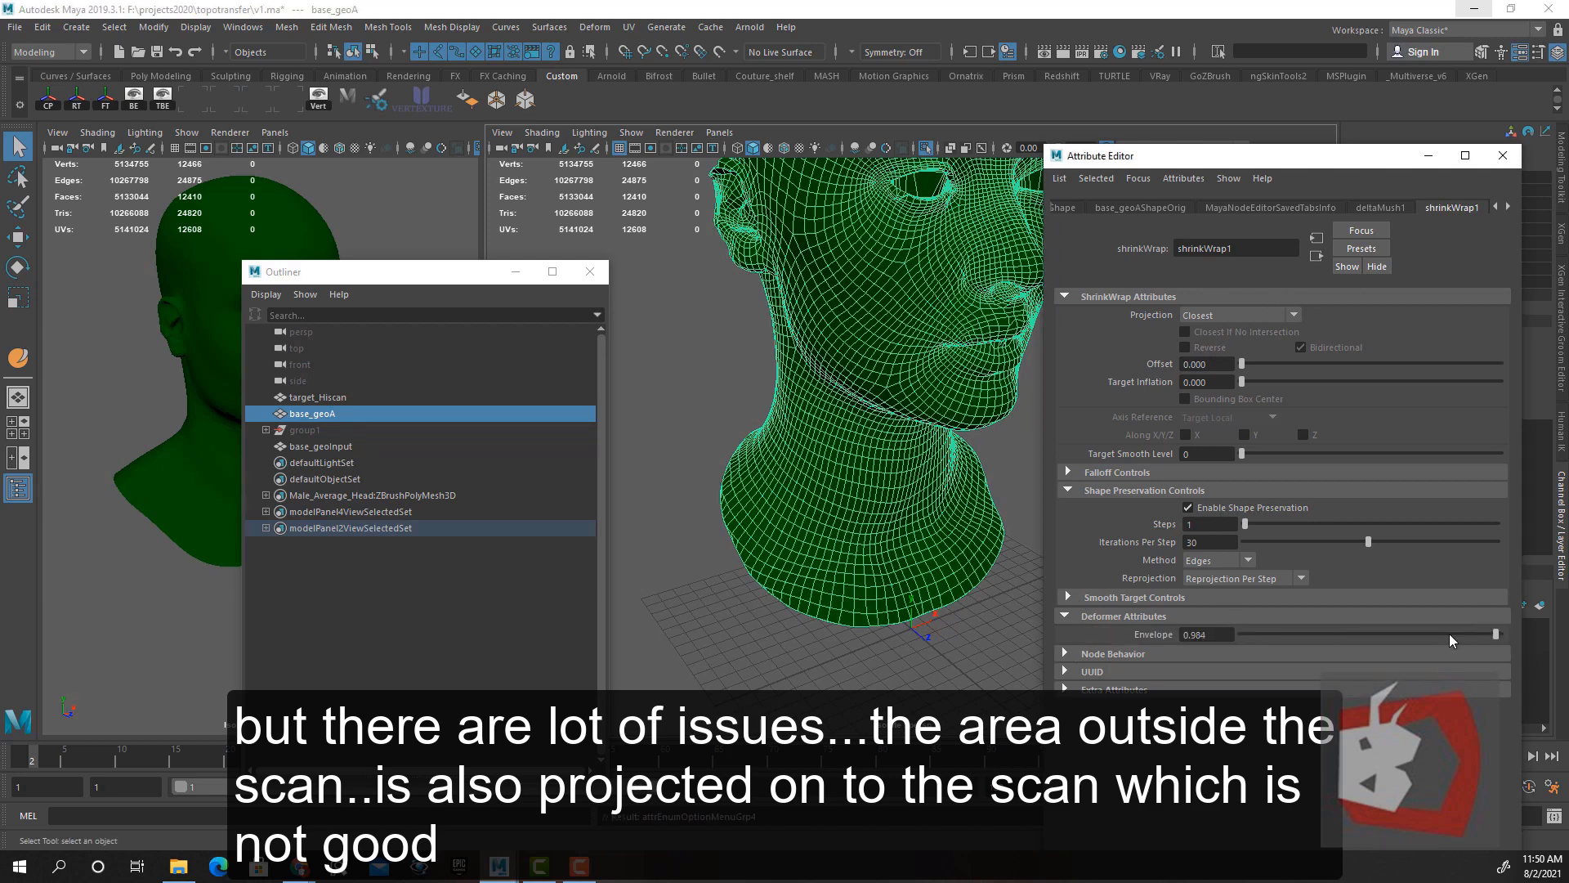
{"action": "left_click", "coordinate": [1263, 635]}
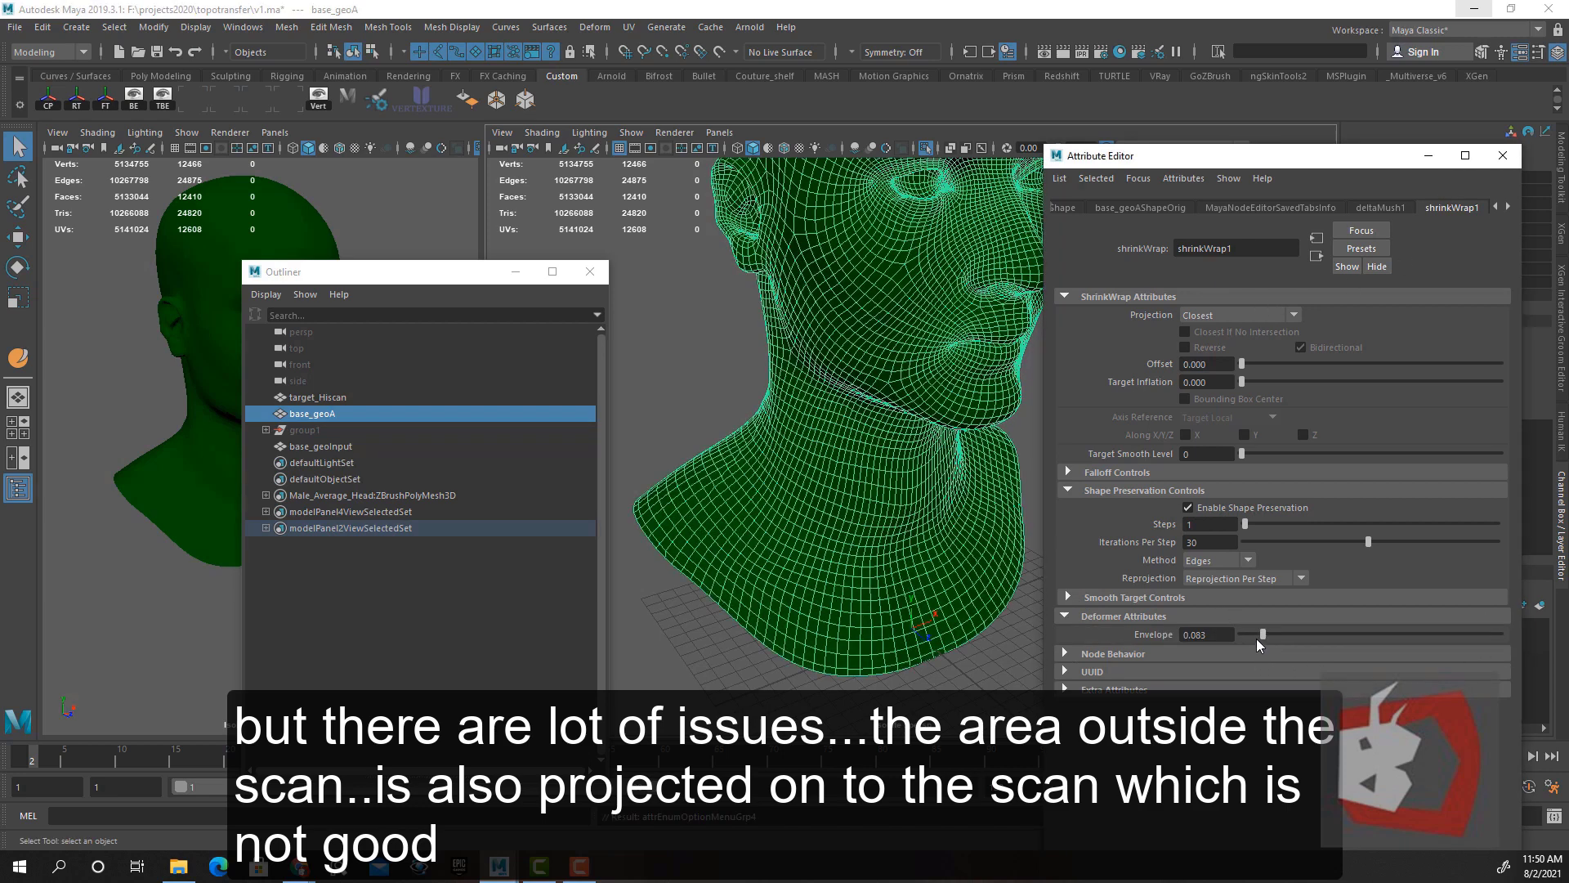
{"action": "left_click_drag", "start_coordinate": [1260, 635], "coordinate": [1007, 644]}
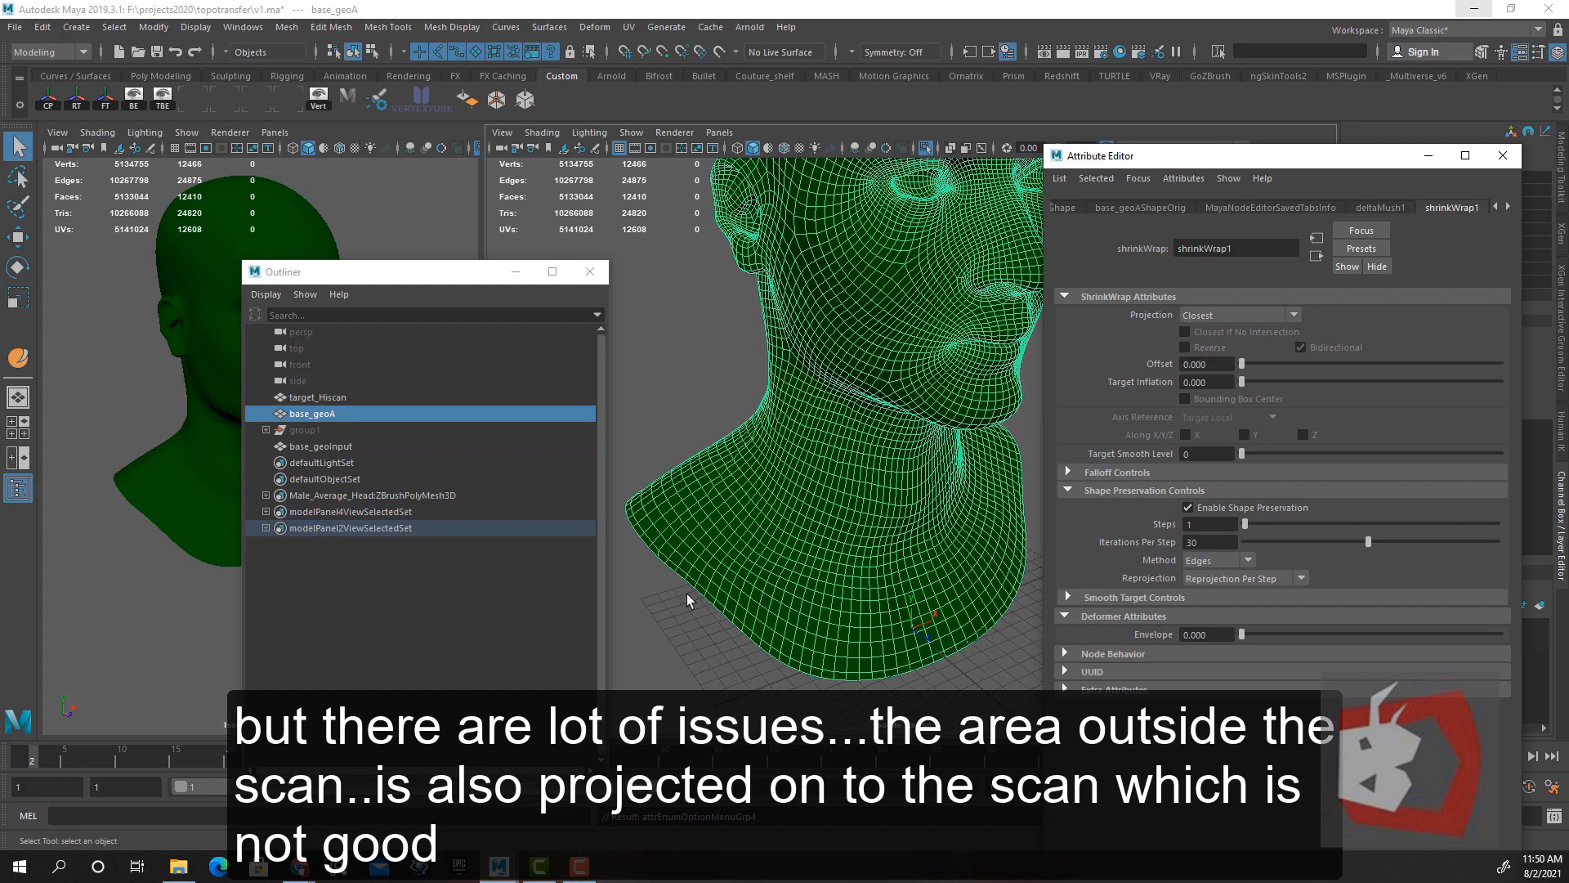
Examine the shoulder border, neck and face of the base mesh with the deformer's envelope at zero
{"action": "left_click_drag", "start_coordinate": [687, 600], "coordinate": [737, 572], "text": "alt"}
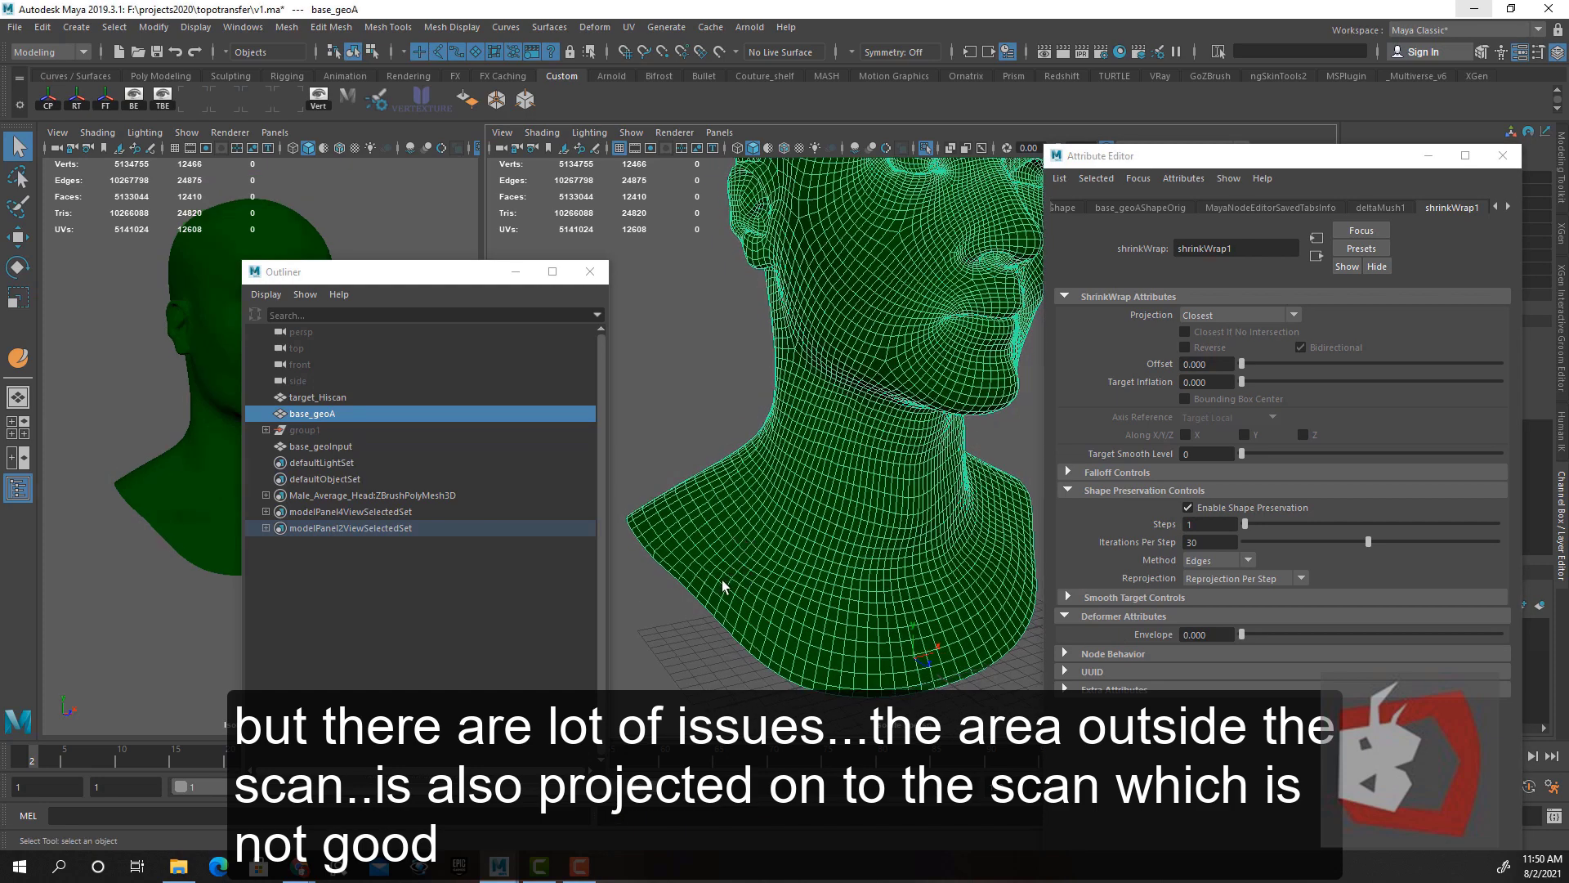
{"action": "left_click_drag", "start_coordinate": [861, 610], "coordinate": [850, 490], "text": "alt"}
{"action": "scroll", "coordinate": [819, 420], "scroll_direction": "up", "scroll_amount": 5}
{"action": "left_click_drag", "start_coordinate": [818, 420], "coordinate": [895, 536], "text": "alt"}
{"action": "scroll", "coordinate": [836, 394], "scroll_direction": "up", "scroll_amount": 3}
{"action": "left_click_drag", "start_coordinate": [904, 365], "coordinate": [899, 532], "text": "alt"}
{"action": "scroll", "coordinate": [915, 392], "scroll_direction": "down", "scroll_amount": 5}
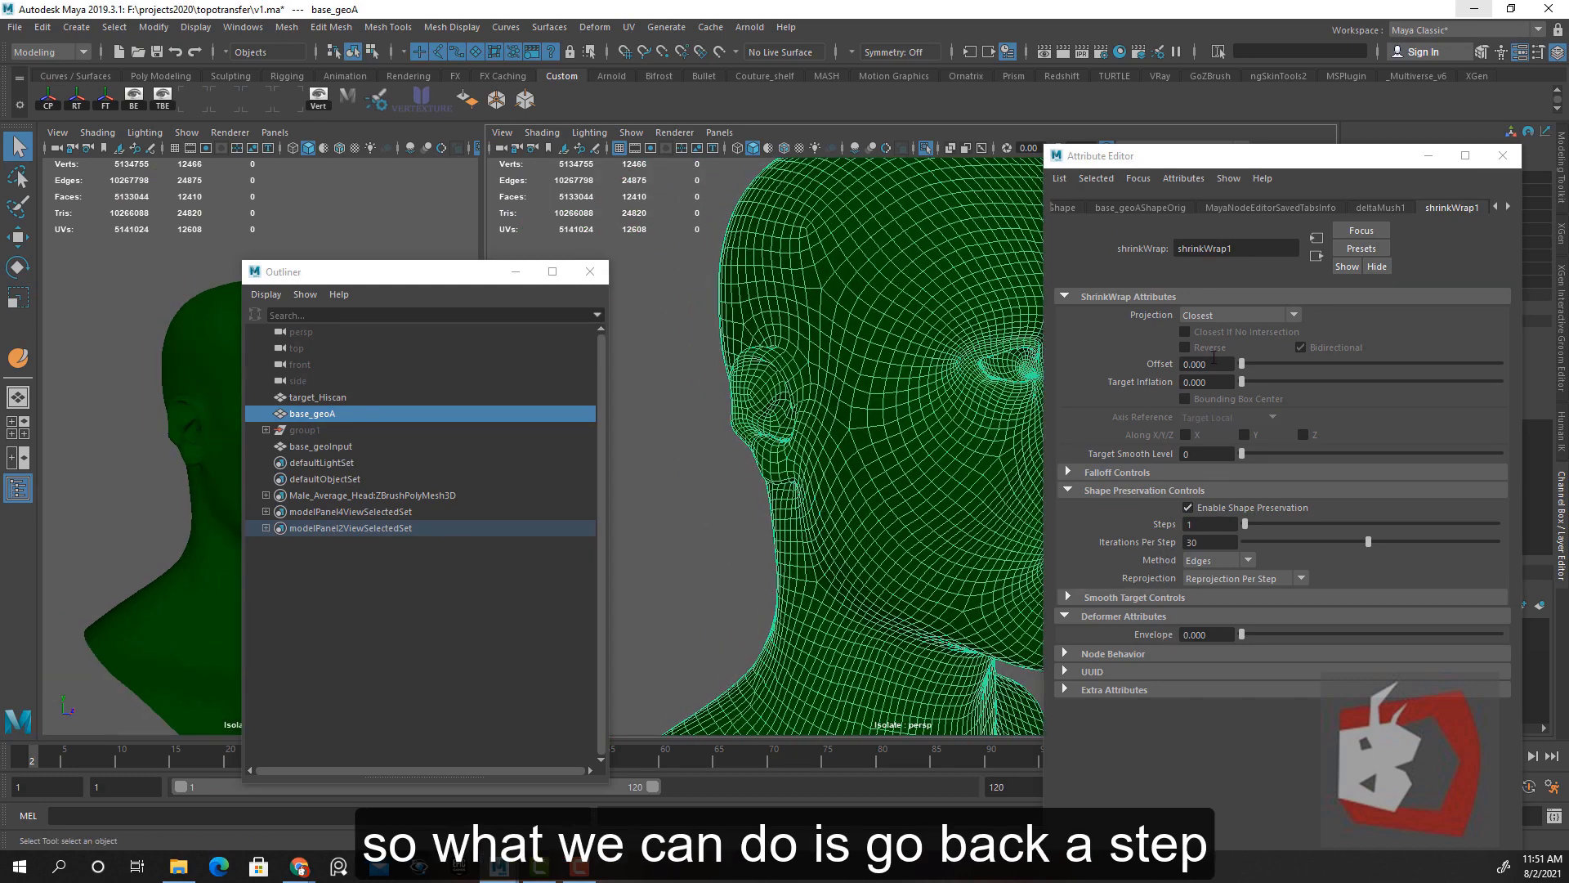
{"action": "left_click", "coordinate": [1428, 156]}
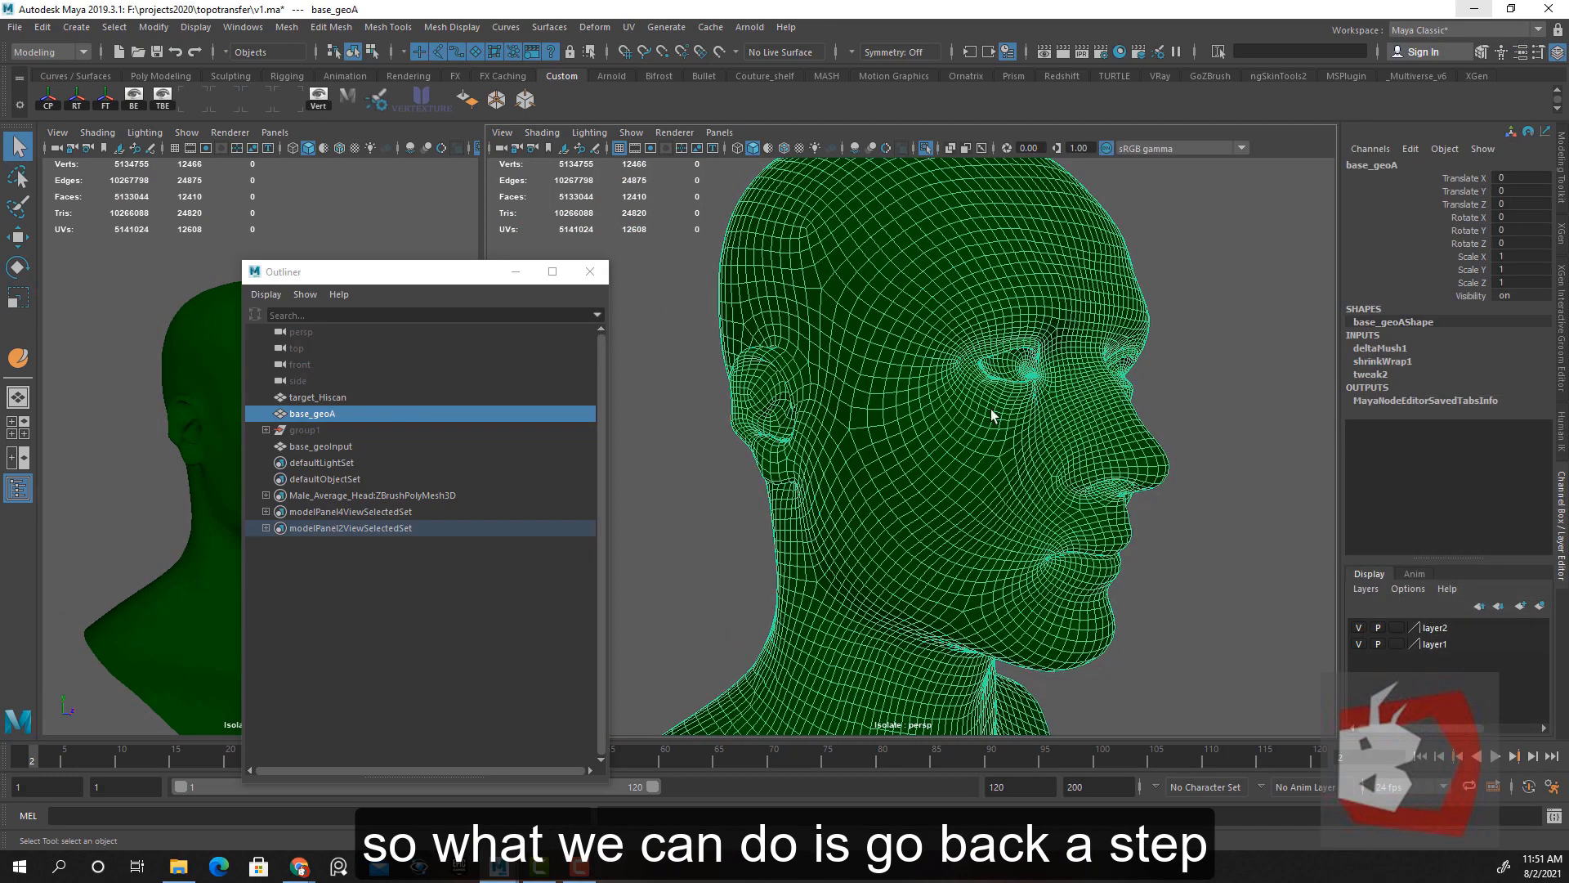
{"action": "mouse_move", "coordinate": [991, 415]}
{"action": "left_mouse_down", "text": "alt"}
{"action": "mouse_move", "coordinate": [1228, 425]}
{"action": "mouse_move", "coordinate": [1121, 449]}
{"action": "mouse_move", "coordinate": [1000, 413]}
{"action": "left_mouse_up", "text": "alt"}
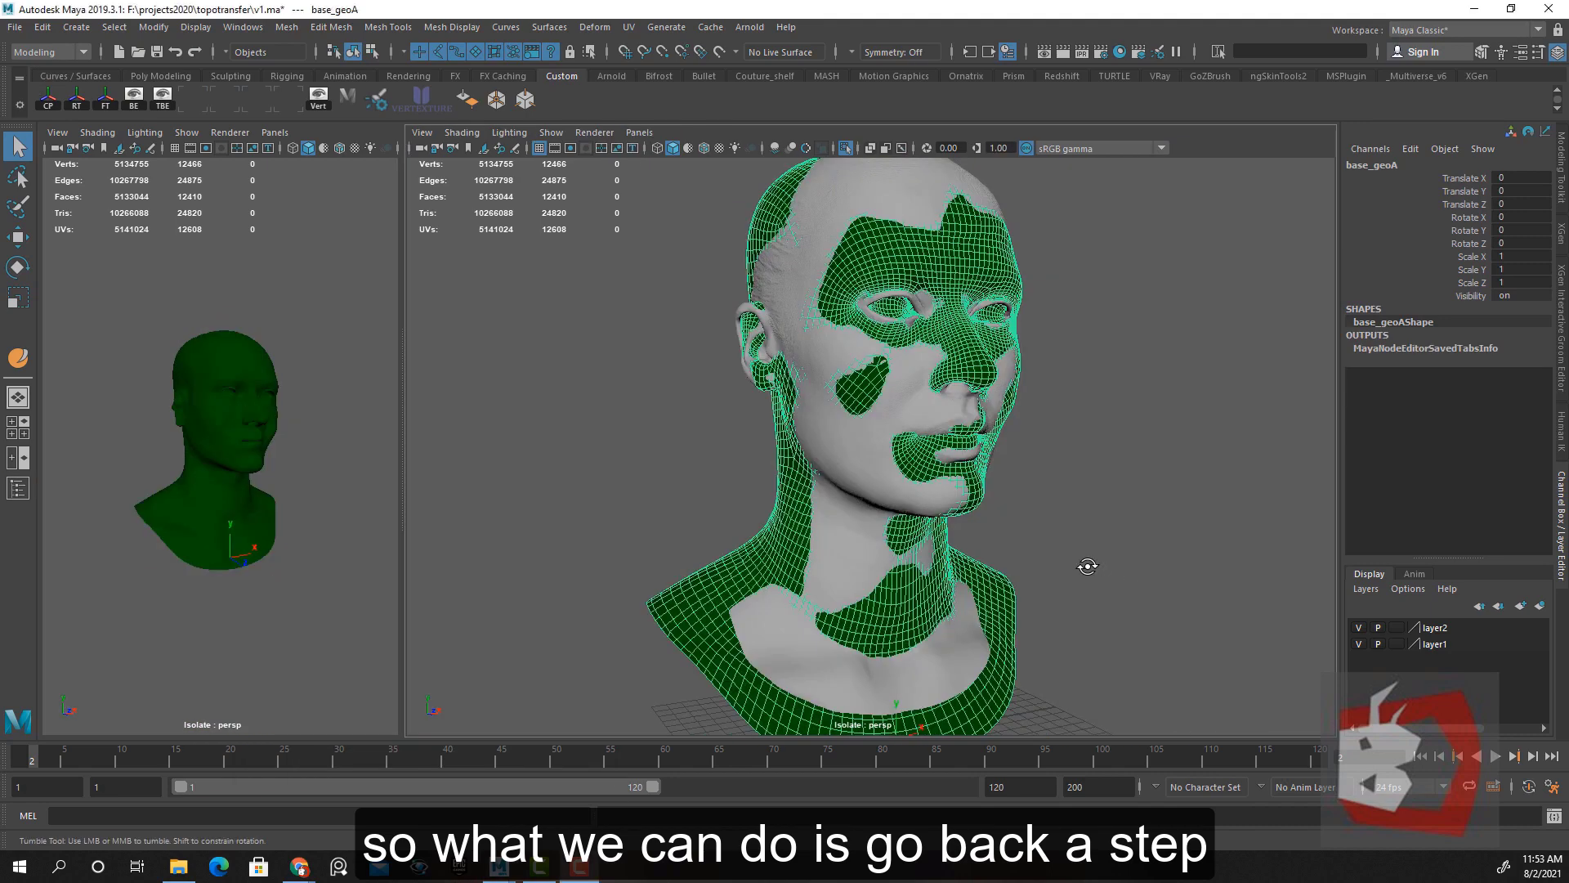
Examine where the undeformed base mesh extends beyond the scan around the face, neck and shoulder border
{"action": "left_click_drag", "start_coordinate": [1086, 560], "coordinate": [1021, 573], "text": "alt"}
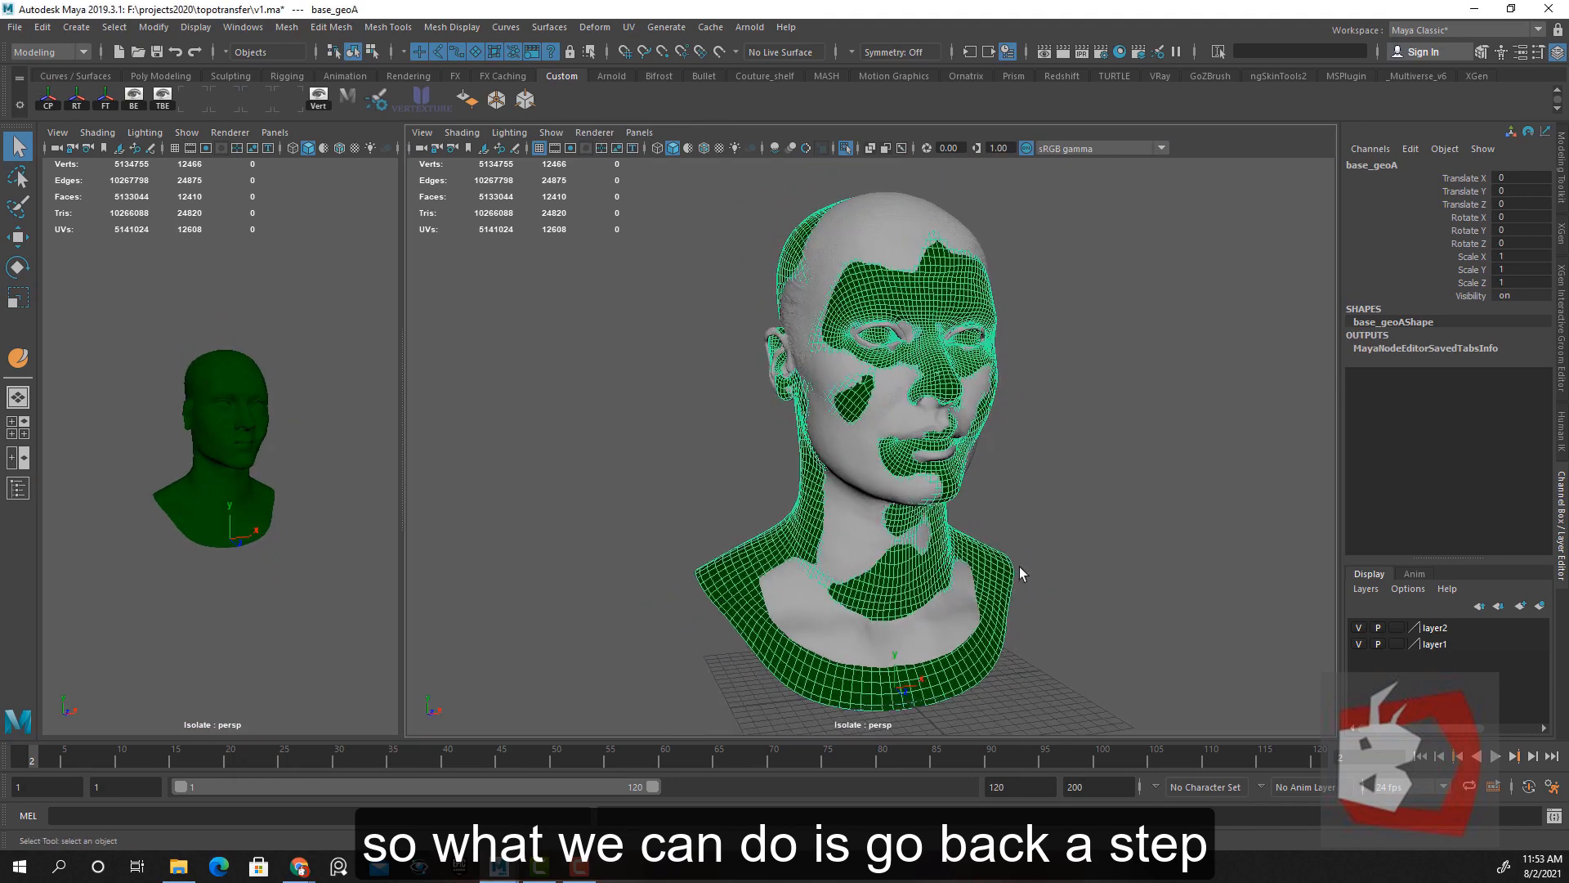
{"action": "left_click_drag", "start_coordinate": [1085, 613], "coordinate": [1001, 596], "text": "alt"}
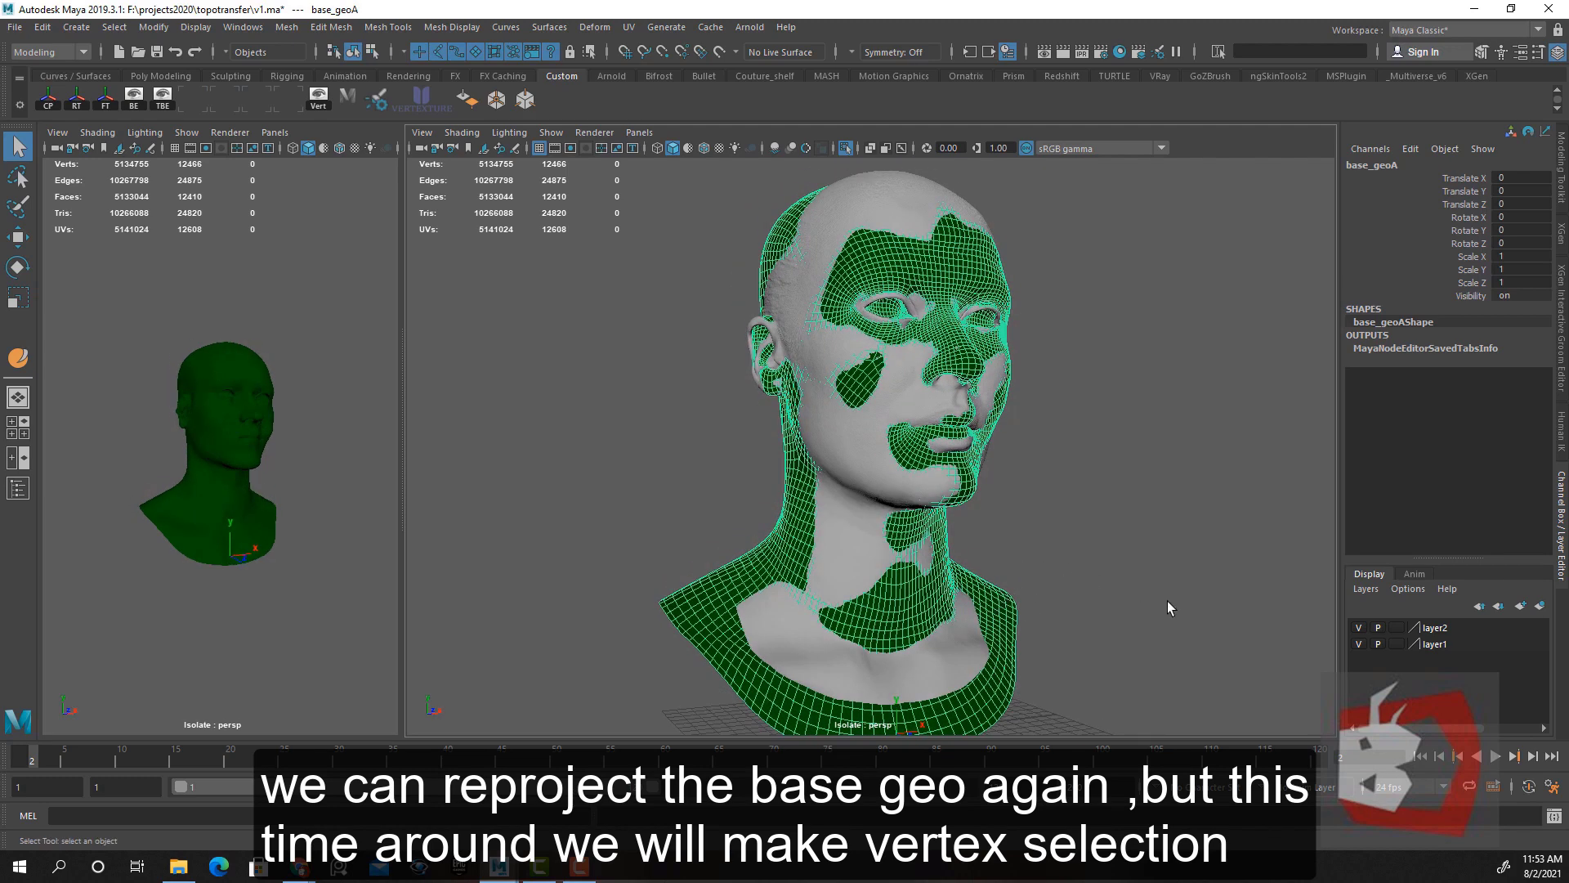
{"action": "left_click_drag", "start_coordinate": [1166, 607], "coordinate": [1100, 515], "text": "alt"}
{"action": "right_click_drag", "start_coordinate": [1100, 515], "coordinate": [992, 452], "text": "alt"}
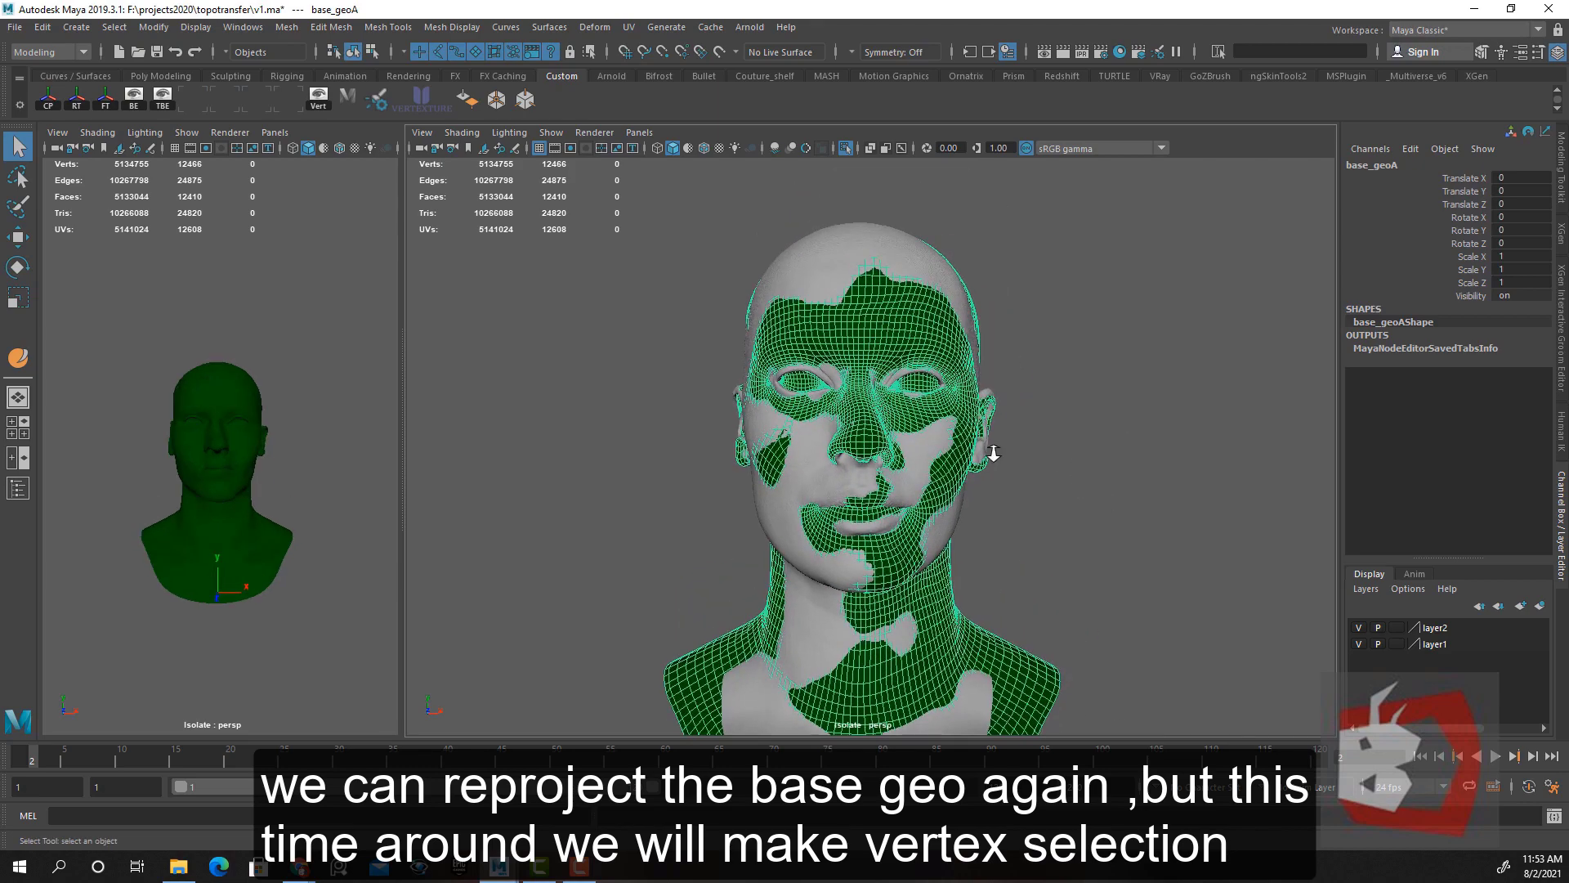
{"action": "left_click_drag", "start_coordinate": [993, 452], "coordinate": [1091, 497], "text": "alt"}
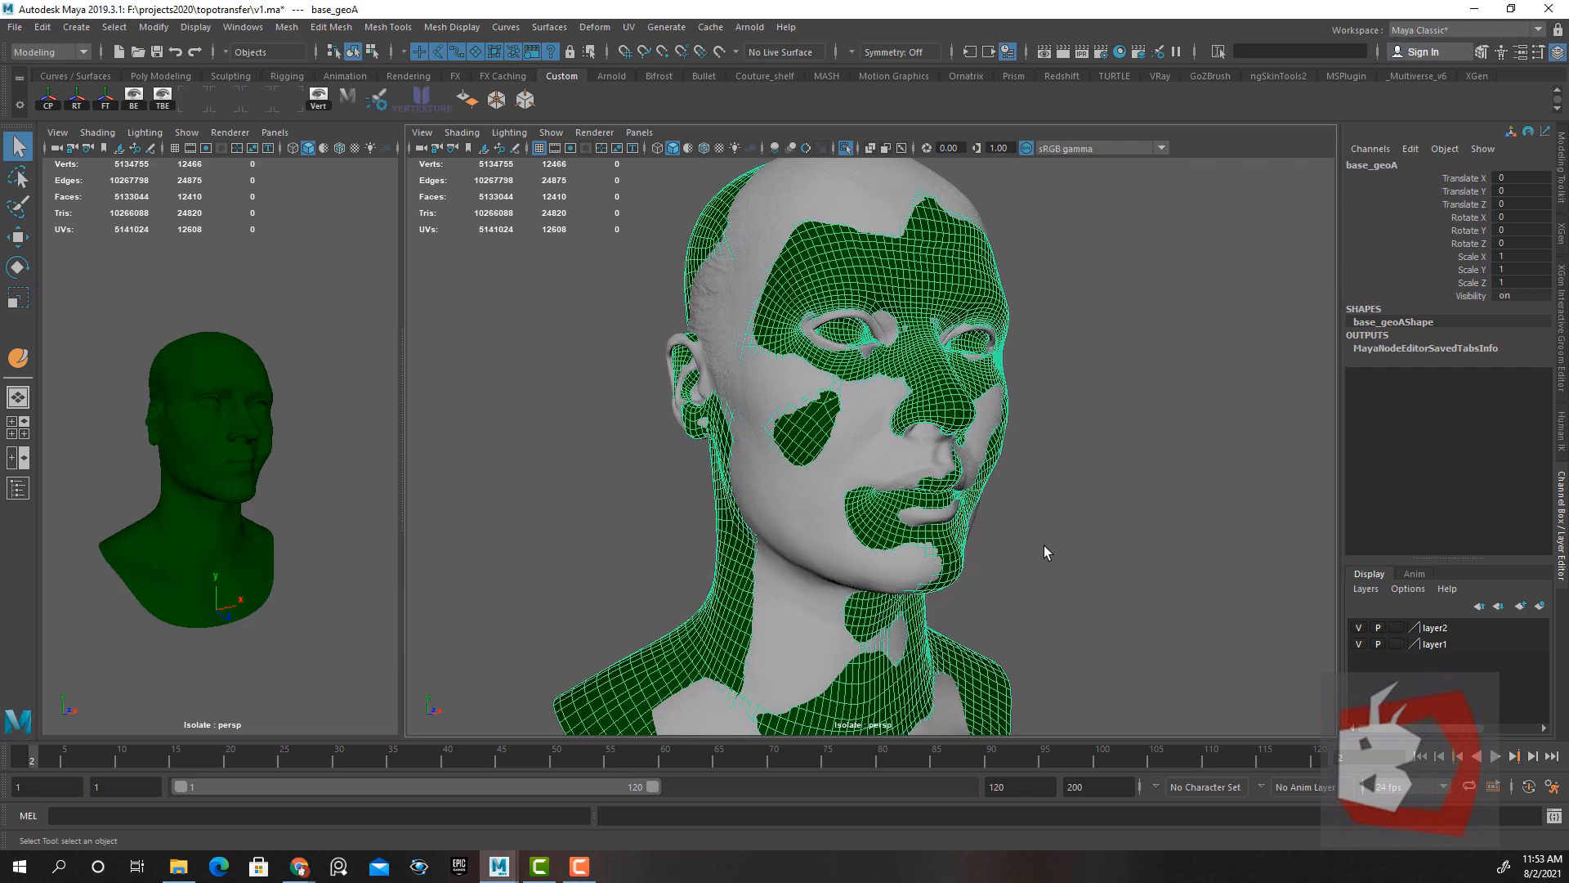
{"action": "left_click_drag", "start_coordinate": [1044, 551], "coordinate": [1084, 474], "text": "alt"}
{"action": "left_click_drag", "start_coordinate": [984, 384], "coordinate": [872, 350], "text": "alt"}
{"action": "left_click_drag", "start_coordinate": [881, 554], "coordinate": [805, 527], "text": "alt"}
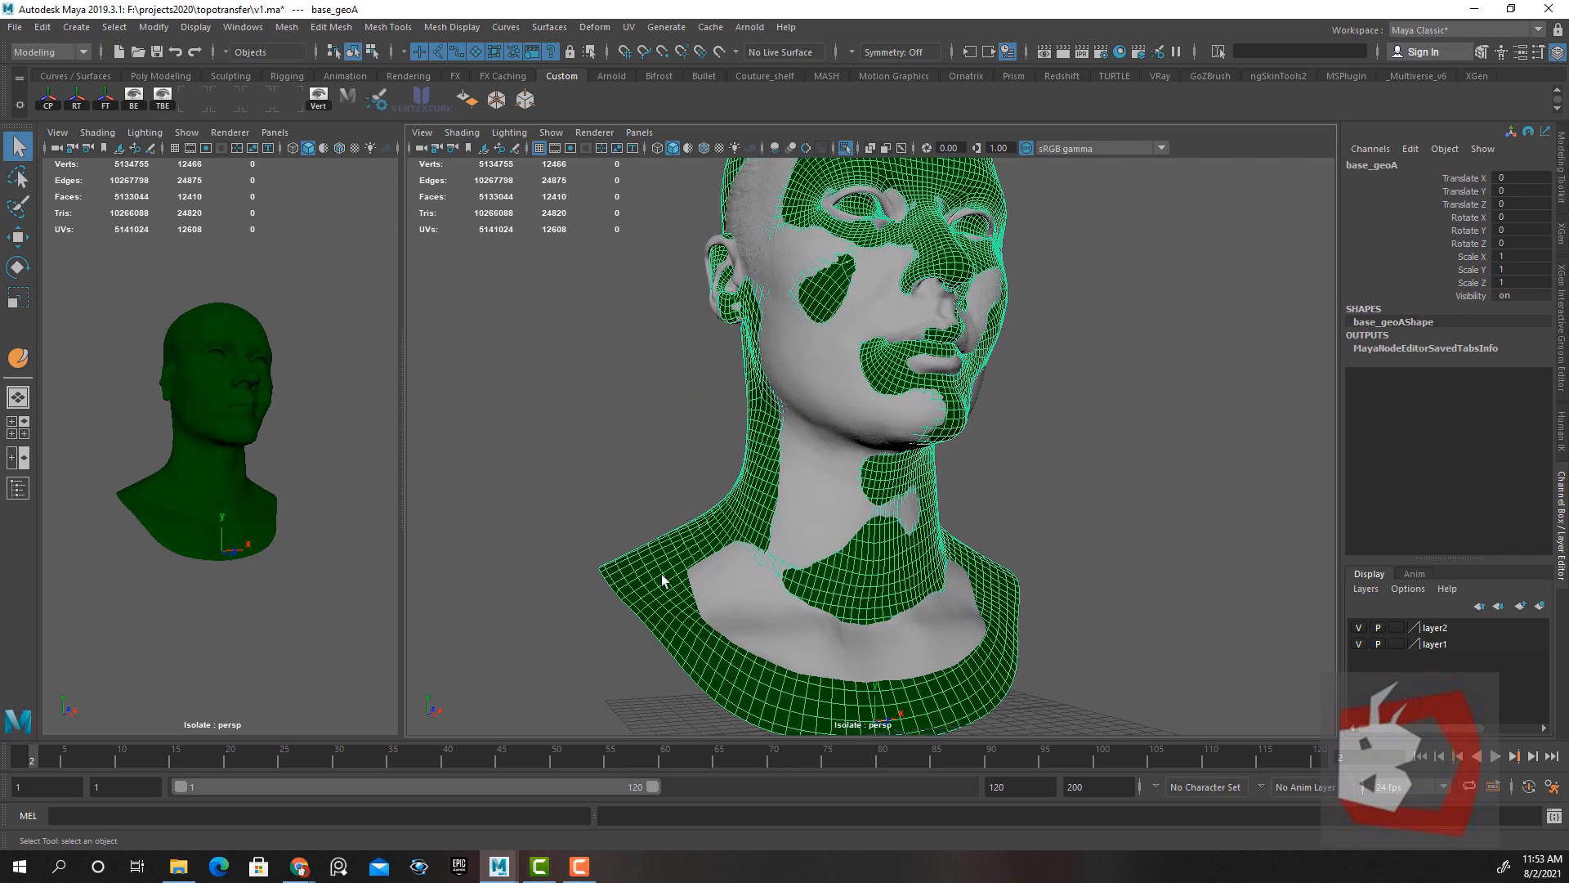
{"action": "left_click_drag", "start_coordinate": [1037, 618], "coordinate": [1051, 521], "text": "alt"}
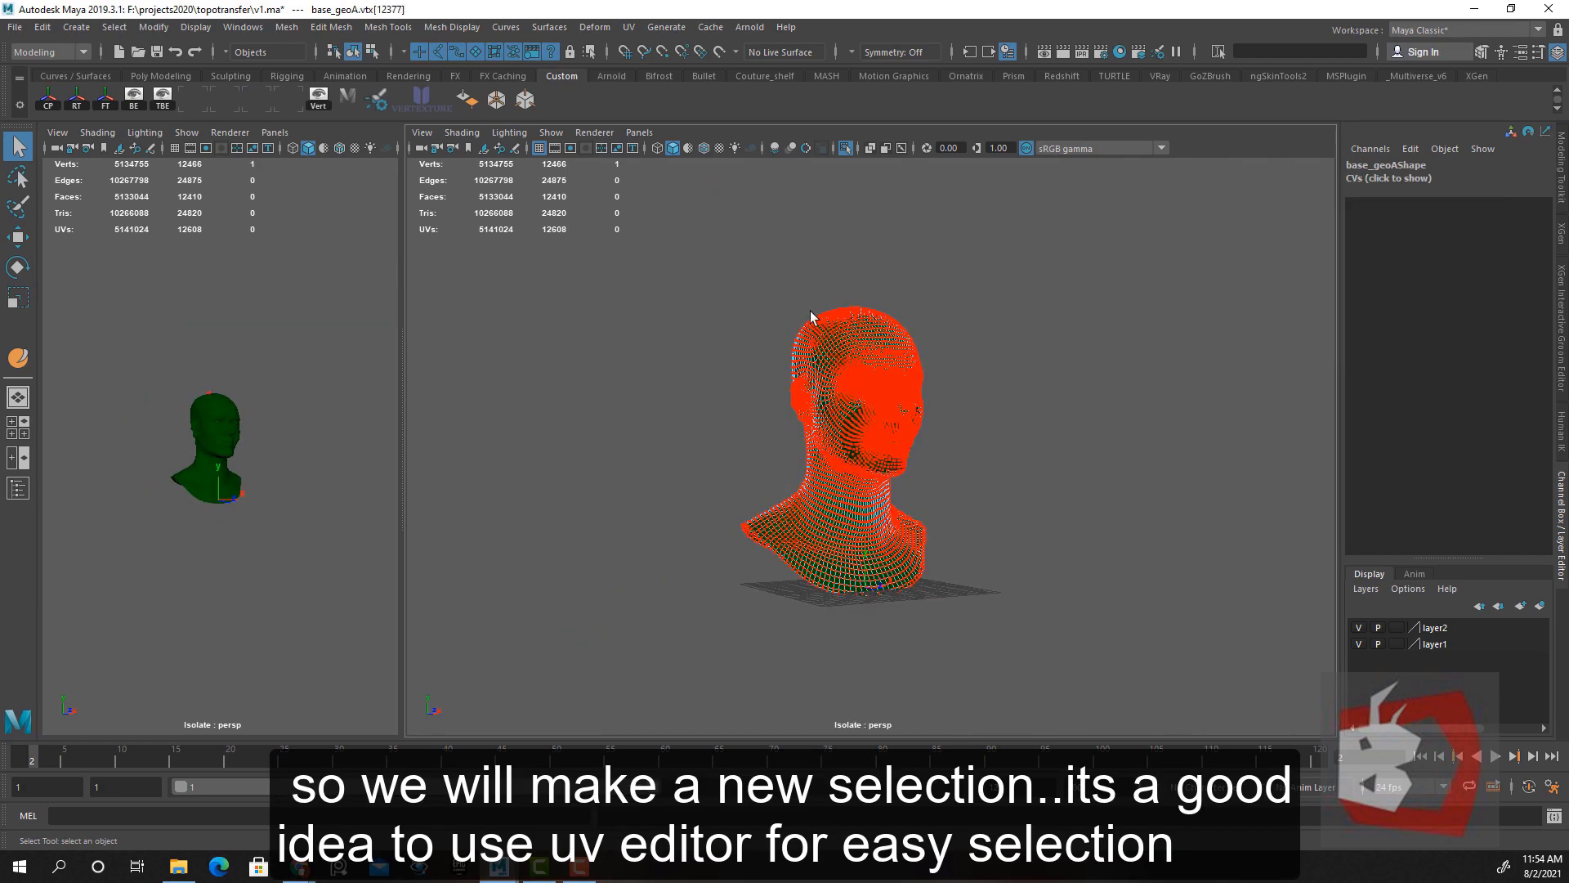
Open the UV Editor for base_geoA and select all faces of the head's main UV shell
{"action": "right_click_drag", "start_coordinate": [811, 317], "coordinate": [675, 209]}
{"action": "left_click", "coordinate": [627, 27]}
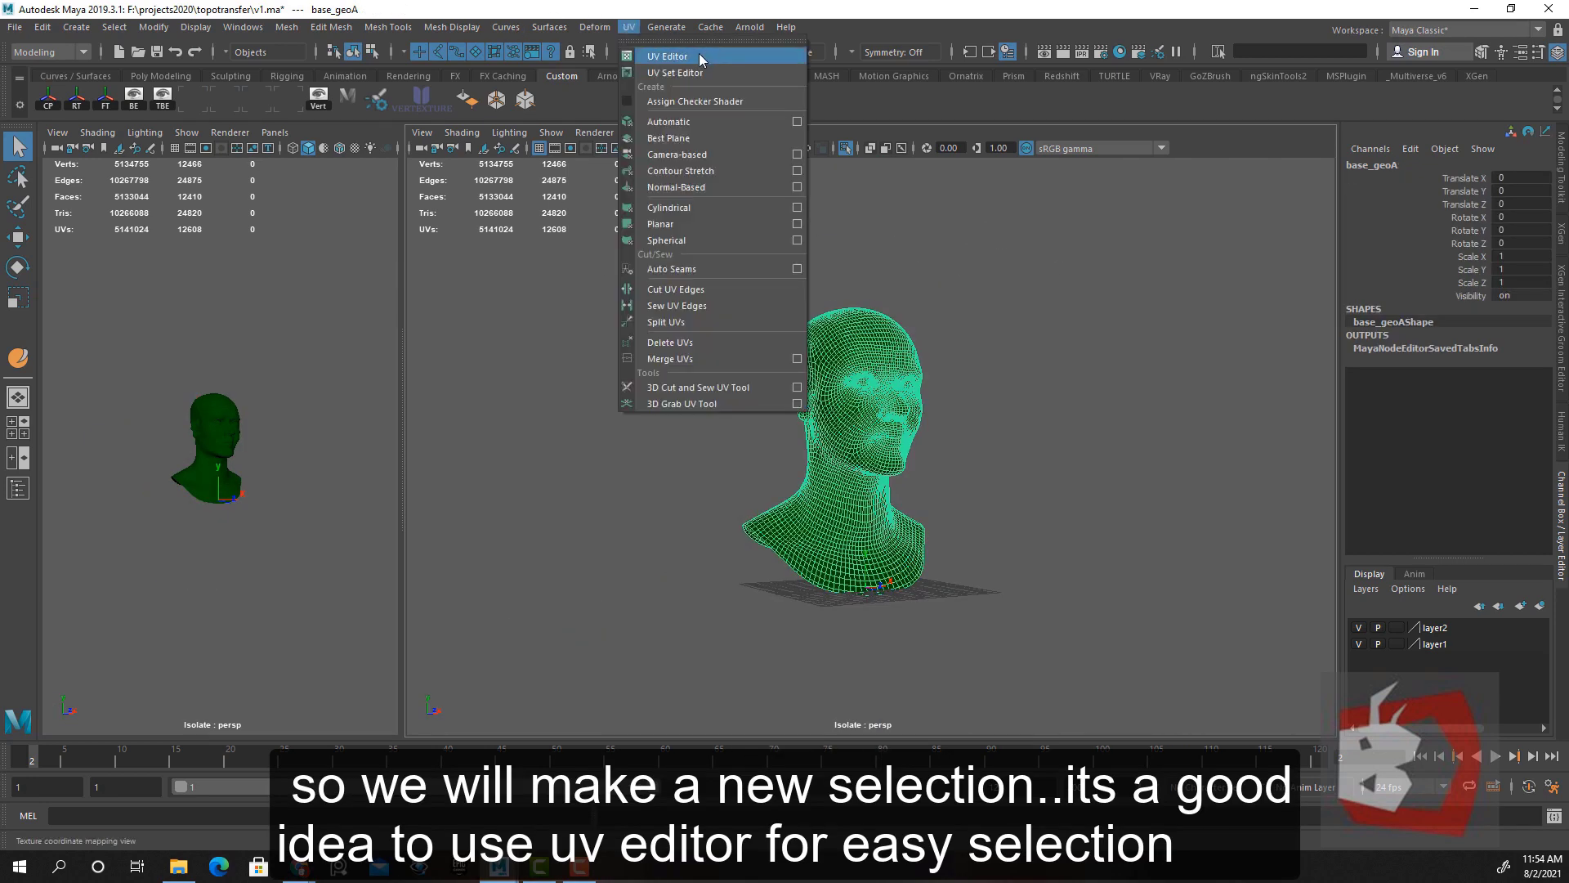
{"action": "left_click", "coordinate": [700, 57]}
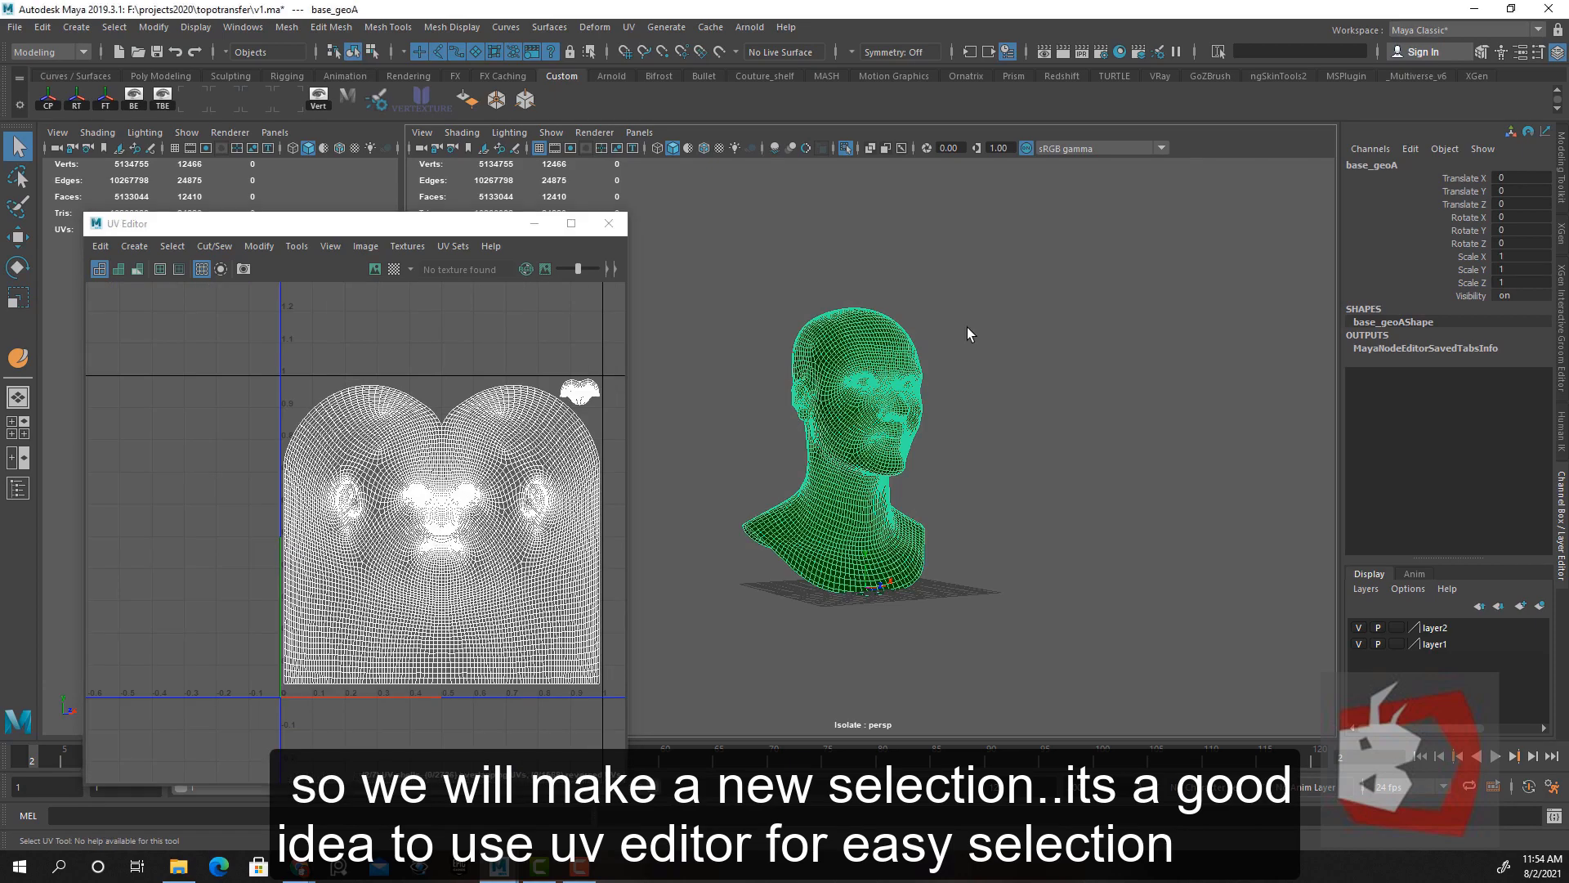
{"action": "right_click", "coordinate": [968, 332]}
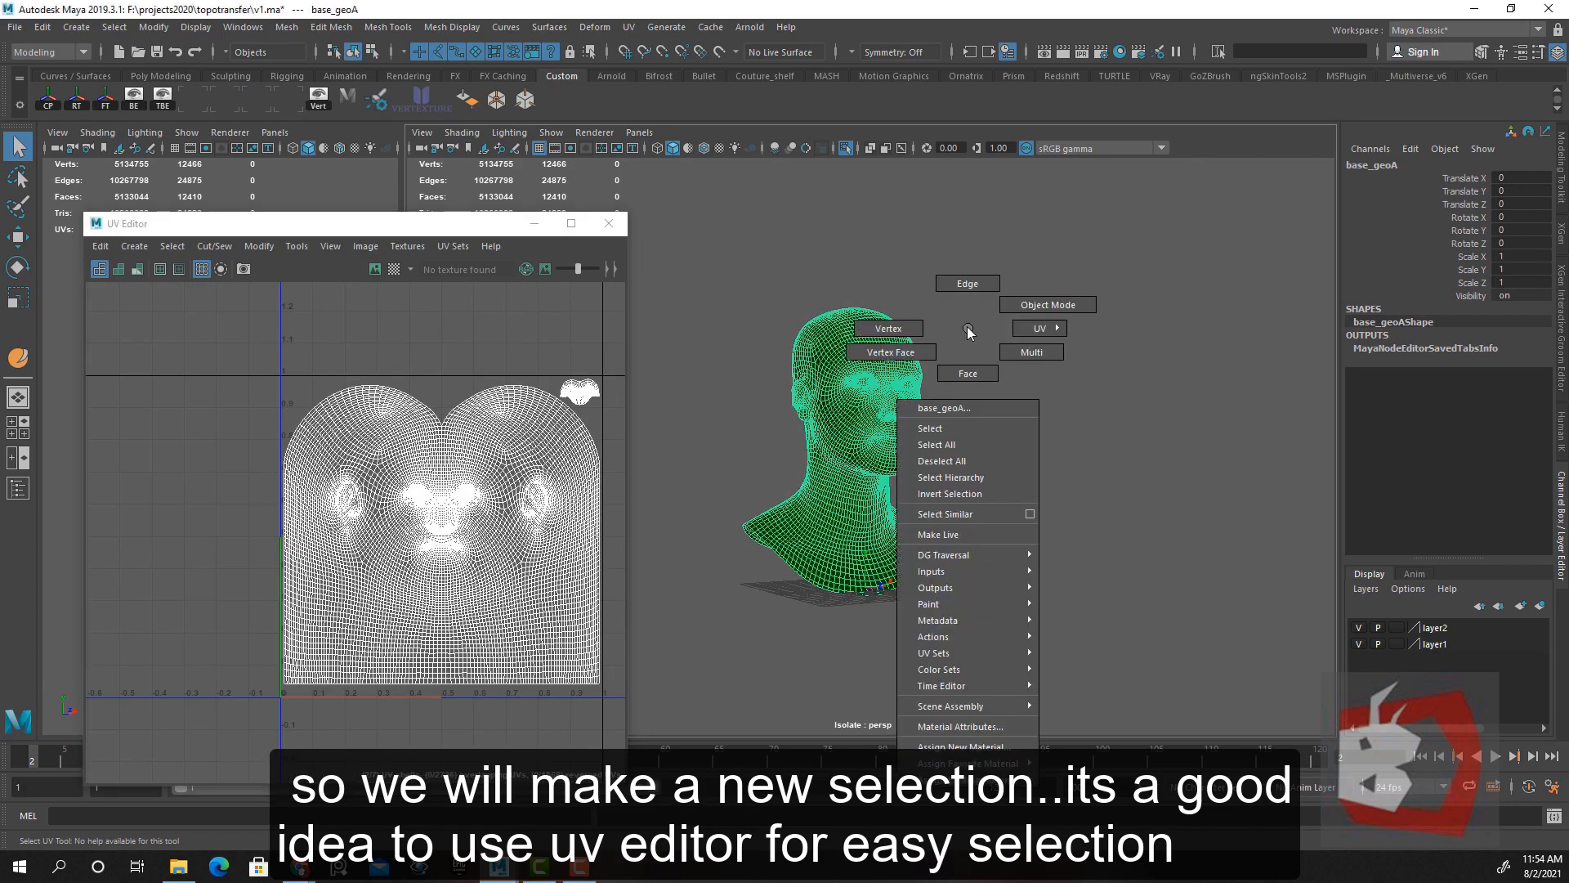
{"action": "right_click", "coordinate": [420, 448]}
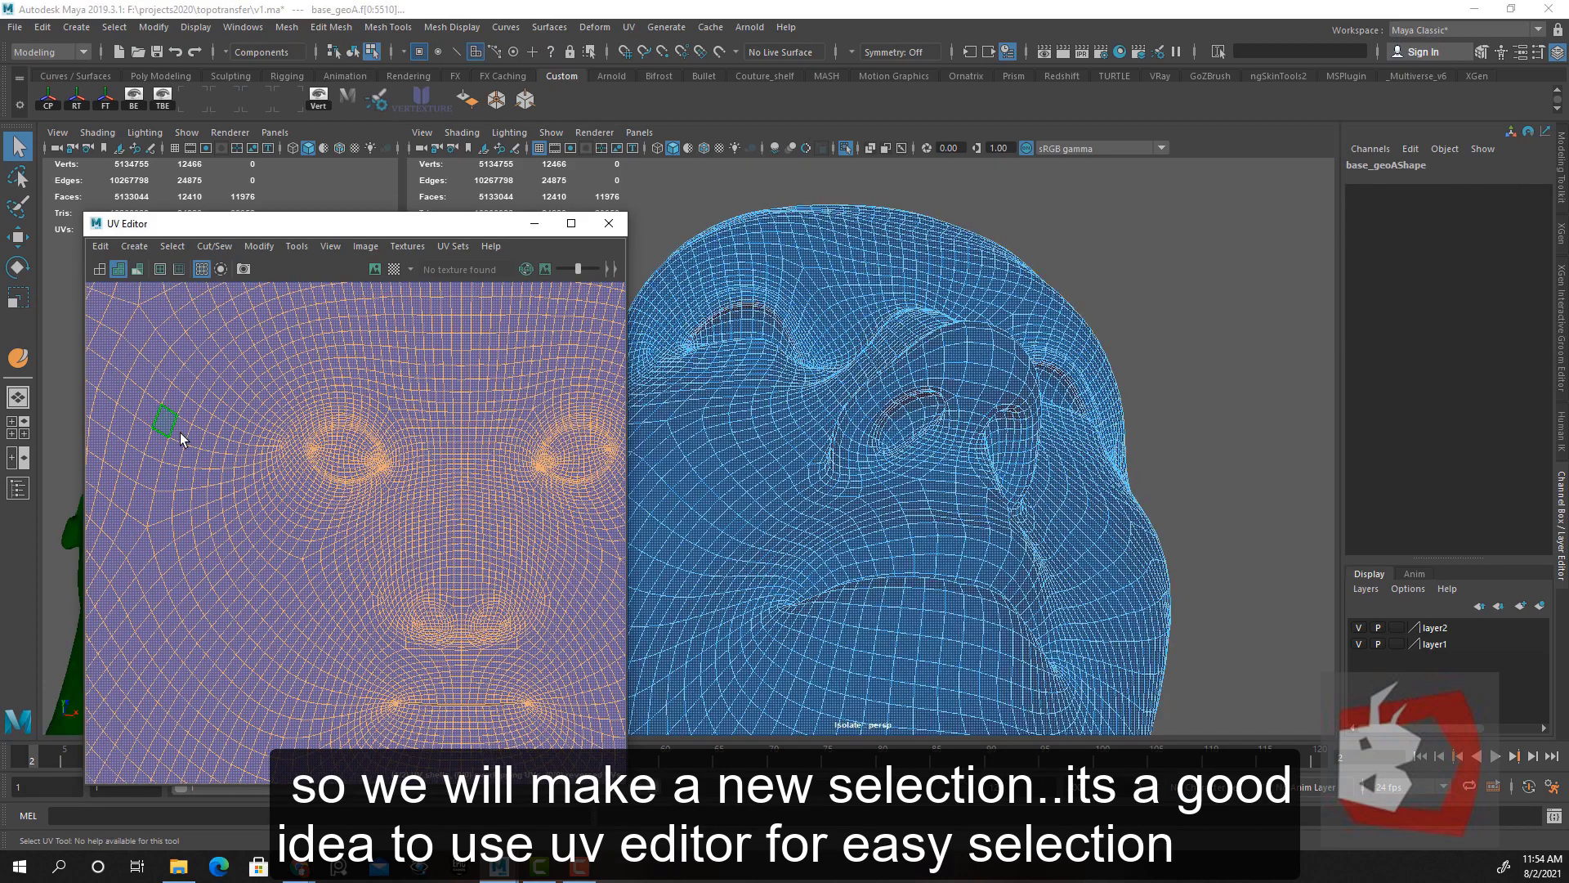
Deselect the faces inside the character's right eye opening in the UV layout
{"action": "scroll", "coordinate": [323, 445], "scroll_direction": "up", "scroll_amount": 8}
{"action": "left_click", "coordinate": [518, 408], "text": "ctrl"}
{"action": "scroll", "coordinate": [544, 421], "scroll_direction": "down", "scroll_amount": 5}
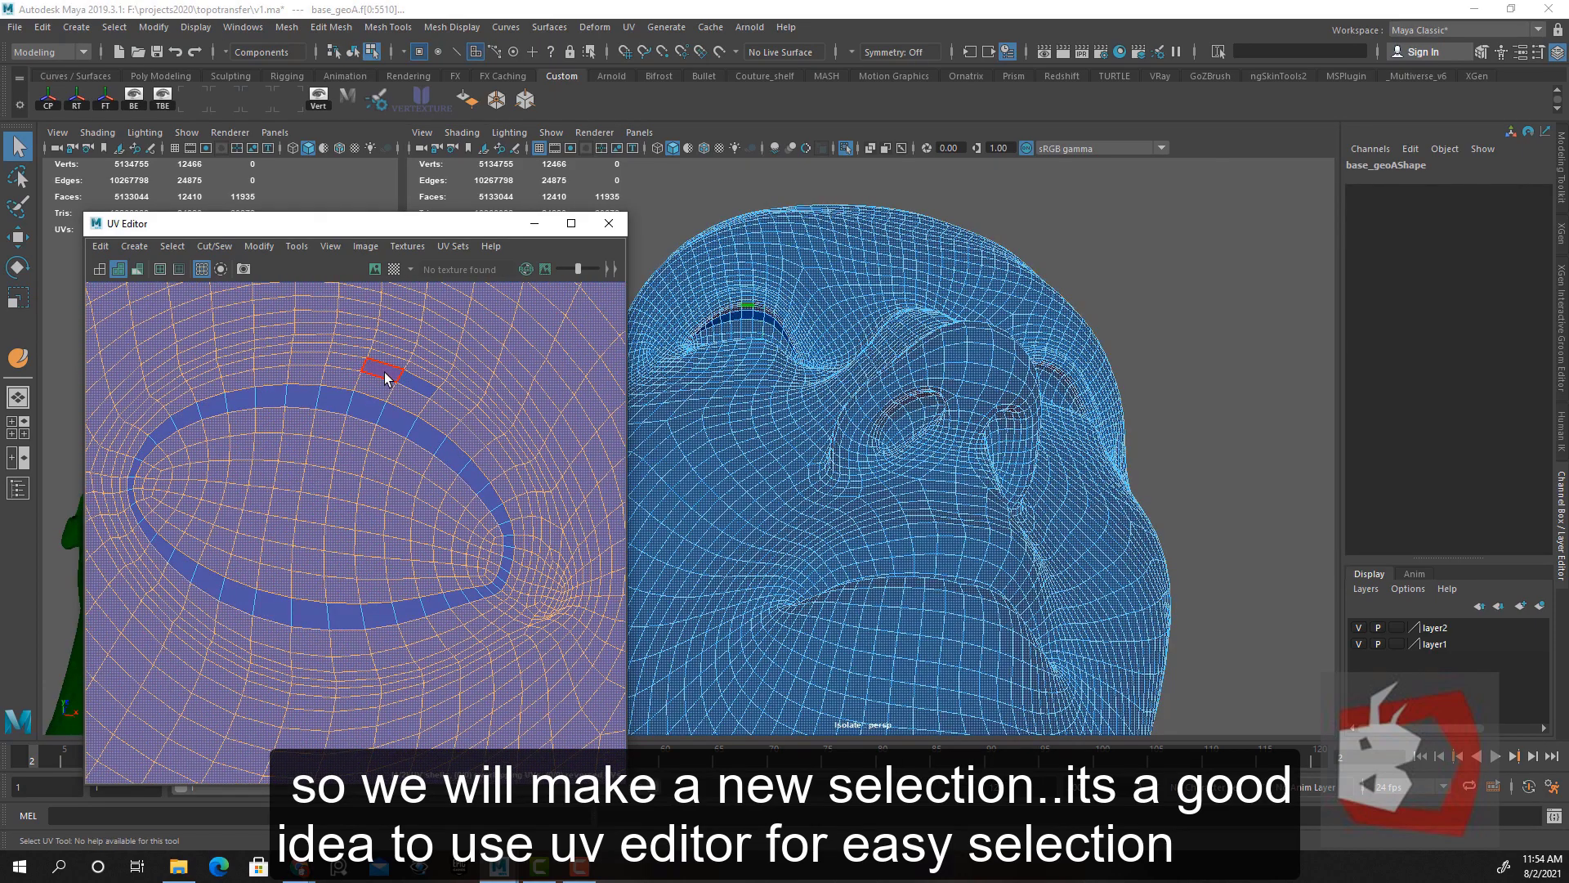
{"action": "key", "text": "shift+period"}
{"action": "key", "text": "shift+period"}
{"action": "key", "text": "shift+period"}
{"action": "key", "text": "shift+period"}
{"action": "key", "text": "shift+period"}
{"action": "left_click_drag", "start_coordinate": [147, 452], "coordinate": [200, 544], "text": "ctrl"}
{"action": "scroll", "coordinate": [414, 532], "scroll_direction": "down", "scroll_amount": 6}
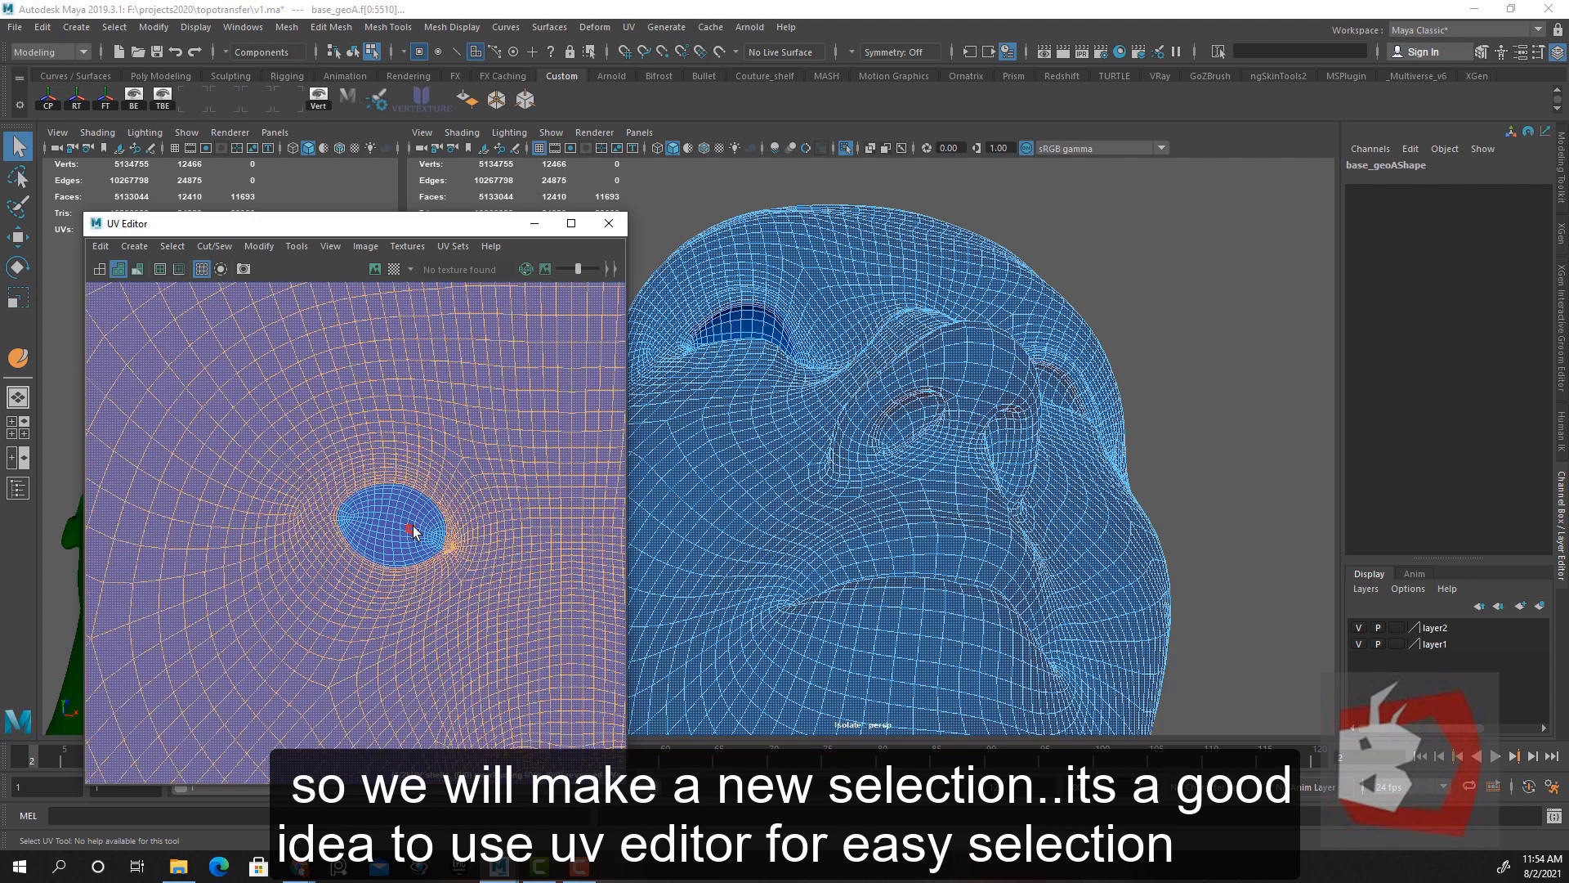
Deselect the faces inside the character's left eye opening in the UV layout
{"action": "middle_click_drag", "start_coordinate": [490, 523], "coordinate": [343, 490], "text": "alt"}
{"action": "scroll", "coordinate": [376, 490], "scroll_direction": "up", "scroll_amount": 4}
{"action": "left_click_drag", "start_coordinate": [392, 441], "coordinate": [376, 544], "text": "ctrl"}
{"action": "scroll", "coordinate": [376, 544], "scroll_direction": "up", "scroll_amount": 3}
{"action": "mouse_move", "coordinate": [261, 445]}
{"action": "left_mouse_down", "text": "ctrl"}
{"action": "mouse_move", "coordinate": [321, 489]}
{"action": "mouse_move", "coordinate": [286, 523]}
{"action": "left_mouse_up", "text": "ctrl"}
{"action": "left_click_drag", "start_coordinate": [322, 539], "coordinate": [522, 578], "text": "ctrl"}
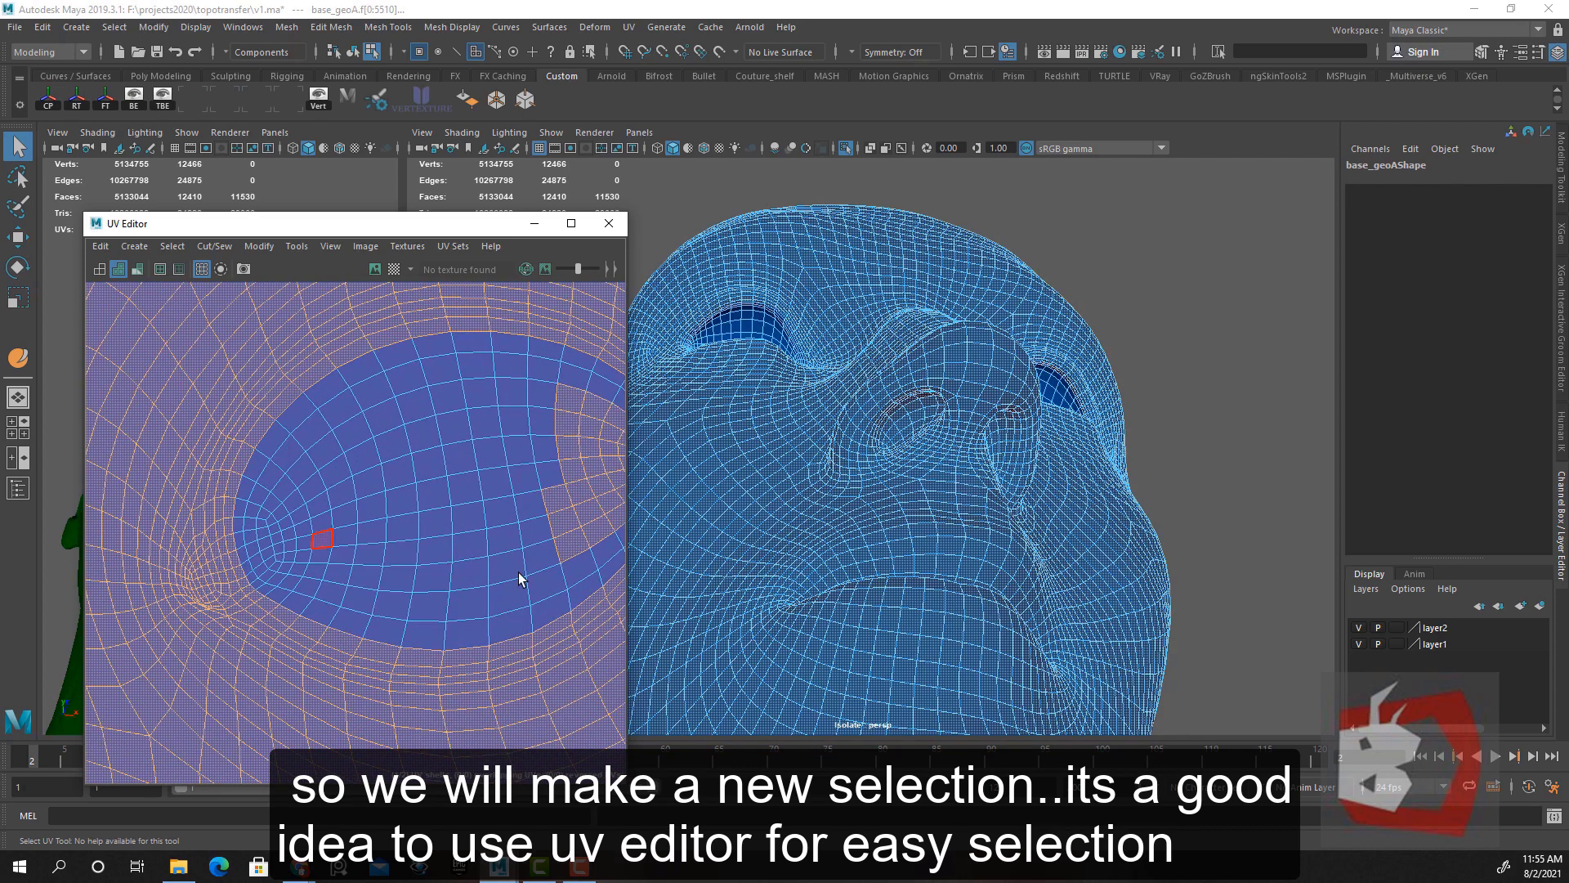
{"action": "middle_click_drag", "start_coordinate": [522, 578], "coordinate": [382, 614], "text": "alt"}
{"action": "mouse_move", "coordinate": [395, 487]}
{"action": "left_mouse_down", "text": "ctrl"}
{"action": "mouse_move", "coordinate": [480, 507]}
{"action": "mouse_move", "coordinate": [486, 556]}
{"action": "left_mouse_up", "text": "ctrl"}
Deselect the face loops along the bust's lower border, covering the bottom band of the UV shell
{"action": "scroll", "coordinate": [427, 536], "scroll_direction": "down", "scroll_amount": 5}
{"action": "middle_click_drag", "start_coordinate": [428, 536], "coordinate": [343, 480], "text": "alt"}
{"action": "middle_click_drag", "start_coordinate": [339, 307], "coordinate": [336, 403], "text": "alt"}
{"action": "scroll", "coordinate": [335, 404], "scroll_direction": "up", "scroll_amount": 5}
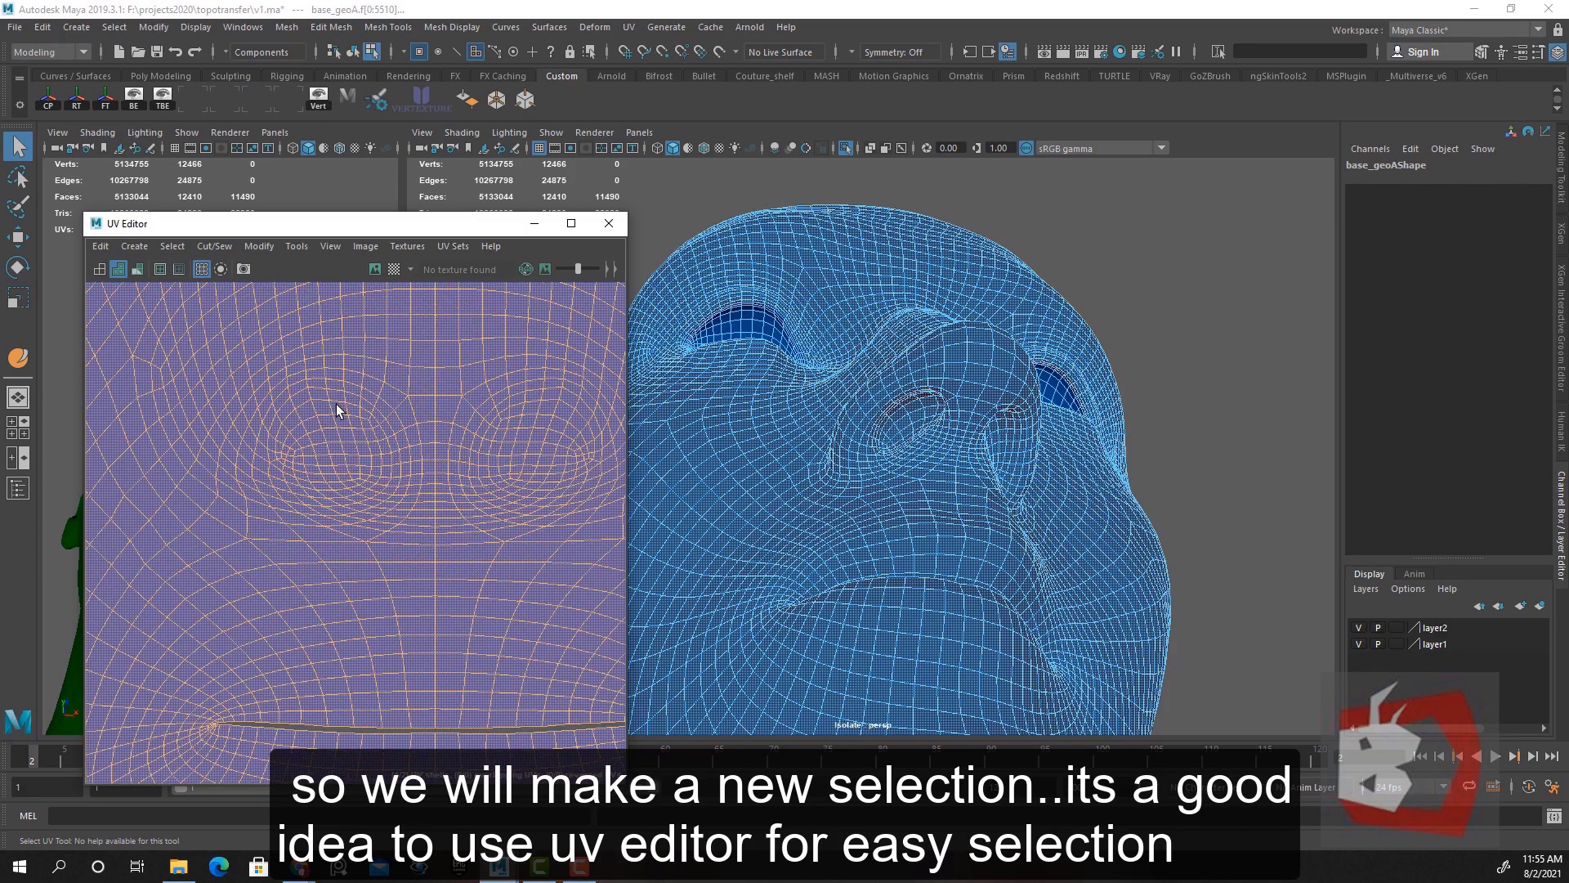
{"action": "scroll", "coordinate": [336, 404], "scroll_direction": "down", "scroll_amount": 10}
{"action": "middle_click_drag", "start_coordinate": [469, 452], "coordinate": [461, 473], "text": "alt"}
{"action": "scroll", "coordinate": [907, 572], "scroll_direction": "down", "scroll_amount": 6}
{"action": "middle_click_drag", "start_coordinate": [915, 592], "coordinate": [988, 473], "text": "alt"}
{"action": "left_click_drag", "start_coordinate": [785, 523], "coordinate": [876, 572], "text": "alt"}
{"action": "left_click", "coordinate": [881, 585], "text": "ctrl"}
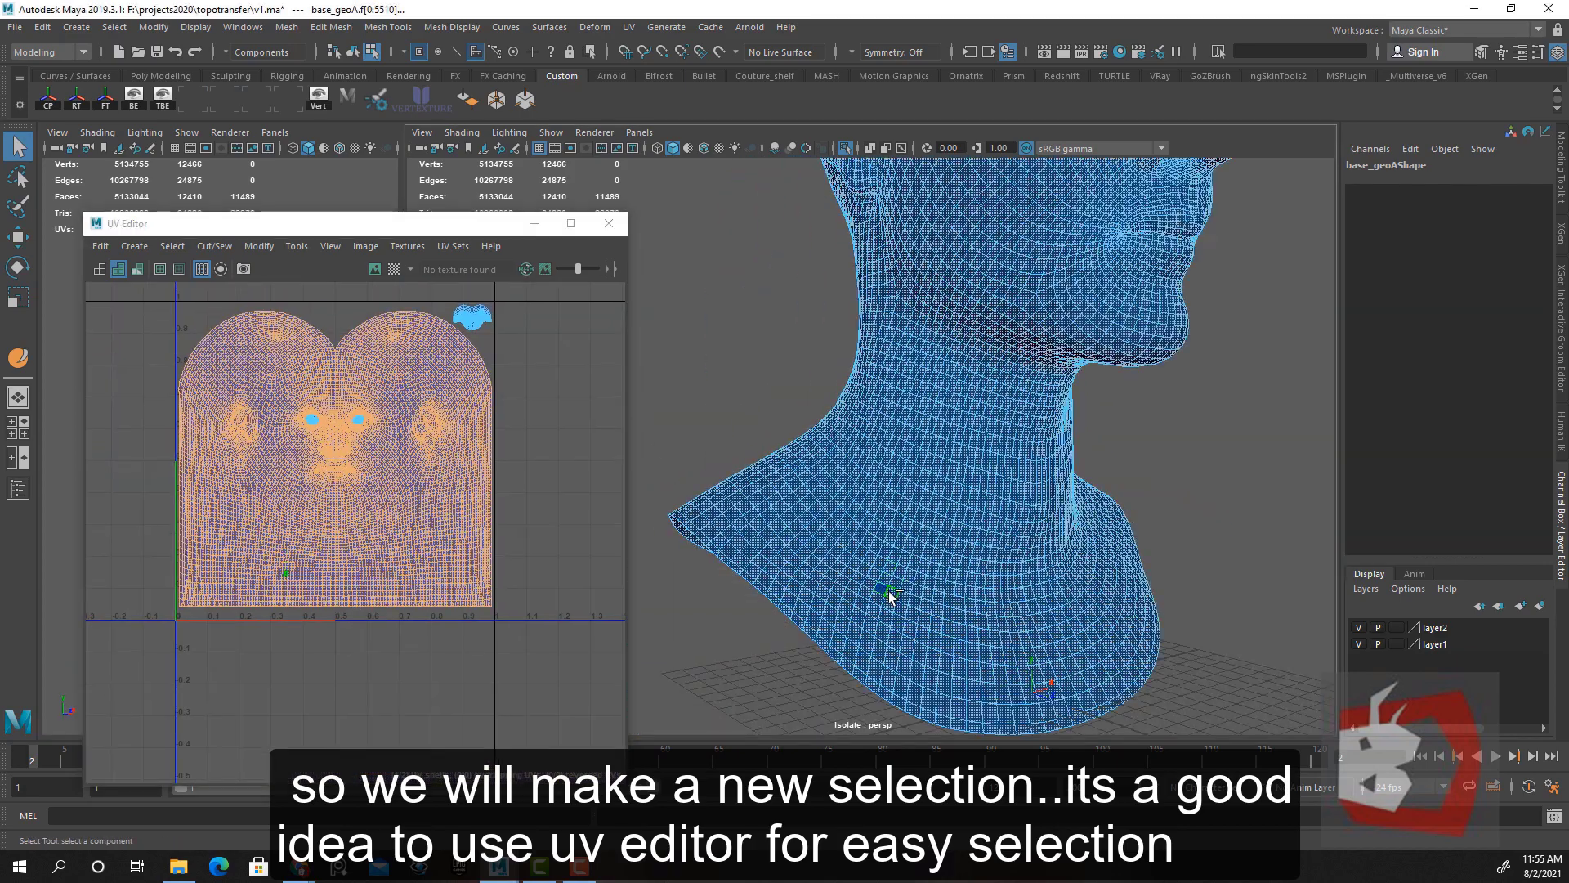
{"action": "double_click", "coordinate": [889, 597], "text": "ctrl"}
{"action": "left_click", "coordinate": [897, 612], "text": "ctrl"}
{"action": "double_click", "coordinate": [907, 616], "text": "ctrl"}
{"action": "left_click_drag", "start_coordinate": [133, 653], "coordinate": [549, 580], "text": "ctrl"}
Turn off the isolated view to show the scan, and deselect further face loops above the bust's lower border
{"action": "left_click", "coordinate": [846, 148]}
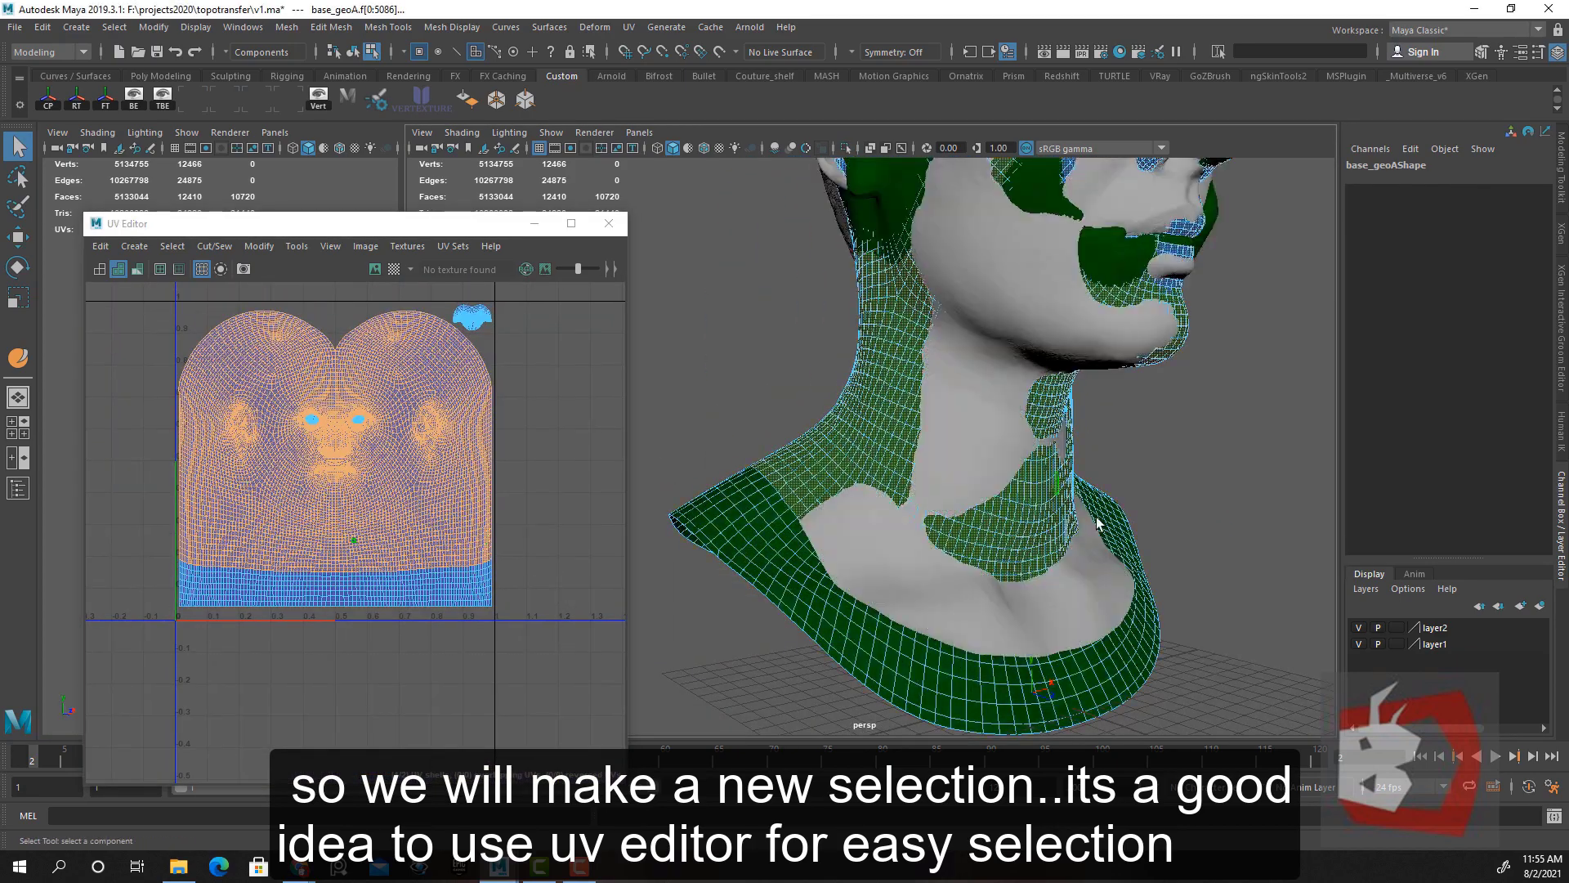
{"action": "left_click_drag", "start_coordinate": [1096, 526], "coordinate": [1031, 564], "text": "alt"}
{"action": "left_click", "coordinate": [846, 541], "text": "ctrl"}
{"action": "double_click", "coordinate": [862, 546], "text": "ctrl"}
{"action": "left_click", "coordinate": [904, 524], "text": "ctrl"}
{"action": "double_click", "coordinate": [914, 529], "text": "ctrl"}
{"action": "scroll", "coordinate": [913, 529], "scroll_direction": "down", "scroll_amount": 6}
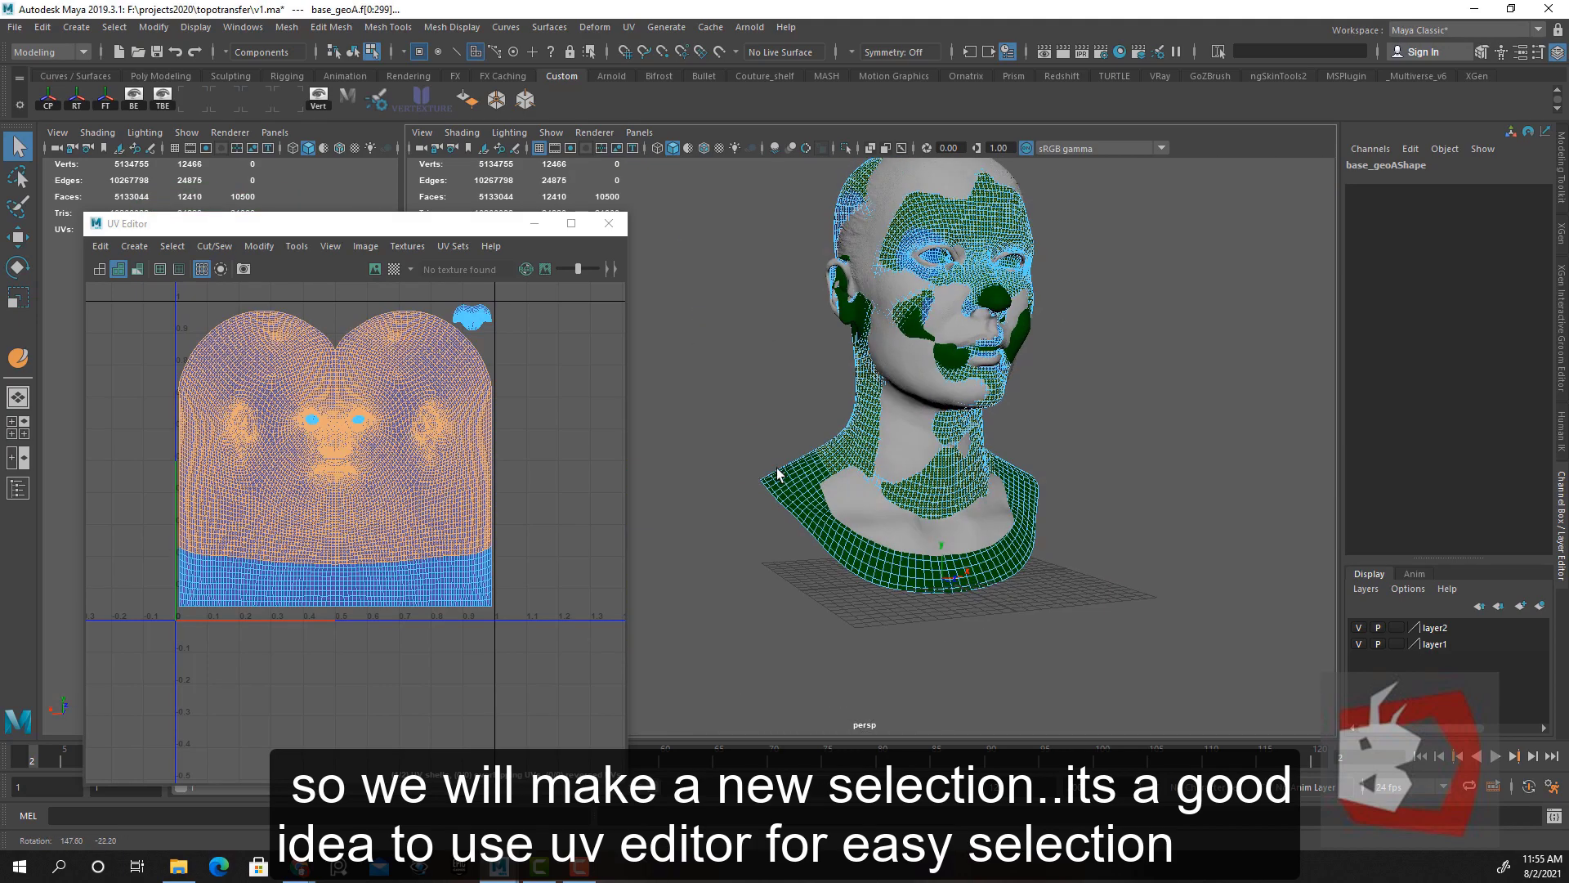
{"action": "left_click_drag", "start_coordinate": [784, 477], "coordinate": [1144, 386], "text": "alt"}
{"action": "middle_click_drag", "start_coordinate": [1145, 386], "coordinate": [1082, 427], "text": "alt"}
{"action": "scroll", "coordinate": [1082, 427], "scroll_direction": "up", "scroll_amount": 3}
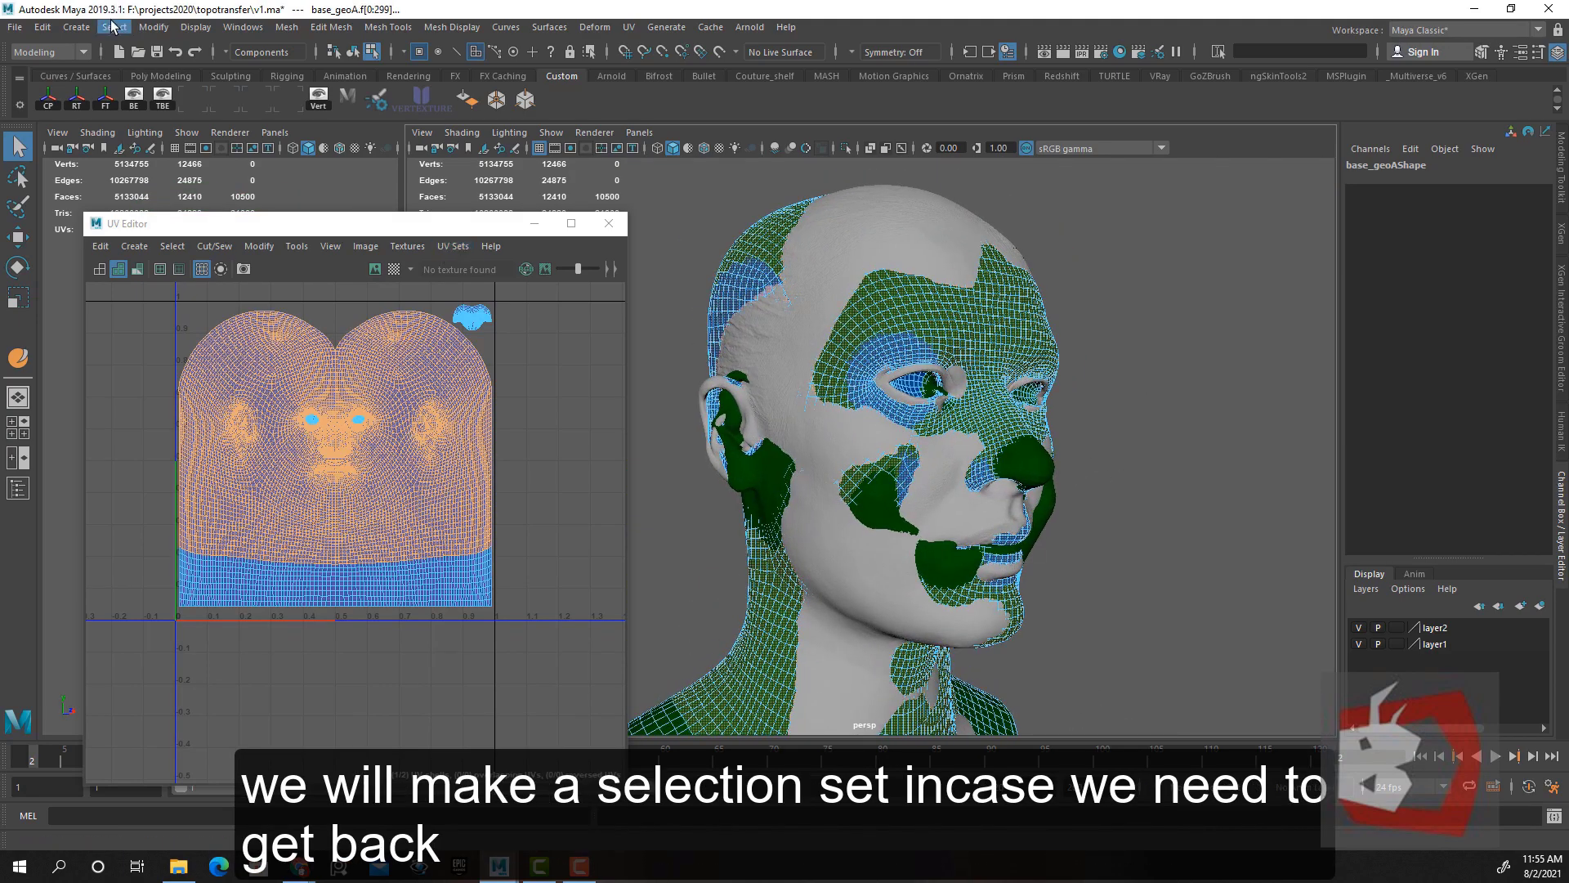
Save the current face selection as a quick select set named "faceselection"
{"action": "left_click", "coordinate": [114, 27]}
{"action": "mouse_move", "coordinate": [188, 391]}
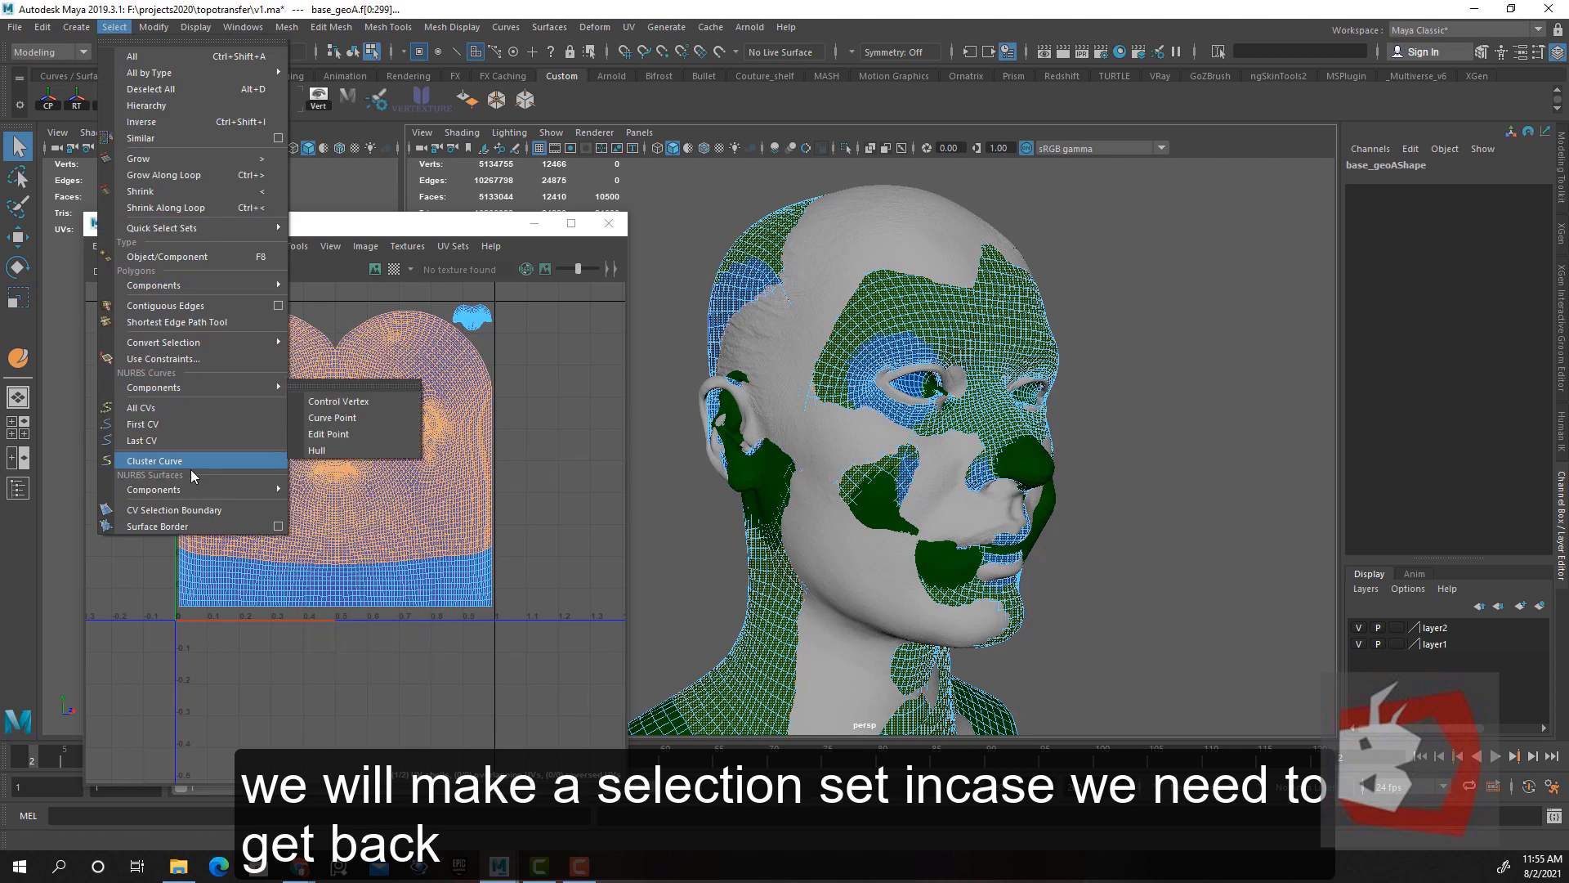
{"action": "left_click", "coordinate": [76, 27]}
{"action": "mouse_move", "coordinate": [140, 361]}
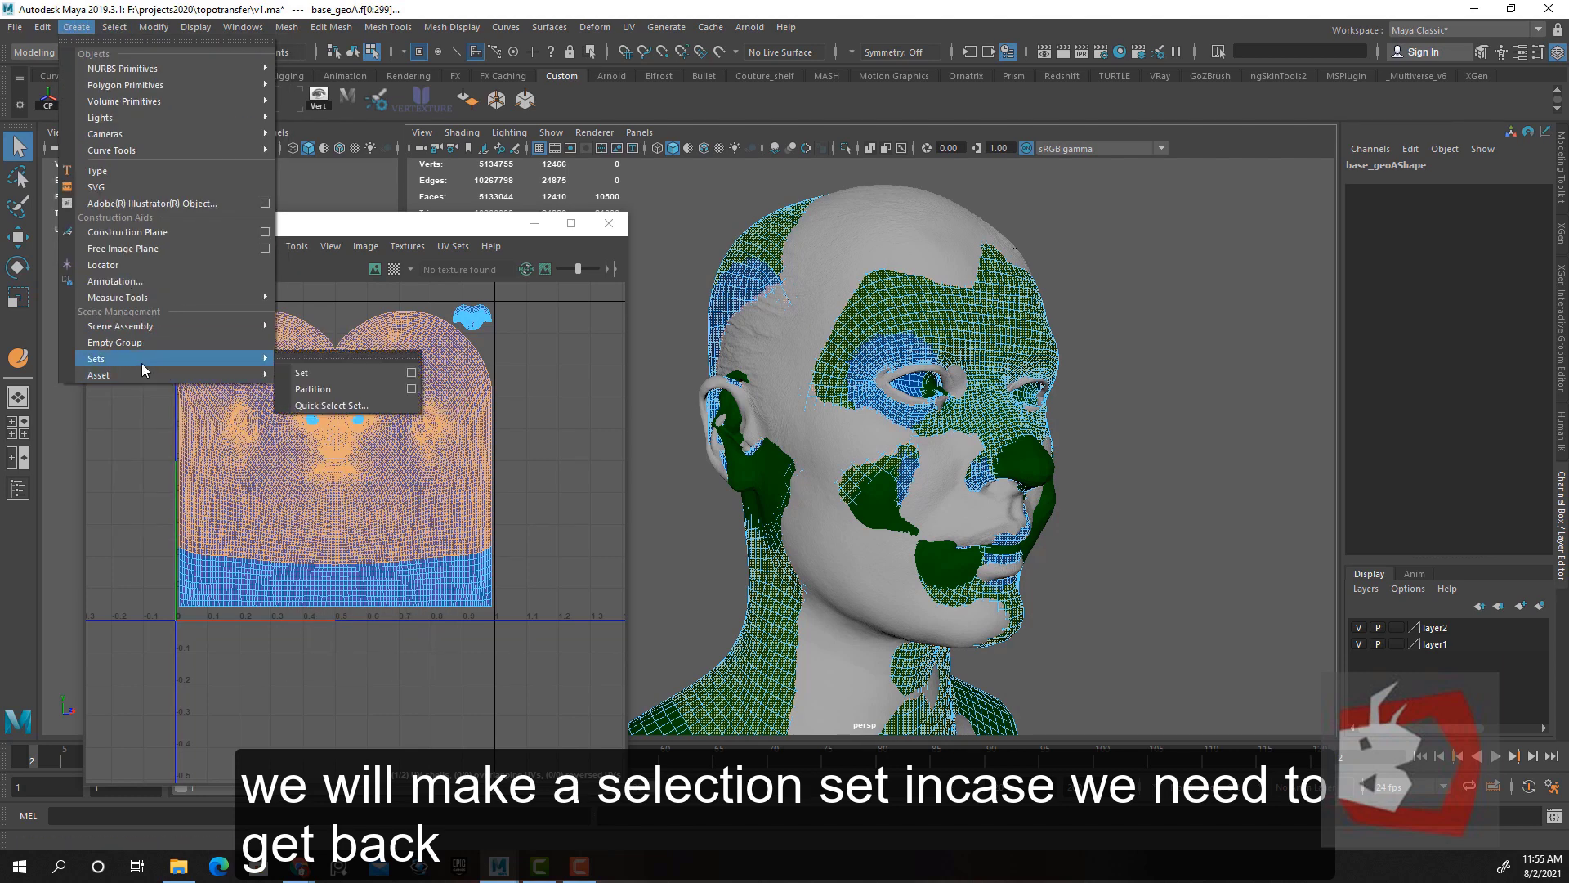
{"action": "left_click", "coordinate": [331, 405]}
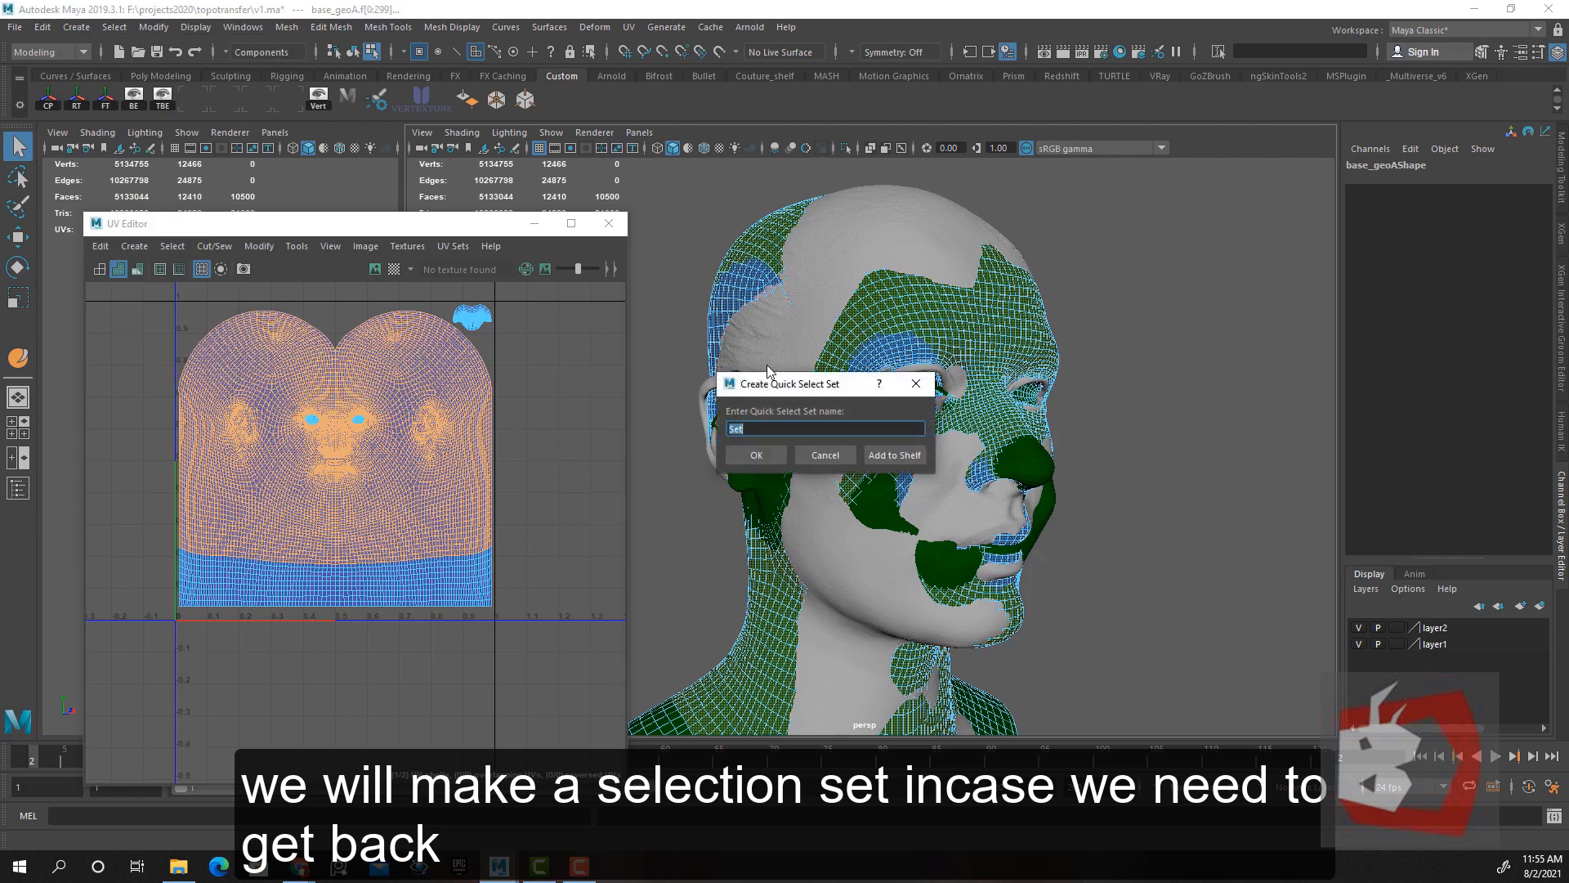
{"action": "type", "text": "faceselection"}
{"action": "left_click", "coordinate": [756, 455]}
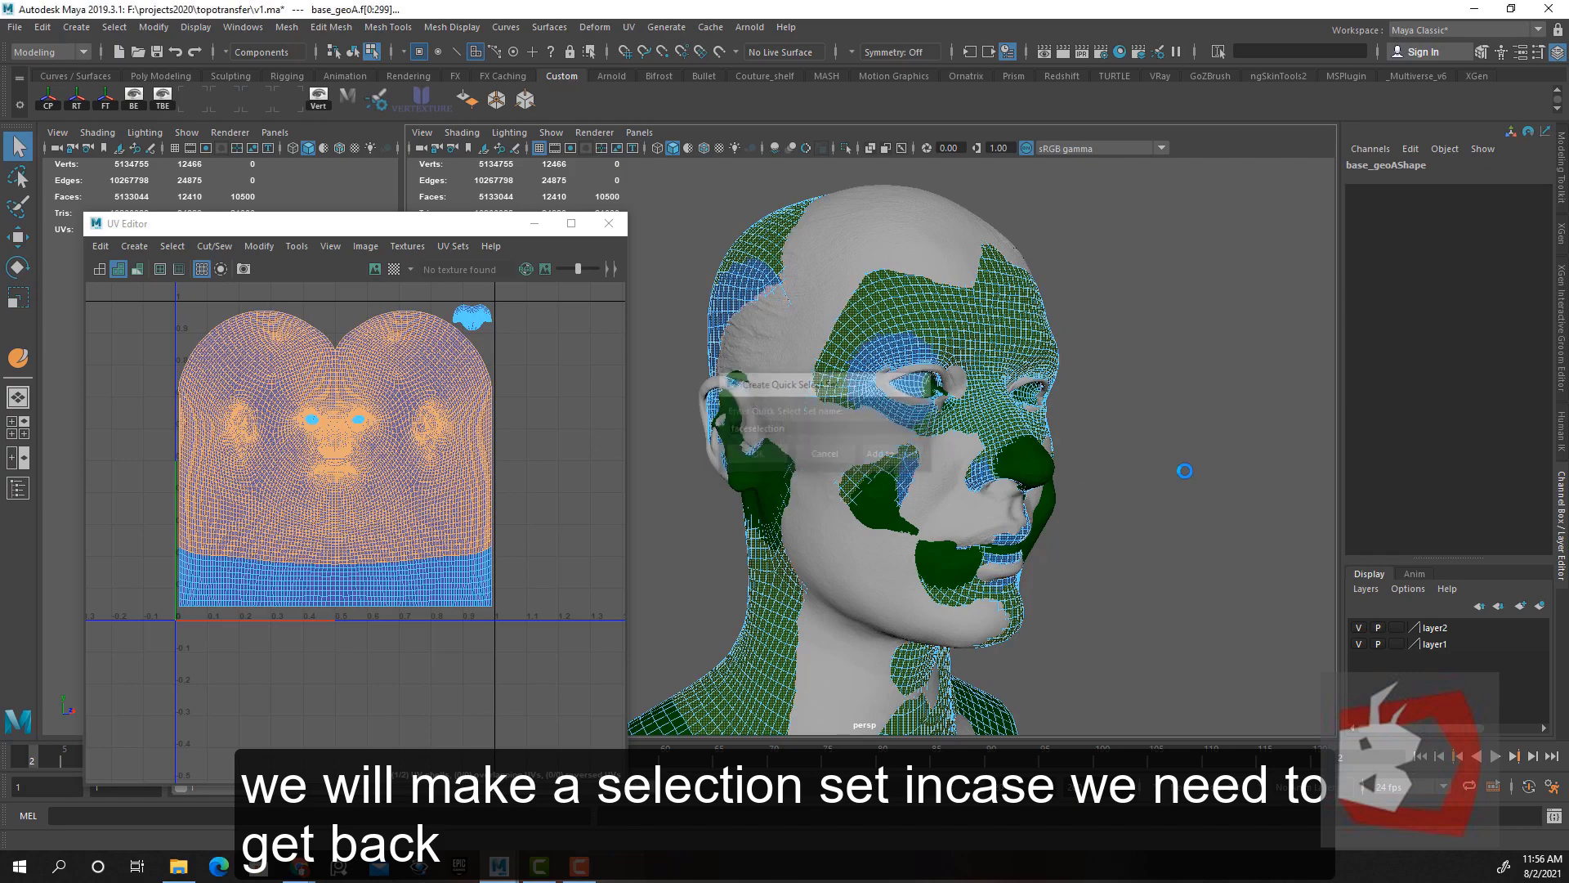
Convert the head's face selection to vertices, leaving the eyes and lower bust border outside the selection
{"action": "left_click_drag", "start_coordinate": [1187, 466], "coordinate": [1090, 434], "text": "alt"}
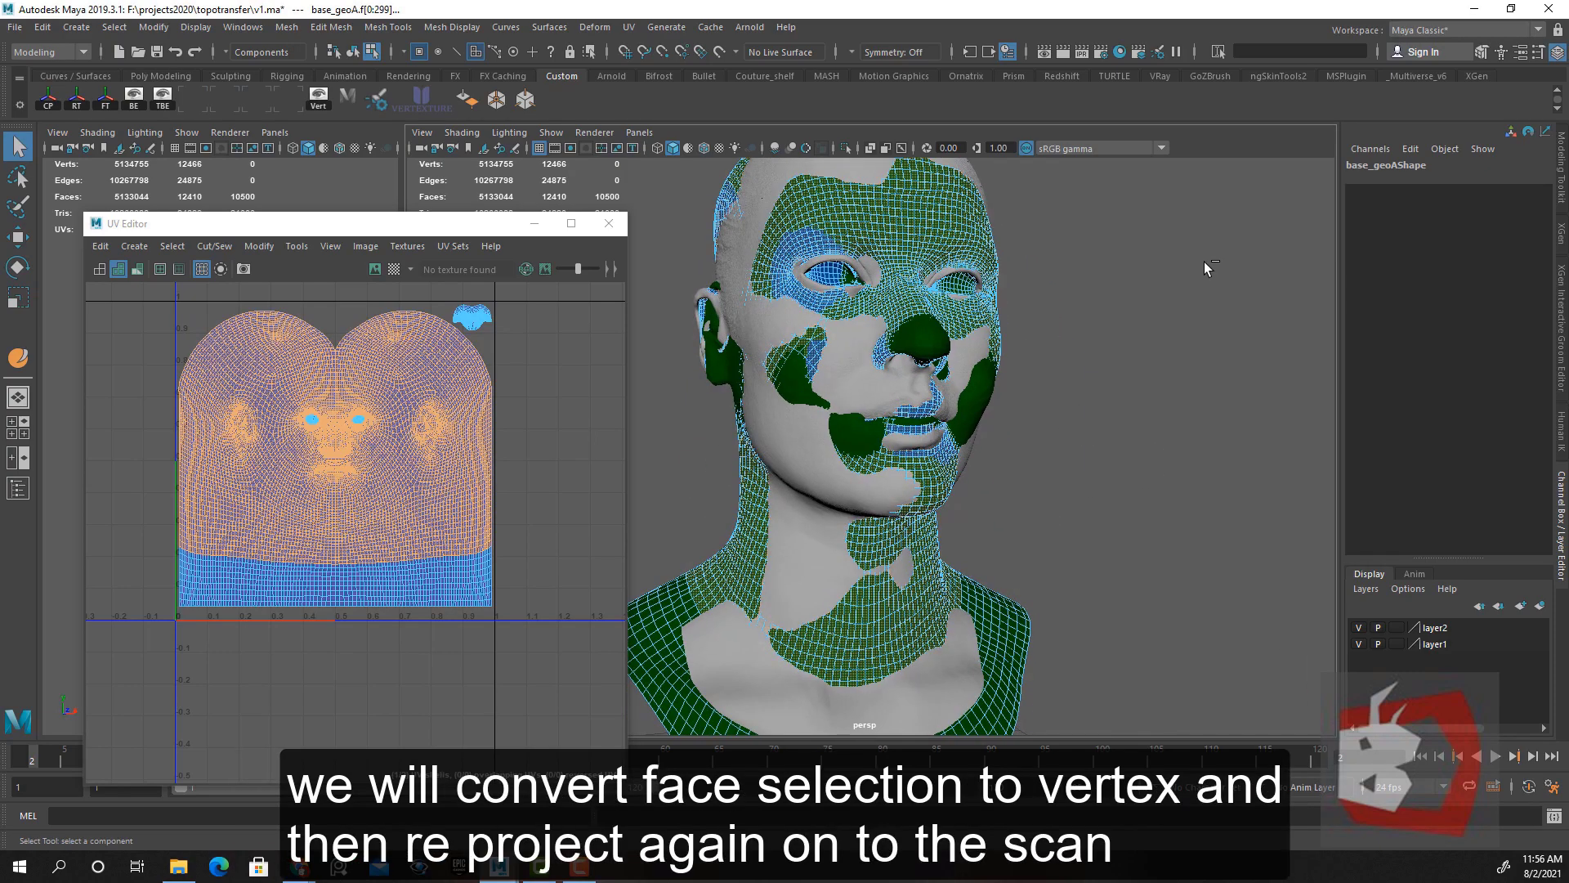
{"action": "right_click_drag", "start_coordinate": [1205, 261], "coordinate": [993, 242], "text": "ctrl"}
{"action": "left_click_drag", "start_coordinate": [1131, 465], "coordinate": [1079, 442], "text": "alt"}
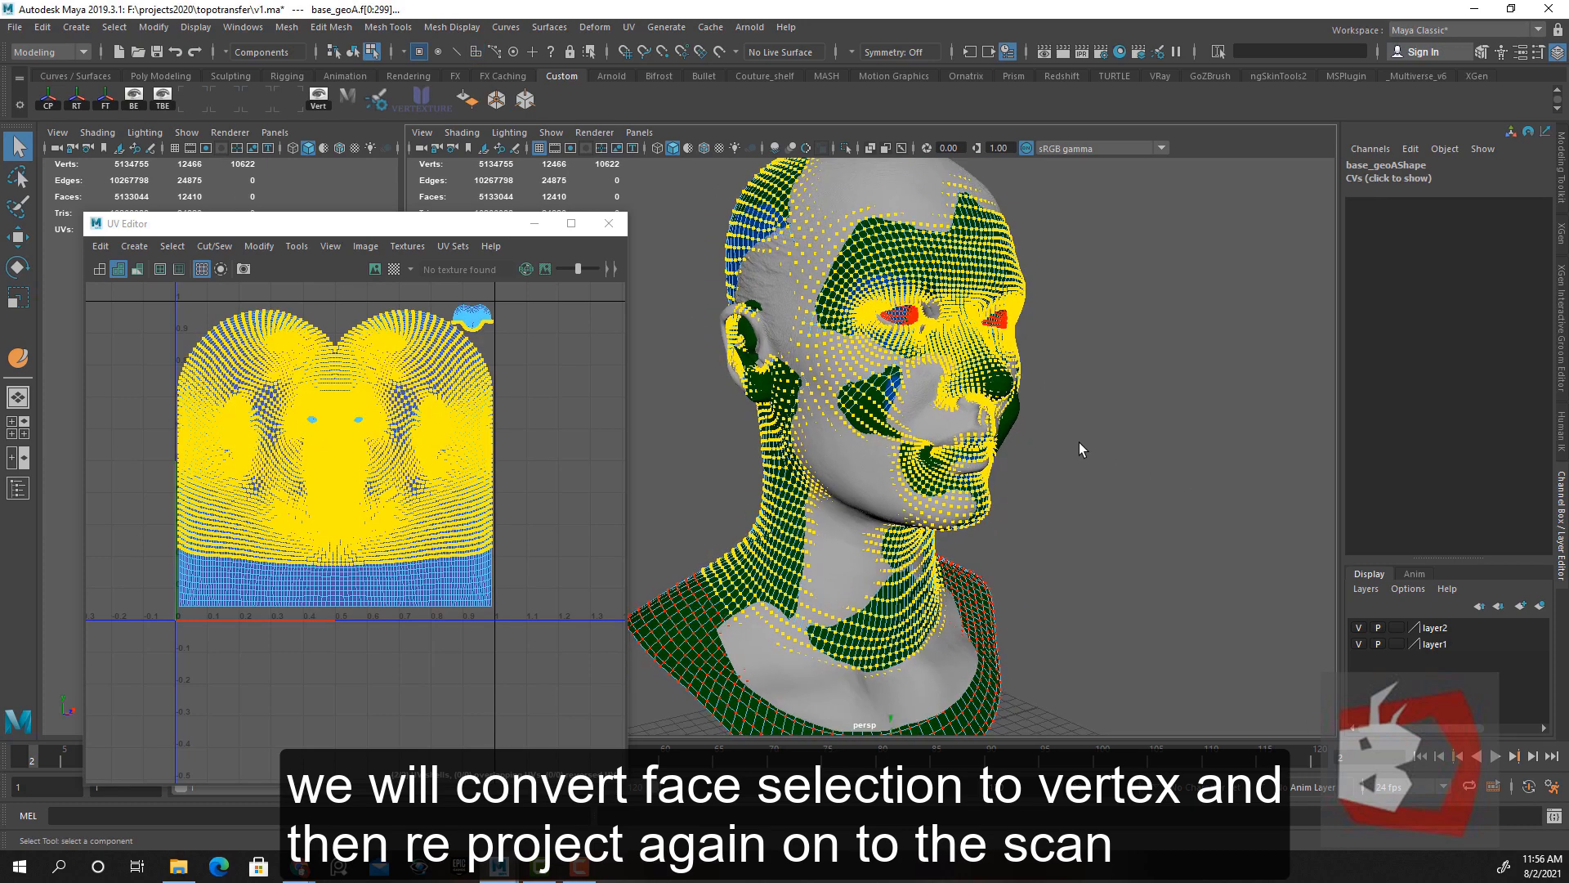
{"action": "mouse_move", "coordinate": [1081, 525]}
{"action": "left_mouse_down", "text": "alt"}
{"action": "mouse_move", "coordinate": [1082, 543]}
{"action": "mouse_move", "coordinate": [1079, 508]}
{"action": "left_mouse_up", "text": "alt"}
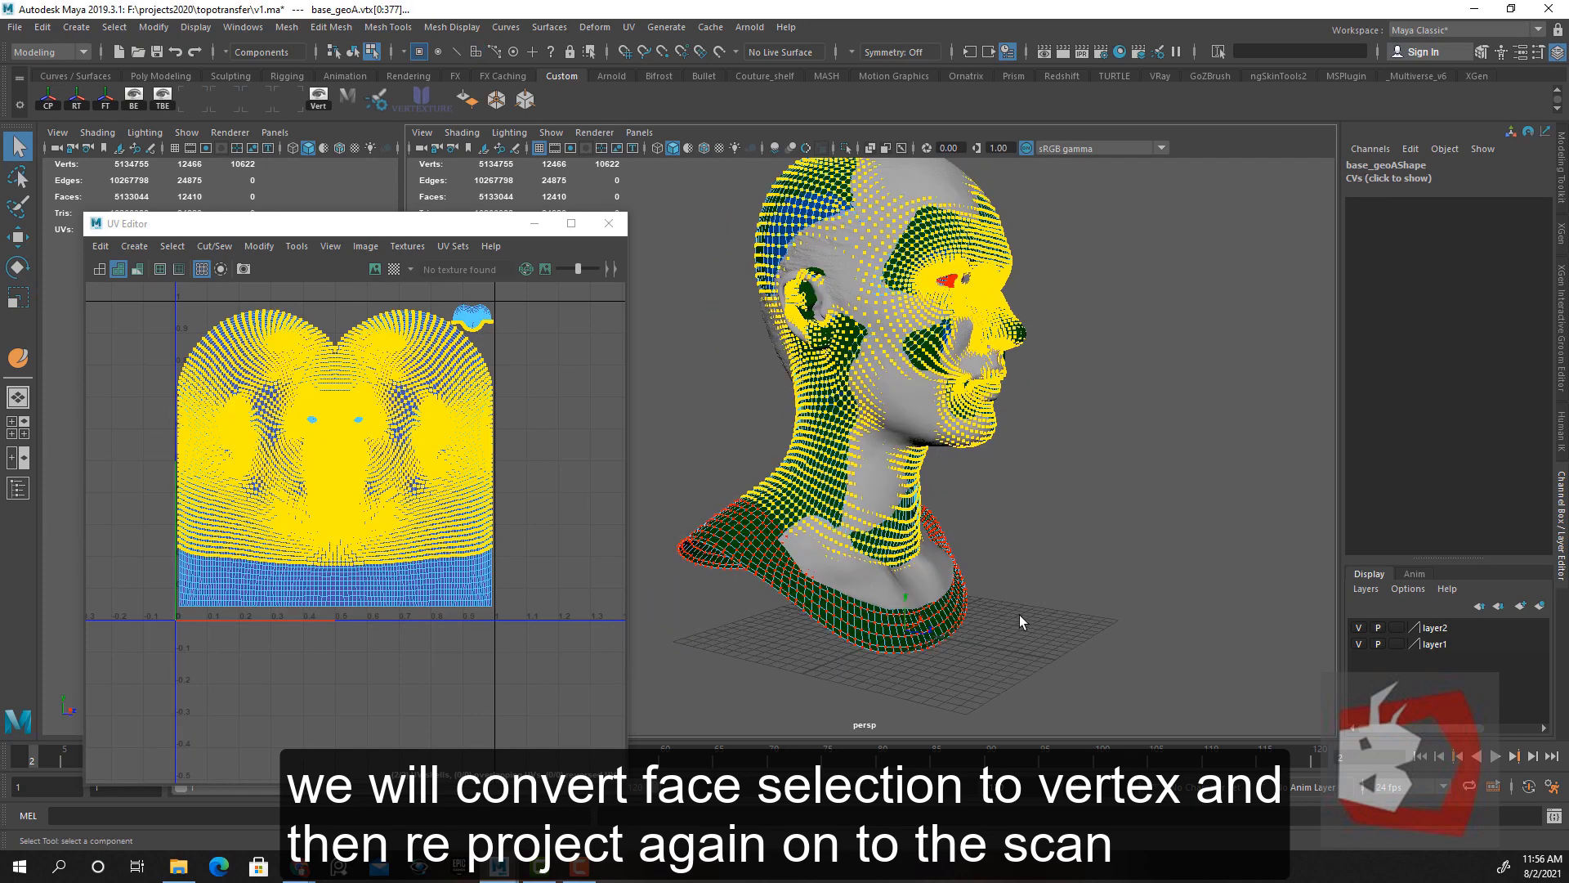
{"action": "left_click_drag", "start_coordinate": [950, 587], "coordinate": [1096, 608], "text": "alt"}
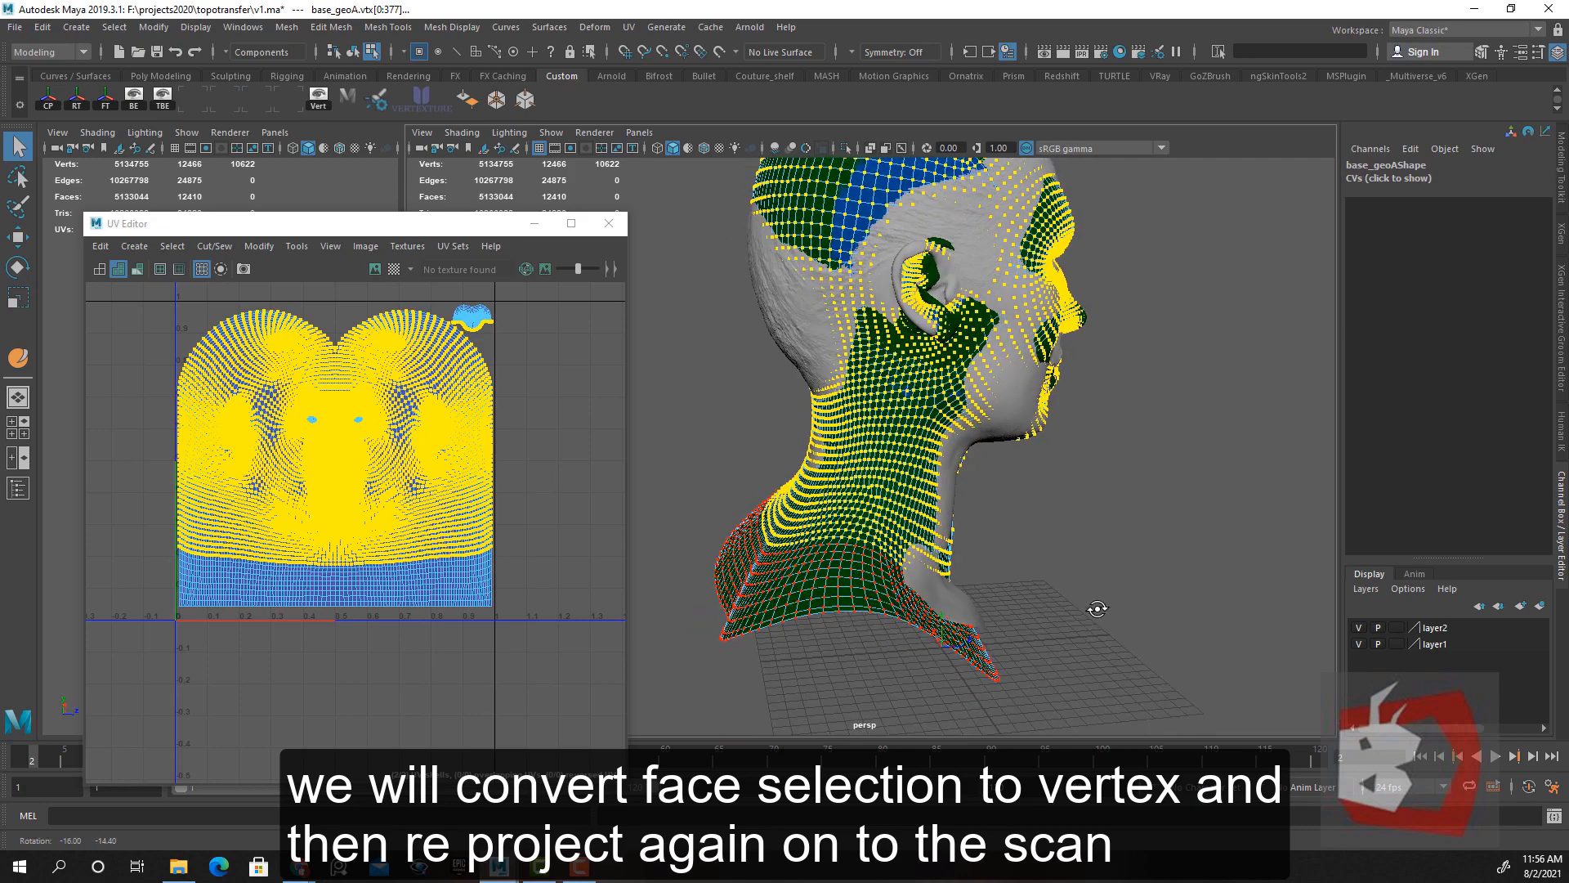
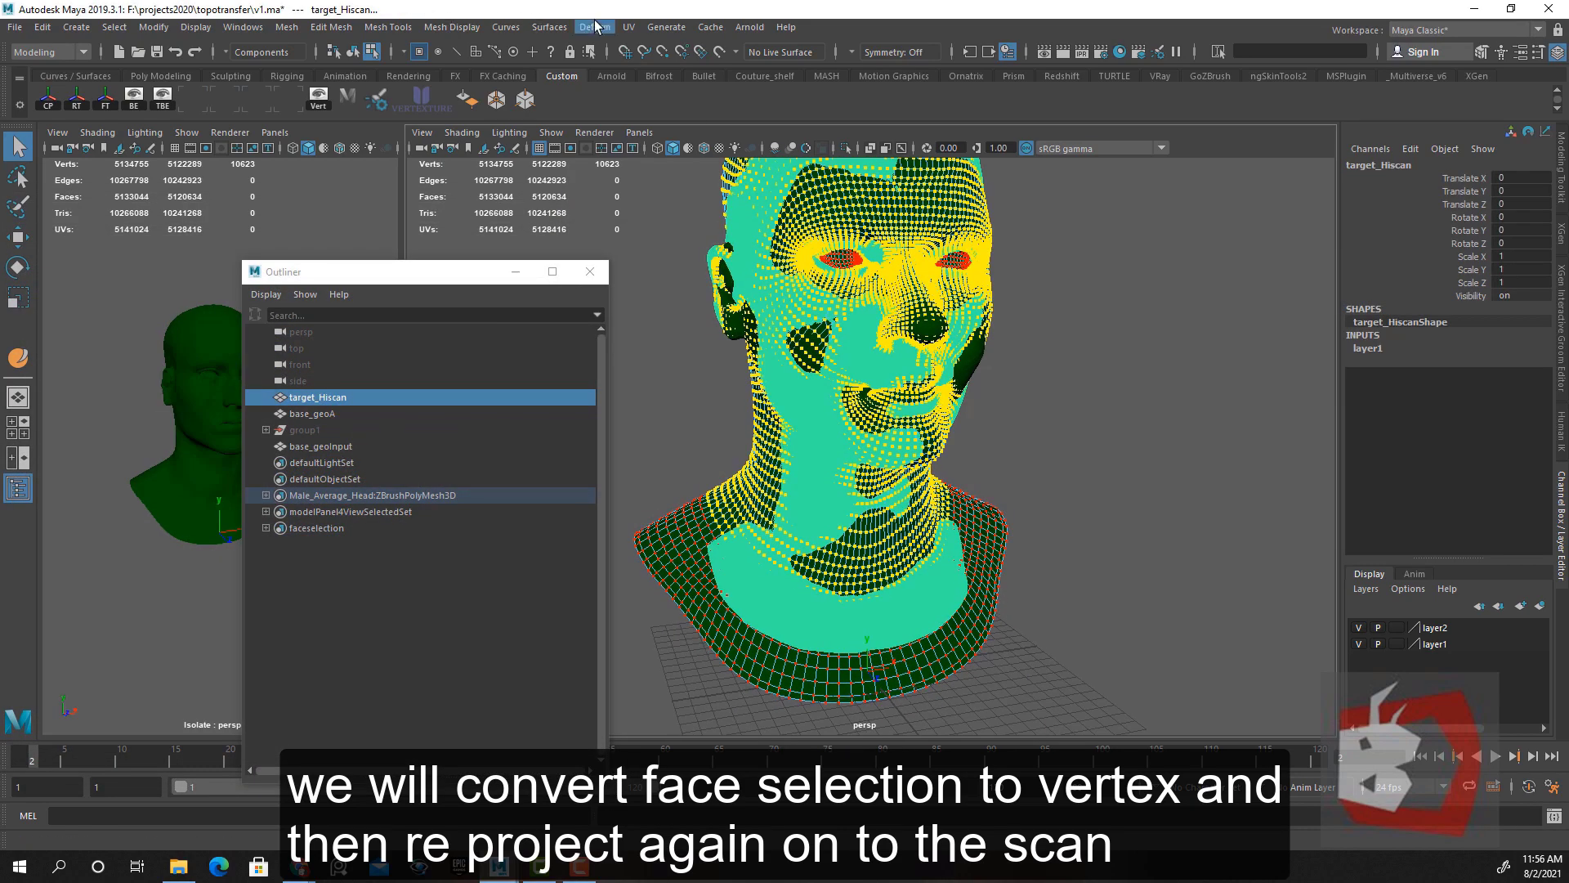
Create a ShrinkWrap of the selected base_geoA vertices onto target_Hiscan with Closest projection and inspect the wrapped head
{"action": "left_click", "coordinate": [596, 27]}
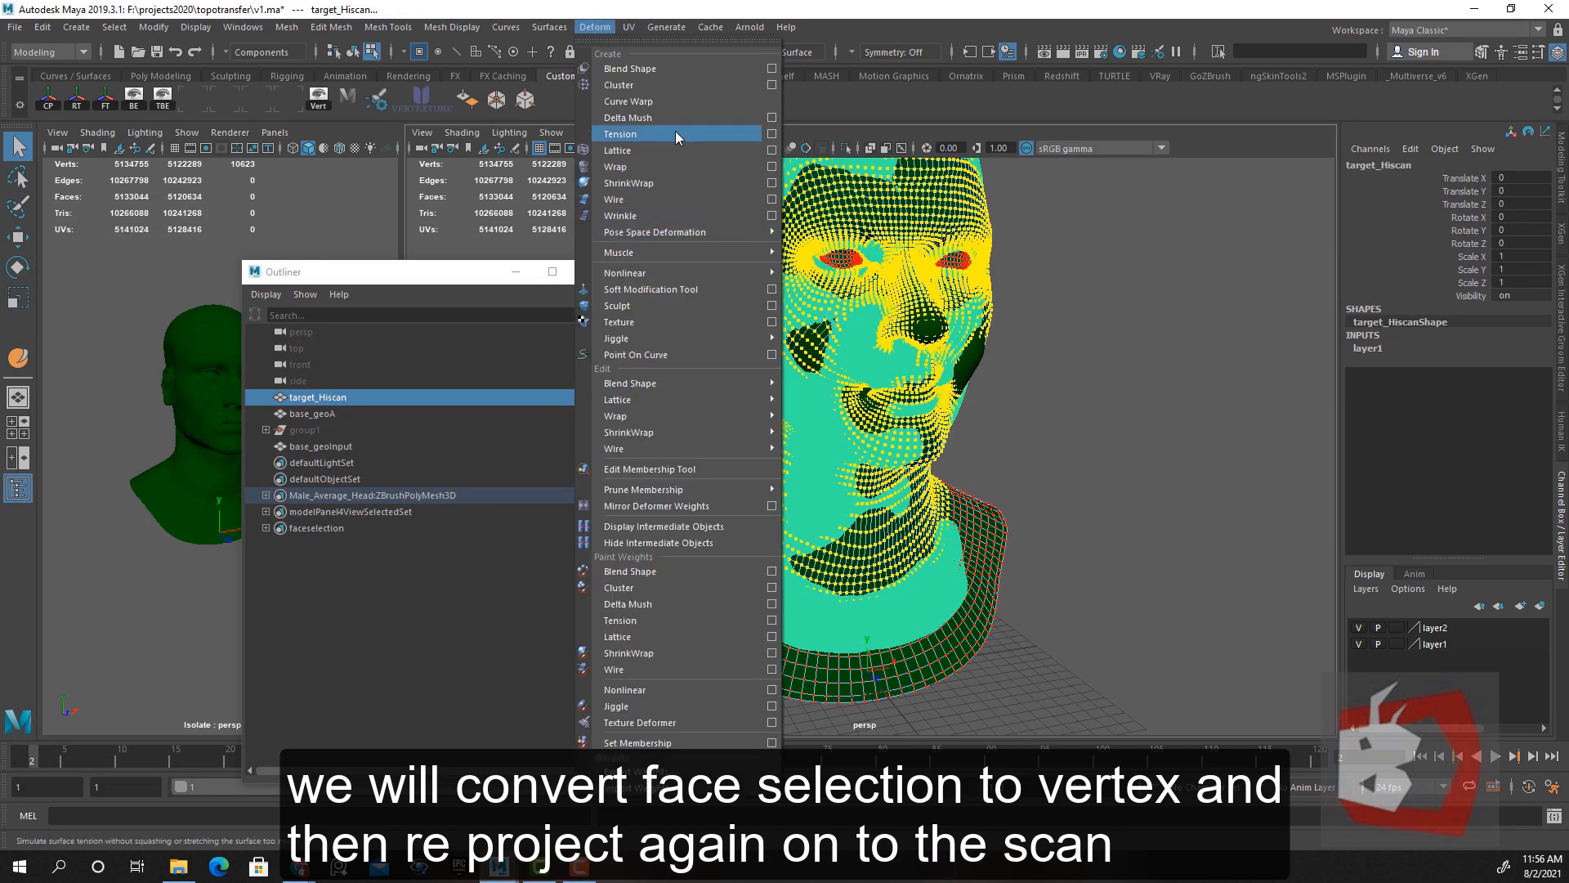
{"action": "left_click", "coordinate": [771, 183]}
{"action": "left_click_drag", "start_coordinate": [826, 315], "coordinate": [1206, 223]}
{"action": "left_click", "coordinate": [1076, 491]}
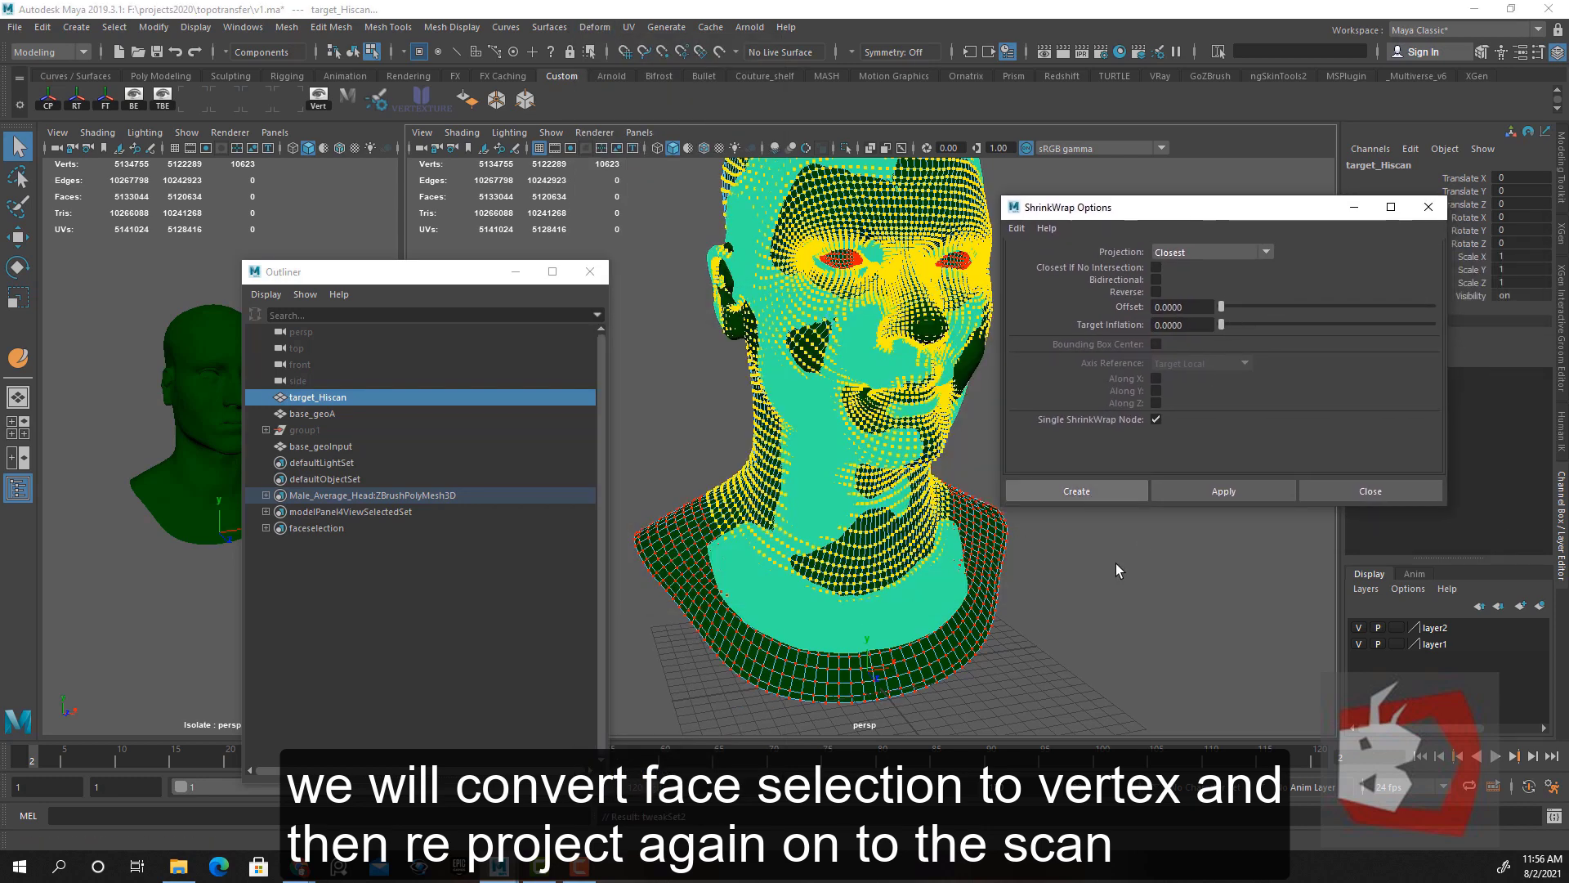
{"action": "left_click_drag", "start_coordinate": [1116, 562], "coordinate": [1100, 562], "text": "alt"}
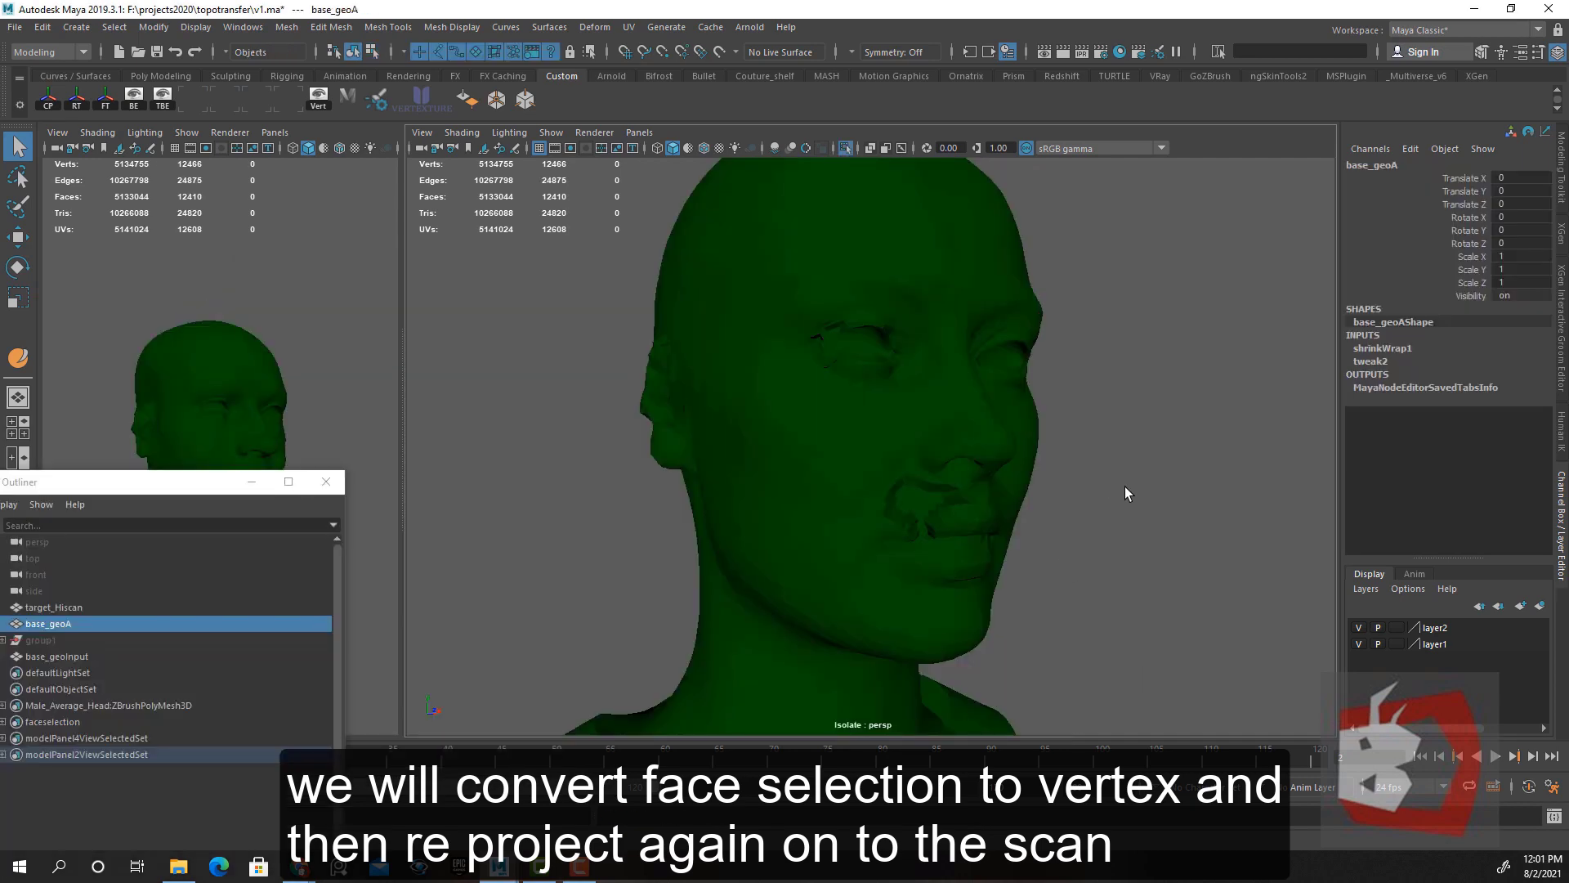
{"action": "left_click_drag", "start_coordinate": [1095, 473], "coordinate": [1001, 441], "text": "alt"}
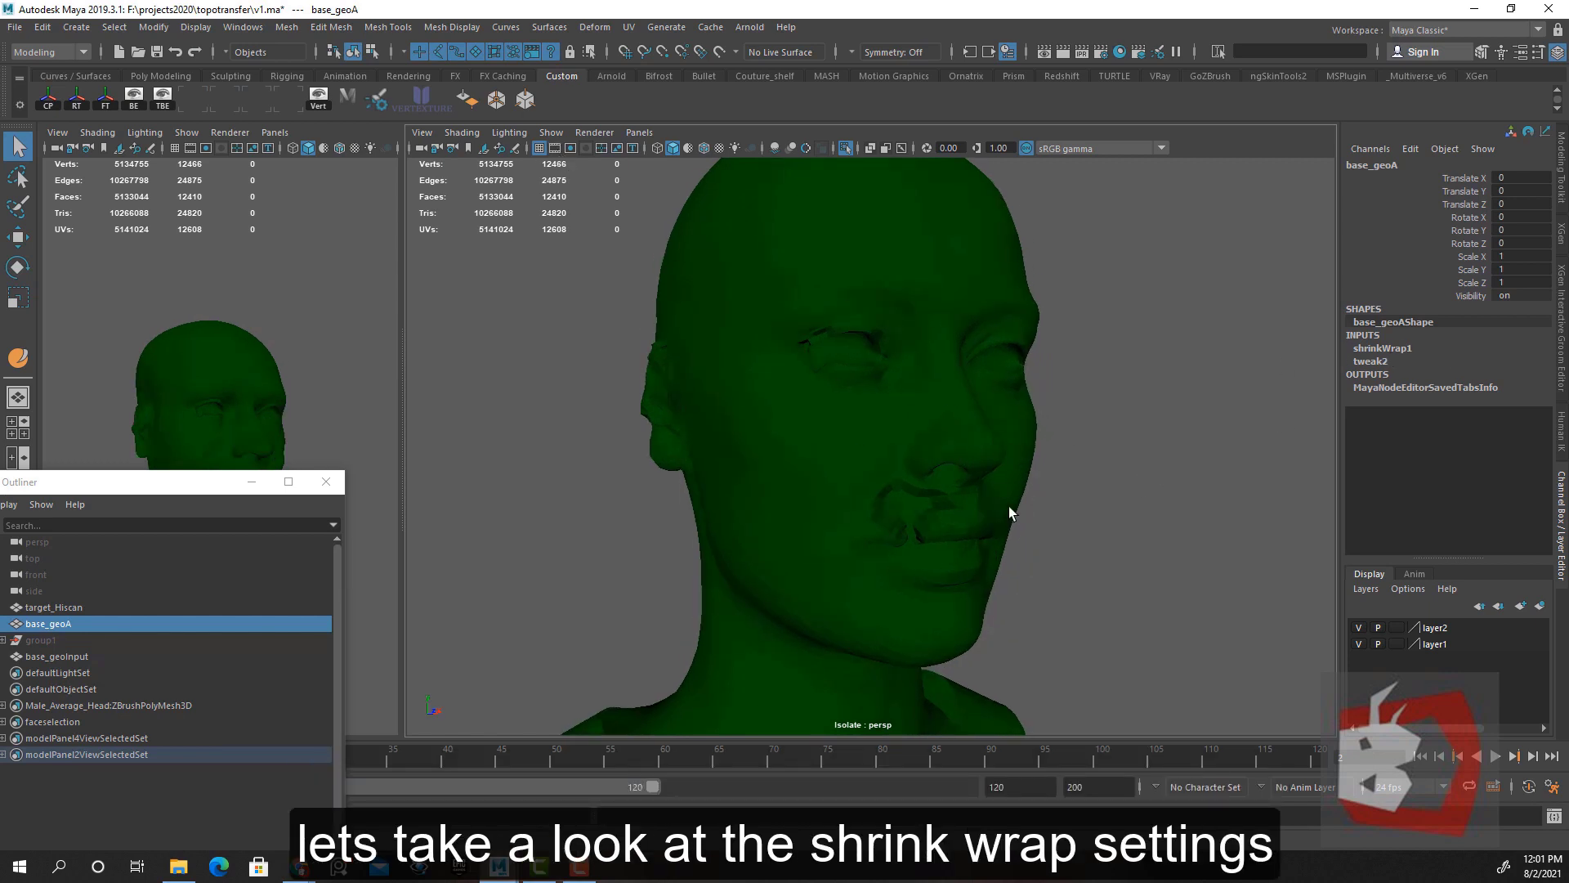
Open the attributes of base_geoA's shrinkWrap1 node and enable shape preservation
{"action": "key", "text": "ctrl+a"}
{"action": "left_click_drag", "start_coordinate": [1121, 530], "coordinate": [1112, 223]}
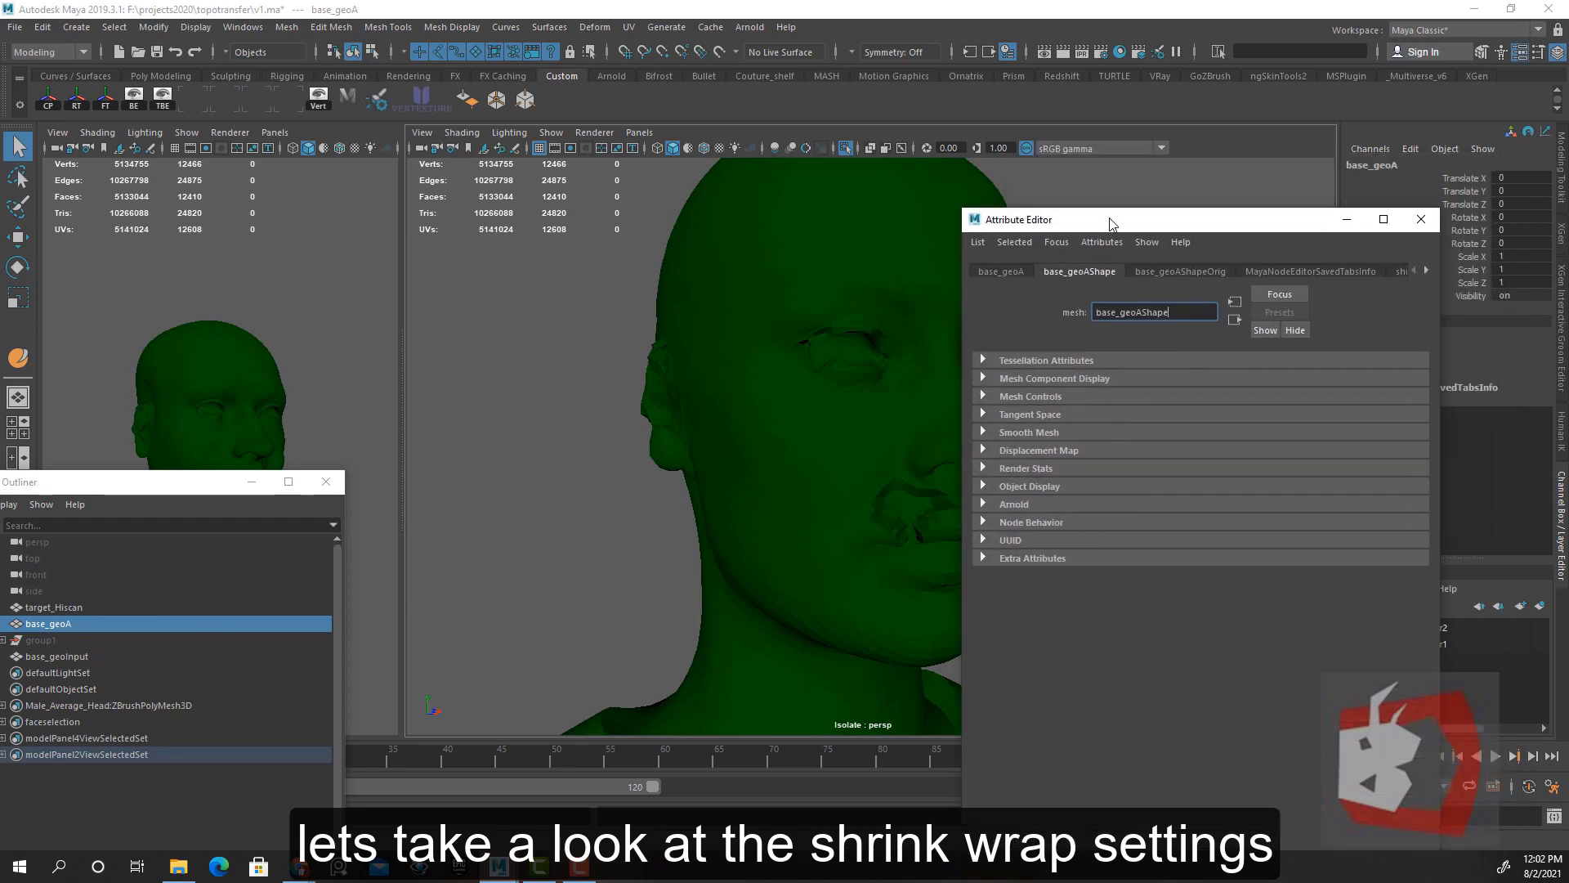
{"action": "left_click", "coordinate": [1426, 270]}
{"action": "left_click", "coordinate": [1426, 270]}
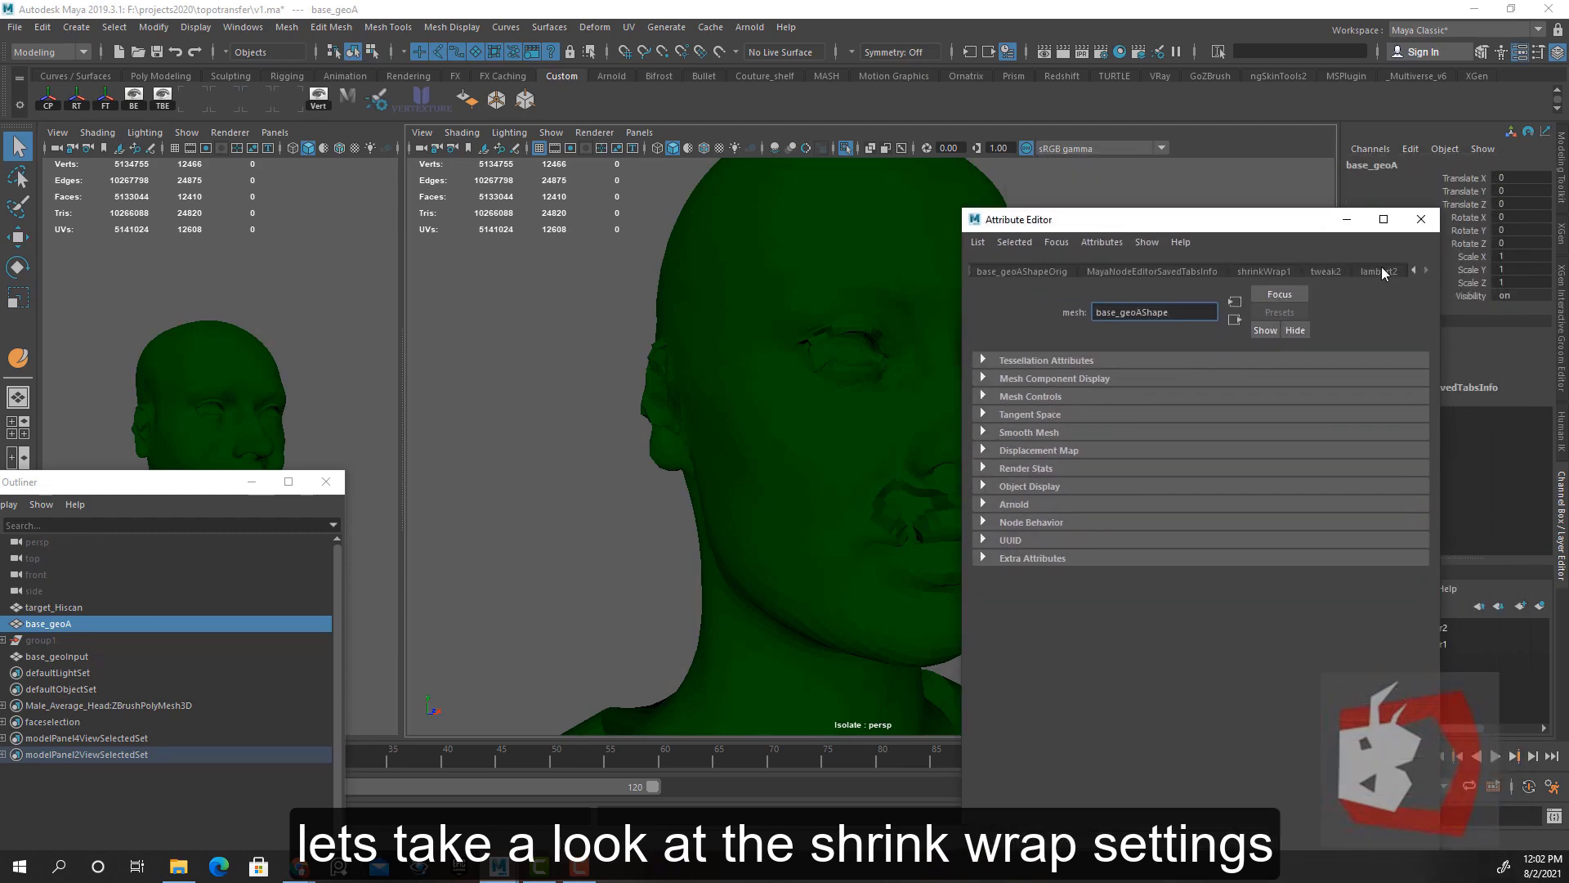
{"action": "left_click", "coordinate": [1265, 270]}
{"action": "left_click_drag", "start_coordinate": [1166, 227], "coordinate": [1254, 192]}
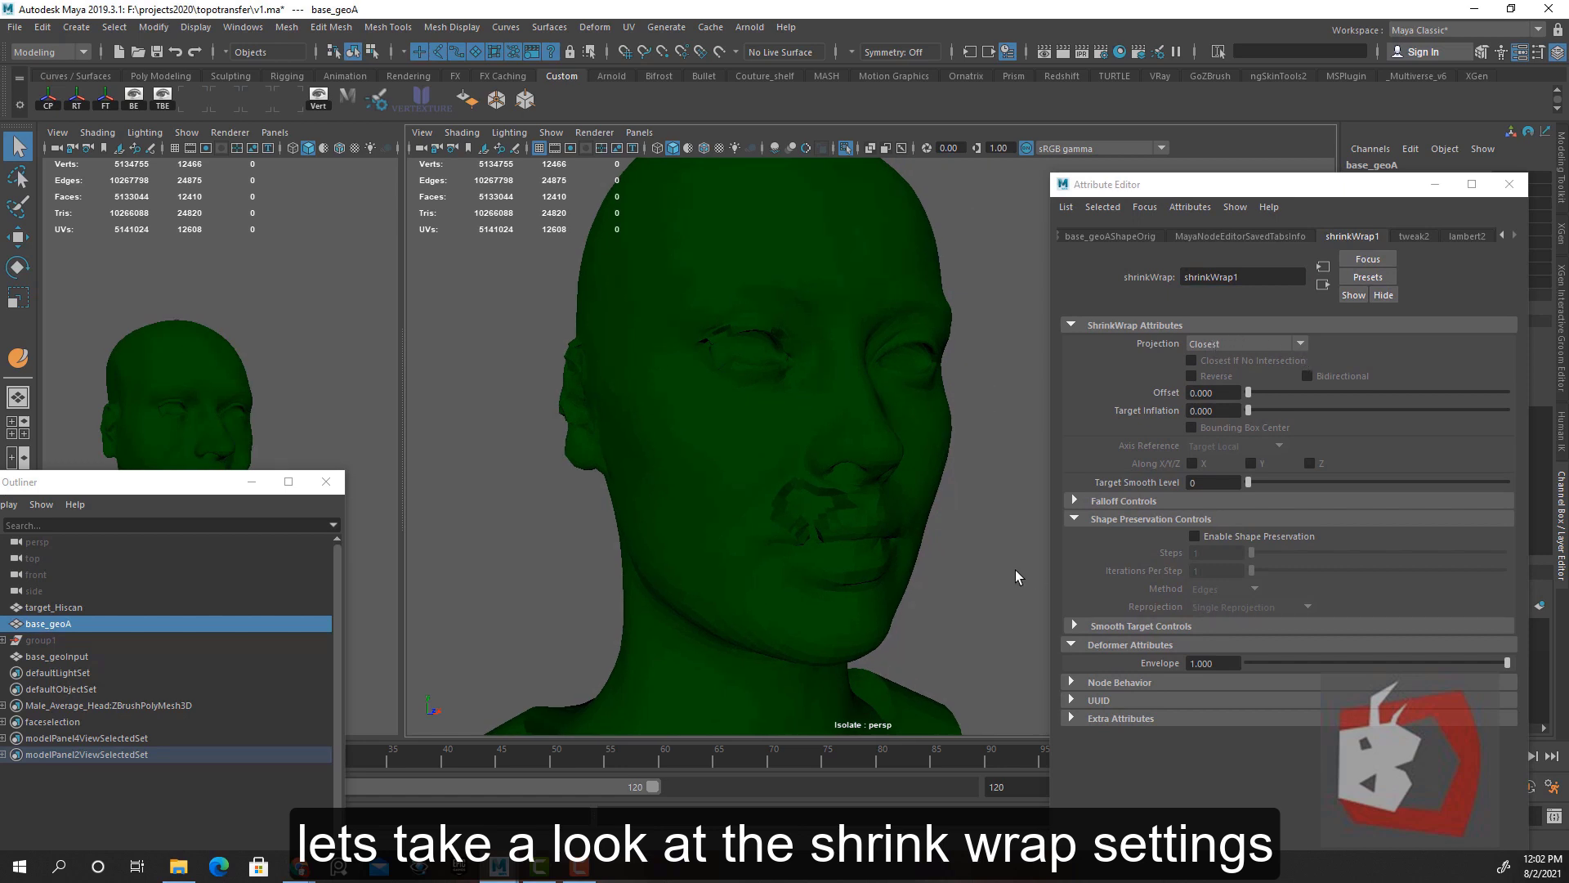
{"action": "left_click", "coordinate": [1200, 536]}
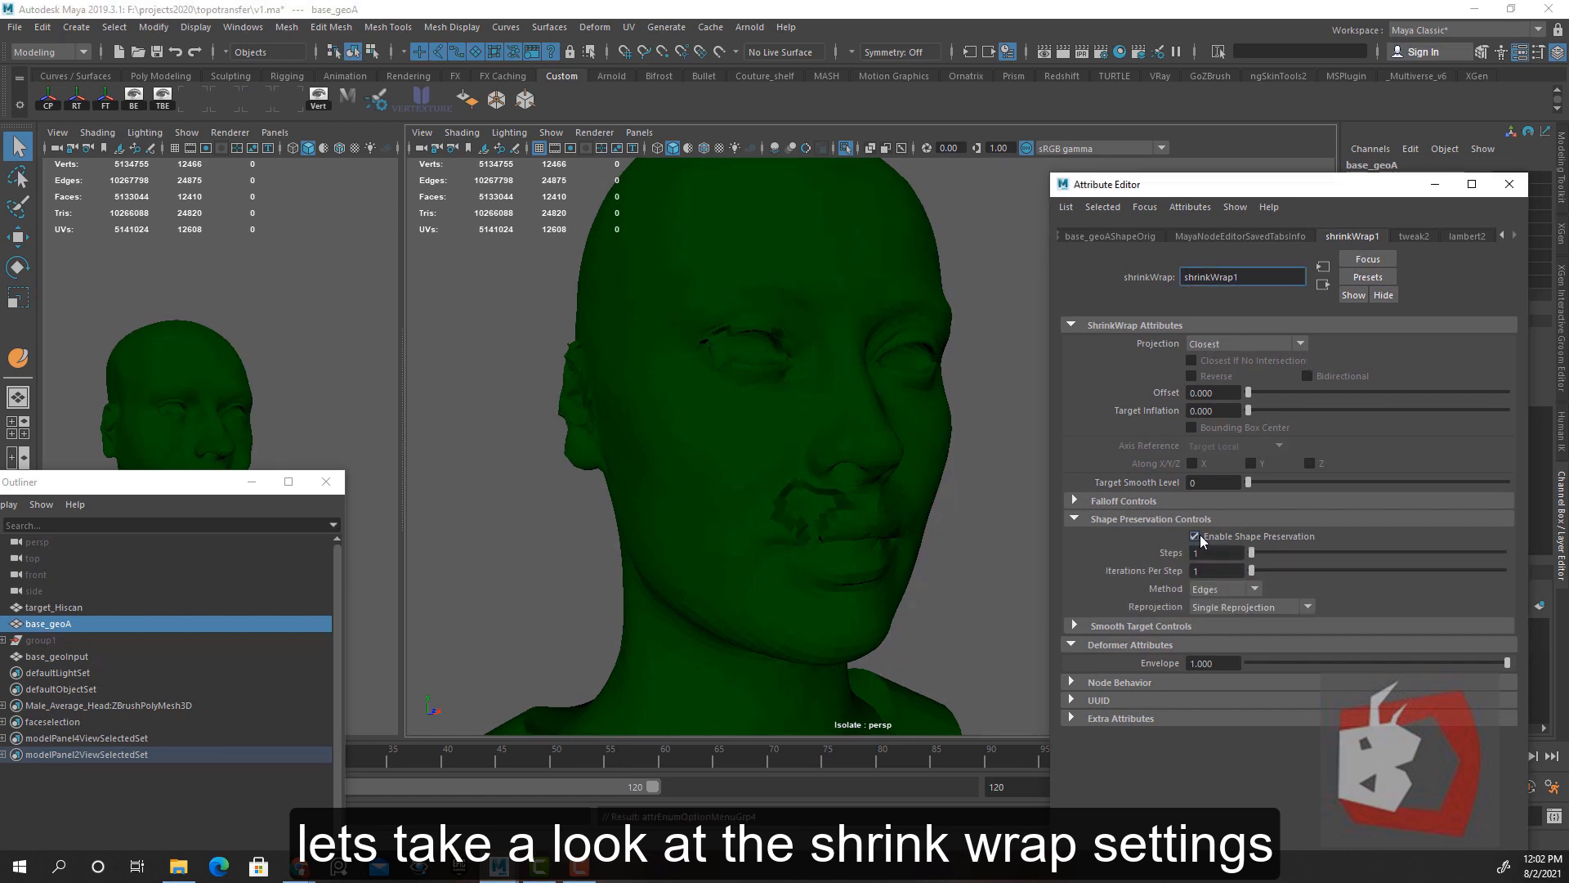
Turn on selection highlighting in the main viewport and inspect the wireframe around the mouth and cheek
{"action": "left_click", "coordinate": [551, 133]}
{"action": "left_click", "coordinate": [584, 846]}
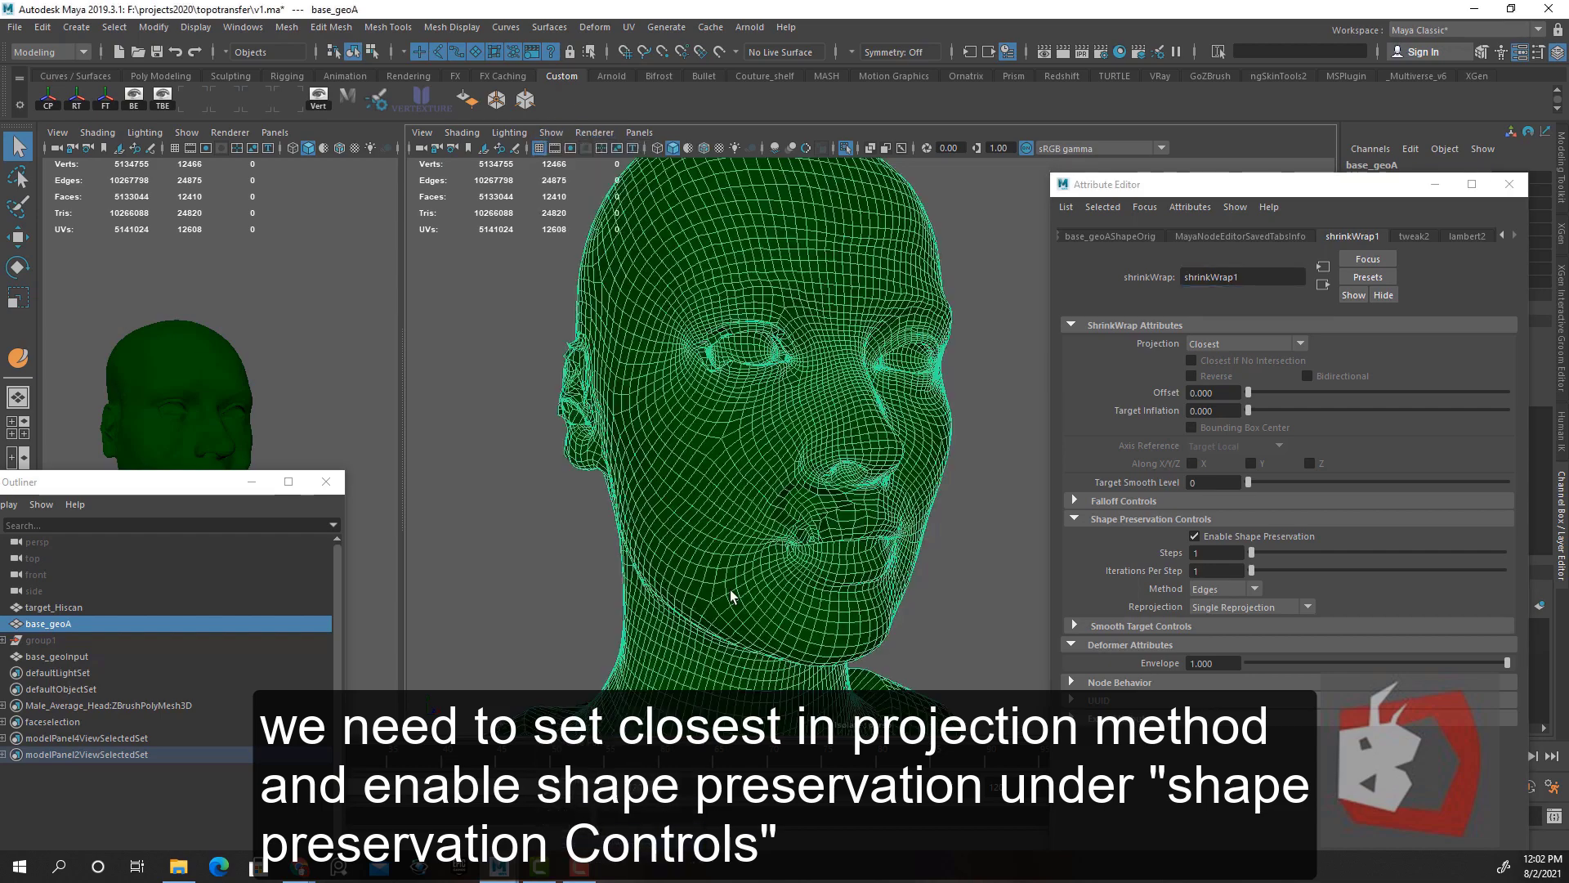
{"action": "left_click_drag", "start_coordinate": [806, 473], "coordinate": [831, 504], "text": "alt"}
{"action": "right_click_drag", "start_coordinate": [831, 504], "coordinate": [797, 491], "text": "alt"}
{"action": "left_click_drag", "start_coordinate": [797, 491], "coordinate": [806, 529], "text": "alt"}
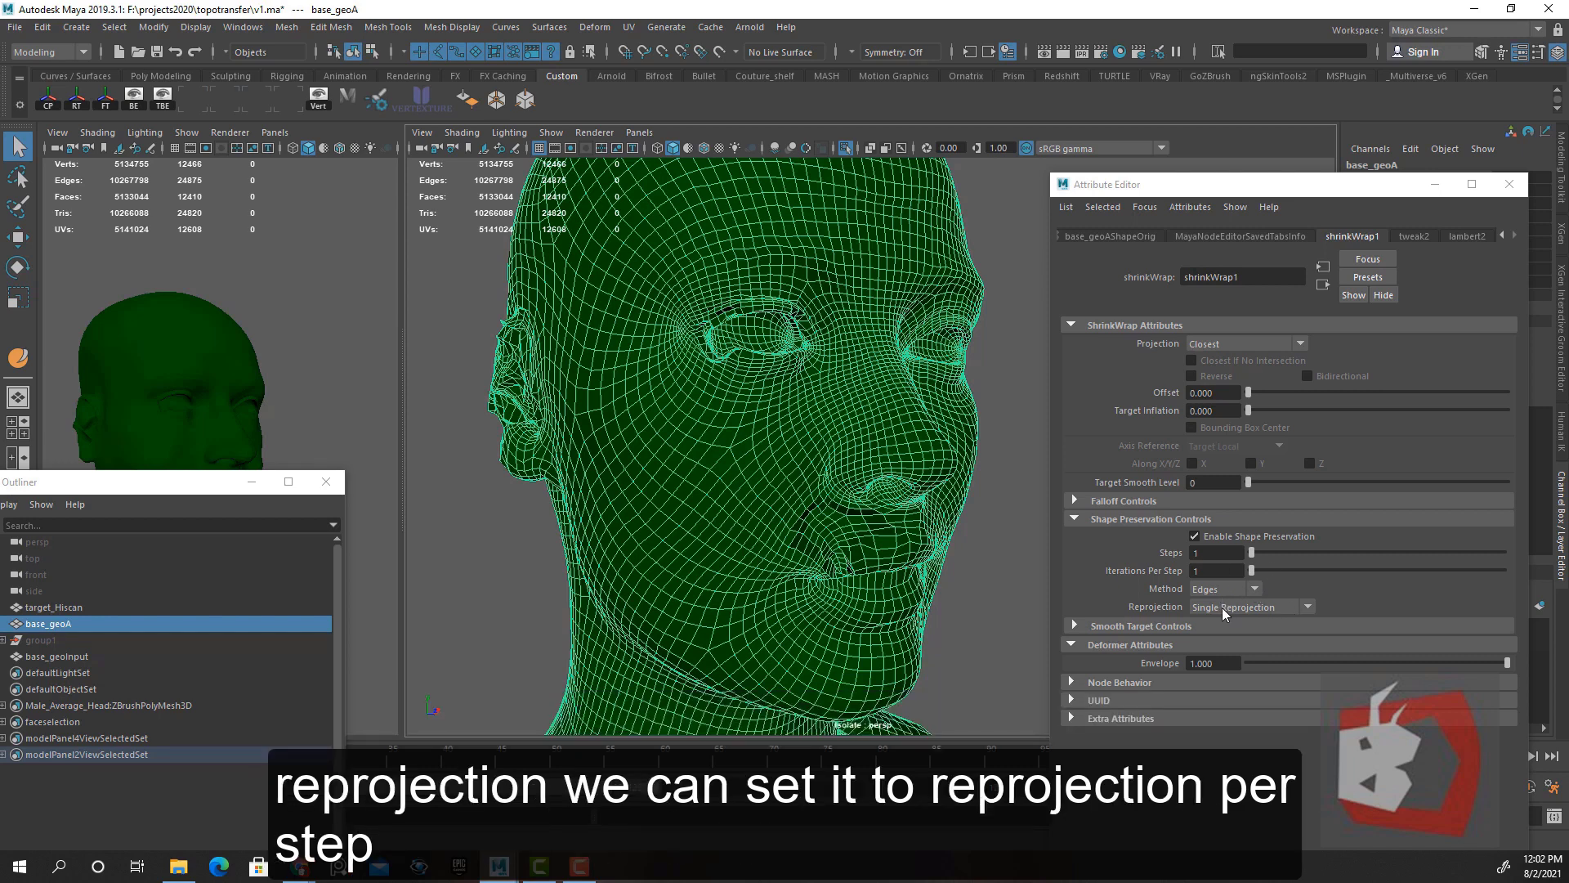
Set shrinkWrap1's reprojection to Reprojection Per Step and its iterations per step to 30
{"action": "left_click", "coordinate": [1313, 606]}
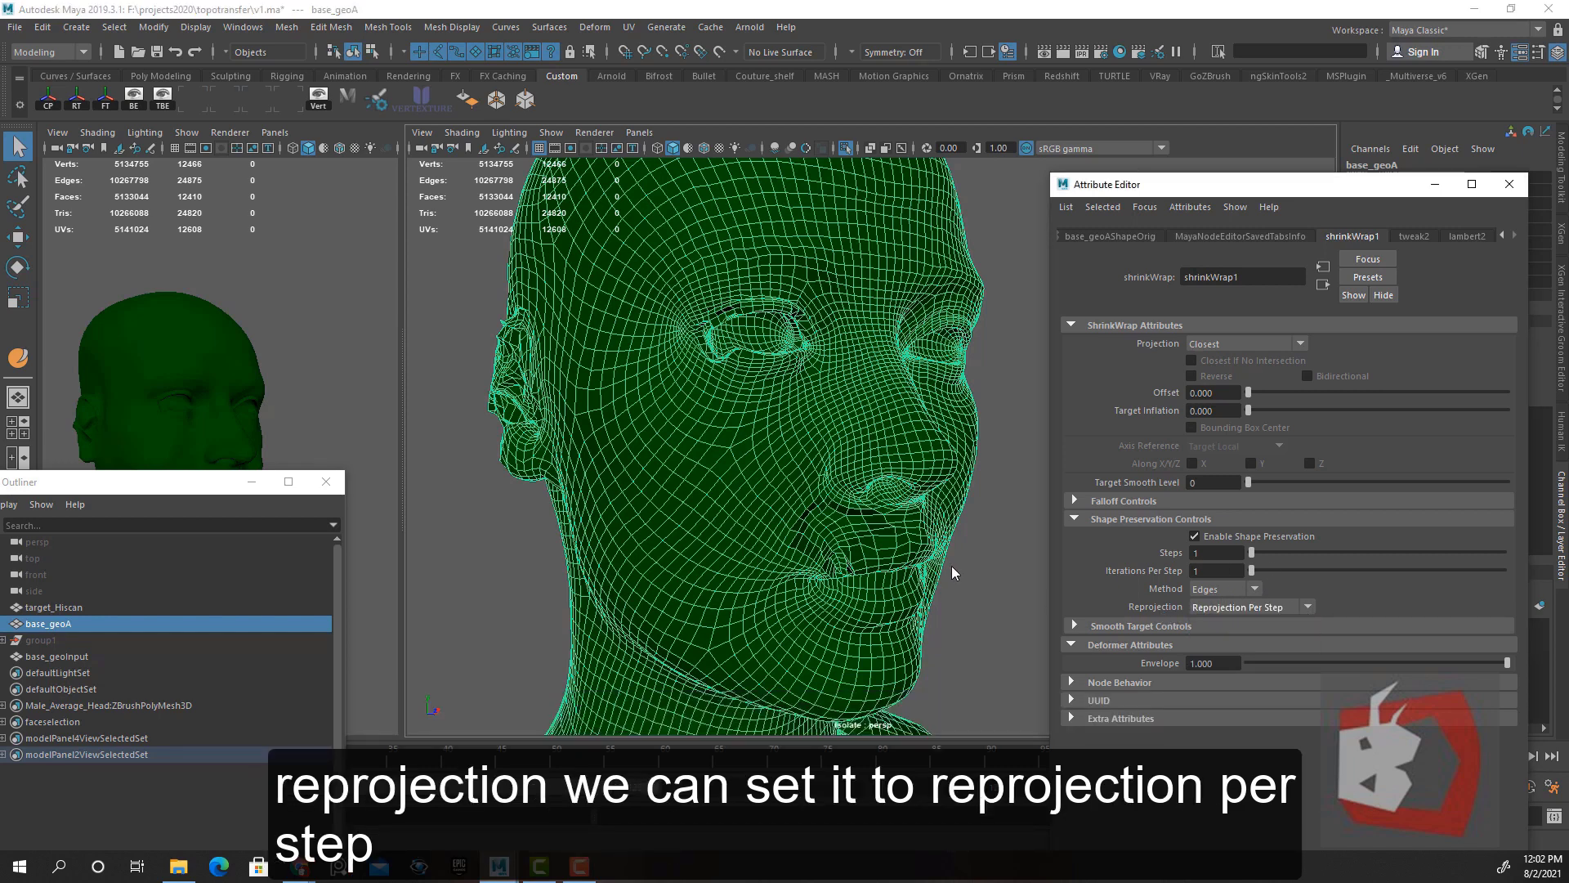
{"action": "left_click", "coordinate": [1255, 659]}
{"action": "left_click", "coordinate": [1213, 570]}
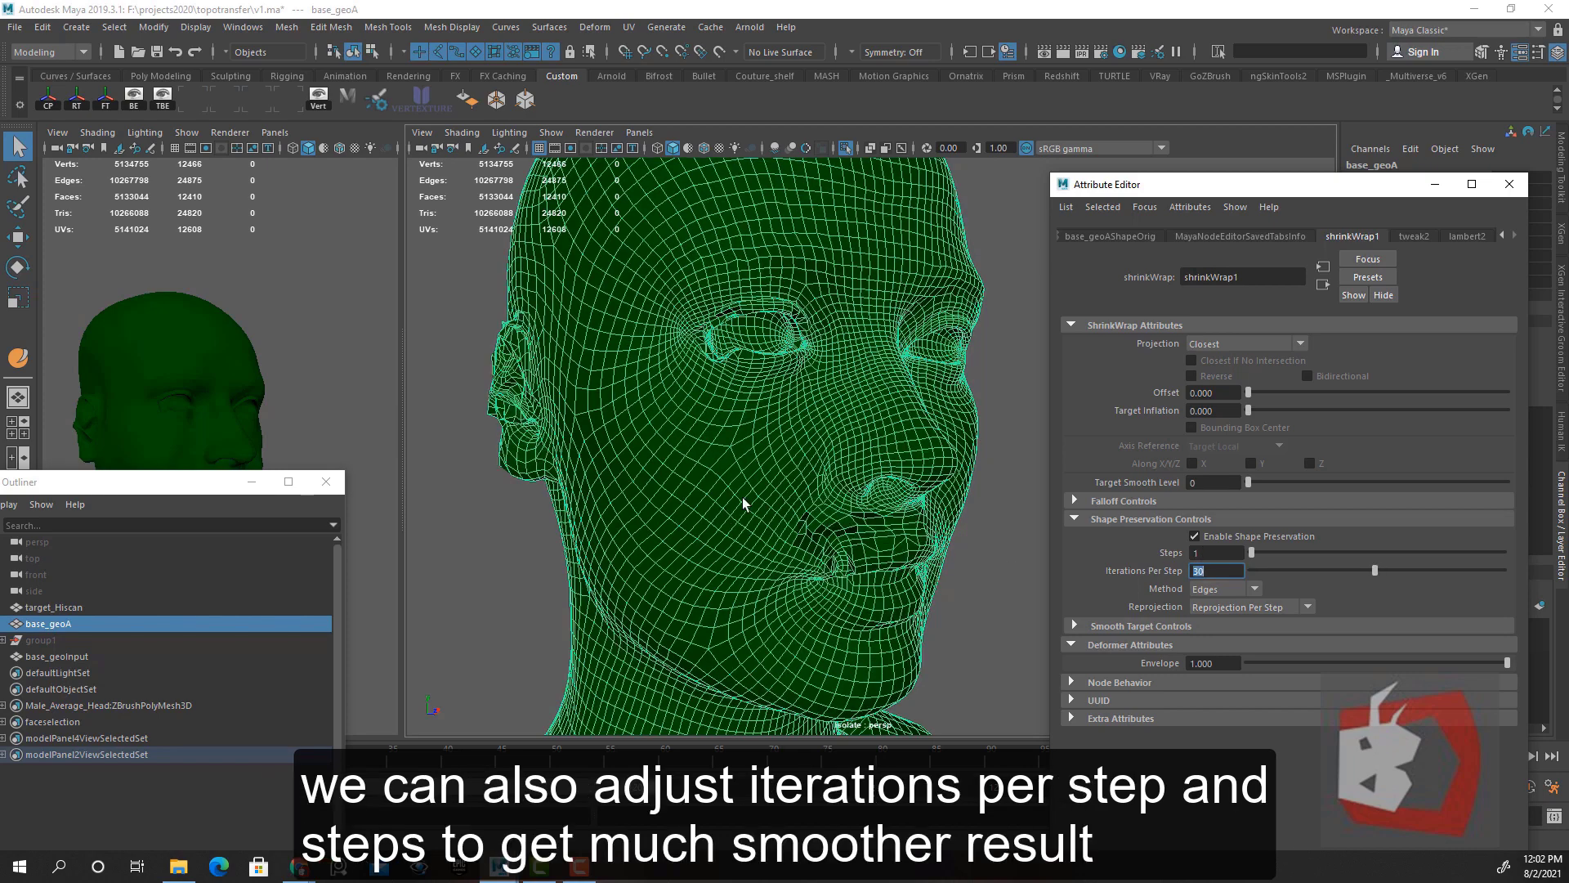
{"action": "left_click_drag", "start_coordinate": [743, 504], "coordinate": [832, 472], "text": "alt"}
{"action": "left_click_drag", "start_coordinate": [733, 418], "coordinate": [958, 464], "text": "alt"}
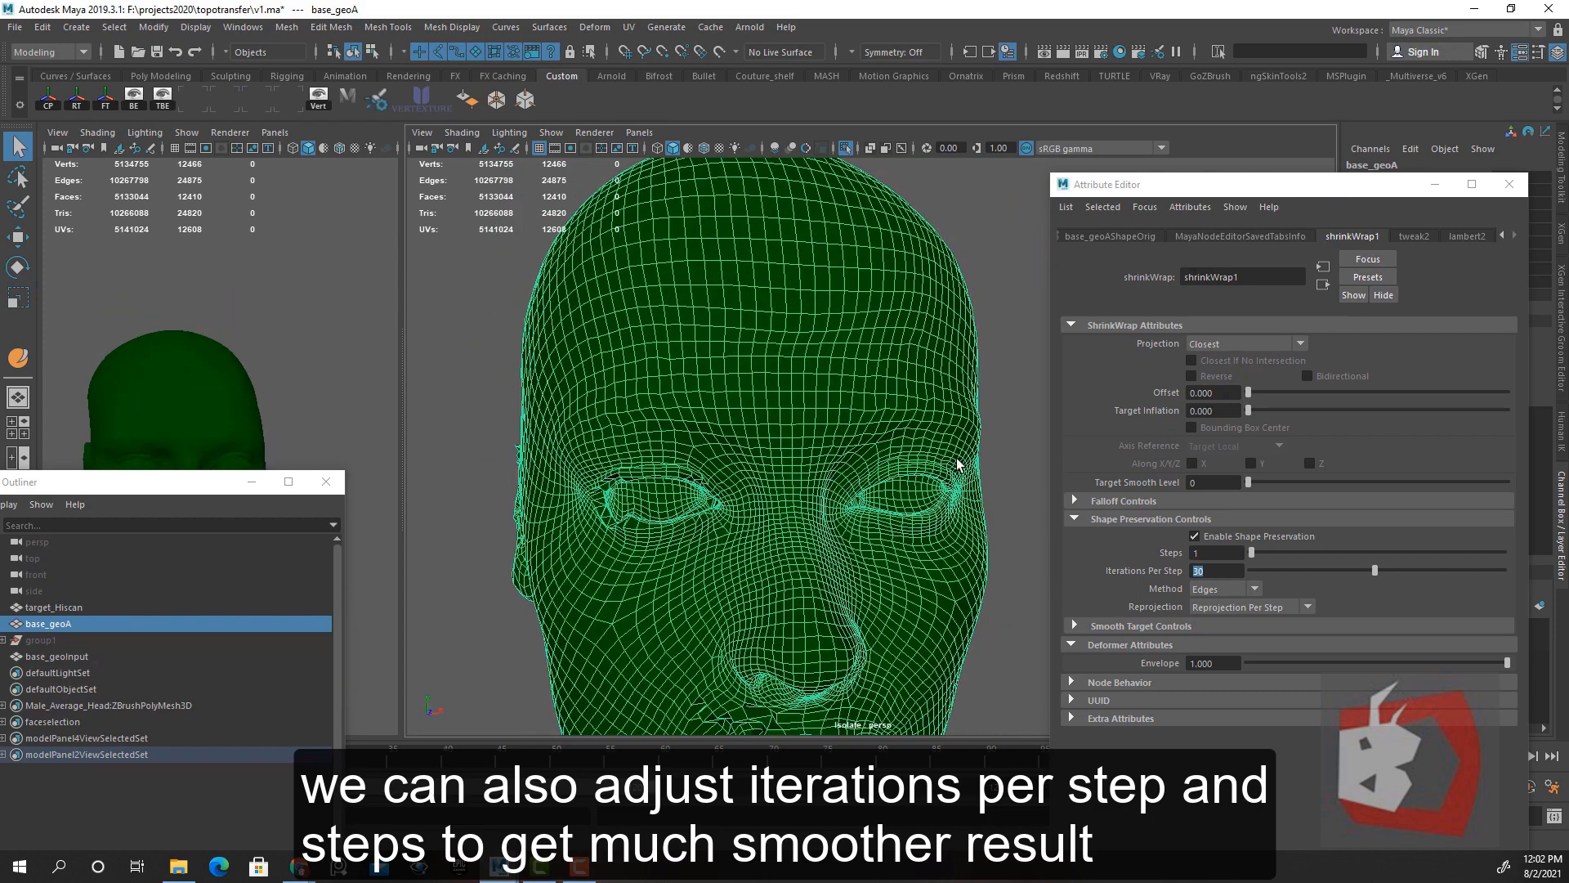
Raise shrinkWrap1's Steps value, then deselect the head and check the smoothed surface
{"action": "left_click", "coordinate": [1226, 570]}
{"action": "double_click", "coordinate": [1204, 553]}
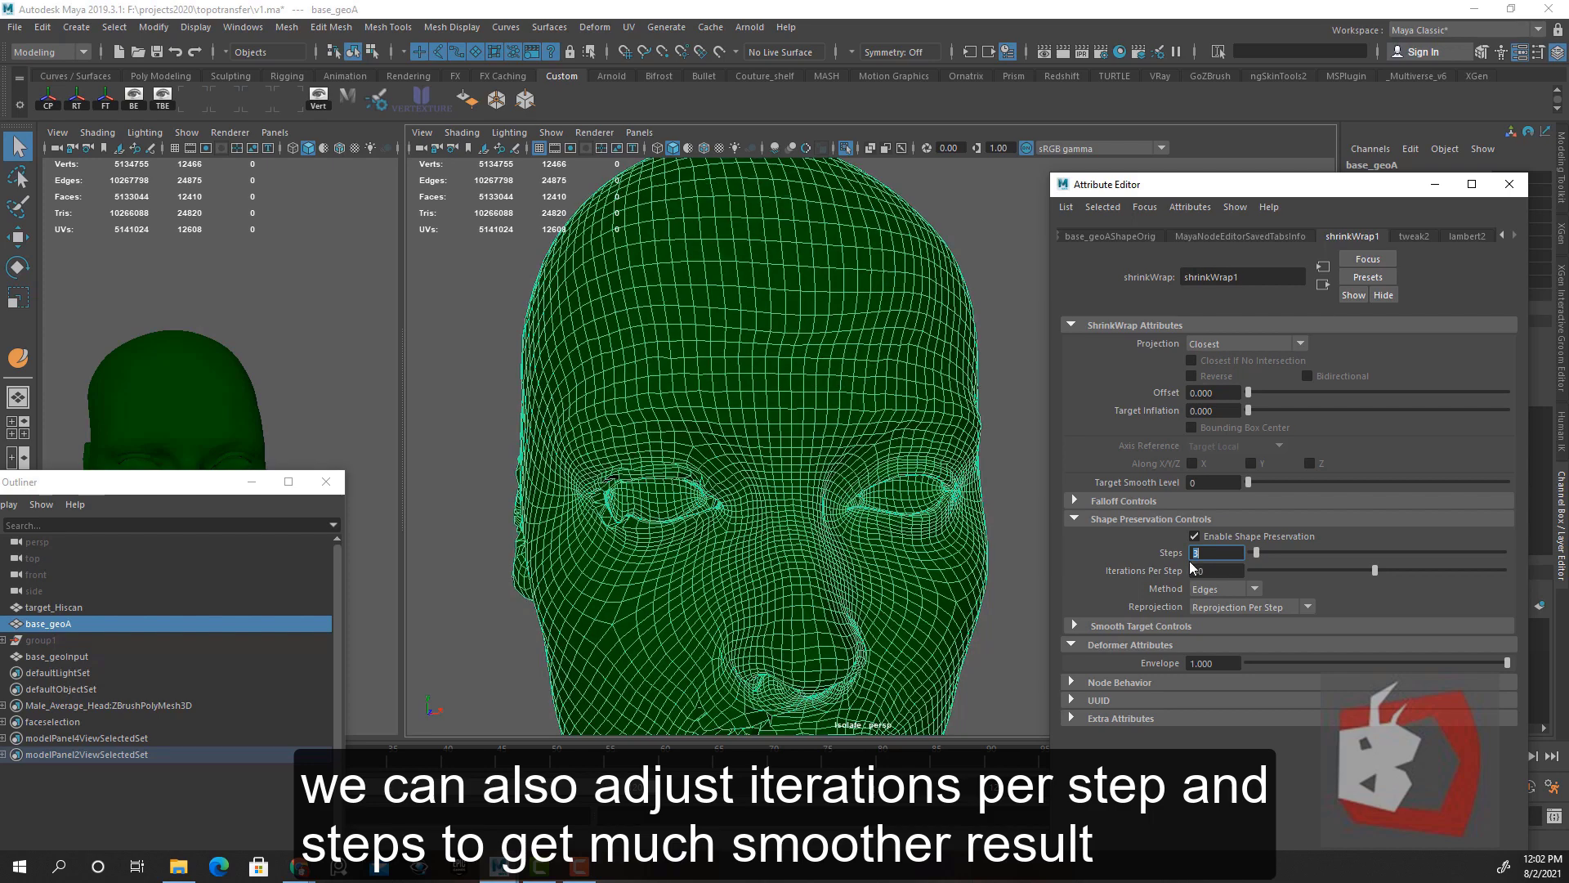
{"action": "left_click_drag", "start_coordinate": [831, 586], "coordinate": [770, 533], "text": "alt"}
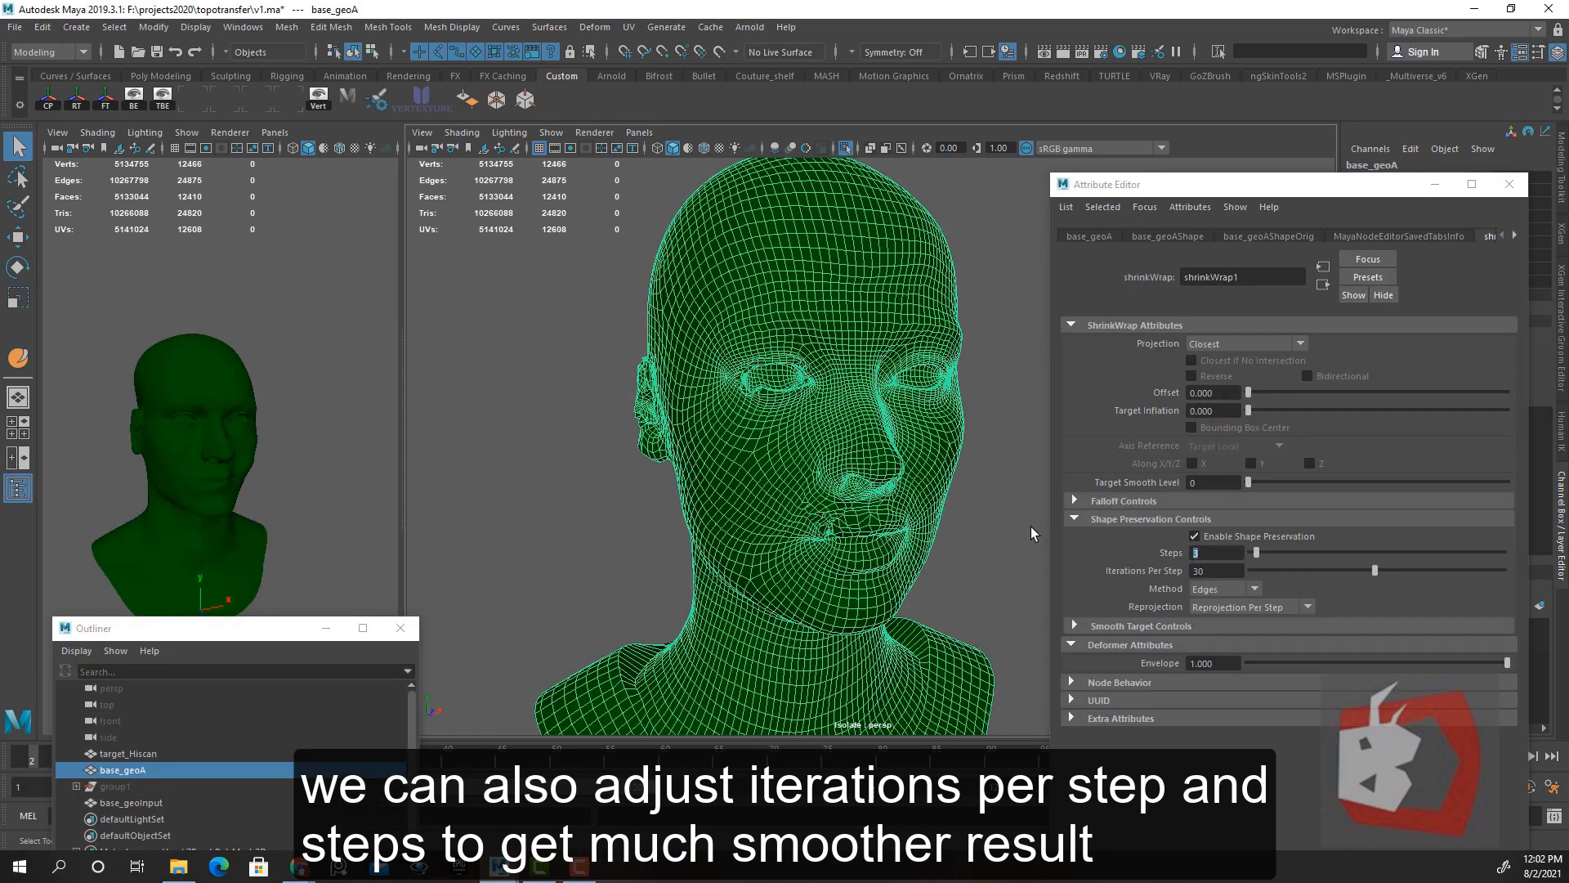
{"action": "left_click", "coordinate": [1032, 527]}
{"action": "left_click_drag", "start_coordinate": [874, 535], "coordinate": [952, 532], "text": "alt"}
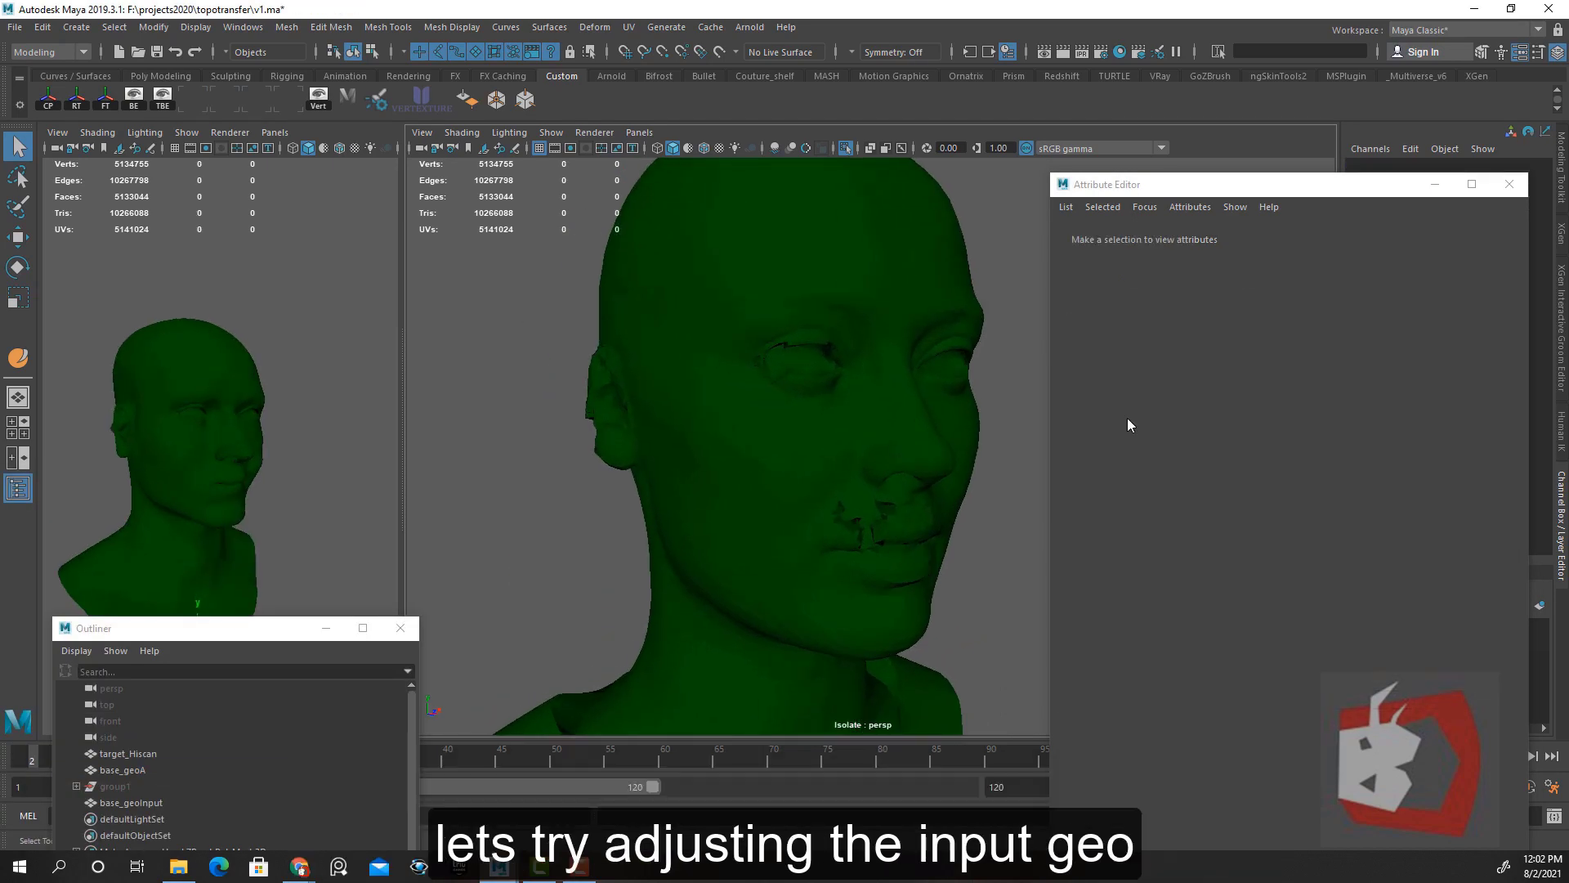
Minimize the Attribute Editor, widen the input mesh's viewport and select base_geoInput, framing its mouth area
{"action": "left_click", "coordinate": [1433, 188]}
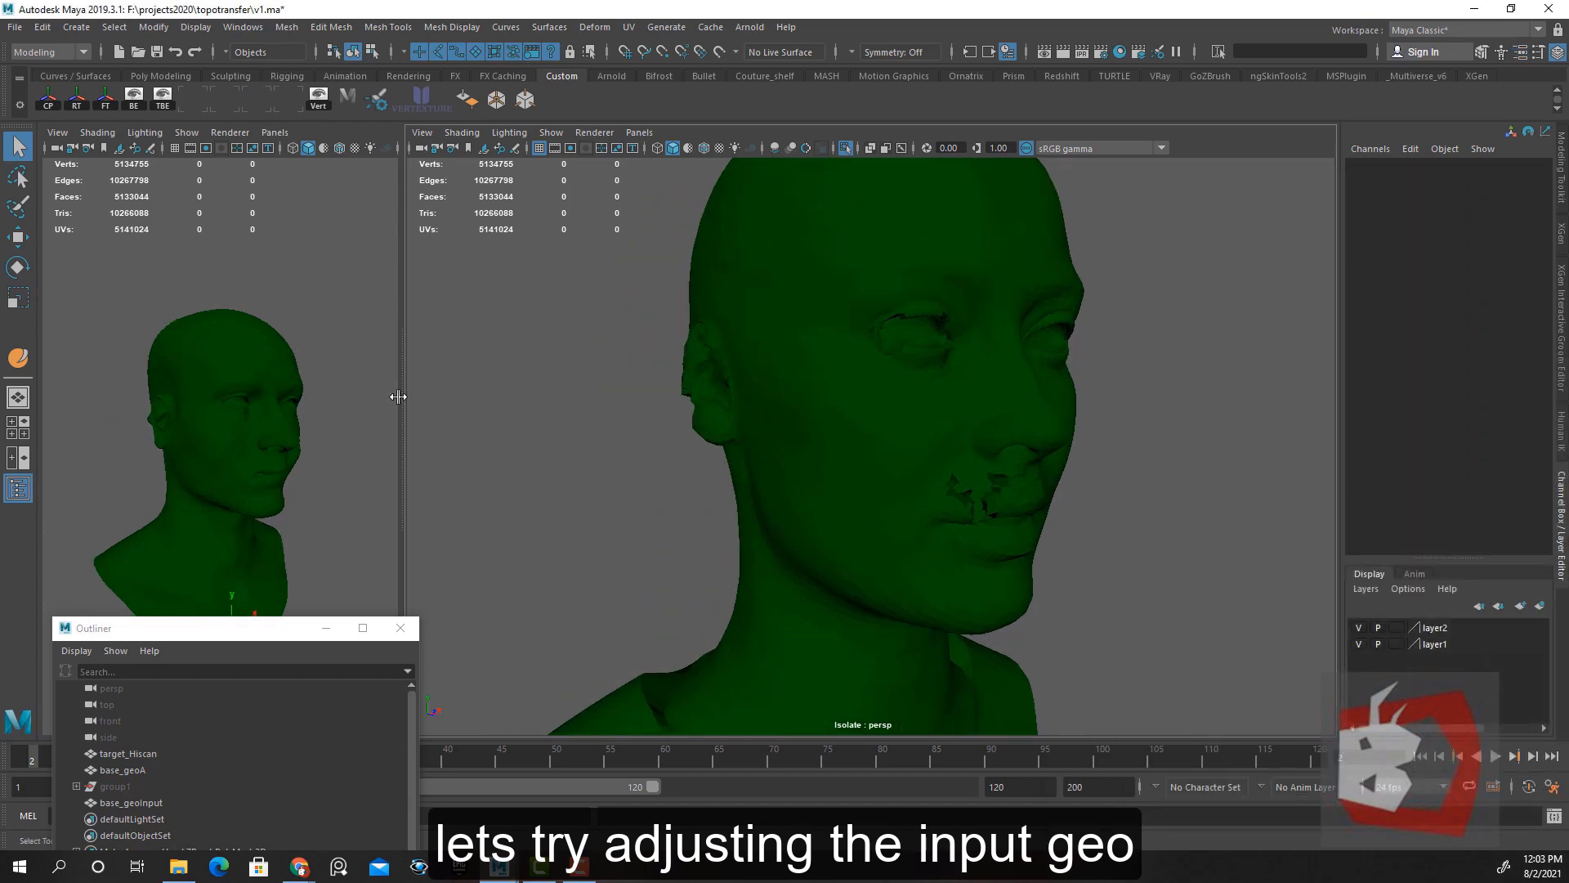
{"action": "left_click_drag", "start_coordinate": [406, 375], "coordinate": [589, 385]}
{"action": "left_click_drag", "start_coordinate": [957, 474], "coordinate": [927, 484], "text": "alt"}
{"action": "mouse_move", "coordinate": [927, 484]}
{"action": "right_mouse_down", "text": "alt"}
{"action": "mouse_move", "coordinate": [890, 494]}
{"action": "mouse_move", "coordinate": [922, 511]}
{"action": "right_mouse_up", "text": "alt"}
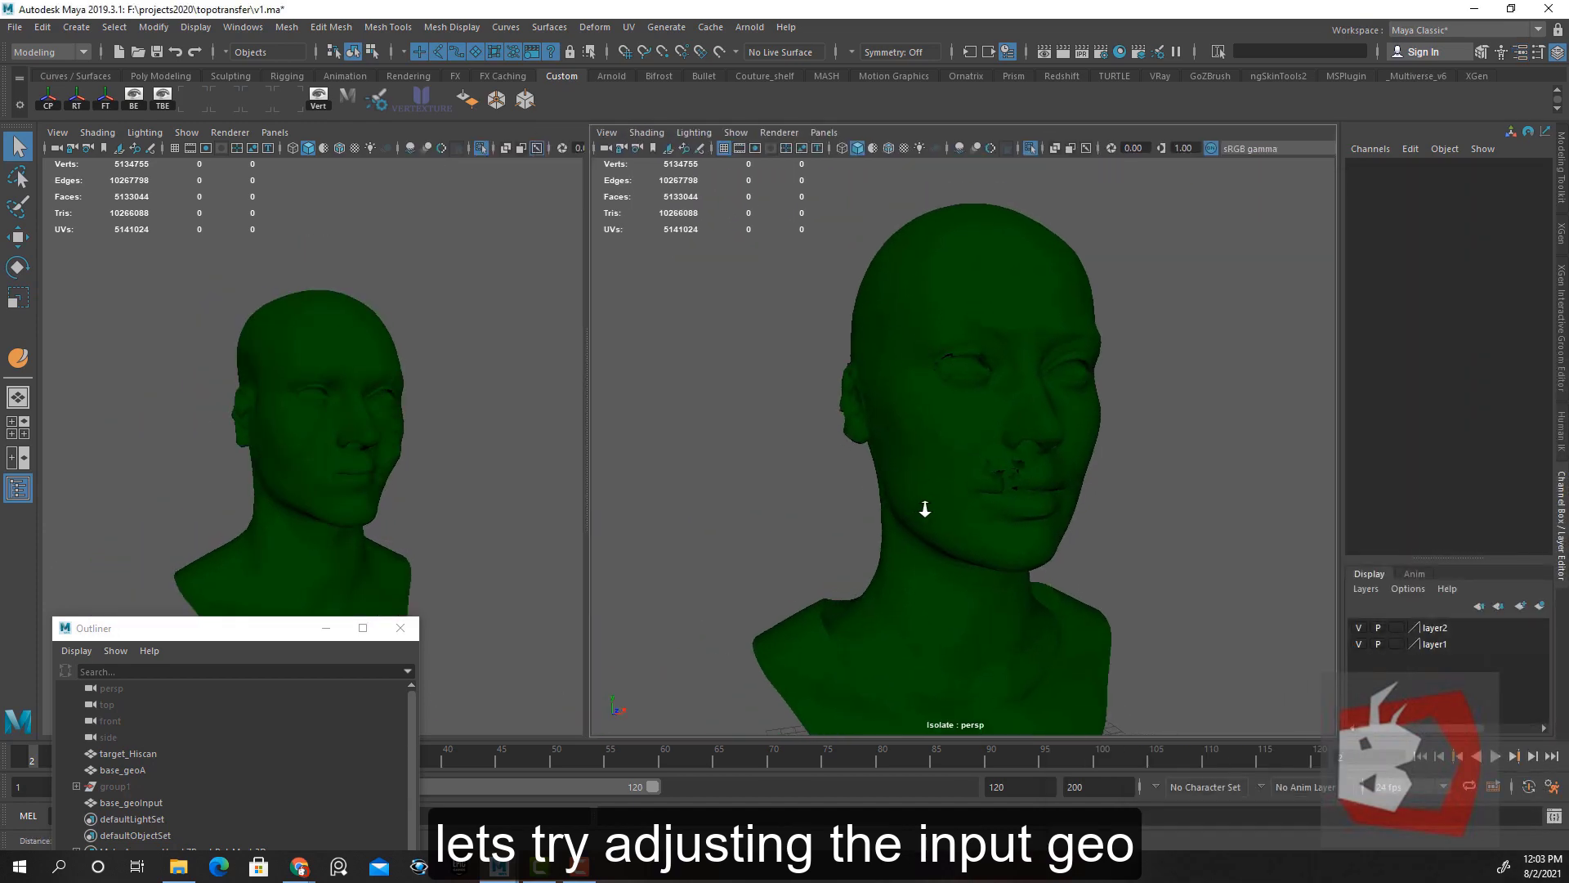
{"action": "right_click_drag", "start_coordinate": [263, 453], "coordinate": [384, 513], "text": "alt"}
{"action": "left_click_drag", "start_coordinate": [371, 531], "coordinate": [452, 401], "text": "alt"}
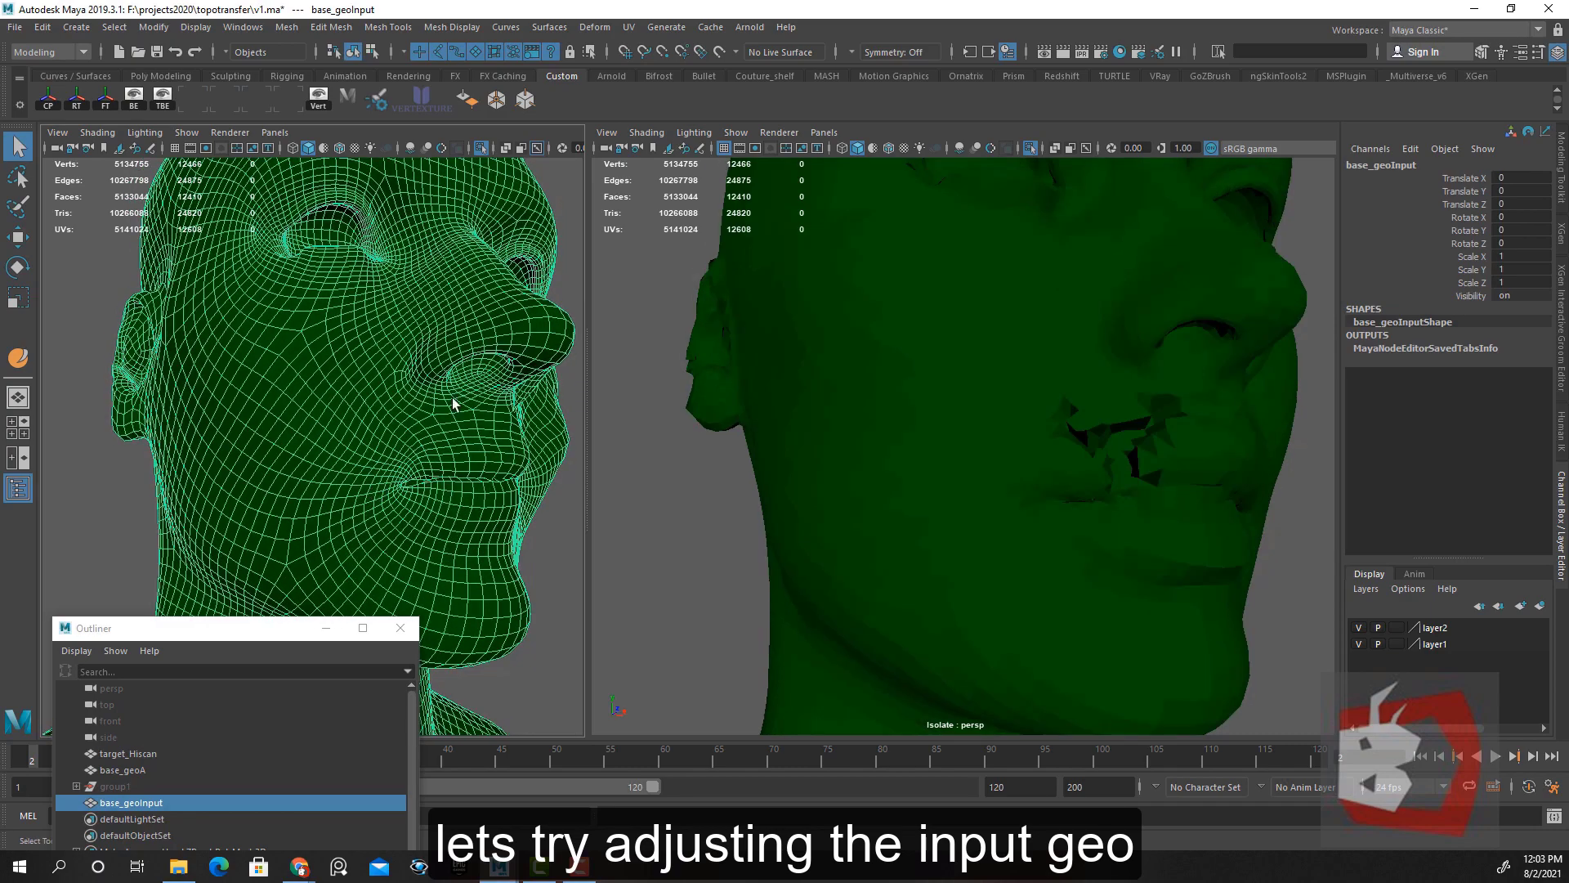
Switch base_geoInput to vertex editing and pick a vertex beside the character's right mouth corner for moving
{"action": "right_click_drag", "start_coordinate": [387, 514], "coordinate": [347, 513]}
{"action": "left_click_drag", "start_coordinate": [359, 510], "coordinate": [238, 468], "text": "alt"}
{"action": "left_click", "coordinate": [243, 462]}
{"action": "key", "text": "w"}
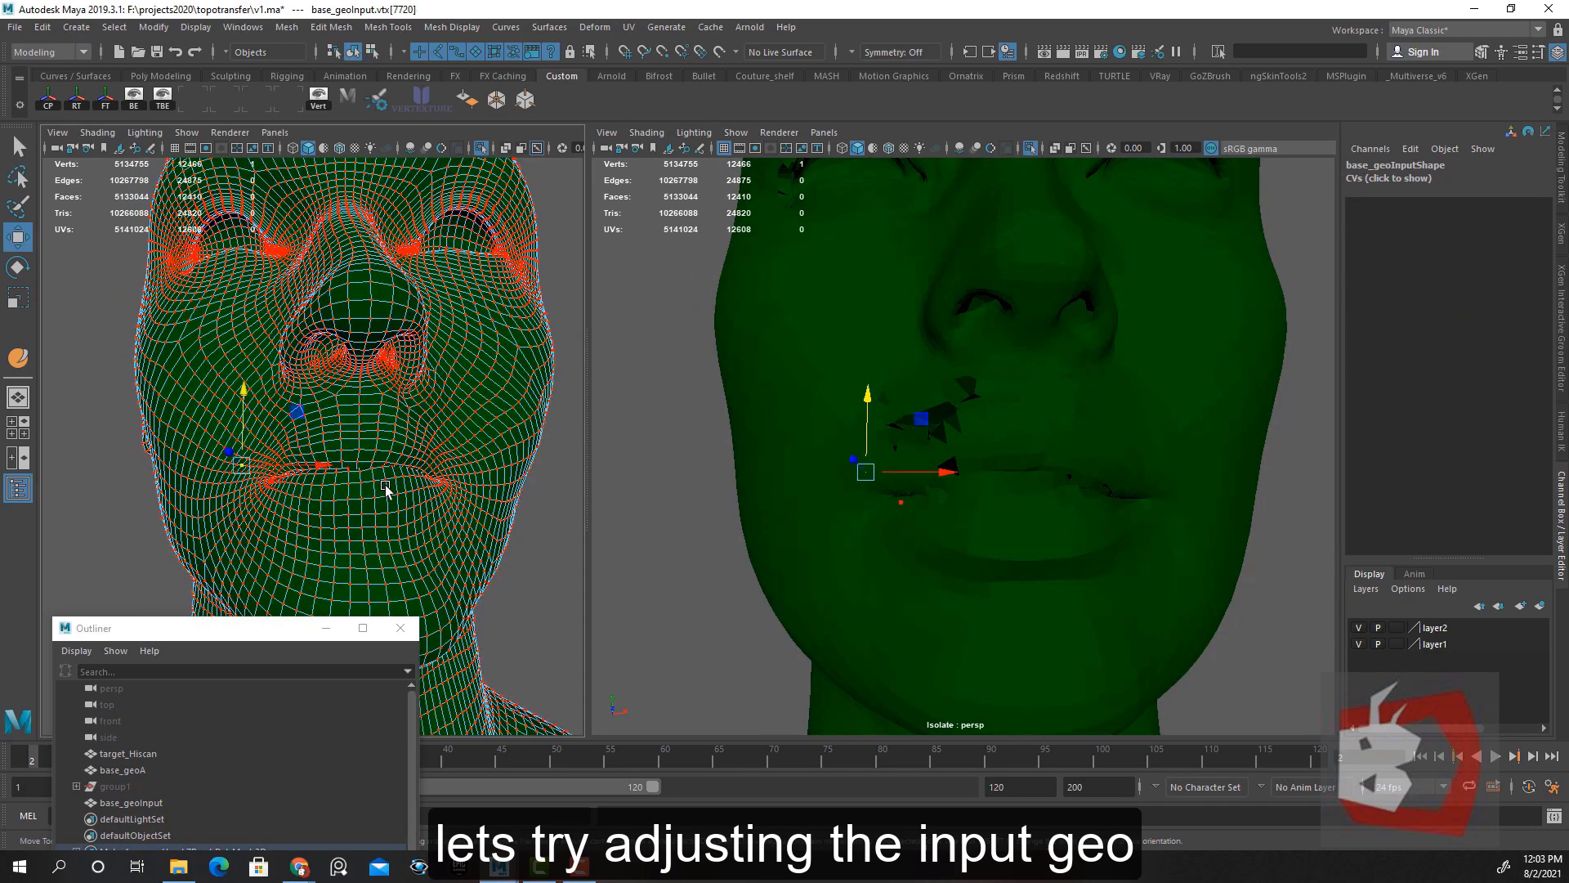
Soft-select the area around a vertex at base_geoInput's right mouth corner and move it to correct the projection
{"action": "left_click_drag", "start_coordinate": [367, 514], "coordinate": [513, 556], "text": "alt"}
{"action": "middle_click_drag", "start_coordinate": [513, 555], "coordinate": [357, 450], "text": "alt"}
{"action": "right_click_drag", "start_coordinate": [357, 451], "coordinate": [410, 502], "text": "alt"}
{"action": "left_click_drag", "start_coordinate": [409, 503], "coordinate": [498, 490], "text": "alt"}
{"action": "left_click", "coordinate": [417, 475]}
{"action": "key", "text": "q"}
{"action": "key", "text": "w"}
{"action": "key", "text": "b"}
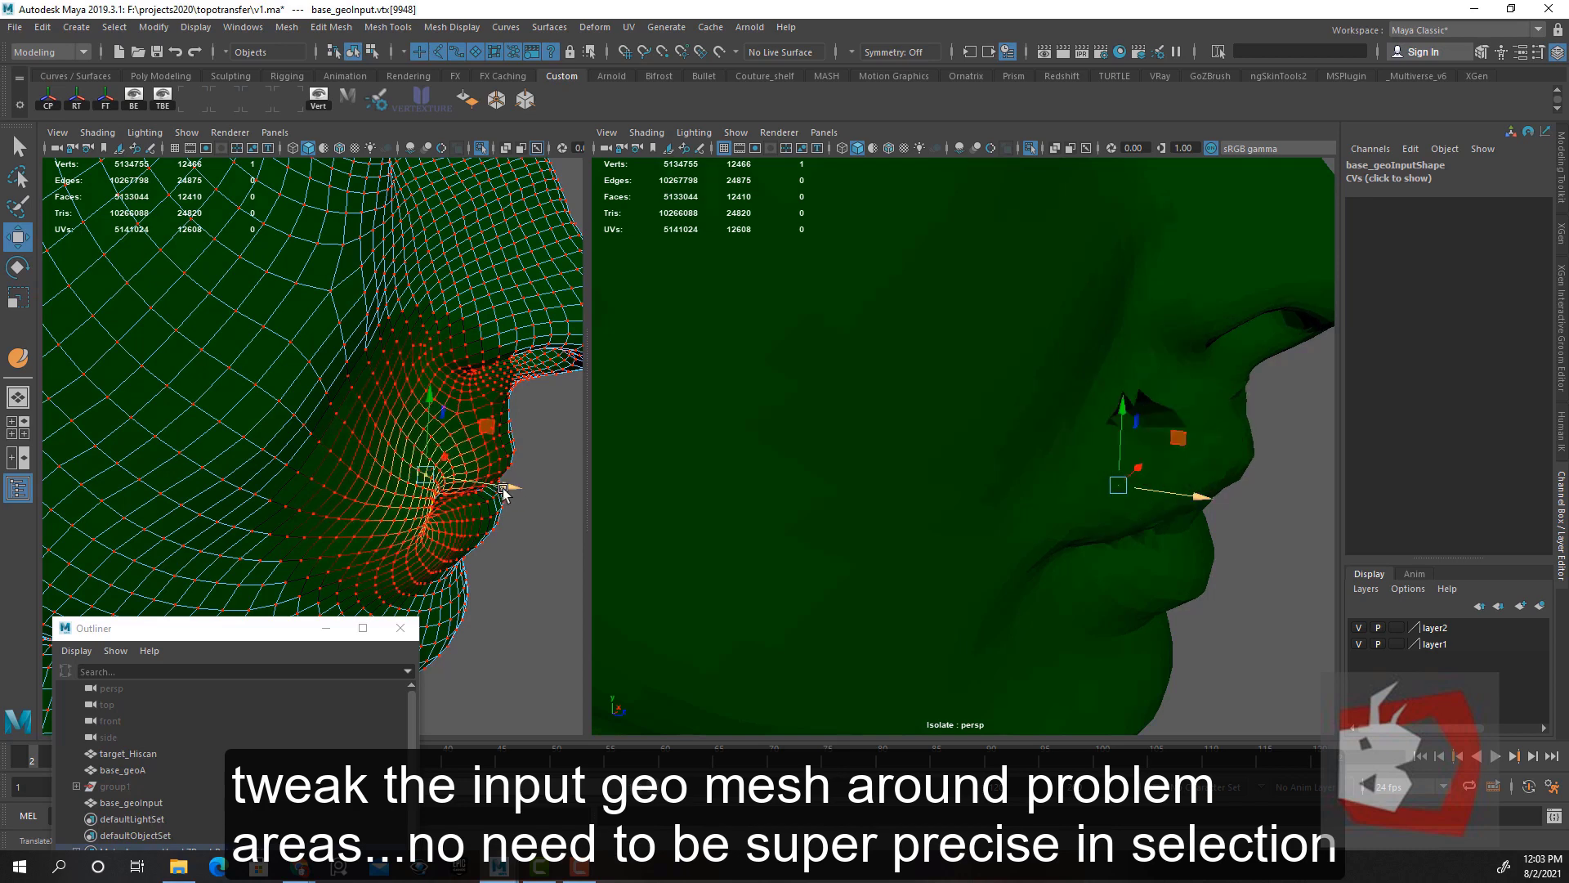
{"action": "left_click_drag", "start_coordinate": [1129, 457], "coordinate": [948, 499], "text": "alt"}
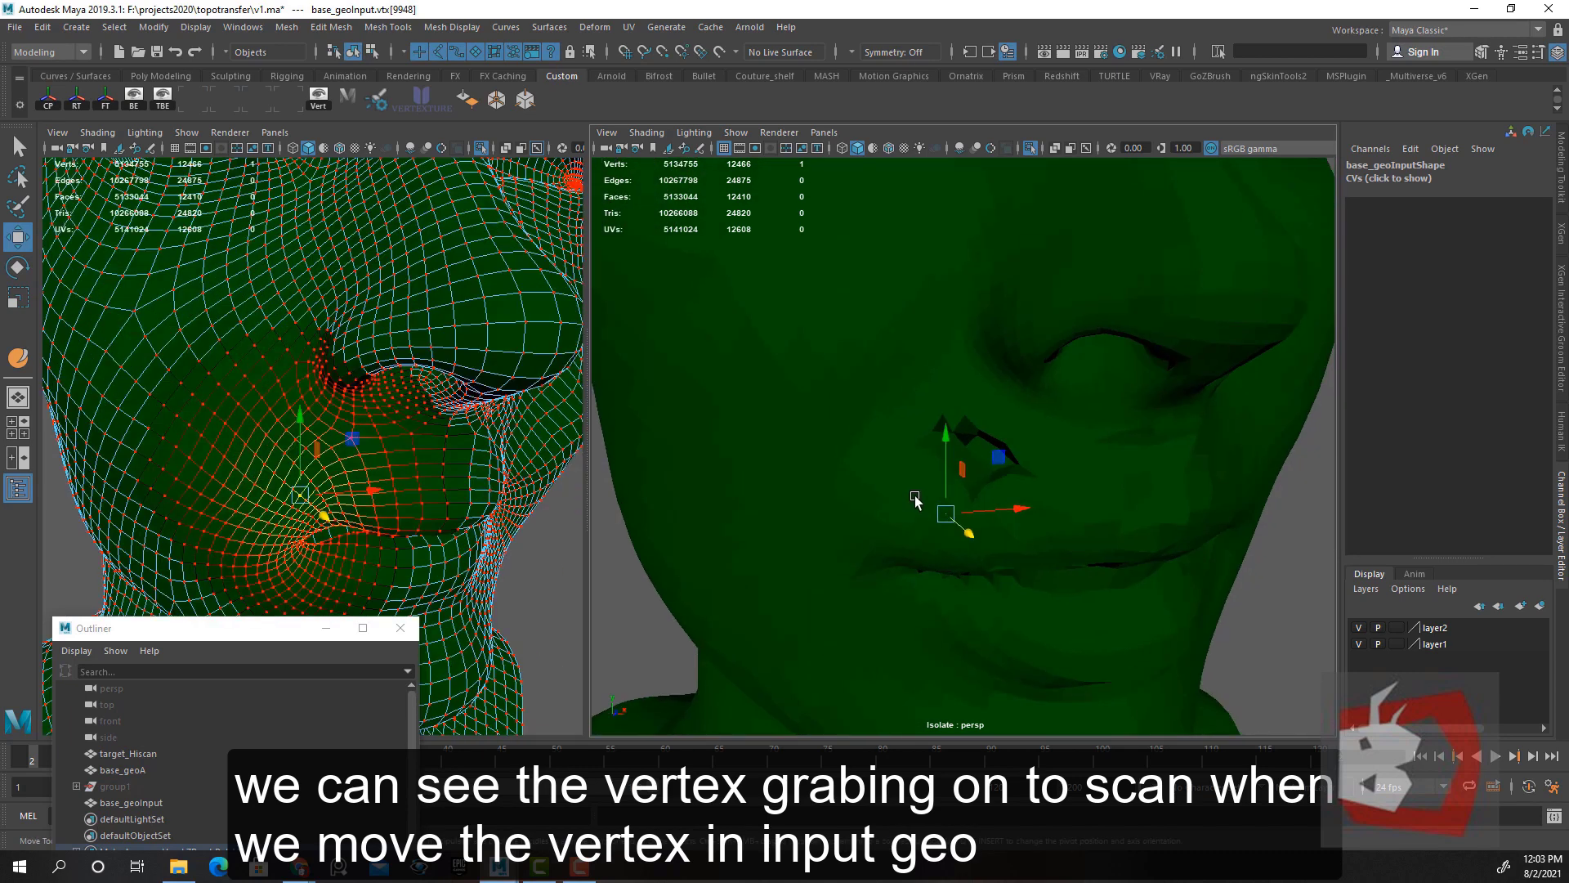
Move another soft-selected vertex area above base_geoInput's right mouth corner to clear the remaining projection artifact, and check the lips
{"action": "left_click_drag", "start_coordinate": [350, 500], "coordinate": [360, 483], "text": "alt"}
{"action": "key", "text": "q"}
{"action": "left_click", "coordinate": [355, 482]}
{"action": "key", "text": "w"}
{"action": "left_click_drag", "start_coordinate": [422, 525], "coordinate": [416, 520], "text": "alt"}
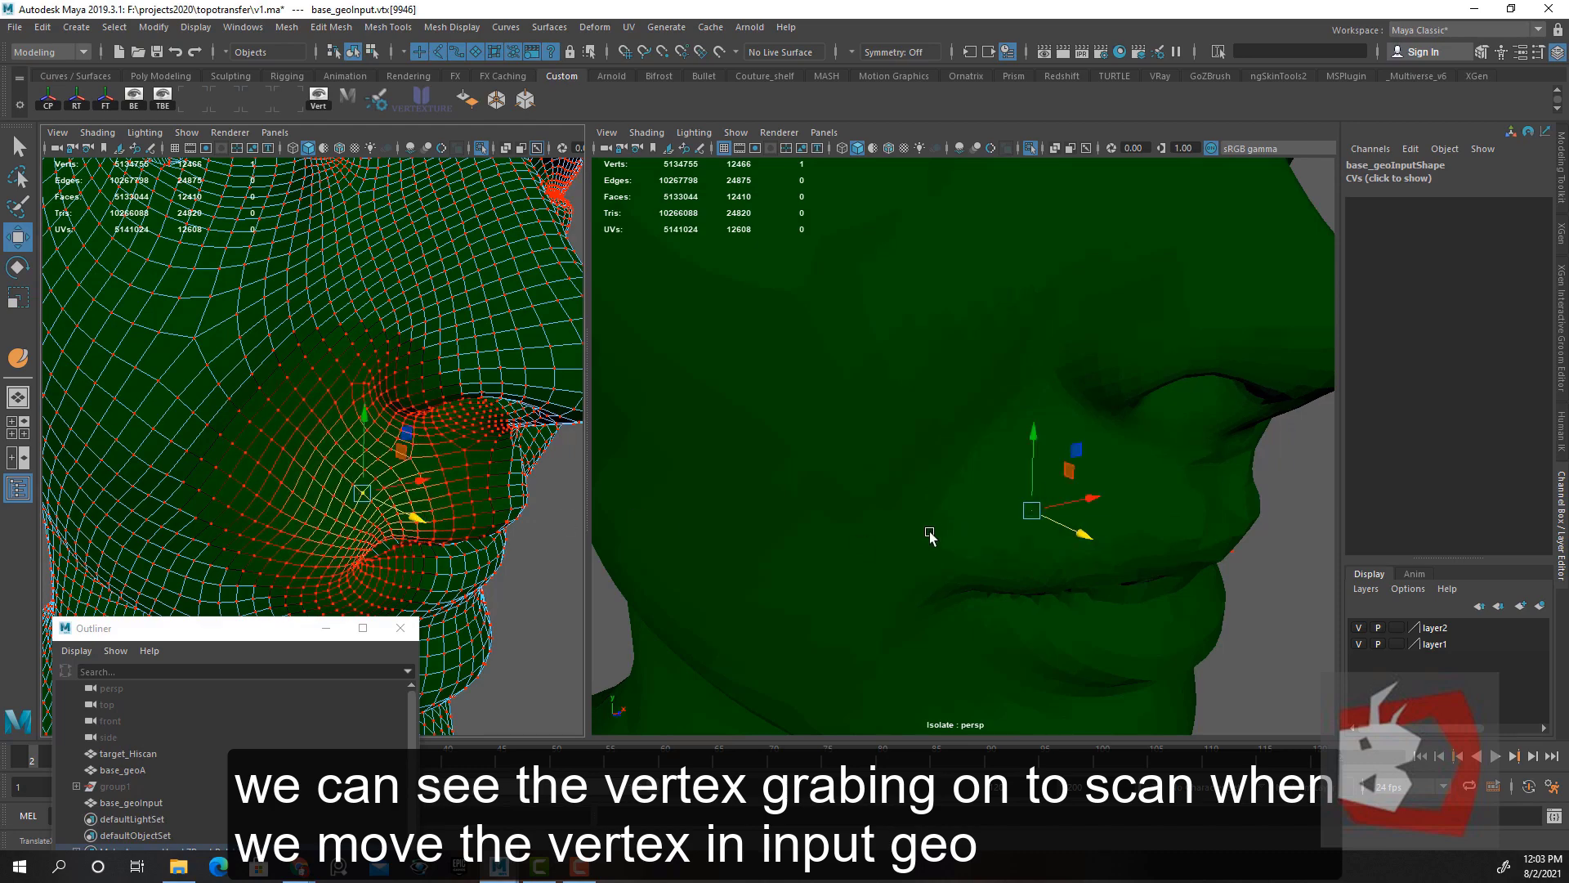
{"action": "left_click_drag", "start_coordinate": [929, 535], "coordinate": [1005, 482], "text": "alt"}
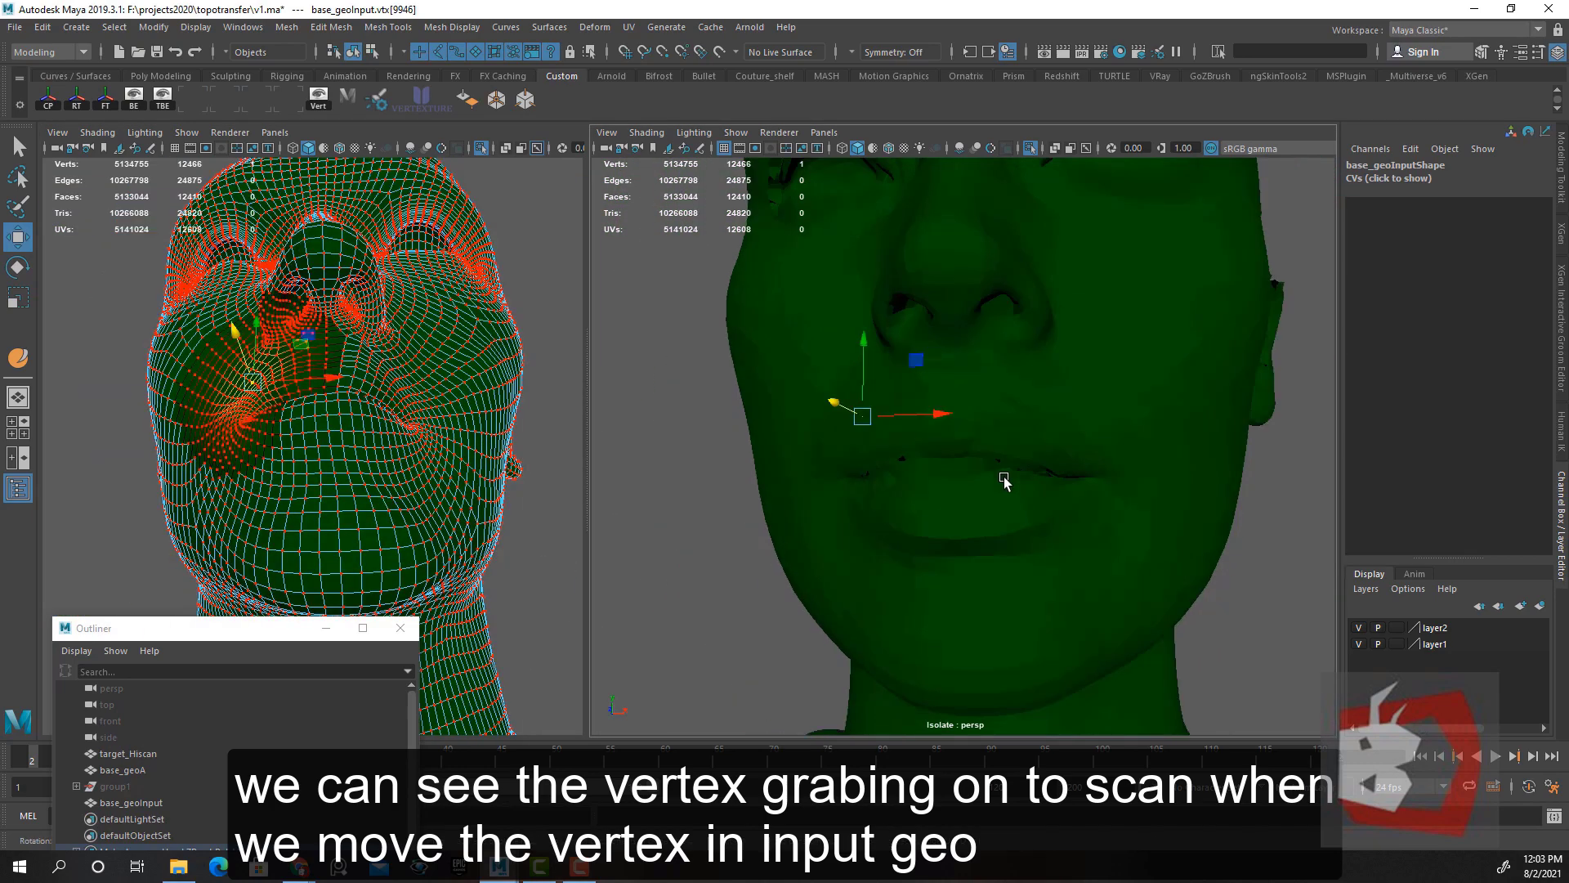
{"action": "right_click_drag", "start_coordinate": [1004, 483], "coordinate": [953, 455], "text": "alt"}
{"action": "left_click_drag", "start_coordinate": [953, 455], "coordinate": [987, 498], "text": "alt"}
Return base_geoInput to object mode and turn off Selection Highlighting in its viewport
{"action": "right_click_drag", "start_coordinate": [987, 498], "coordinate": [998, 385], "text": "alt"}
{"action": "middle_click_drag", "start_coordinate": [999, 385], "coordinate": [959, 429], "text": "alt"}
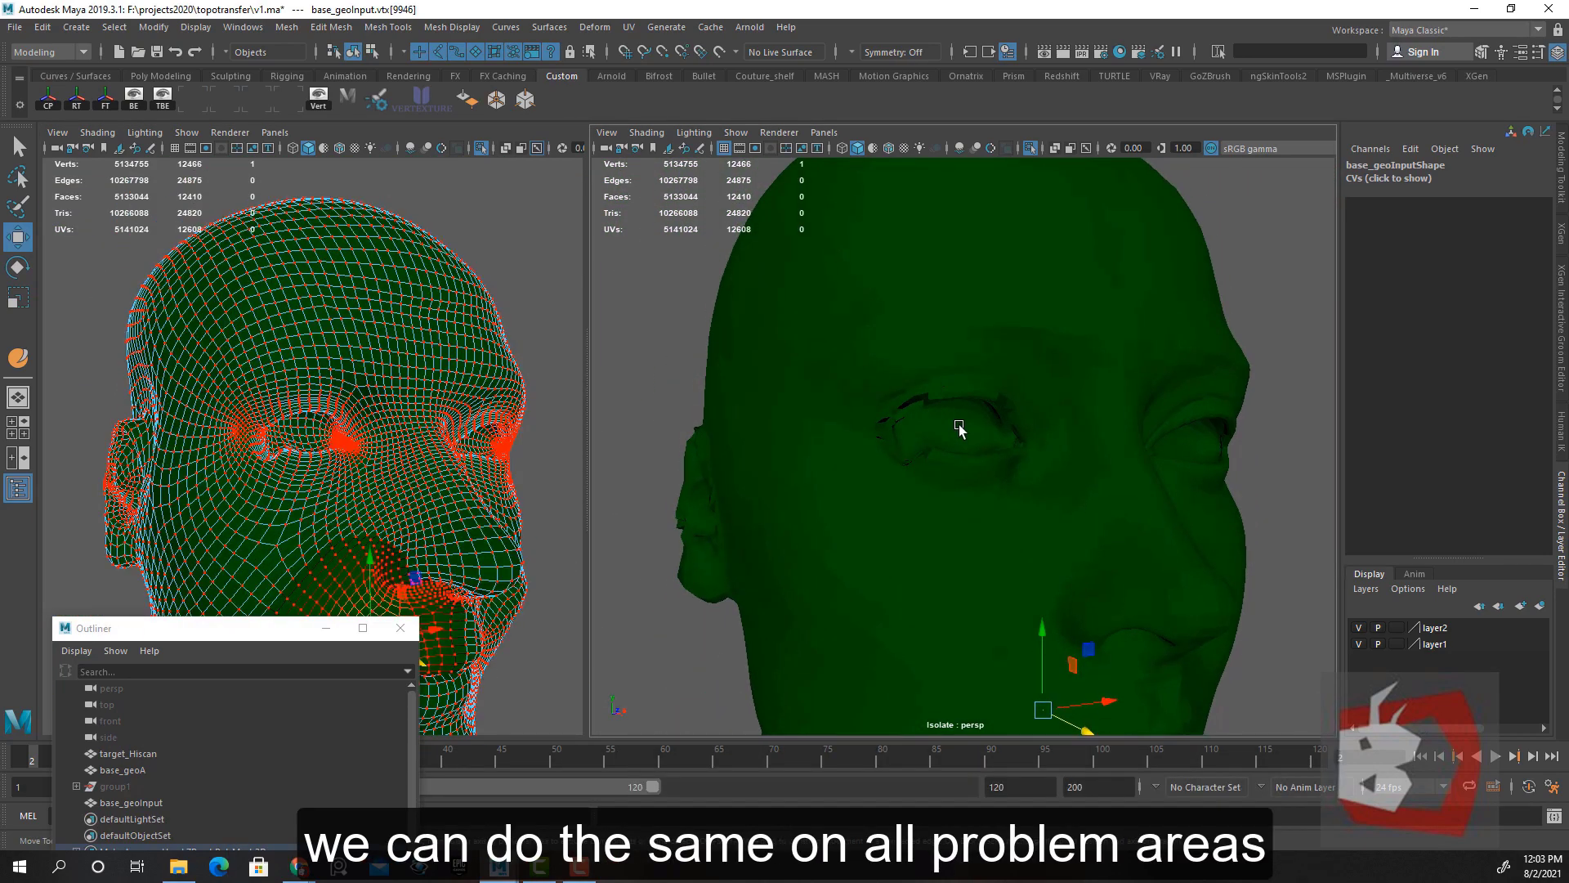
{"action": "right_click_drag", "start_coordinate": [960, 429], "coordinate": [981, 421], "text": "alt"}
{"action": "right_click_drag", "start_coordinate": [384, 383], "coordinate": [392, 392], "text": "alt"}
{"action": "left_click_drag", "start_coordinate": [392, 392], "coordinate": [428, 482], "text": "alt"}
{"action": "right_click_drag", "start_coordinate": [428, 482], "coordinate": [481, 431], "text": "alt"}
{"action": "left_click", "coordinate": [535, 530]}
{"action": "key", "text": "q"}
{"action": "key", "text": "F8"}
{"action": "left_click", "coordinate": [186, 132]}
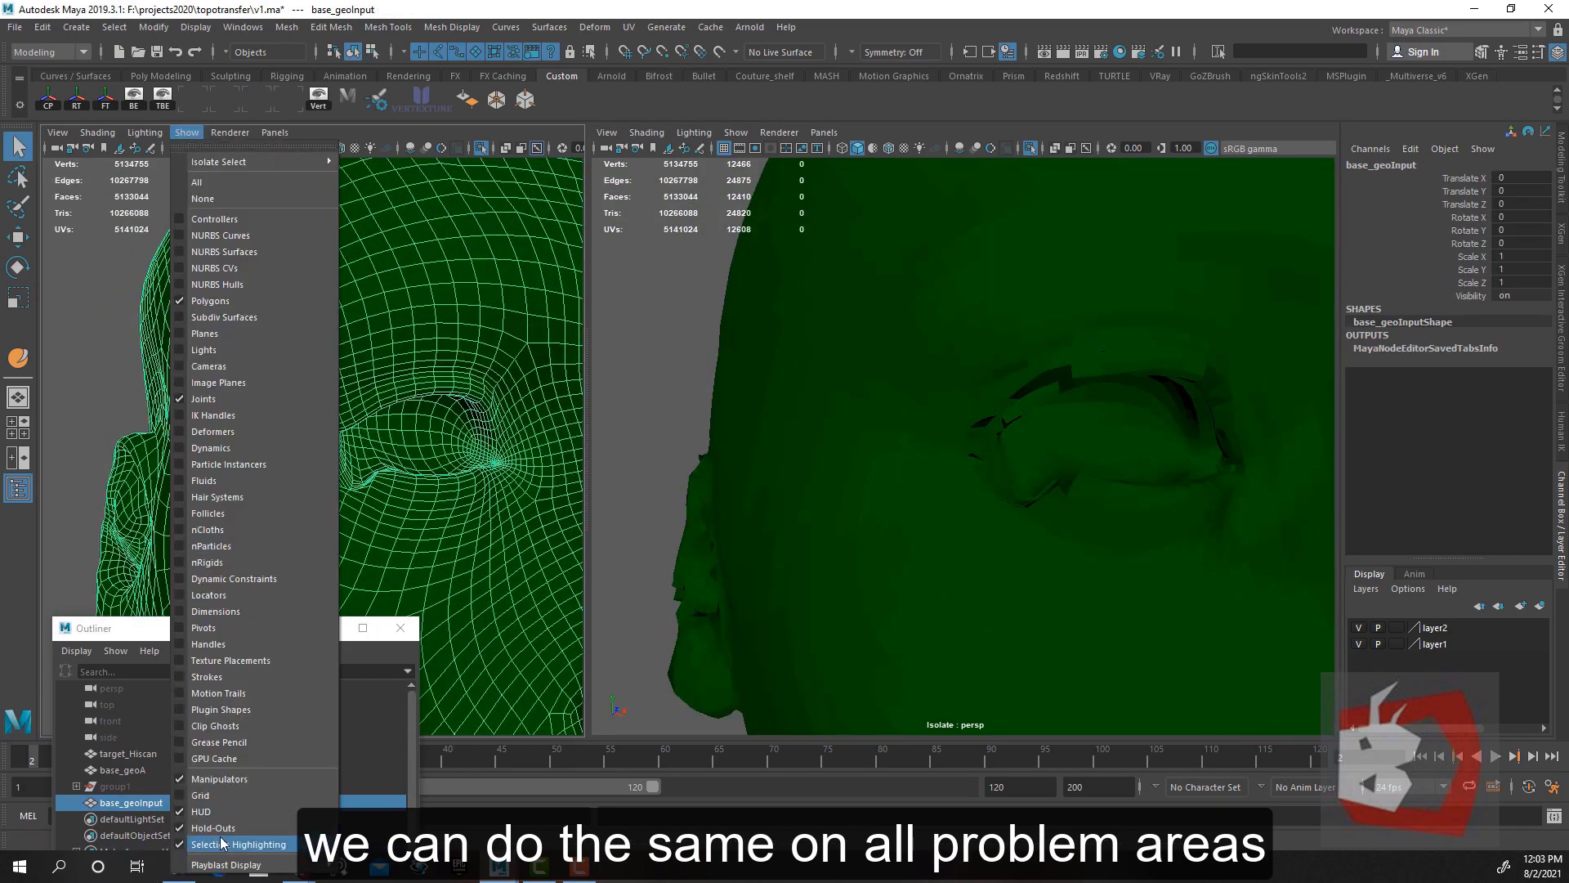
{"action": "left_click", "coordinate": [221, 843]}
{"action": "key", "text": "f"}
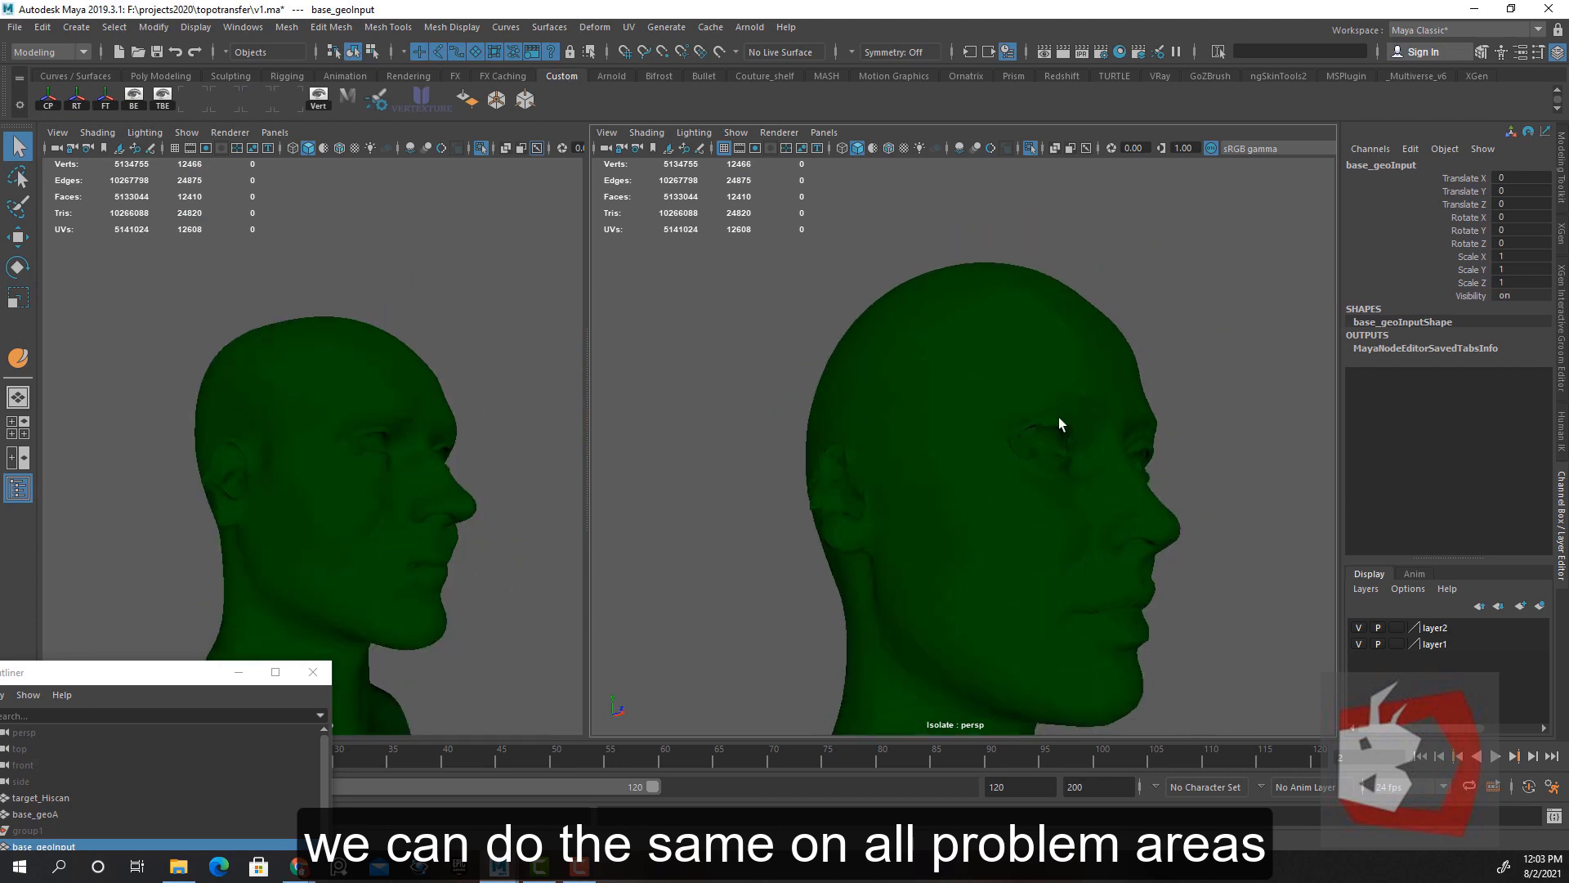
Sculpt the eyelid area around base_geoInput's right eye with brush strokes to correct the projection
{"action": "right_click_drag", "start_coordinate": [1060, 424], "coordinate": [1015, 439], "text": "alt"}
{"action": "right_click_drag", "start_coordinate": [442, 409], "coordinate": [482, 450], "text": "alt"}
{"action": "left_click_drag", "start_coordinate": [482, 450], "coordinate": [385, 441], "text": "alt"}
{"action": "mouse_move", "coordinate": [385, 442]}
{"action": "right_mouse_down", "text": "alt"}
{"action": "mouse_move", "coordinate": [434, 333]}
{"action": "mouse_move", "coordinate": [507, 310]}
{"action": "right_mouse_up", "text": "alt"}
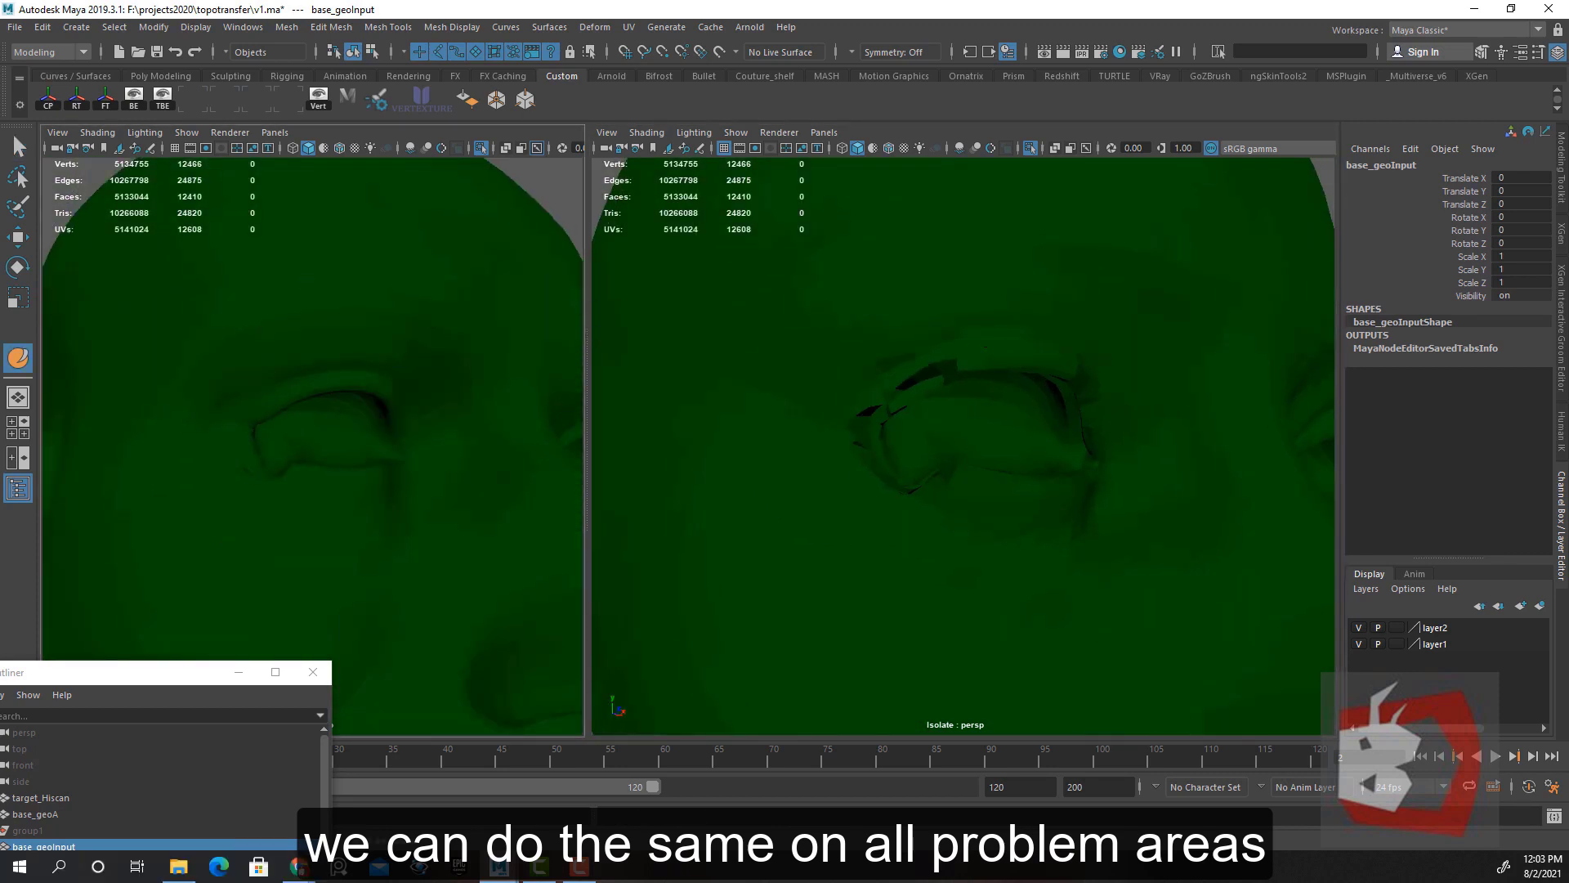
{"action": "left_click_drag", "start_coordinate": [915, 408], "coordinate": [1022, 409]}
{"action": "left_click_drag", "start_coordinate": [944, 339], "coordinate": [937, 450]}
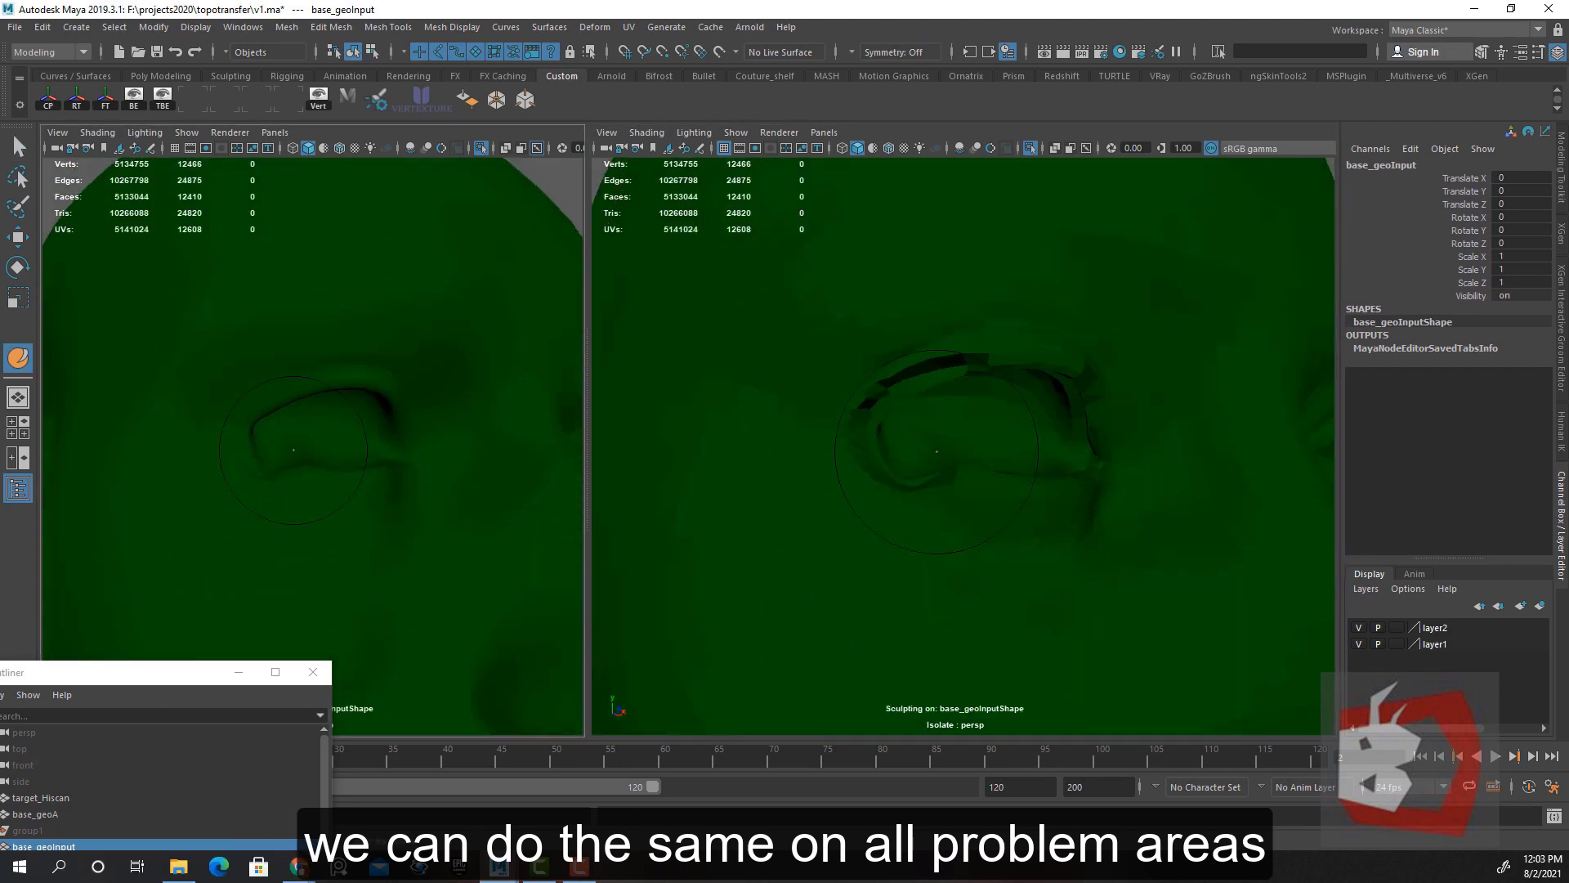
{"action": "left_click_drag", "start_coordinate": [293, 450], "coordinate": [352, 437], "text": "alt"}
{"action": "right_click_drag", "start_coordinate": [352, 437], "coordinate": [388, 392], "text": "alt"}
{"action": "left_click_drag", "start_coordinate": [370, 273], "coordinate": [326, 516]}
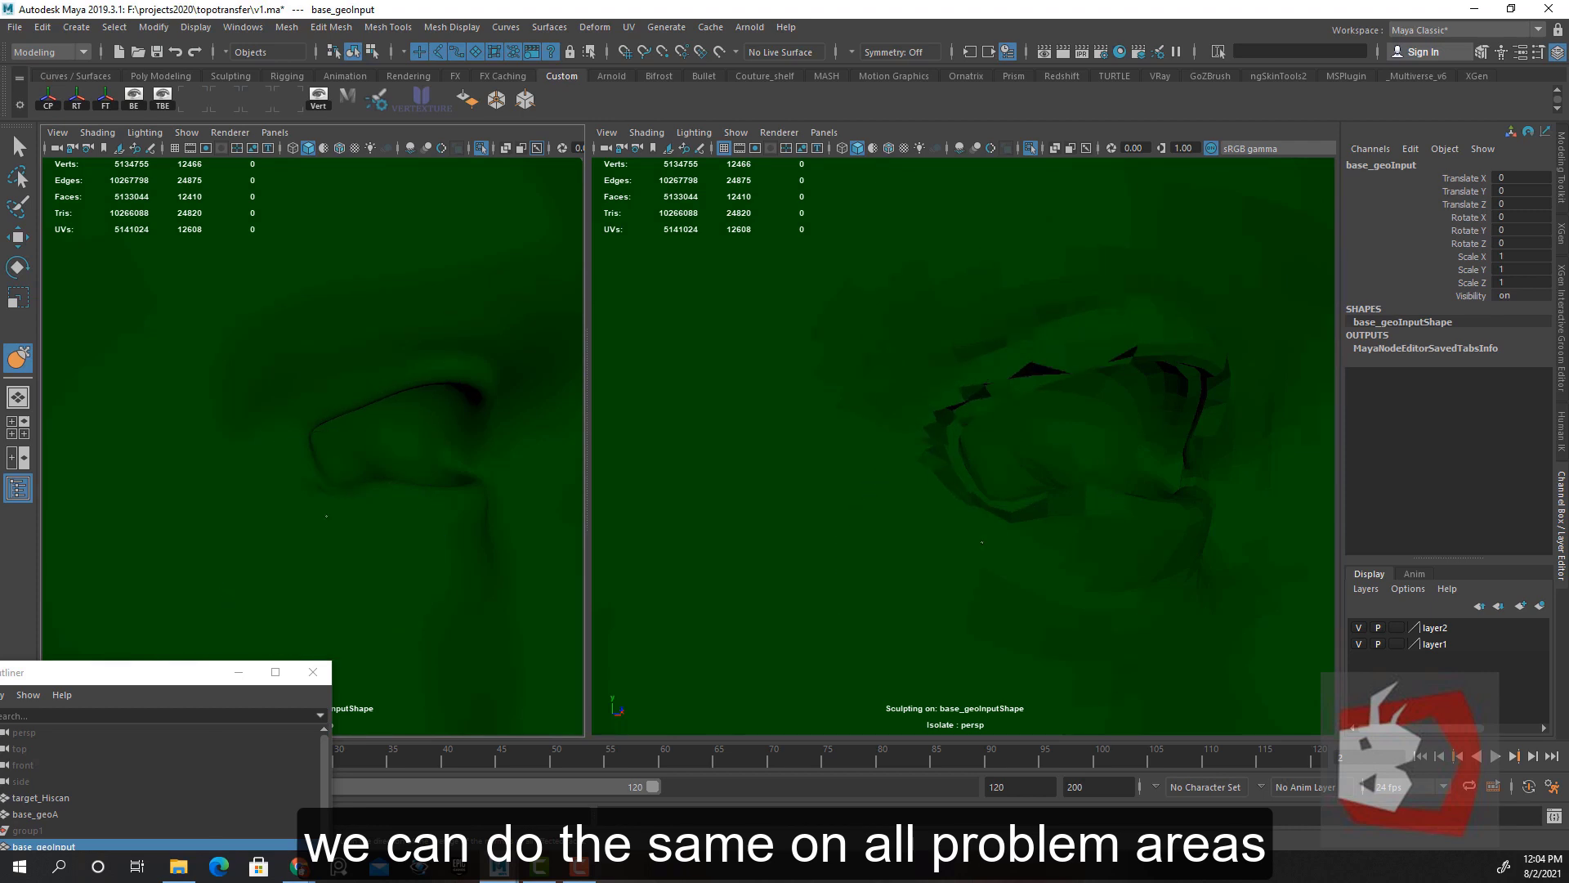
Check the left eye's projection and turn on wireframe on shaded in the projected head's viewport
{"action": "left_click_drag", "start_coordinate": [945, 448], "coordinate": [97, 485], "text": "alt"}
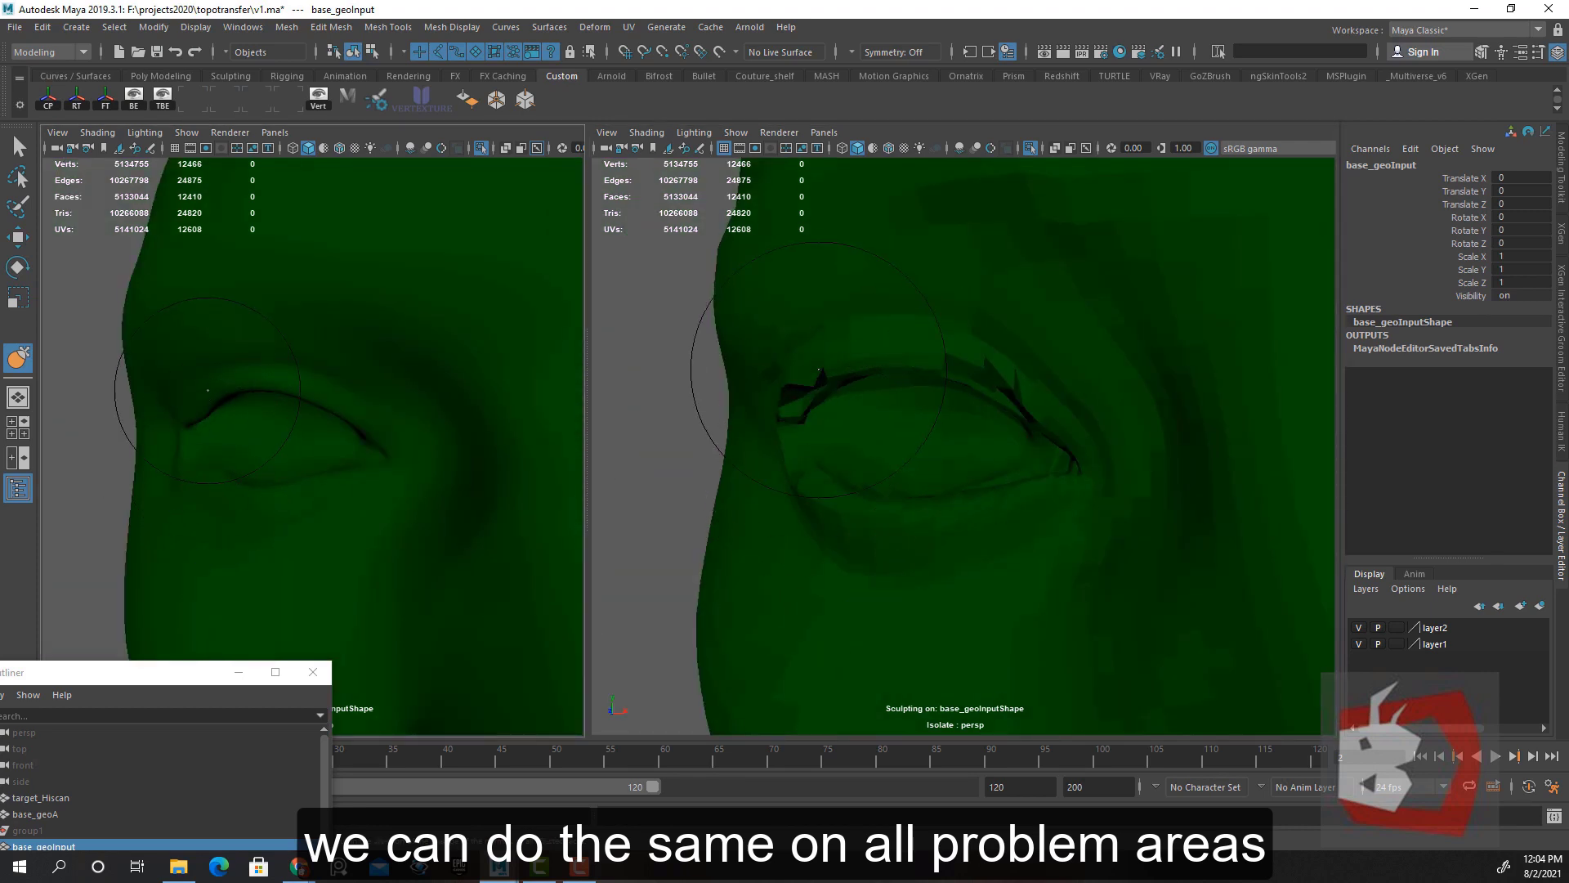
{"action": "left_click_drag", "start_coordinate": [210, 420], "coordinate": [235, 271], "text": "alt"}
{"action": "left_click", "coordinate": [888, 148]}
{"action": "left_click_drag", "start_coordinate": [991, 415], "coordinate": [1103, 391], "text": "alt"}
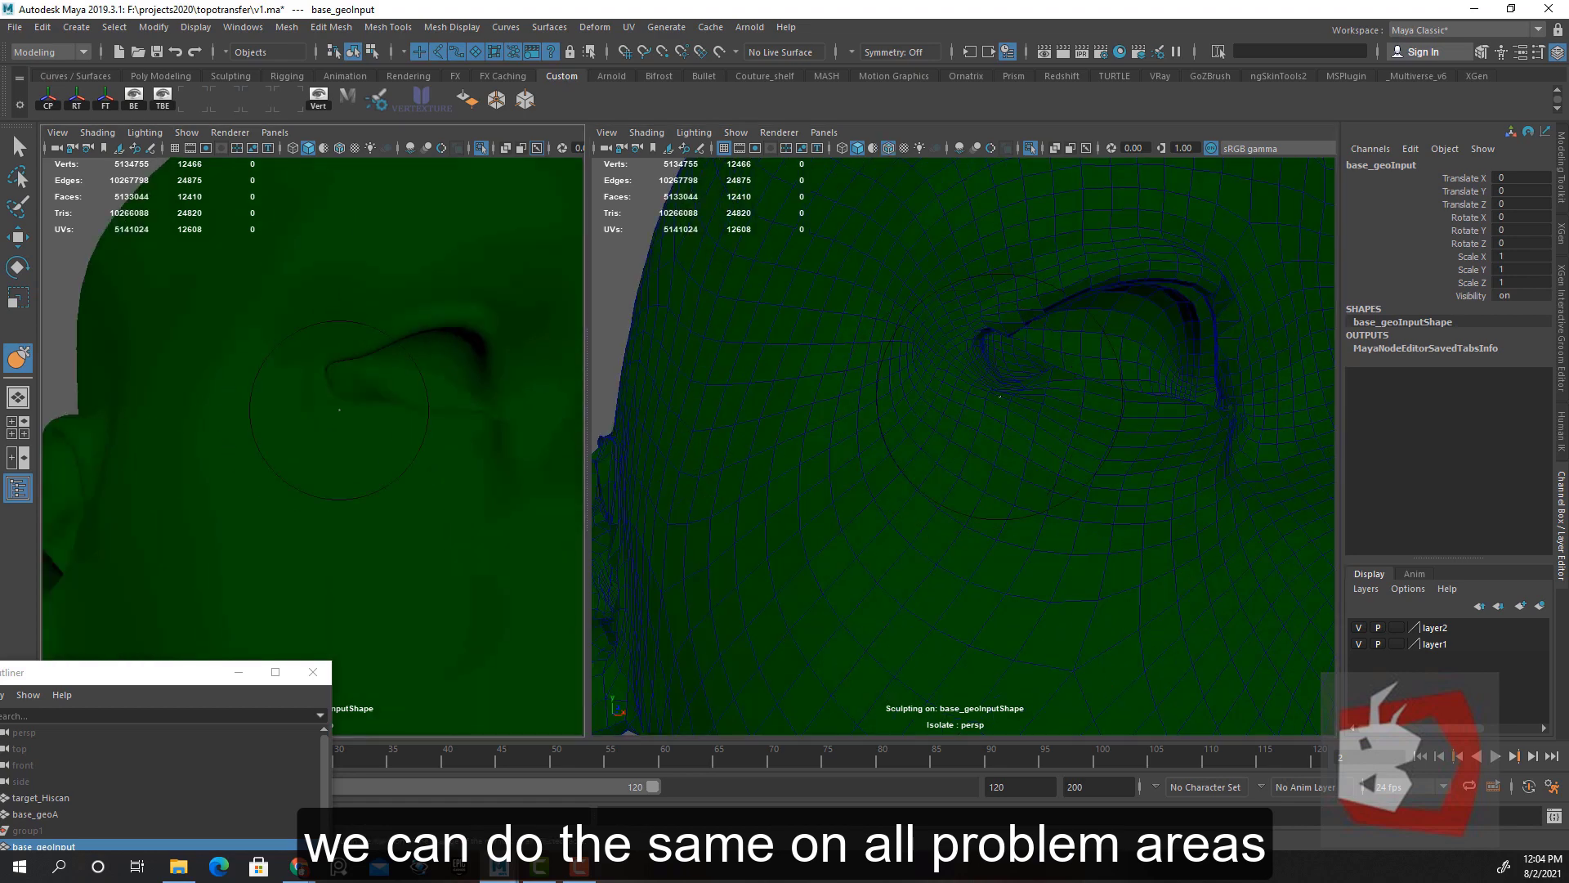
Switch base_geoInput to vertex editing and move soft-selected vertices below the right eye's outer corner to correct the lower lid
{"action": "key", "text": "q"}
{"action": "right_click_drag", "start_coordinate": [385, 308], "coordinate": [309, 308]}
{"action": "left_click", "coordinate": [339, 400]}
{"action": "right_click_drag", "start_coordinate": [393, 448], "coordinate": [421, 476], "text": "alt"}
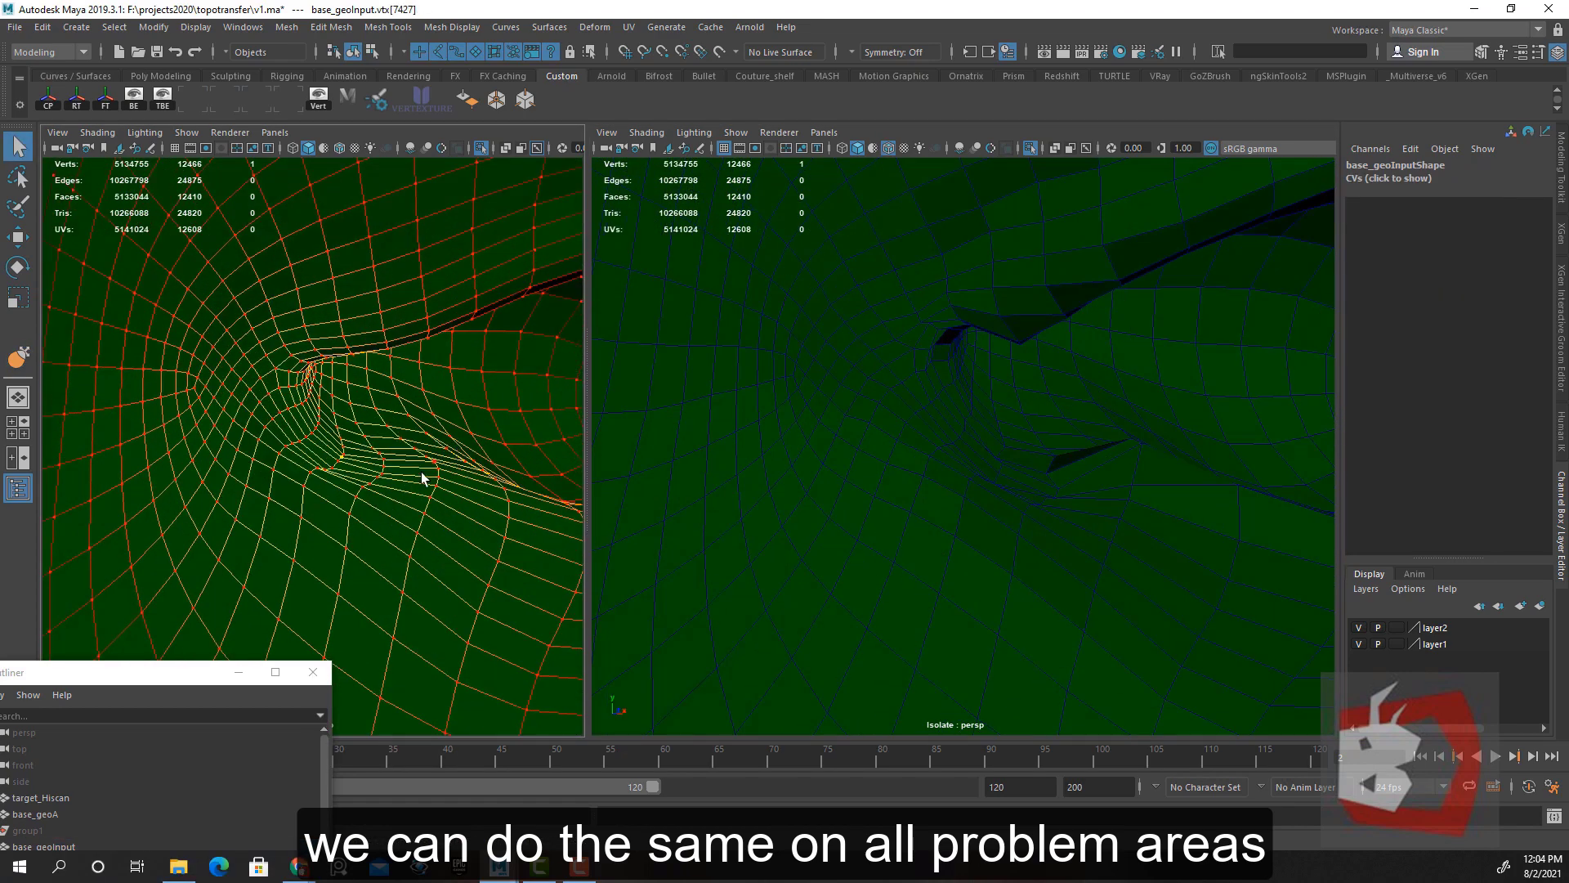
{"action": "left_click_drag", "start_coordinate": [548, 484], "coordinate": [501, 488]}
{"action": "key", "text": "w"}
{"action": "left_click_drag", "start_coordinate": [350, 448], "coordinate": [427, 498]}
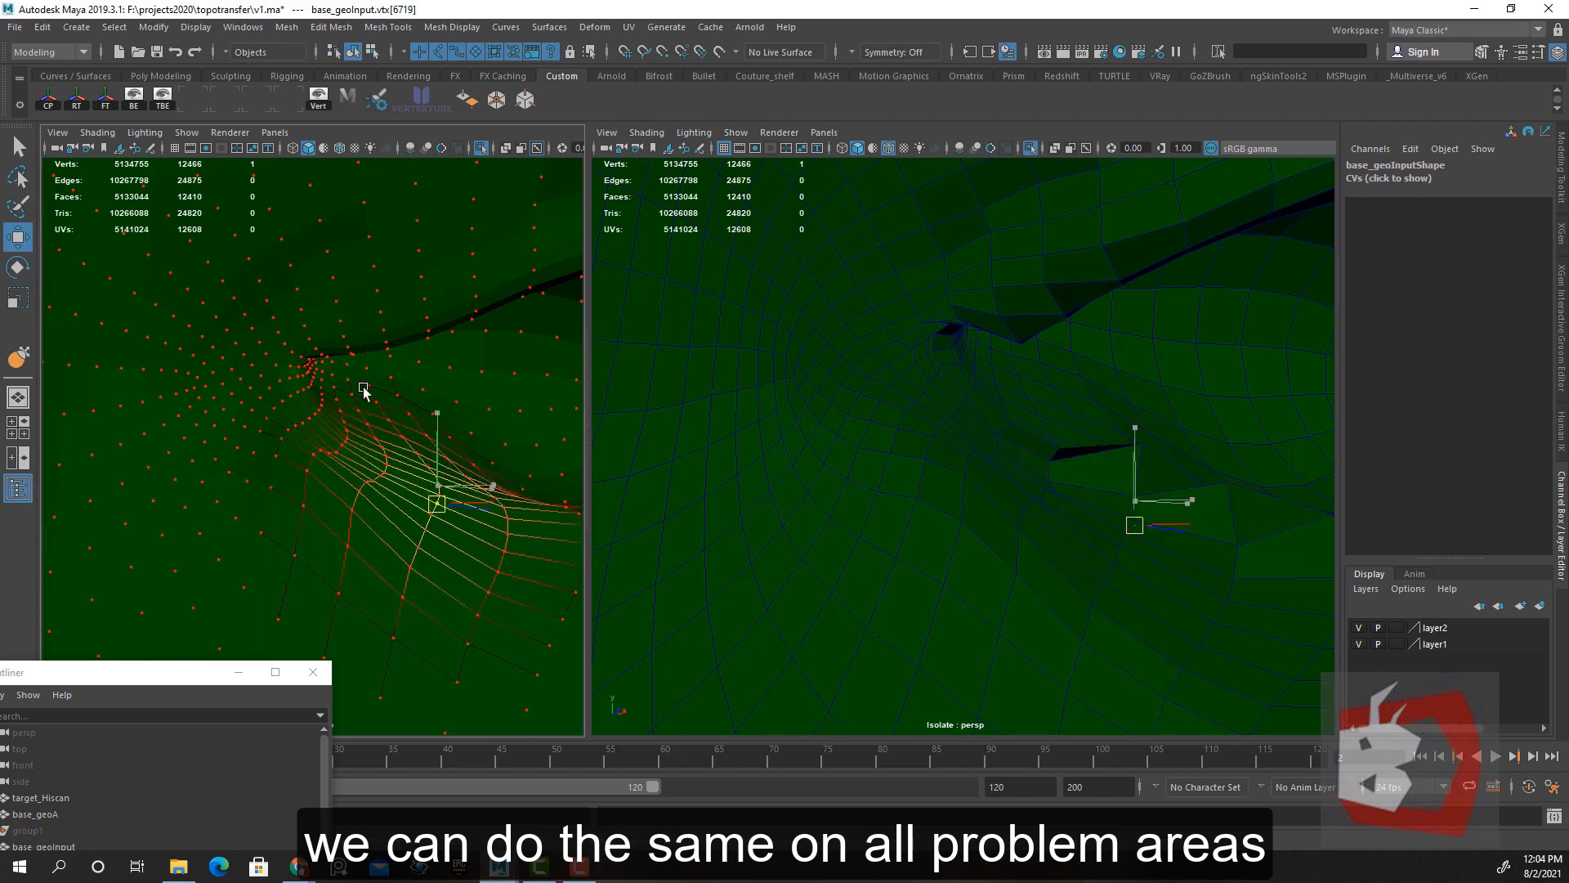
Finish editing base_geoInput around the ear and select the projected base_geoA head
{"action": "right_click", "coordinate": [430, 398]}
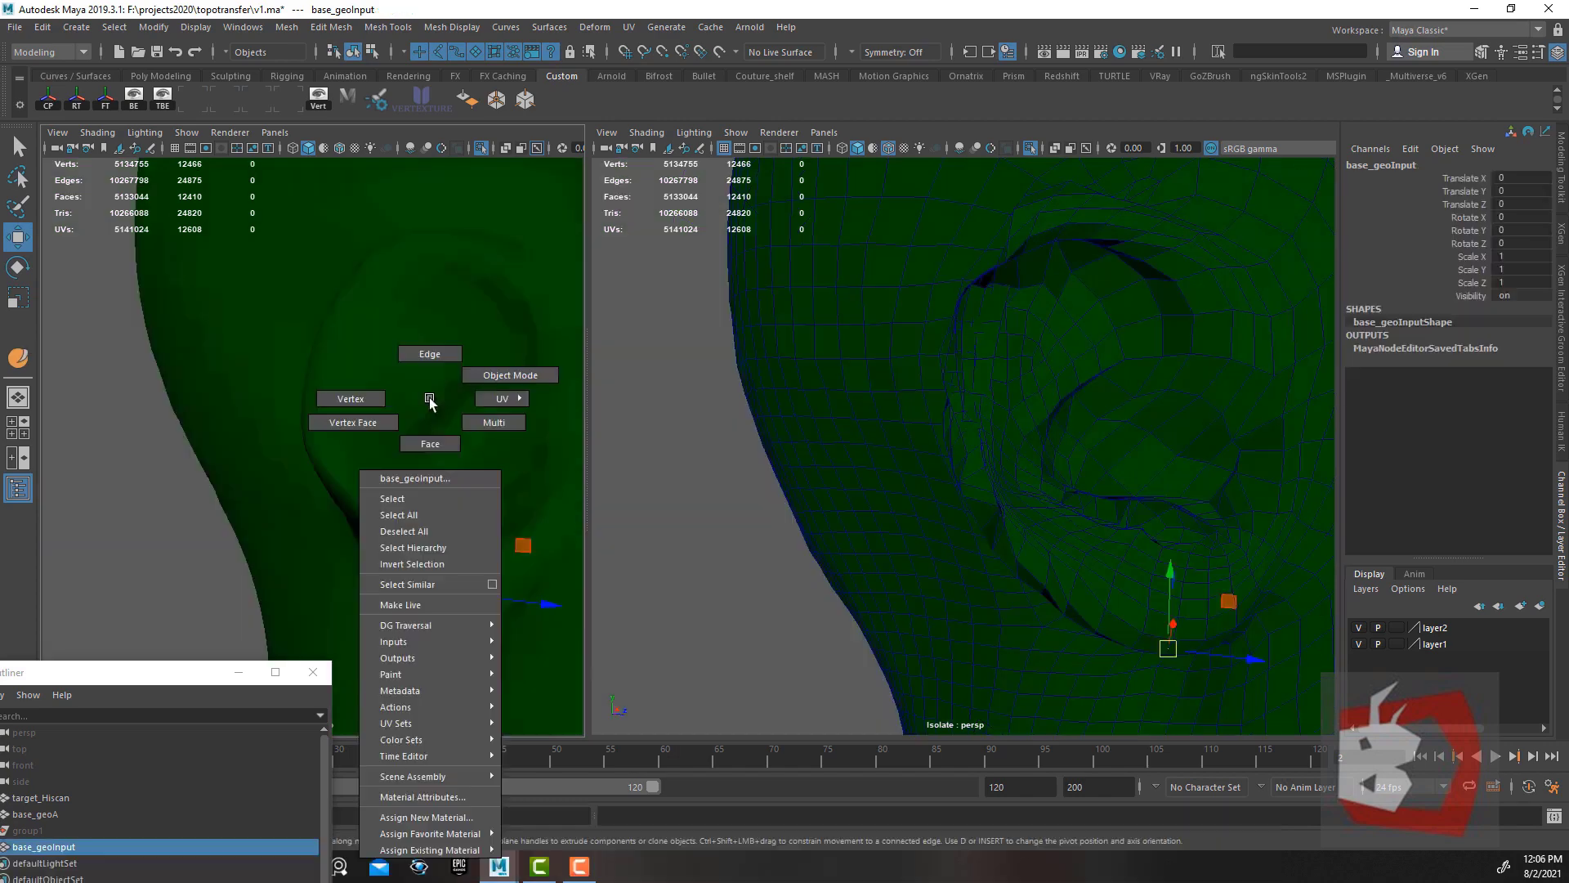
{"action": "right_click_drag", "start_coordinate": [424, 398], "coordinate": [378, 398], "text": "alt"}
{"action": "left_click_drag", "start_coordinate": [377, 398], "coordinate": [327, 400], "text": "alt"}
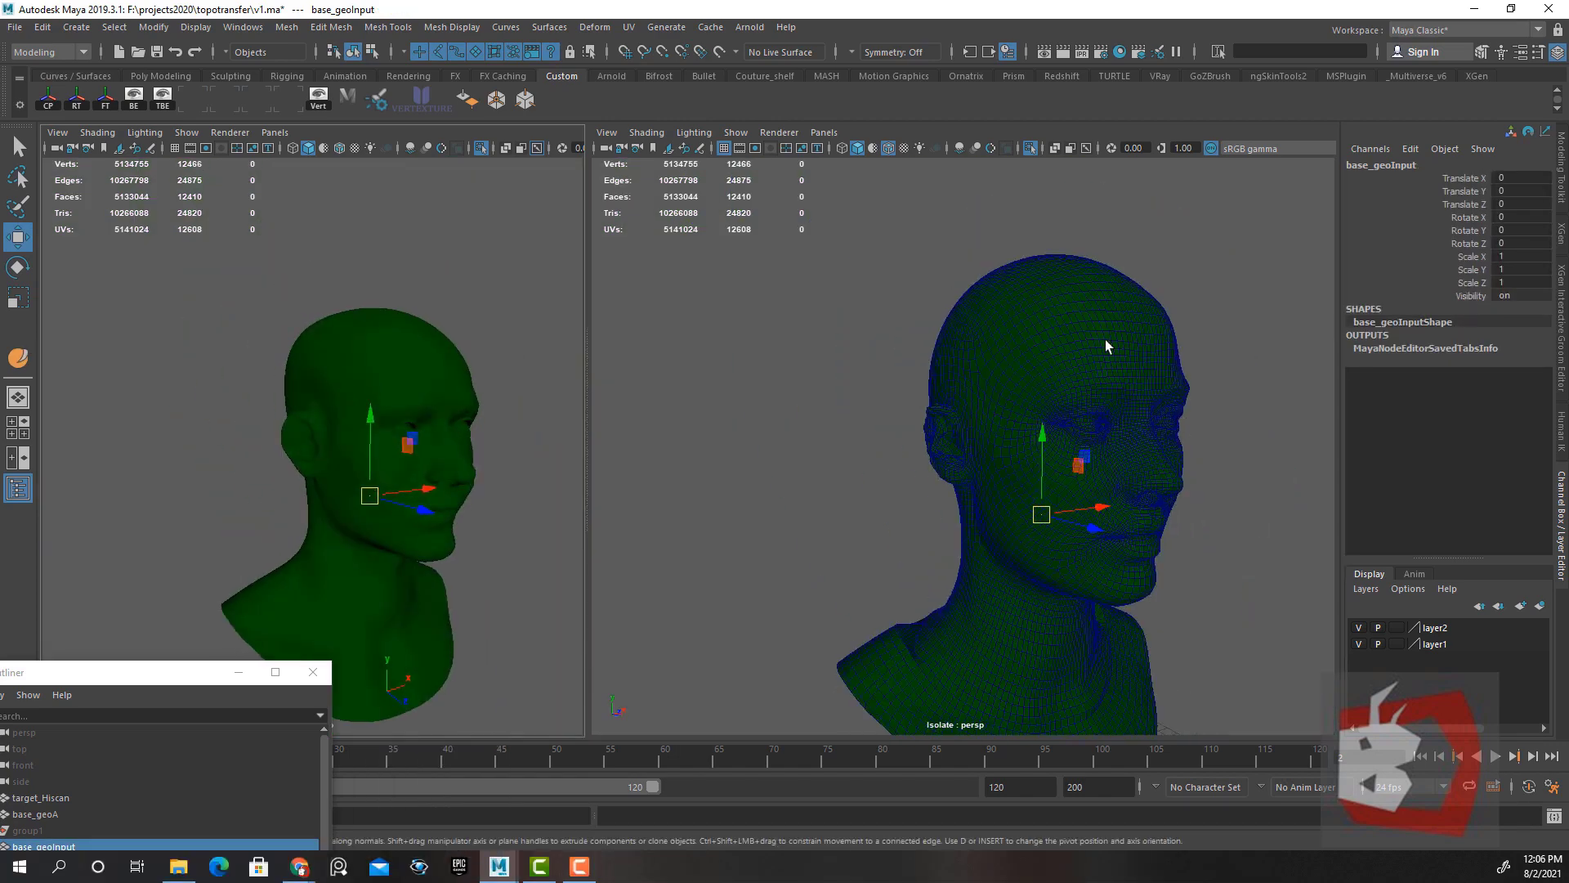
{"action": "key", "text": "q"}
{"action": "left_click", "coordinate": [1107, 342]}
{"action": "scroll", "coordinate": [1075, 389], "scroll_direction": "up", "scroll_amount": 3}
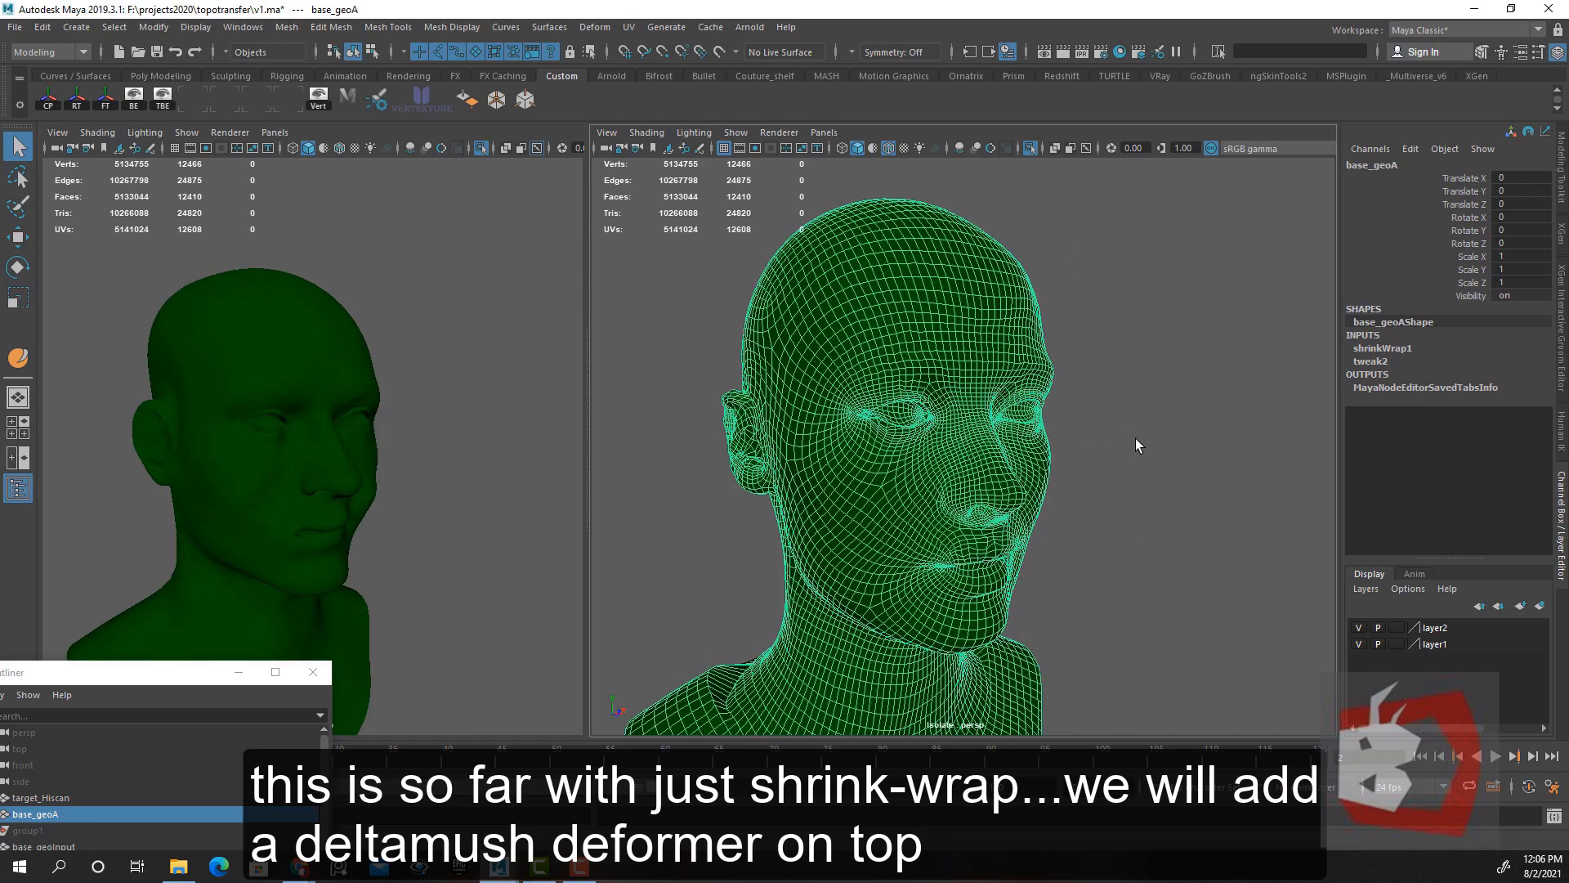
Examine the shrink-wrapped base_geoA head from several angles, with and without its selection highlight
{"action": "left_click_drag", "start_coordinate": [1138, 439], "coordinate": [1111, 456], "text": "alt"}
{"action": "right_click_drag", "start_coordinate": [1111, 456], "coordinate": [1164, 482], "text": "alt"}
{"action": "left_click", "coordinate": [1152, 482]}
{"action": "left_click_drag", "start_coordinate": [1012, 499], "coordinate": [1124, 520], "text": "alt"}
{"action": "left_click", "coordinate": [1059, 489]}
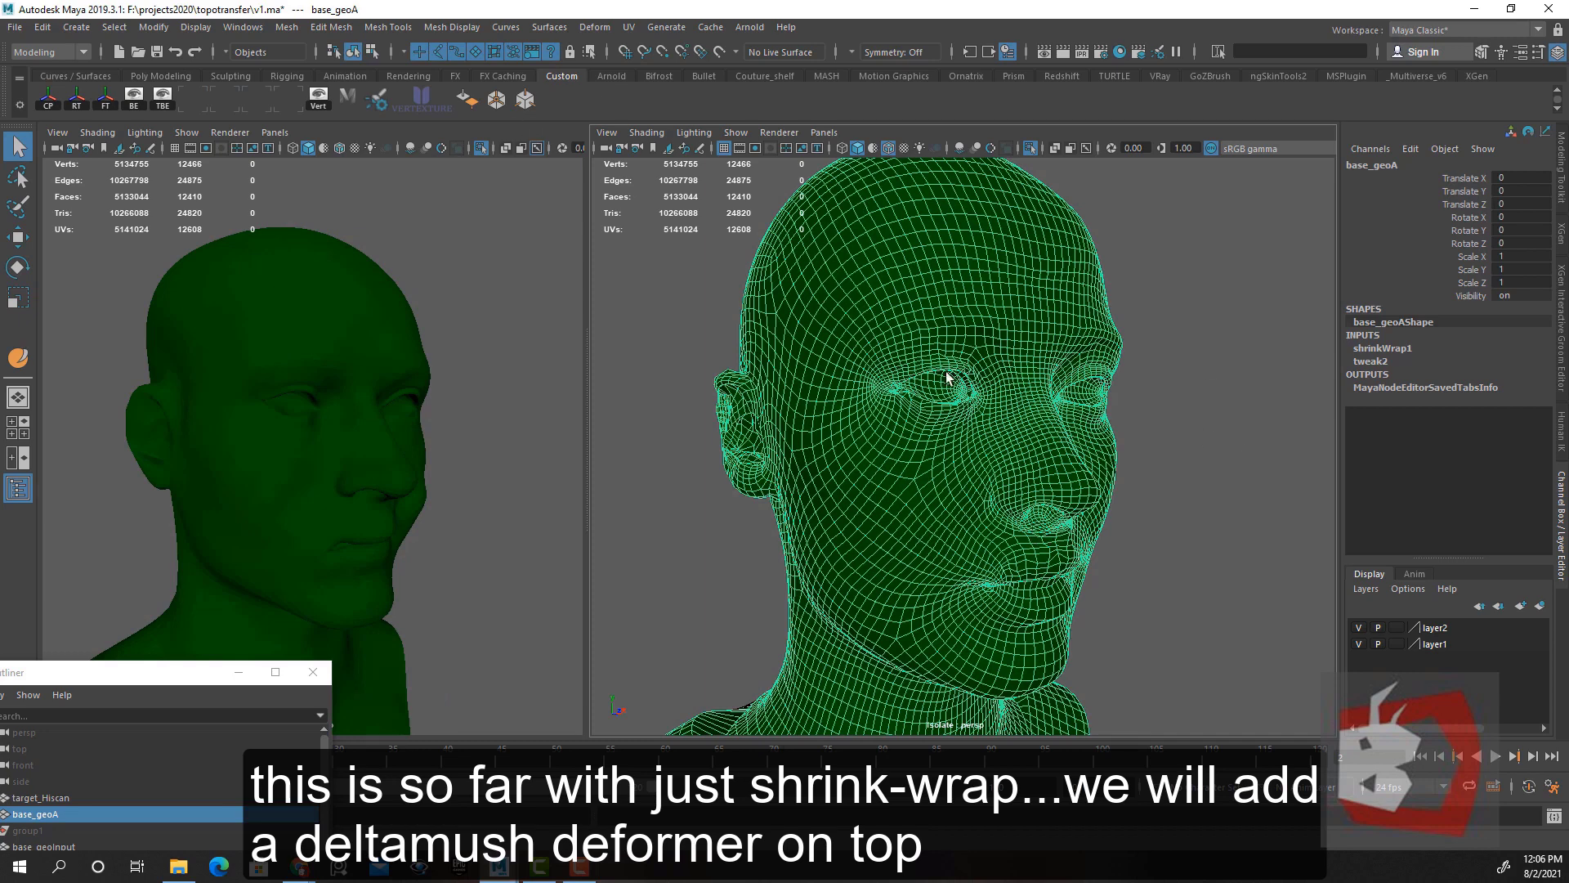
{"action": "left_click_drag", "start_coordinate": [1057, 471], "coordinate": [1016, 351], "text": "alt"}
{"action": "left_click", "coordinate": [1152, 409]}
Select base_geoA and set its shrinkWrap1 Envelope to 0
{"action": "left_click", "coordinate": [1016, 350]}
{"action": "left_click", "coordinate": [1389, 348]}
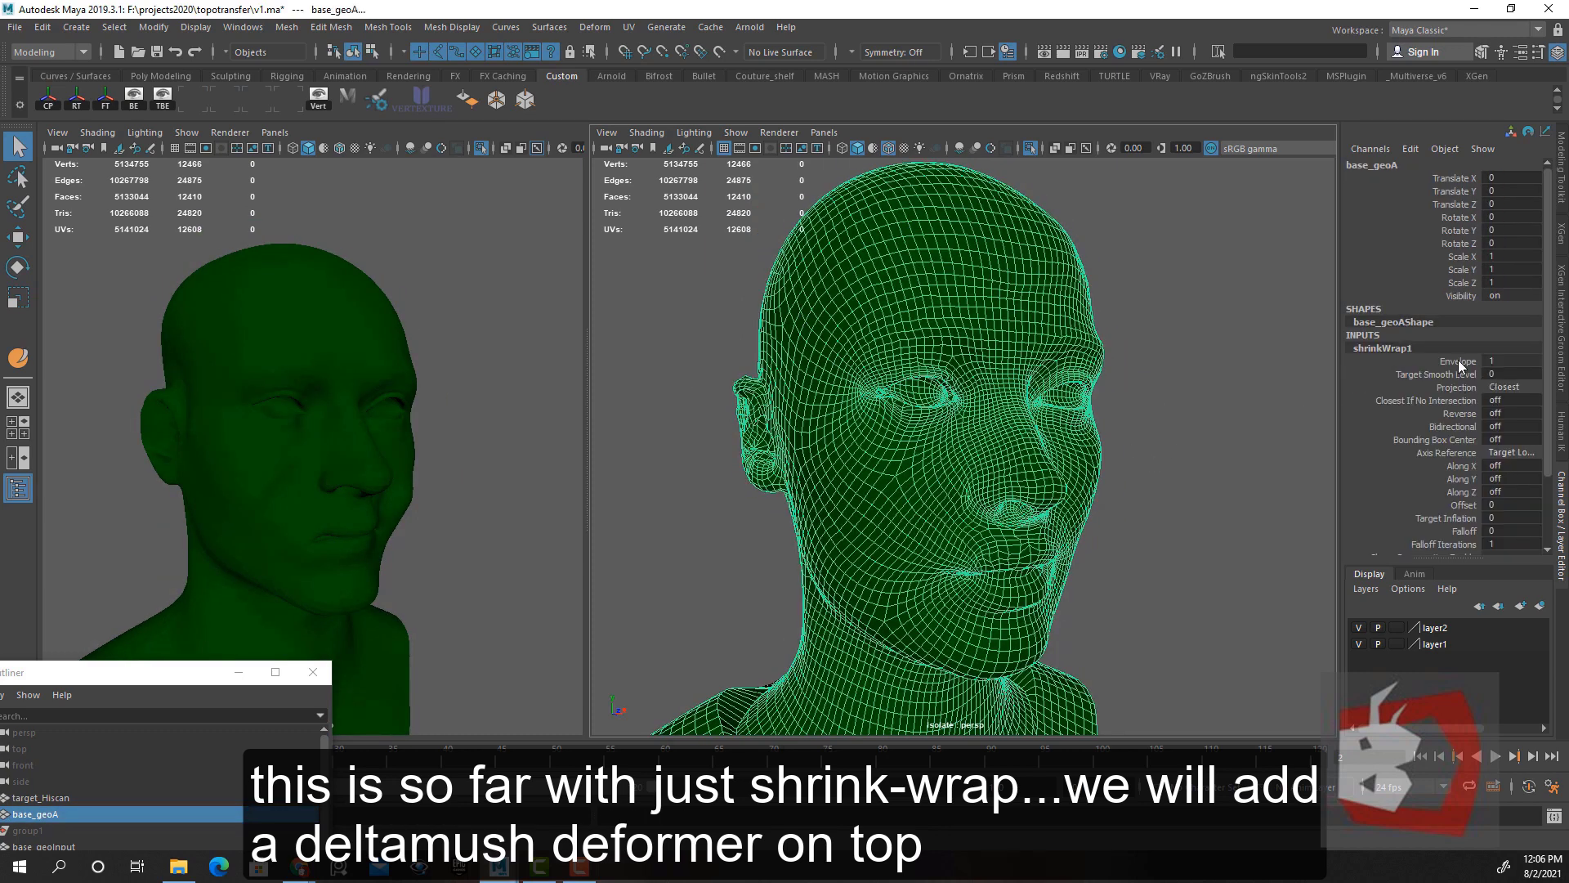
{"action": "left_click", "coordinate": [1460, 365]}
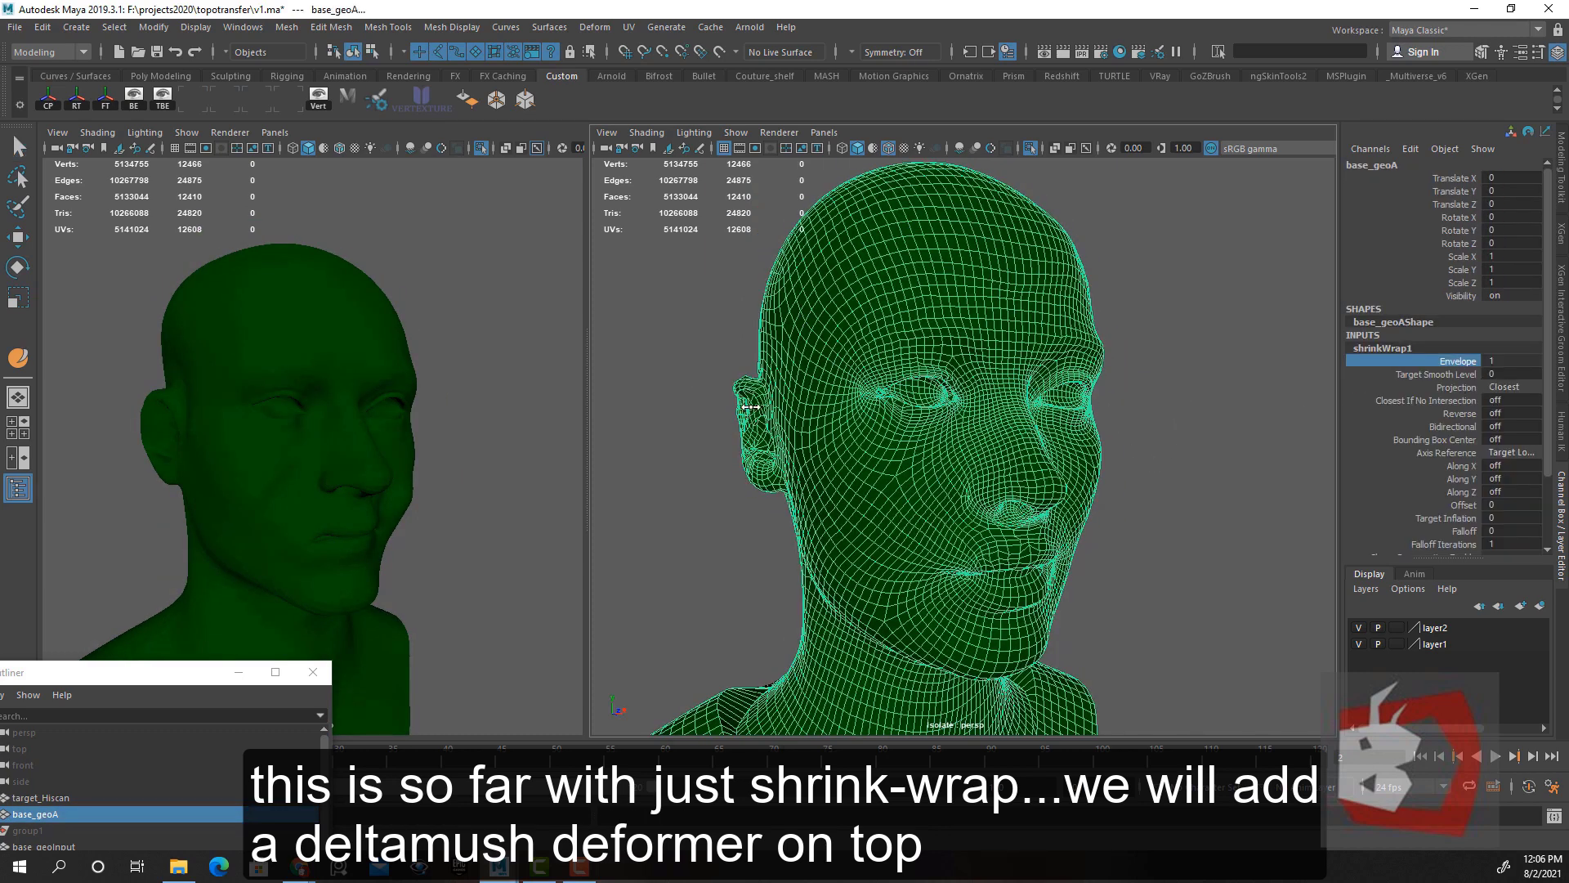
{"action": "middle_click_drag", "start_coordinate": [750, 406], "coordinate": [697, 406]}
Apply a Delta Mush deformer to the undeformed base_geoA head
{"action": "left_click_drag", "start_coordinate": [842, 433], "coordinate": [1113, 492], "text": "alt"}
{"action": "key", "text": "q"}
{"action": "left_click", "coordinate": [1164, 458]}
{"action": "left_click", "coordinate": [998, 483]}
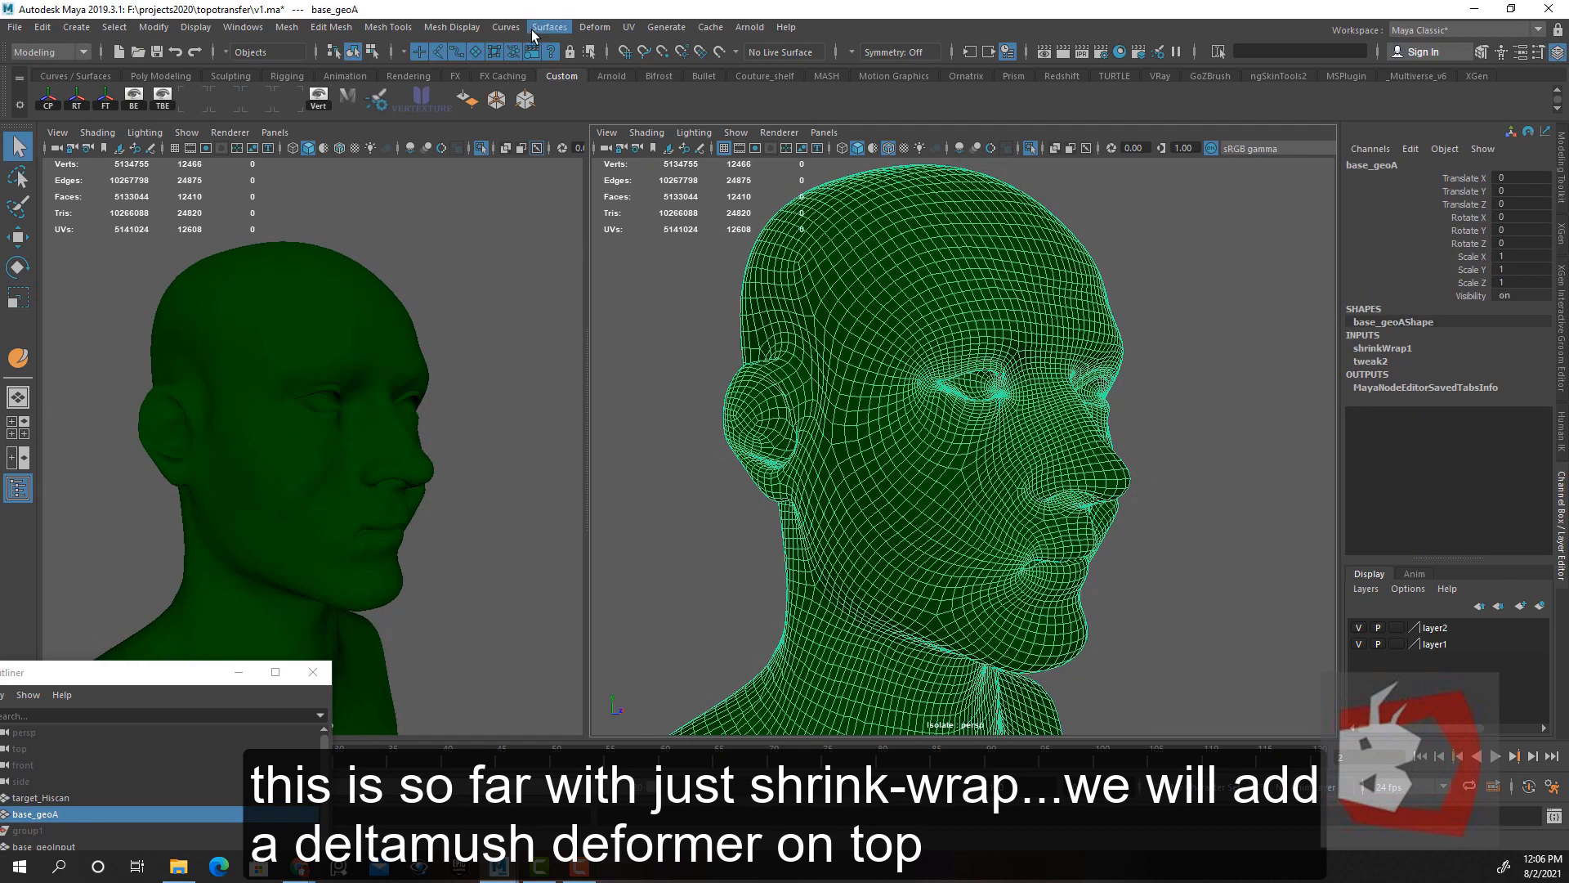
{"action": "left_click", "coordinate": [603, 28]}
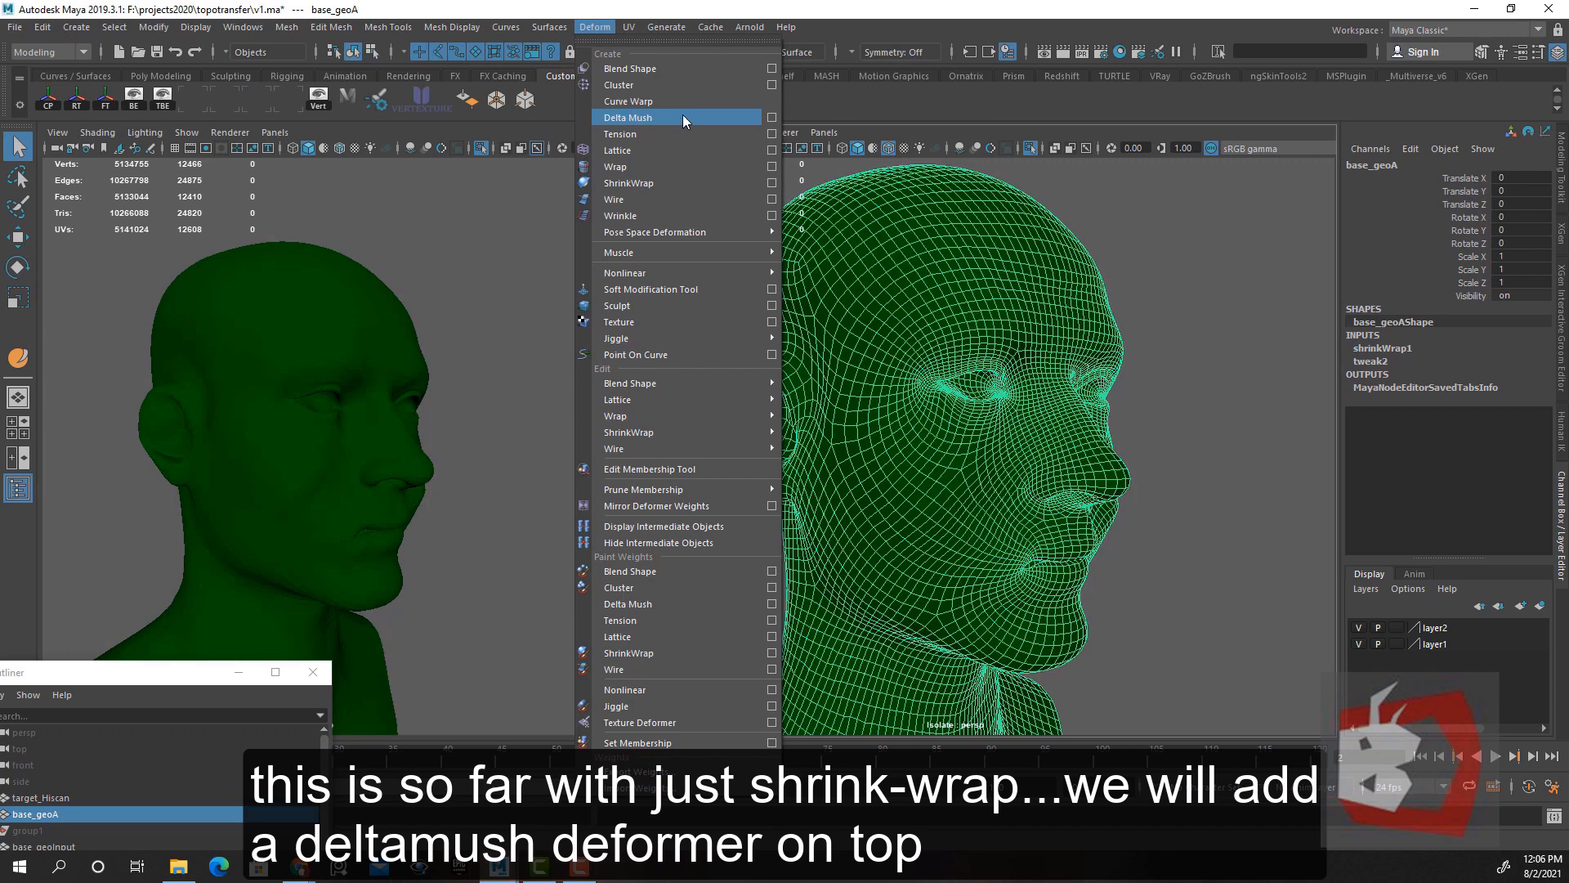
{"action": "left_click", "coordinate": [683, 119]}
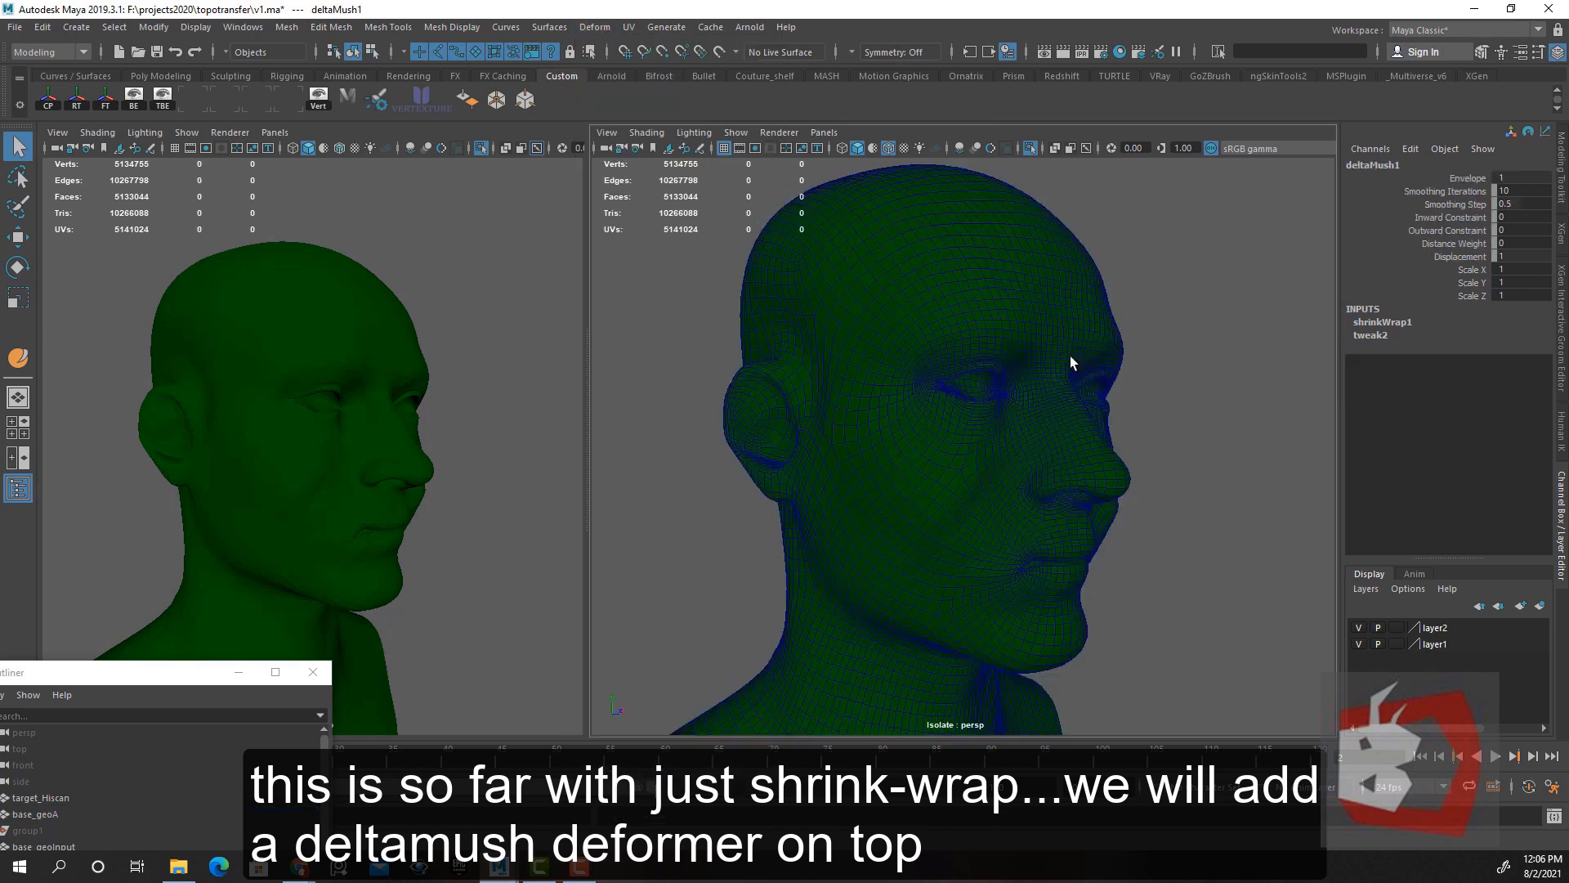
Select base_geoA, look over its two deformers and set the shrinkWrap1 Envelope back to 1
{"action": "left_click", "coordinate": [1045, 400]}
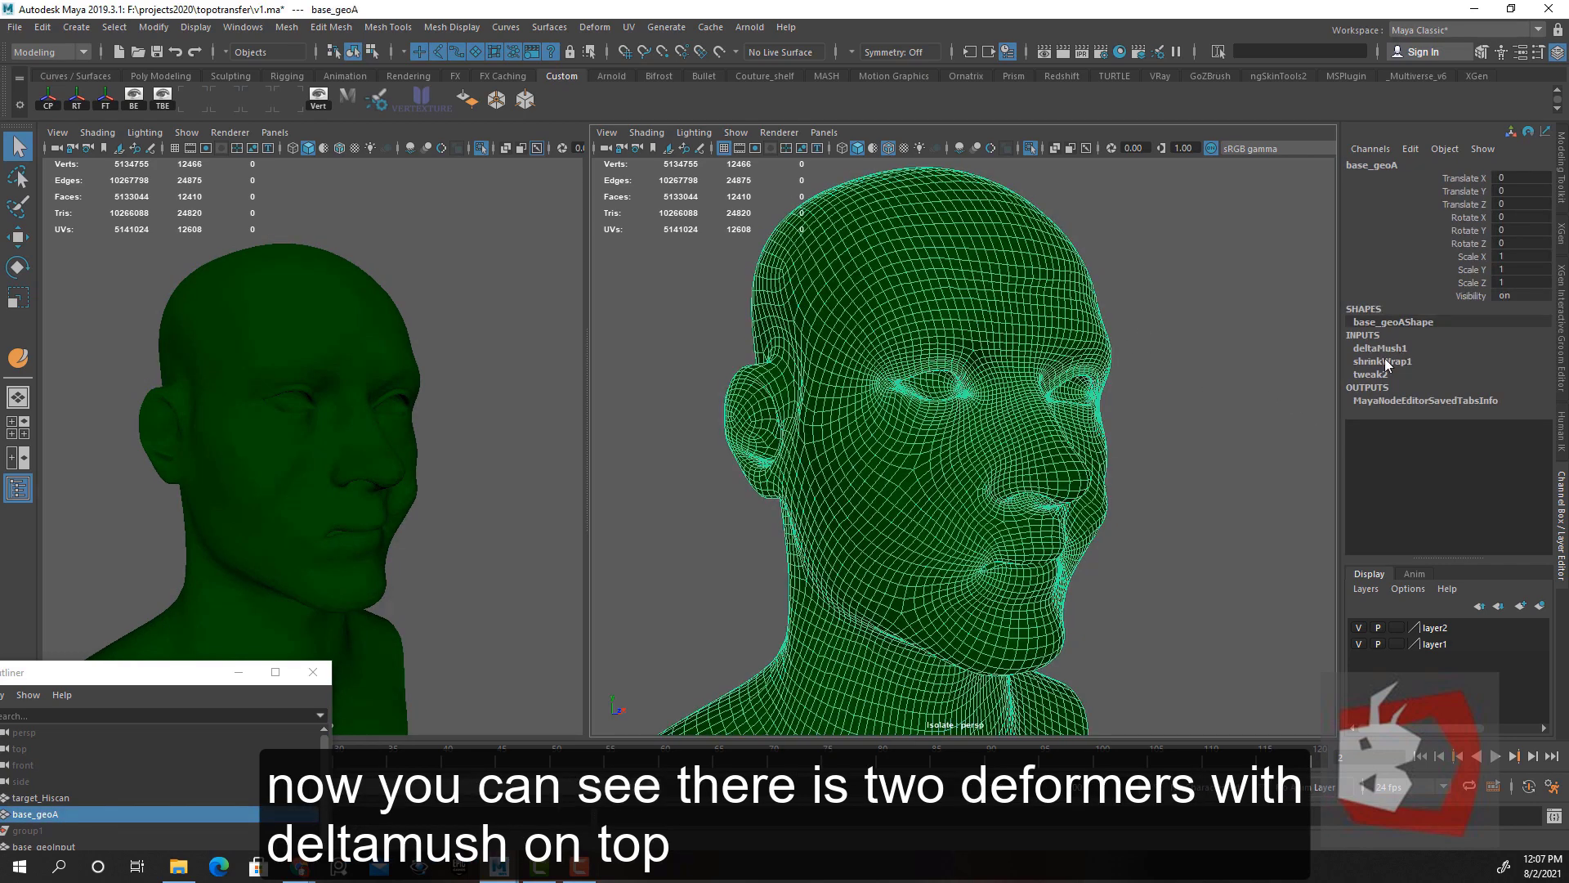
{"action": "left_click", "coordinate": [1379, 362]}
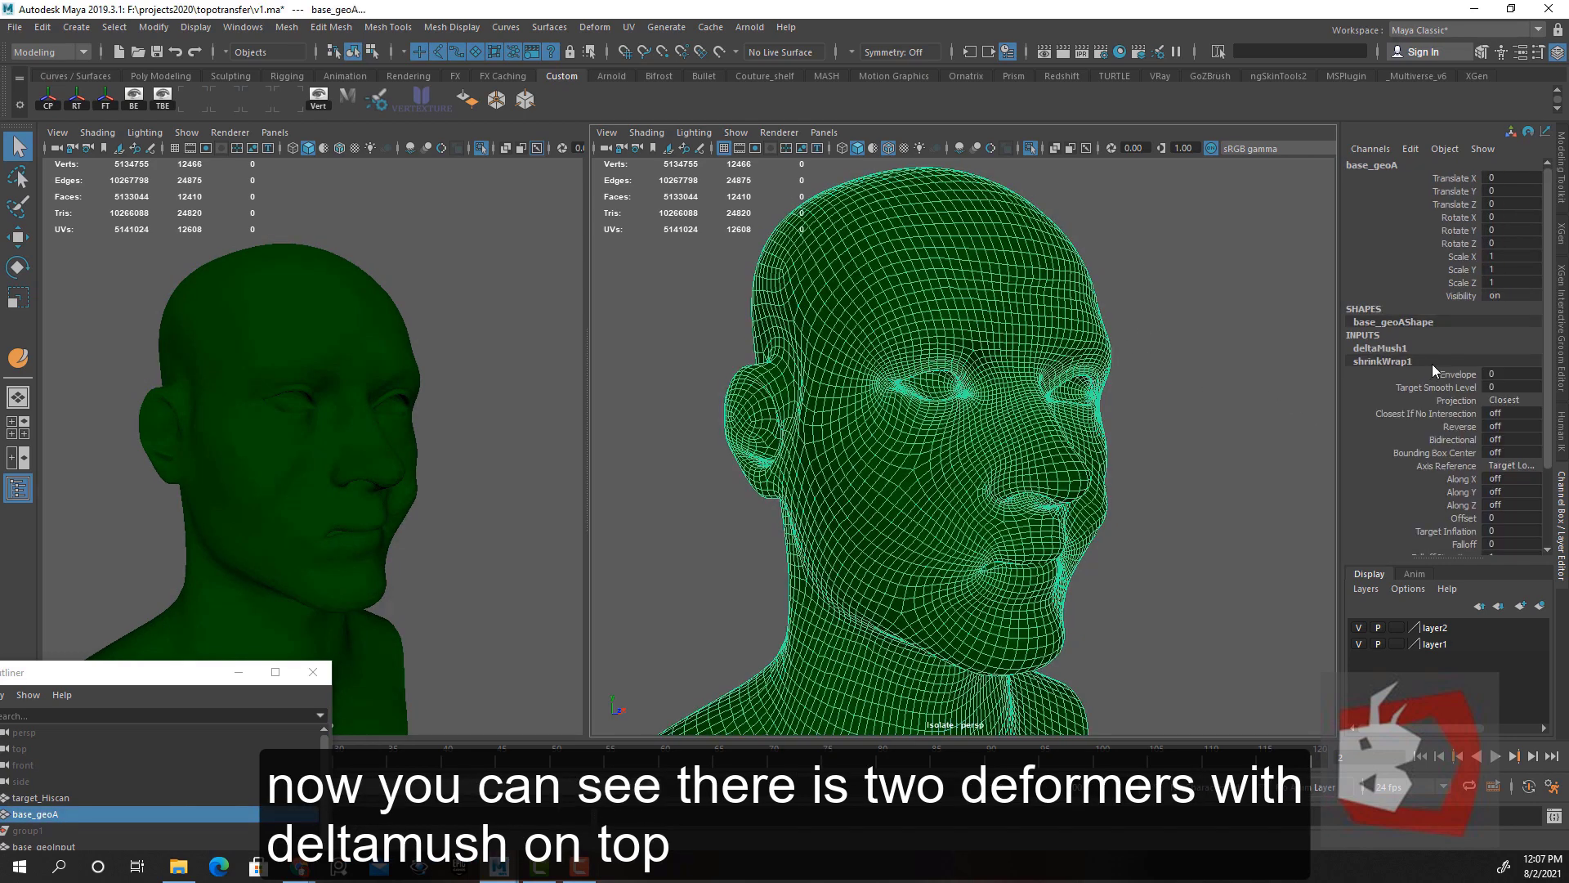
{"action": "left_click", "coordinate": [1381, 348]}
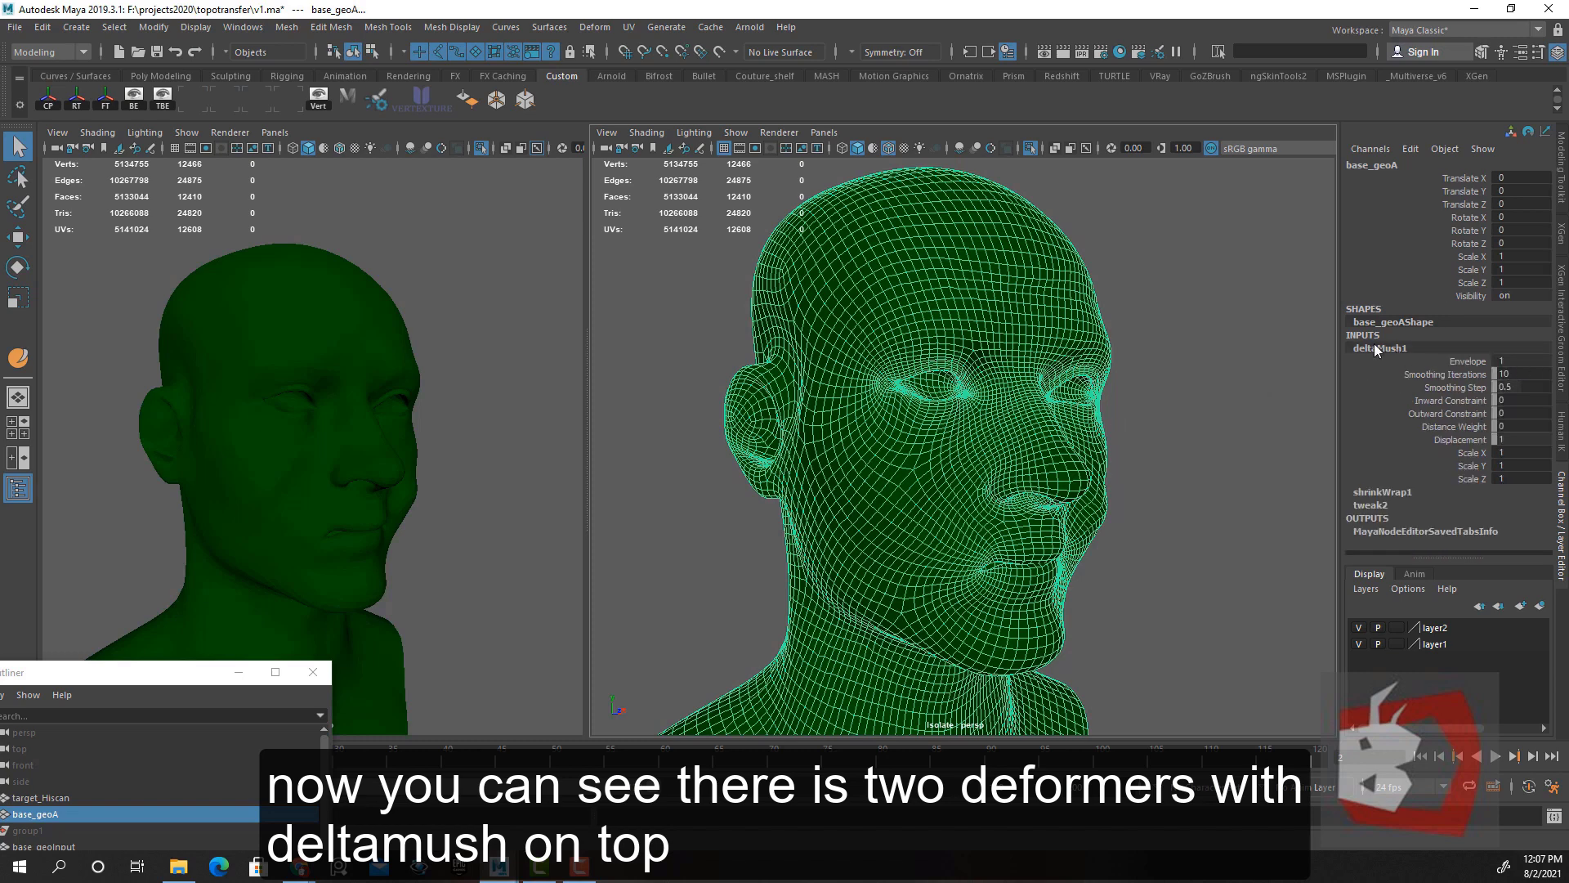
{"action": "left_click", "coordinate": [1380, 492]}
{"action": "left_click", "coordinate": [1459, 374]}
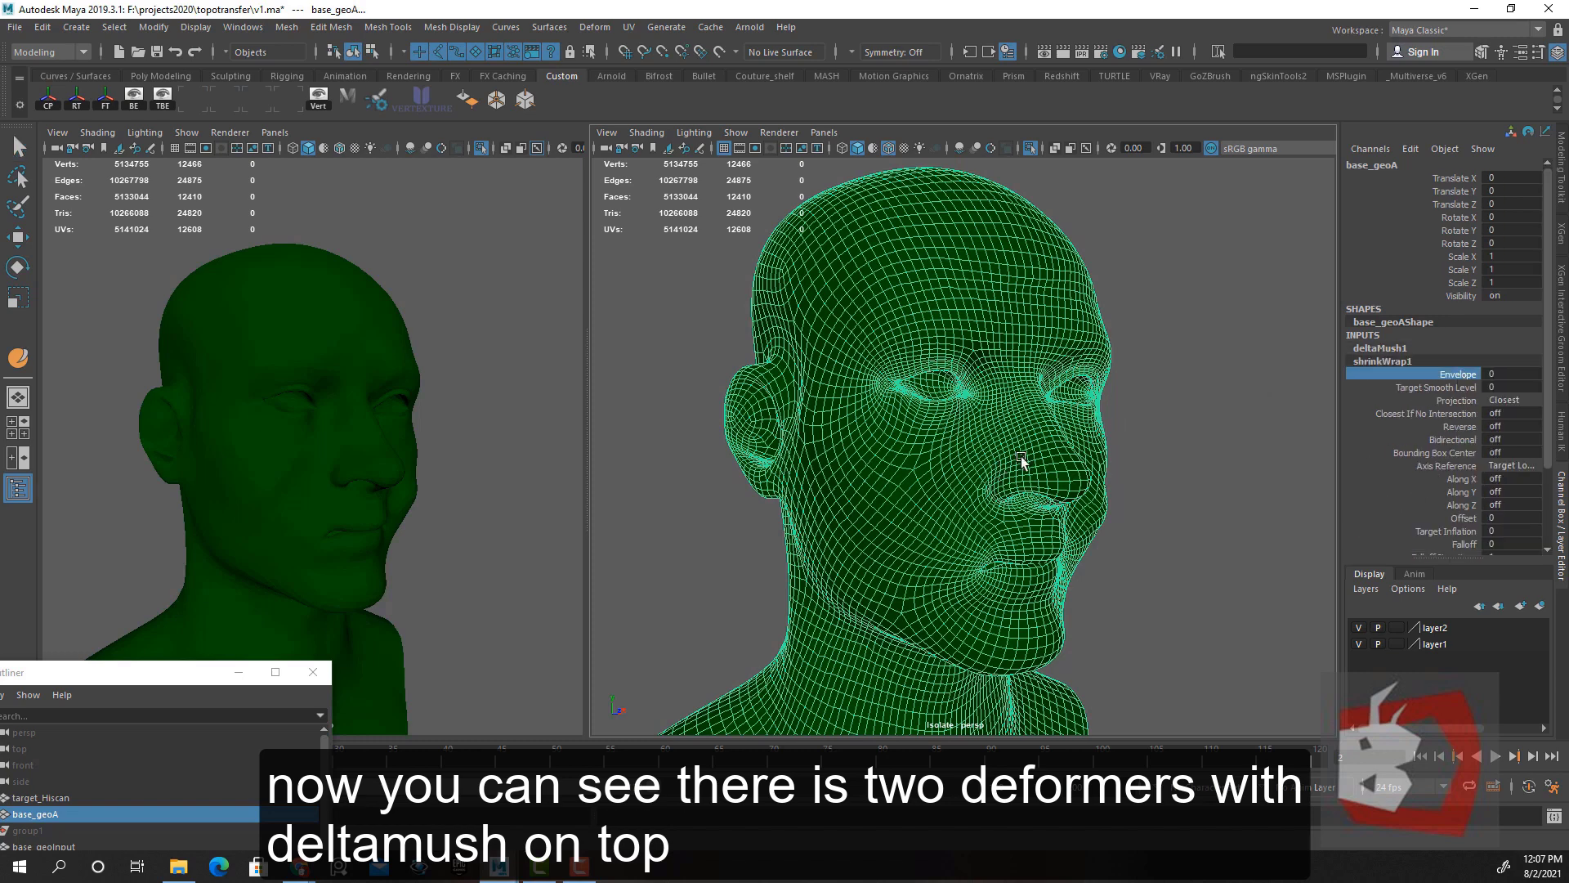
{"action": "middle_click_drag", "start_coordinate": [1023, 465], "coordinate": [1020, 473]}
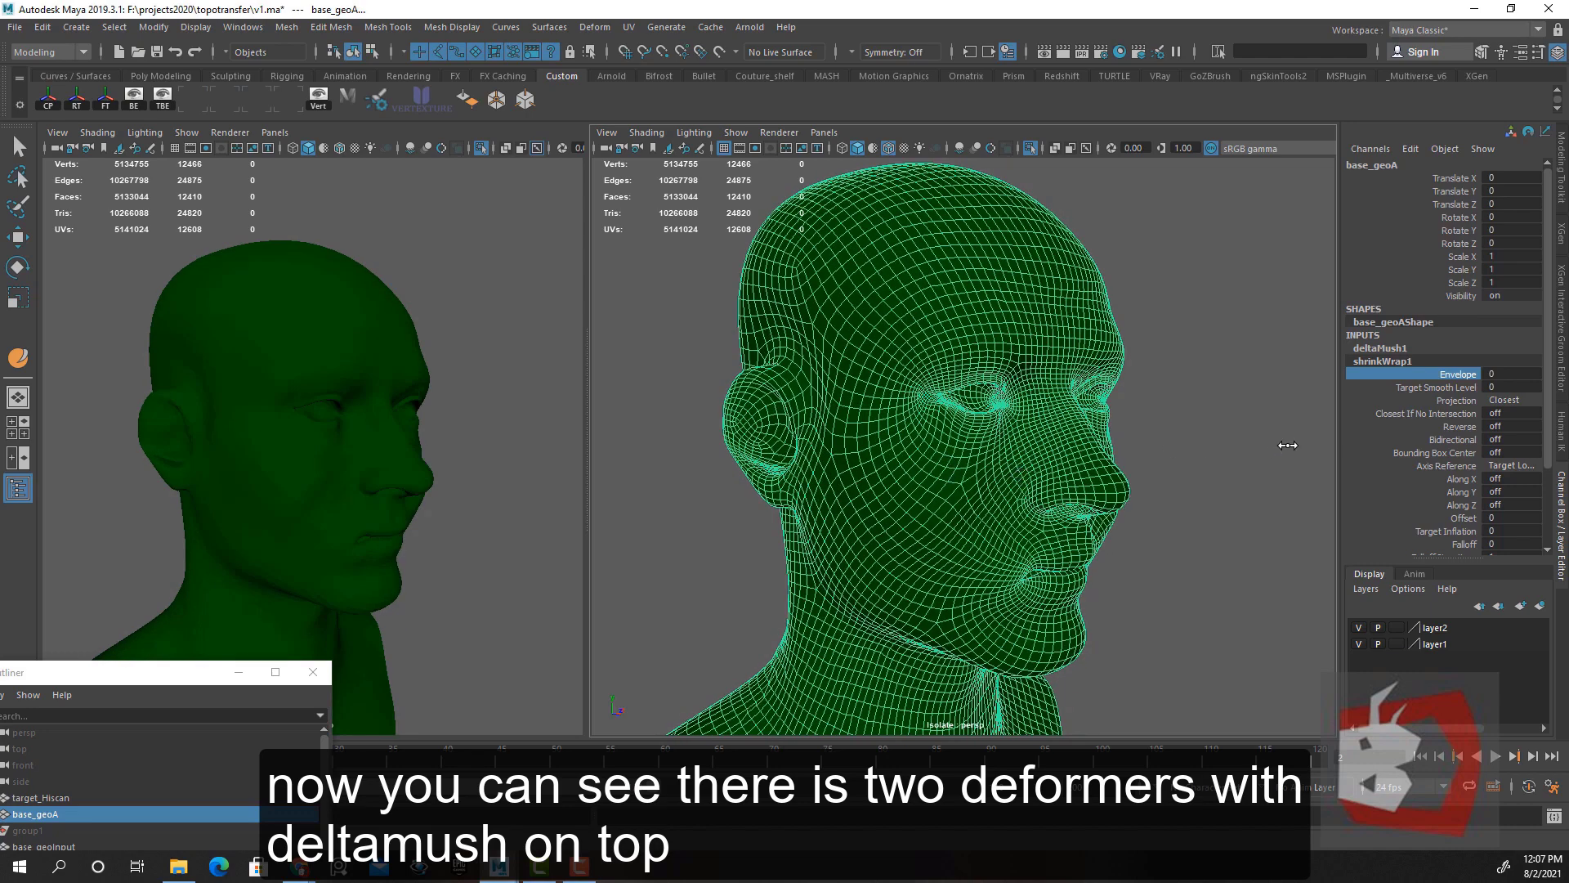
{"action": "middle_click_drag", "start_coordinate": [1287, 445], "coordinate": [1442, 428]}
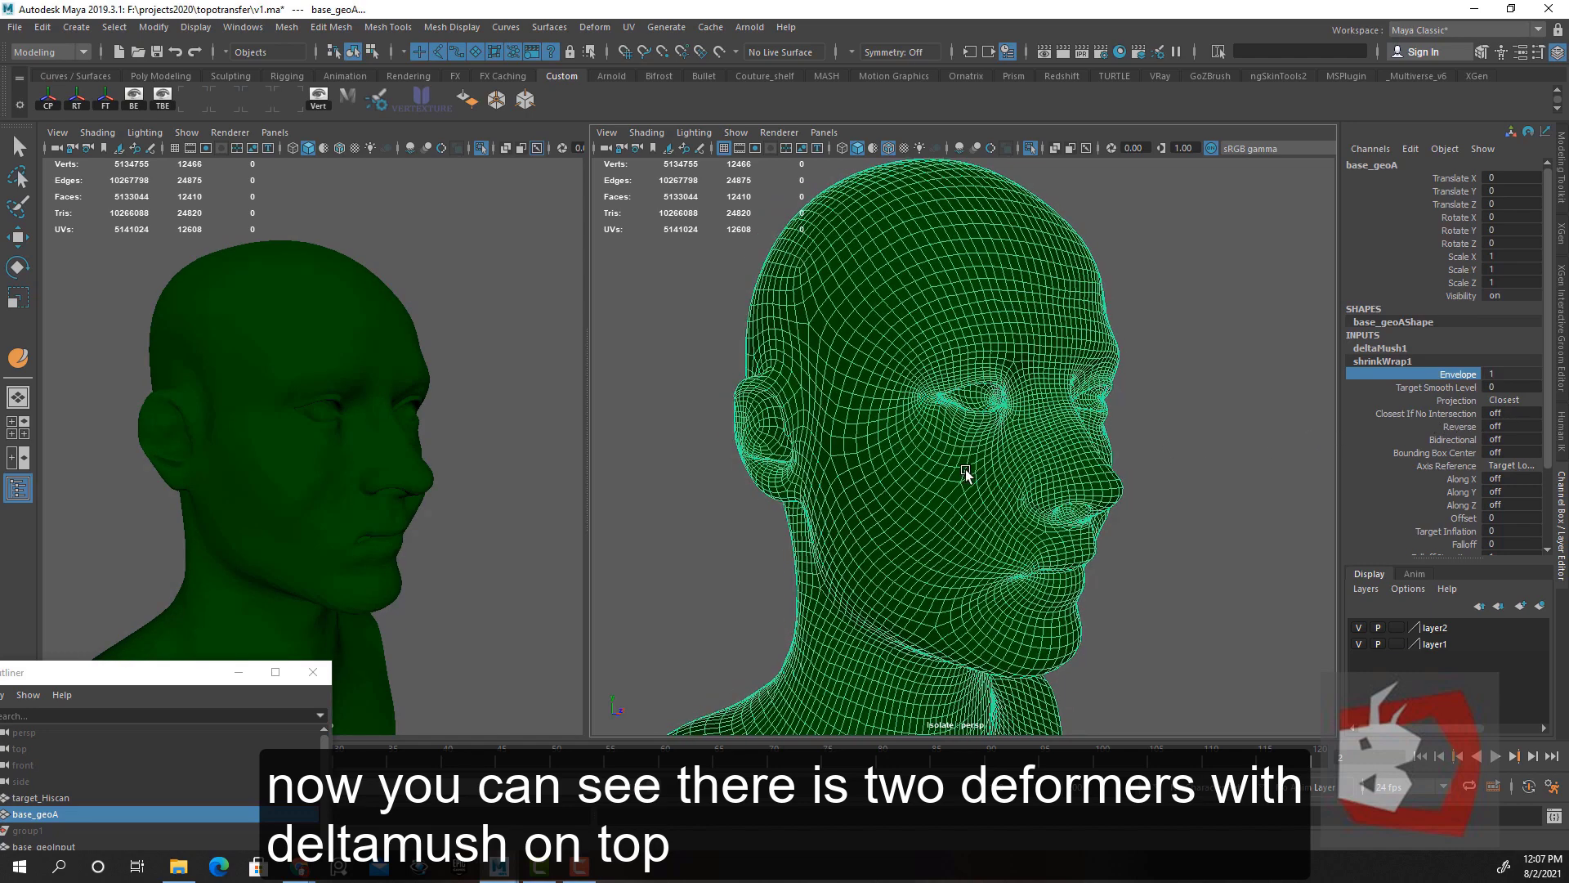
Reselect base_geoA and turn off Selection Highlighting in its viewport
{"action": "left_click_drag", "start_coordinate": [1011, 523], "coordinate": [1015, 473], "text": "alt"}
{"action": "left_click", "coordinate": [1199, 529]}
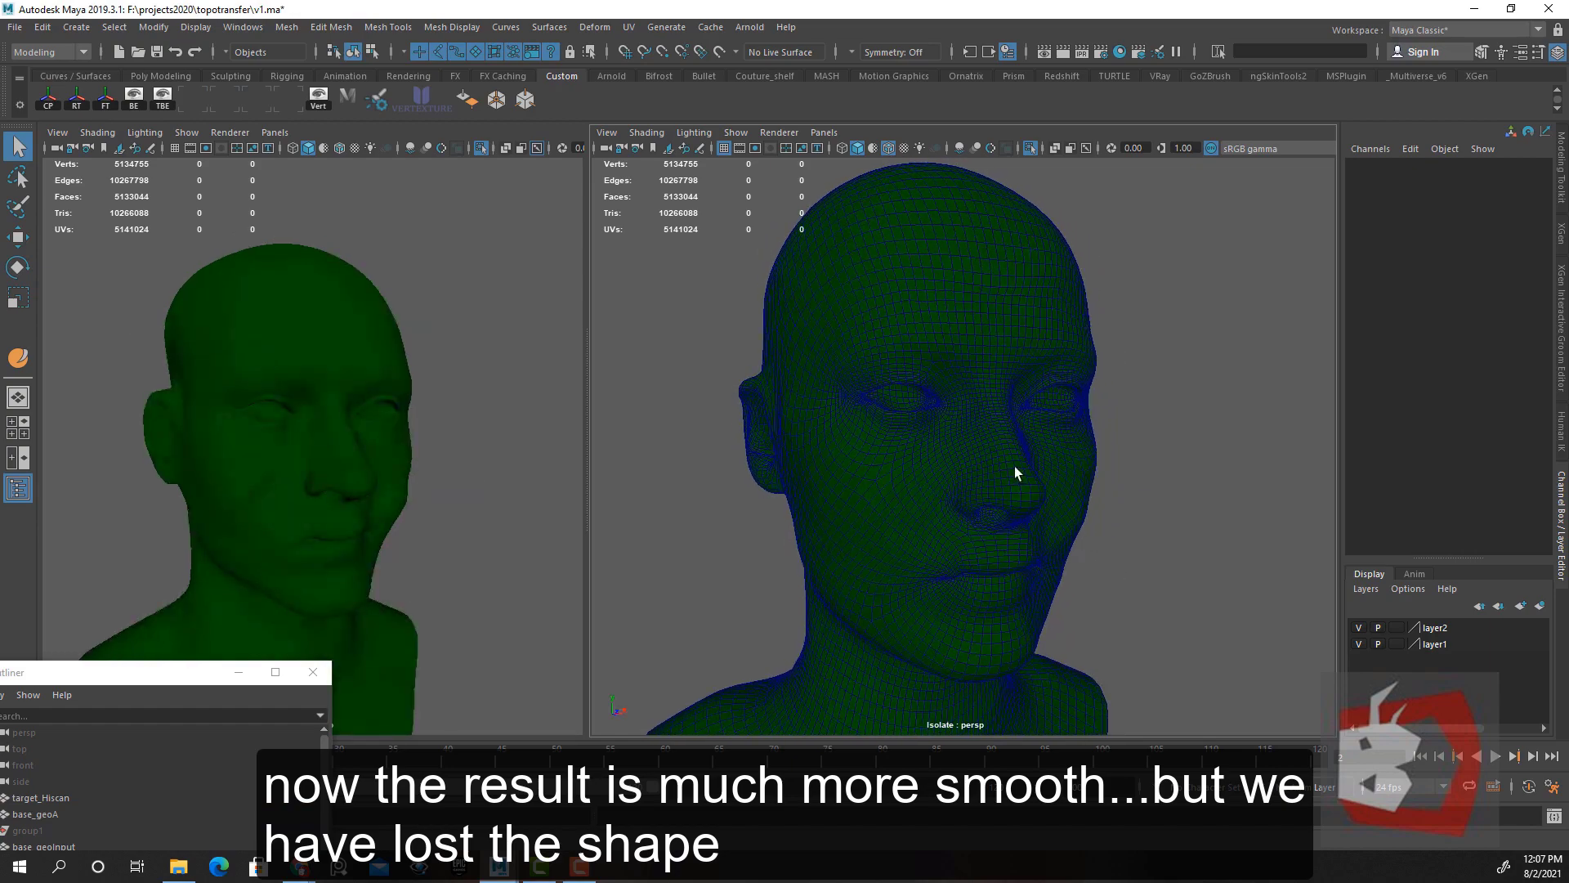
{"action": "left_click", "coordinate": [1017, 478]}
{"action": "left_click_drag", "start_coordinate": [1145, 564], "coordinate": [875, 482], "text": "alt"}
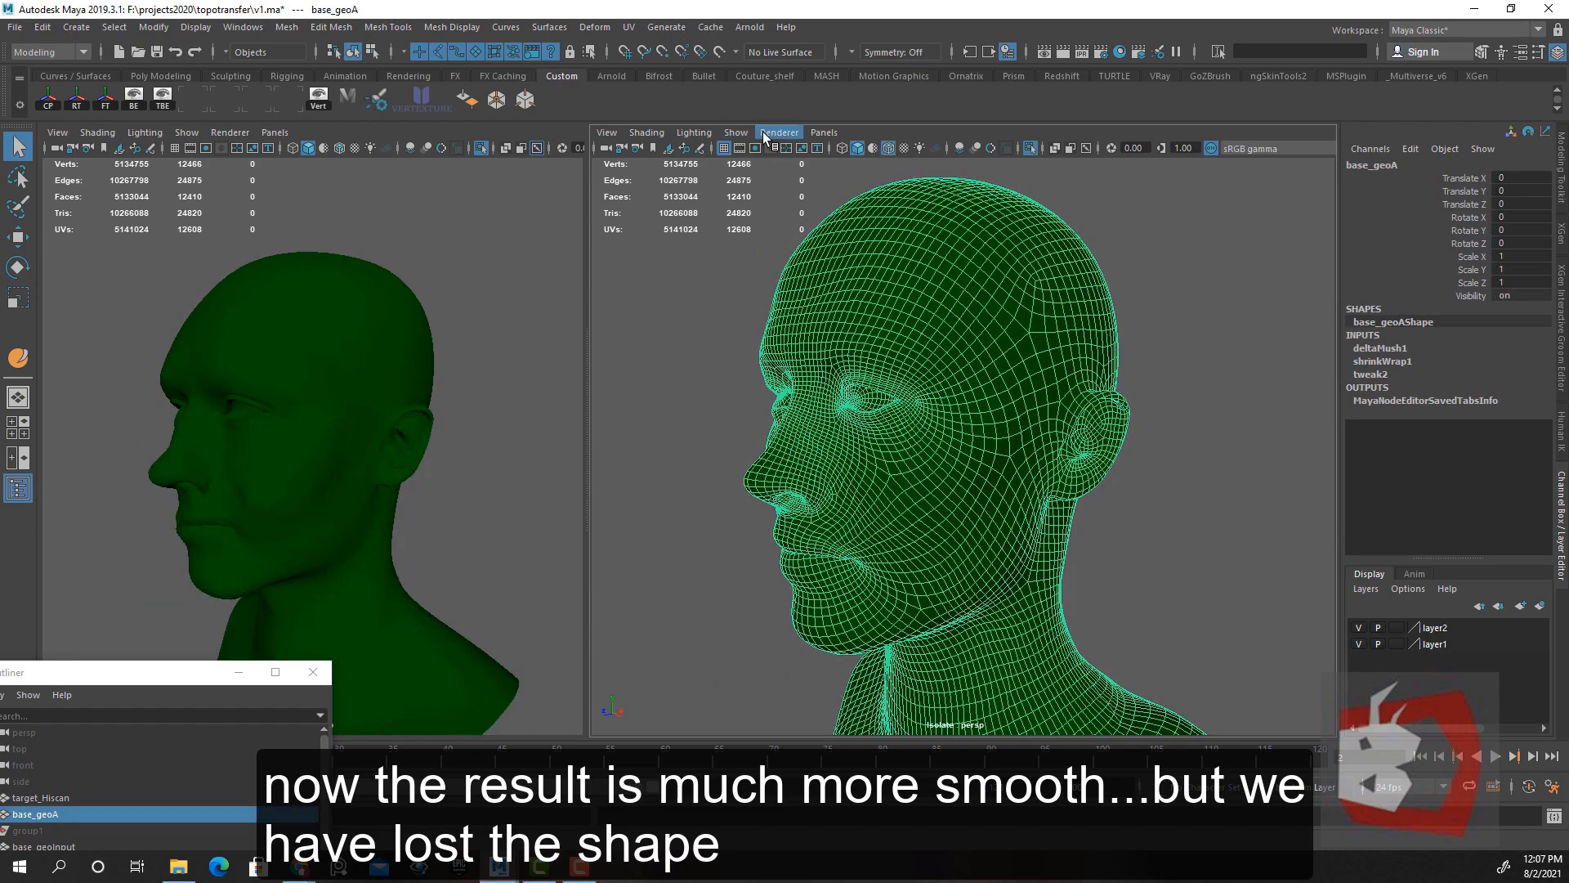
{"action": "left_click", "coordinate": [738, 133]}
{"action": "left_click", "coordinate": [784, 843]}
Toggle the Delta Mush deformer's Envelope off and on to compare the head's shape with and without smoothing
{"action": "left_click_drag", "start_coordinate": [952, 541], "coordinate": [1161, 546], "text": "alt"}
{"action": "left_click_drag", "start_coordinate": [1050, 532], "coordinate": [1158, 553], "text": "alt"}
{"action": "left_click", "coordinate": [1394, 349]}
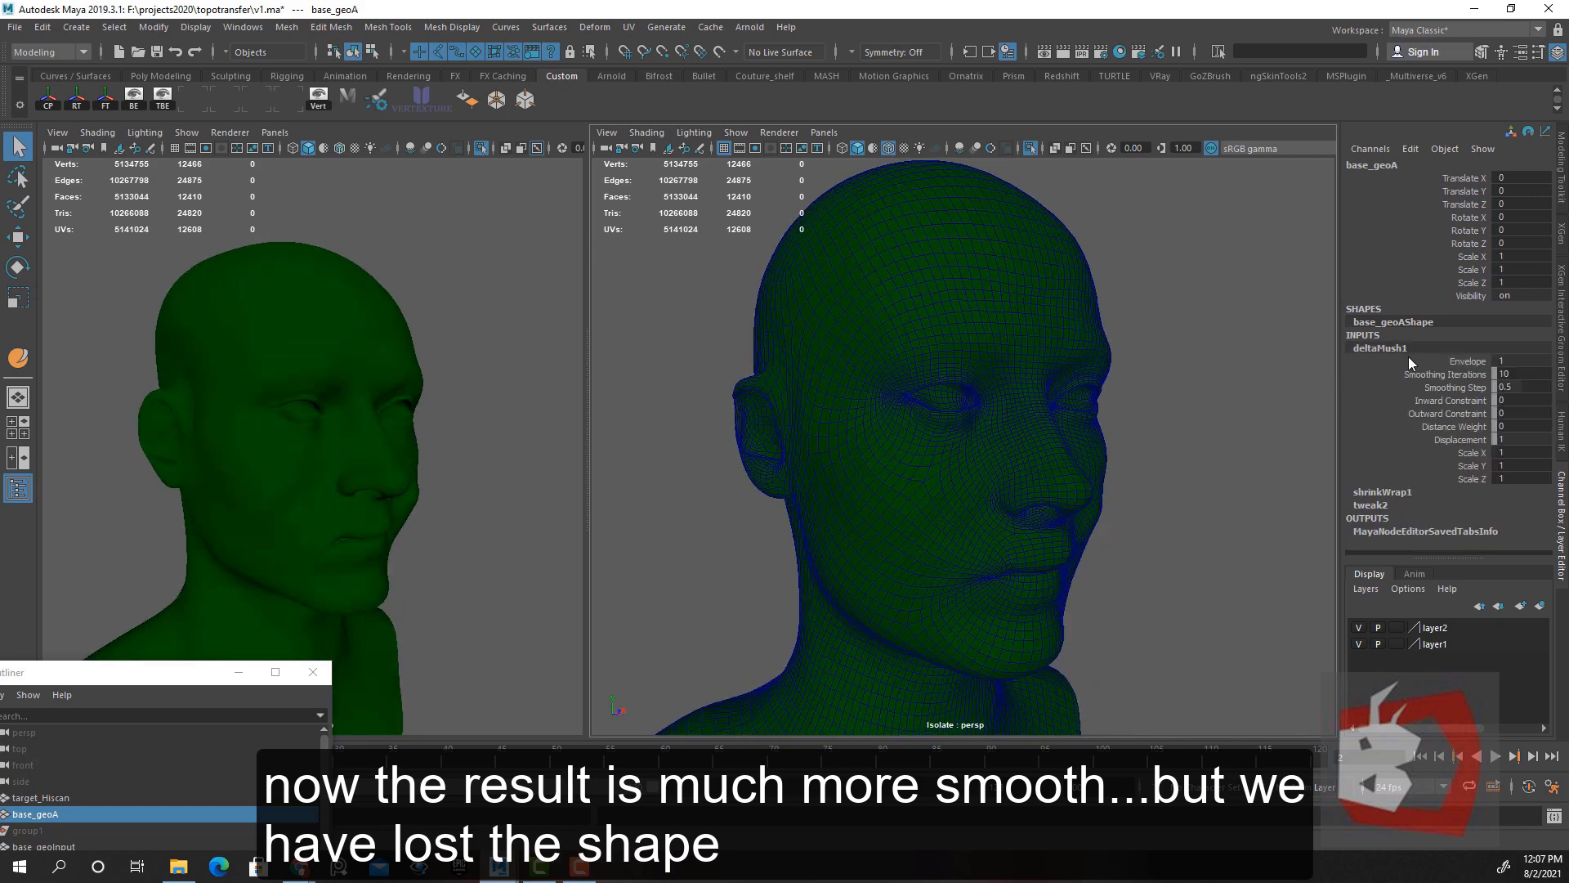
{"action": "double_click", "coordinate": [1509, 361]}
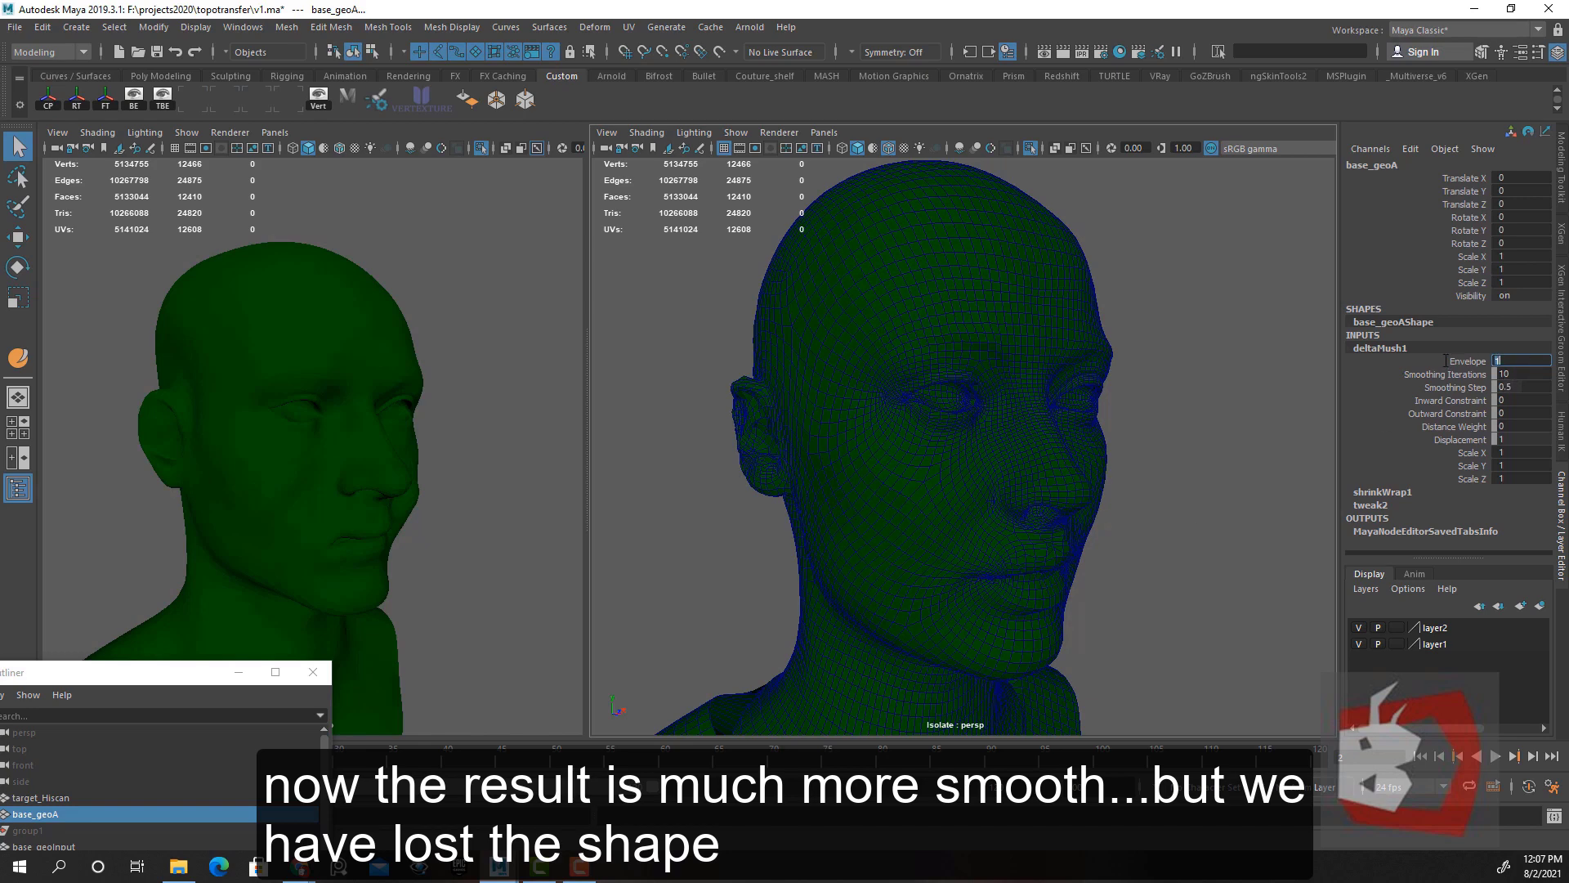
{"action": "left_click_drag", "start_coordinate": [1181, 440], "coordinate": [1137, 428], "text": "alt"}
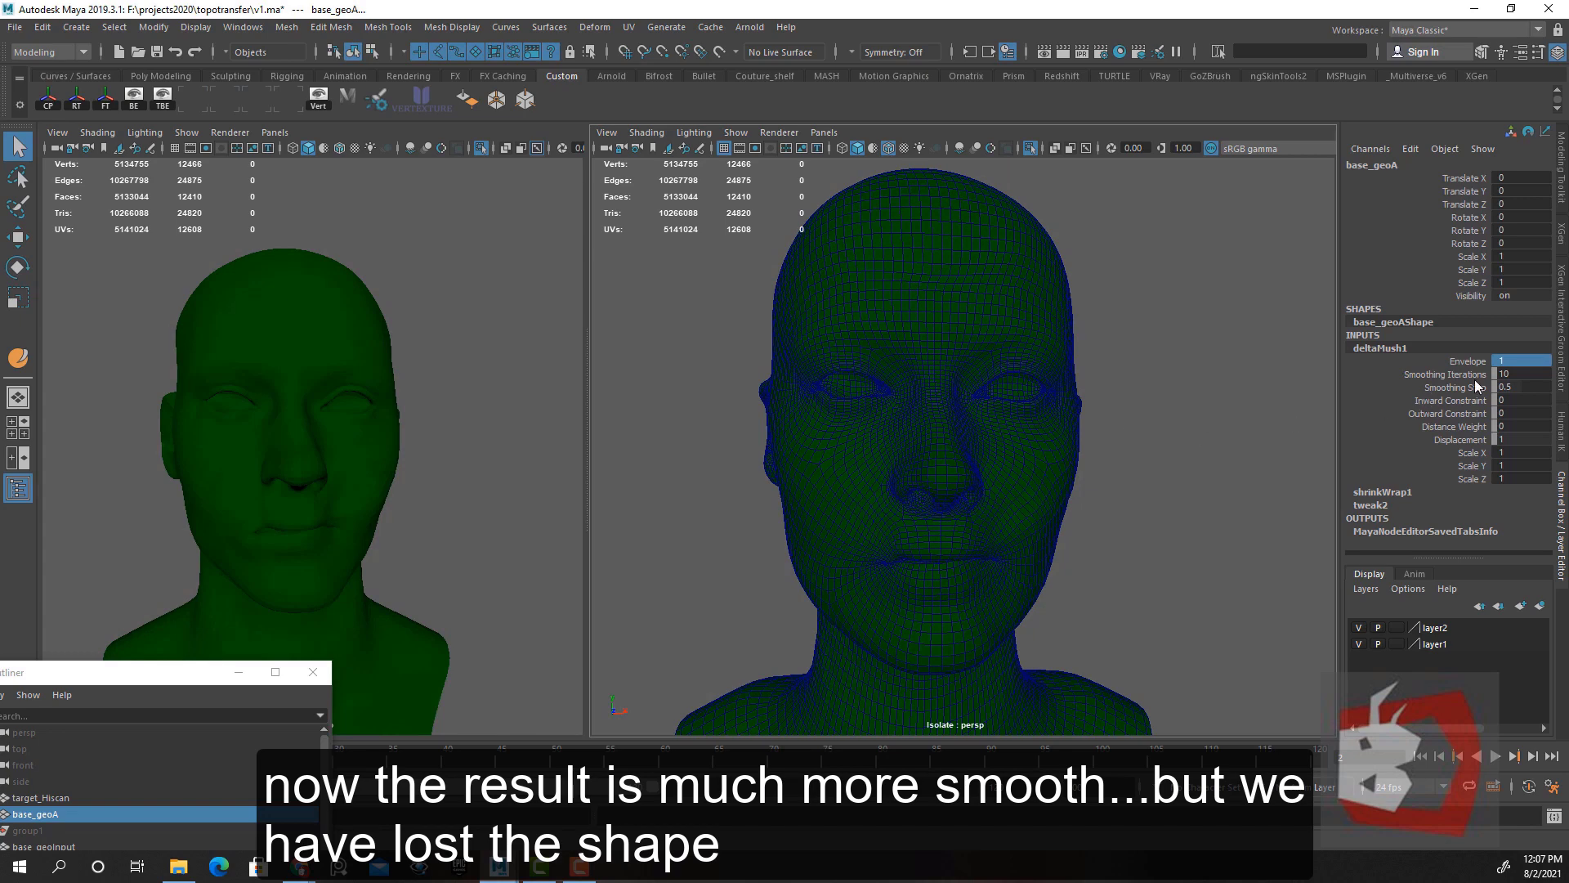
{"action": "double_click", "coordinate": [1525, 360]}
{"action": "left_click_drag", "start_coordinate": [1148, 525], "coordinate": [1029, 503], "text": "alt"}
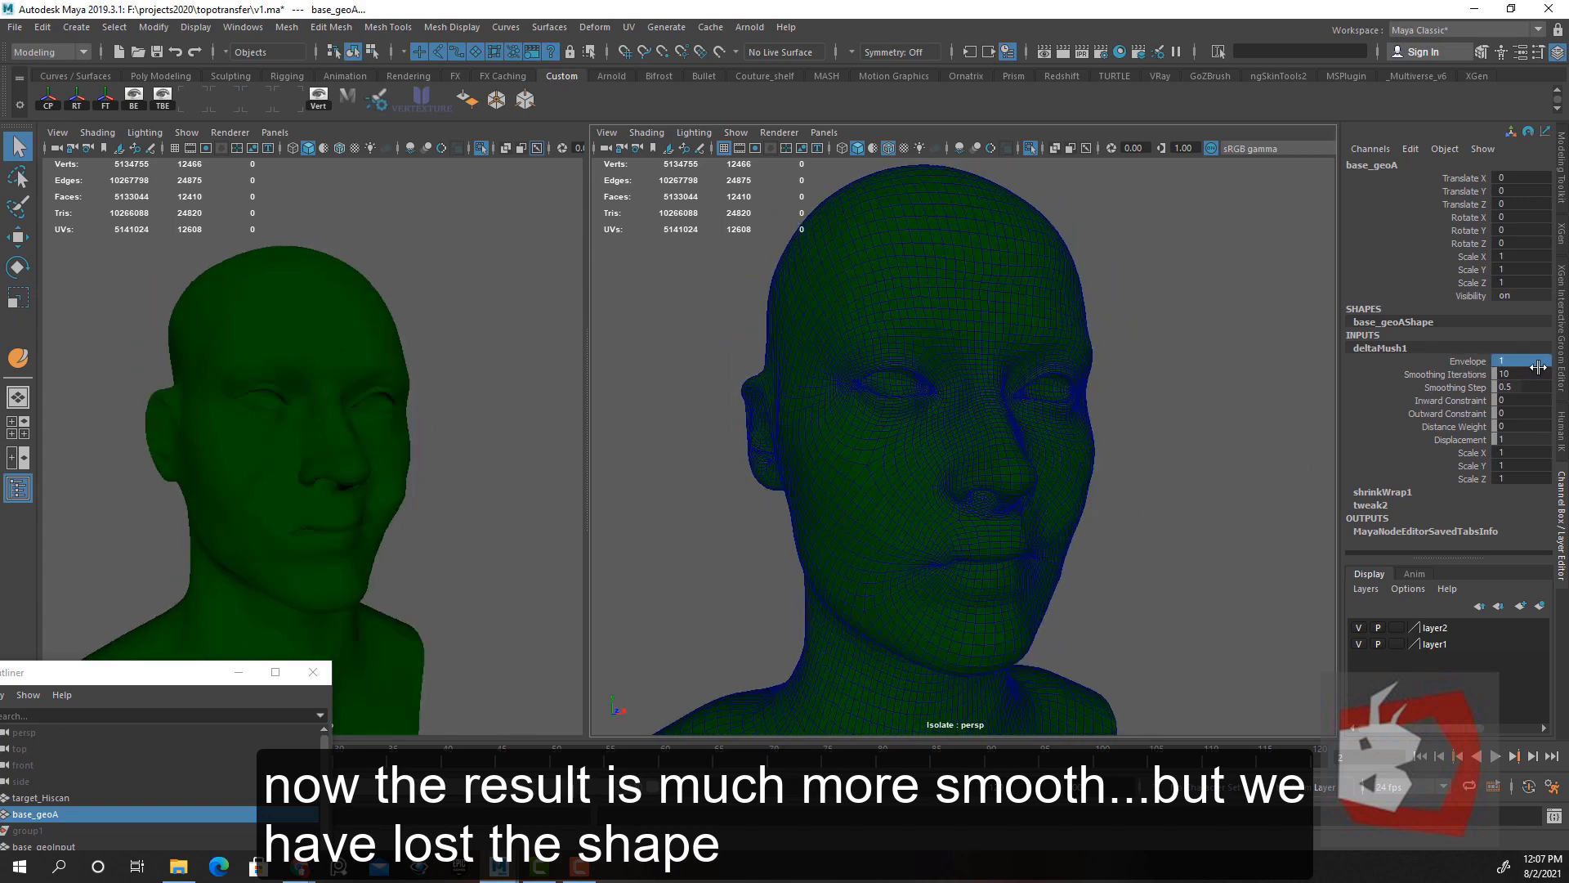
{"action": "double_click", "coordinate": [1511, 360]}
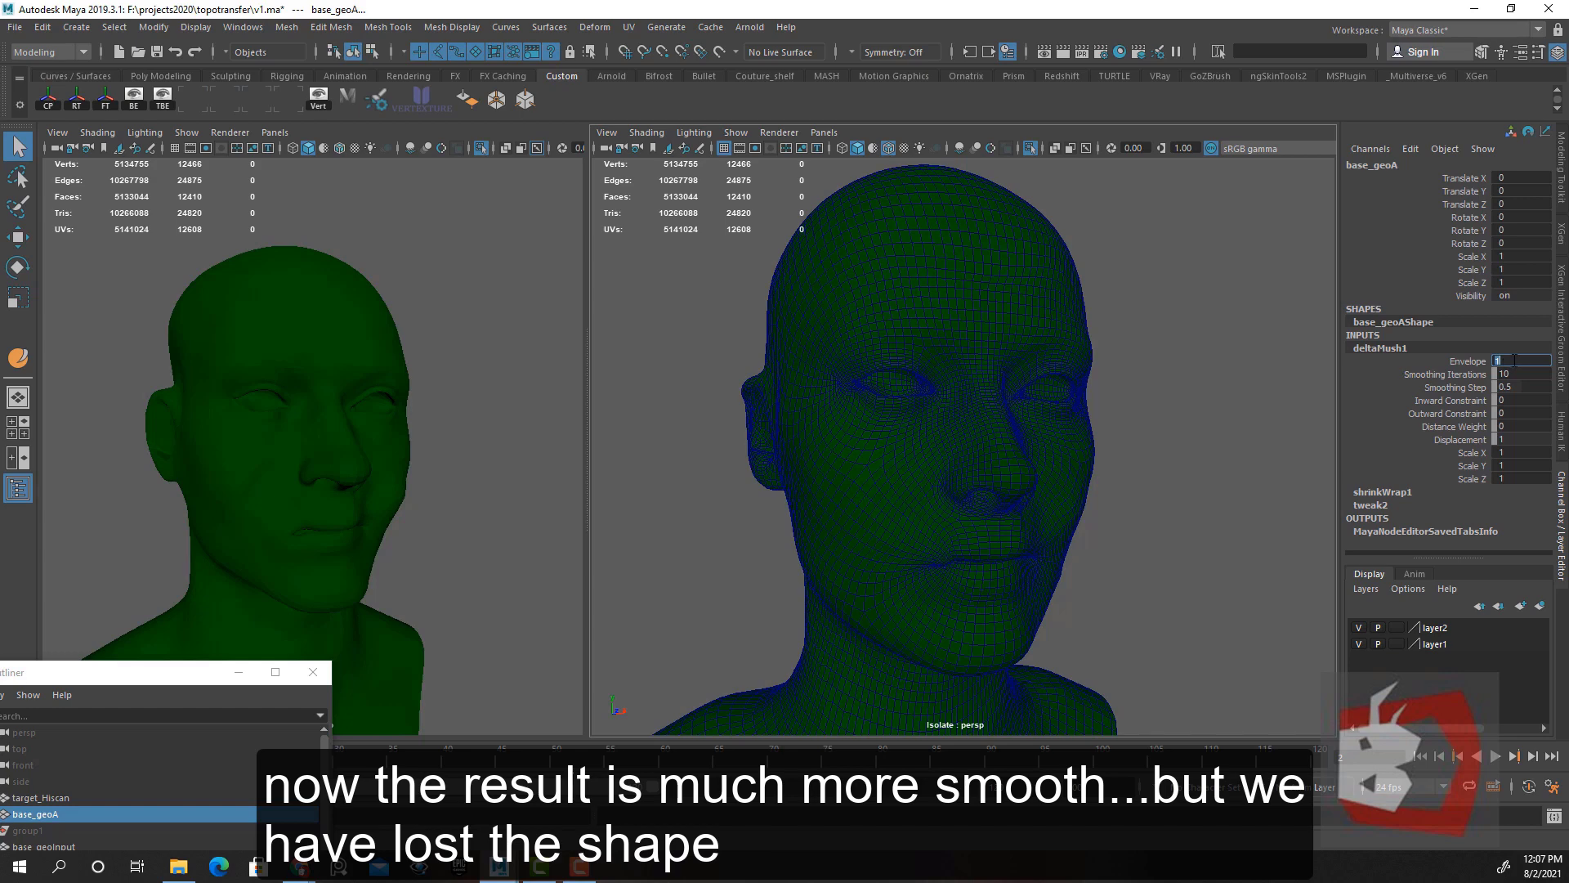
Reduce the Delta Mush deformer's Smoothing Iterations to about 1, deselect base_geoA and check the head from the front
{"action": "left_click", "coordinate": [1464, 375]}
{"action": "left_click_drag", "start_coordinate": [1114, 443], "coordinate": [1158, 483], "text": "alt"}
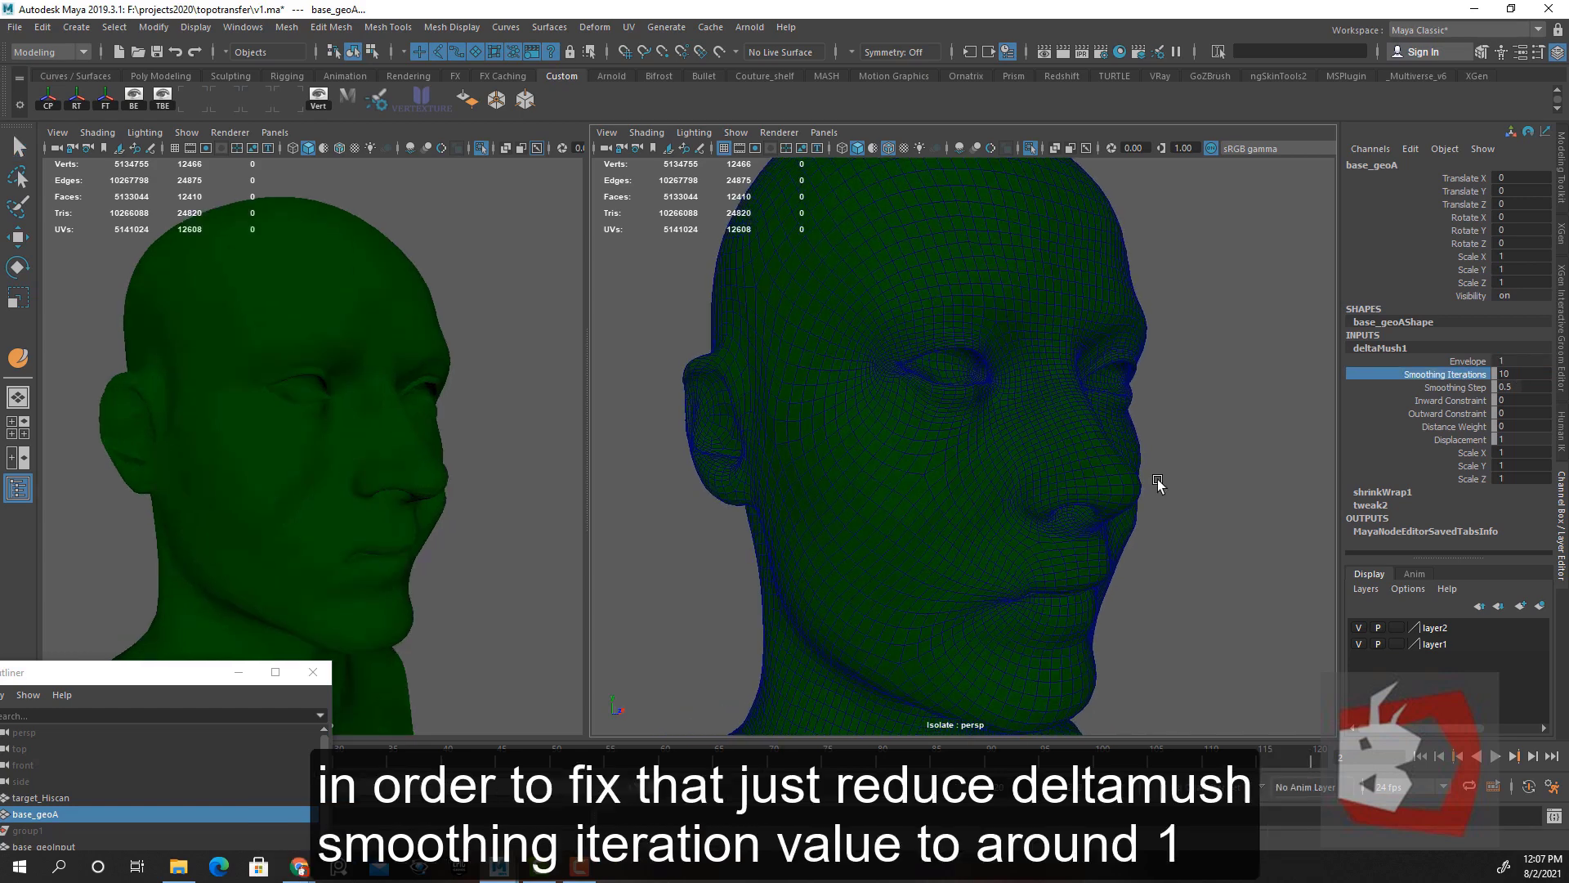
{"action": "double_click", "coordinate": [1511, 373]}
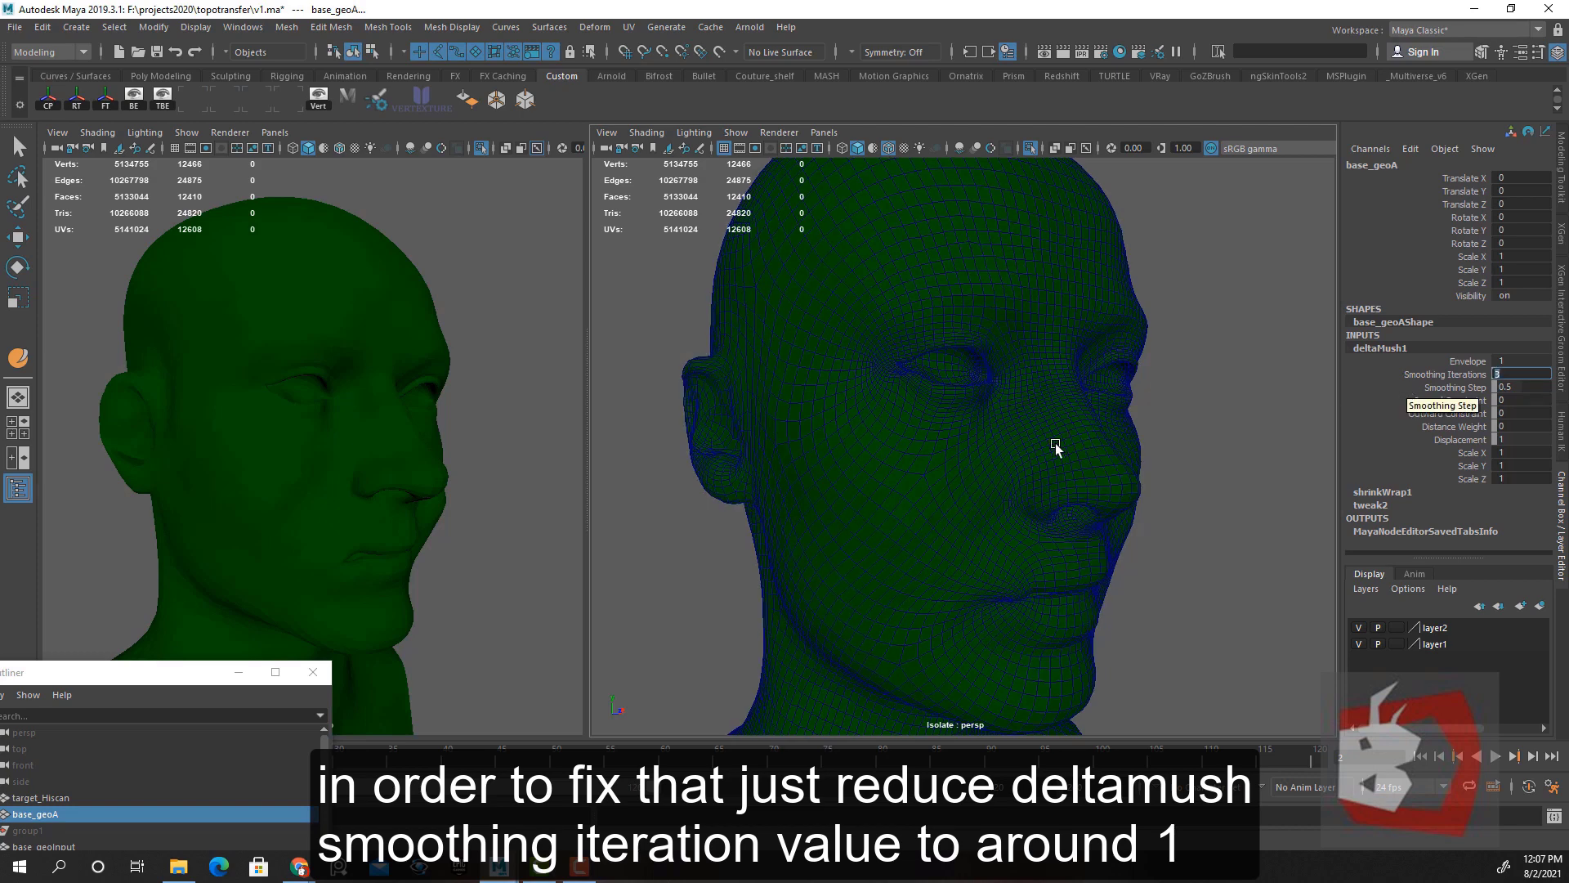
{"action": "left_click_drag", "start_coordinate": [1056, 448], "coordinate": [891, 462], "text": "alt"}
{"action": "left_click", "coordinate": [1168, 564]}
{"action": "right_click_drag", "start_coordinate": [1170, 568], "coordinate": [965, 368], "text": "alt"}
{"action": "left_click_drag", "start_coordinate": [756, 233], "coordinate": [821, 220], "text": "alt"}
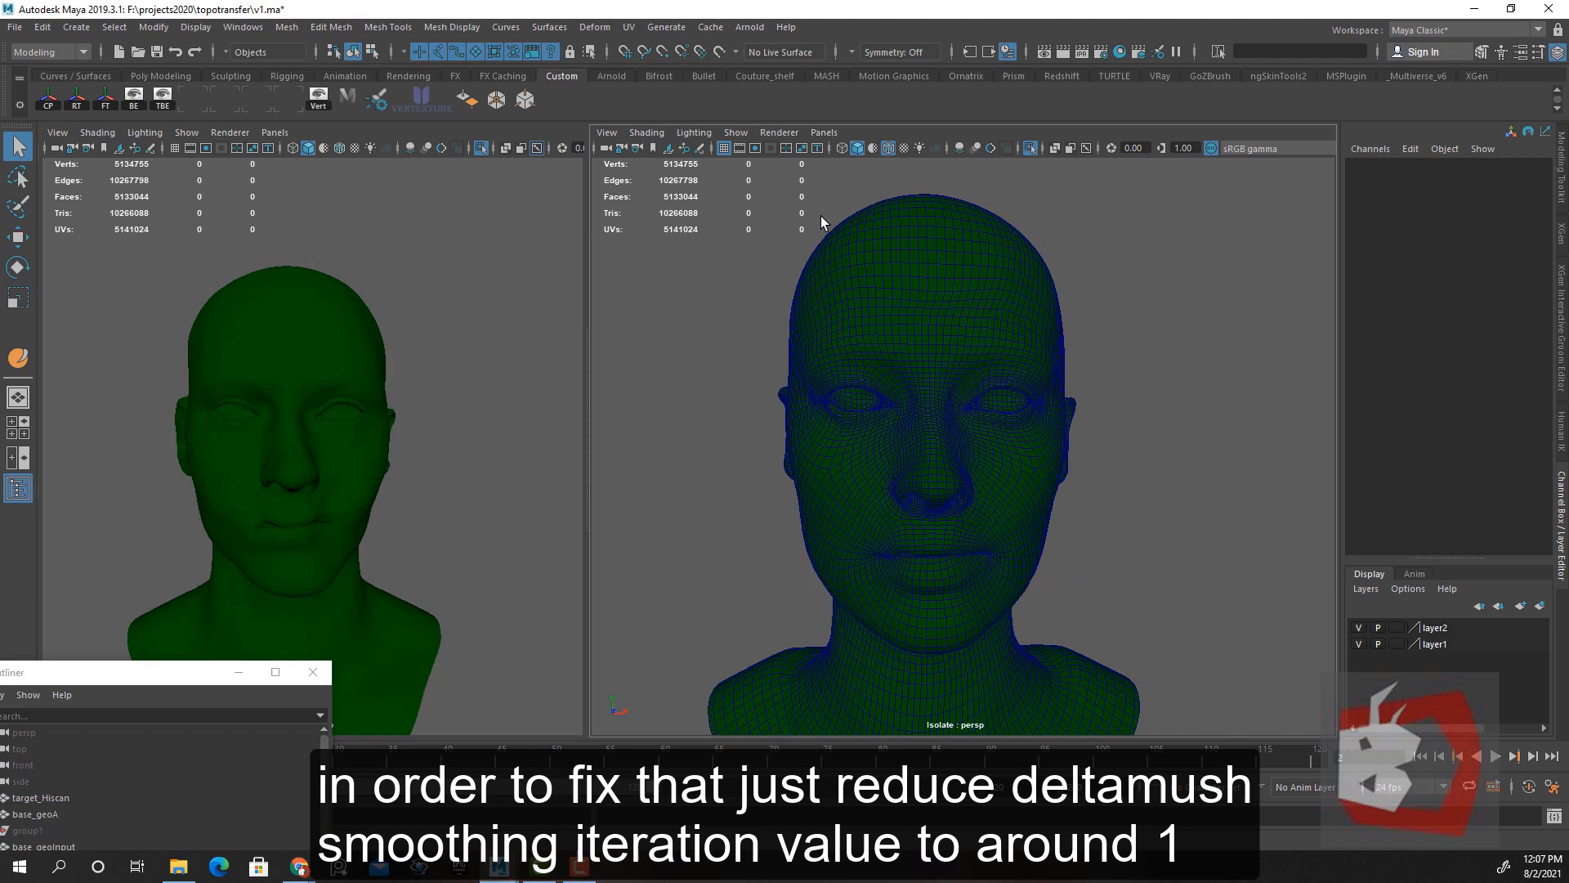
Turn off the wireframe in base_geoA's viewport, re-enter its deltaMush1 Smoothing Iterations value and check the head from the side
{"action": "left_click", "coordinate": [888, 148]}
{"action": "mouse_move", "coordinate": [940, 392]}
{"action": "left_mouse_down", "text": "alt"}
{"action": "mouse_move", "coordinate": [1051, 403]}
{"action": "mouse_move", "coordinate": [1142, 493]}
{"action": "mouse_move", "coordinate": [939, 480]}
{"action": "mouse_move", "coordinate": [1079, 488]}
{"action": "left_mouse_up", "text": "alt"}
{"action": "left_click", "coordinate": [1077, 488]}
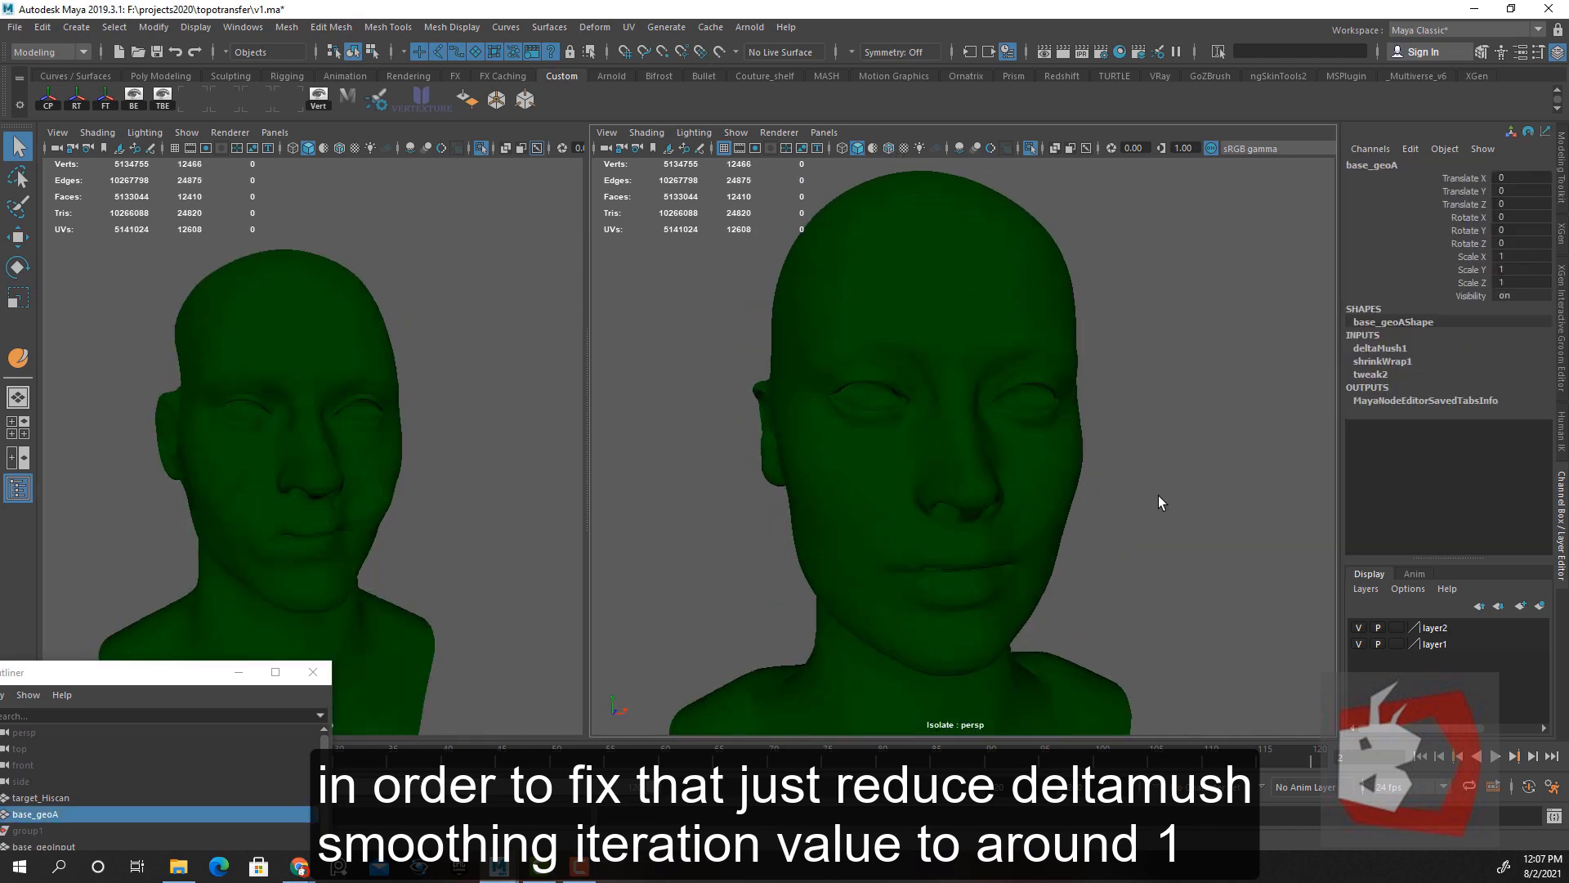
{"action": "left_click", "coordinate": [1382, 348]}
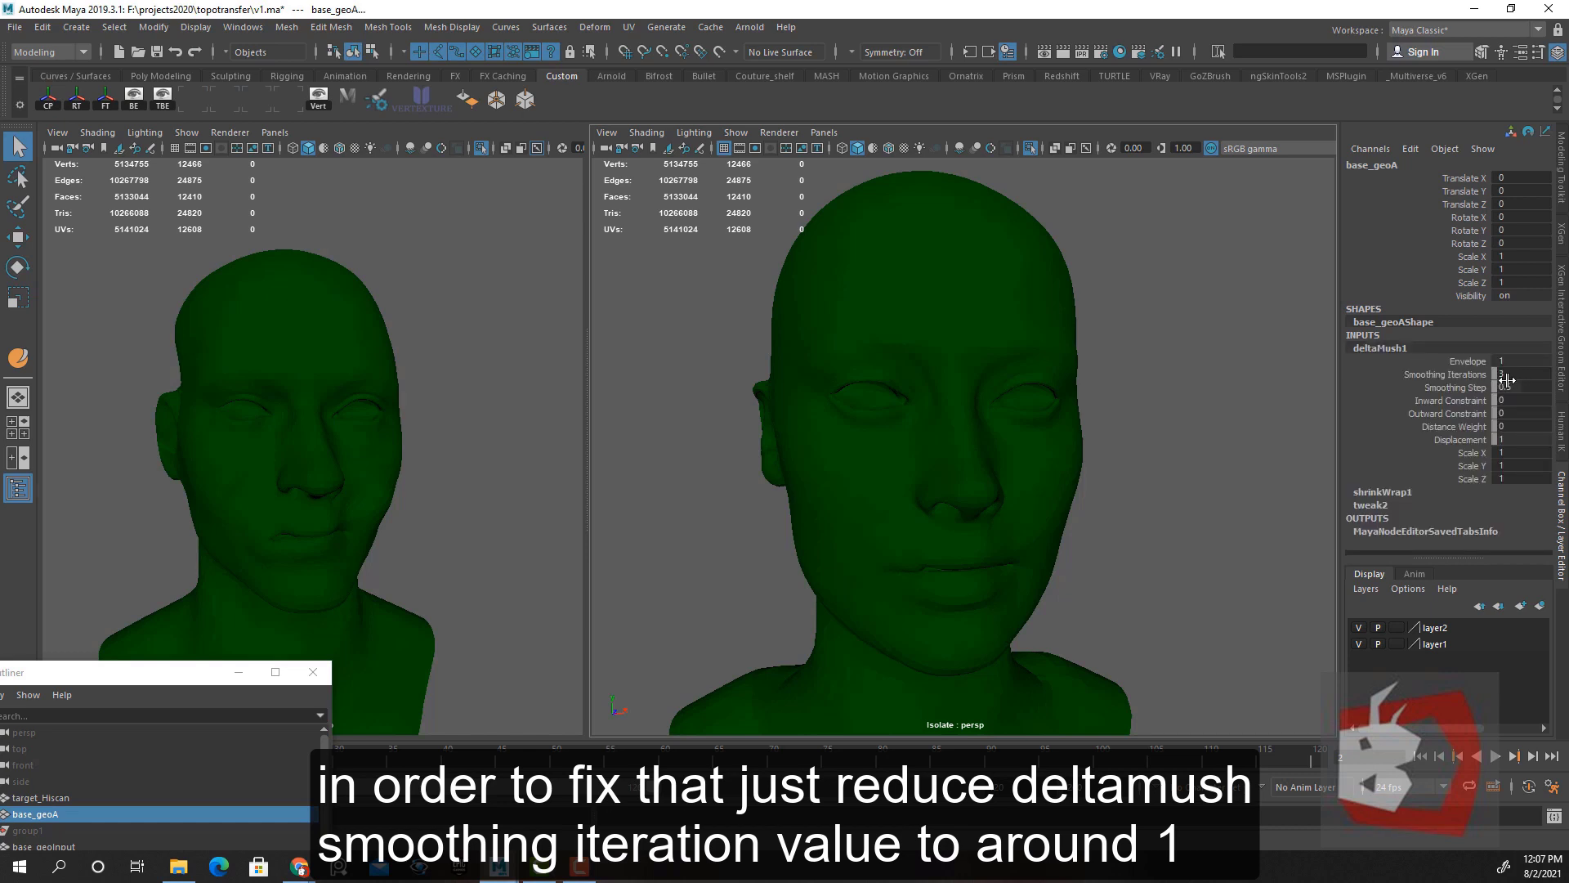
{"action": "left_click", "coordinate": [1539, 389]}
{"action": "left_click", "coordinate": [1544, 376]}
{"action": "key", "text": "Return"}
{"action": "left_click_drag", "start_coordinate": [986, 595], "coordinate": [958, 564], "text": "alt"}
{"action": "left_click", "coordinate": [944, 460]}
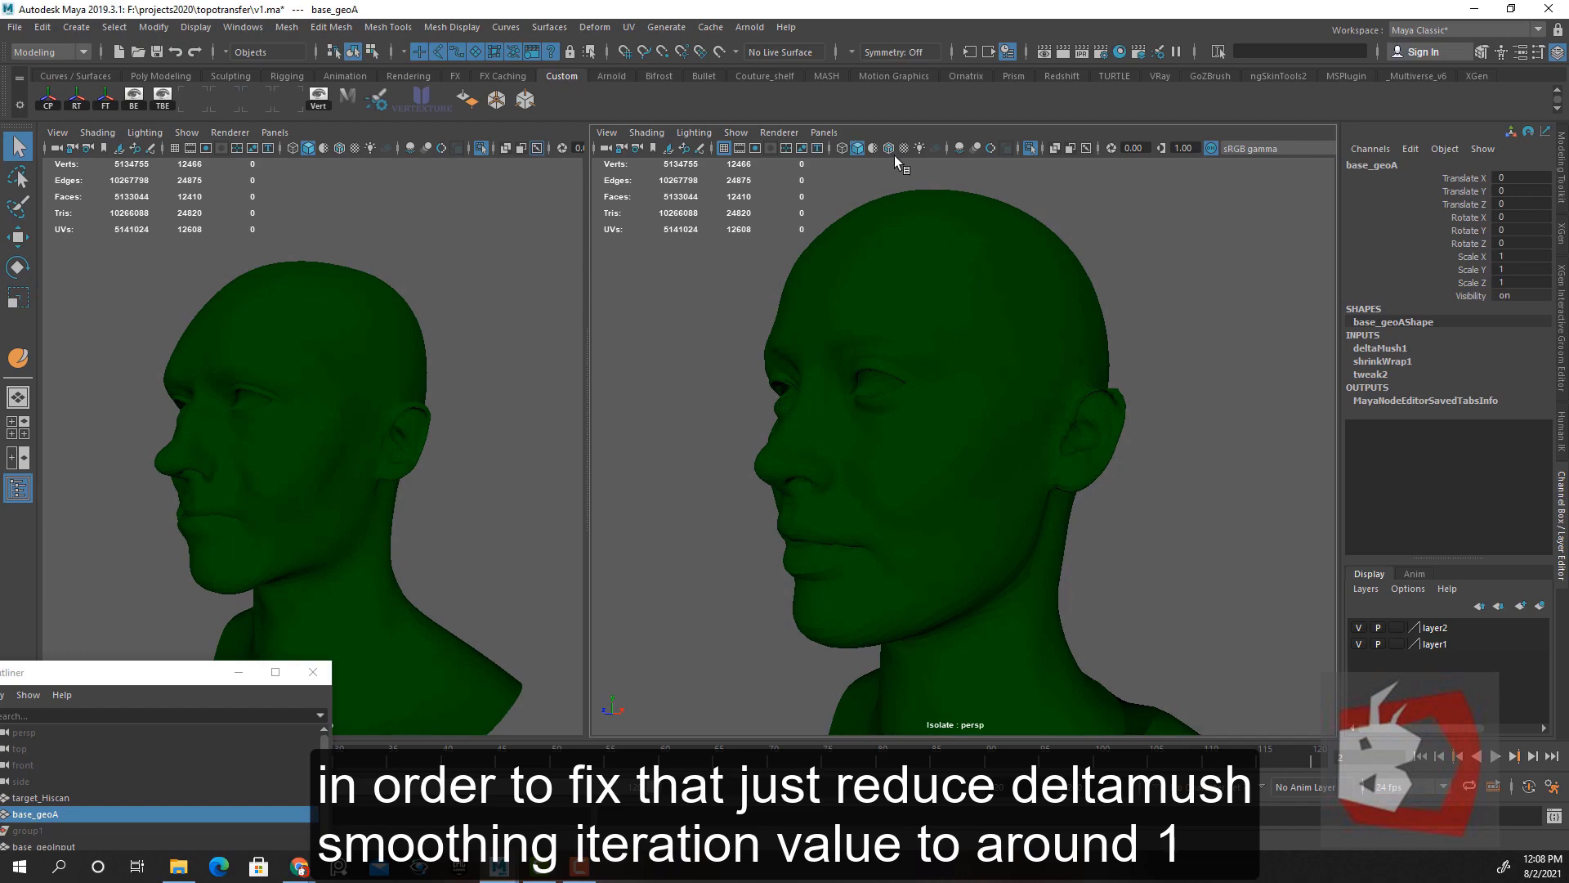
Show the wireframe on base_geoA around the ear and put base_geoInput into vertex editing there
{"action": "left_click_drag", "start_coordinate": [934, 427], "coordinate": [1019, 430], "text": "alt"}
{"action": "right_click_drag", "start_coordinate": [1019, 430], "coordinate": [1135, 455], "text": "alt"}
{"action": "left_click_drag", "start_coordinate": [1136, 455], "coordinate": [1033, 361], "text": "alt"}
{"action": "right_click_drag", "start_coordinate": [1033, 360], "coordinate": [1092, 336], "text": "alt"}
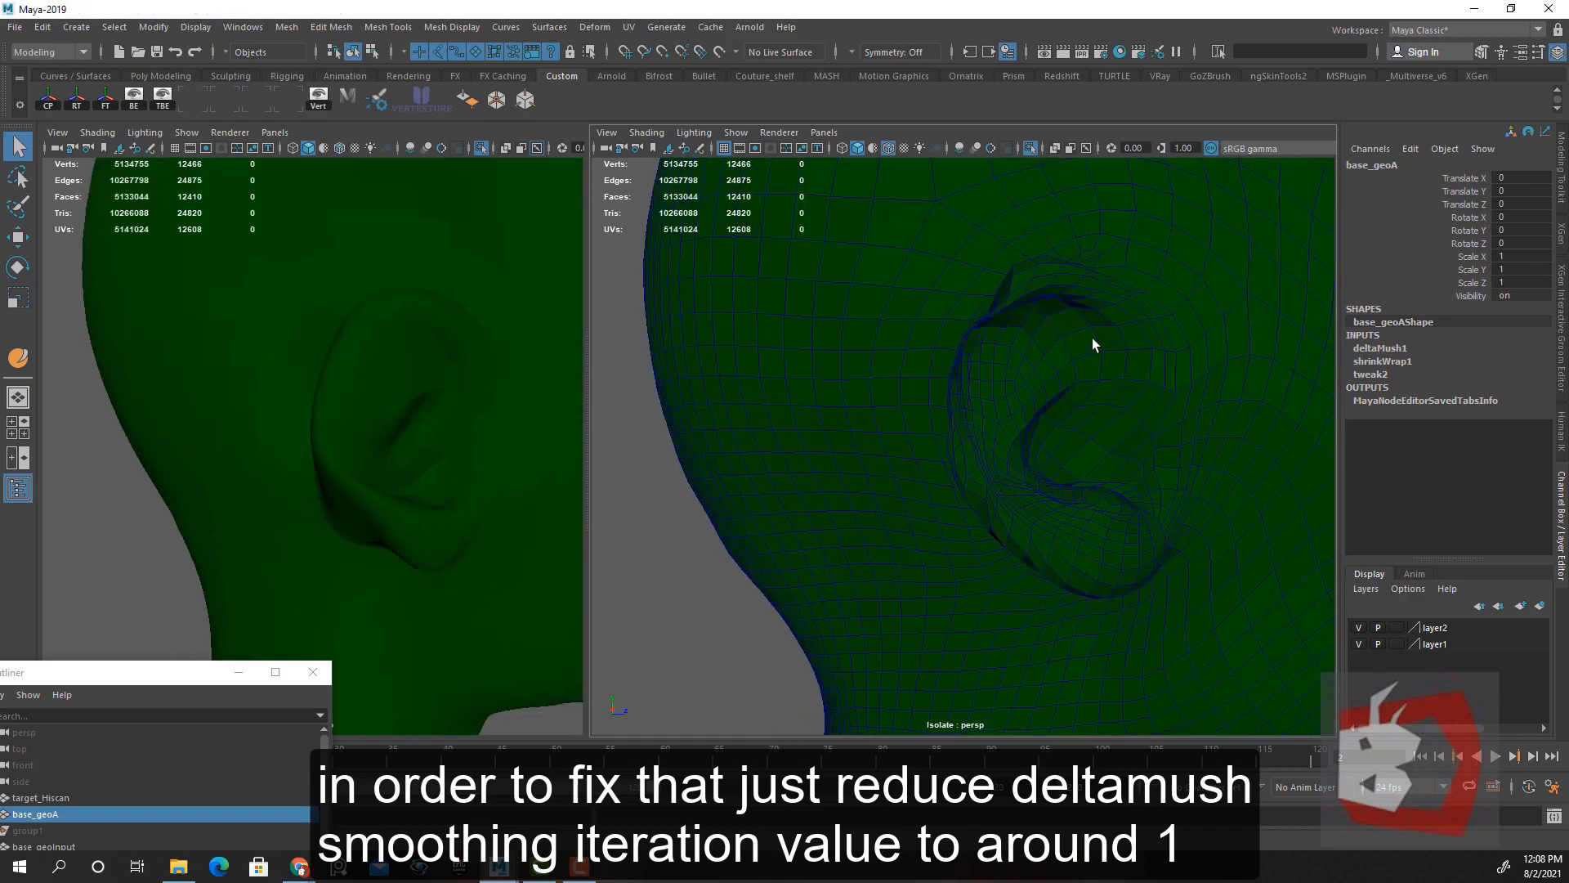
{"action": "left_click", "coordinate": [403, 396]}
{"action": "left_click_drag", "start_coordinate": [288, 389], "coordinate": [319, 385], "text": "alt"}
{"action": "key", "text": "F9"}
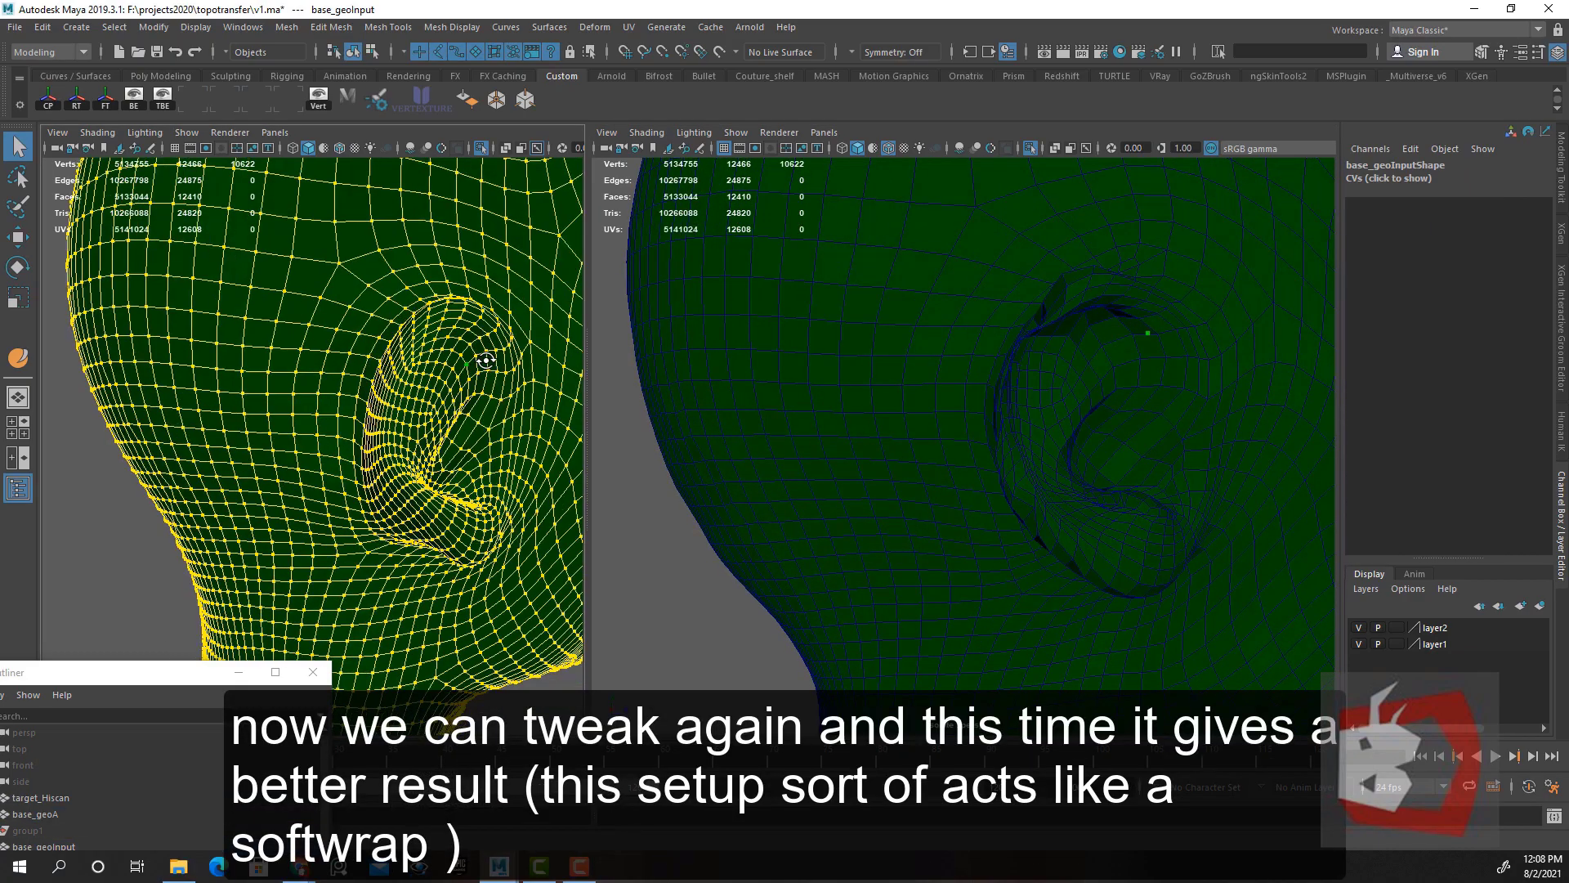
Reposition a vertex on the upper back rim of base_geoInput's ear, using a smaller soft-selection radius
{"action": "left_click_drag", "start_coordinate": [458, 353], "coordinate": [377, 390], "text": "alt"}
{"action": "left_click", "coordinate": [518, 383]}
{"action": "key", "text": "w"}
{"action": "left_click_drag", "start_coordinate": [482, 378], "coordinate": [439, 366], "text": "alt"}
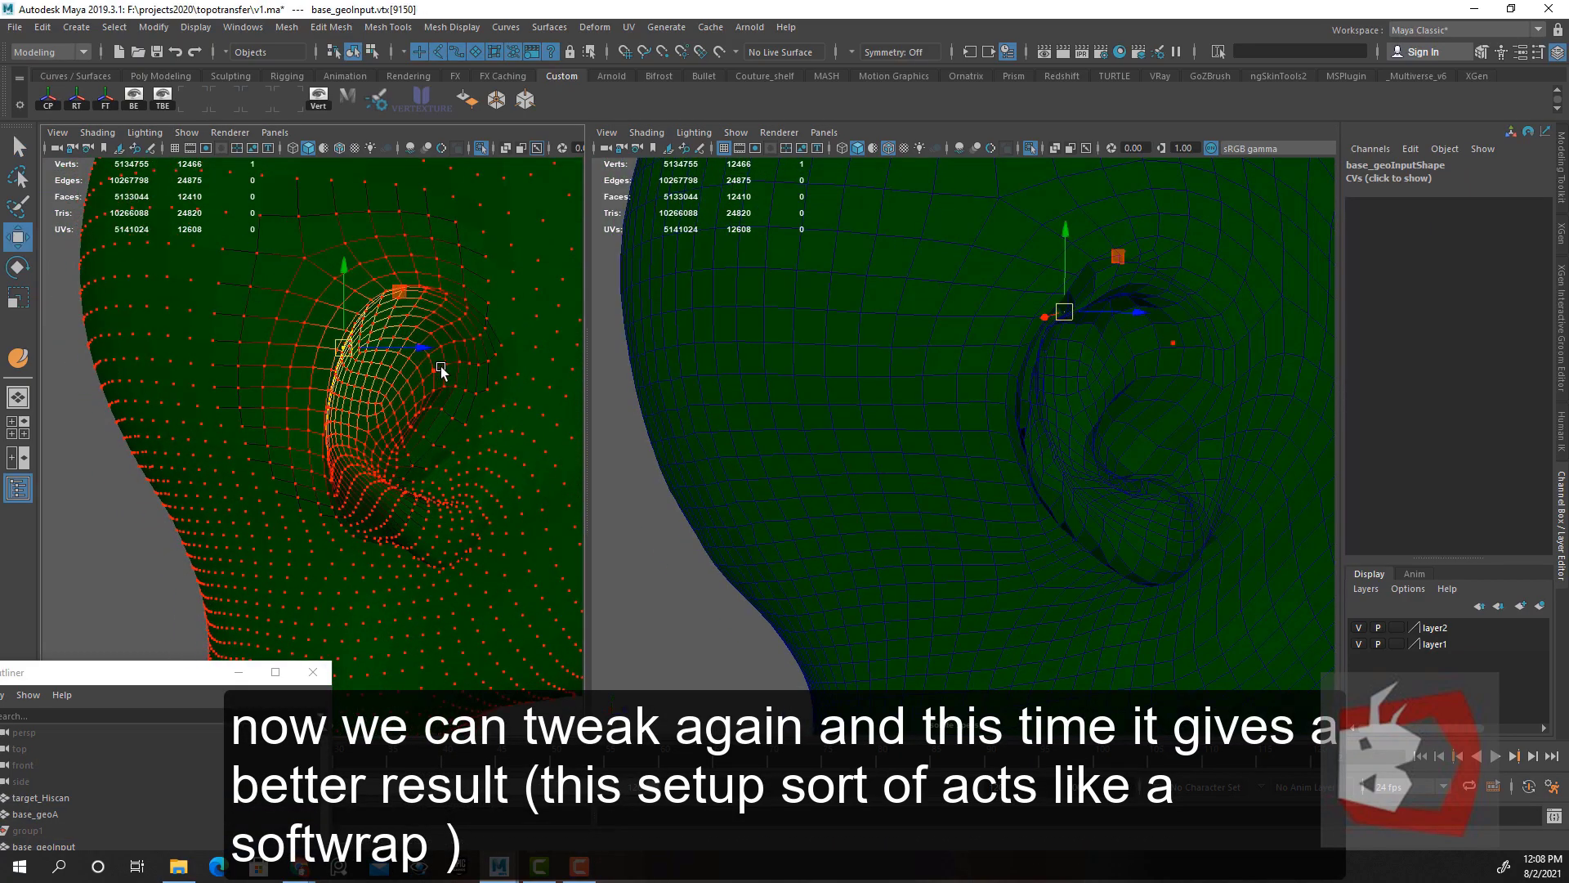
{"action": "right_click_drag", "start_coordinate": [440, 366], "coordinate": [442, 379], "text": "alt"}
{"action": "key", "text": "b"}
{"action": "left_click_drag", "start_coordinate": [426, 379], "coordinate": [233, 391]}
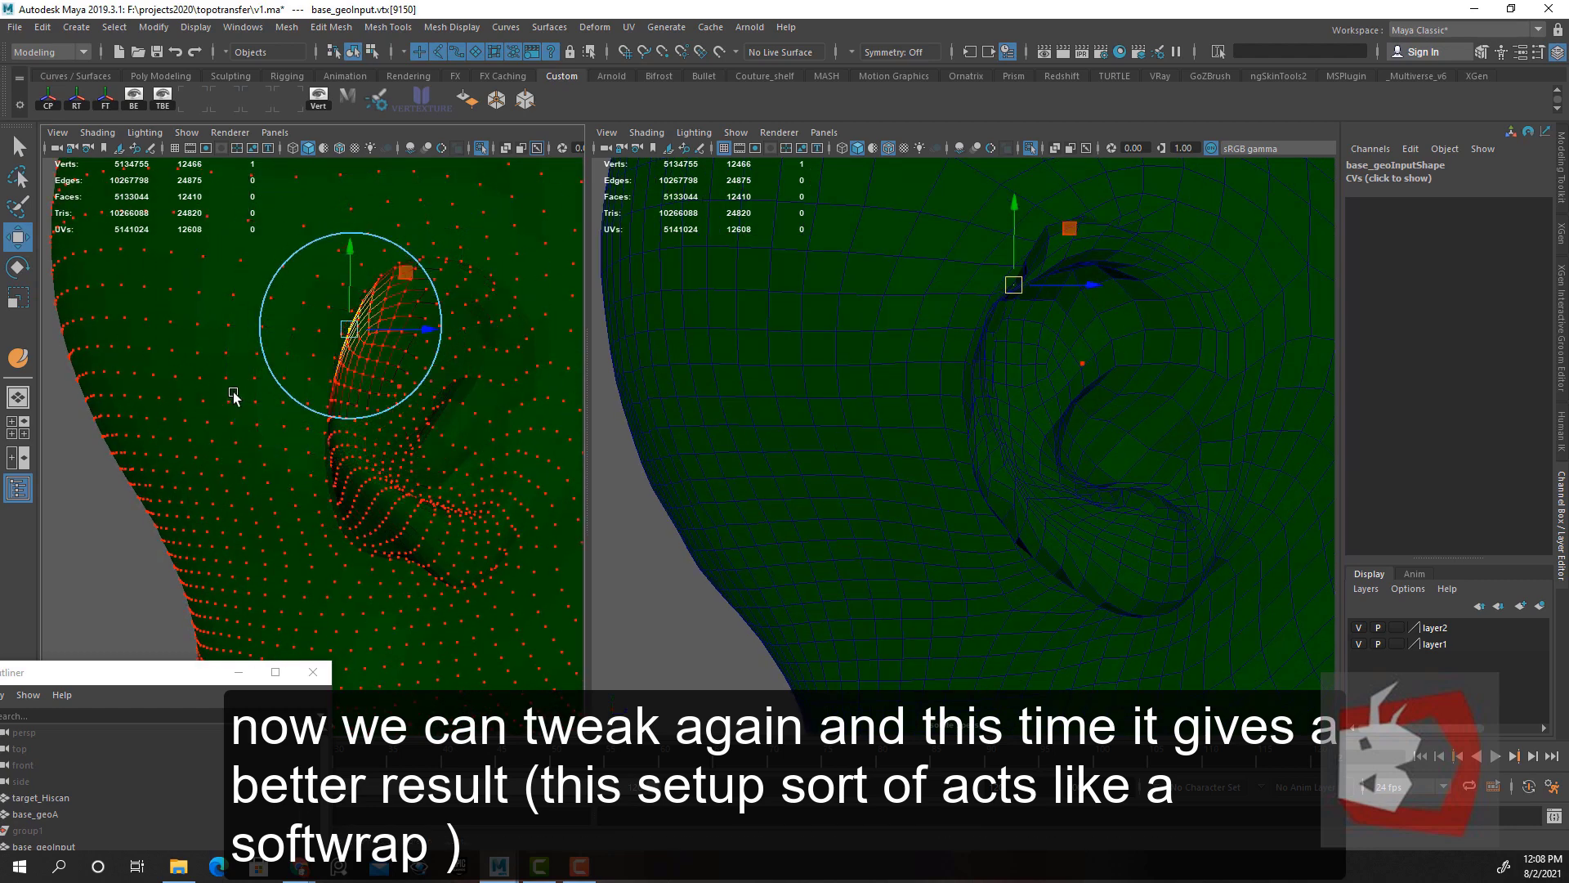
{"action": "left_click_drag", "start_coordinate": [396, 328], "coordinate": [405, 413]}
{"action": "left_click_drag", "start_coordinate": [405, 413], "coordinate": [351, 377], "text": "alt"}
{"action": "left_click_drag", "start_coordinate": [1083, 474], "coordinate": [938, 445], "text": "alt"}
Raise a vertex at the top of base_geoInput's ear after adjusting the soft-selection radius
{"action": "left_click_drag", "start_coordinate": [252, 359], "coordinate": [390, 383], "text": "alt"}
{"action": "left_click_drag", "start_coordinate": [369, 313], "coordinate": [433, 310], "text": "alt"}
{"action": "left_click", "coordinate": [375, 272]}
{"action": "key", "text": "b"}
{"action": "left_click_drag", "start_coordinate": [361, 207], "coordinate": [373, 198]}
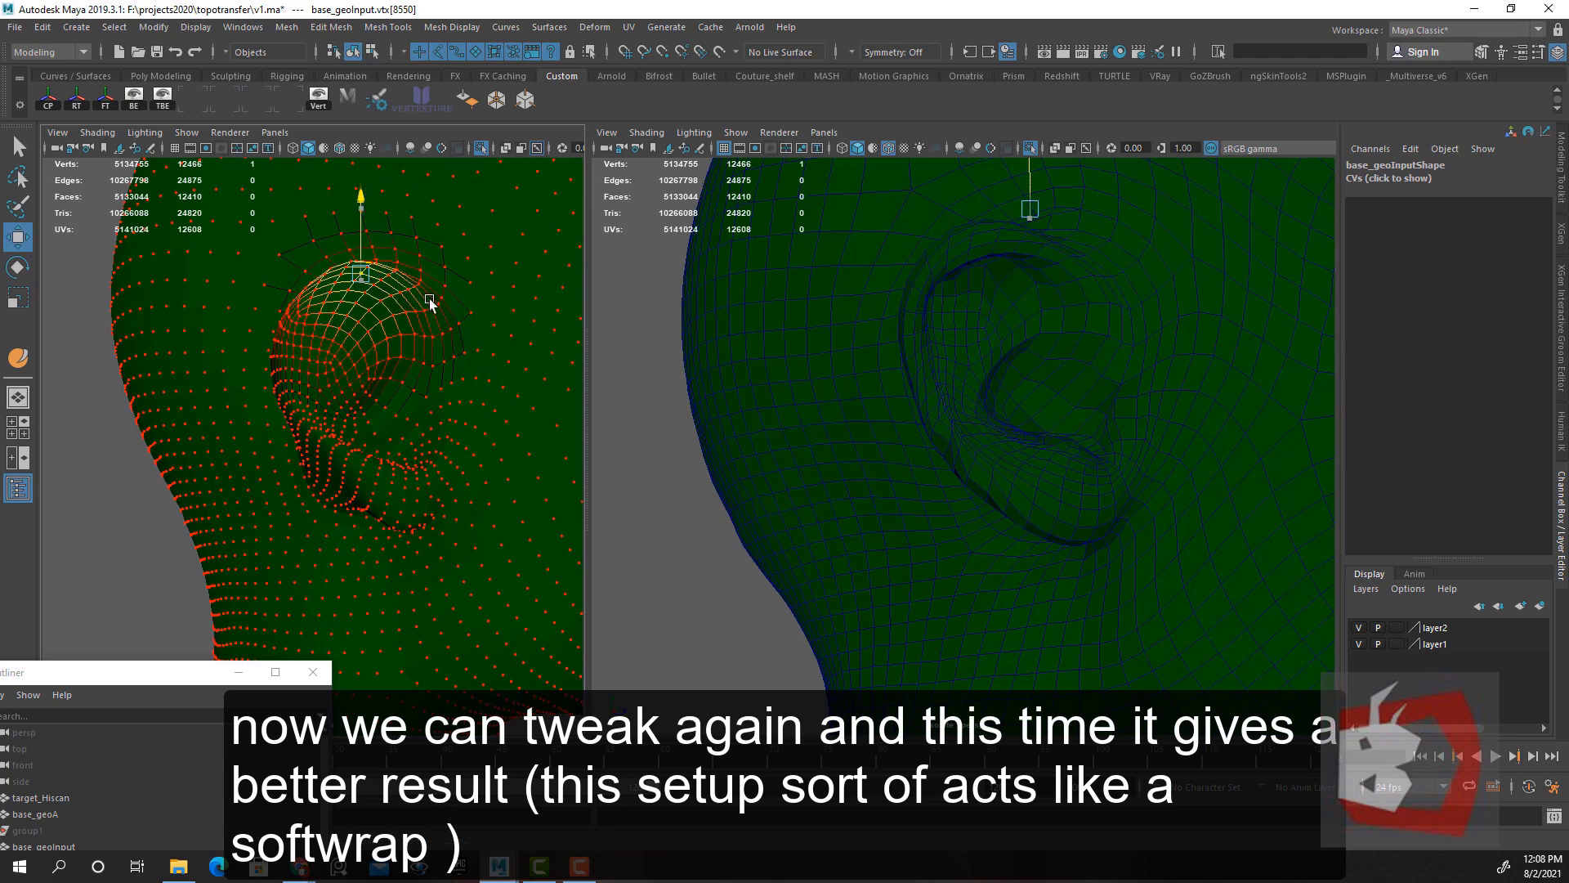
{"action": "middle_click_drag", "start_coordinate": [430, 299], "coordinate": [429, 296]}
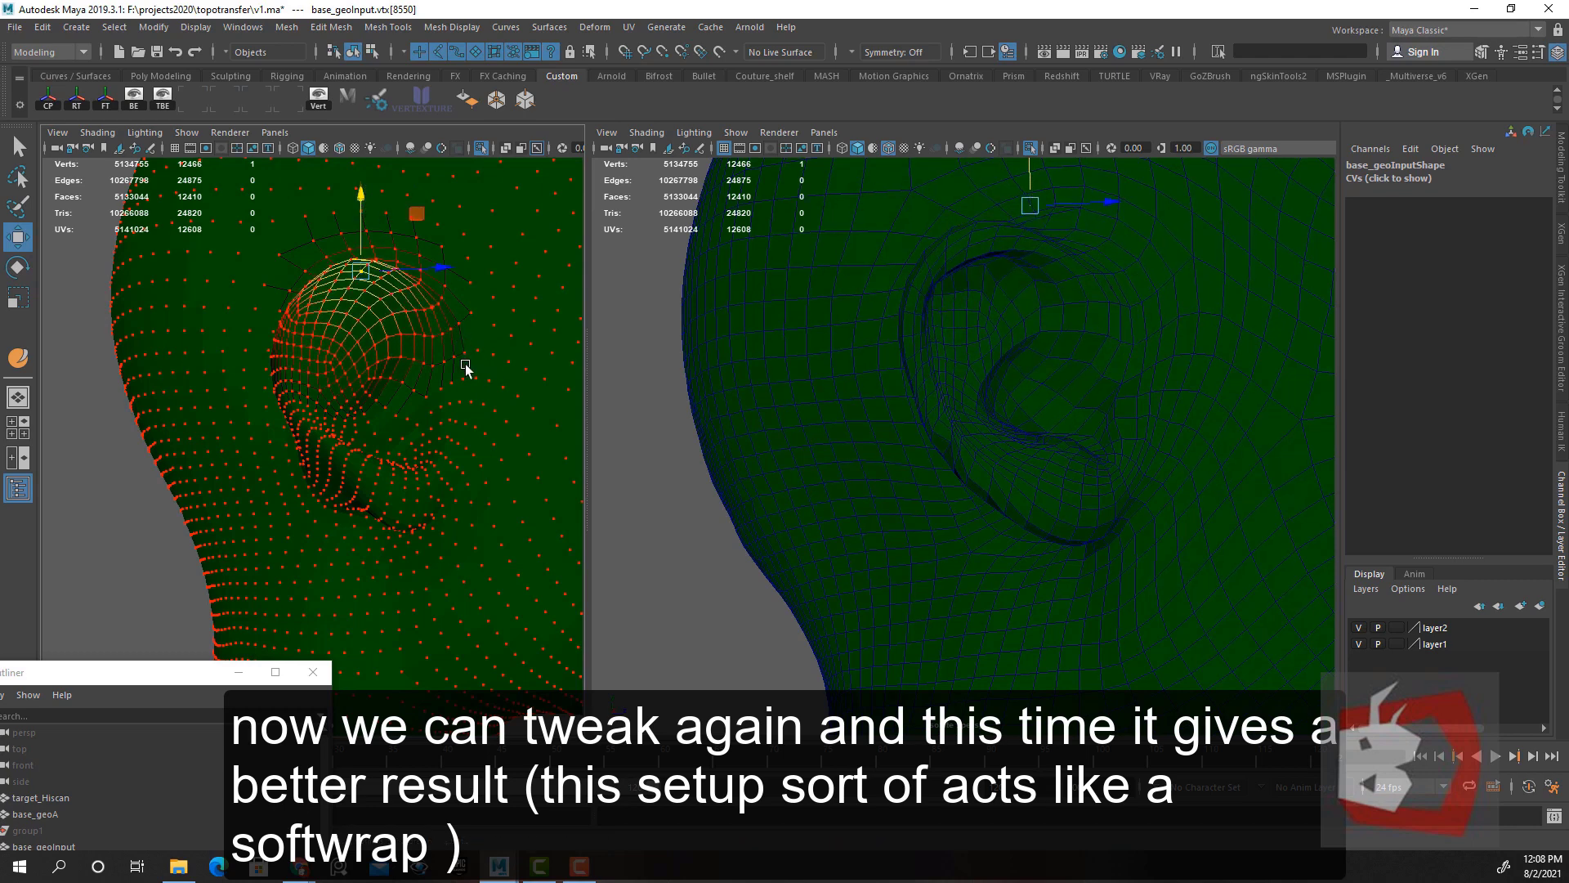
Reposition a soft-selected vertex inside base_geoInput's ear to refine the inner fold
{"action": "left_click", "coordinate": [360, 389]}
{"action": "scroll", "coordinate": [417, 408], "scroll_direction": "up", "scroll_amount": 3}
{"action": "middle_click_drag", "start_coordinate": [417, 408], "coordinate": [438, 413], "text": "alt"}
{"action": "left_click_drag", "start_coordinate": [487, 371], "coordinate": [403, 376]}
{"action": "left_click_drag", "start_coordinate": [399, 280], "coordinate": [411, 267]}
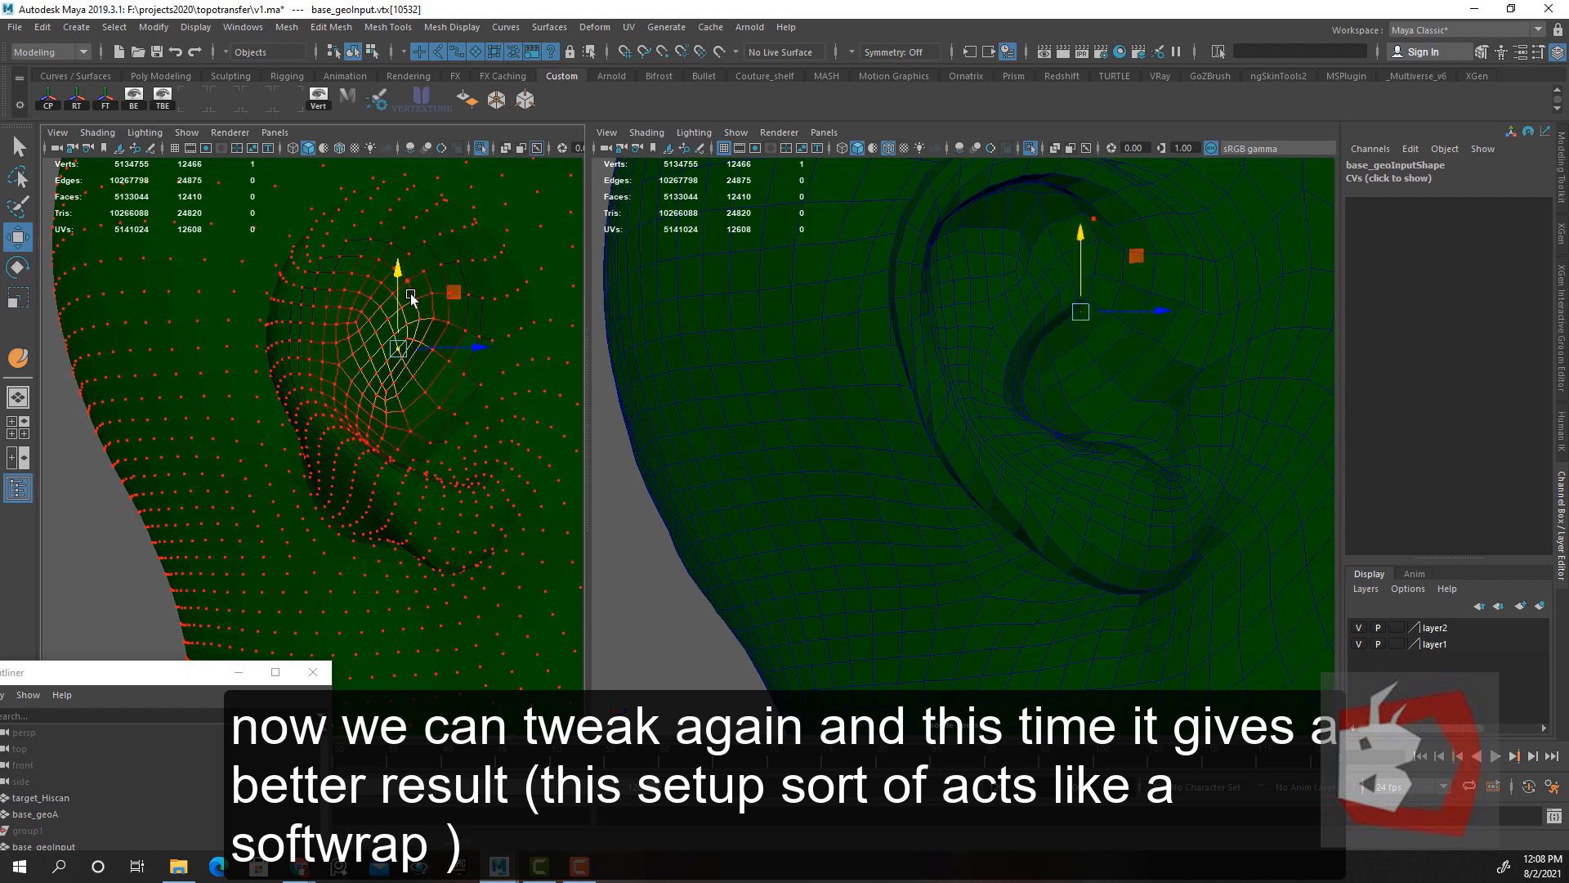
Examine base_geoA's shrinkWrap1 settings and its Shape Preservation Controls in the Attribute Editor
{"action": "left_click_drag", "start_coordinate": [408, 360], "coordinate": [448, 403], "text": "alt"}
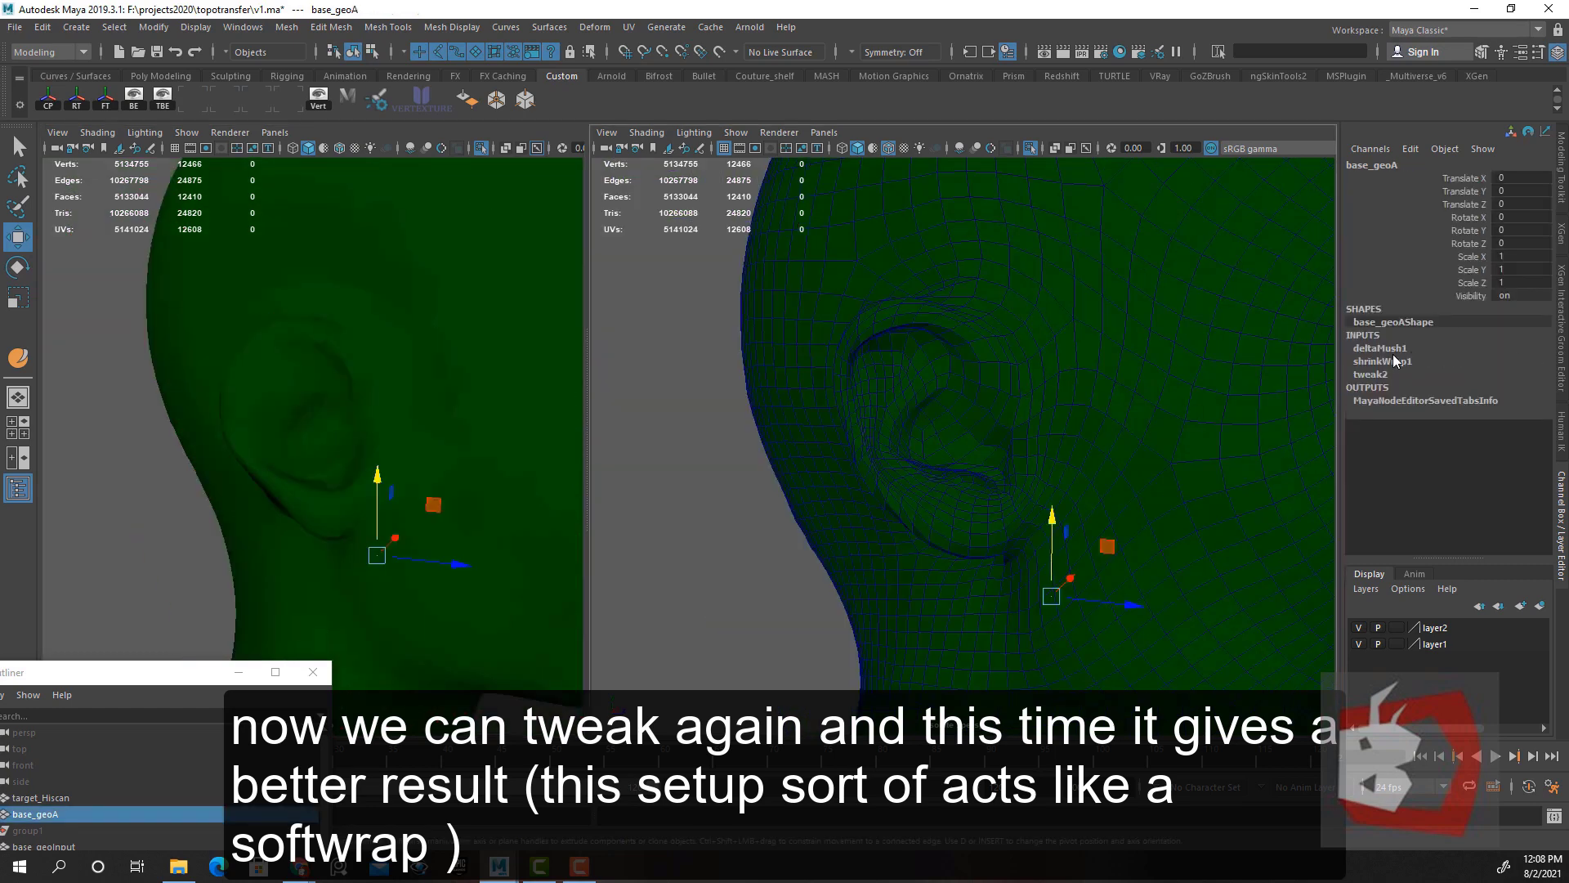
{"action": "left_click", "coordinate": [1395, 360]}
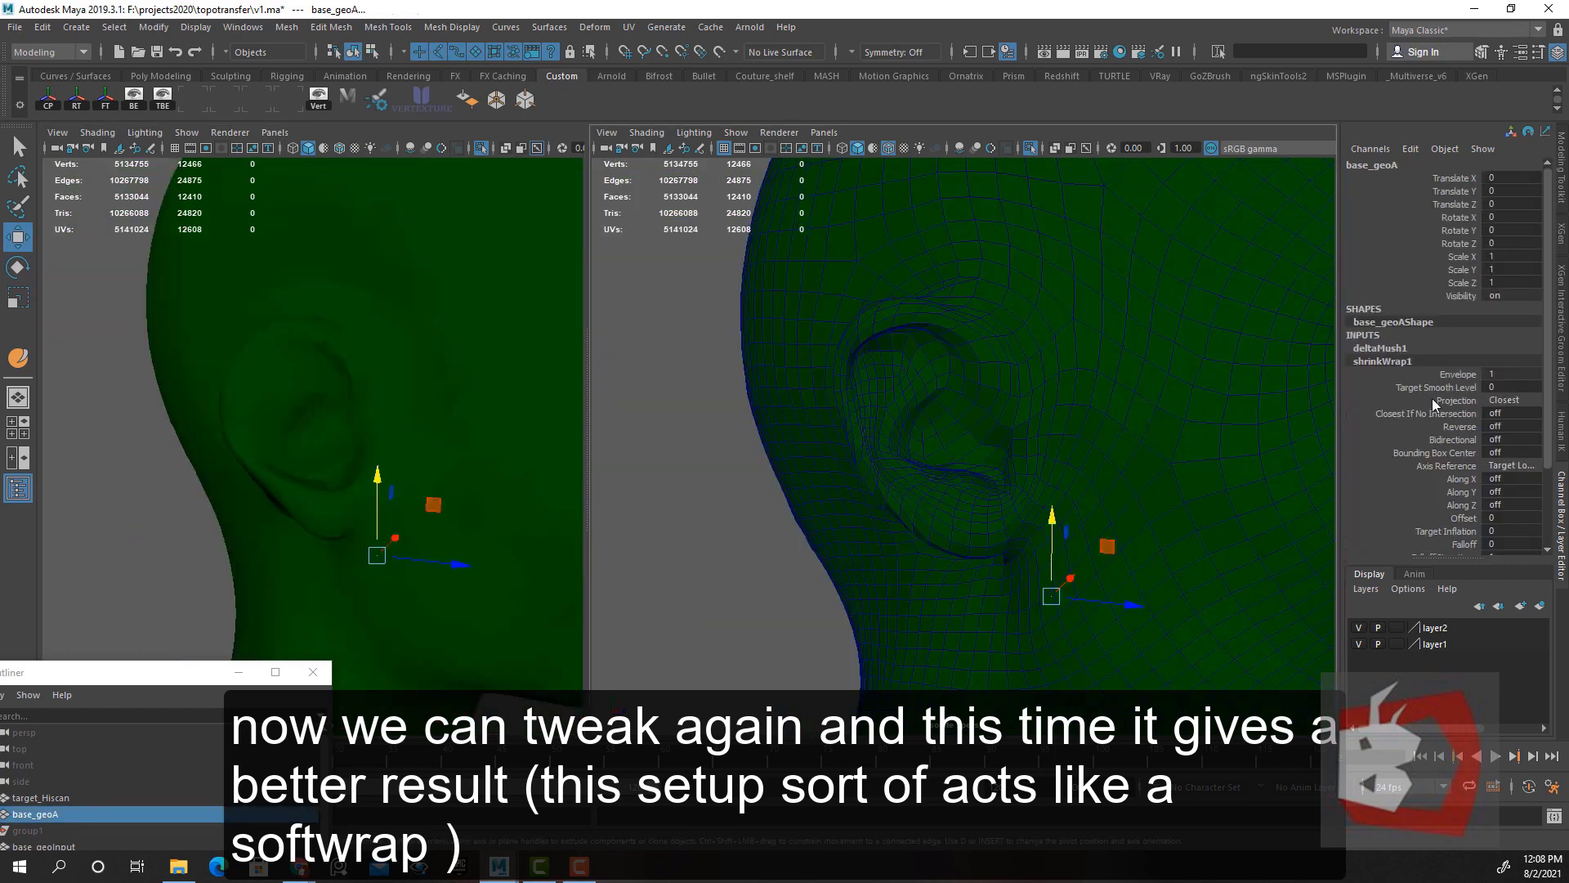
{"action": "key", "text": "ctrl+a"}
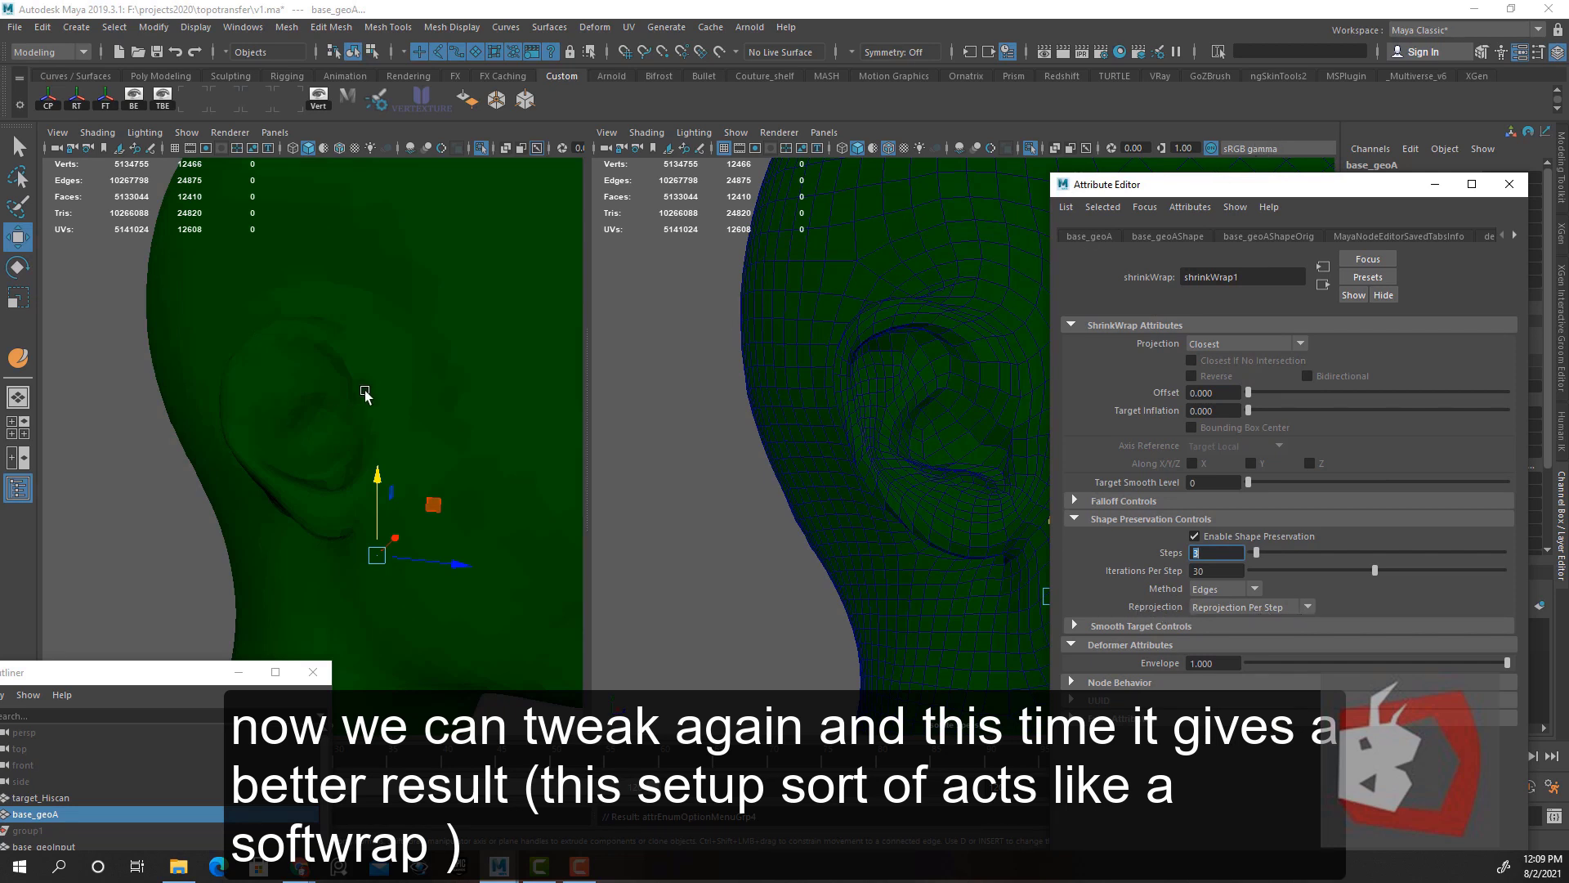
Return base_geoInput to vertex editing and raise a soft-selected vertex on the ear's top rim
{"action": "right_click_drag", "start_coordinate": [316, 334], "coordinate": [281, 331]}
{"action": "left_click", "coordinate": [306, 327]}
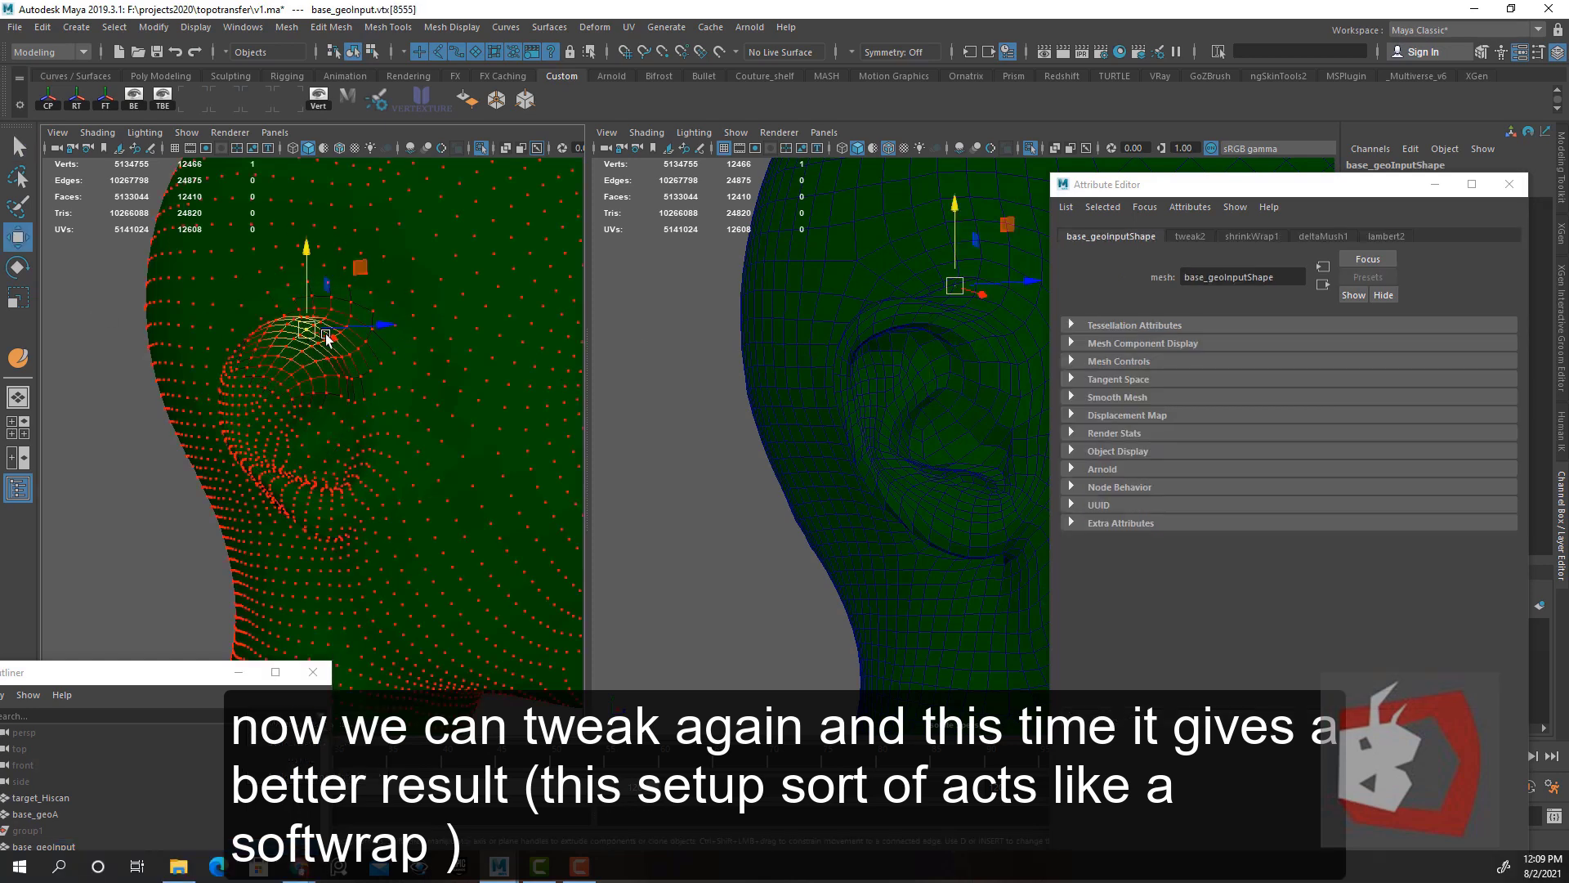
{"action": "left_click_drag", "start_coordinate": [327, 337], "coordinate": [307, 246]}
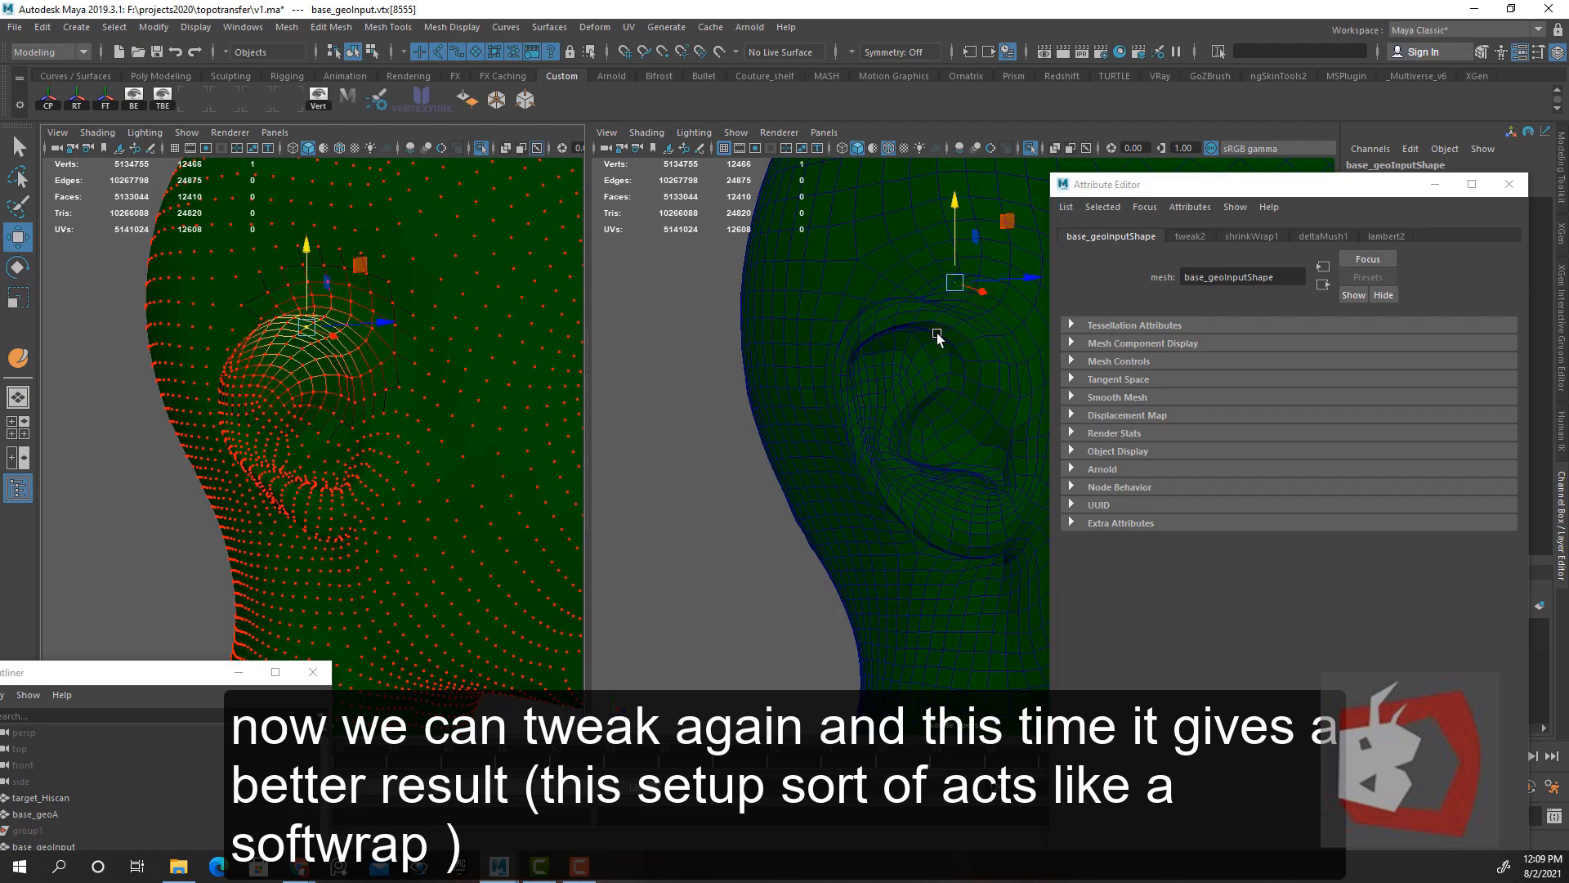
{"action": "right_click_drag", "start_coordinate": [982, 404], "coordinate": [922, 357], "text": "alt"}
{"action": "left_click_drag", "start_coordinate": [922, 357], "coordinate": [964, 470], "text": "alt"}
{"action": "left_click_drag", "start_coordinate": [442, 475], "coordinate": [688, 436], "text": "alt"}
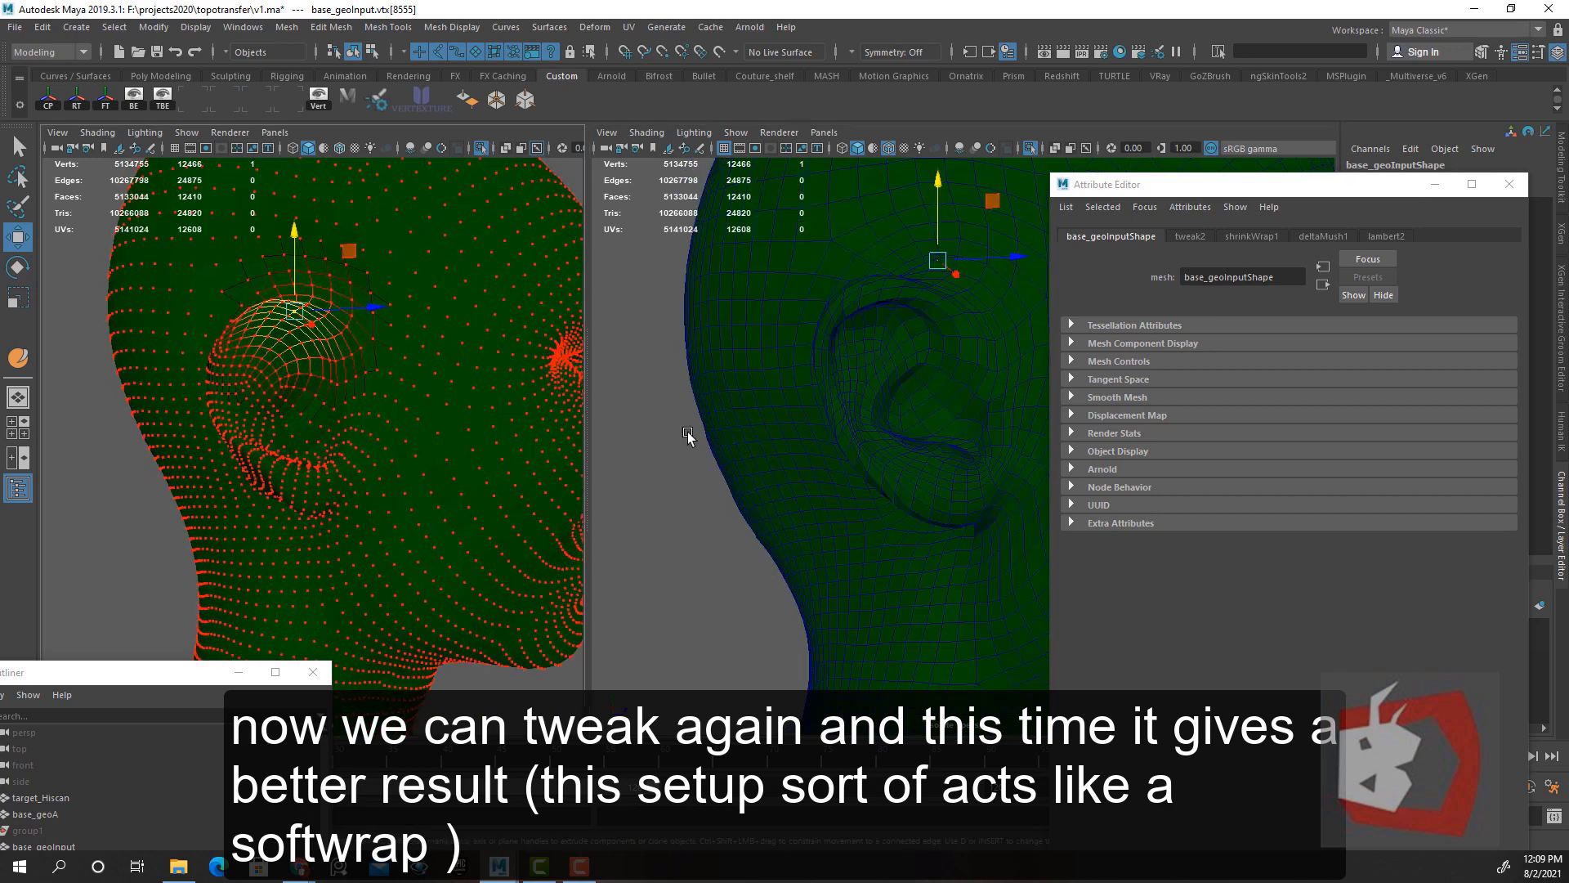
{"action": "right_click_drag", "start_coordinate": [289, 437], "coordinate": [386, 496], "text": "alt"}
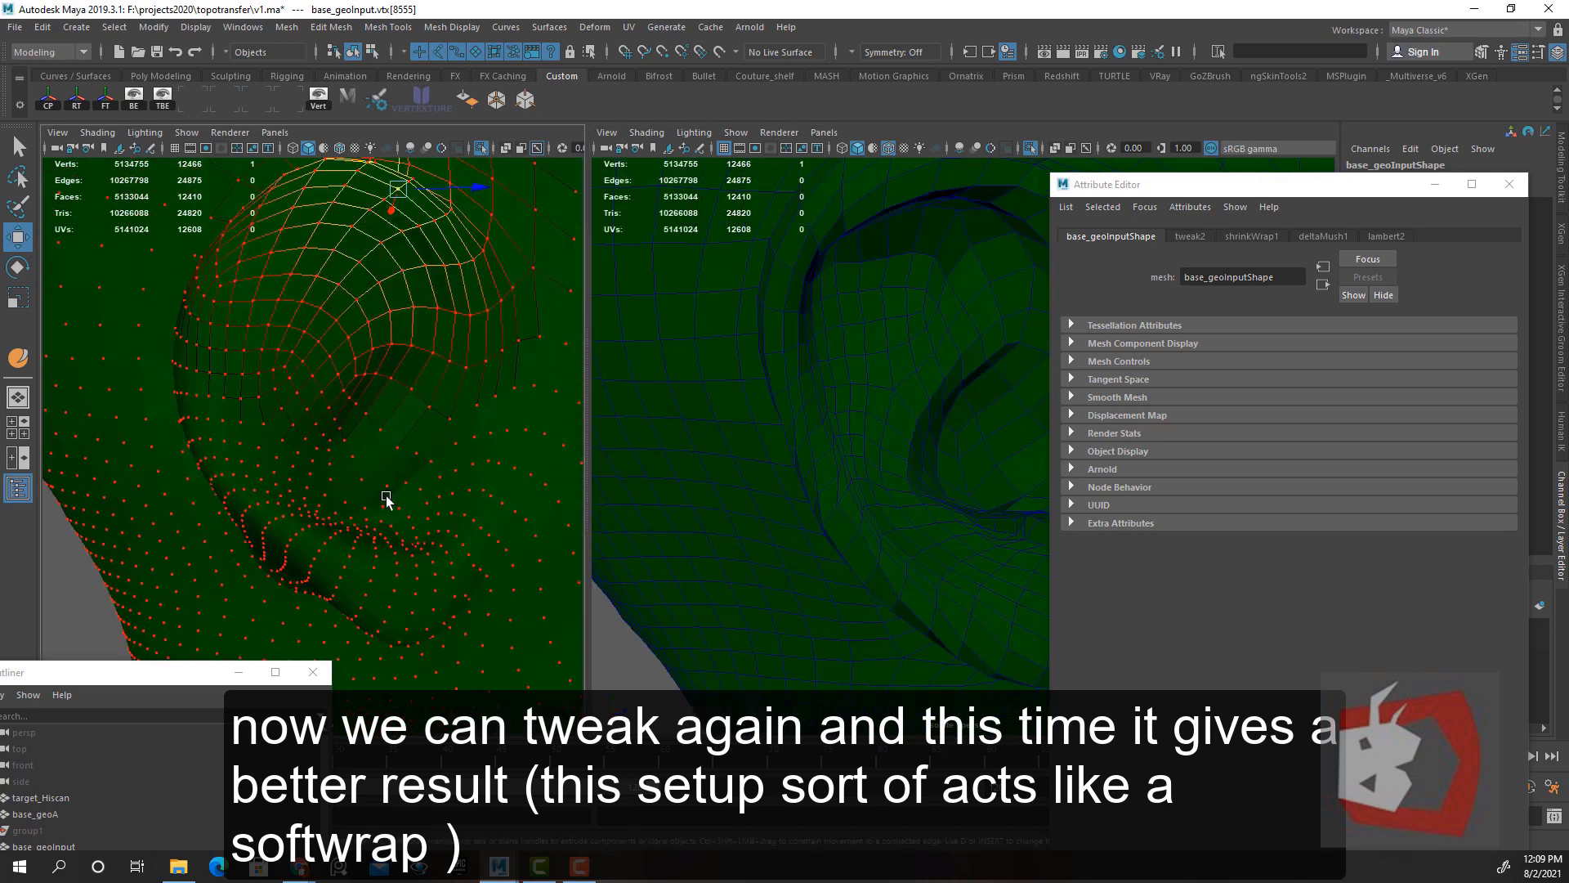
Move a soft-selected vertex in the lower inner ear of base_geoInput toward the face and upward
{"action": "left_click", "coordinate": [360, 478]}
{"action": "scroll", "coordinate": [419, 484], "scroll_direction": "down", "scroll_amount": 5}
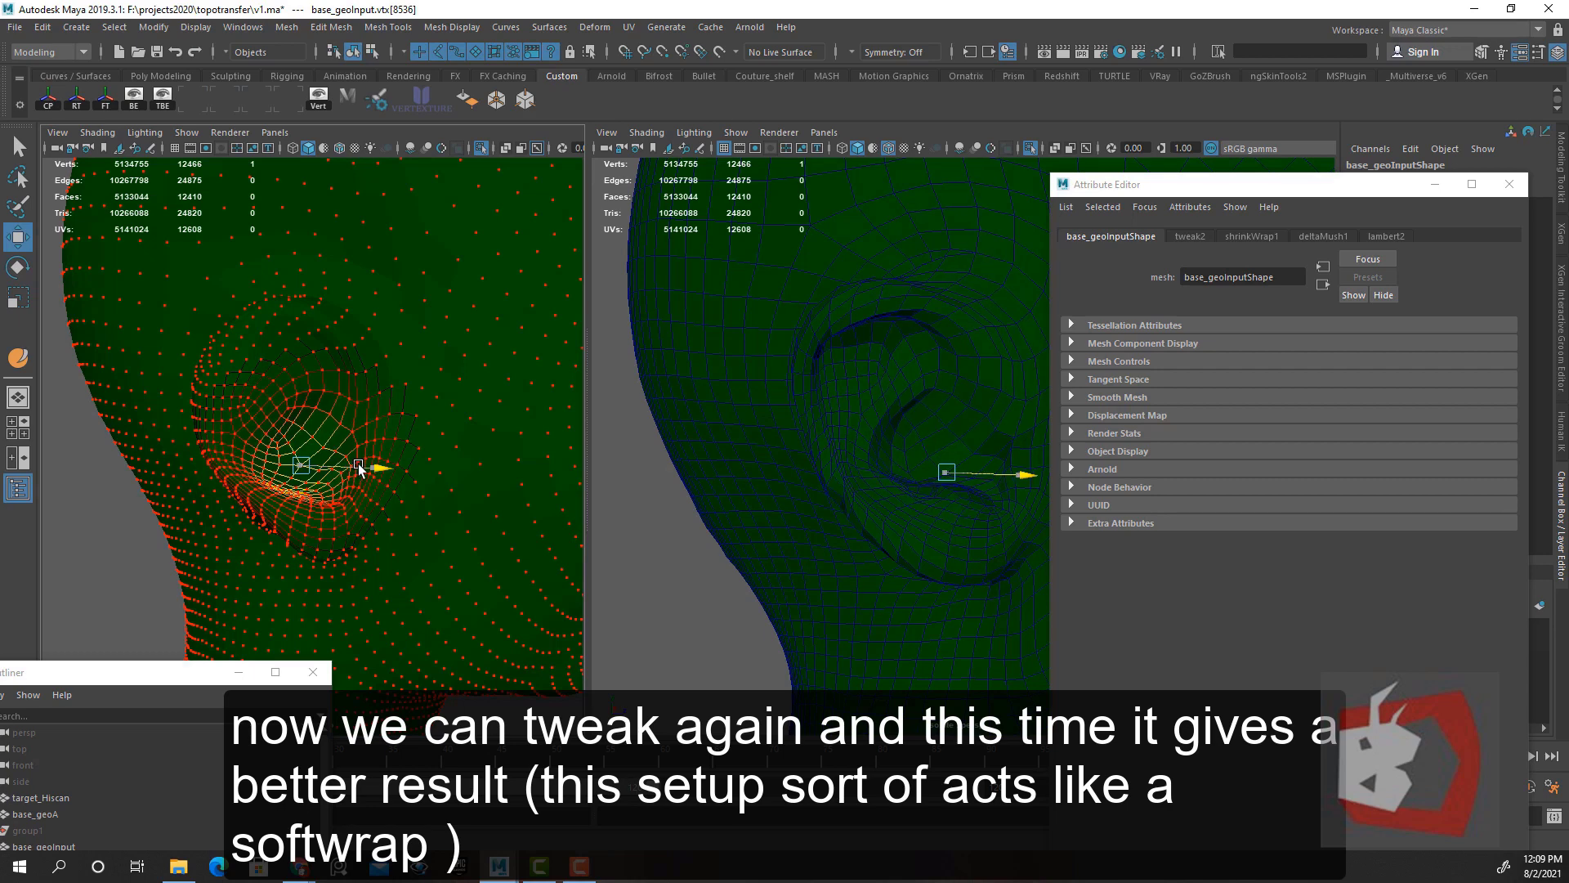
{"action": "left_click_drag", "start_coordinate": [359, 469], "coordinate": [370, 468]}
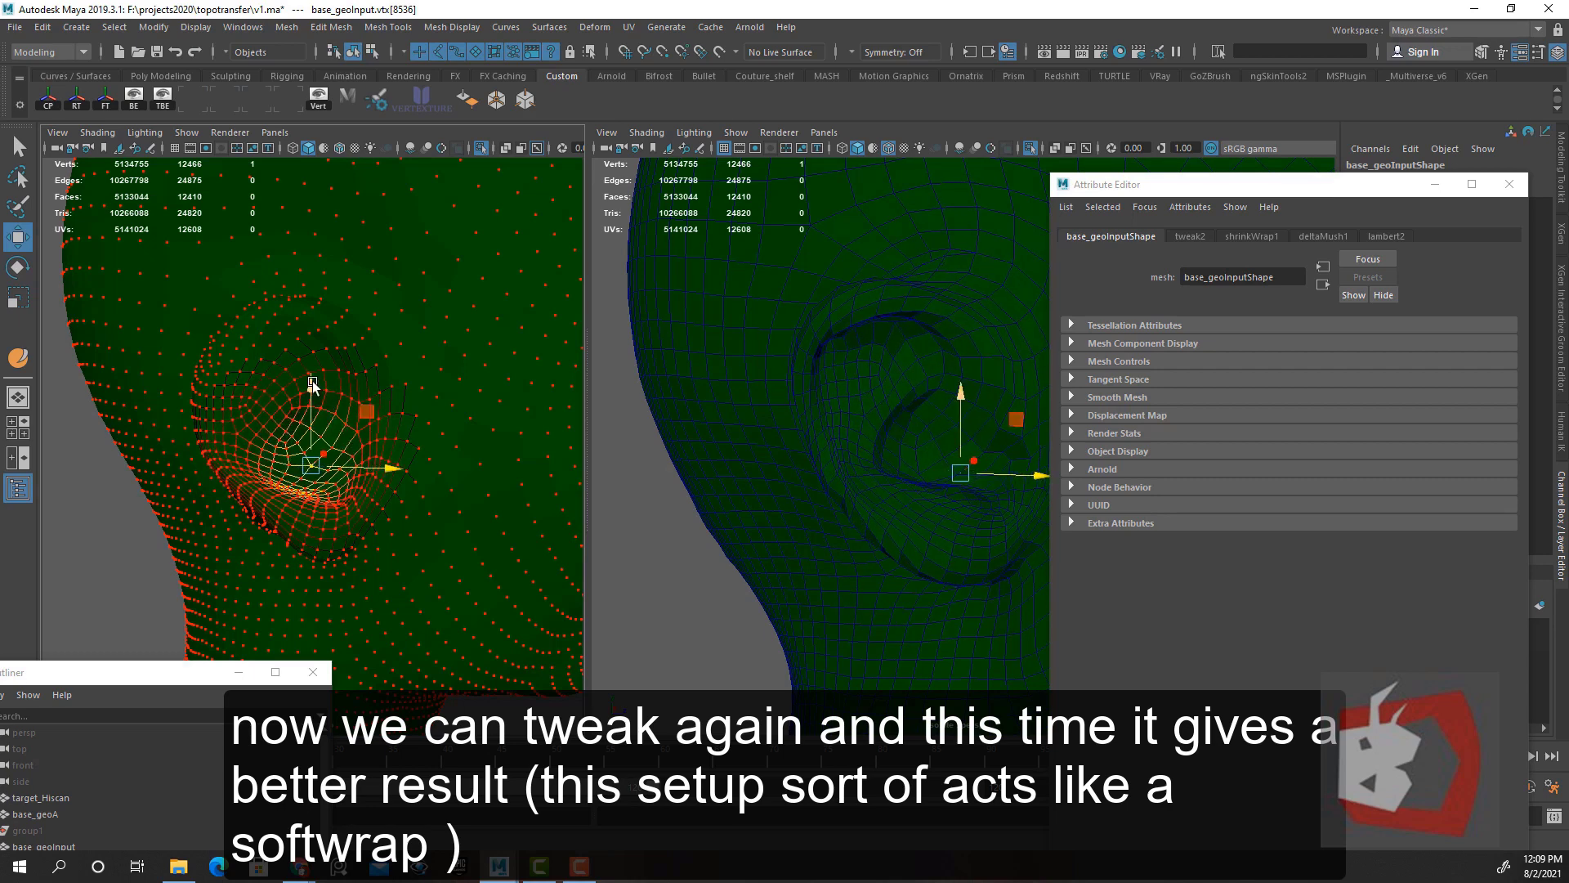
{"action": "left_click_drag", "start_coordinate": [312, 371], "coordinate": [322, 371]}
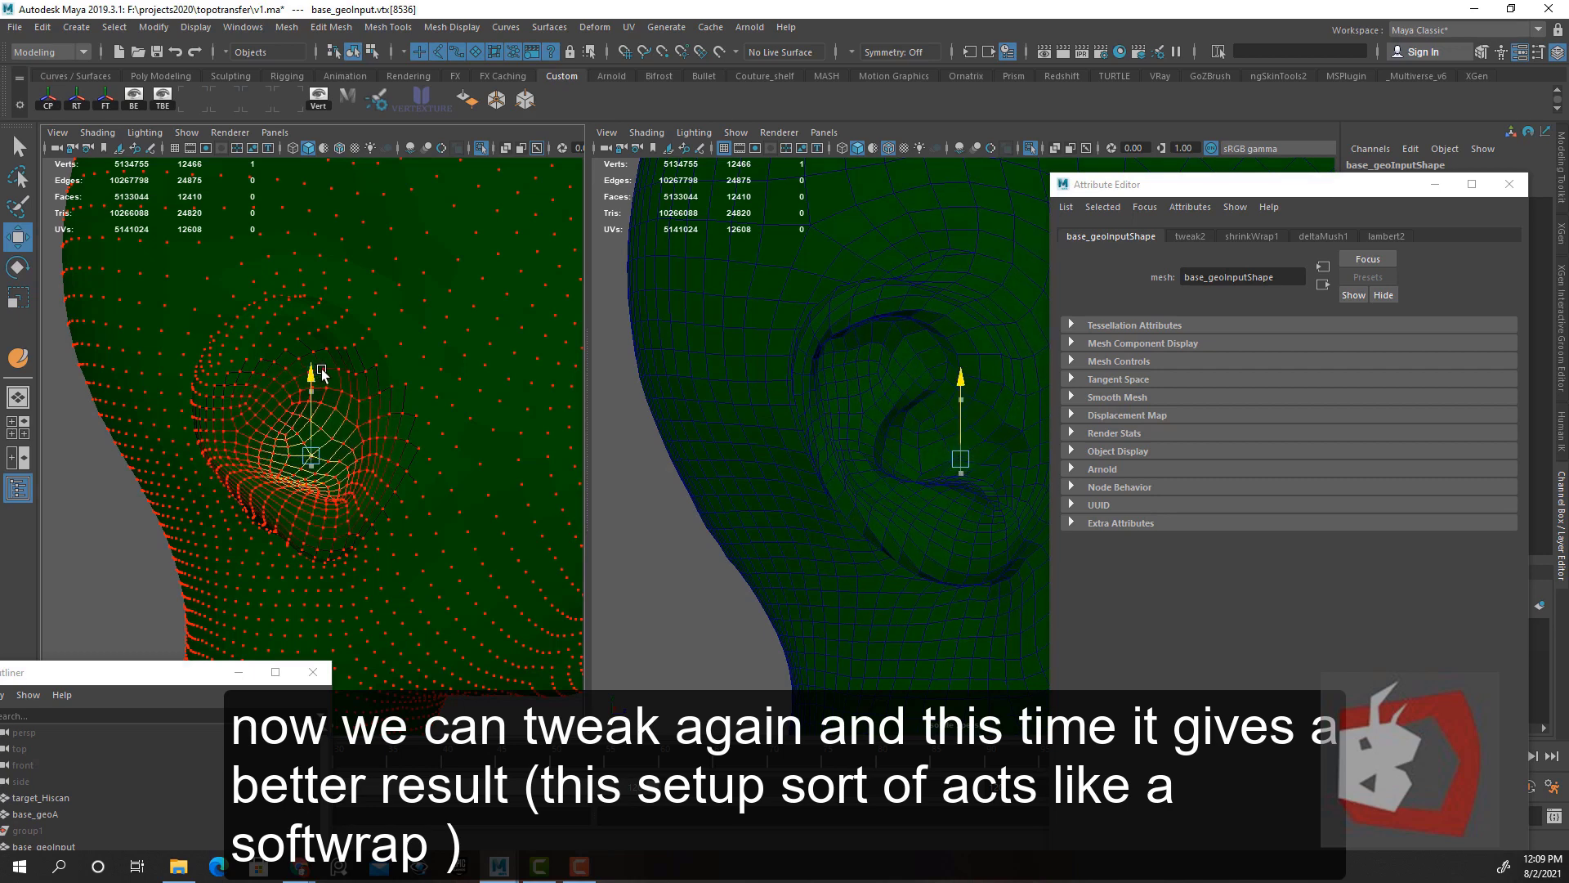
Reshape the upper lip of base_geoInput by moving two soft-selected vertices above the mouth
{"action": "left_click", "coordinate": [324, 483]}
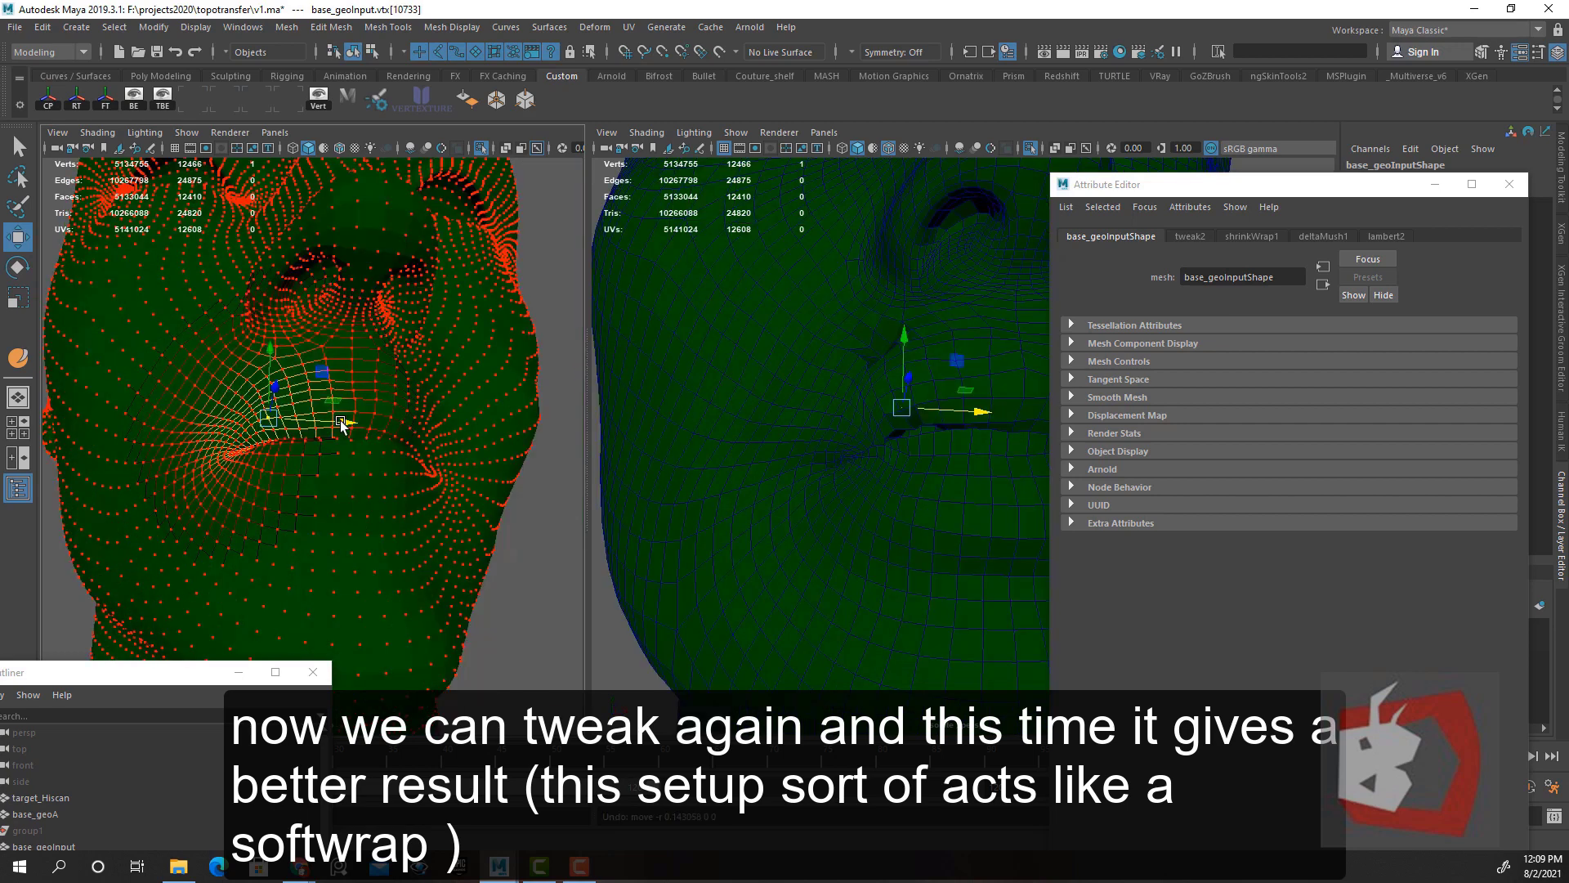
{"action": "left_click_drag", "start_coordinate": [341, 424], "coordinate": [245, 405]}
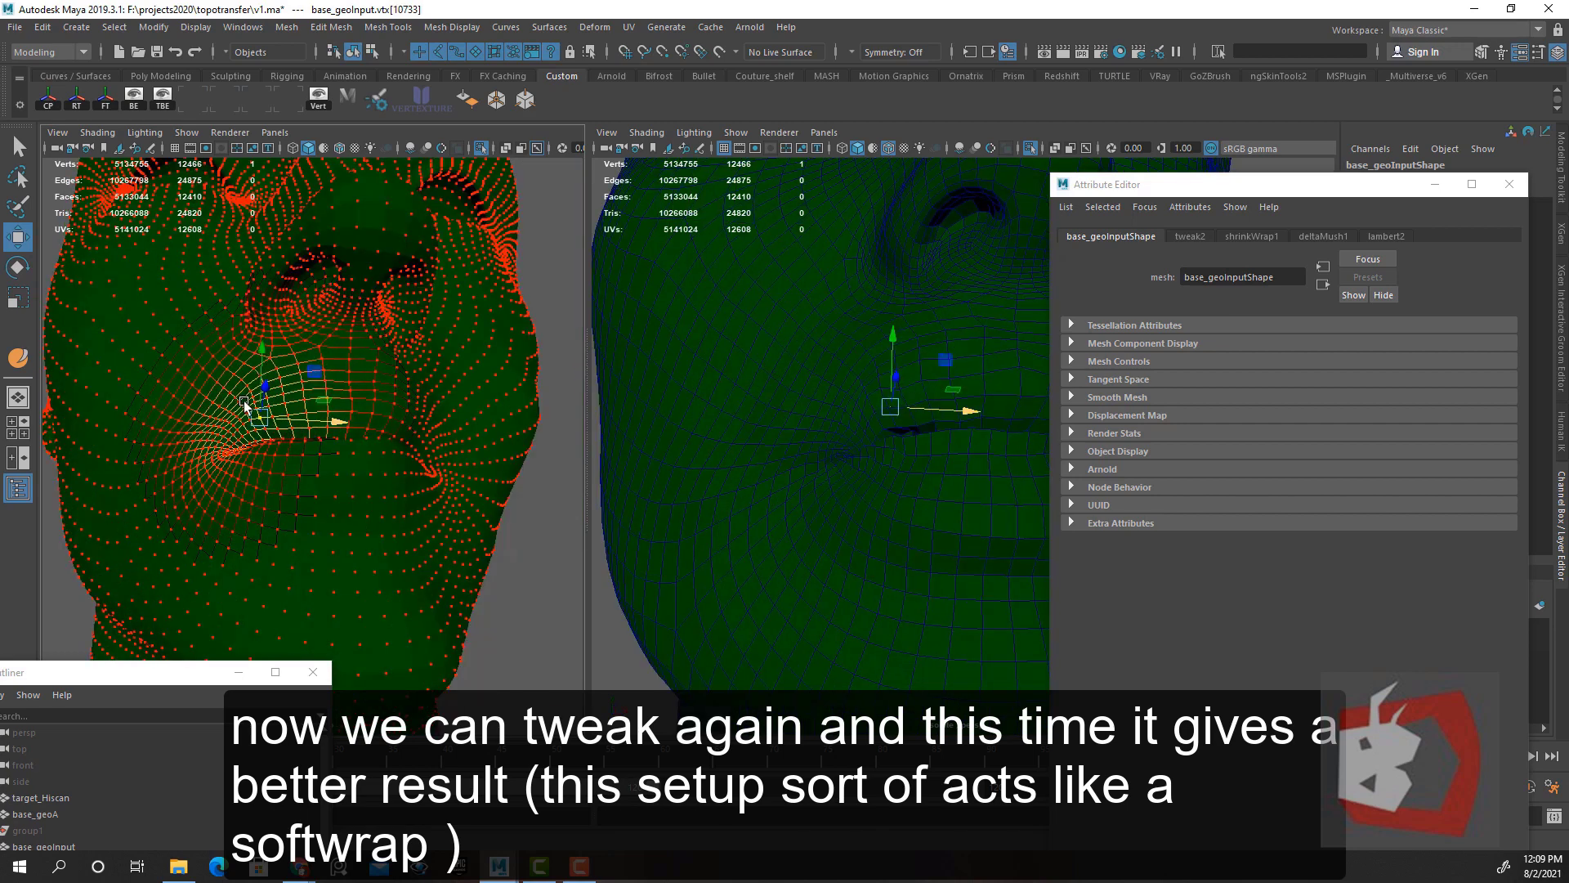
{"action": "left_click", "coordinate": [299, 391]}
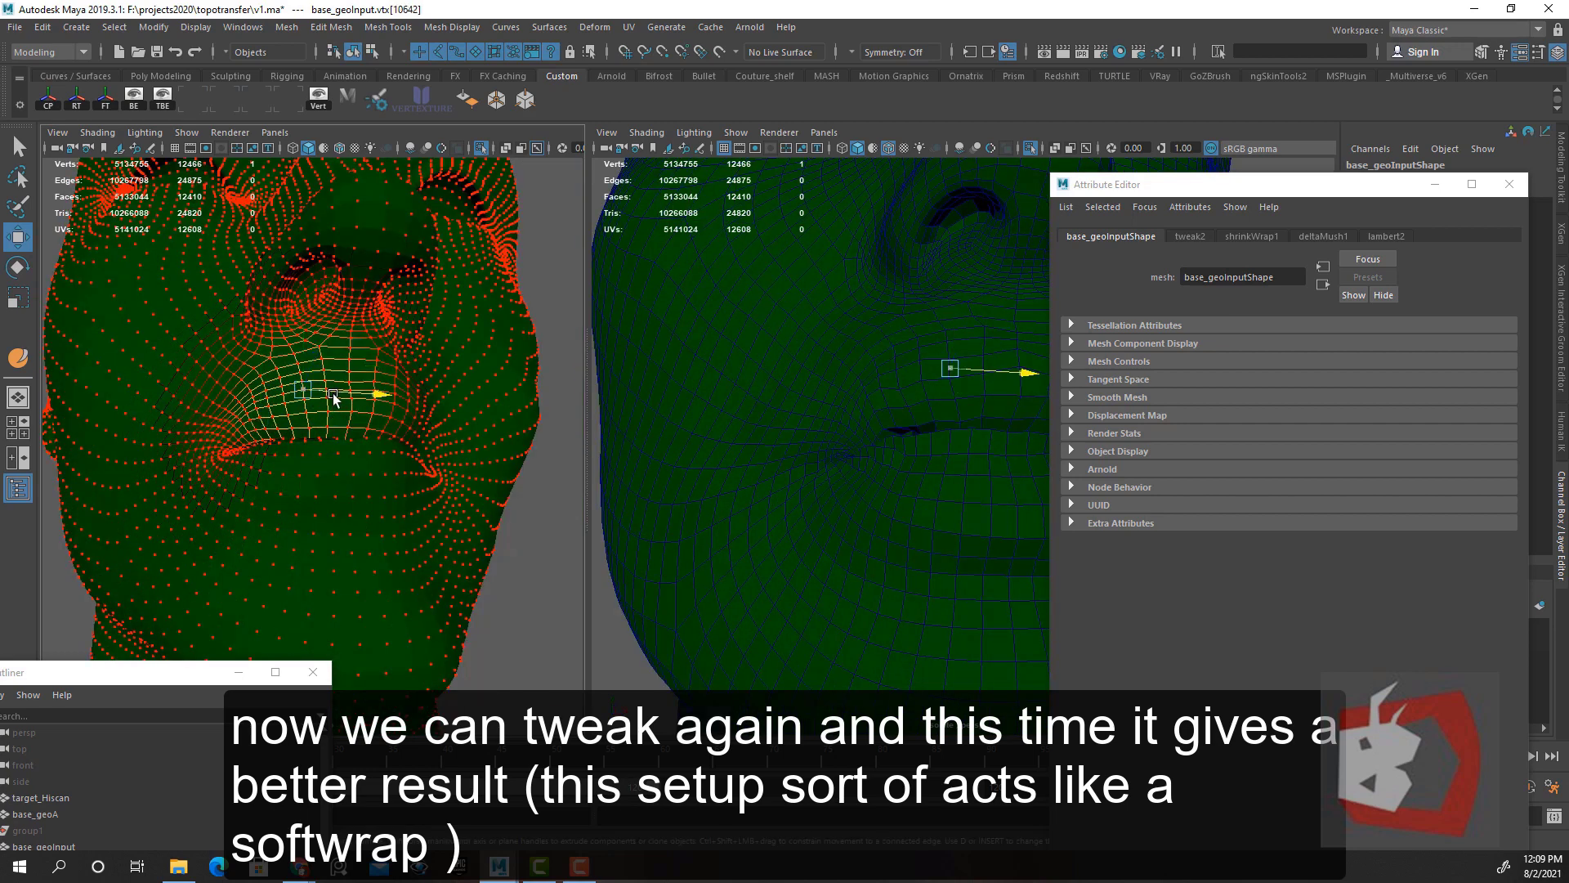
{"action": "left_click_drag", "start_coordinate": [332, 394], "coordinate": [308, 317]}
{"action": "left_click_drag", "start_coordinate": [369, 428], "coordinate": [302, 425]}
{"action": "left_click_drag", "start_coordinate": [300, 316], "coordinate": [308, 307]}
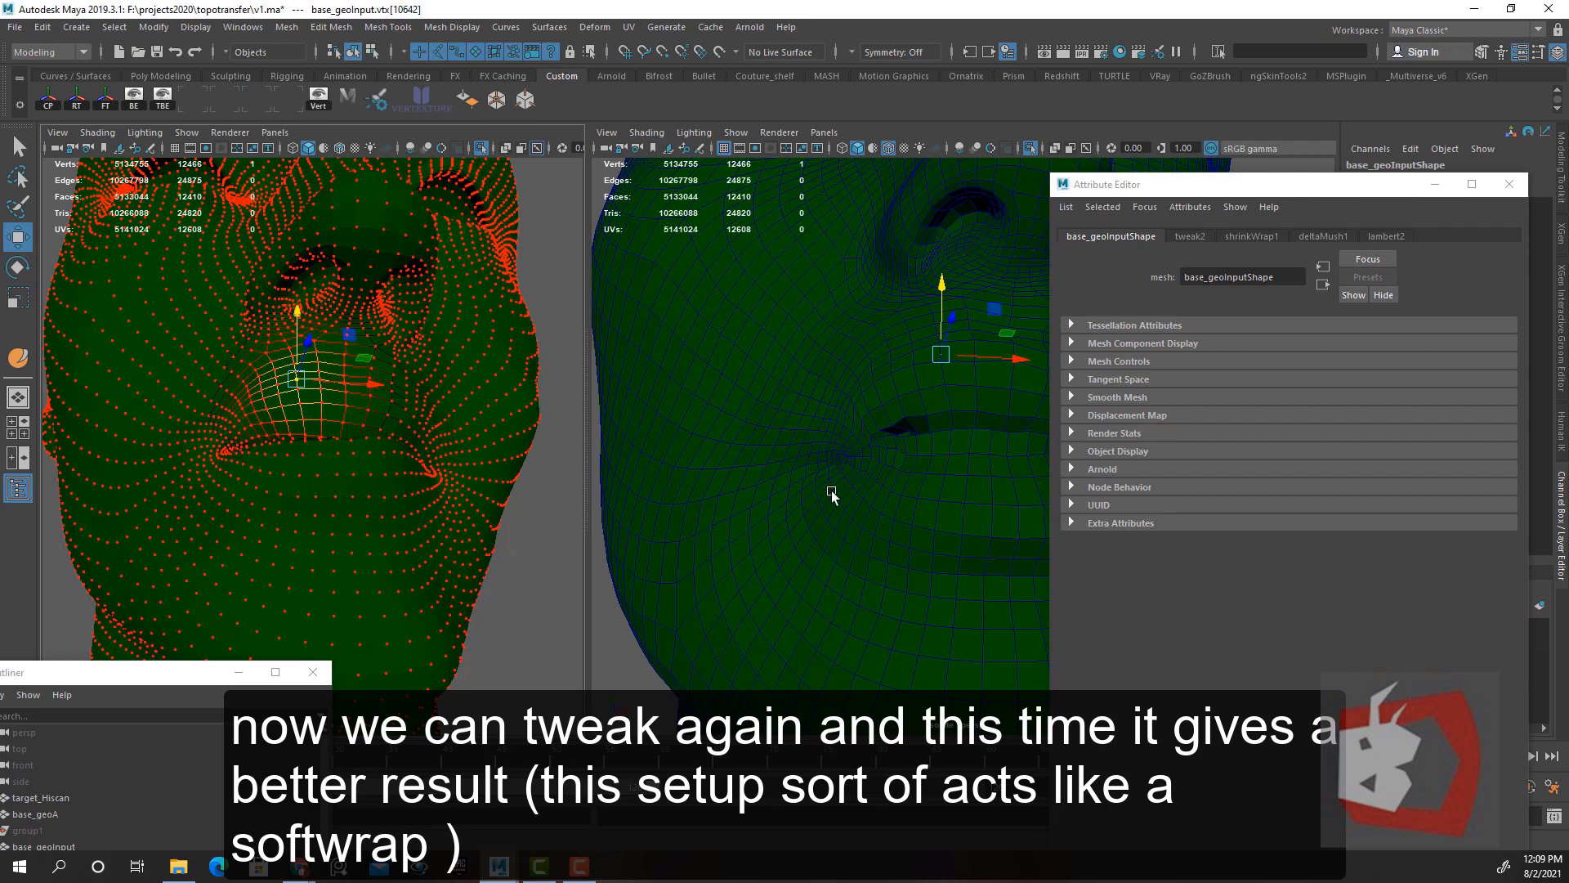
Deselect the input mesh and examine the wrapped head from the front and around its other ear
{"action": "scroll", "coordinate": [329, 507], "scroll_direction": "down", "scroll_amount": 10}
{"action": "scroll", "coordinate": [883, 438], "scroll_direction": "down", "scroll_amount": 8}
{"action": "left_click_drag", "start_coordinate": [269, 465], "coordinate": [360, 467], "text": "alt"}
{"action": "left_click_drag", "start_coordinate": [810, 457], "coordinate": [847, 424], "text": "alt"}
{"action": "left_click", "coordinate": [651, 565]}
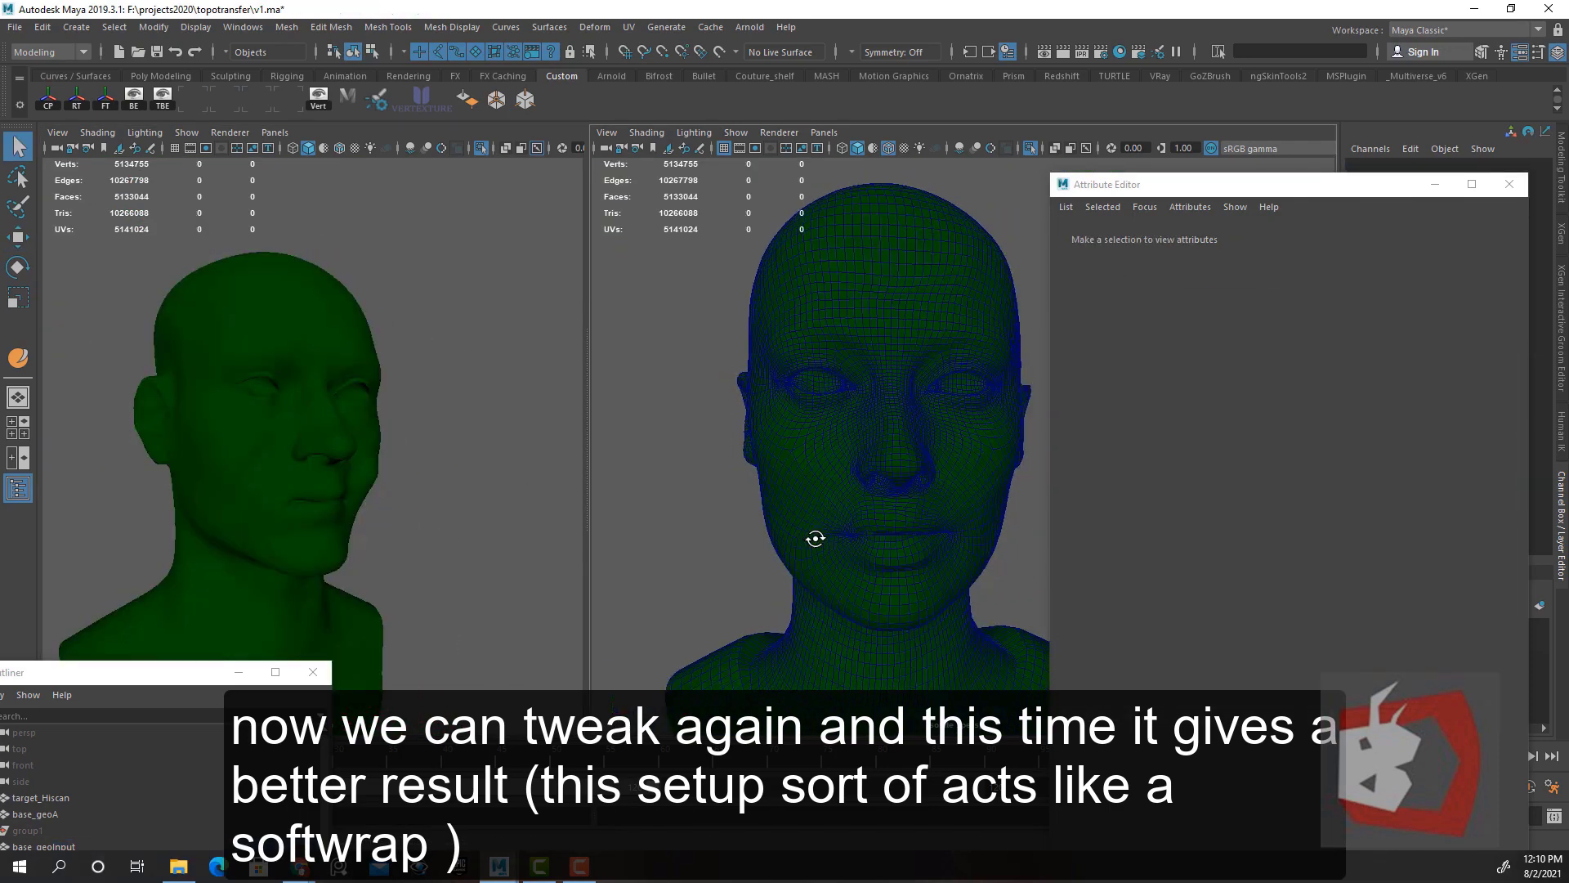
{"action": "left_click_drag", "start_coordinate": [812, 536], "coordinate": [871, 410], "text": "alt"}
{"action": "scroll", "coordinate": [871, 410], "scroll_direction": "up", "scroll_amount": 10}
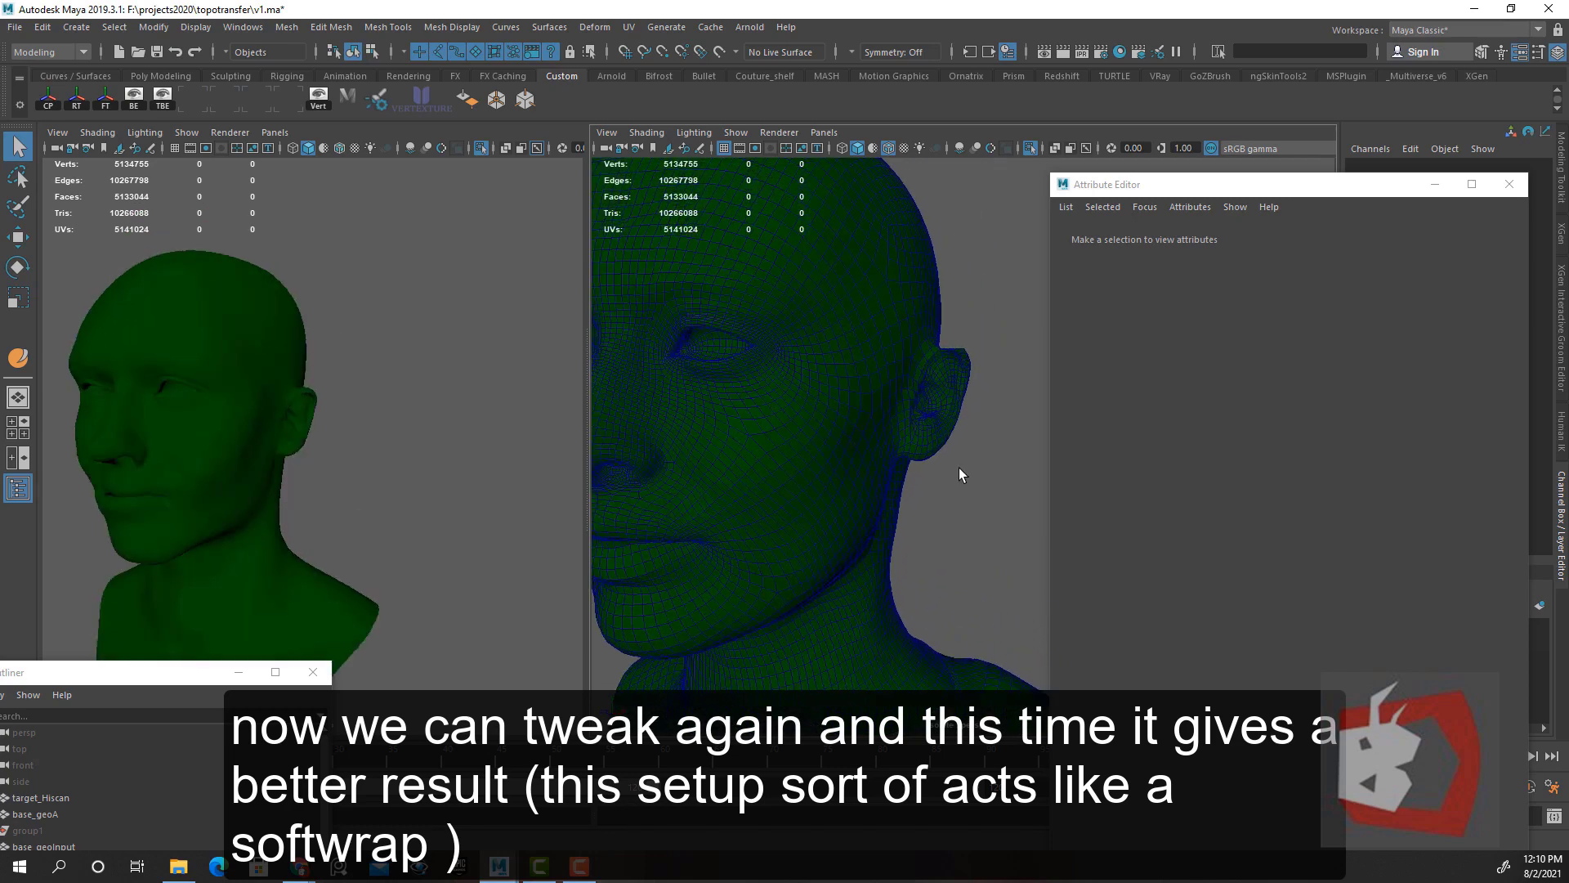
Pull a vertex on the upper rim of base_geoInput's other ear outward and uncover the wrapped ear behind the Attribute Editor
{"action": "left_click", "coordinate": [817, 399]}
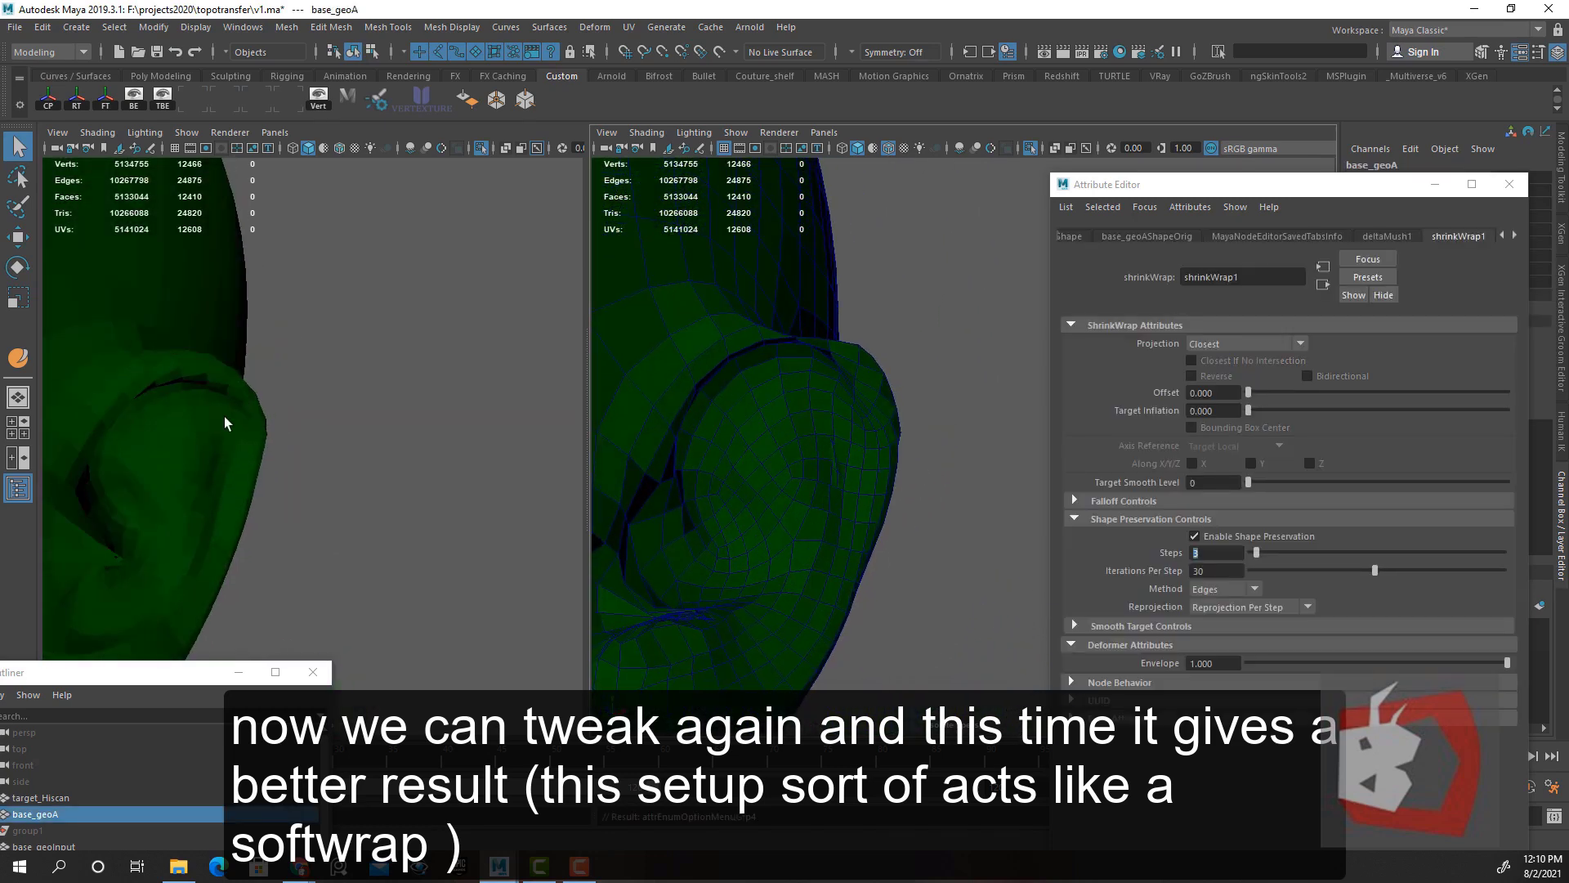
{"action": "scroll", "coordinate": [395, 390], "scroll_direction": "up", "scroll_amount": 3}
{"action": "right_click_drag", "start_coordinate": [394, 315], "coordinate": [319, 317]}
{"action": "left_click", "coordinate": [356, 350]}
{"action": "left_click_drag", "start_coordinate": [402, 355], "coordinate": [440, 342]}
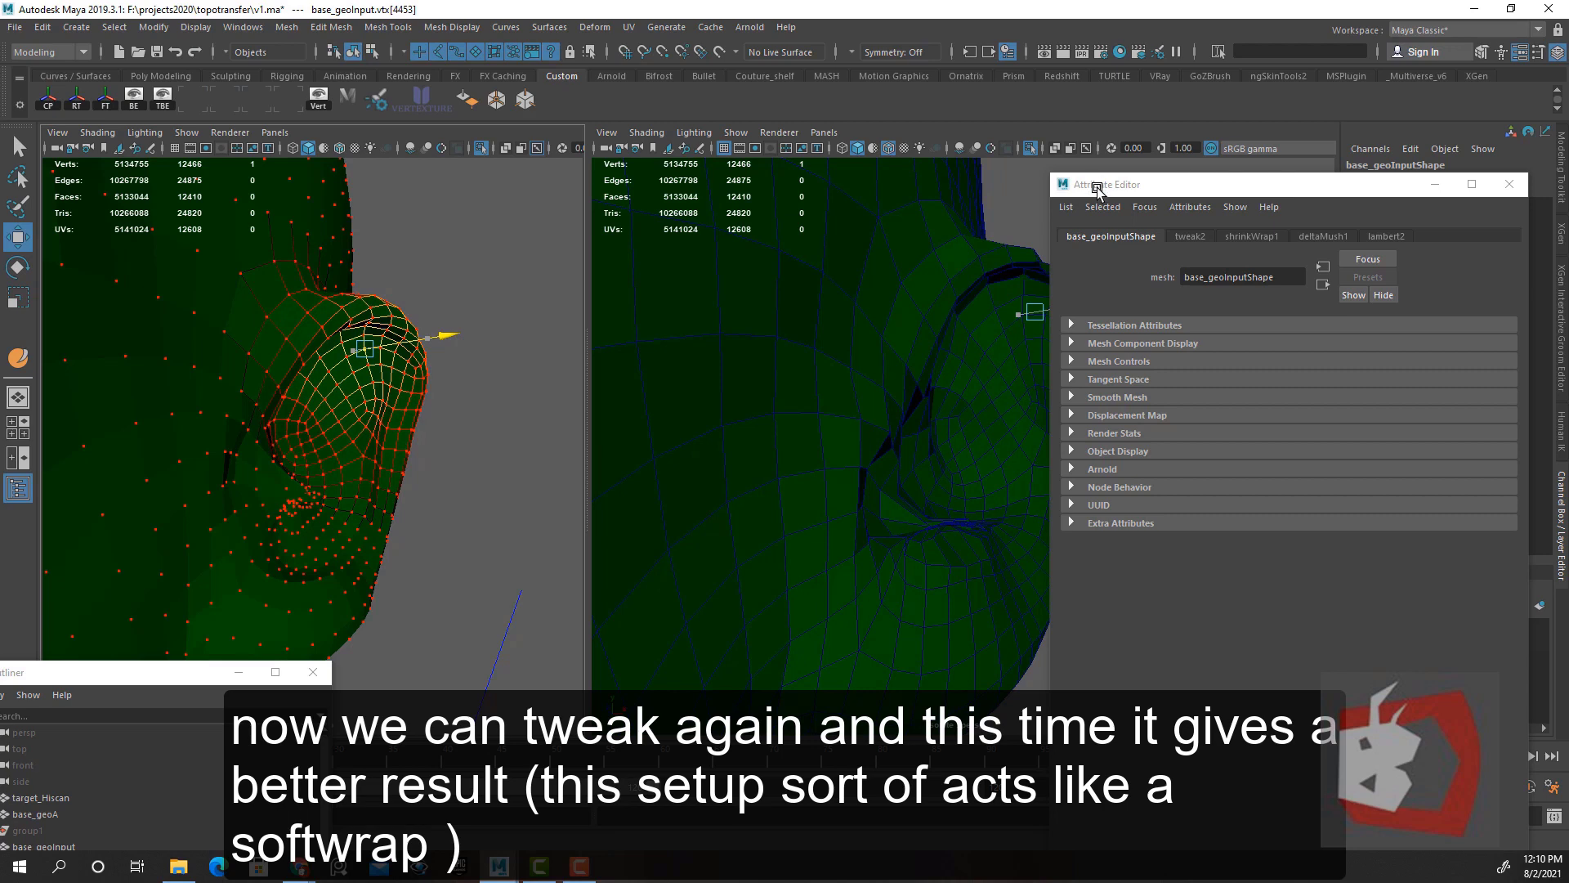
{"action": "left_click_drag", "start_coordinate": [1097, 189], "coordinate": [1228, 217]}
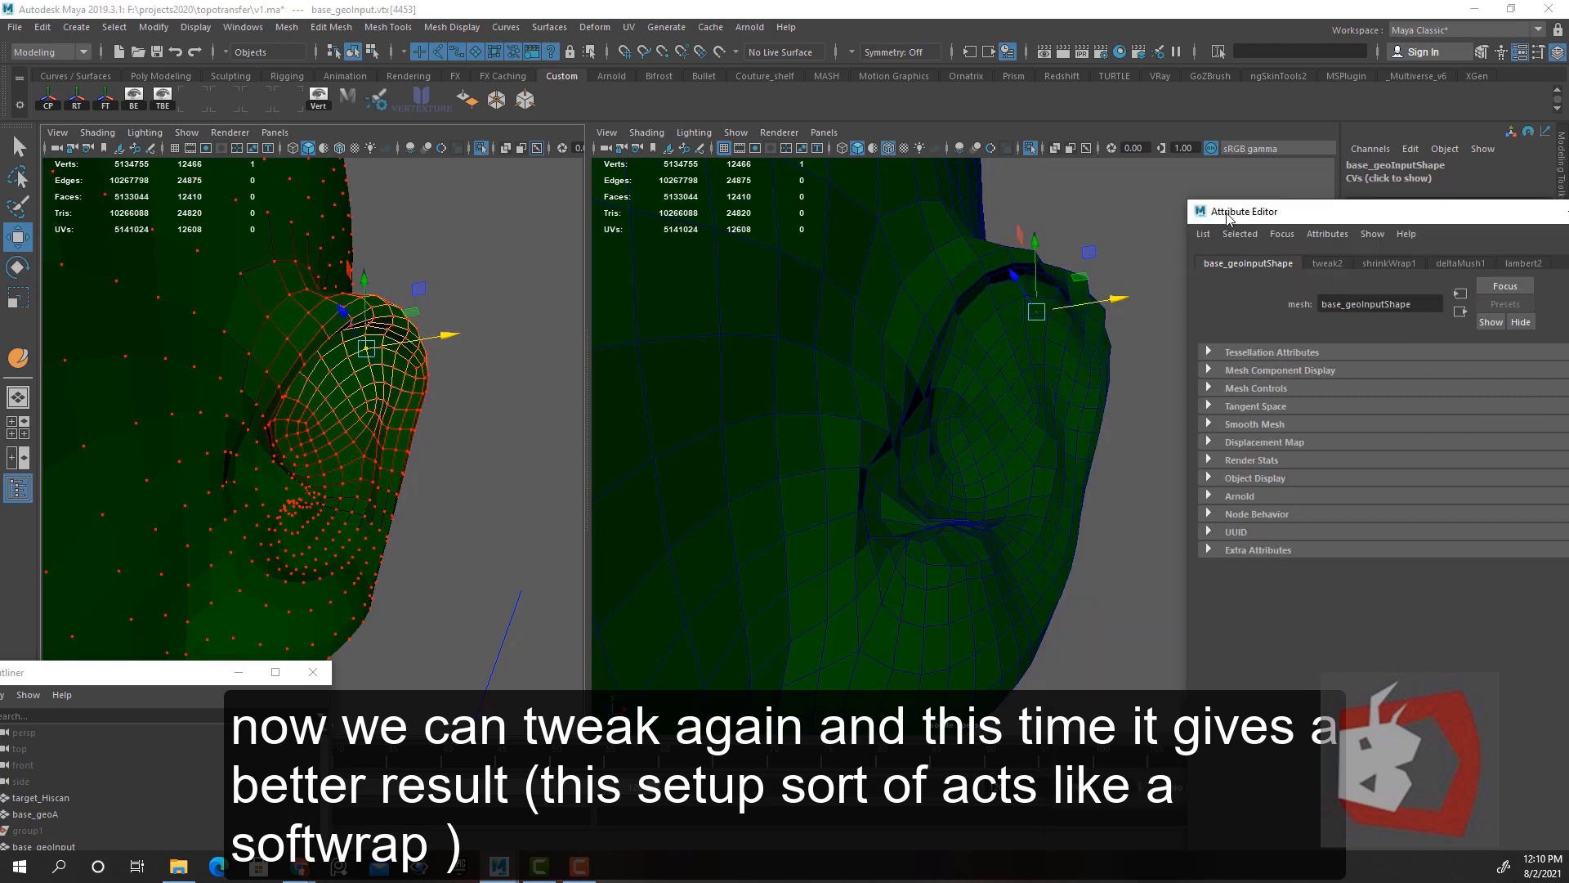
{"action": "left_click_drag", "start_coordinate": [445, 330], "coordinate": [463, 335]}
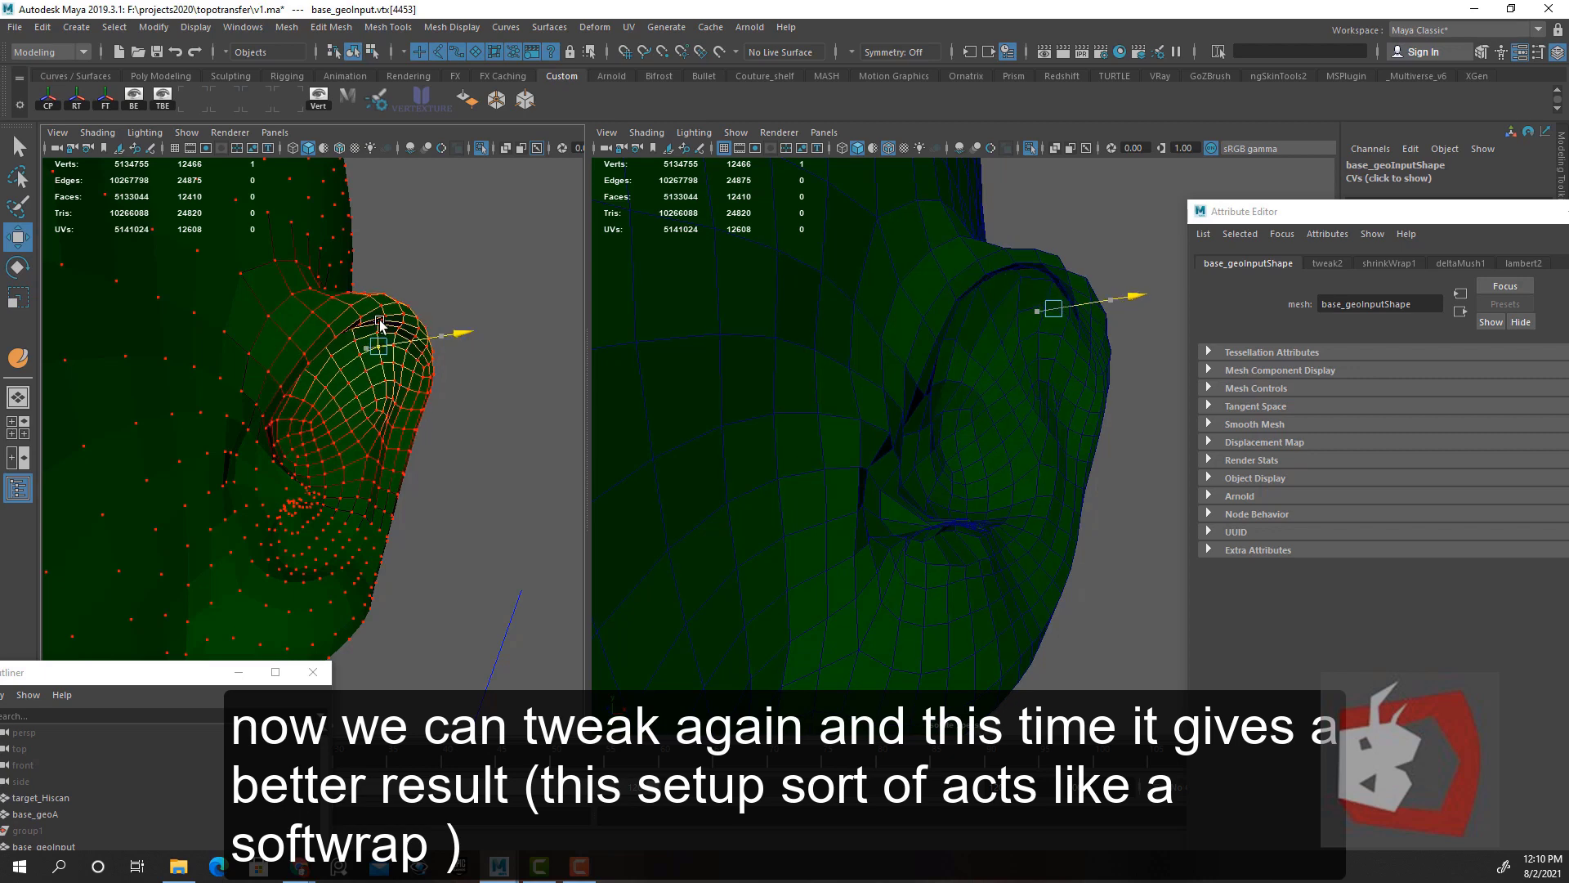
{"action": "middle_click_drag", "start_coordinate": [380, 321], "coordinate": [384, 321]}
Raise a soft-selected vertex at the top of base_geoInput's other ear and finish the vertex editing
{"action": "left_click", "coordinate": [369, 294]}
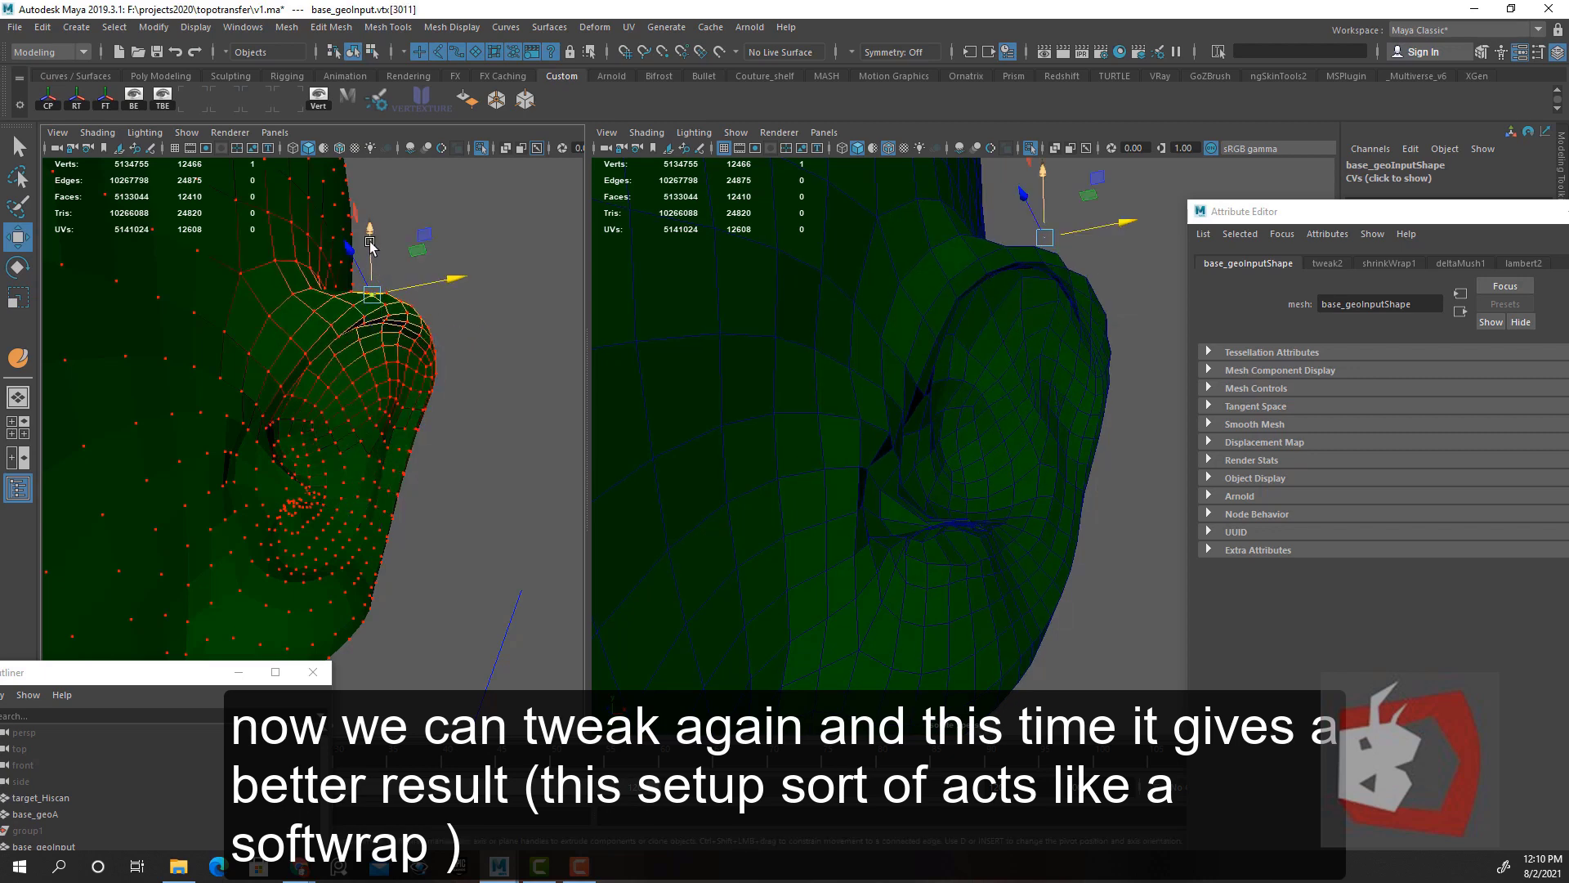
{"action": "left_click_drag", "start_coordinate": [374, 236], "coordinate": [378, 237]}
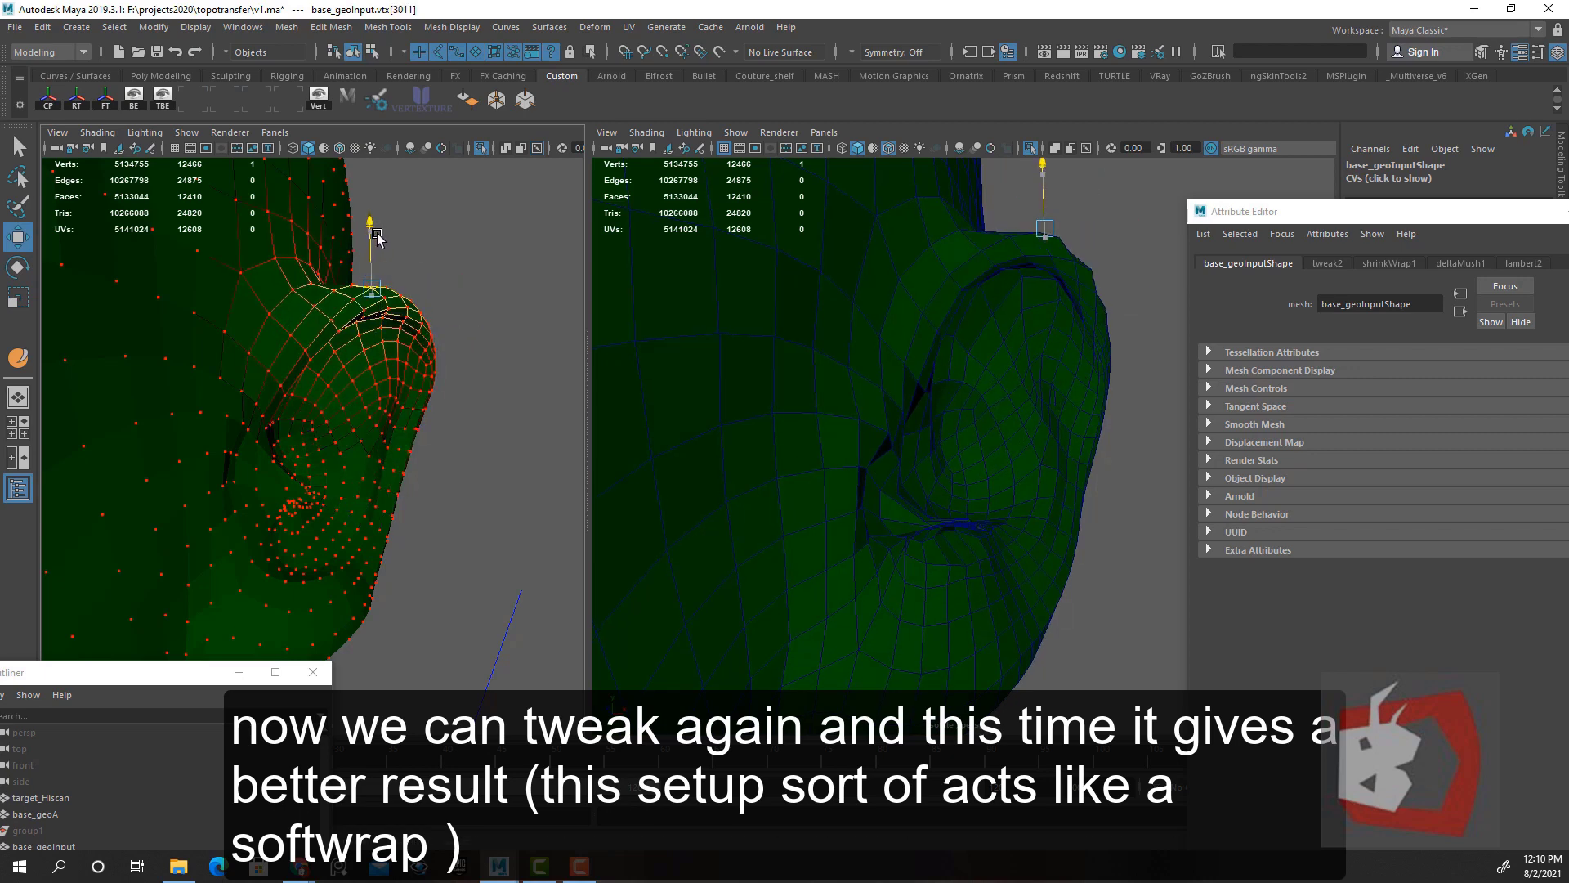
{"action": "middle_click_drag", "start_coordinate": [386, 224], "coordinate": [396, 204]}
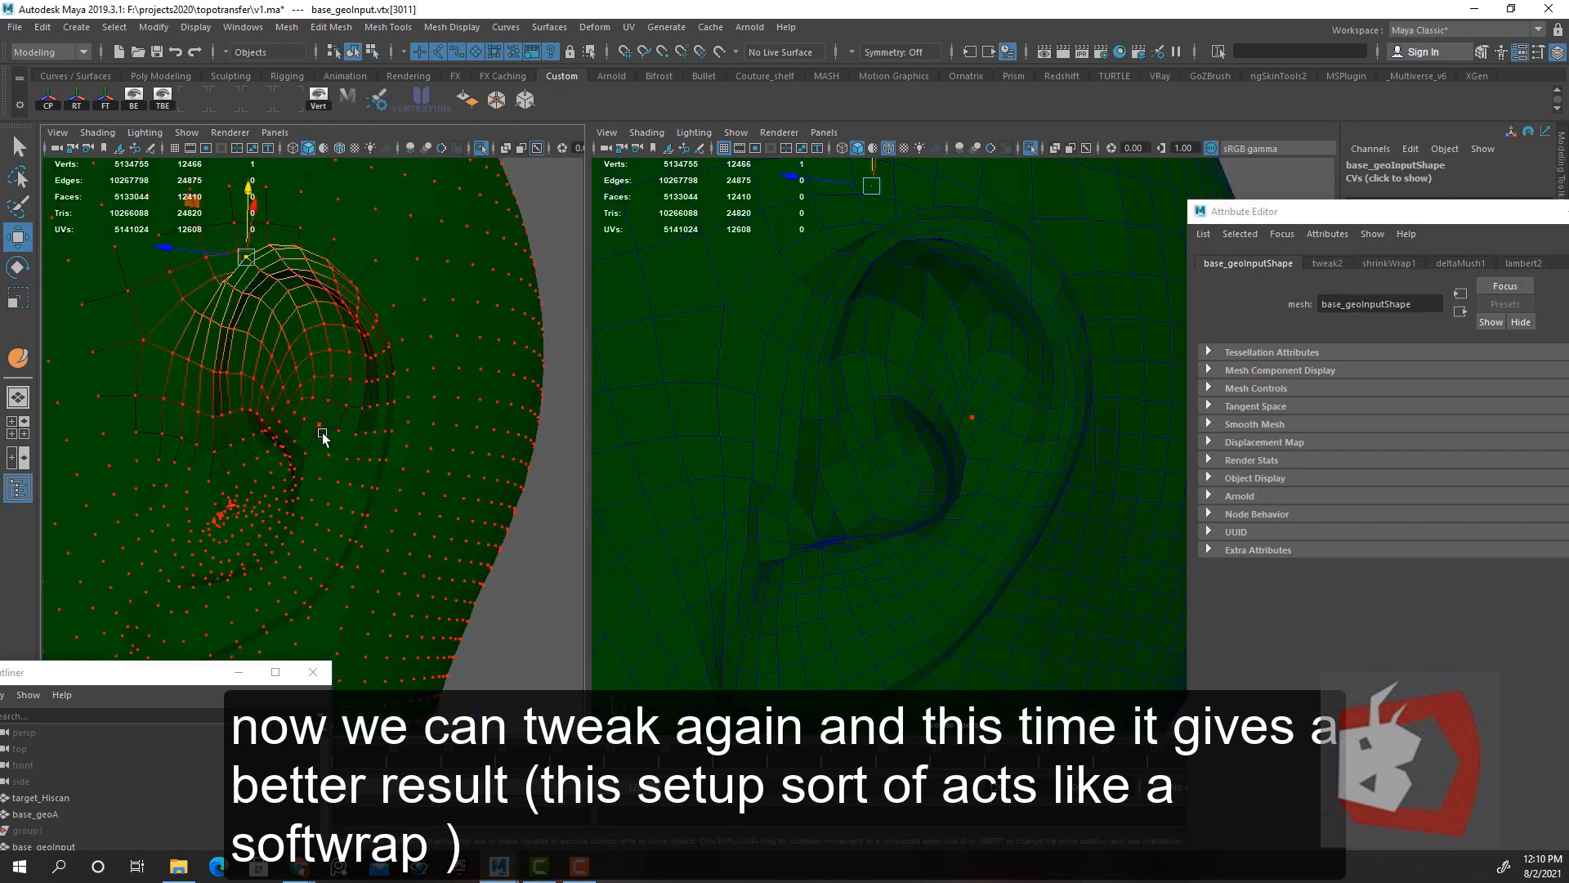
{"action": "right_click", "coordinate": [367, 426]}
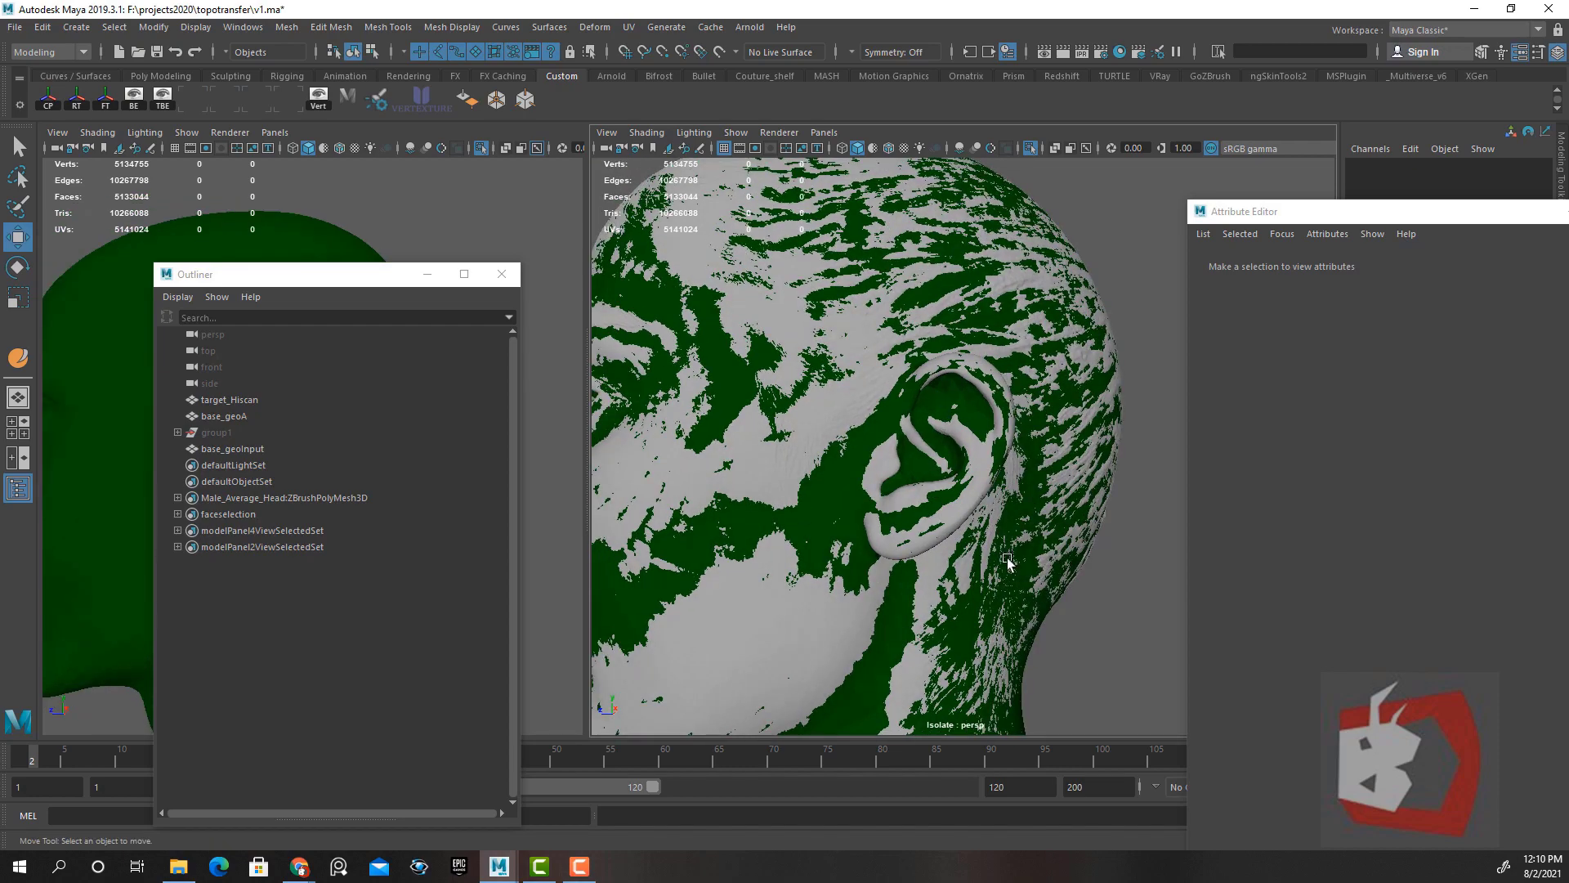
Compare the wrapped head with the high-resolution scan, hide target_Hiscan and view the whole head
{"action": "left_click", "coordinate": [1007, 558]}
{"action": "right_click_drag", "start_coordinate": [1007, 558], "coordinate": [890, 529], "text": "alt"}
{"action": "left_click_drag", "start_coordinate": [890, 530], "coordinate": [956, 544], "text": "alt"}
{"action": "right_click_drag", "start_coordinate": [956, 544], "coordinate": [911, 543], "text": "alt"}
{"action": "left_click_drag", "start_coordinate": [910, 543], "coordinate": [833, 460], "text": "alt"}
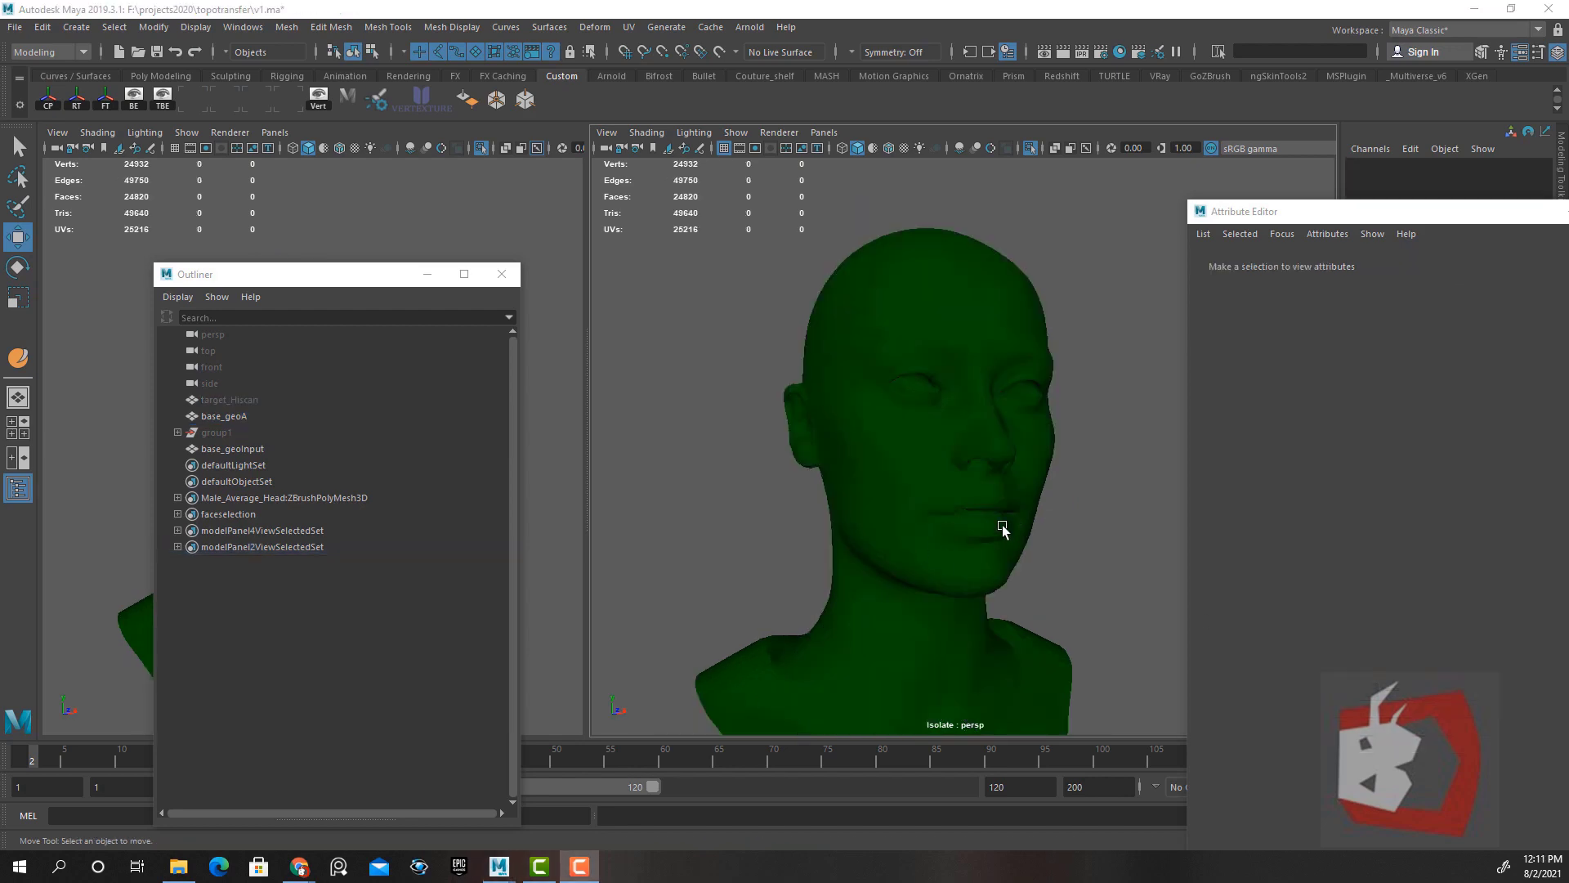
Examine the wrapped head's ear up close and its profile and face from several angles
{"action": "left_click_drag", "start_coordinate": [1002, 529], "coordinate": [855, 441], "text": "alt"}
{"action": "scroll", "coordinate": [903, 495], "scroll_direction": "up", "scroll_amount": 5}
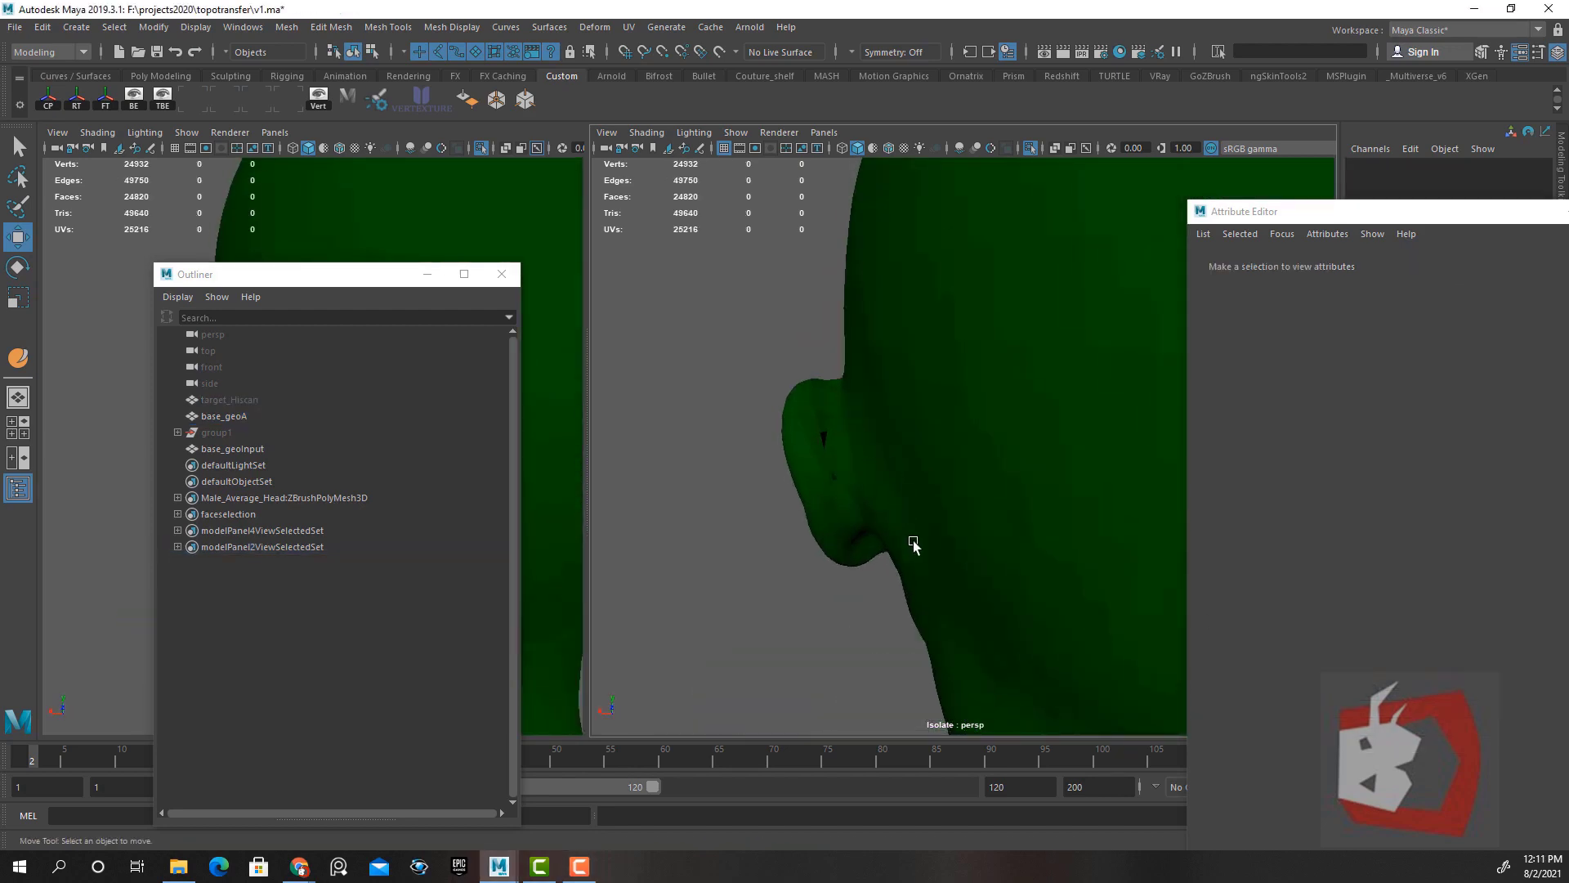
{"action": "right_click_drag", "start_coordinate": [977, 541], "coordinate": [924, 538], "text": "alt"}
{"action": "left_click_drag", "start_coordinate": [964, 535], "coordinate": [900, 536], "text": "alt"}
{"action": "left_click_drag", "start_coordinate": [1062, 572], "coordinate": [844, 572], "text": "alt"}
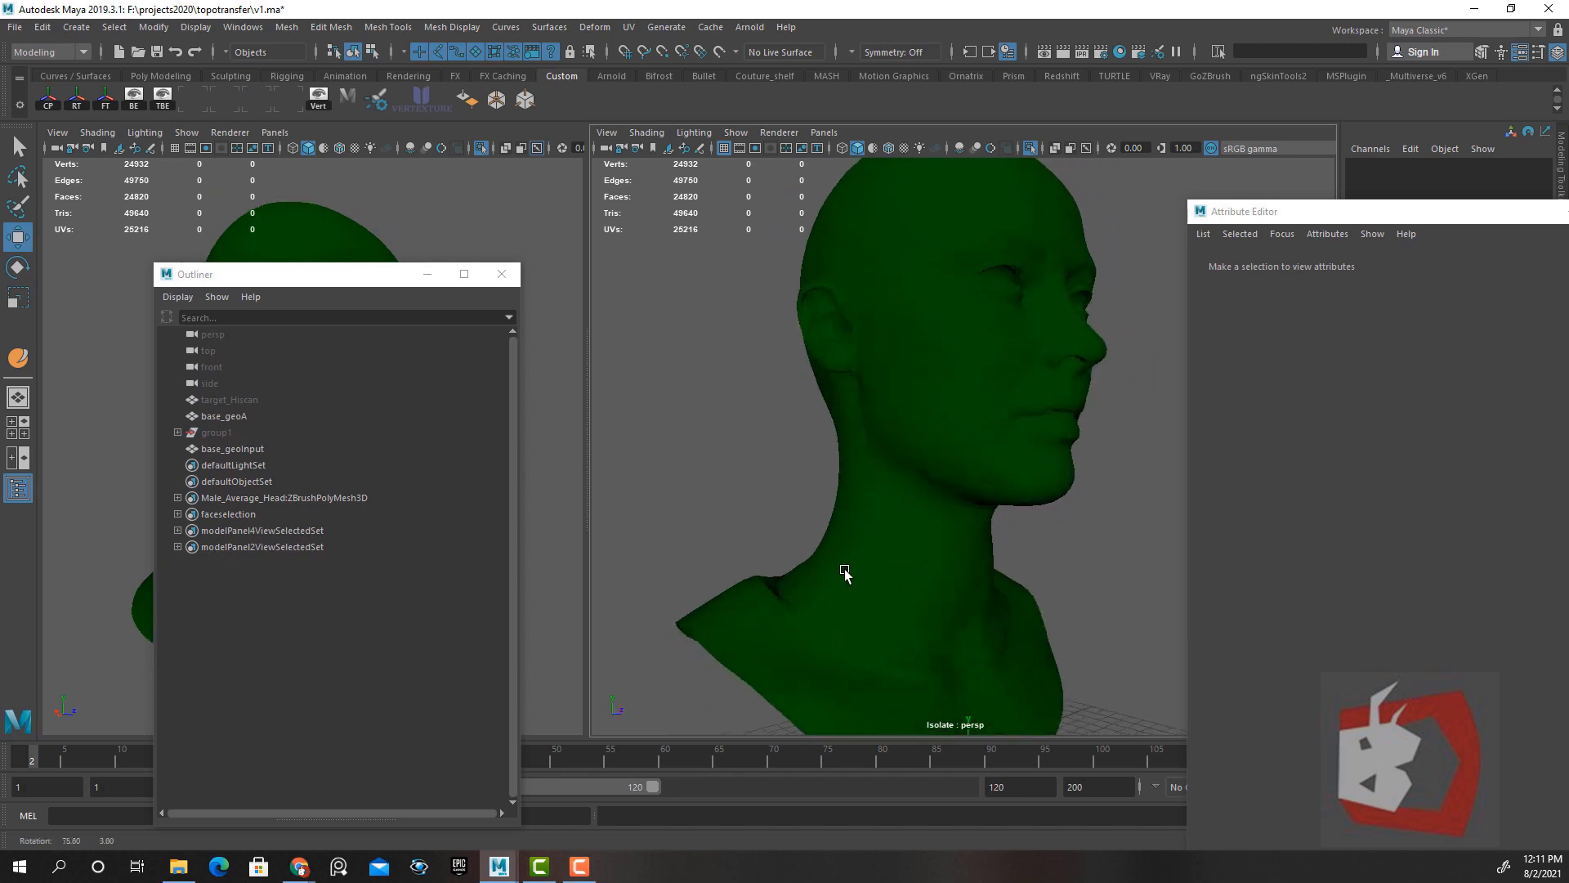
{"action": "right_click_drag", "start_coordinate": [964, 578], "coordinate": [930, 582], "text": "alt"}
{"action": "left_click_drag", "start_coordinate": [930, 583], "coordinate": [963, 547], "text": "alt"}
{"action": "right_click_drag", "start_coordinate": [964, 547], "coordinate": [967, 501], "text": "alt"}
{"action": "left_click_drag", "start_coordinate": [967, 501], "coordinate": [981, 532], "text": "alt"}
Select the wrapped mesh base_geoA and view its shrinkWrap1 attributes
{"action": "key", "text": "q"}
{"action": "left_click_drag", "start_coordinate": [903, 424], "coordinate": [908, 487], "text": "alt"}
{"action": "left_click", "coordinate": [918, 449]}
{"action": "mouse_move", "coordinate": [907, 487]}
{"action": "right_mouse_down", "text": "alt"}
{"action": "mouse_move", "coordinate": [857, 498]}
{"action": "mouse_move", "coordinate": [913, 491]}
{"action": "right_mouse_up", "text": "alt"}
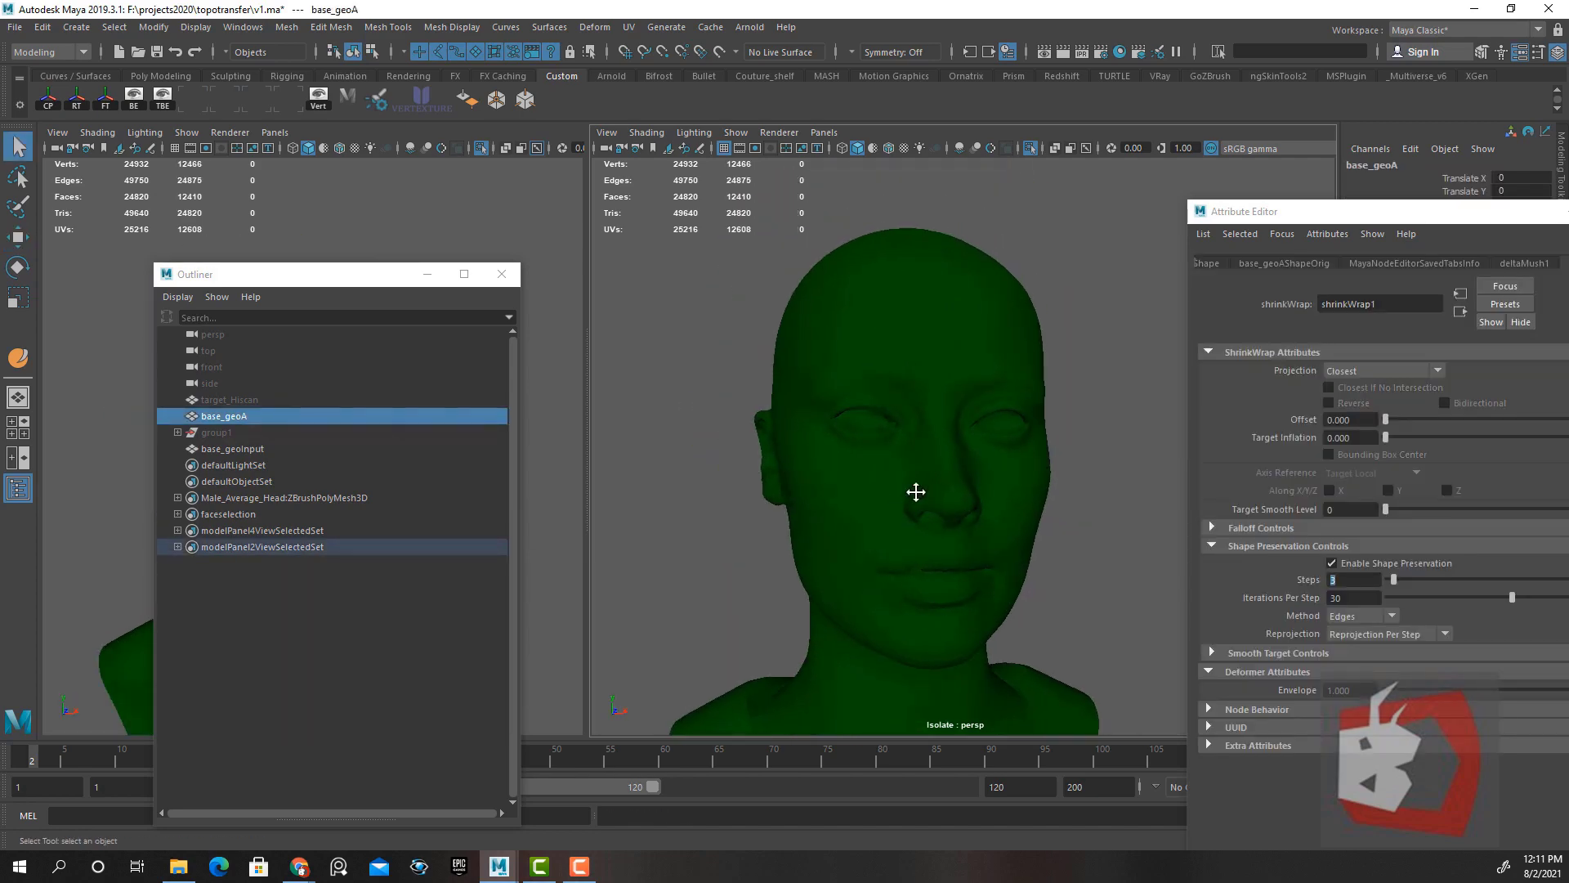
{"action": "left_click_drag", "start_coordinate": [914, 491], "coordinate": [568, 484], "text": "alt"}
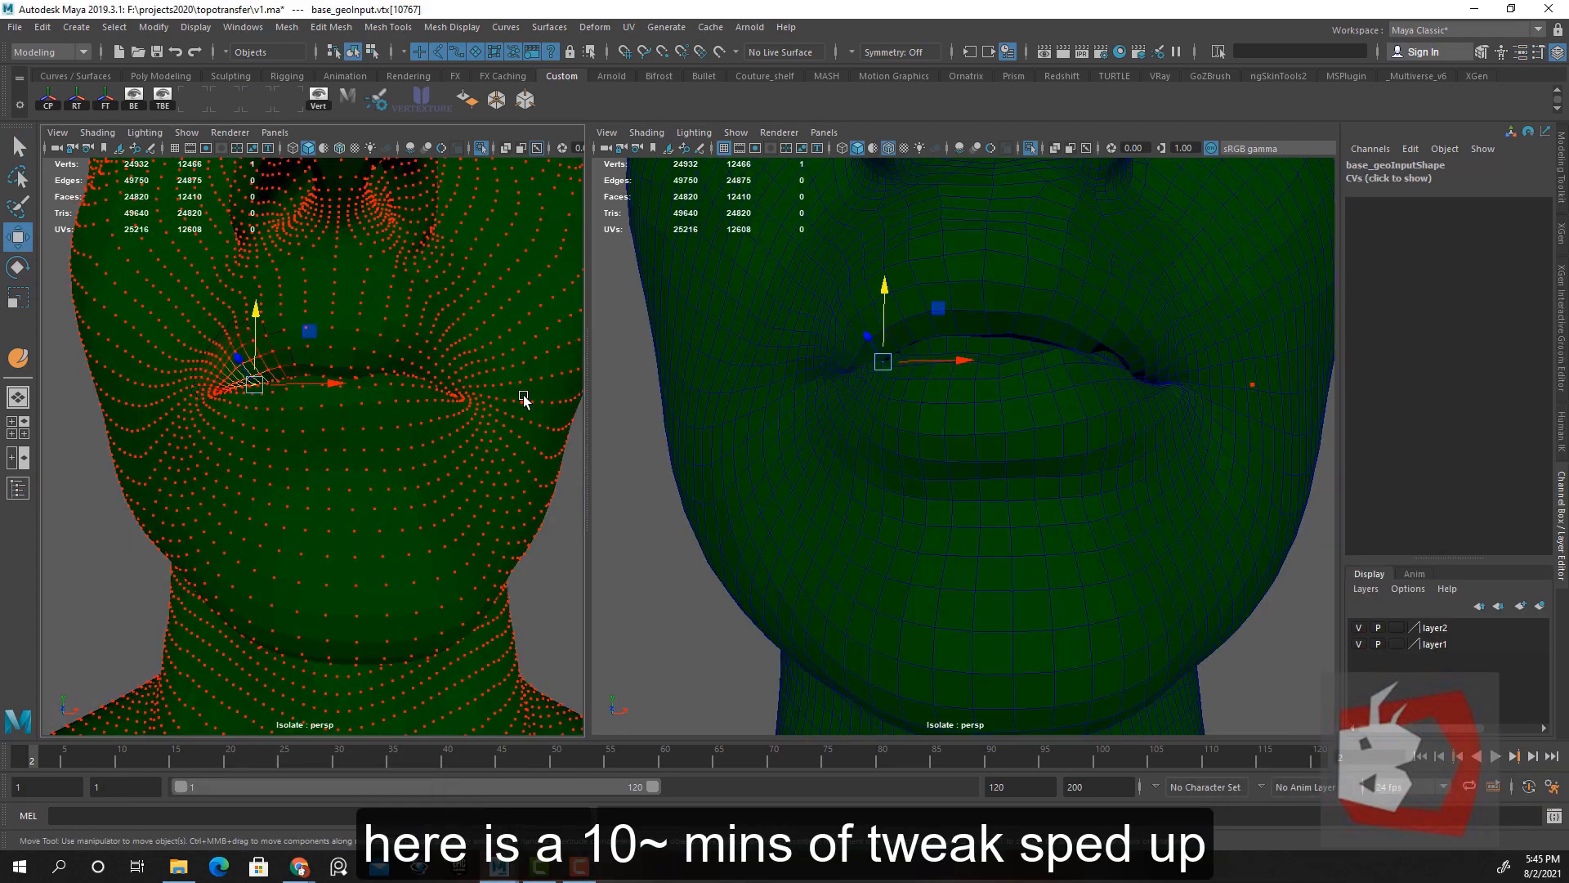
Adjust a soft-selected vertex of base_geoInput at the corner of the mouth
{"action": "right_click_drag", "start_coordinate": [385, 431], "coordinate": [450, 502], "text": "alt"}
{"action": "middle_click_drag", "start_coordinate": [450, 502], "coordinate": [469, 568], "text": "alt"}
{"action": "left_click_drag", "start_coordinate": [469, 568], "coordinate": [499, 601]}
{"action": "left_click_drag", "start_coordinate": [498, 600], "coordinate": [371, 529], "text": "alt"}
{"action": "left_click", "coordinate": [311, 489]}
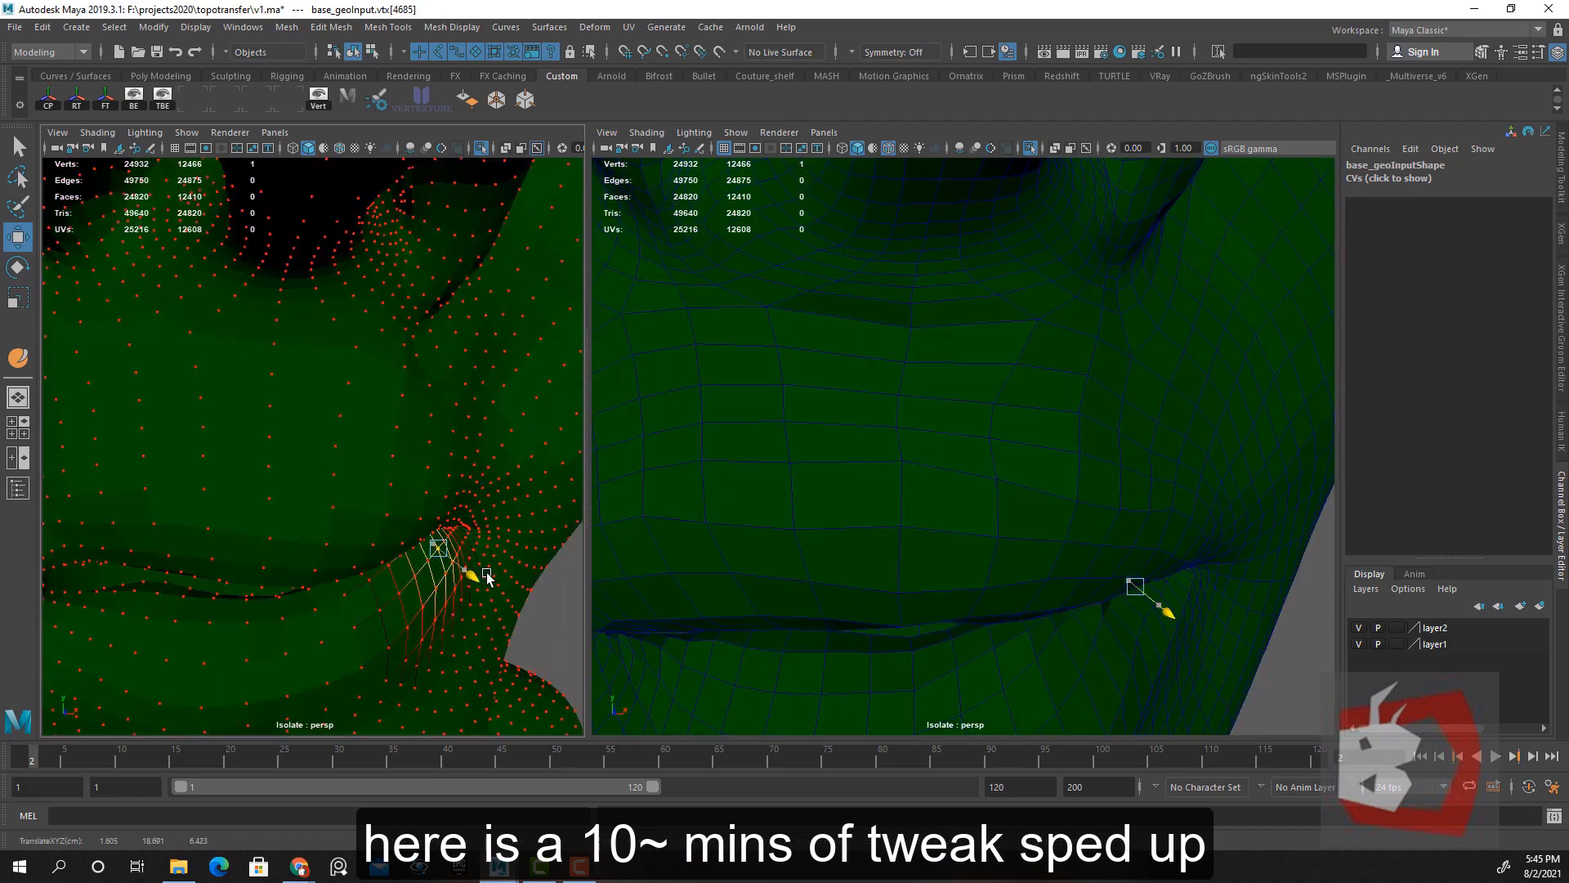
{"action": "left_click_drag", "start_coordinate": [312, 420], "coordinate": [312, 412]}
Adjust soft-selected vertices of base_geoInput along the lips toward the middle of the mouth and inspect the nose area
{"action": "right_click_drag", "start_coordinate": [376, 498], "coordinate": [312, 567], "text": "alt"}
{"action": "left_click", "coordinate": [310, 569]}
{"action": "left_click_drag", "start_coordinate": [310, 517], "coordinate": [220, 497]}
{"action": "left_click", "coordinate": [212, 553]}
{"action": "right_click_drag", "start_coordinate": [327, 490], "coordinate": [229, 482], "text": "alt"}
{"action": "left_click_drag", "start_coordinate": [884, 542], "coordinate": [858, 474], "text": "alt"}
{"action": "right_click_drag", "start_coordinate": [859, 474], "coordinate": [964, 490], "text": "alt"}
{"action": "left_click_drag", "start_coordinate": [964, 531], "coordinate": [928, 483], "text": "alt"}
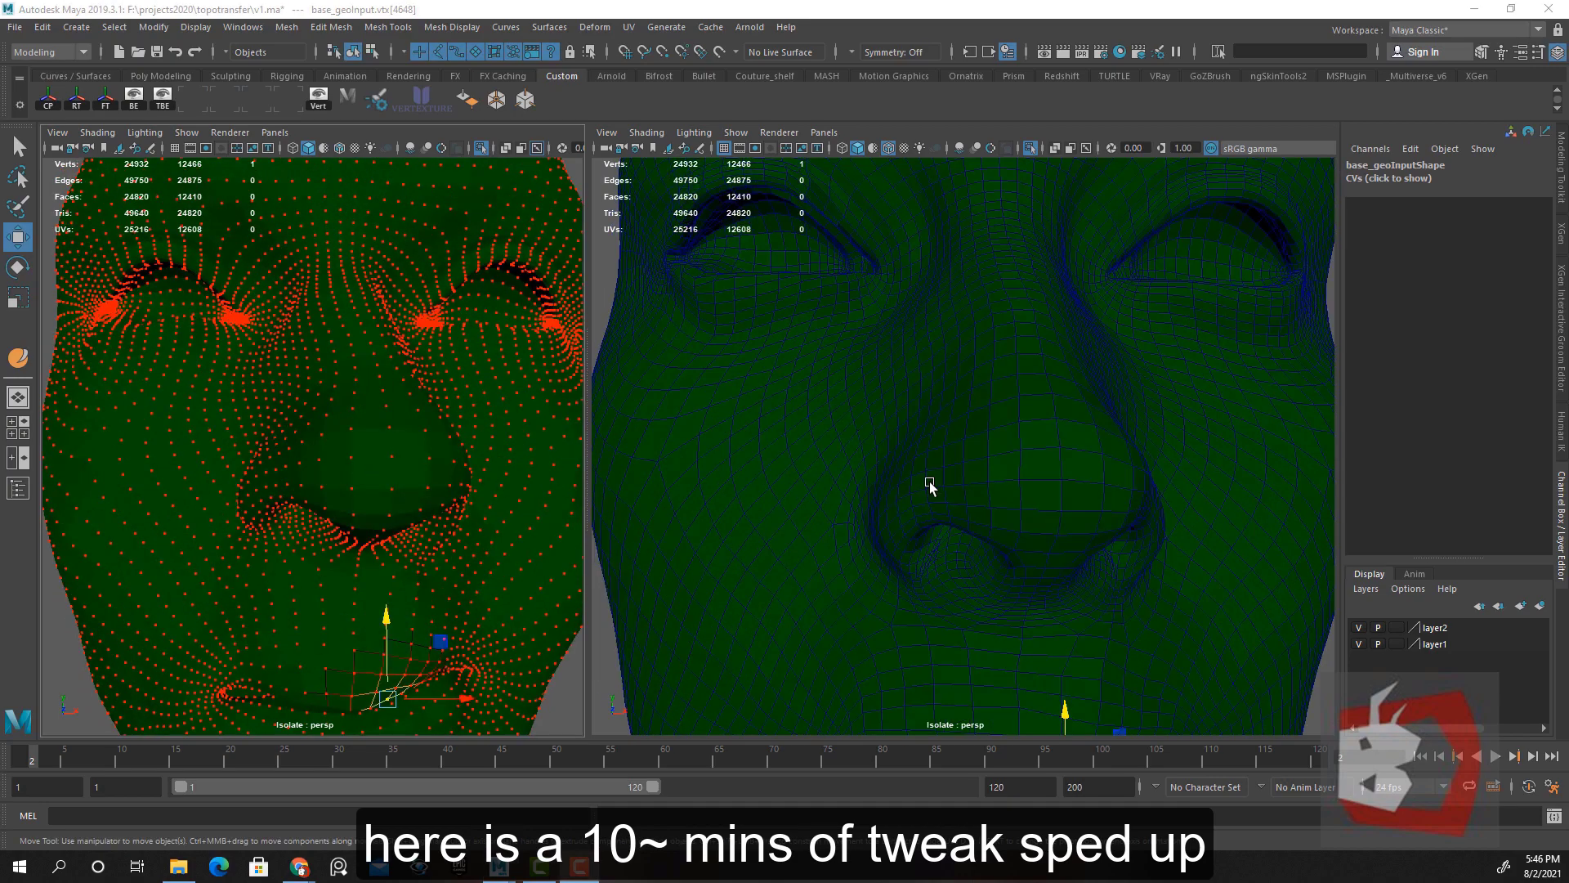
Shift two soft-selected vertices of base_geoInput beside the outer corner of the eye and view the whole head
{"action": "left_click_drag", "start_coordinate": [352, 425], "coordinate": [477, 441], "text": "alt"}
{"action": "right_click_drag", "start_coordinate": [344, 457], "coordinate": [458, 466], "text": "alt"}
{"action": "left_click", "coordinate": [336, 457]}
{"action": "left_click_drag", "start_coordinate": [408, 458], "coordinate": [452, 464]}
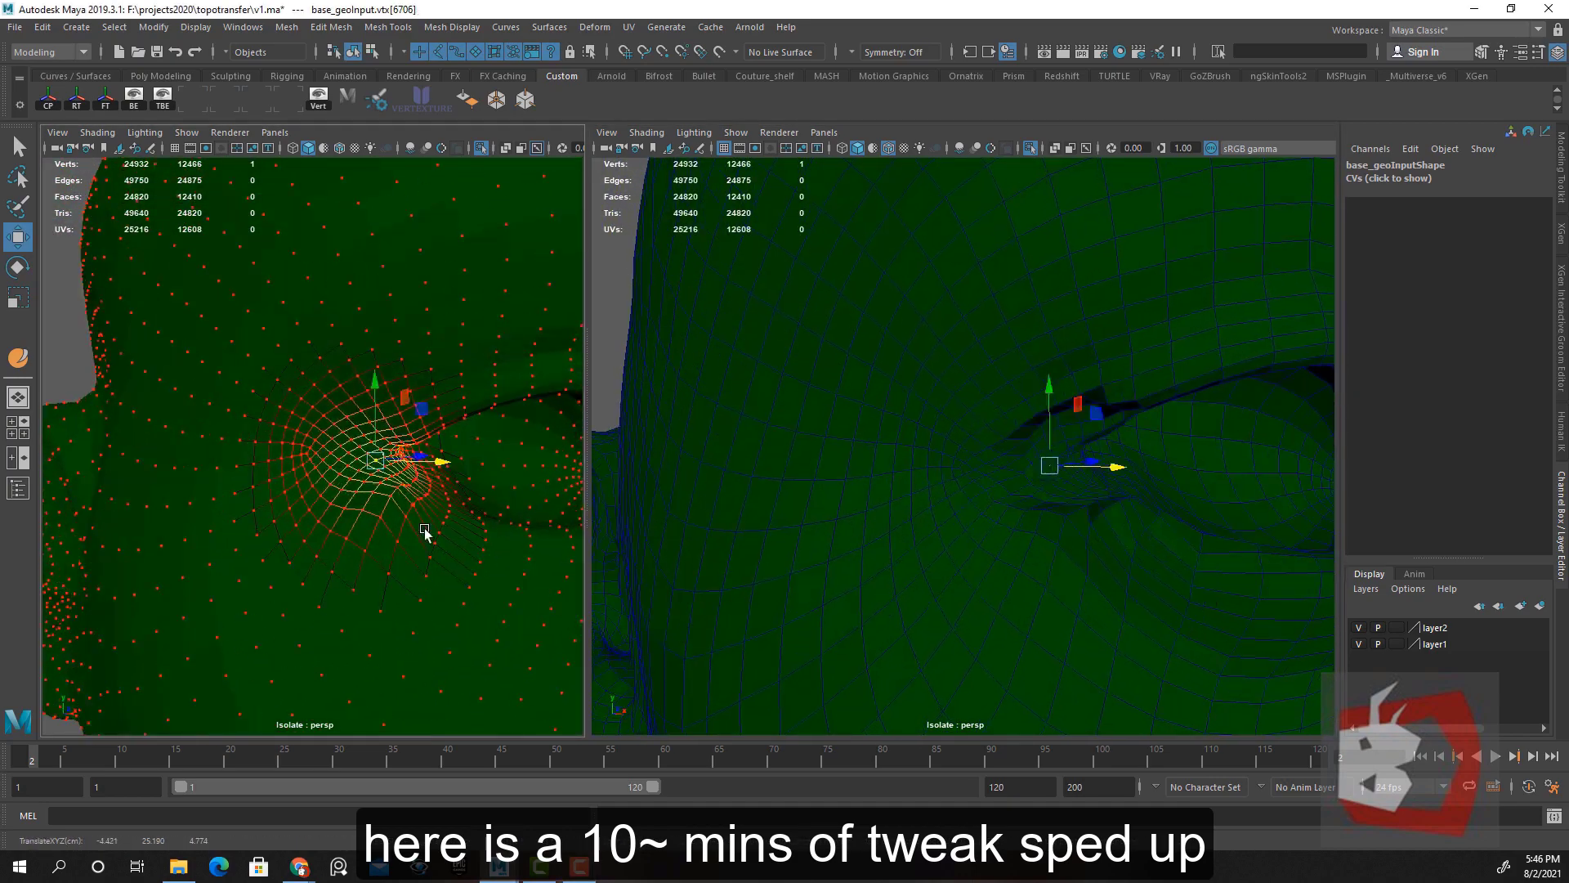
{"action": "left_click_drag", "start_coordinate": [425, 532], "coordinate": [359, 523], "text": "alt"}
{"action": "left_click", "coordinate": [282, 463]}
{"action": "left_click_drag", "start_coordinate": [356, 463], "coordinate": [408, 474]}
{"action": "right_click_drag", "start_coordinate": [408, 490], "coordinate": [245, 523], "text": "alt"}
{"action": "right_click_drag", "start_coordinate": [948, 474], "coordinate": [841, 463], "text": "alt"}
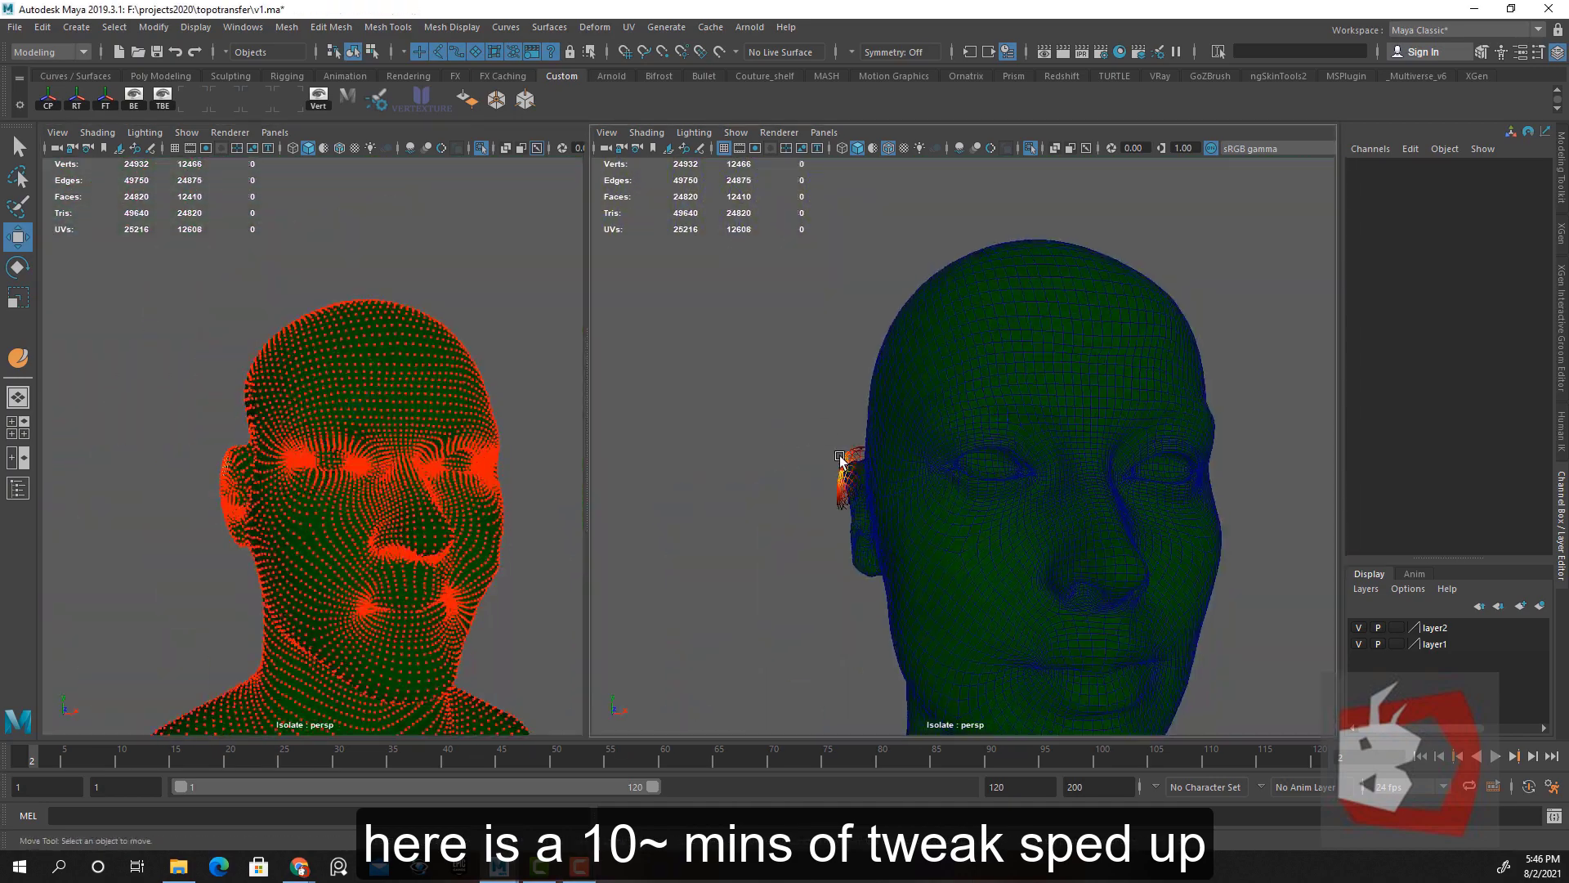
Leave vertex editing, open the Outliner, unhide target_Hiscan over the wrapped head and move the Outliner off the face
{"action": "left_click_drag", "start_coordinate": [841, 463], "coordinate": [924, 466], "text": "alt"}
{"action": "key", "text": "F8"}
{"action": "left_click", "coordinate": [18, 488]}
{"action": "left_click", "coordinate": [229, 400]}
{"action": "right_click_drag", "start_coordinate": [1070, 523], "coordinate": [1253, 483], "text": "alt"}
{"action": "left_click_drag", "start_coordinate": [327, 274], "coordinate": [184, 502]}
Nudge a soft-selected cheek vertex of base_geoInput below the outer eye corner to match the scan
{"action": "right_click_drag", "start_coordinate": [445, 392], "coordinate": [384, 392]}
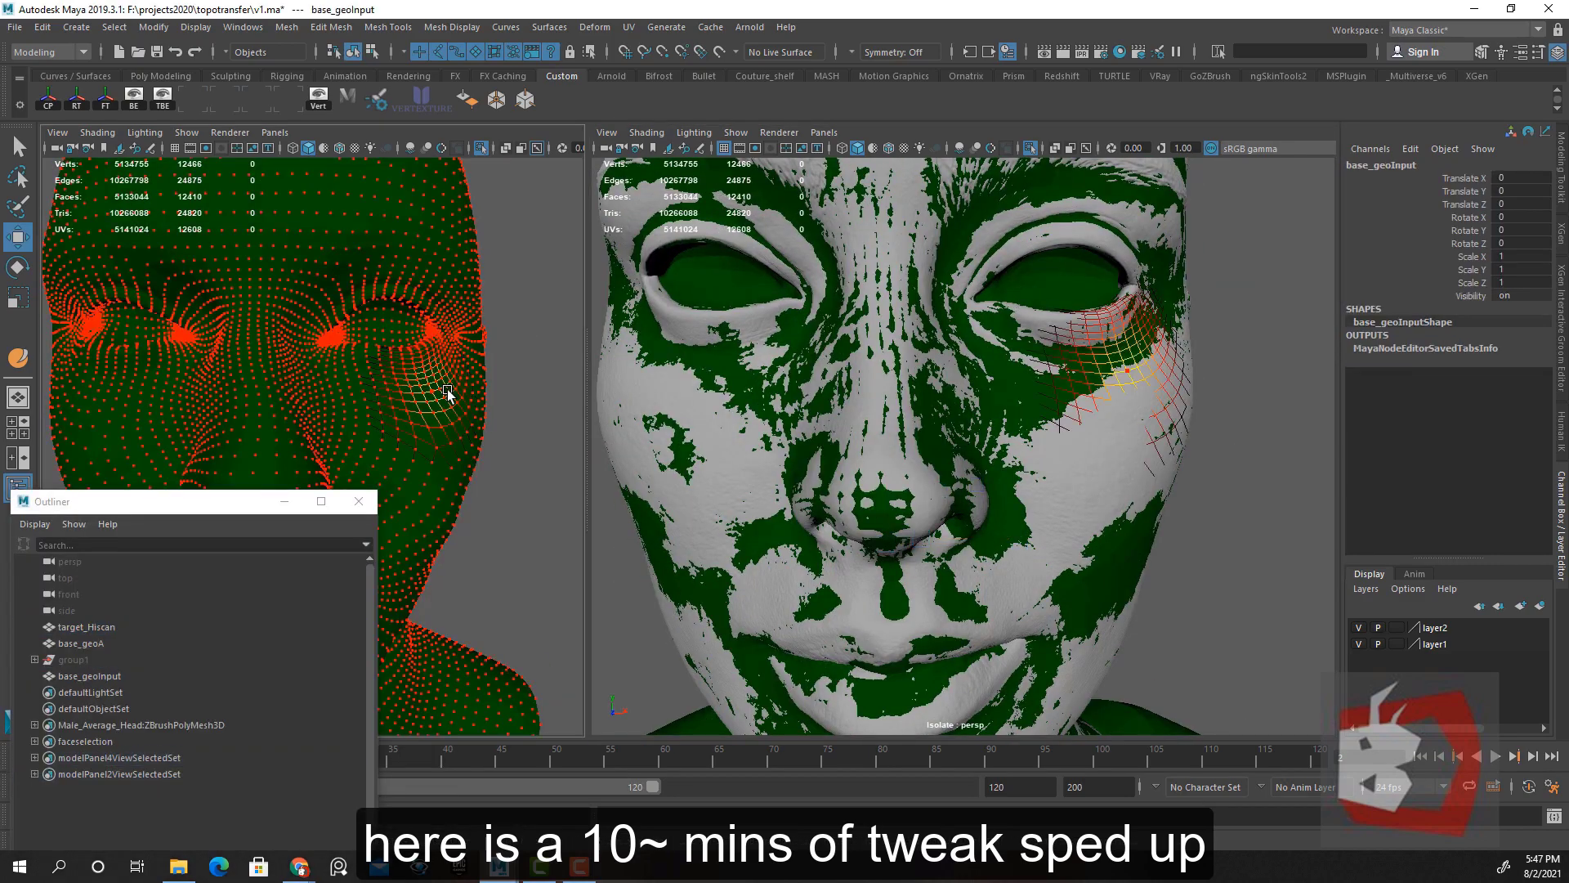
{"action": "left_click", "coordinate": [454, 411]}
{"action": "left_click_drag", "start_coordinate": [409, 409], "coordinate": [441, 417], "text": "alt"}
{"action": "left_click_drag", "start_coordinate": [548, 429], "coordinate": [557, 429]}
Check the wrapped head with and without wireframe, finish the vertex editing and isolate the head from target_Hiscan
{"action": "left_click", "coordinate": [889, 149]}
{"action": "left_click", "coordinate": [889, 149]}
{"action": "right_click_drag", "start_coordinate": [948, 491], "coordinate": [749, 540], "text": "alt"}
{"action": "key", "text": "F8"}
{"action": "left_click_drag", "start_coordinate": [1063, 523], "coordinate": [948, 458], "text": "alt"}
{"action": "left_click", "coordinate": [86, 627]}
{"action": "key", "text": "ctrl+1"}
{"action": "key", "text": "ctrl+1"}
{"action": "left_click", "coordinate": [81, 643]}
Pull a widely soft-selected vertex at the back of base_geoInput's head slightly outward
{"action": "left_click_drag", "start_coordinate": [465, 400], "coordinate": [350, 403], "text": "alt"}
{"action": "right_click_drag", "start_coordinate": [350, 402], "coordinate": [290, 403]}
{"action": "left_click", "coordinate": [445, 364]}
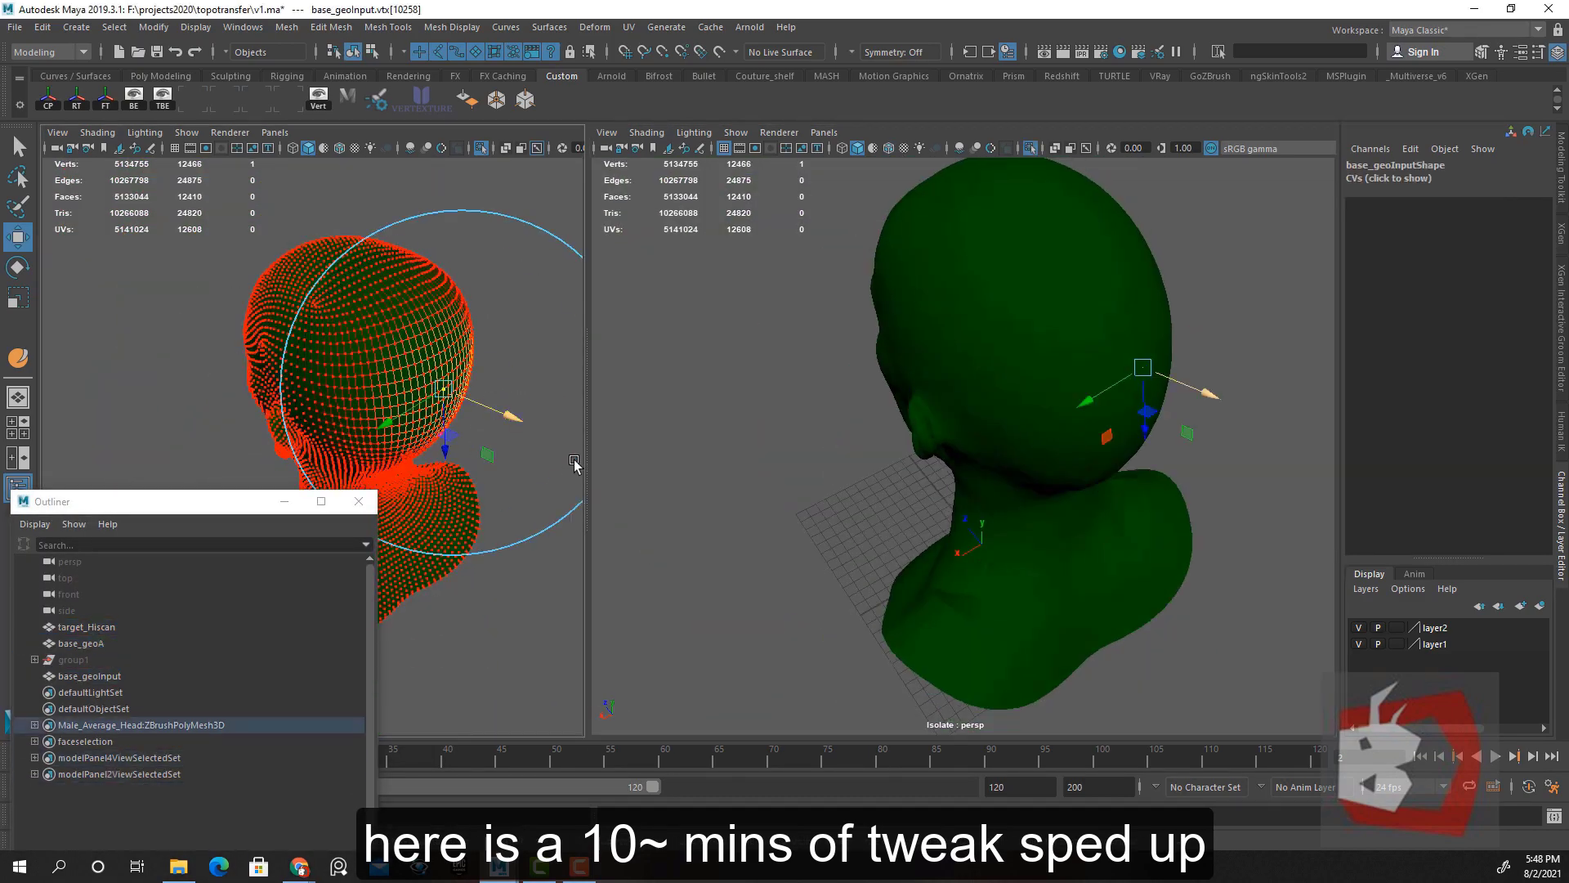
{"action": "left_click_drag", "start_coordinate": [511, 415], "coordinate": [523, 419]}
Select a vertex low on the back of base_geoInput's head and show the wrapped head's wireframe from behind
{"action": "left_click_drag", "start_coordinate": [1016, 511], "coordinate": [1087, 507], "text": "alt"}
{"action": "right_click_drag", "start_coordinate": [1021, 507], "coordinate": [1119, 490], "text": "alt"}
{"action": "right_click_drag", "start_coordinate": [352, 458], "coordinate": [423, 447], "text": "alt"}
{"action": "left_click", "coordinate": [424, 447]}
{"action": "left_click", "coordinate": [889, 148]}
{"action": "left_click_drag", "start_coordinate": [1232, 586], "coordinate": [1005, 564], "text": "alt"}
{"action": "left_click_drag", "start_coordinate": [555, 360], "coordinate": [450, 348], "text": "alt"}
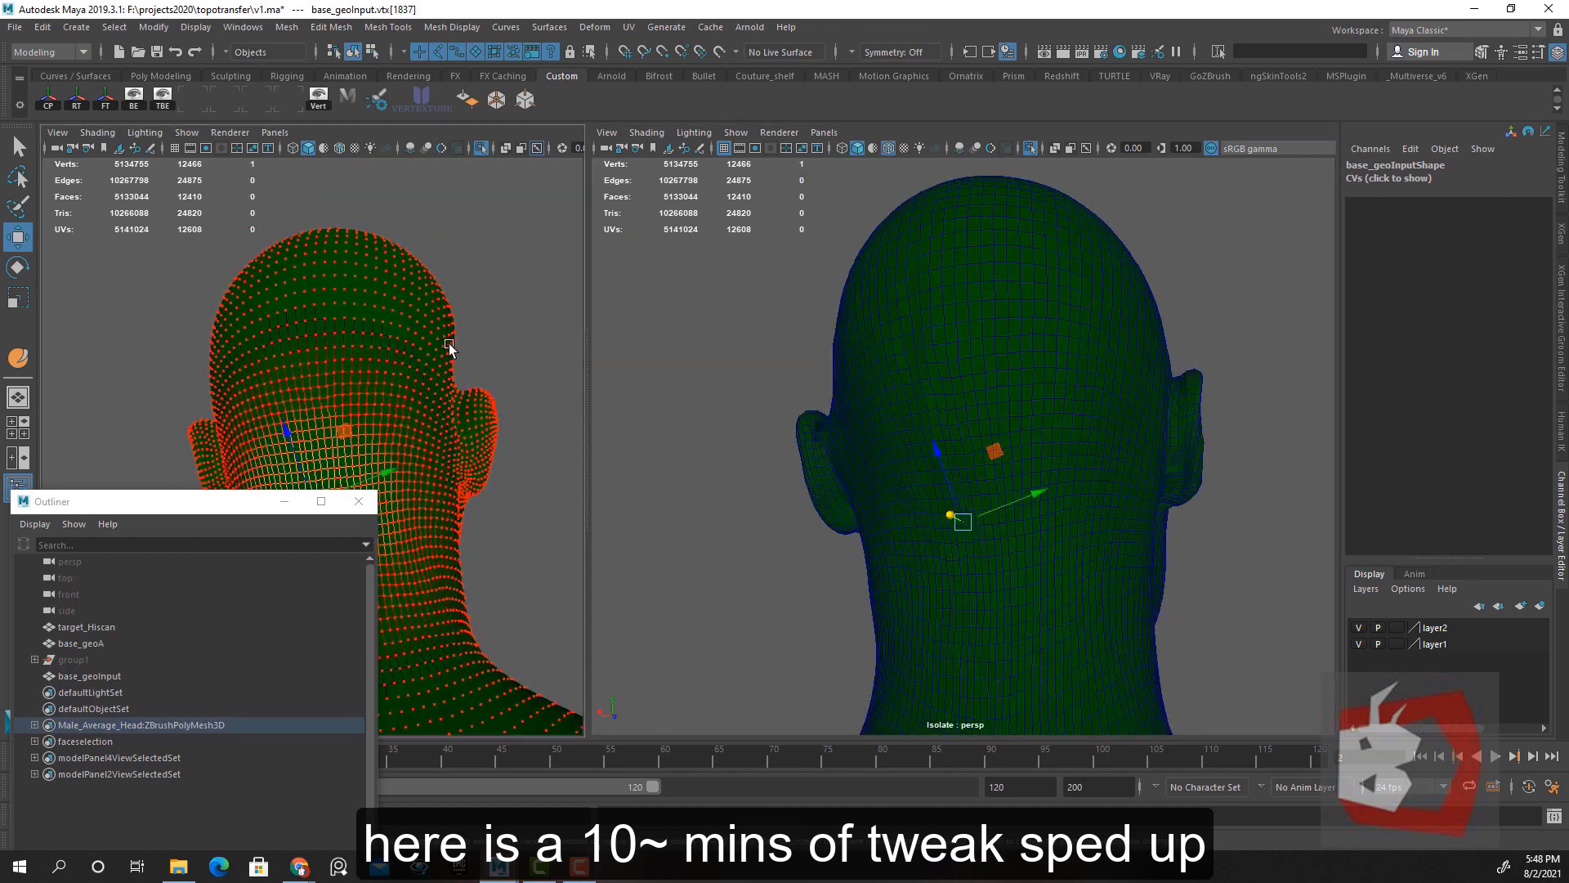
Select a soft-selected vertex at the crown of base_geoInput and move the Outliner aside
{"action": "left_click_drag", "start_coordinate": [503, 397], "coordinate": [564, 398], "text": "alt"}
{"action": "left_click", "coordinate": [246, 325]}
{"action": "left_click_drag", "start_coordinate": [292, 343], "coordinate": [425, 368], "text": "alt"}
{"action": "left_click", "coordinate": [380, 263]}
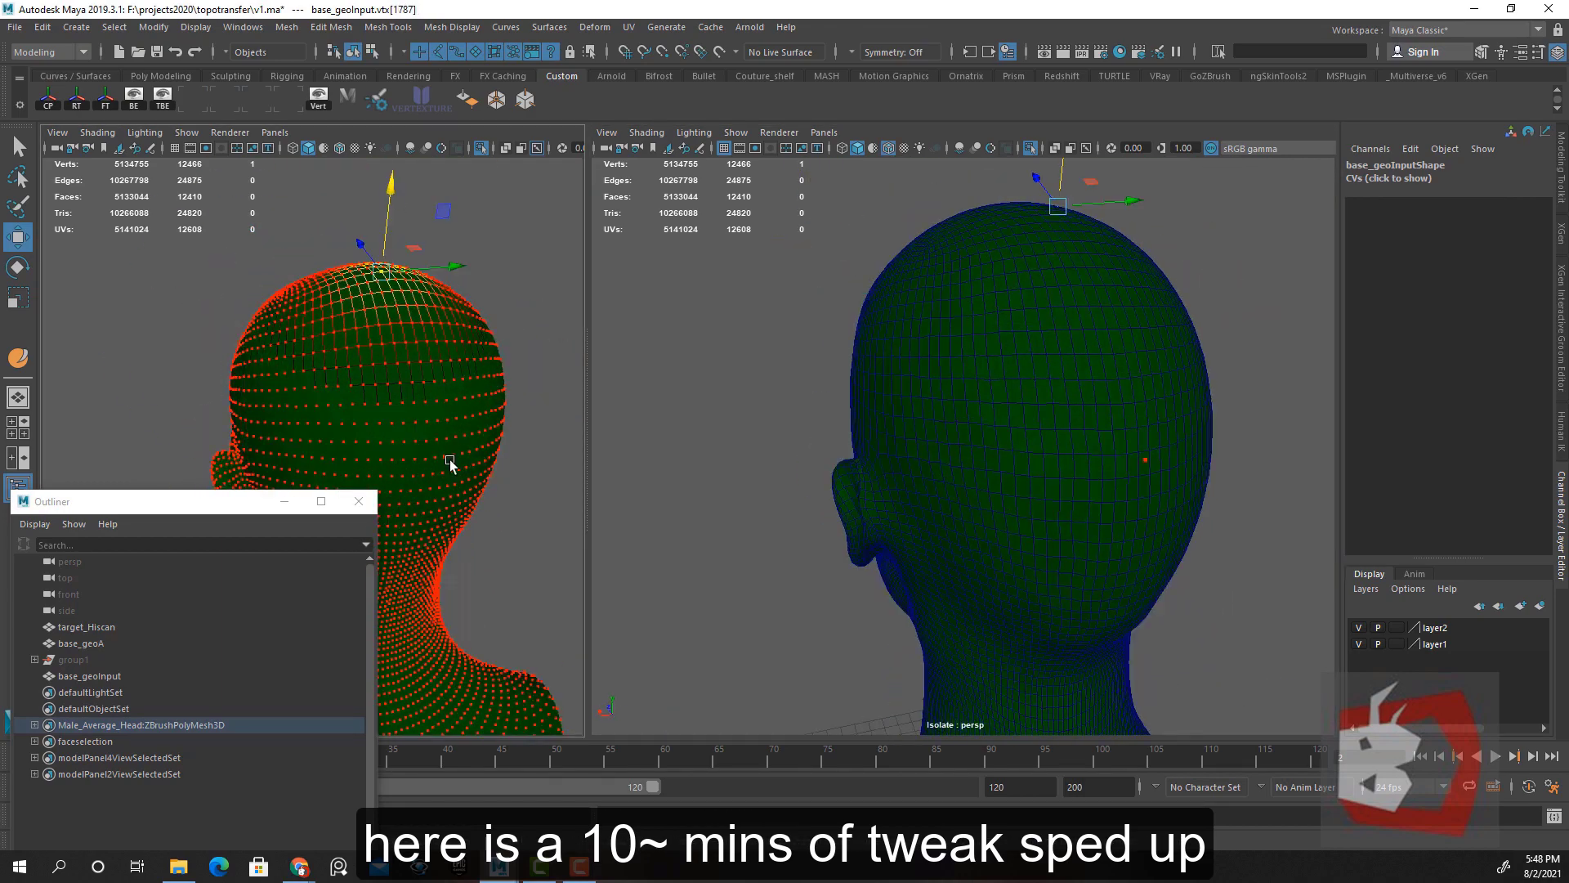
{"action": "left_click_drag", "start_coordinate": [233, 501], "coordinate": [61, 499]}
Examine the wrapped head around the face and side, with and without wireframe, and leave vertex editing
{"action": "left_click_drag", "start_coordinate": [449, 463], "coordinate": [574, 476], "text": "alt"}
{"action": "left_click", "coordinate": [889, 149]}
{"action": "left_click_drag", "start_coordinate": [891, 425], "coordinate": [1051, 441], "text": "alt"}
{"action": "right_click_drag", "start_coordinate": [327, 368], "coordinate": [456, 357], "text": "alt"}
{"action": "left_click", "coordinate": [329, 424]}
{"action": "left_click_drag", "start_coordinate": [456, 357], "coordinate": [410, 424], "text": "alt"}
{"action": "left_click", "coordinate": [889, 149]}
{"action": "right_click_drag", "start_coordinate": [1022, 406], "coordinate": [866, 406], "text": "alt"}
{"action": "left_click_drag", "start_coordinate": [865, 407], "coordinate": [1026, 414], "text": "alt"}
{"action": "left_click", "coordinate": [889, 148]}
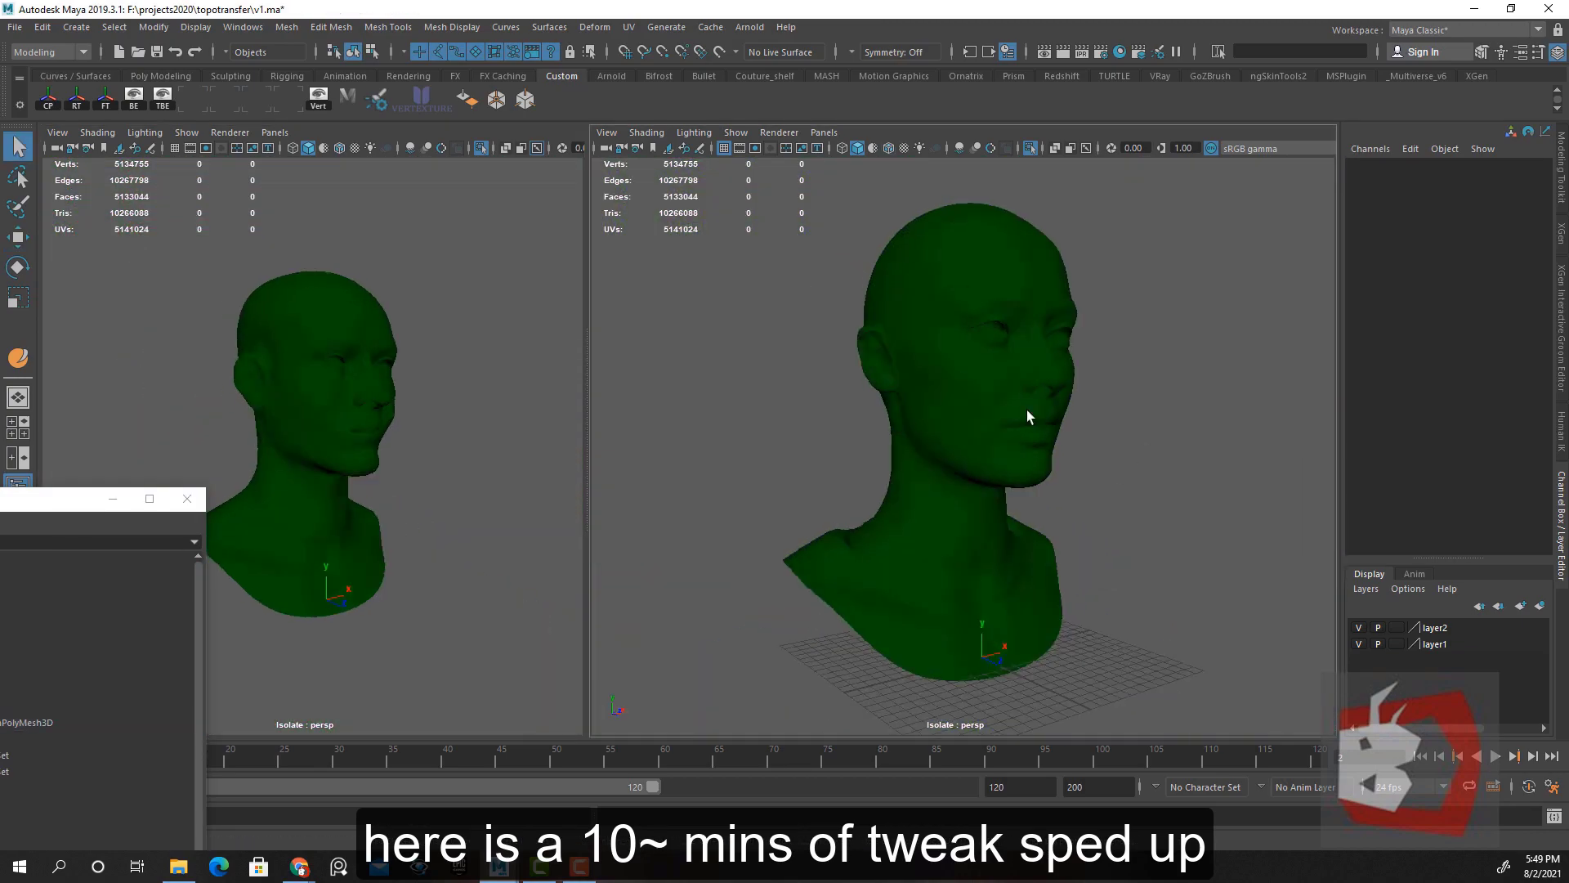
Nudge a soft-selected vertex at the outer eye corner of base_geoInput to match the high-resolution scan
{"action": "left_click", "coordinate": [61, 641]}
{"action": "left_click_drag", "start_coordinate": [61, 499], "coordinate": [1336, 230]}
{"action": "left_click", "coordinate": [1194, 405]}
{"action": "left_click", "coordinate": [327, 429]}
{"action": "right_click", "coordinate": [409, 365], "text": "ctrl+shift"}
{"action": "left_click_drag", "start_coordinate": [403, 436], "coordinate": [411, 438]}
{"action": "left_click_drag", "start_coordinate": [866, 425], "coordinate": [1022, 403], "text": "alt"}
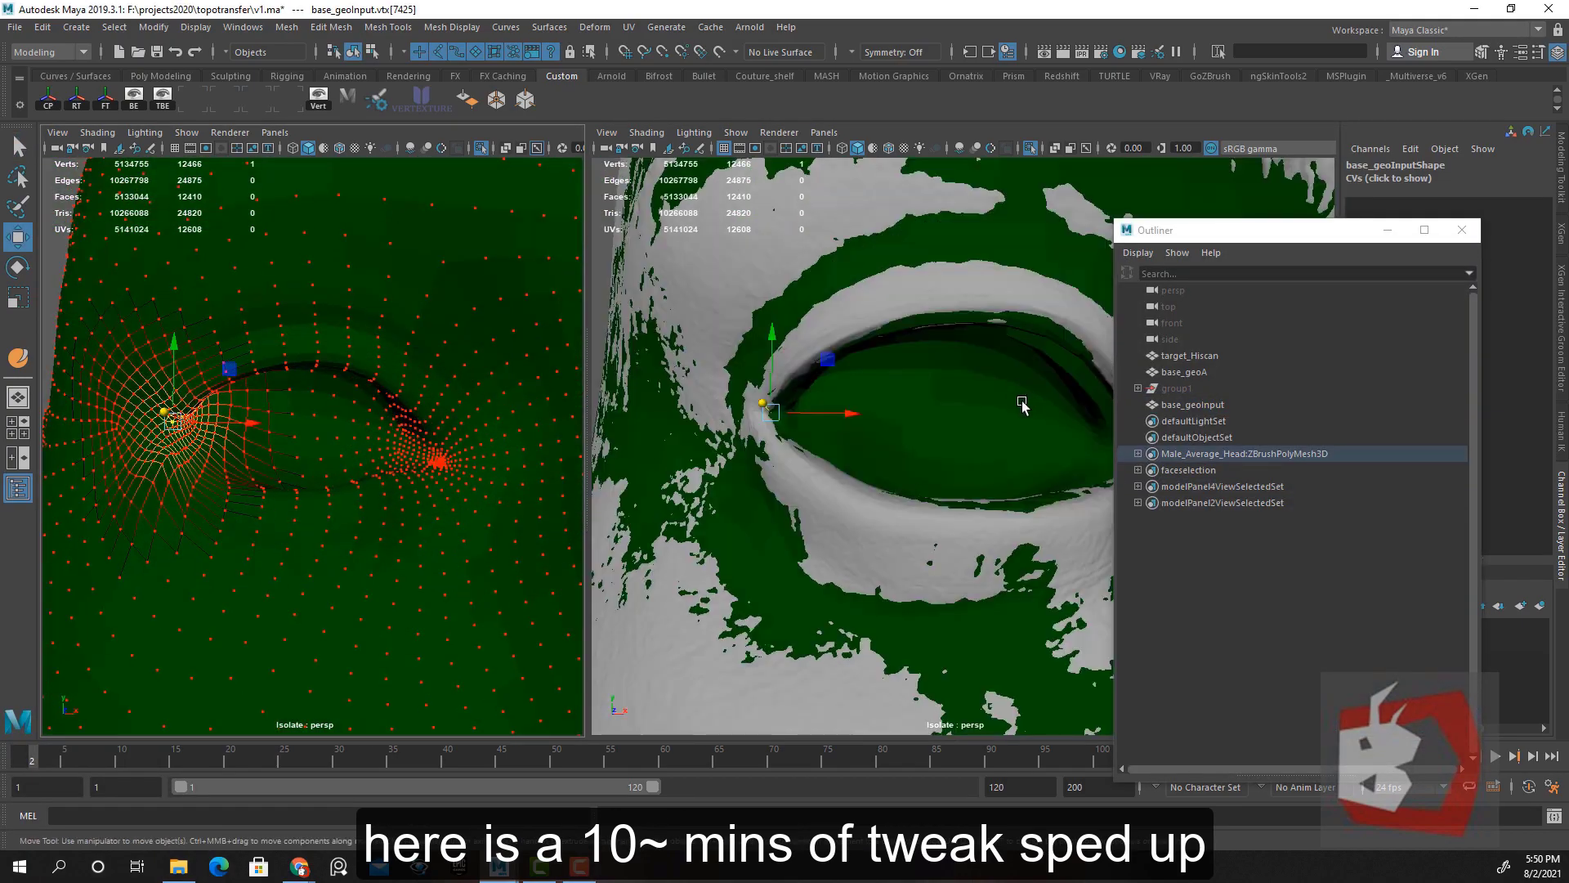
Hide target_Hiscan to uncover the wrapped eye area
{"action": "left_click", "coordinate": [1193, 404]}
{"action": "left_click", "coordinate": [1190, 355]}
{"action": "key", "text": "ctrl+h"}
{"action": "left_click_drag", "start_coordinate": [939, 458], "coordinate": [836, 483], "text": "alt"}
Pull a soft-selected vertex just below the outer eye corner of base_geoInput sideways toward the eye
{"action": "left_click", "coordinate": [182, 468]}
{"action": "left_click_drag", "start_coordinate": [228, 468], "coordinate": [242, 468]}
{"action": "left_click_drag", "start_coordinate": [147, 496], "coordinate": [247, 517], "text": "alt"}
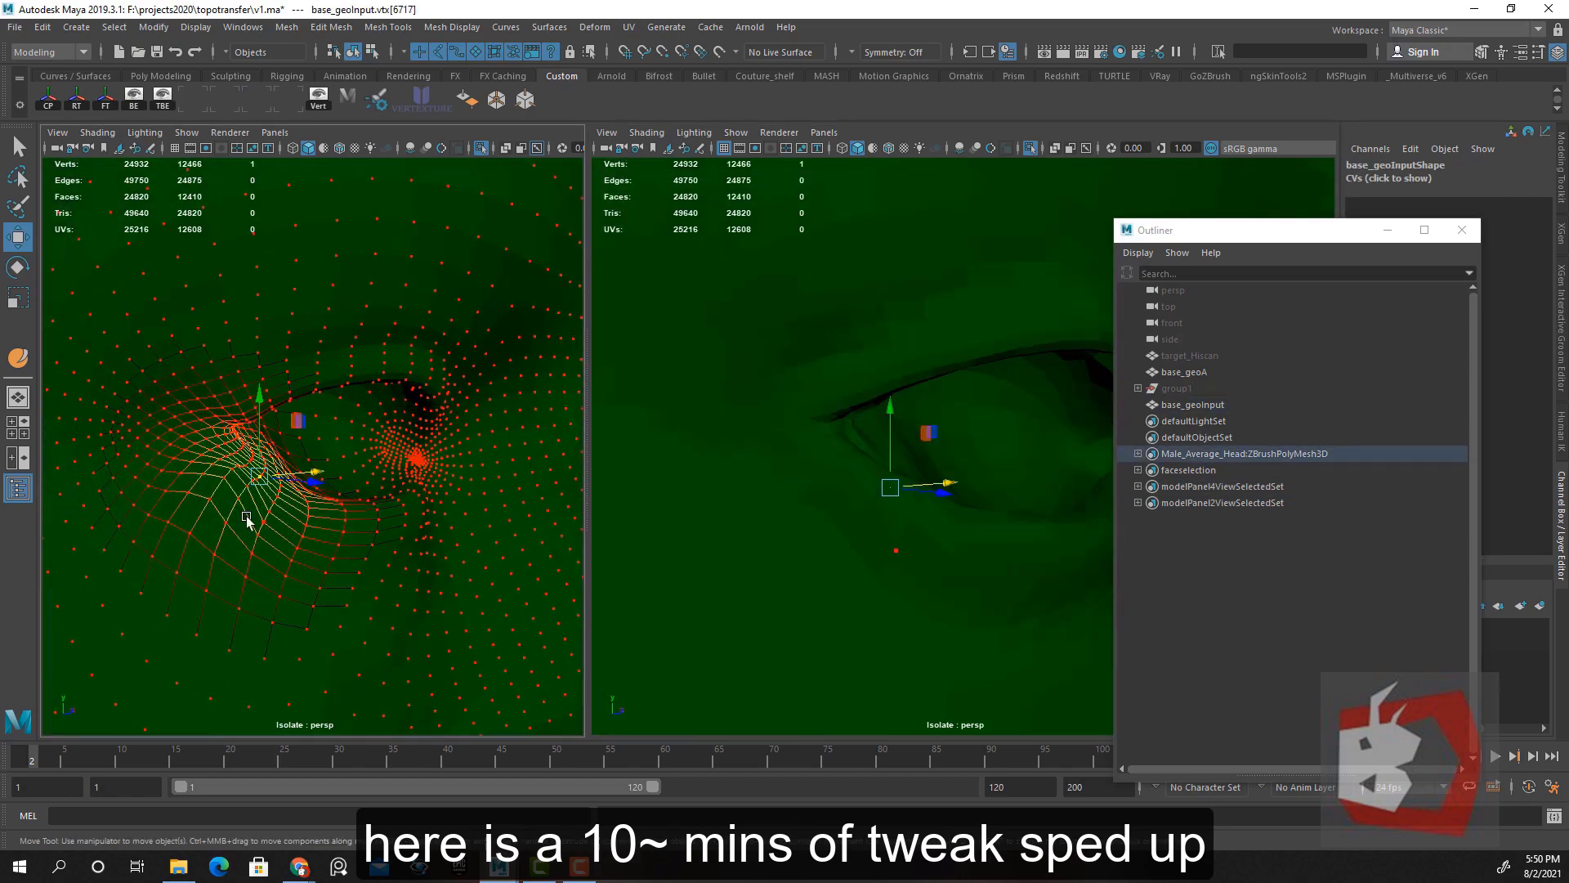
{"action": "scroll", "coordinate": [328, 578], "scroll_direction": "down", "scroll_amount": 10}
{"action": "left_click_drag", "start_coordinate": [328, 578], "coordinate": [311, 550], "text": "alt"}
Push a soft-selected vertex on base_geoInput's nose bridge back and slightly up, and move the Outliner aside
{"action": "left_click", "coordinate": [1193, 405]}
{"action": "left_click_drag", "start_coordinate": [940, 458], "coordinate": [826, 434], "text": "alt"}
{"action": "left_click", "coordinate": [434, 459]}
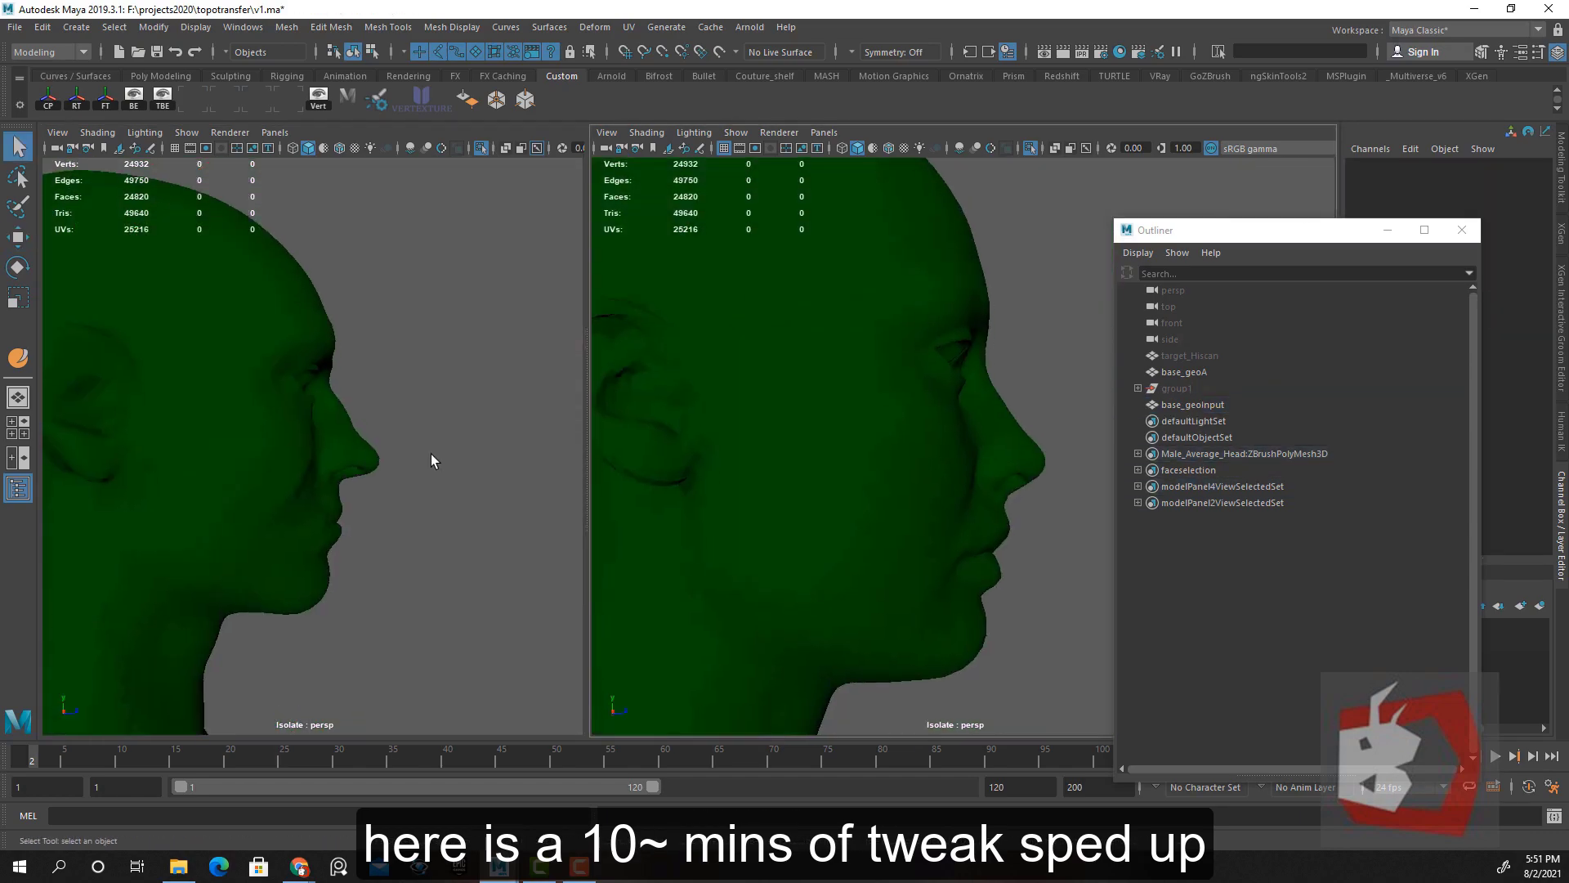
{"action": "left_click", "coordinate": [489, 488]}
{"action": "key", "text": "w"}
{"action": "left_click_drag", "start_coordinate": [556, 489], "coordinate": [546, 489]}
{"action": "left_click_drag", "start_coordinate": [1225, 231], "coordinate": [1376, 234]}
{"action": "left_click_drag", "start_coordinate": [497, 428], "coordinate": [497, 420]}
{"action": "left_click_drag", "start_coordinate": [515, 585], "coordinate": [396, 498], "text": "alt"}
{"action": "scroll", "coordinate": [396, 498], "scroll_direction": "down", "scroll_amount": 10}
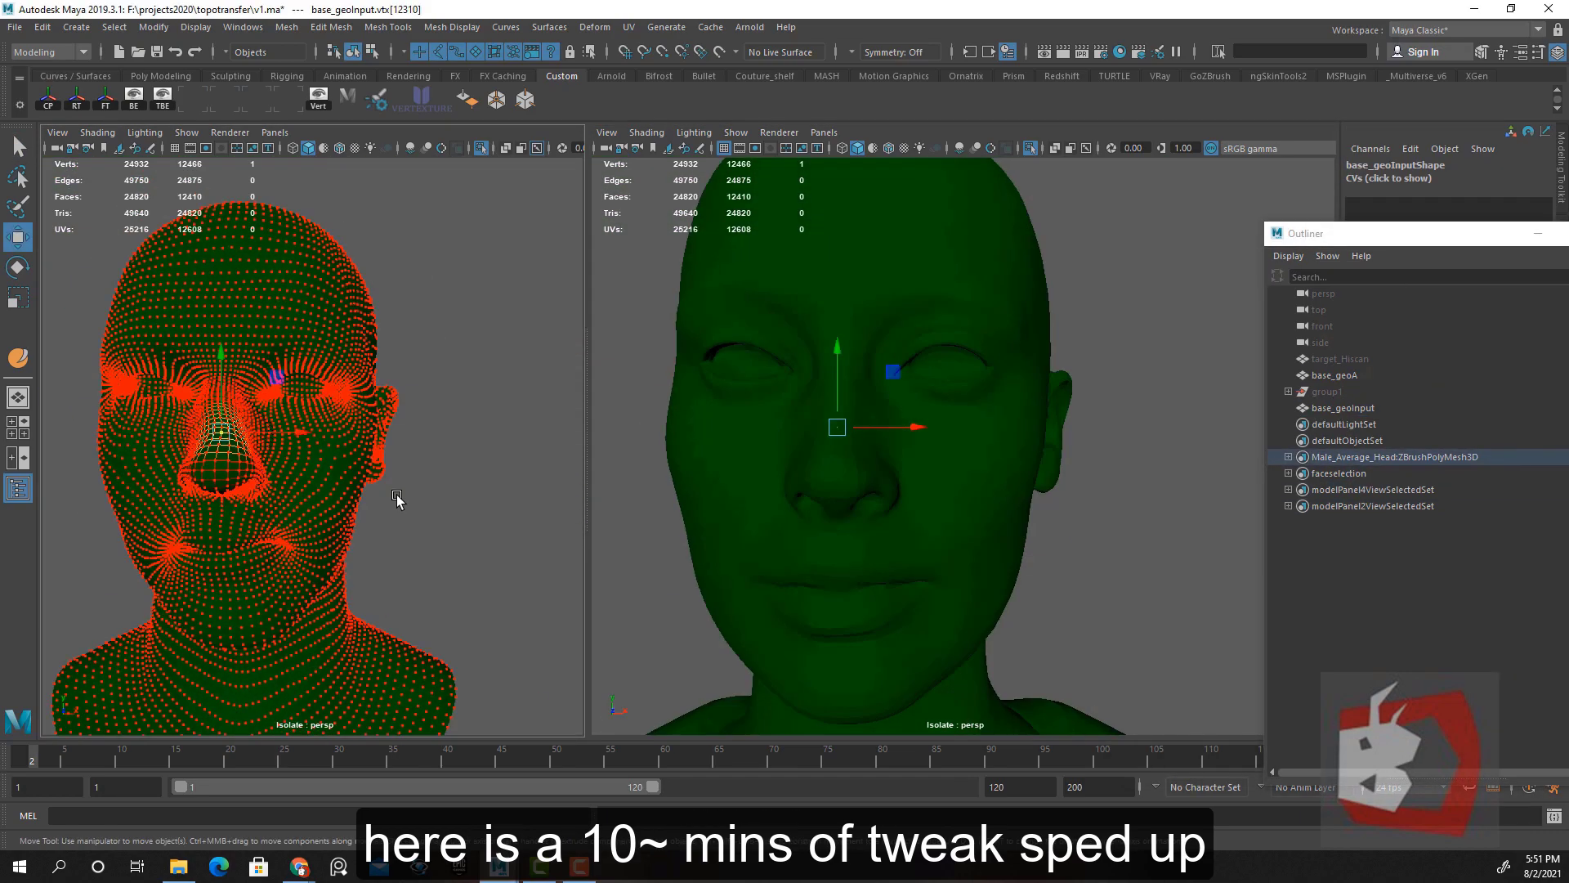
Show the wireframe on both the input and wrapped heads and close in on the nostrils
{"action": "left_click", "coordinate": [1078, 492]}
{"action": "left_click", "coordinate": [888, 148]}
{"action": "scroll", "coordinate": [1078, 492], "scroll_direction": "up", "scroll_amount": 5}
{"action": "key", "text": "q"}
{"action": "left_click", "coordinate": [339, 148]}
{"action": "scroll", "coordinate": [282, 423], "scroll_direction": "up", "scroll_amount": 10}
Reposition soft-selected vertices of base_geoInput at the base of the nostril
{"action": "left_click", "coordinate": [282, 422]}
{"action": "key", "text": "w"}
{"action": "left_click_drag", "start_coordinate": [282, 423], "coordinate": [115, 442]}
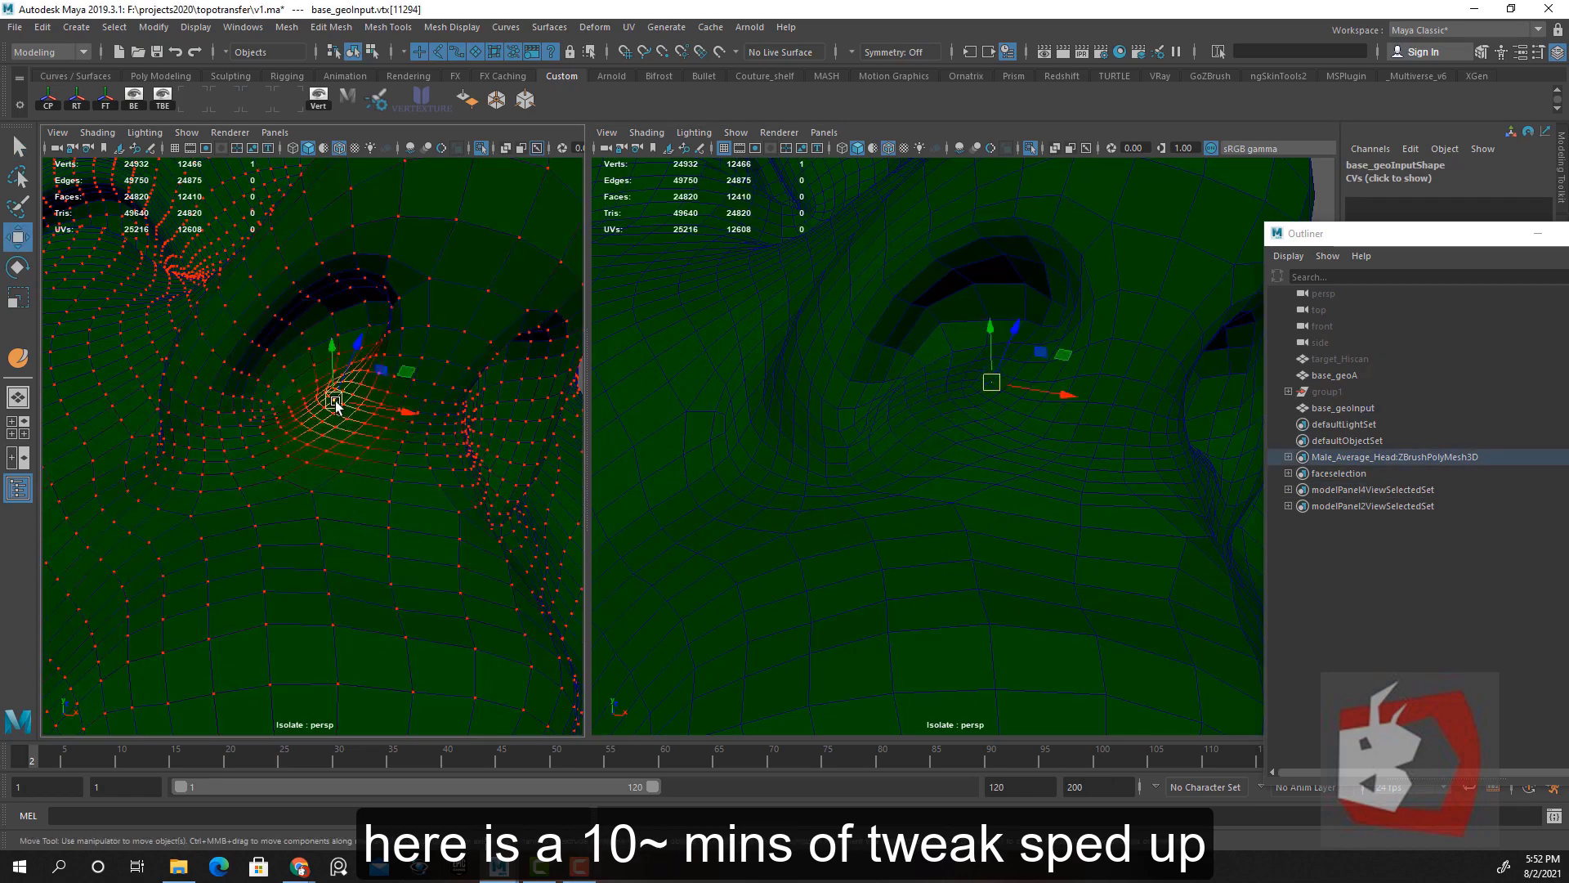
{"action": "left_click_drag", "start_coordinate": [236, 381], "coordinate": [236, 372]}
{"action": "left_click_drag", "start_coordinate": [352, 441], "coordinate": [291, 490], "text": "alt"}
{"action": "middle_click_drag", "start_coordinate": [352, 466], "coordinate": [291, 514], "text": "alt"}
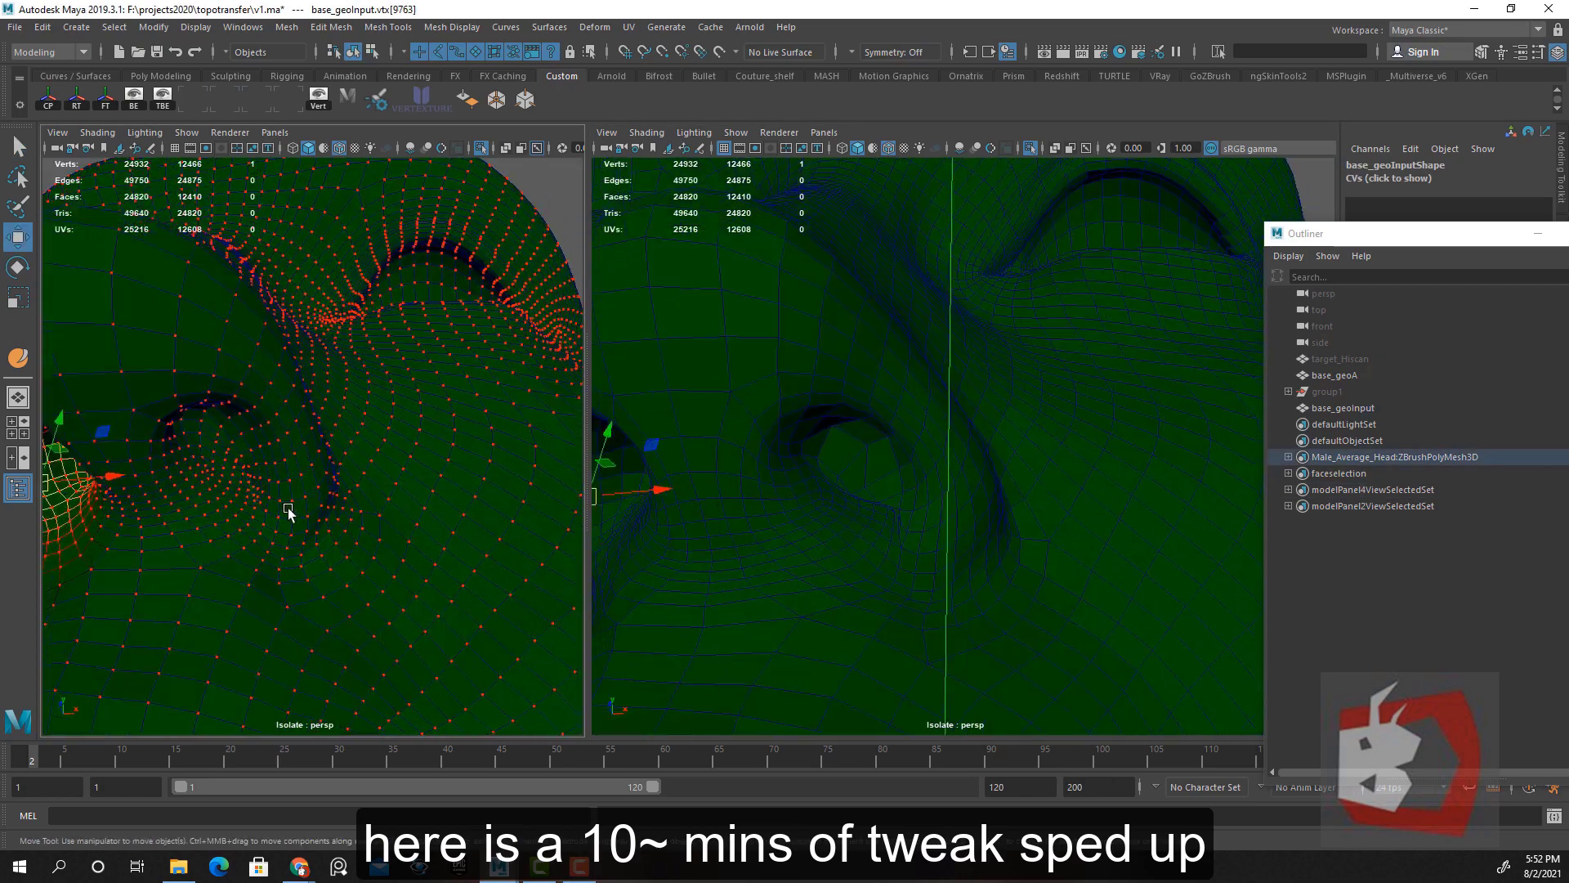
Pull two soft-selected vertices beside the other nostril of base_geoInput inward
{"action": "left_click", "coordinate": [265, 510]}
{"action": "left_click_drag", "start_coordinate": [264, 508], "coordinate": [226, 478]}
{"action": "mouse_move", "coordinate": [907, 490]}
{"action": "left_mouse_down", "text": "alt"}
{"action": "mouse_move", "coordinate": [855, 553]}
{"action": "mouse_move", "coordinate": [898, 506]}
{"action": "left_mouse_up", "text": "alt"}
{"action": "left_click", "coordinate": [370, 515]}
{"action": "mouse_move", "coordinate": [377, 526]}
{"action": "left_mouse_down"}
{"action": "mouse_move", "coordinate": [380, 541]}
{"action": "mouse_move", "coordinate": [319, 533]}
{"action": "left_mouse_up"}
{"action": "mouse_move", "coordinate": [315, 498]}
{"action": "left_mouse_down", "text": "alt"}
{"action": "mouse_move", "coordinate": [347, 515]}
{"action": "mouse_move", "coordinate": [334, 532]}
{"action": "left_mouse_up", "text": "alt"}
{"action": "left_click_drag", "start_coordinate": [334, 523], "coordinate": [327, 482], "text": "alt"}
Smooth base_geoInput around the nostrils with the sculpting Smooth Tool
{"action": "left_click", "coordinate": [1343, 408]}
{"action": "right_click_drag", "start_coordinate": [388, 326], "coordinate": [264, 264], "text": "shift"}
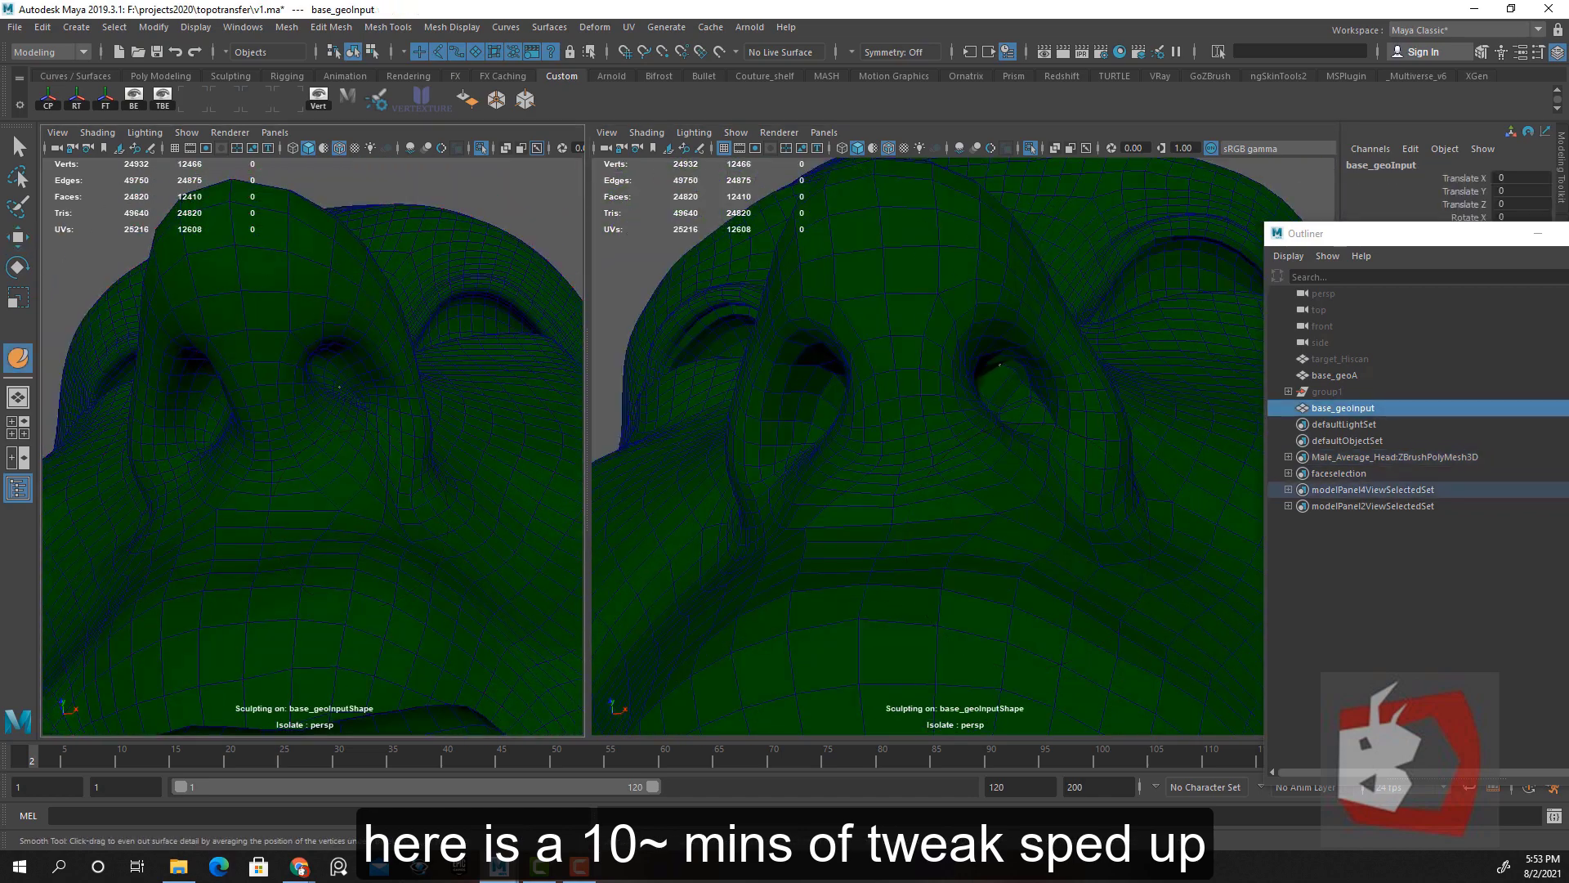
{"action": "mouse_move", "coordinate": [382, 392]}
{"action": "left_mouse_down", "text": "alt"}
{"action": "mouse_move", "coordinate": [344, 417]}
{"action": "mouse_move", "coordinate": [246, 421]}
{"action": "left_mouse_up", "text": "alt"}
{"action": "mouse_move", "coordinate": [313, 452]}
{"action": "left_mouse_down", "text": "alt"}
{"action": "mouse_move", "coordinate": [319, 429]}
{"action": "mouse_move", "coordinate": [270, 441]}
{"action": "mouse_move", "coordinate": [358, 404]}
{"action": "mouse_move", "coordinate": [392, 466]}
{"action": "left_mouse_up", "text": "alt"}
{"action": "key", "text": "q"}
Shift a soft-selected vertex of base_geoInput beside the corner of the mouth
{"action": "right_click_drag", "start_coordinate": [392, 466], "coordinate": [340, 529], "text": "alt"}
{"action": "left_click_drag", "start_coordinate": [340, 529], "coordinate": [311, 523], "text": "alt"}
{"action": "key", "text": "w"}
{"action": "left_click", "coordinate": [241, 541]}
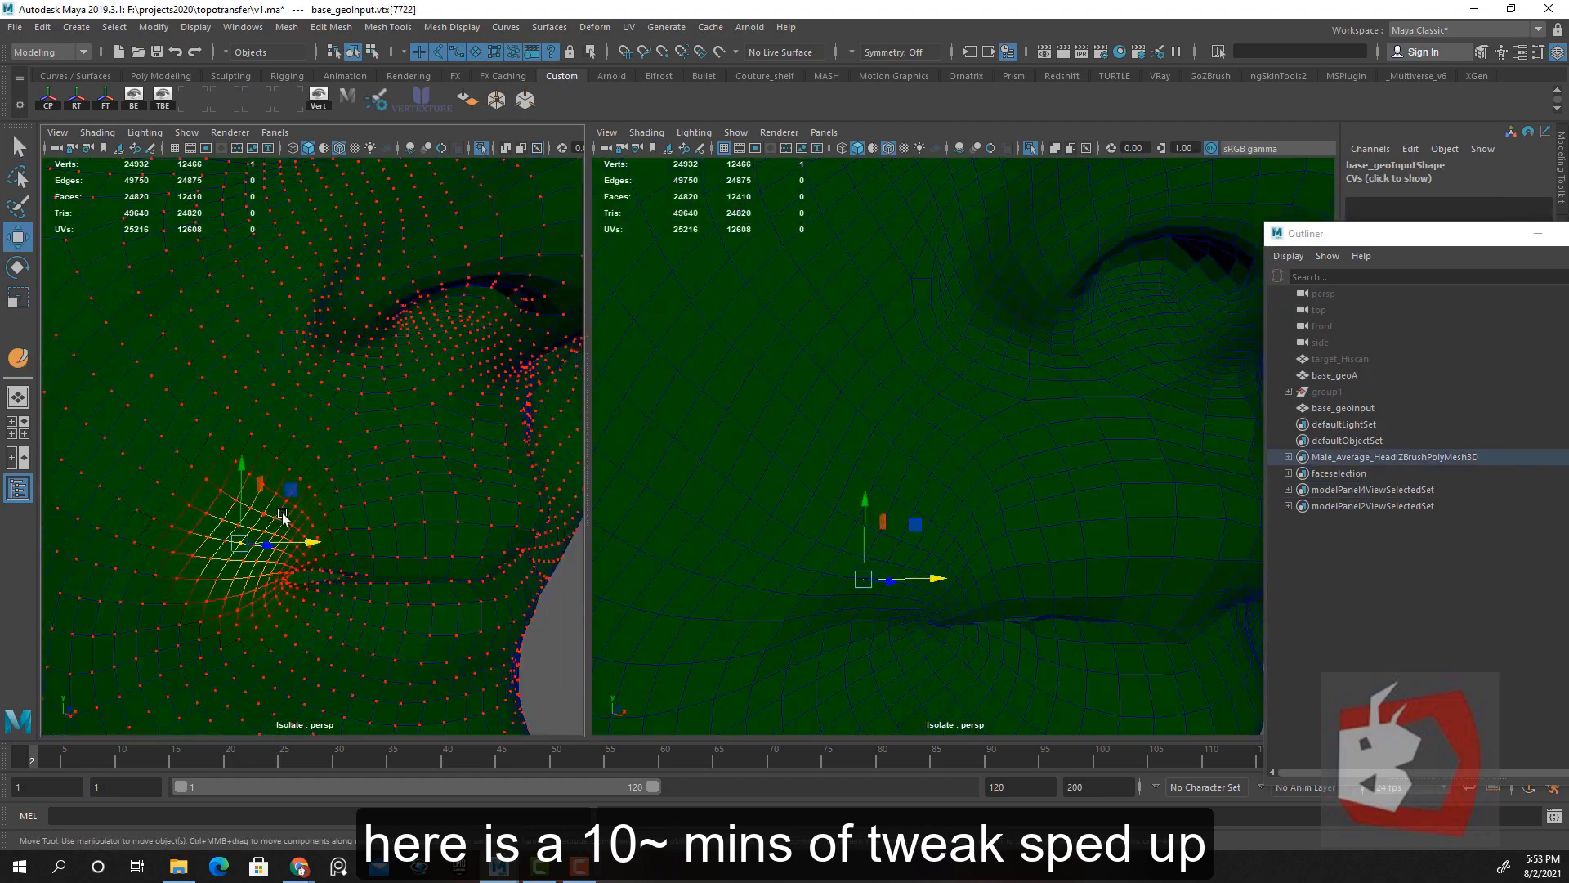
{"action": "middle_click_drag", "start_coordinate": [256, 582], "coordinate": [231, 572]}
Reposition soft-selected vertices of base_geoInput just above the corner of the mouth
{"action": "left_click", "coordinate": [261, 514]}
{"action": "middle_click_drag", "start_coordinate": [262, 513], "coordinate": [350, 514]}
{"action": "left_click", "coordinate": [368, 501]}
{"action": "left_click", "coordinate": [346, 509]}
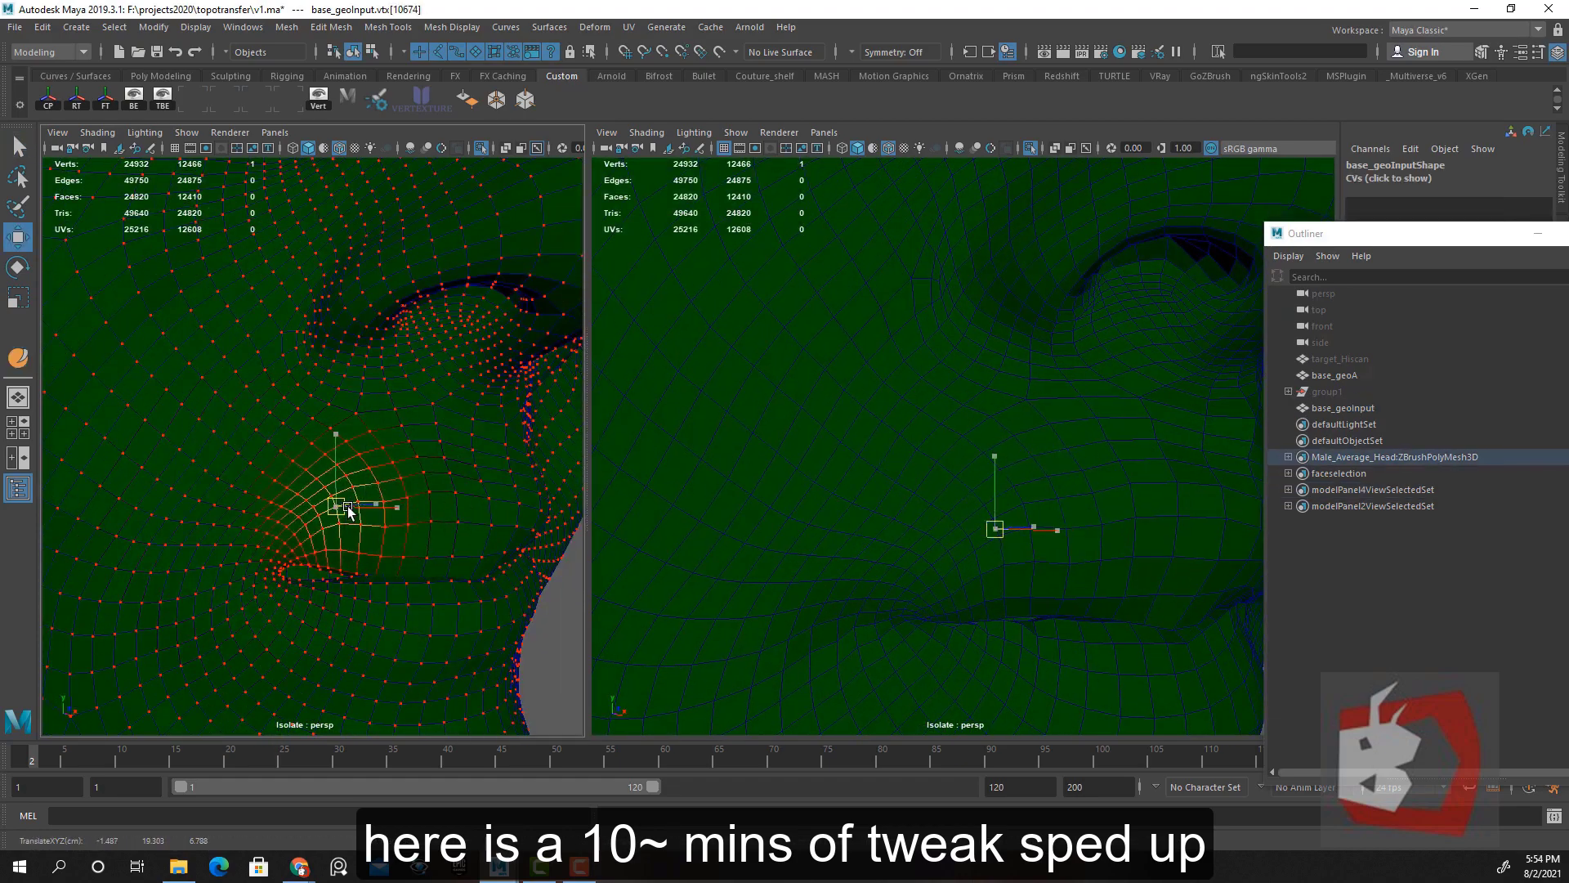
Nudge one more soft-selected vertex on base_geoInput's face, finish vertex editing and view the wrapped head from farther away
{"action": "left_click_drag", "start_coordinate": [350, 515], "coordinate": [336, 509], "text": "alt"}
{"action": "right_click_drag", "start_coordinate": [336, 509], "coordinate": [329, 515], "text": "alt"}
{"action": "left_click_drag", "start_coordinate": [329, 515], "coordinate": [452, 469], "text": "alt"}
{"action": "left_click", "coordinate": [452, 469]}
{"action": "middle_click_drag", "start_coordinate": [452, 469], "coordinate": [446, 462]}
{"action": "left_click_drag", "start_coordinate": [446, 462], "coordinate": [367, 465], "text": "alt"}
{"action": "right_click_drag", "start_coordinate": [368, 465], "coordinate": [301, 466], "text": "alt"}
{"action": "key", "text": "q"}
{"action": "left_click_drag", "start_coordinate": [1030, 458], "coordinate": [956, 450], "text": "alt"}
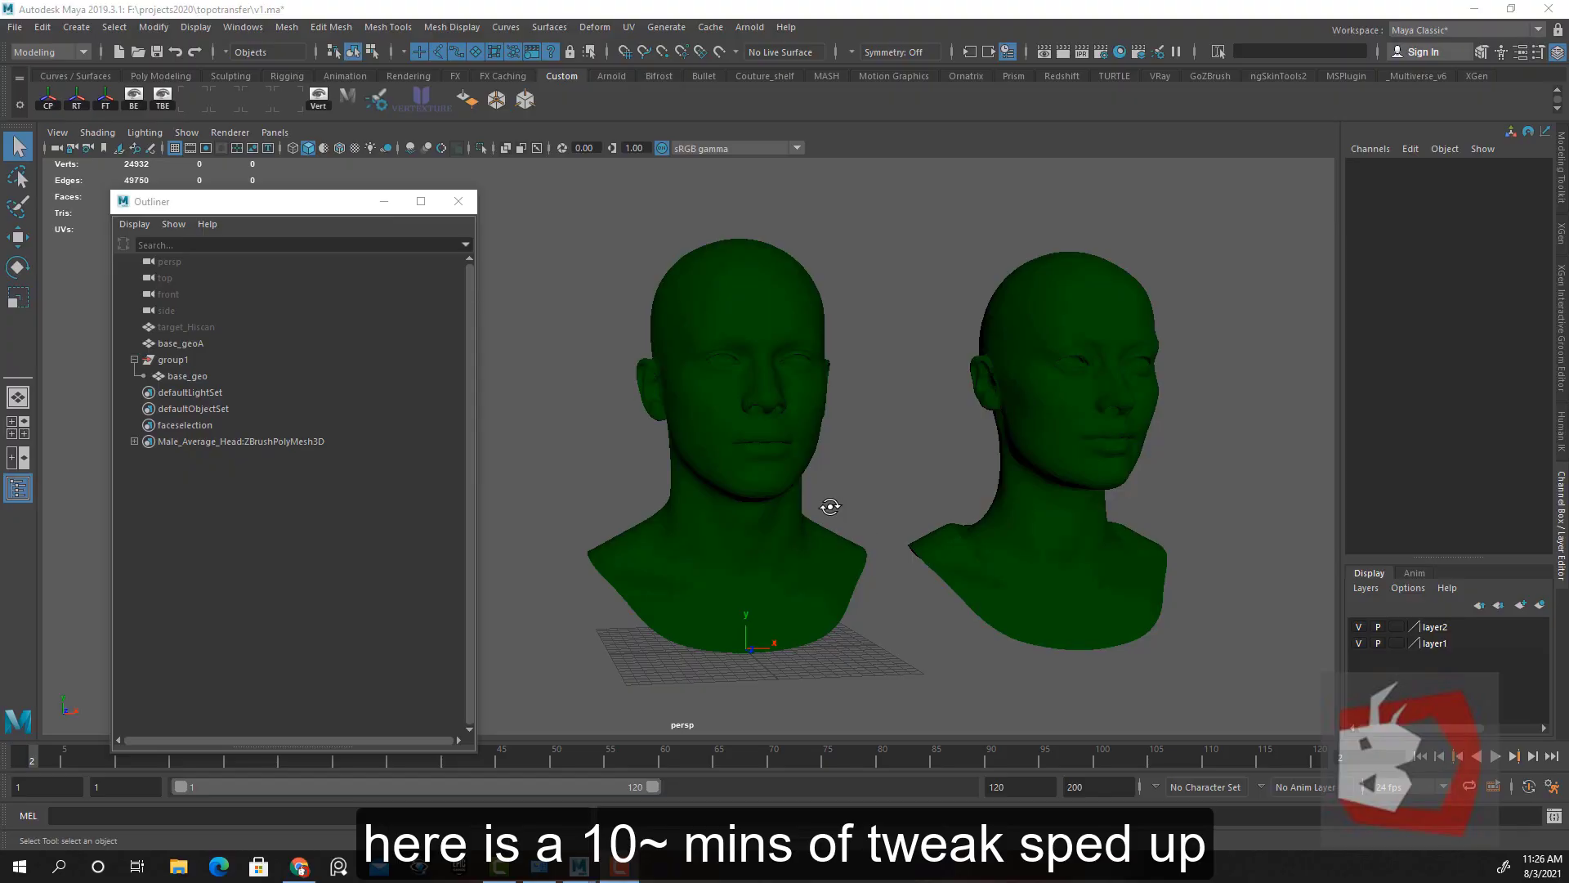
Compare the unmodified base_geo with the transferred head base_geoA, briefly selecting base_geo to identify it
{"action": "left_click_drag", "start_coordinate": [830, 507], "coordinate": [872, 518], "text": "alt"}
{"action": "right_click_drag", "start_coordinate": [872, 518], "coordinate": [925, 487], "text": "alt"}
{"action": "left_click_drag", "start_coordinate": [924, 487], "coordinate": [793, 490], "text": "alt"}
{"action": "left_click", "coordinate": [751, 378]}
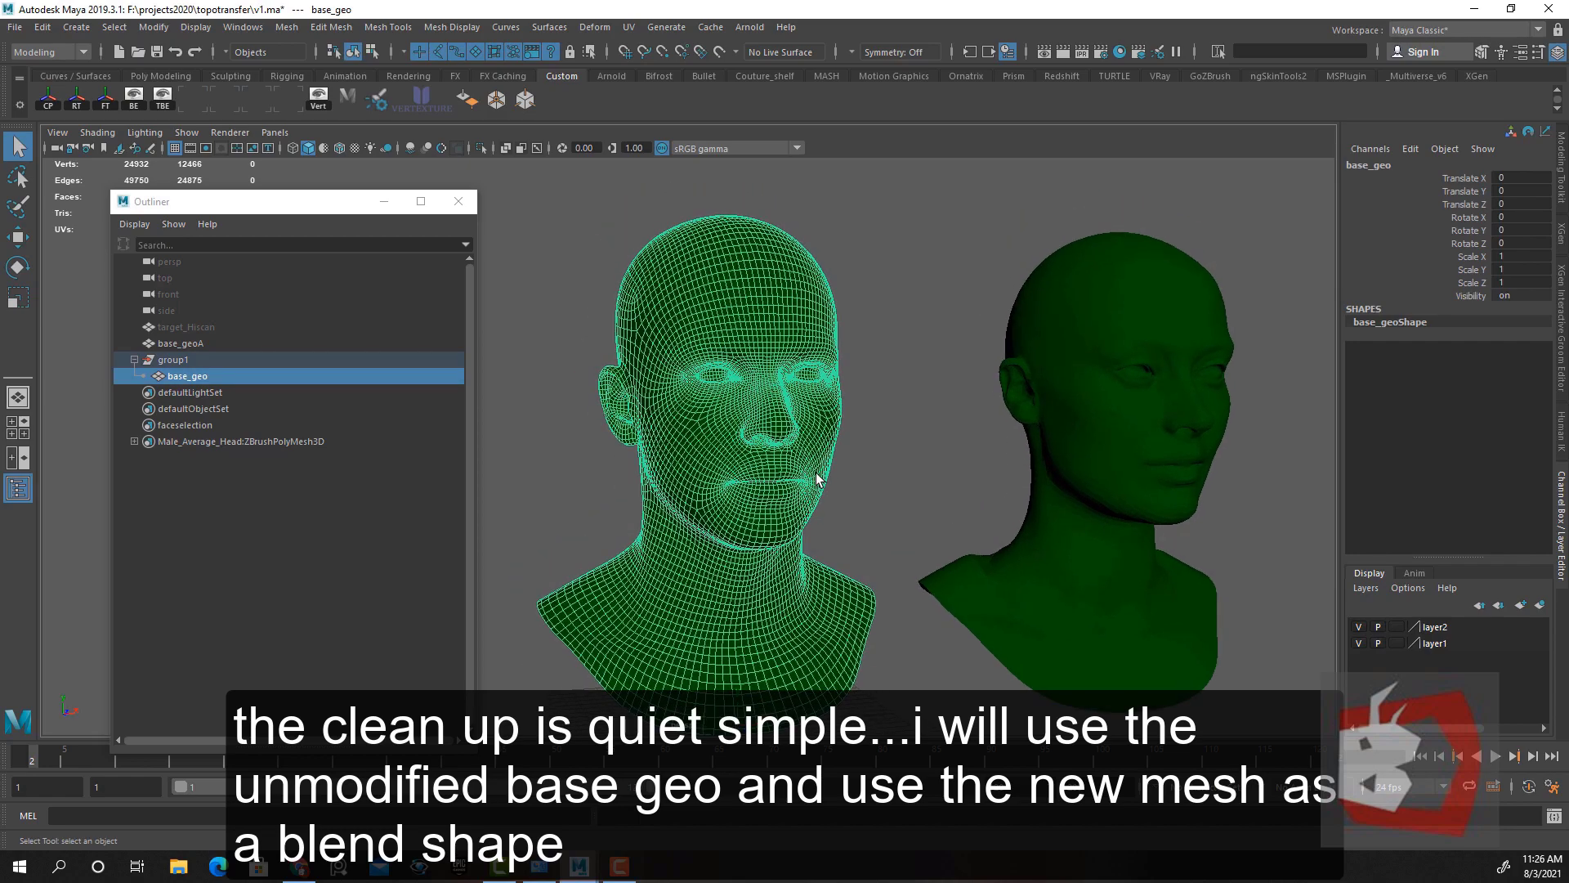
{"action": "right_click_drag", "start_coordinate": [793, 491], "coordinate": [822, 429], "text": "alt"}
{"action": "left_click_drag", "start_coordinate": [948, 488], "coordinate": [964, 491], "text": "alt"}
{"action": "left_click", "coordinate": [964, 490]}
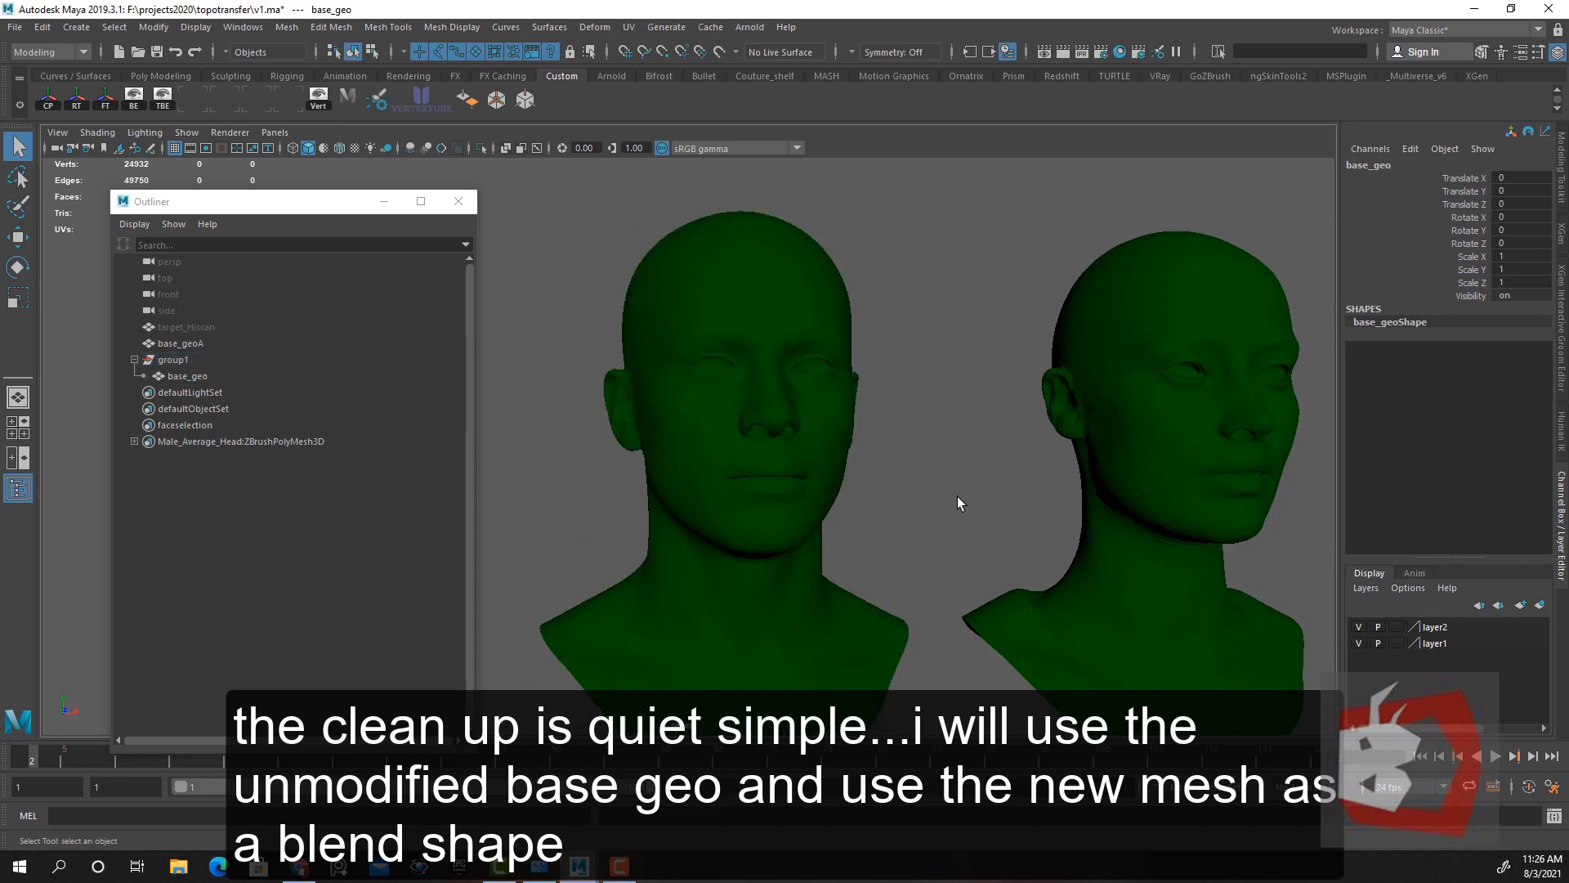
Create a blend shape on the unmodified base_geo using the transferred head base_geoA as its target
{"action": "left_click", "coordinate": [1166, 382]}
{"action": "left_click_drag", "start_coordinate": [1166, 383], "coordinate": [1127, 400], "text": "alt"}
{"action": "middle_click_drag", "start_coordinate": [1128, 401], "coordinate": [1009, 414], "text": "alt"}
{"action": "right_click_drag", "start_coordinate": [1008, 413], "coordinate": [743, 455], "text": "alt"}
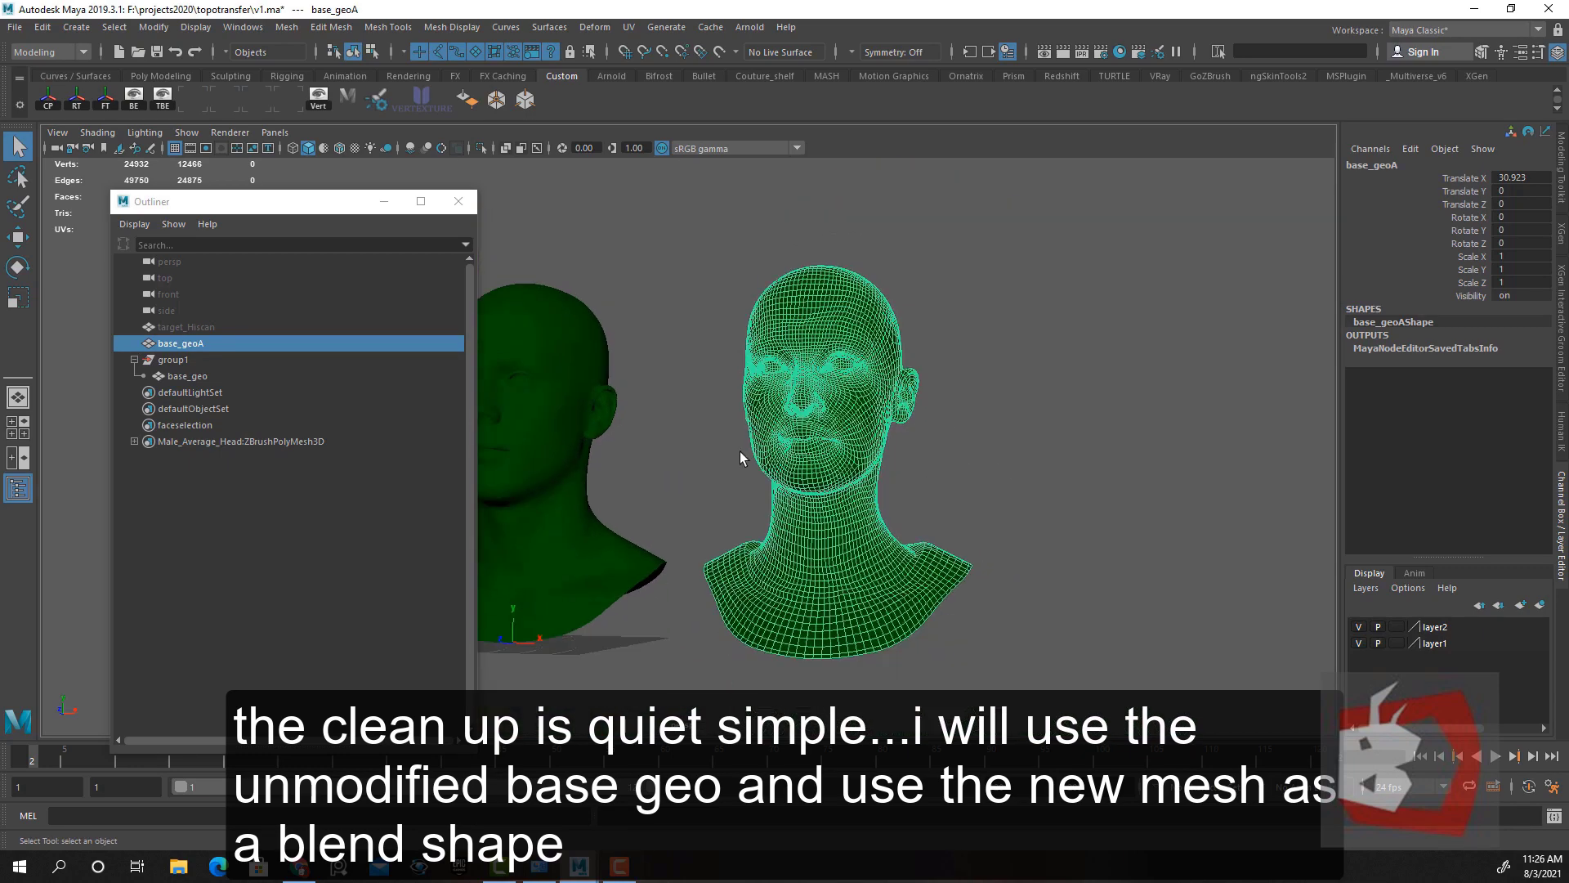
{"action": "left_click_drag", "start_coordinate": [743, 455], "coordinate": [1161, 460], "text": "alt"}
{"action": "left_click", "coordinate": [813, 431], "text": "shift"}
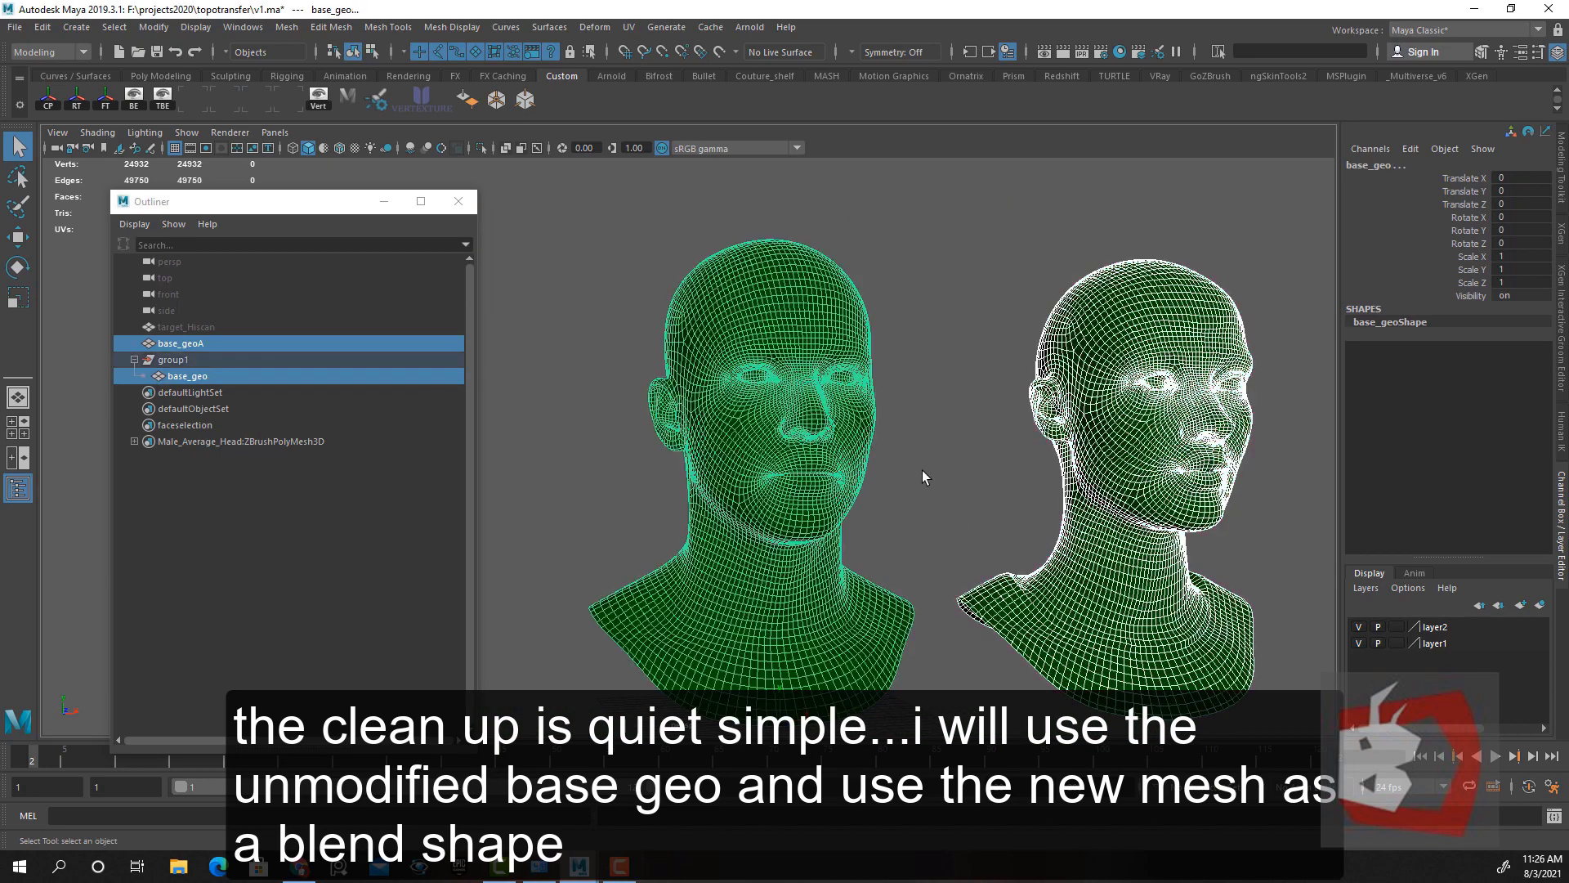
{"action": "left_click_drag", "start_coordinate": [927, 478], "coordinate": [1158, 442], "text": "alt"}
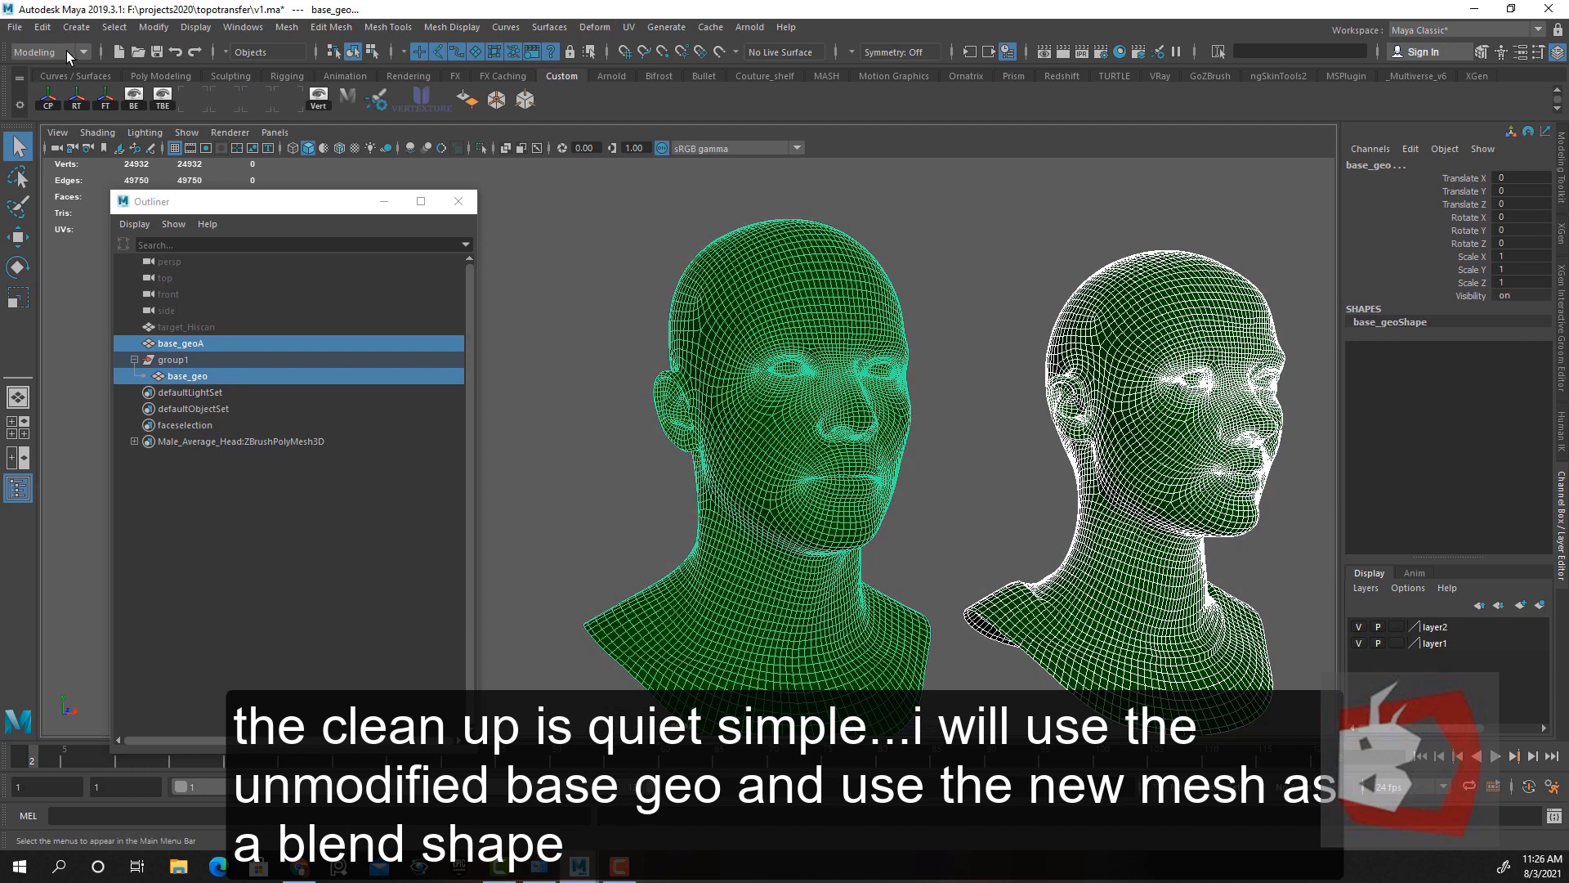
{"action": "left_click", "coordinate": [596, 27]}
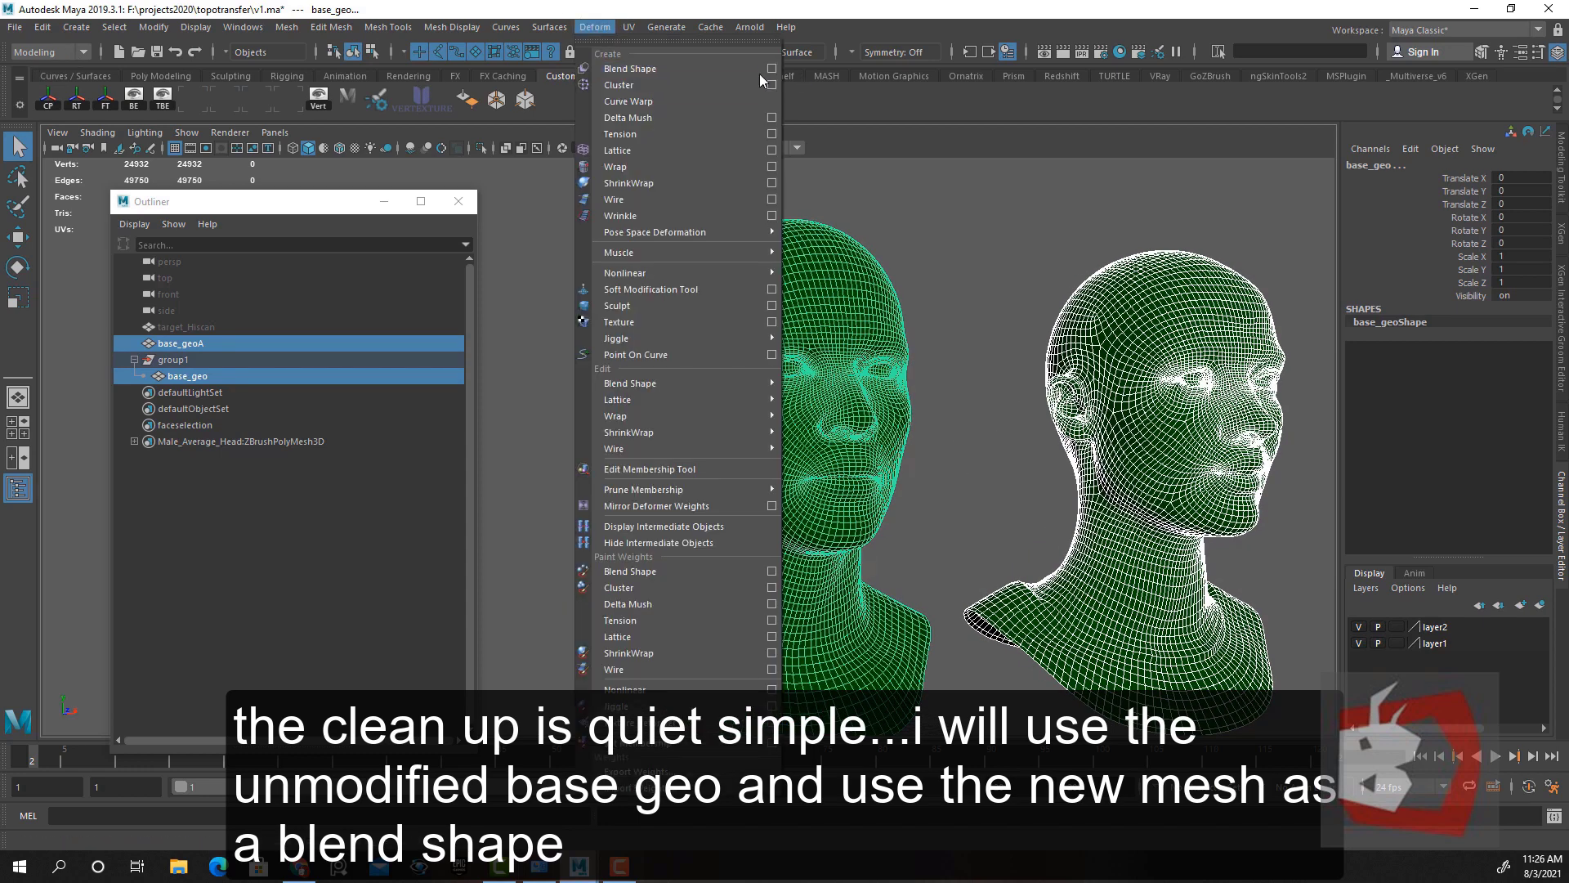
{"action": "left_click", "coordinate": [677, 77]}
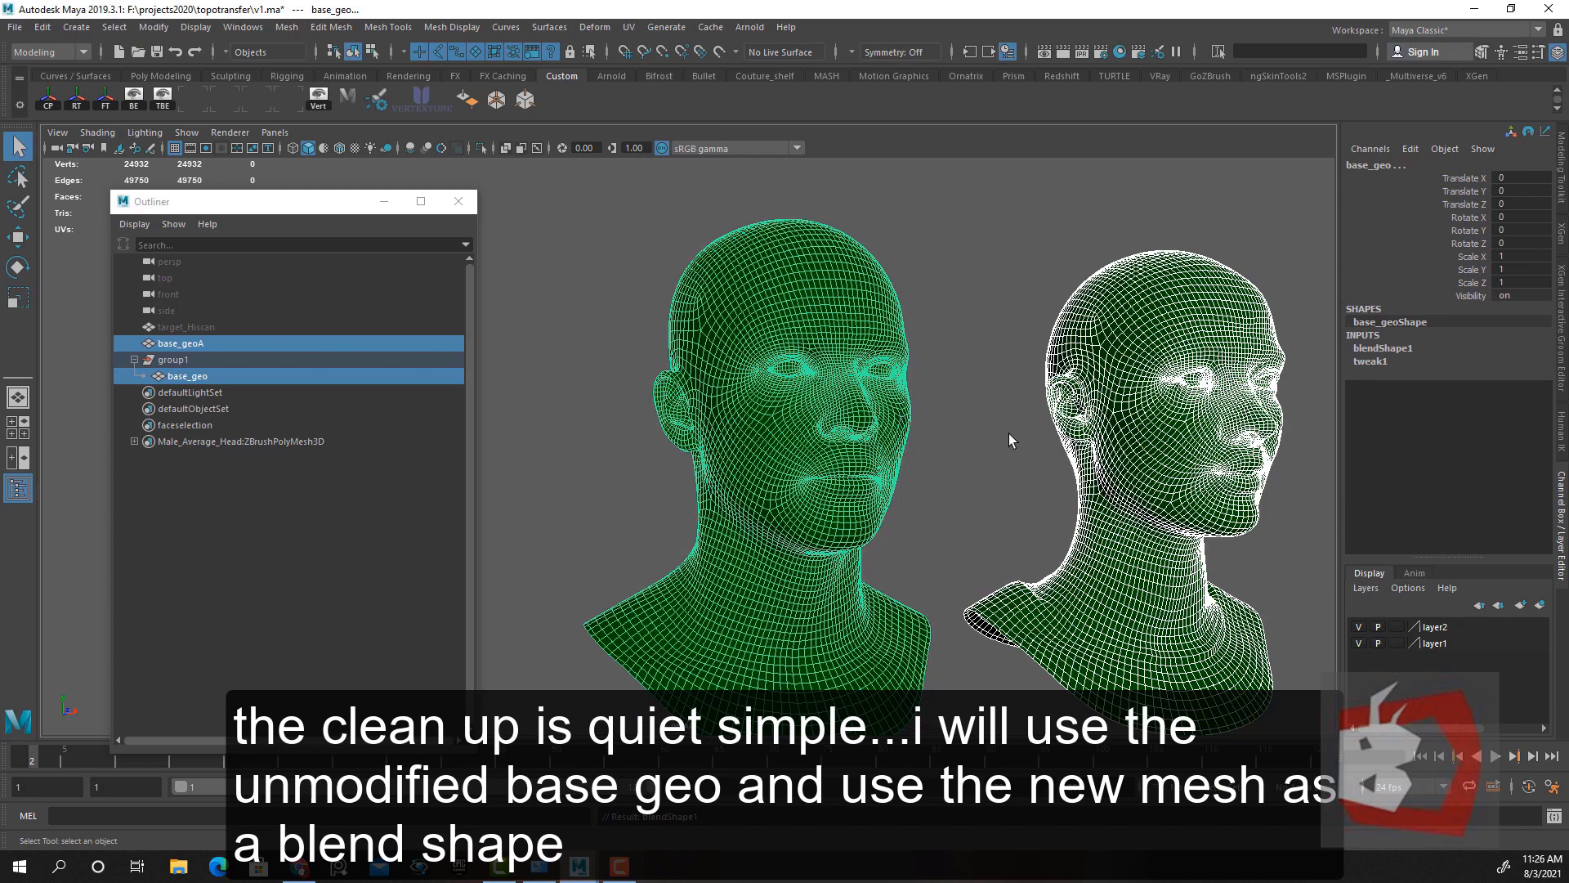
Set the base_geoA weight of blendShape1 on base_geo to 1
{"action": "right_click_drag", "start_coordinate": [1009, 434], "coordinate": [948, 411], "text": "alt"}
{"action": "left_click", "coordinate": [873, 411]}
{"action": "left_click", "coordinate": [773, 429]}
{"action": "left_click", "coordinate": [1383, 349]}
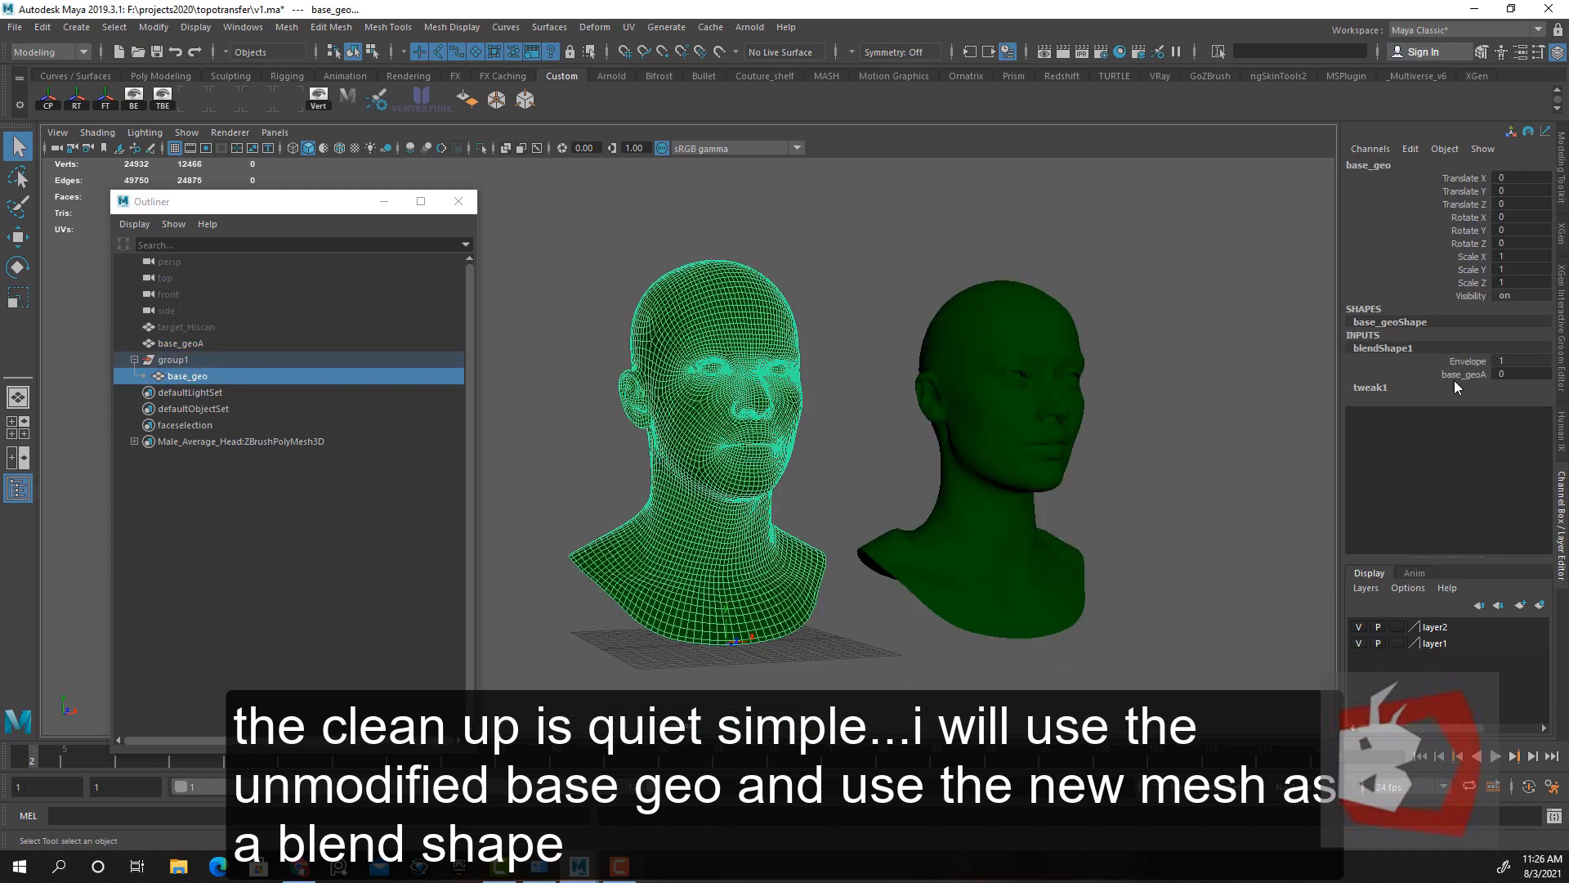
{"action": "middle_click_drag", "start_coordinate": [719, 461], "coordinate": [554, 471]}
{"action": "middle_click_drag", "start_coordinate": [554, 471], "coordinate": [825, 468]}
{"action": "right_click_drag", "start_coordinate": [825, 462], "coordinate": [927, 461], "text": "alt"}
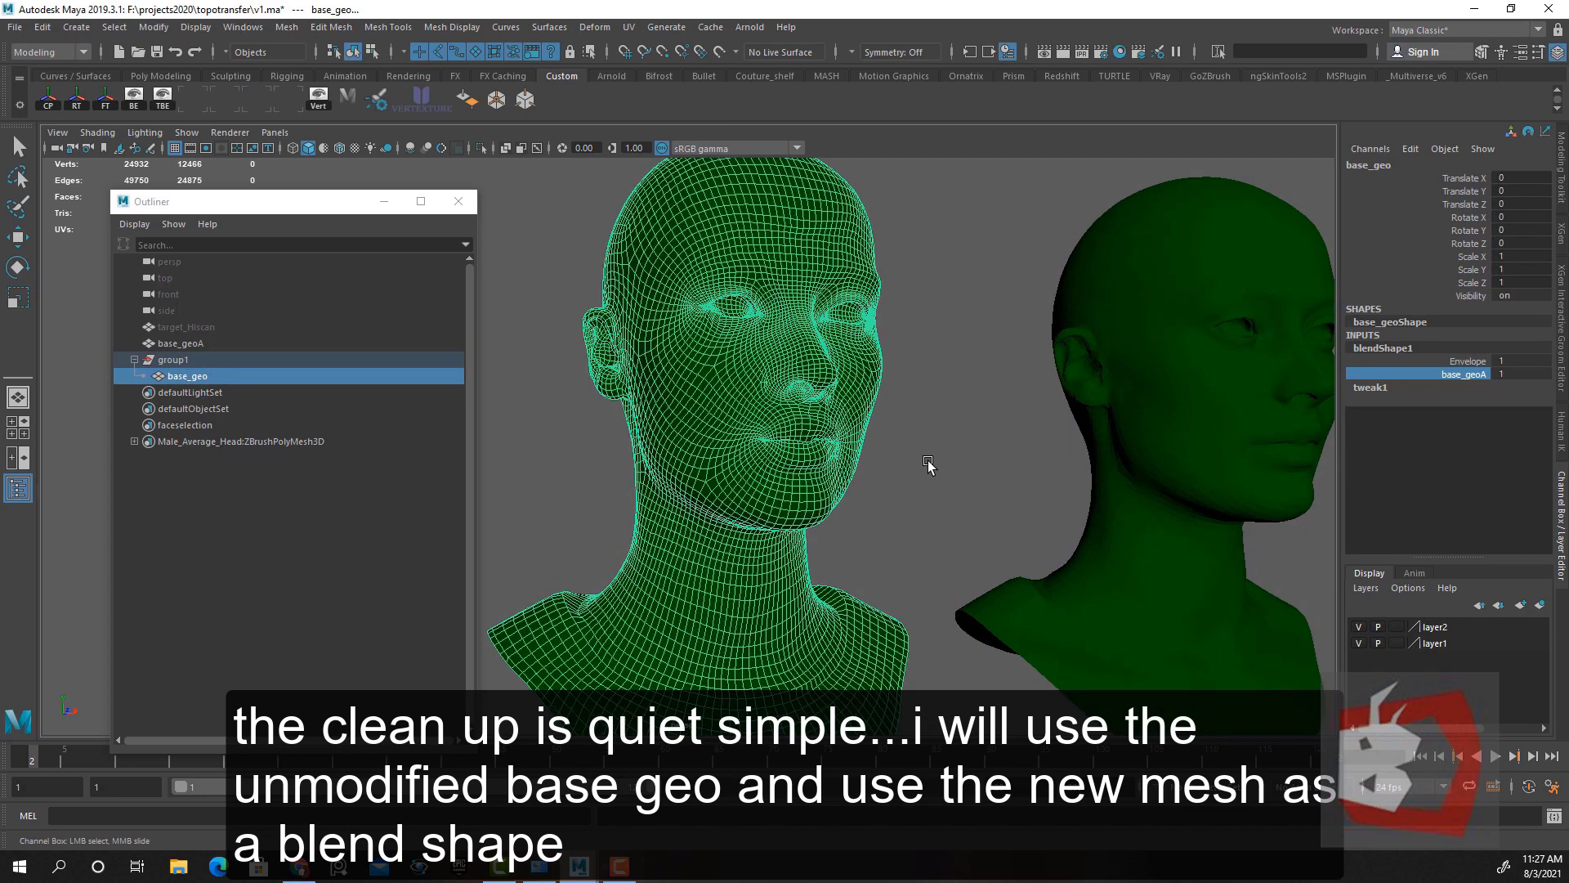
Examine the face, mouth, jaw and neck of base_geo with the blend shape applied
{"action": "left_click", "coordinate": [939, 474]}
{"action": "middle_click_drag", "start_coordinate": [879, 410], "coordinate": [883, 501], "text": "alt"}
{"action": "right_click_drag", "start_coordinate": [883, 502], "coordinate": [965, 494], "text": "alt"}
{"action": "left_click", "coordinate": [844, 352]}
{"action": "right_click_drag", "start_coordinate": [829, 483], "coordinate": [705, 490], "text": "alt"}
{"action": "middle_click_drag", "start_coordinate": [707, 489], "coordinate": [739, 419], "text": "alt"}
{"action": "left_click_drag", "start_coordinate": [740, 425], "coordinate": [819, 494], "text": "alt"}
{"action": "right_click_drag", "start_coordinate": [819, 493], "coordinate": [802, 522], "text": "alt"}
{"action": "left_click_drag", "start_coordinate": [802, 522], "coordinate": [748, 466], "text": "alt"}
{"action": "middle_click_drag", "start_coordinate": [748, 466], "coordinate": [868, 521], "text": "alt"}
{"action": "left_click_drag", "start_coordinate": [799, 465], "coordinate": [824, 476], "text": "alt"}
{"action": "right_click_drag", "start_coordinate": [823, 476], "coordinate": [806, 501], "text": "alt"}
{"action": "left_click_drag", "start_coordinate": [806, 501], "coordinate": [844, 497], "text": "alt"}
{"action": "right_click_drag", "start_coordinate": [989, 490], "coordinate": [879, 447], "text": "alt"}
{"action": "left_click_drag", "start_coordinate": [879, 447], "coordinate": [786, 388], "text": "alt"}
{"action": "middle_click_drag", "start_coordinate": [834, 537], "coordinate": [856, 387], "text": "alt"}
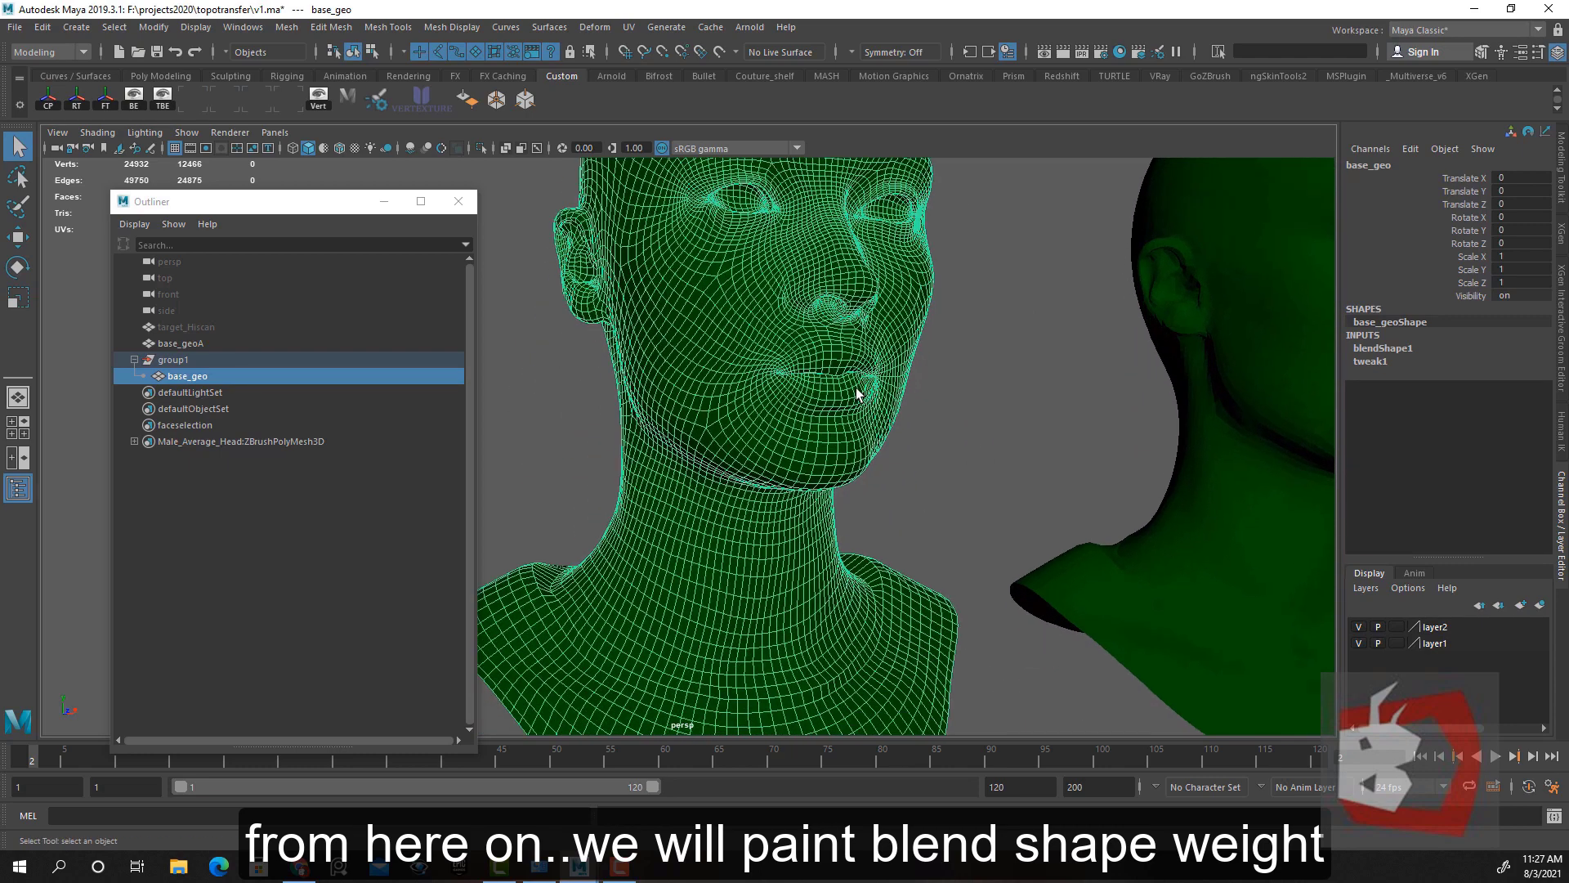
Flood the blendShape1 base weights of the whole base_geo mesh with a value of 0, then leave the paint tool
{"action": "right_click", "coordinate": [685, 230]}
{"action": "mouse_move", "coordinate": [708, 488]}
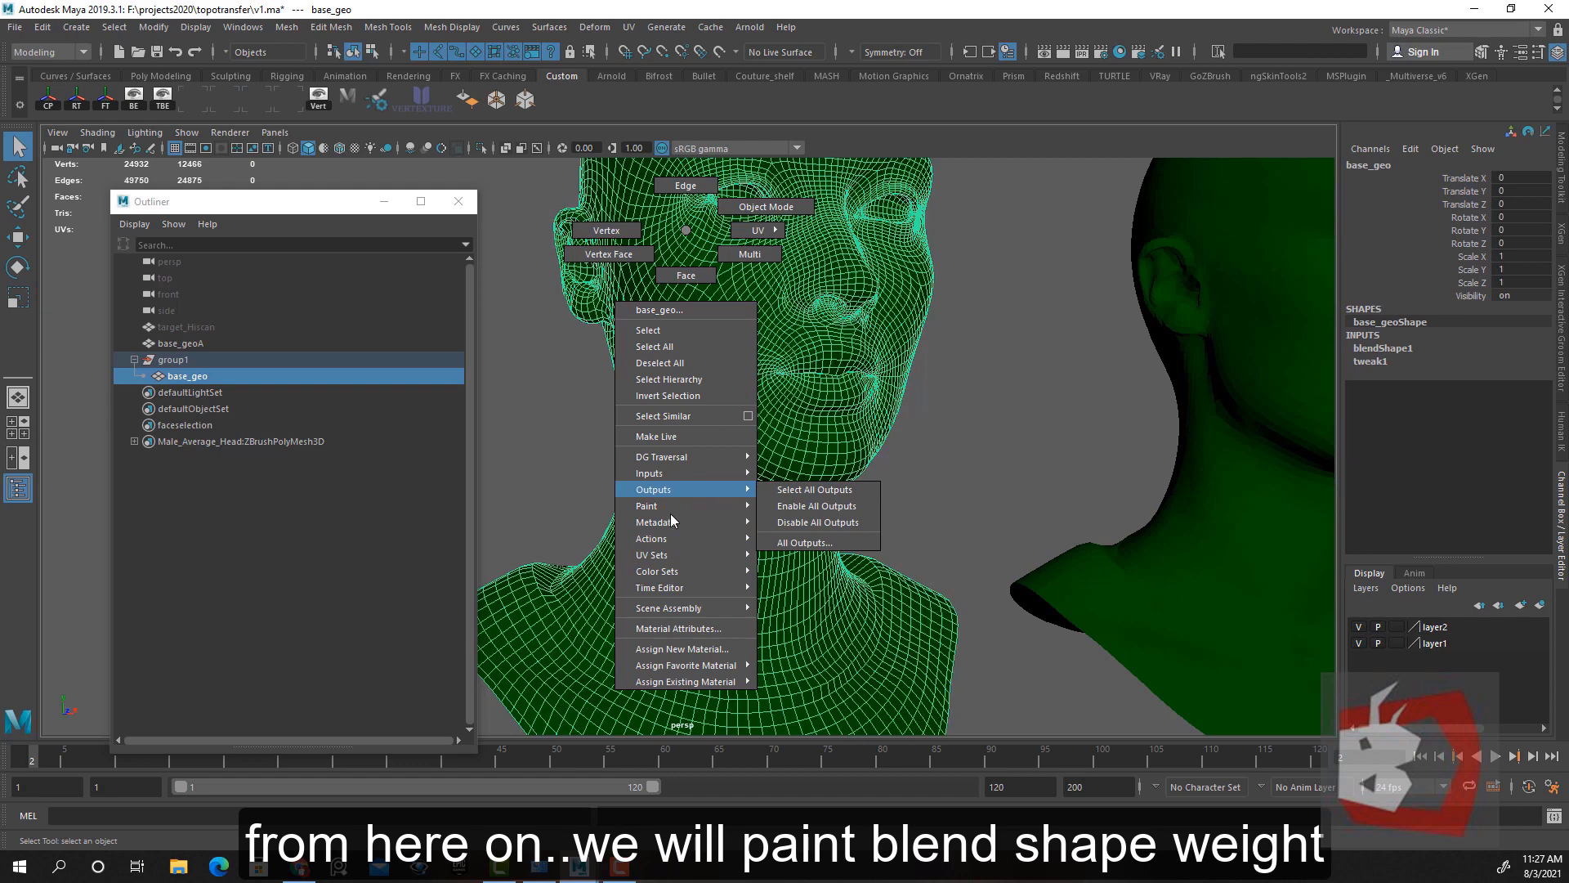
{"action": "mouse_move", "coordinate": [820, 544]}
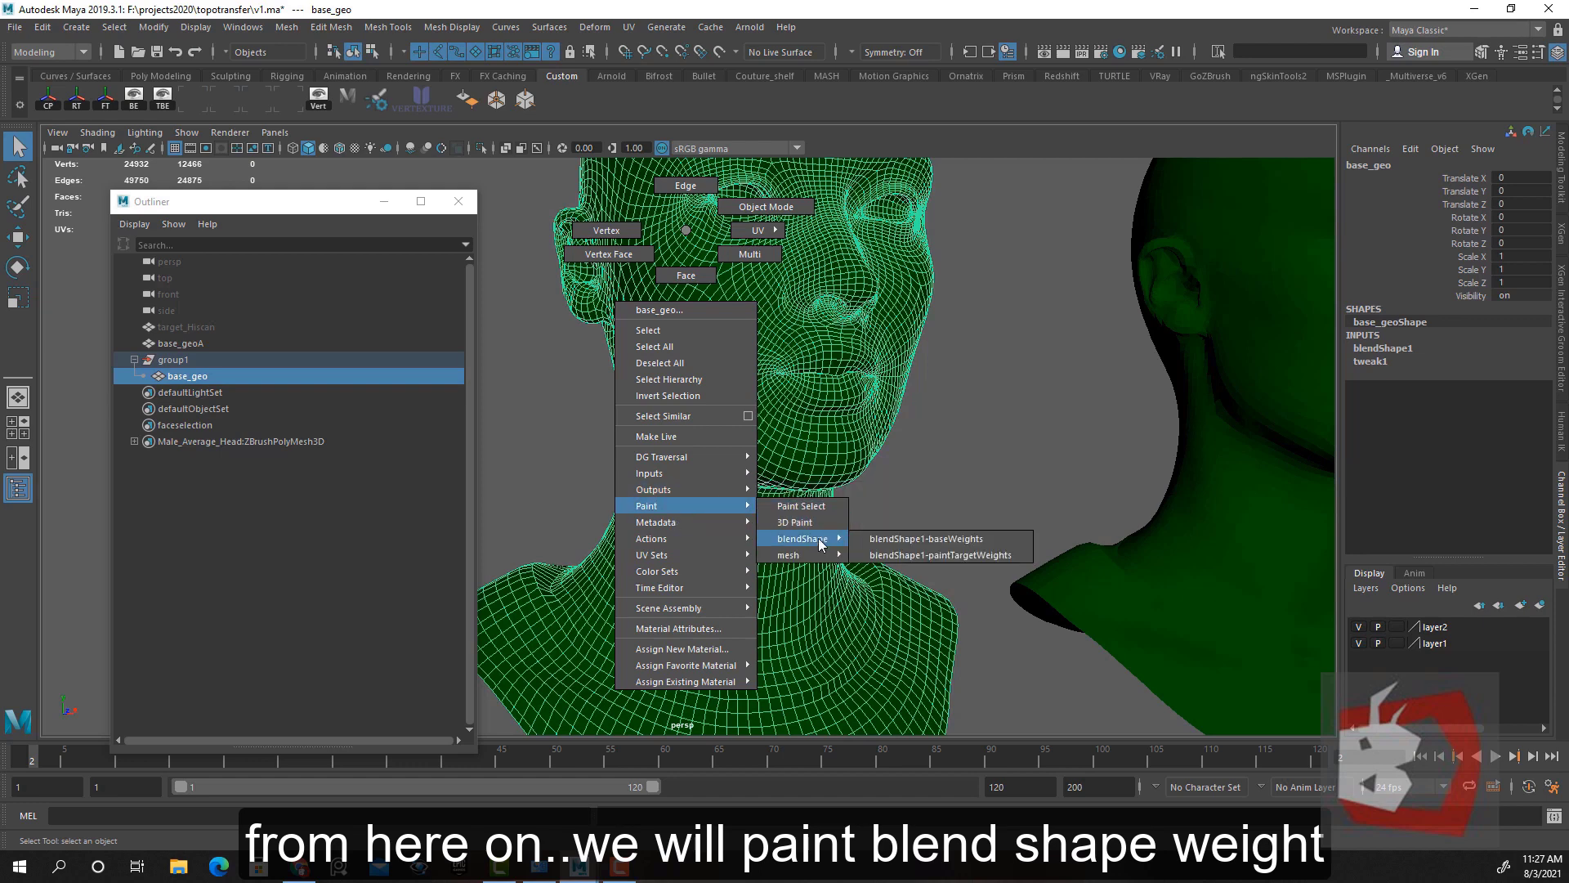
{"action": "left_click", "coordinate": [924, 539]}
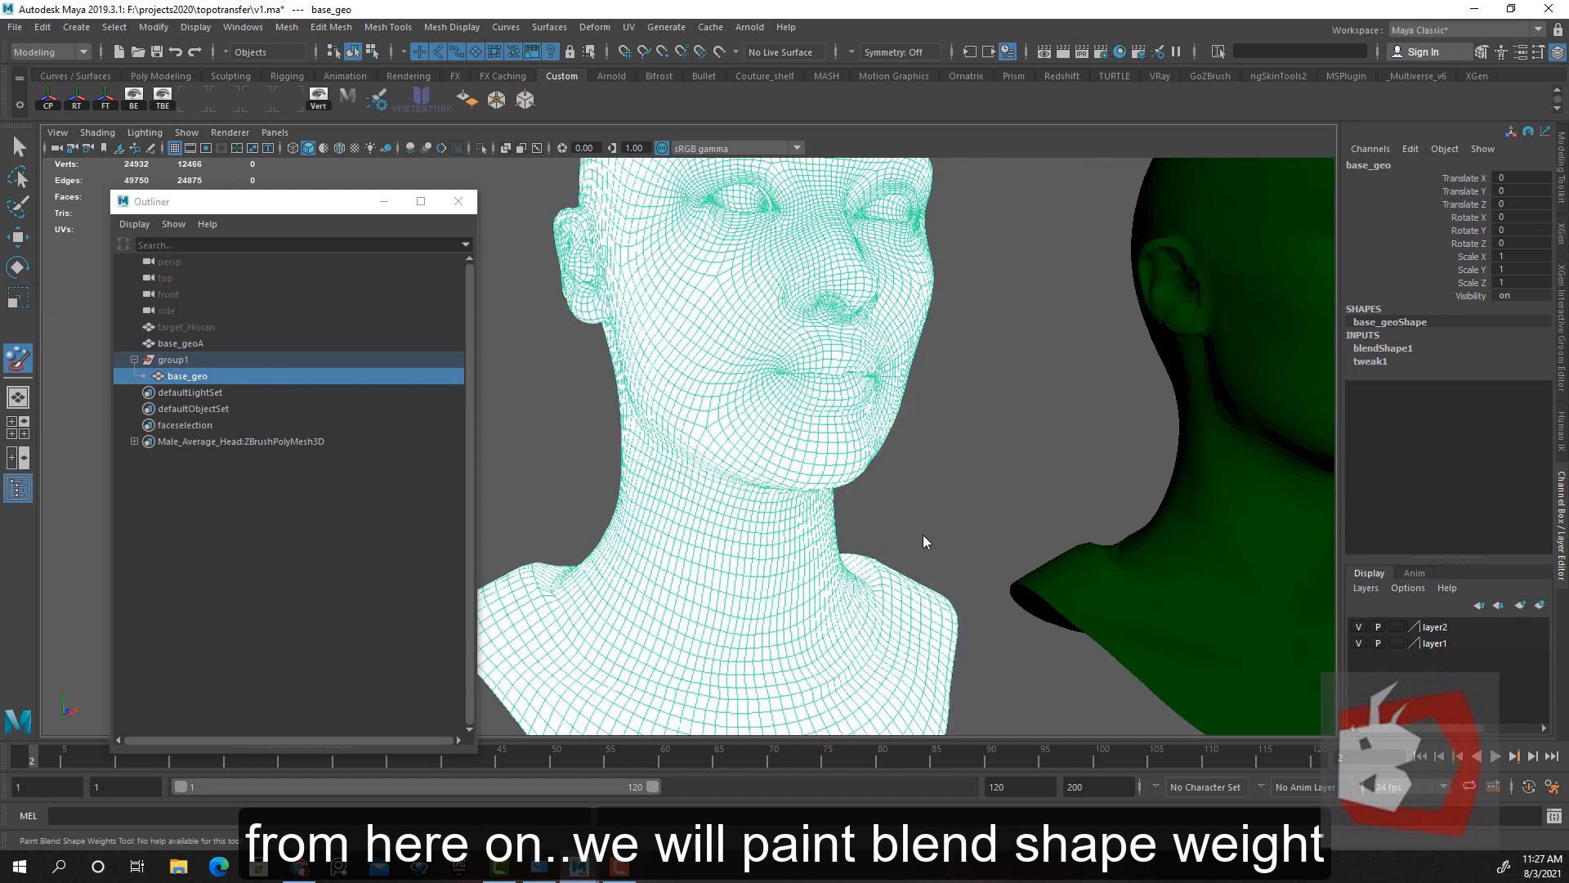
{"action": "double_click", "coordinate": [11, 368]}
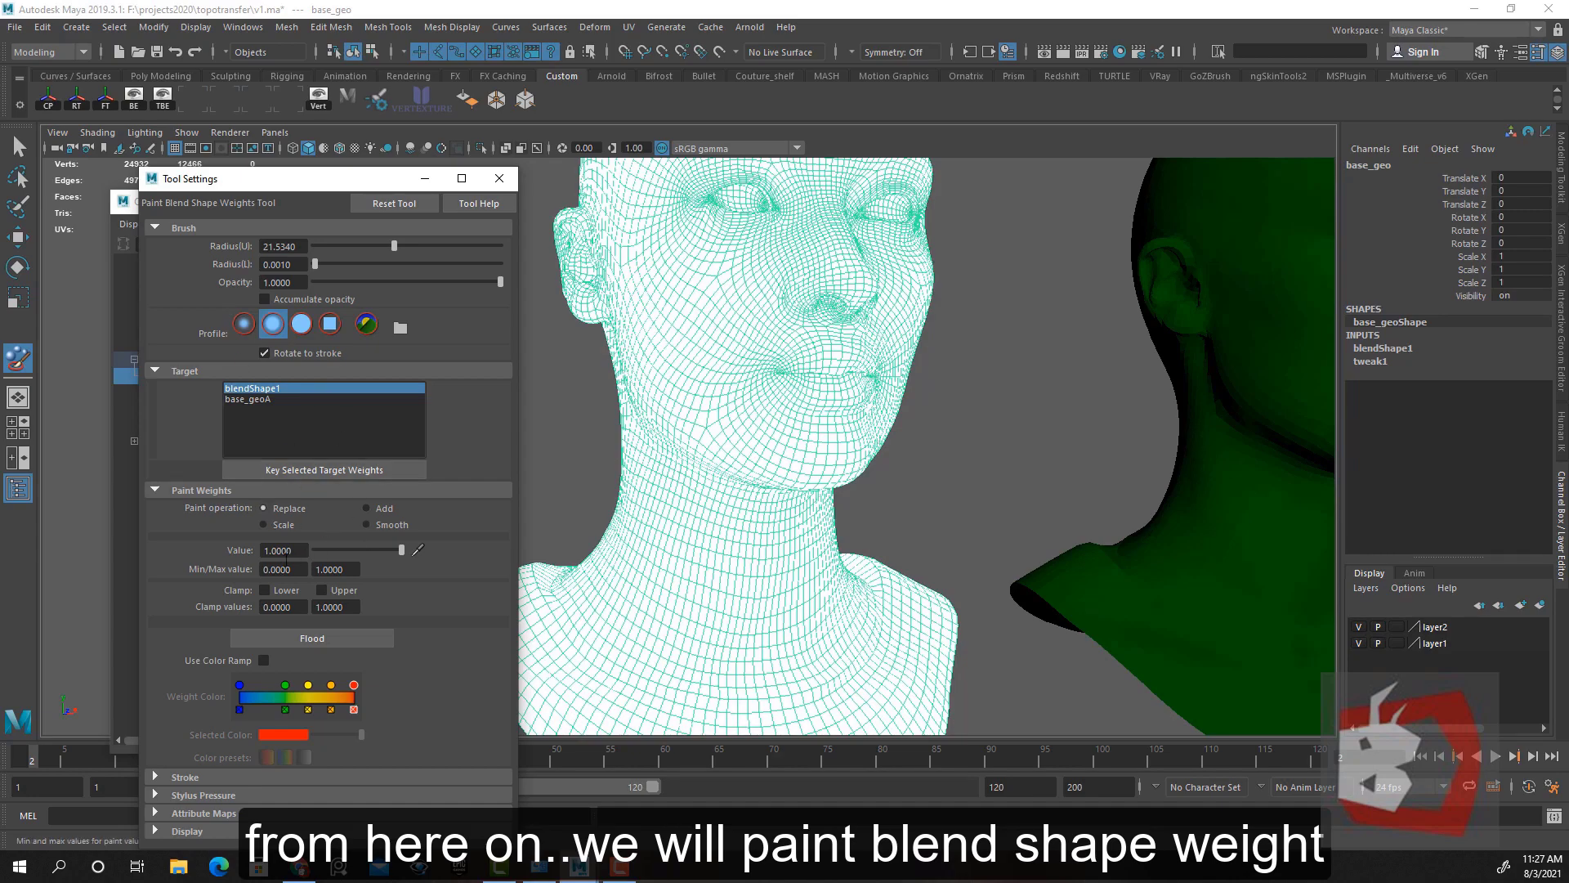
{"action": "left_click", "coordinate": [360, 638]}
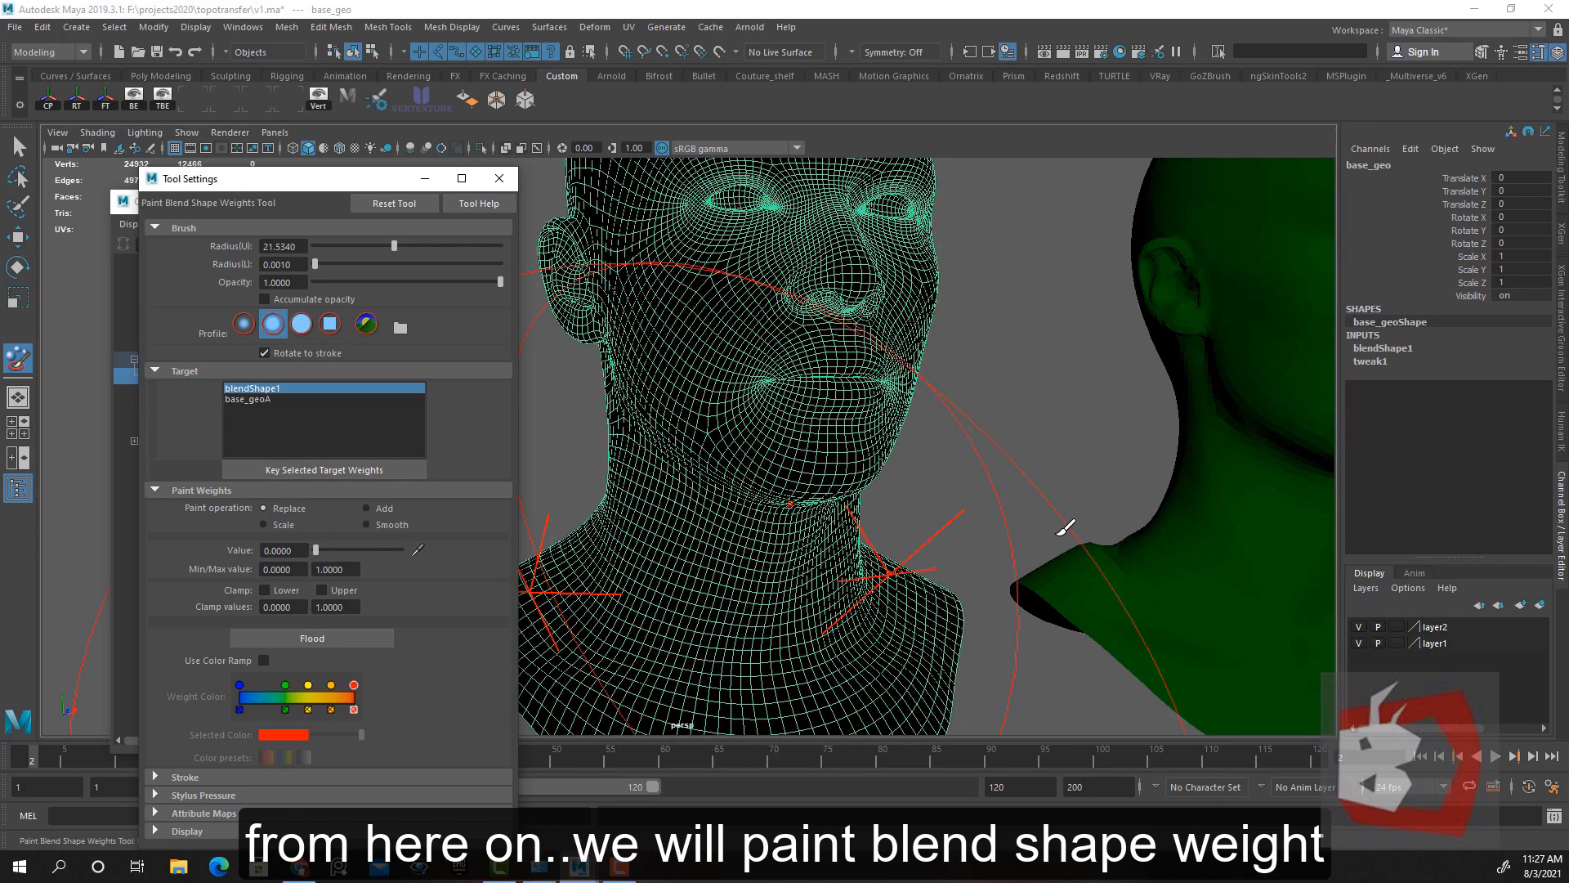
{"action": "mouse_move", "coordinate": [1005, 490]}
{"action": "right_mouse_down", "text": "alt"}
{"action": "mouse_move", "coordinate": [841, 416]}
{"action": "mouse_move", "coordinate": [792, 351]}
{"action": "mouse_move", "coordinate": [787, 460]}
{"action": "mouse_move", "coordinate": [810, 441]}
{"action": "right_mouse_up", "text": "alt"}
{"action": "key", "text": "q"}
{"action": "left_click_drag", "start_coordinate": [809, 442], "coordinate": [830, 419], "text": "alt"}
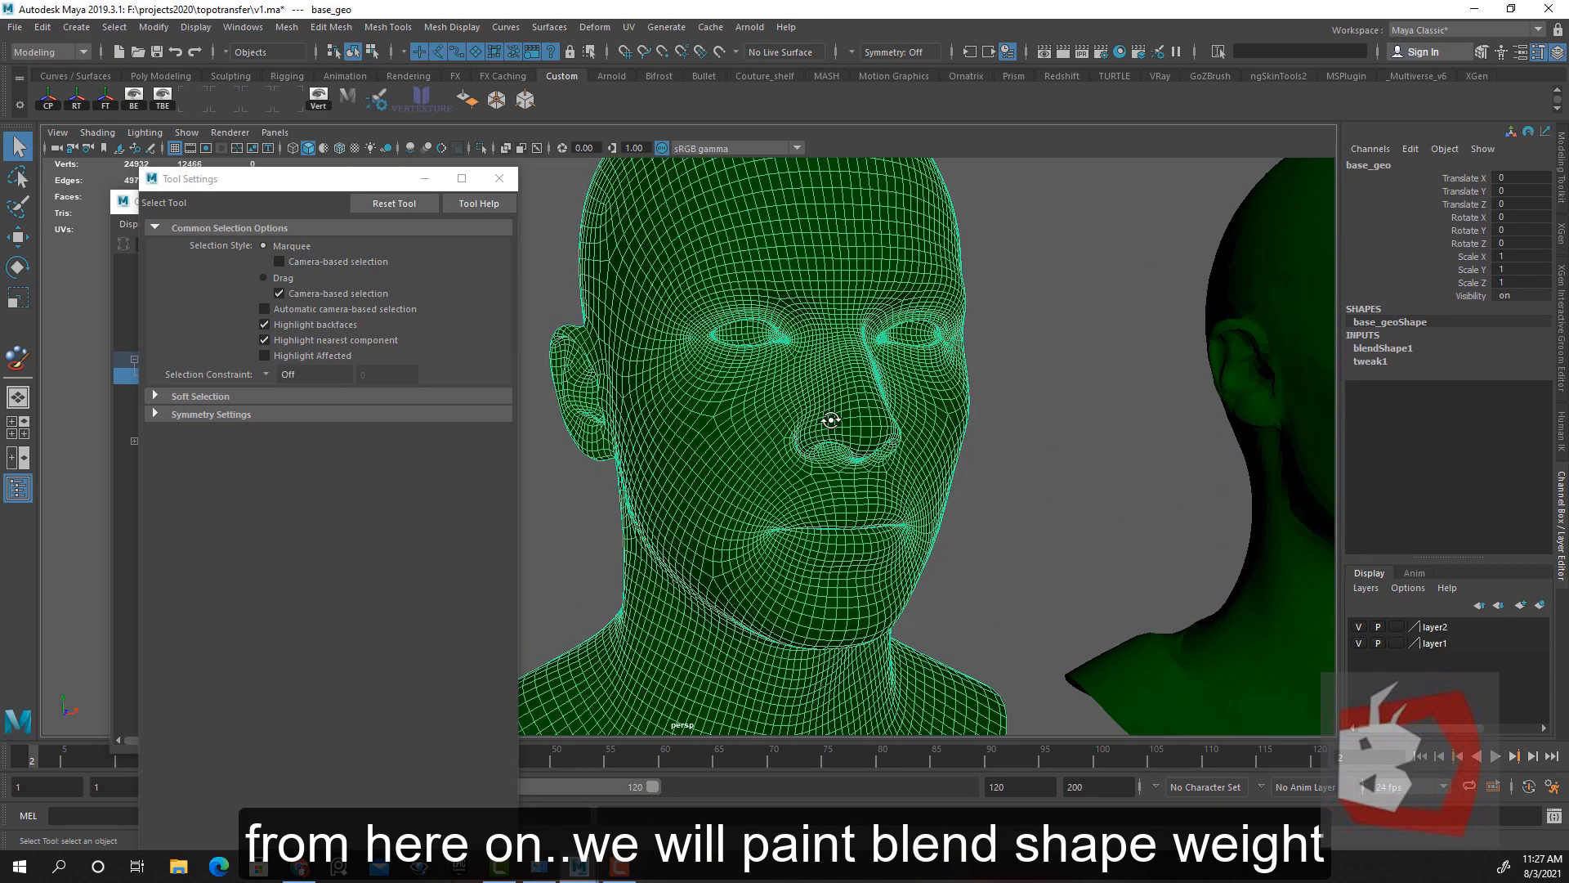
{"action": "left_click", "coordinate": [783, 319]}
{"action": "right_click_drag", "start_coordinate": [777, 343], "coordinate": [851, 384], "text": "alt"}
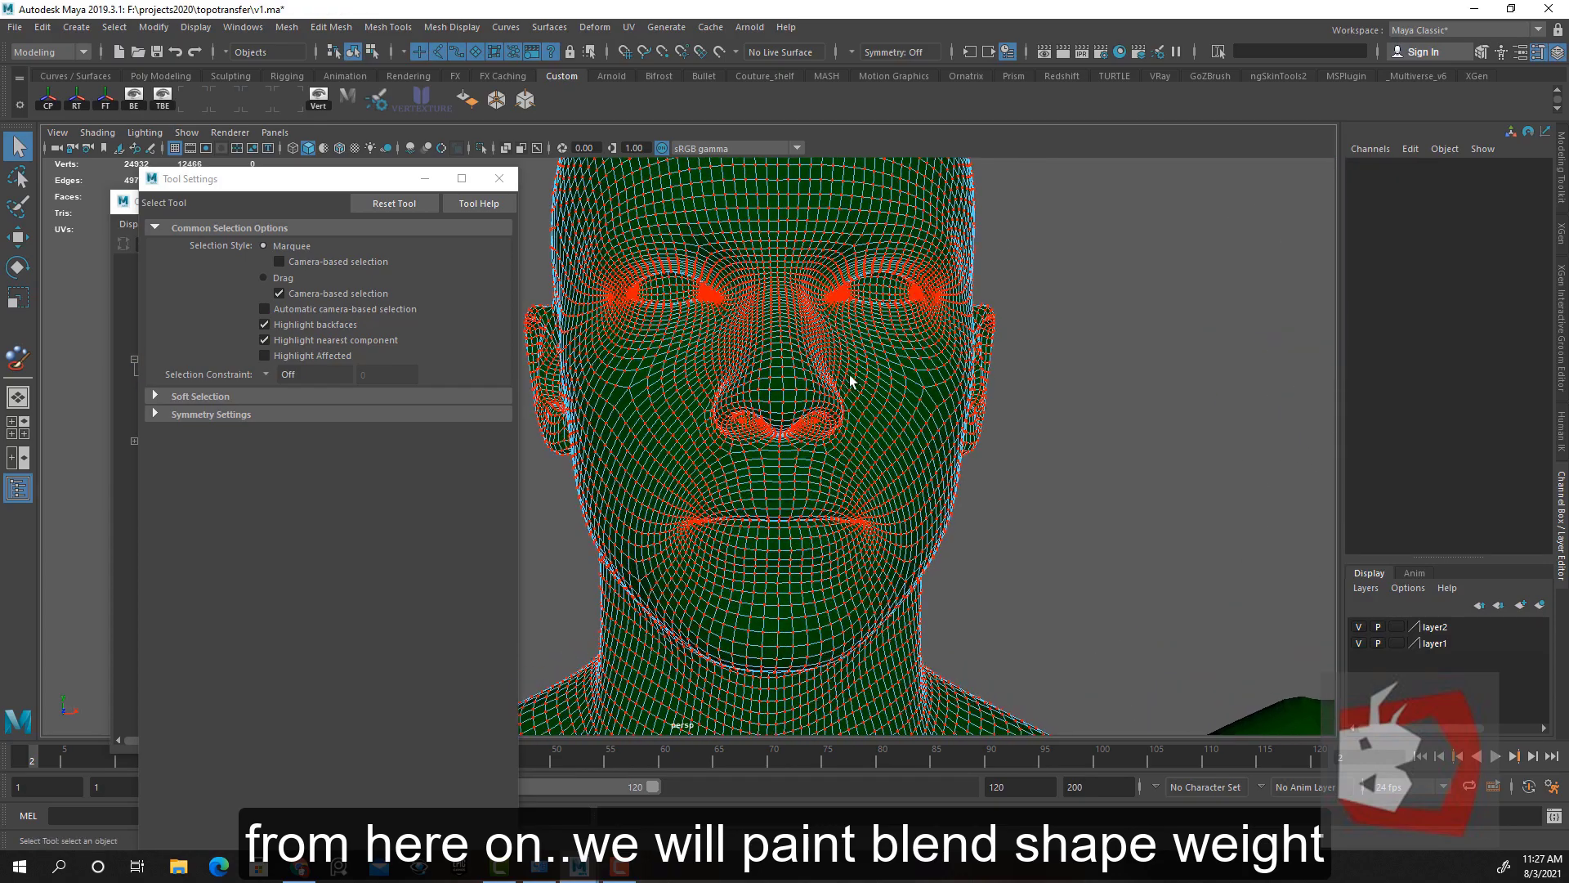
{"action": "left_click_drag", "start_coordinate": [850, 385], "coordinate": [758, 411], "text": "alt"}
{"action": "middle_click_drag", "start_coordinate": [757, 411], "coordinate": [866, 409], "text": "alt"}
{"action": "right_click_drag", "start_coordinate": [866, 408], "coordinate": [819, 399], "text": "alt"}
{"action": "left_click_drag", "start_coordinate": [819, 400], "coordinate": [836, 397], "text": "alt"}
{"action": "left_click_drag", "start_coordinate": [737, 435], "coordinate": [760, 417], "text": "alt"}
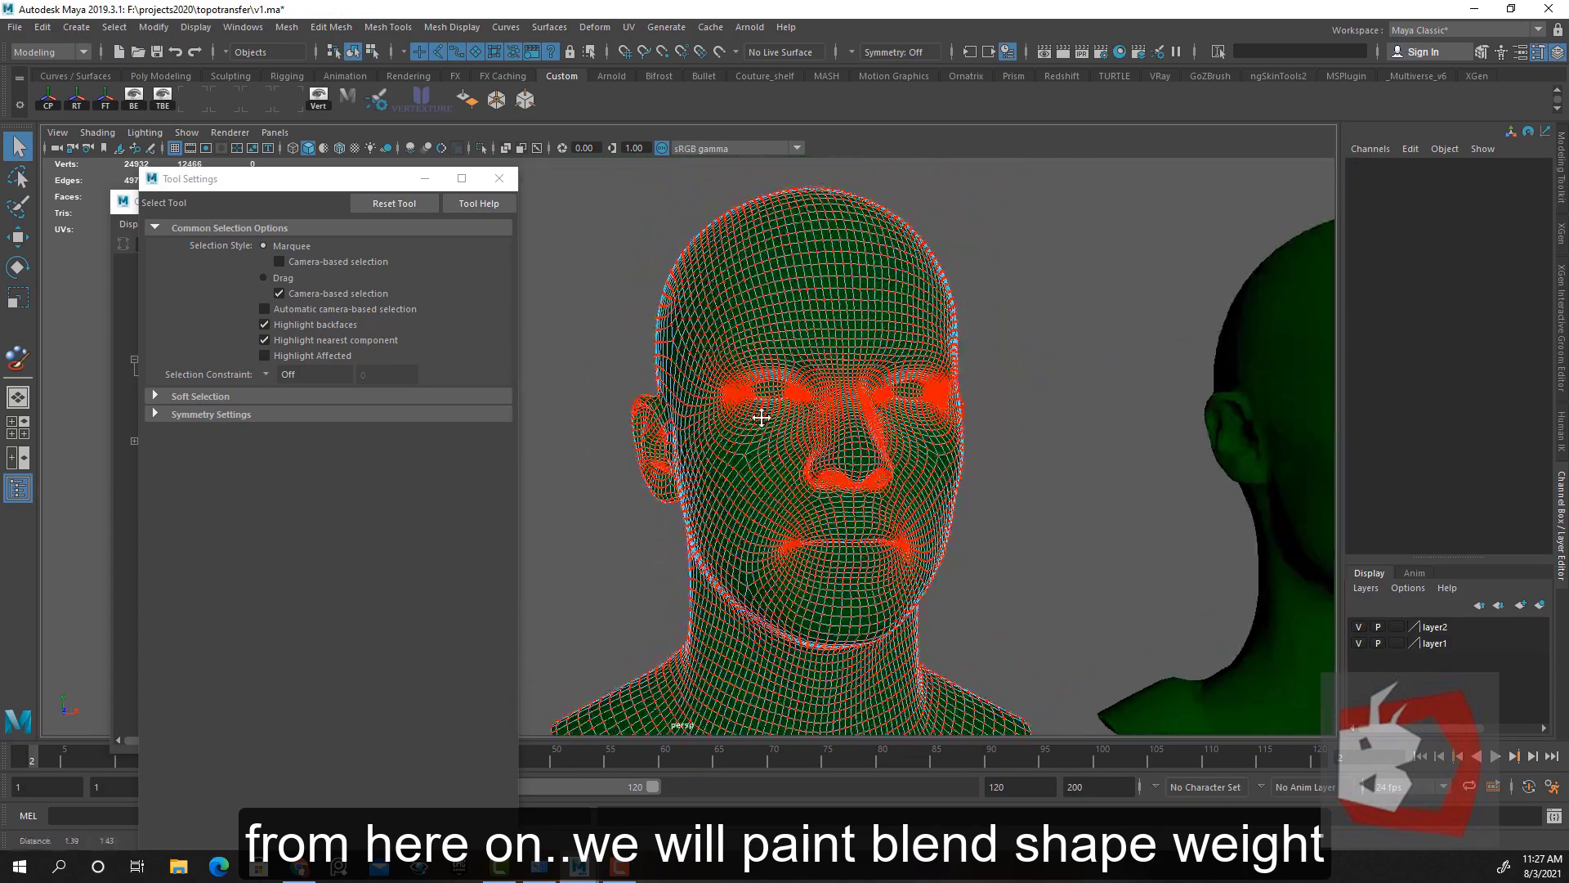
{"action": "right_click_drag", "start_coordinate": [760, 417], "coordinate": [824, 450], "text": "alt"}
{"action": "right_click_drag", "start_coordinate": [849, 242], "coordinate": [929, 218]}
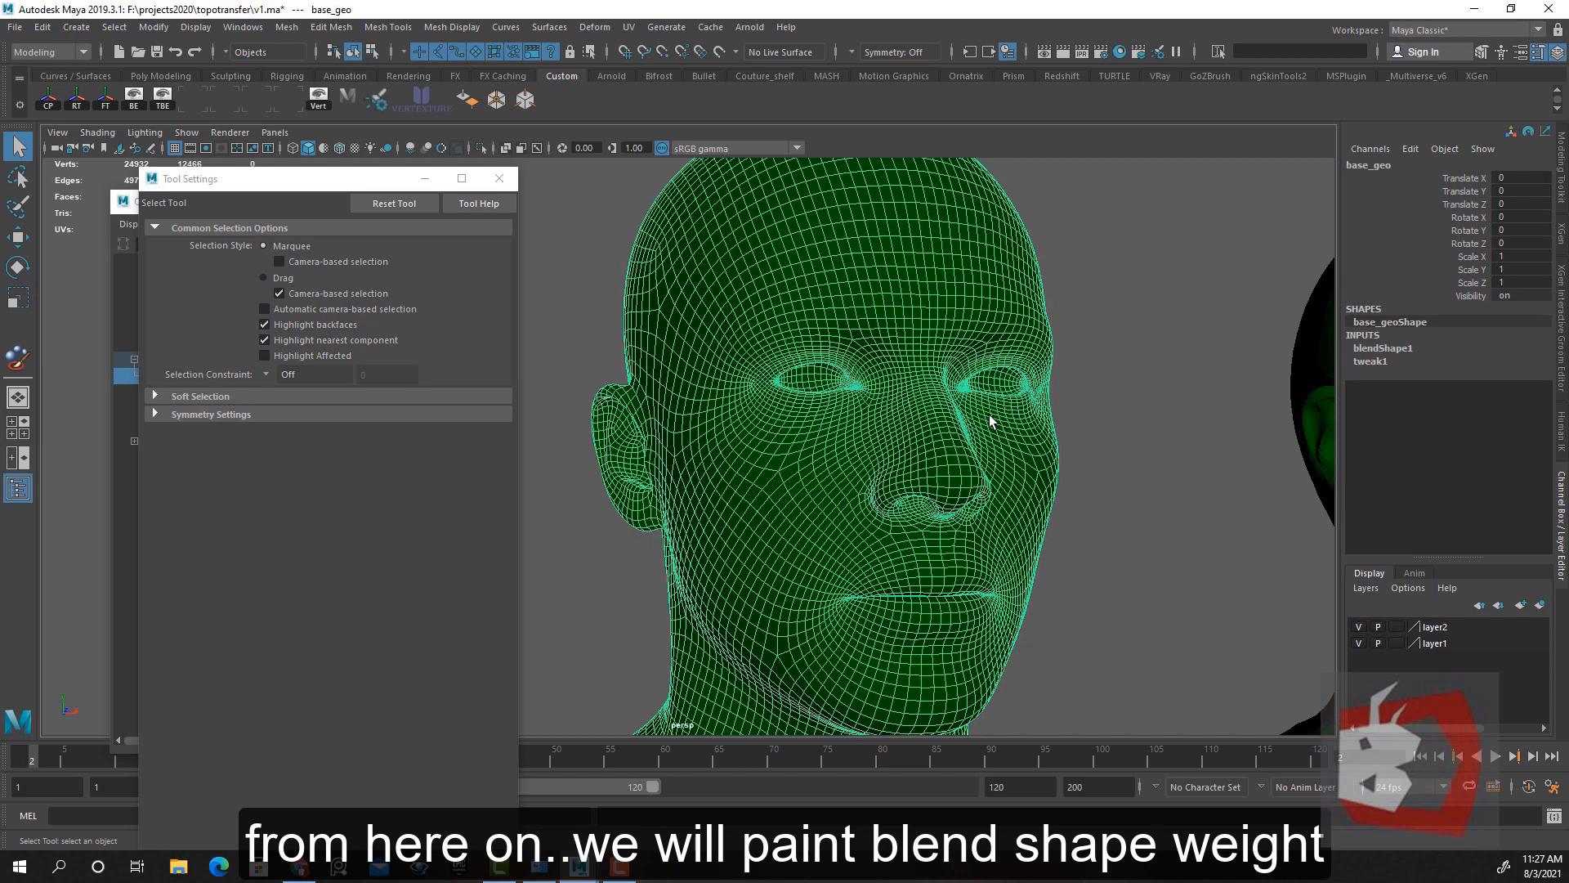
Open the UV Editor for base_geo and select the faces of the head's main UV shell
{"action": "right_click_drag", "start_coordinate": [989, 416], "coordinate": [691, 329], "text": "alt"}
{"action": "middle_click_drag", "start_coordinate": [691, 330], "coordinate": [702, 283], "text": "alt"}
{"action": "left_click", "coordinate": [634, 30]}
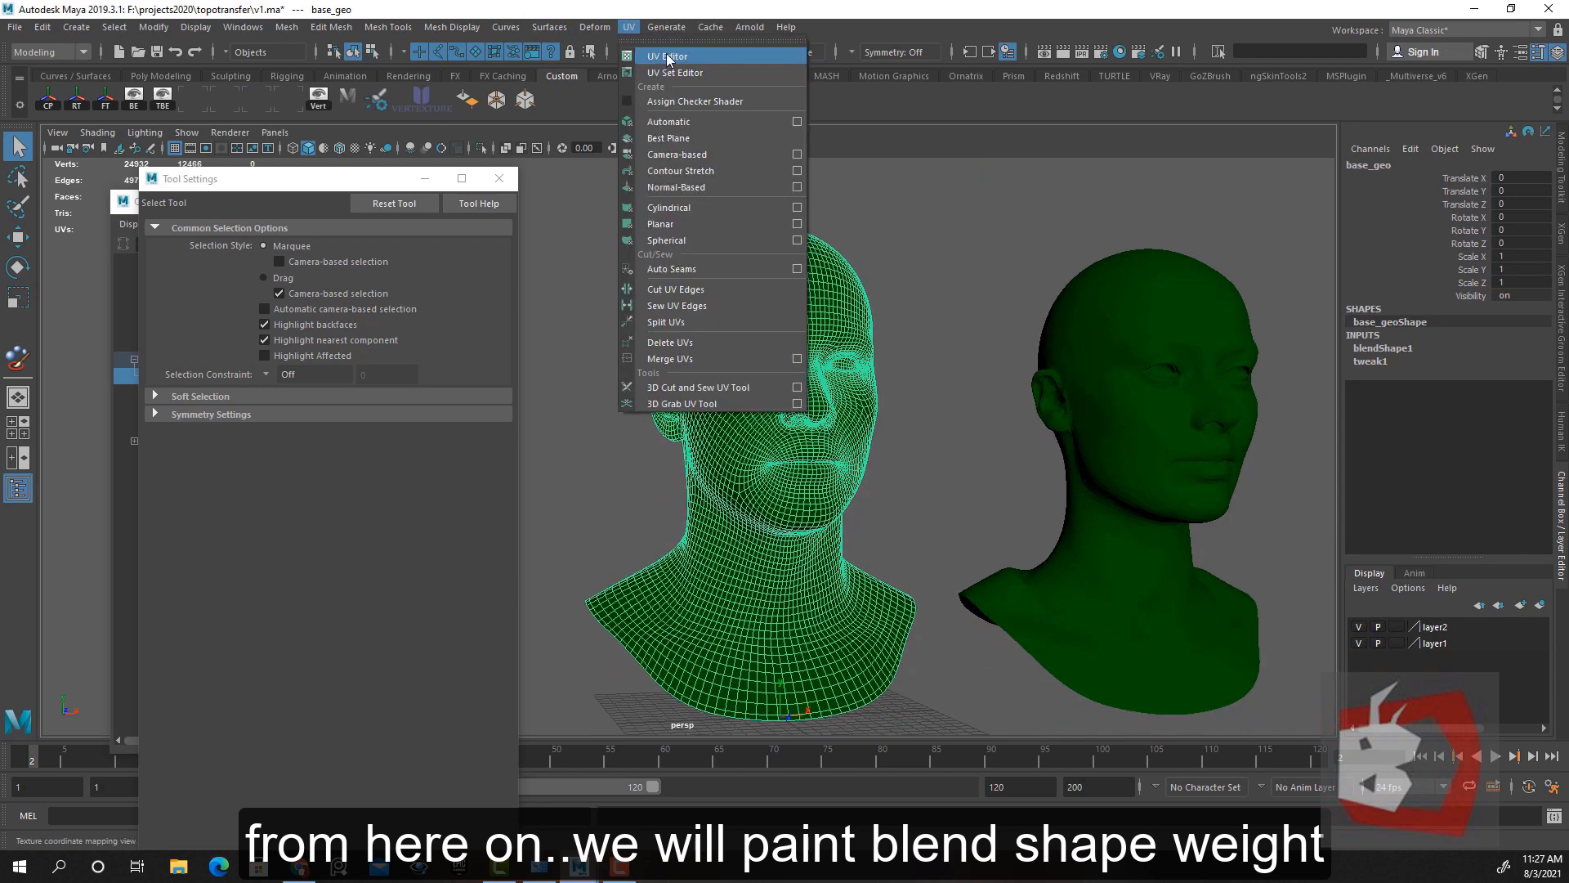
{"action": "left_click", "coordinate": [662, 49]}
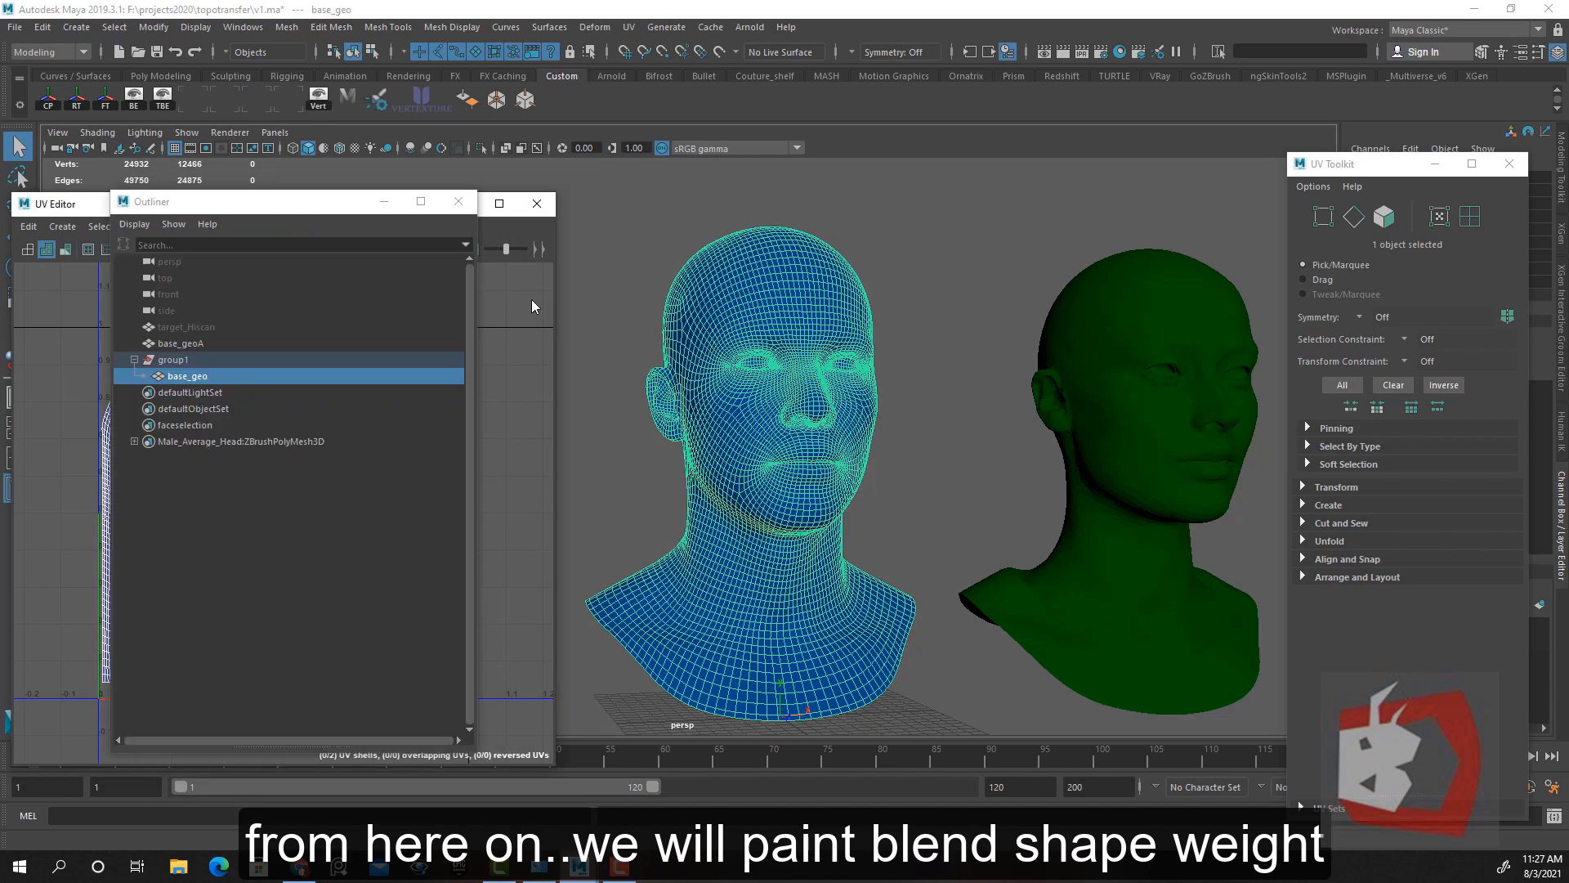
{"action": "left_click_drag", "start_coordinate": [244, 203], "coordinate": [1109, 199]}
{"action": "right_click_drag", "start_coordinate": [1098, 374], "coordinate": [1092, 450]}
{"action": "double_click", "coordinate": [1028, 446]}
Remove the faces inside both eye areas from the face selection in the UV layout
{"action": "scroll", "coordinate": [1167, 468], "scroll_direction": "up", "scroll_amount": 5}
{"action": "scroll", "coordinate": [1148, 489], "scroll_direction": "up", "scroll_amount": 4}
{"action": "middle_click_drag", "start_coordinate": [1097, 447], "coordinate": [1340, 555], "text": "alt"}
{"action": "scroll", "coordinate": [1144, 442], "scroll_direction": "up", "scroll_amount": 5}
{"action": "double_click", "coordinate": [1135, 425], "text": "ctrl"}
{"action": "double_click", "coordinate": [1142, 411], "text": "ctrl"}
{"action": "double_click", "coordinate": [1152, 409], "text": "ctrl"}
{"action": "key", "text": "ctrl+z"}
{"action": "double_click", "coordinate": [1064, 385], "text": "ctrl"}
{"action": "left_click_drag", "start_coordinate": [956, 417], "coordinate": [1173, 613], "text": "ctrl"}
{"action": "left_click_drag", "start_coordinate": [1150, 466], "coordinate": [1218, 596], "text": "ctrl"}
{"action": "scroll", "coordinate": [1114, 494], "scroll_direction": "down", "scroll_amount": 8}
{"action": "scroll", "coordinate": [1193, 493], "scroll_direction": "up", "scroll_amount": 8}
{"action": "double_click", "coordinate": [1201, 441], "text": "ctrl"}
{"action": "middle_click_drag", "start_coordinate": [1201, 501], "coordinate": [1221, 378], "text": "alt"}
{"action": "left_click_drag", "start_coordinate": [1107, 533], "coordinate": [990, 441], "text": "ctrl"}
{"action": "left_click_drag", "start_coordinate": [979, 502], "coordinate": [1104, 455], "text": "shift"}
{"action": "left_click_drag", "start_coordinate": [1127, 347], "coordinate": [1315, 458], "text": "shift"}
{"action": "left_click_drag", "start_coordinate": [1309, 447], "coordinate": [1363, 387], "text": "shift"}
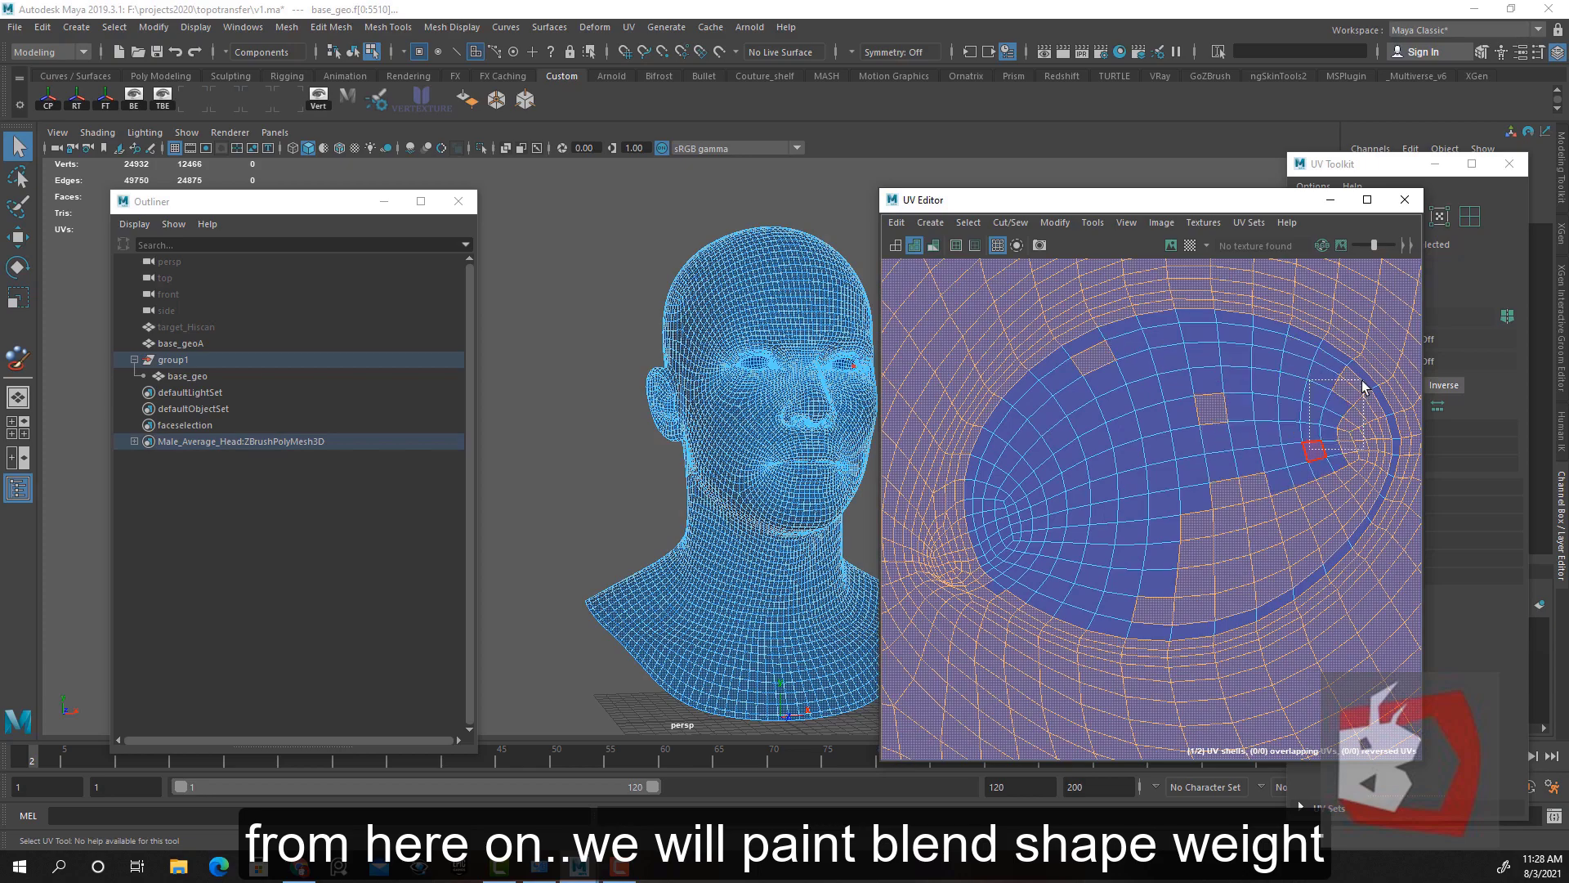
{"action": "left_click_drag", "start_coordinate": [1164, 498], "coordinate": [1328, 528], "text": "ctrl"}
{"action": "scroll", "coordinate": [1163, 498], "scroll_direction": "down", "scroll_amount": 8}
Deselect the band of faces along the lower edge of the neck and shoulders
{"action": "middle_click_drag", "start_coordinate": [1160, 523], "coordinate": [1152, 414], "text": "alt"}
{"action": "middle_click_drag", "start_coordinate": [735, 695], "coordinate": [723, 539], "text": "alt"}
{"action": "scroll", "coordinate": [723, 539], "scroll_direction": "up", "scroll_amount": 5}
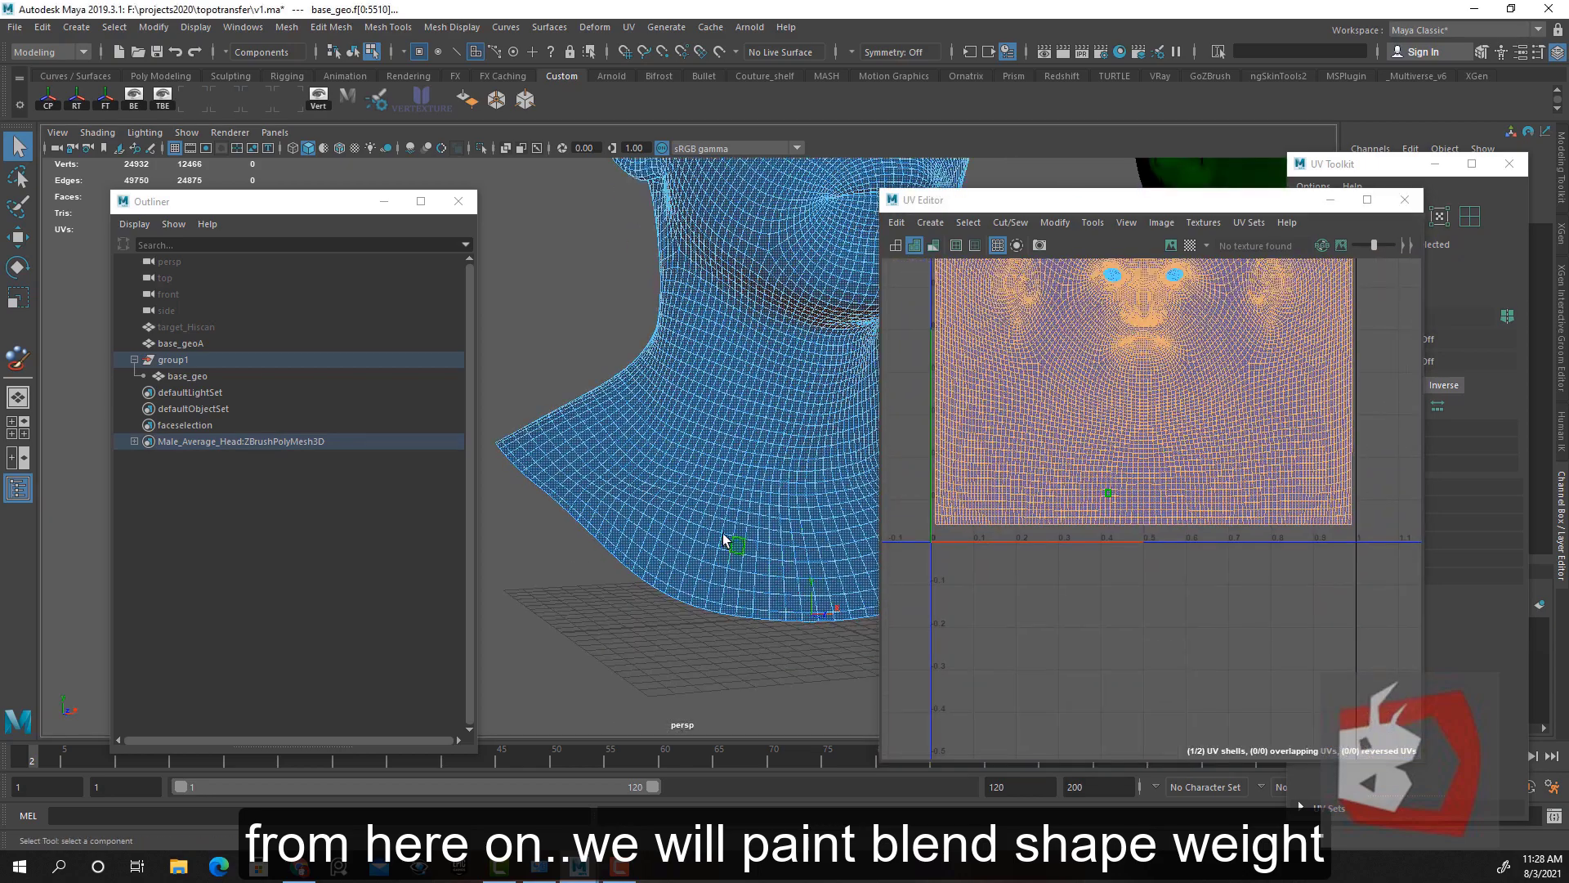
{"action": "double_click", "coordinate": [733, 558], "text": "ctrl"}
{"action": "scroll", "coordinate": [736, 559], "scroll_direction": "down", "scroll_amount": 5}
{"action": "left_click_drag", "start_coordinate": [1381, 539], "coordinate": [909, 489], "text": "ctrl"}
{"action": "scroll", "coordinate": [1119, 490], "scroll_direction": "up", "scroll_amount": 5}
{"action": "middle_click_drag", "start_coordinate": [1108, 477], "coordinate": [1138, 579], "text": "alt"}
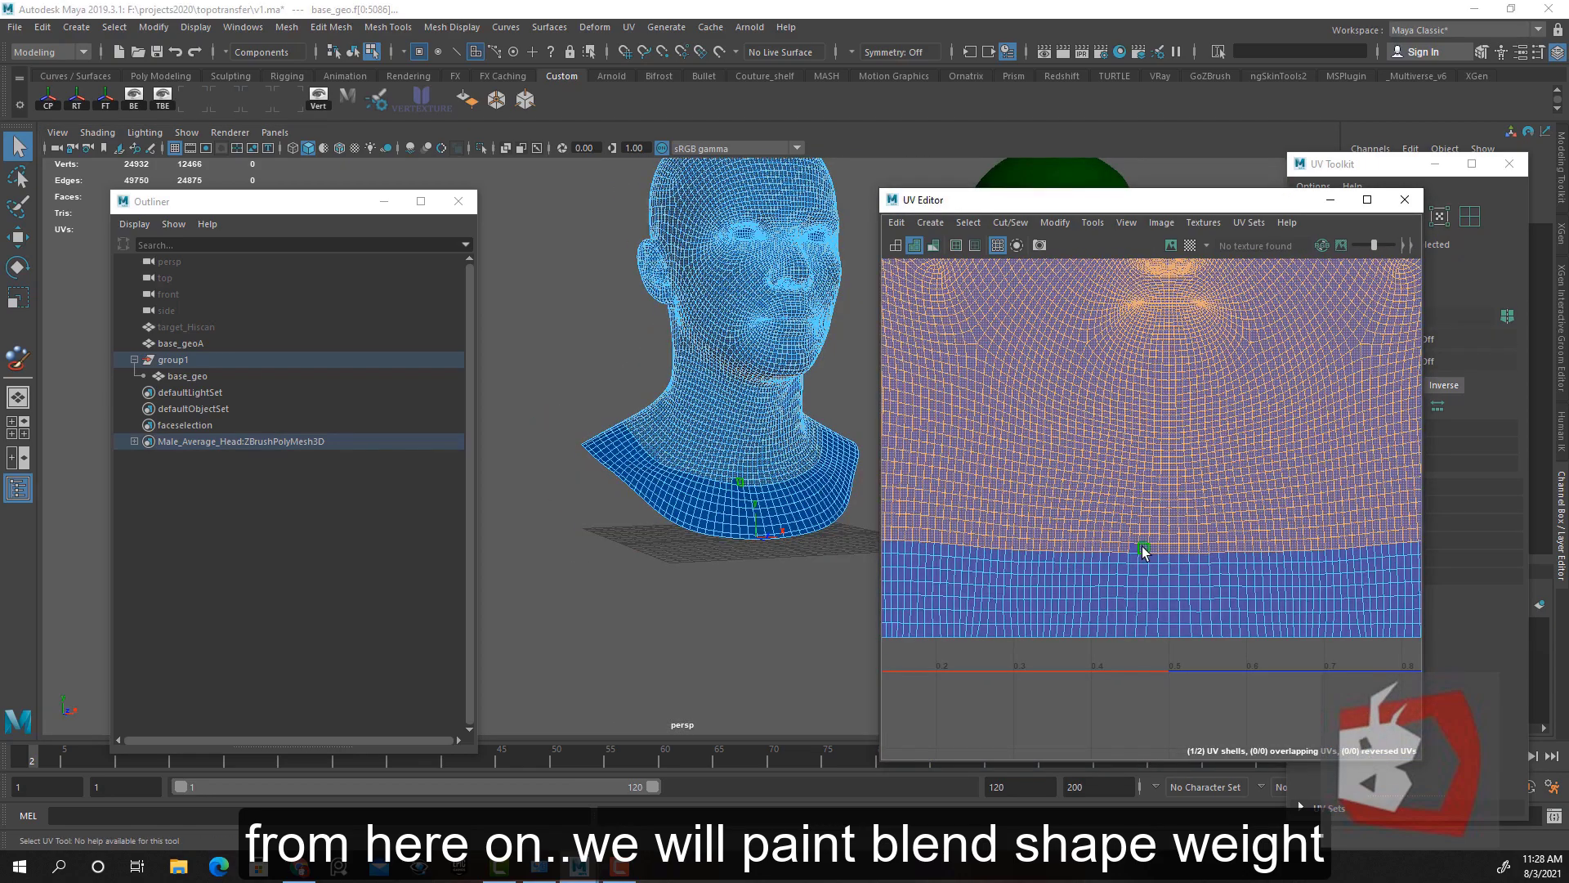
Convert the face selection to vertices and remove the inner lip vertices from it
{"action": "middle_click_drag", "start_coordinate": [782, 246], "coordinate": [704, 452], "text": "alt"}
{"action": "scroll", "coordinate": [704, 452], "scroll_direction": "up", "scroll_amount": 8}
{"action": "left_click_drag", "start_coordinate": [704, 452], "coordinate": [732, 396], "text": "alt"}
{"action": "right_click_drag", "start_coordinate": [719, 351], "coordinate": [589, 345], "text": "ctrl"}
{"action": "scroll", "coordinate": [728, 482], "scroll_direction": "up", "scroll_amount": 5}
{"action": "left_click_drag", "start_coordinate": [729, 489], "coordinate": [694, 451], "text": "alt"}
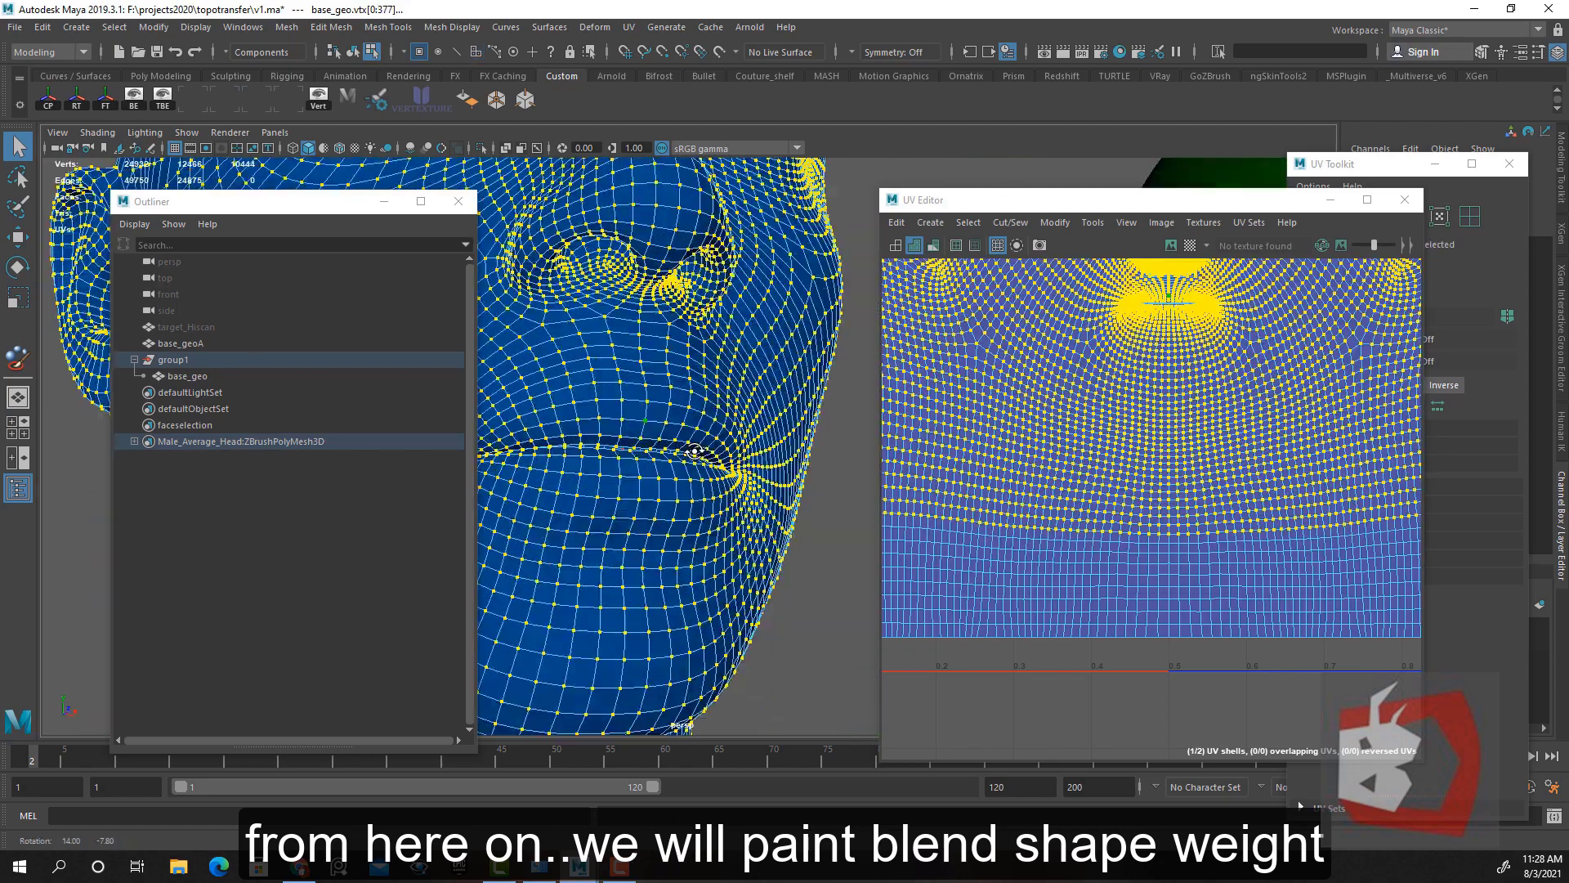
{"action": "scroll", "coordinate": [694, 451], "scroll_direction": "up", "scroll_amount": 10}
{"action": "scroll", "coordinate": [1177, 425], "scroll_direction": "up", "scroll_amount": 8}
{"action": "scroll", "coordinate": [695, 450], "scroll_direction": "down", "scroll_amount": 10}
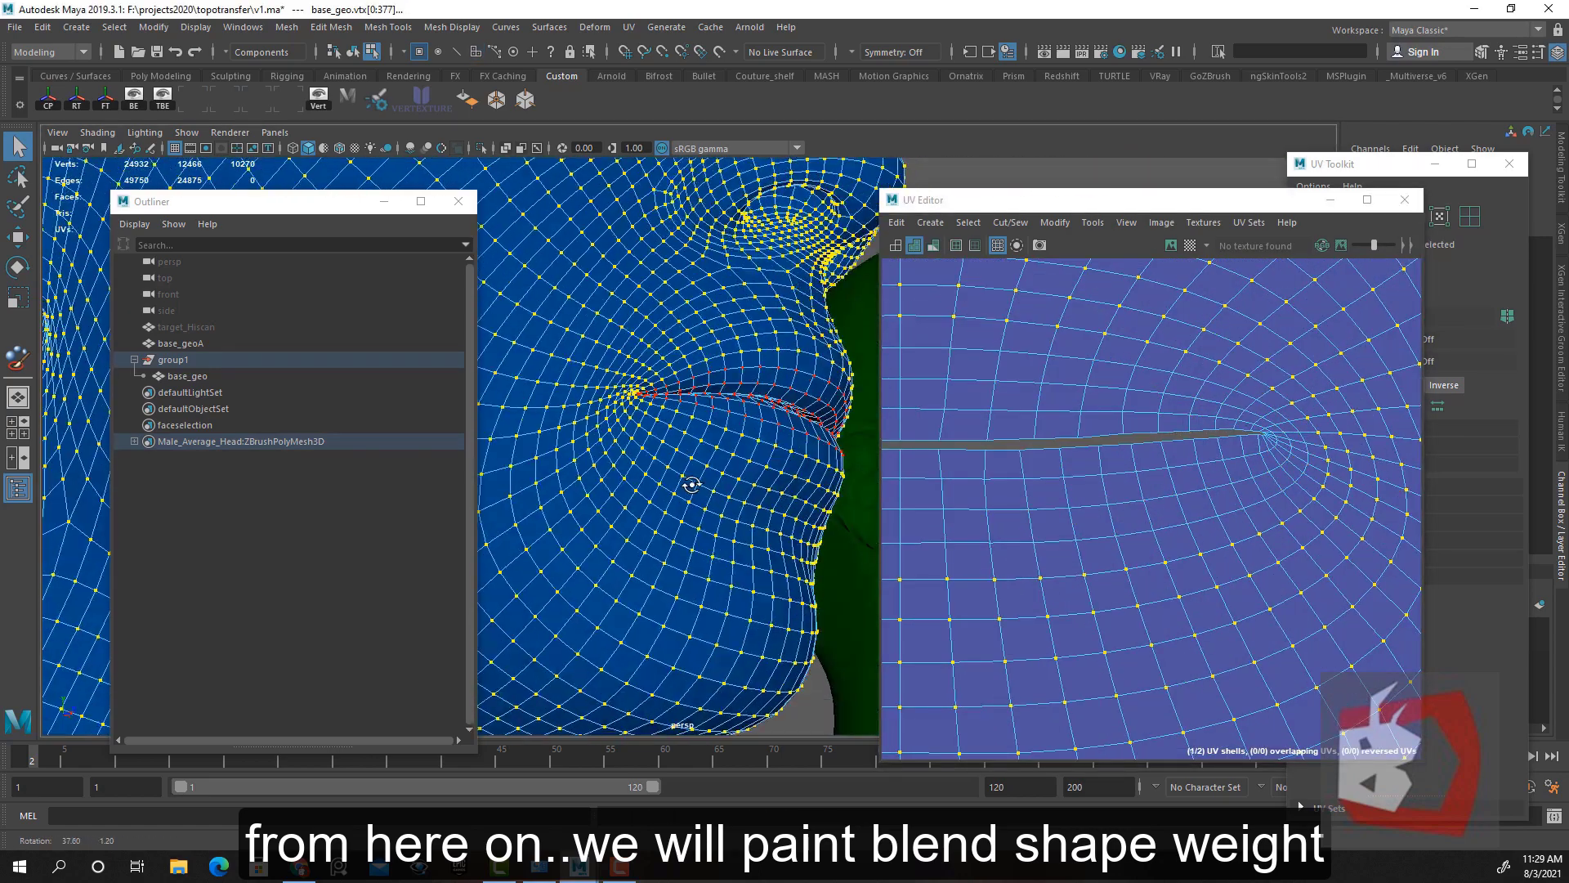
Flood the selected vertices' blendShape1 base weights with a value of 1
{"action": "right_click_drag", "start_coordinate": [583, 207], "coordinate": [621, 624]}
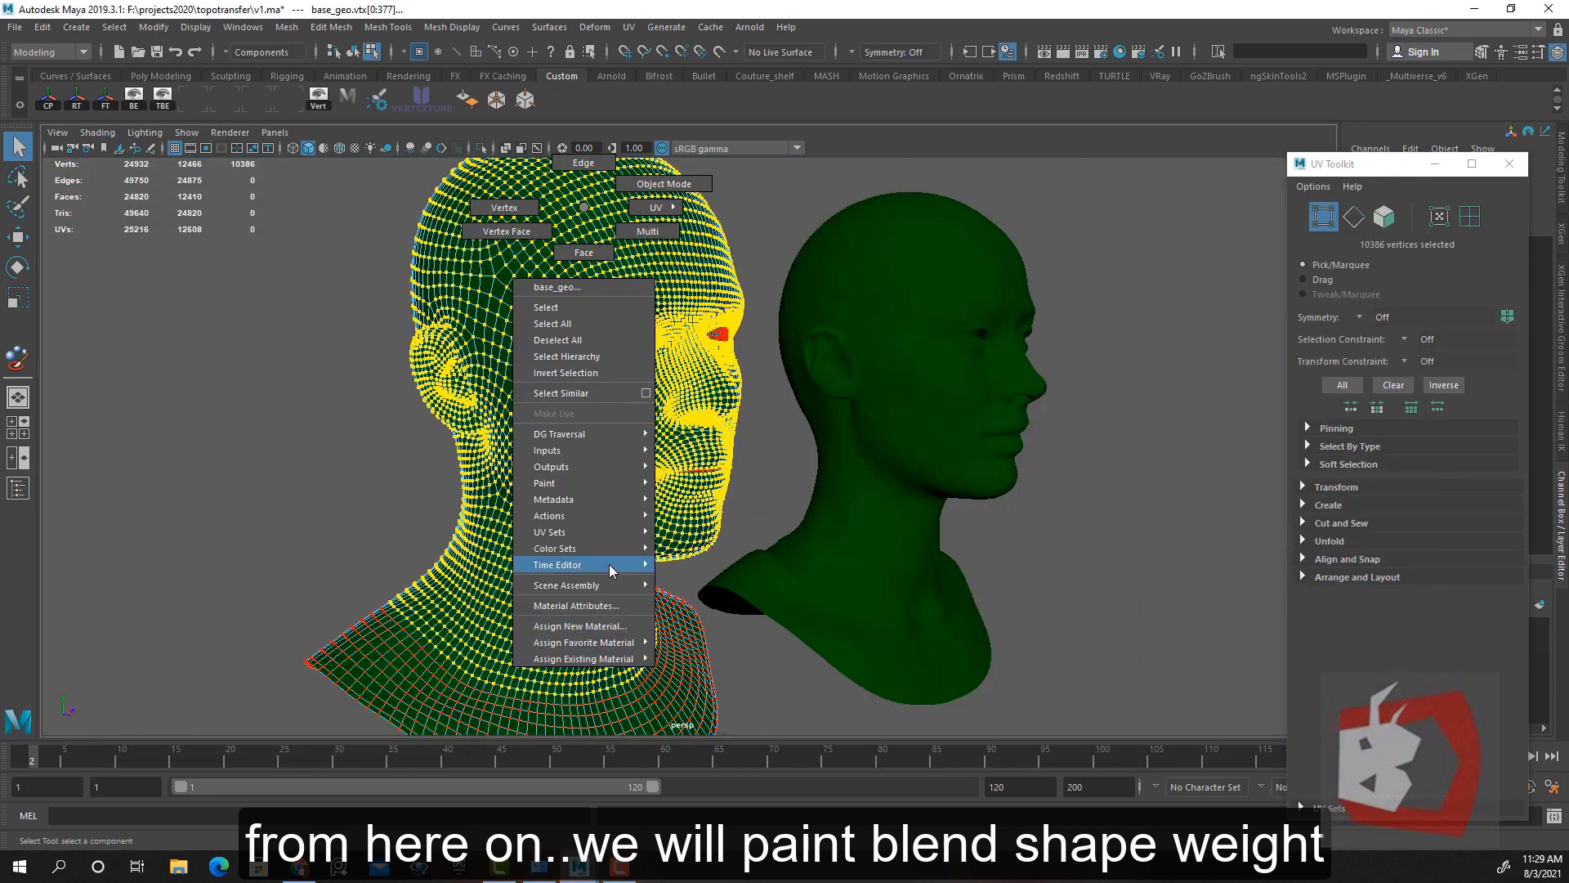
{"action": "mouse_move", "coordinate": [605, 483]}
{"action": "mouse_move", "coordinate": [704, 520]}
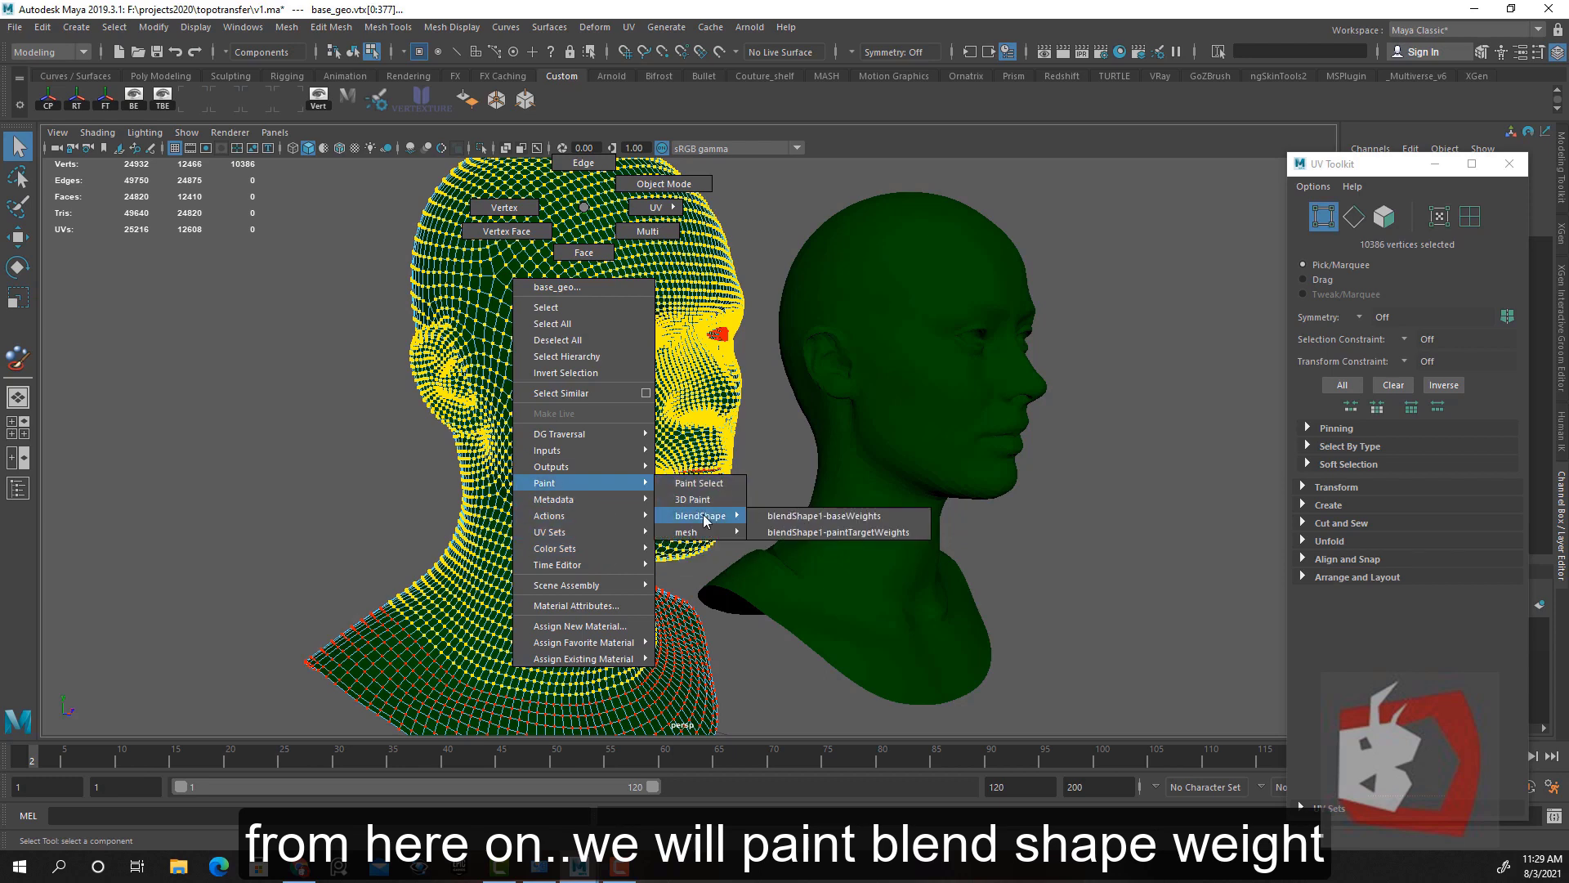
{"action": "left_click", "coordinate": [825, 515]}
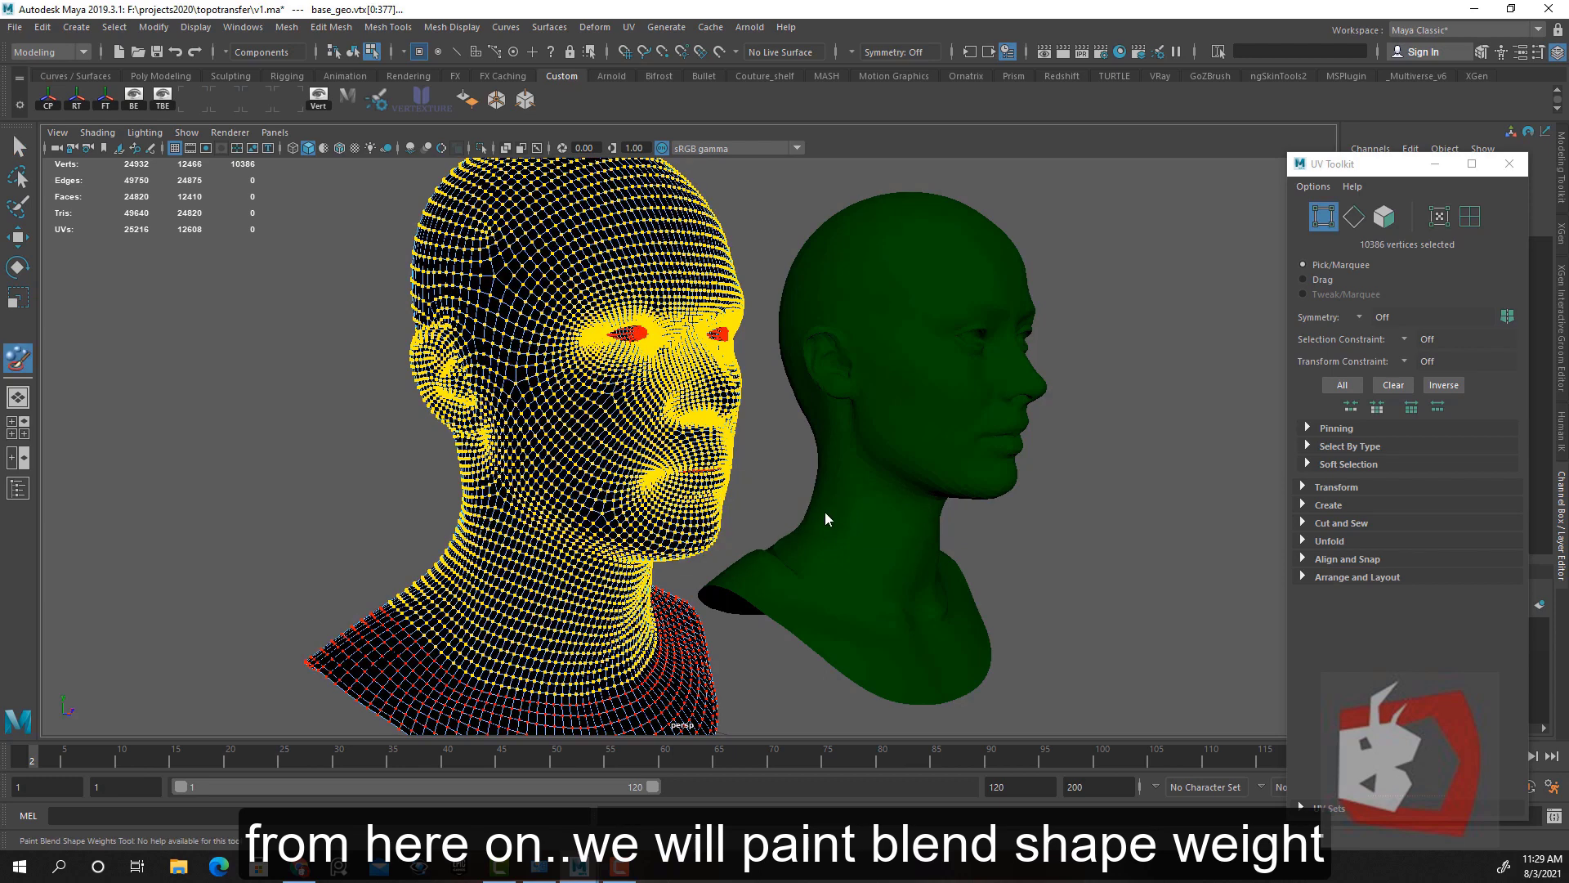
{"action": "double_click", "coordinate": [26, 362]}
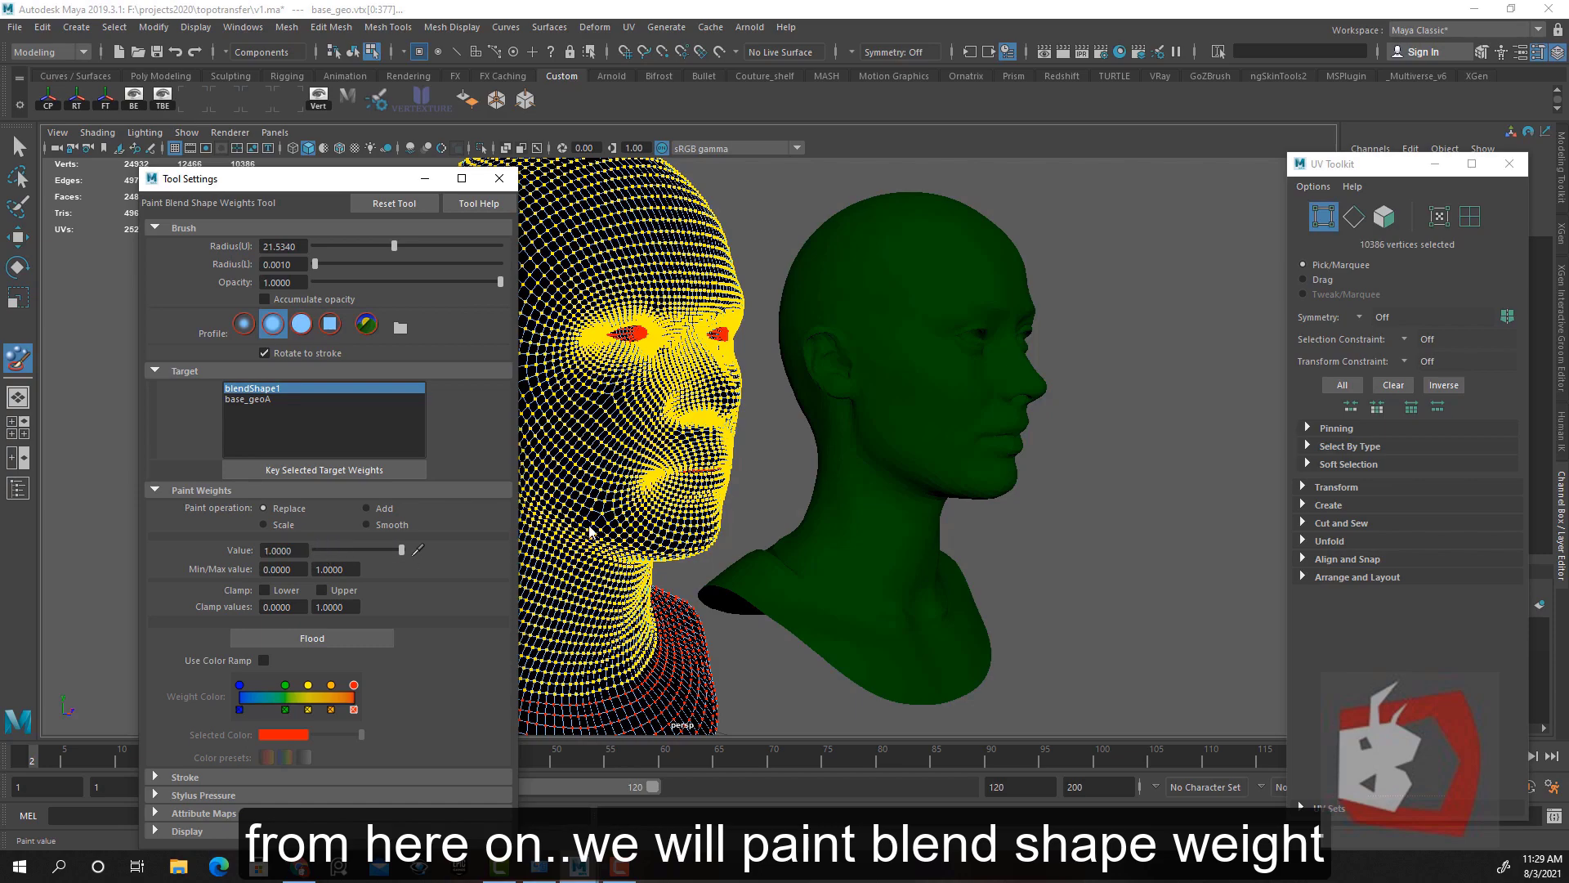
{"action": "left_click", "coordinate": [425, 181]}
{"action": "left_click_drag", "start_coordinate": [753, 431], "coordinate": [552, 481], "text": "alt"}
{"action": "scroll", "coordinate": [564, 457], "scroll_direction": "down", "scroll_amount": 5}
{"action": "left_click_drag", "start_coordinate": [602, 353], "coordinate": [665, 395], "text": "alt"}
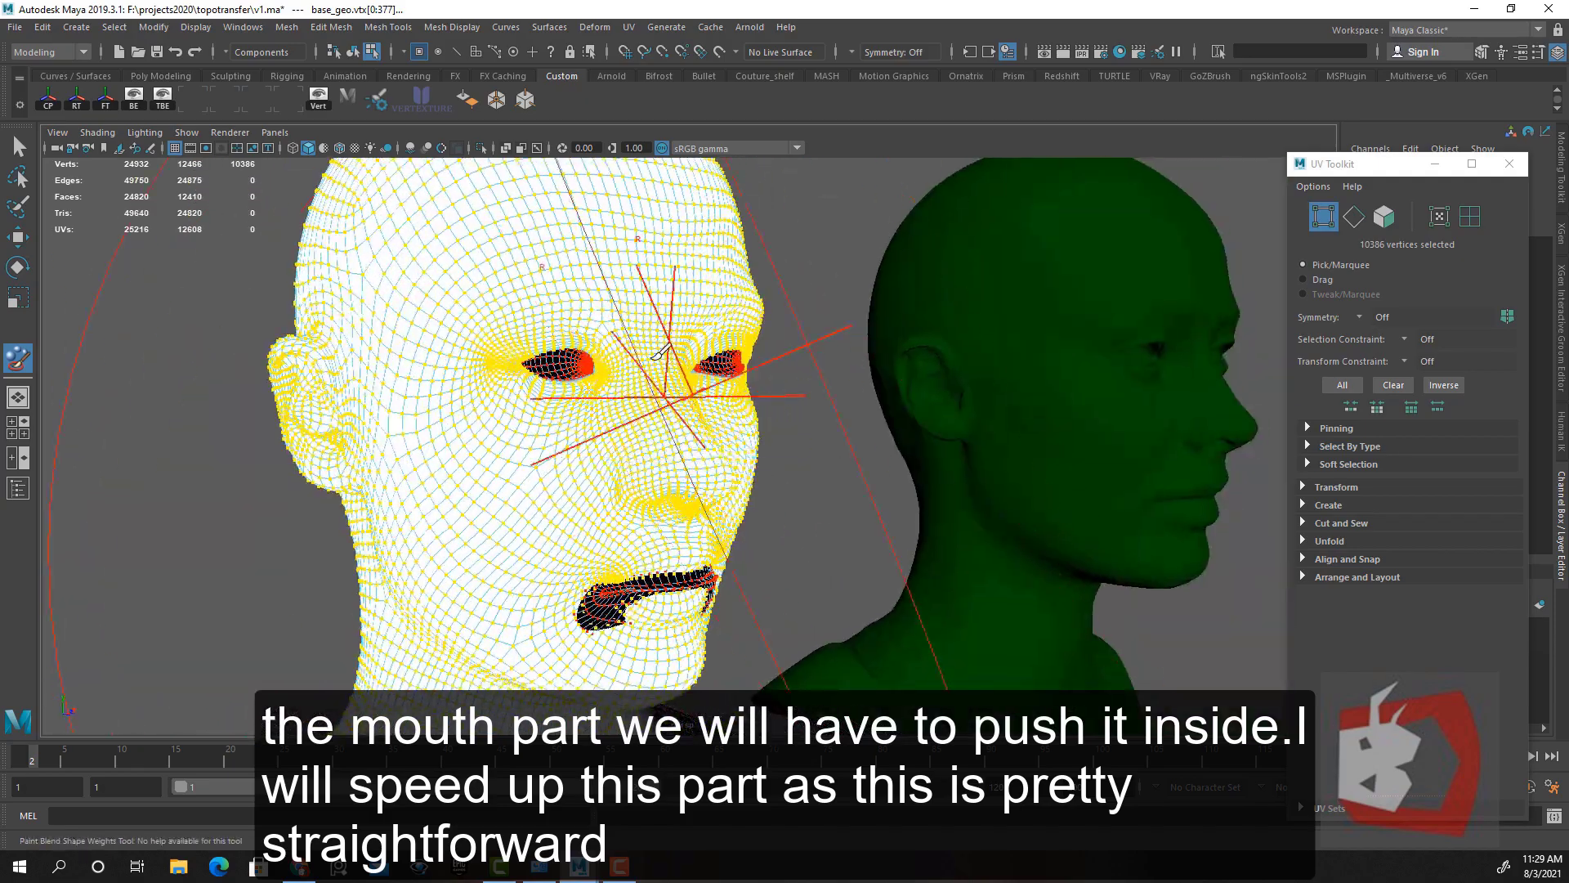
Set the weight painting operation to Smooth and flood the blendShape1 base weights, including the whole base_geo mesh
{"action": "double_click", "coordinate": [18, 358]}
{"action": "left_click", "coordinate": [1117, 570]}
{"action": "key", "text": "q"}
{"action": "left_click", "coordinate": [737, 533]}
{"action": "scroll", "coordinate": [738, 533], "scroll_direction": "up", "scroll_amount": 4}
{"action": "left_click", "coordinate": [753, 322]}
{"action": "left_click", "coordinate": [18, 358]}
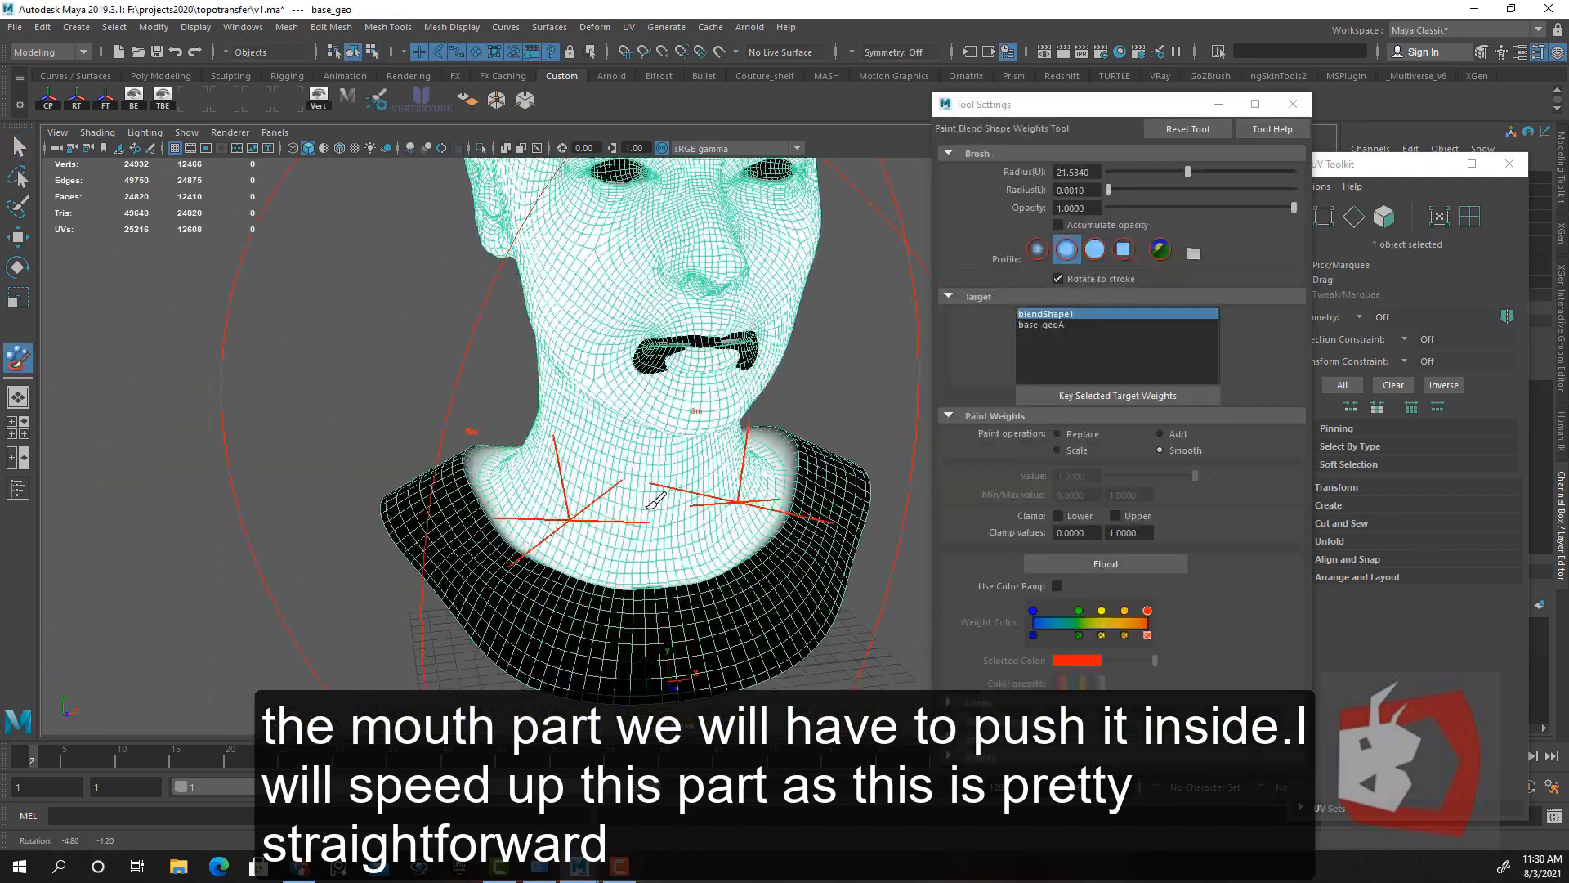
{"action": "left_click", "coordinate": [1127, 557]}
{"action": "scroll", "coordinate": [621, 491], "scroll_direction": "up", "scroll_amount": 3}
{"action": "left_click_drag", "start_coordinate": [737, 457], "coordinate": [719, 556], "text": "alt"}
{"action": "key", "text": "q"}
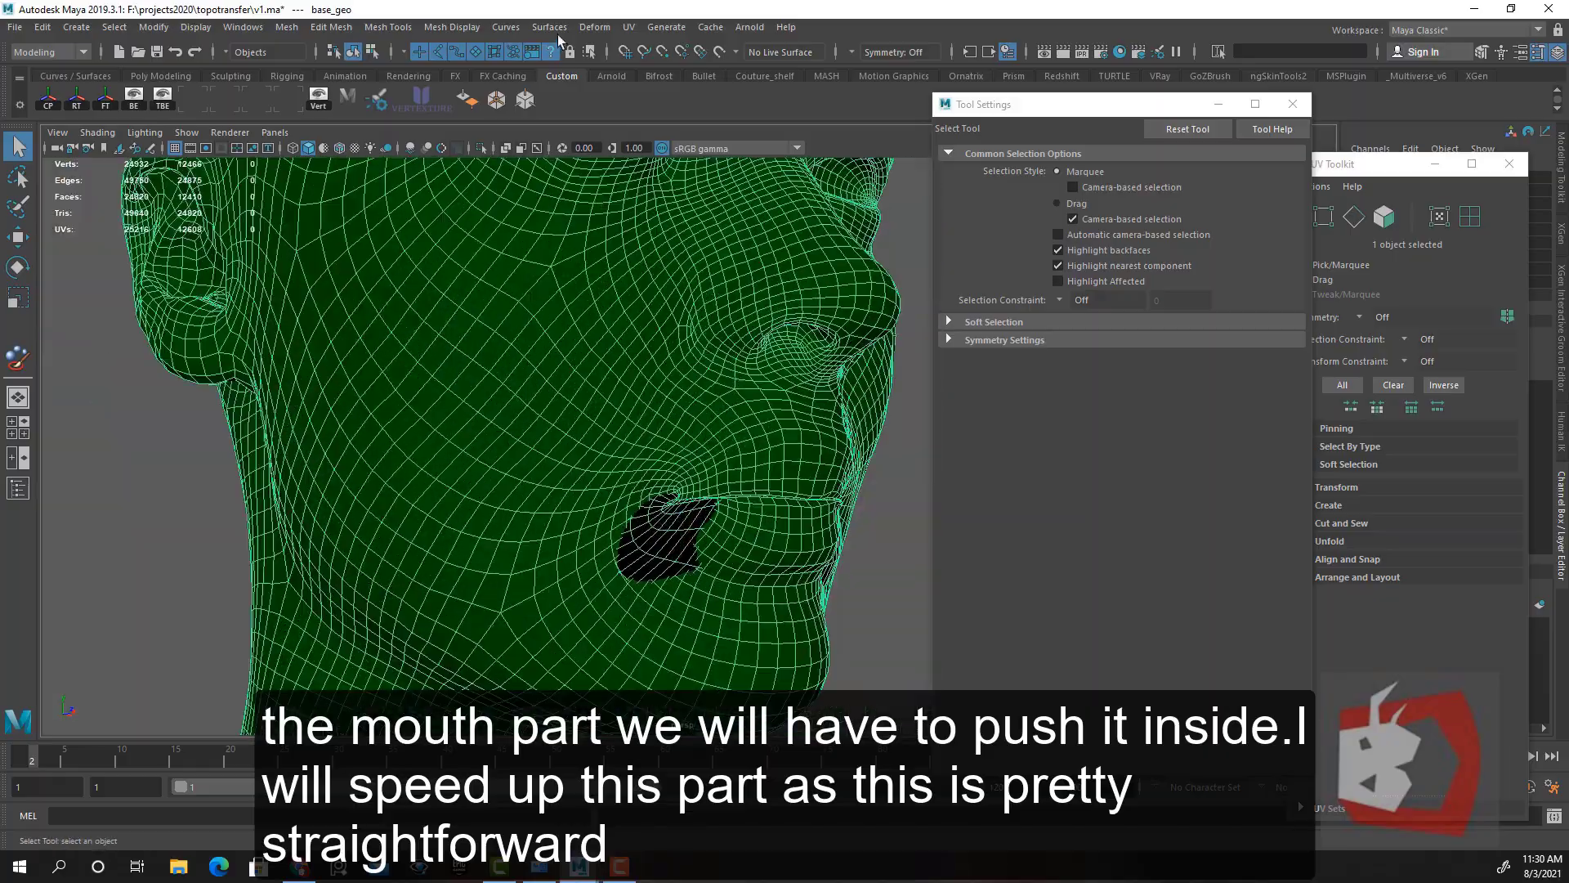
Select the mouth interior through its separate UV shell, convert it to vertices and push it inside the head
{"action": "left_click", "coordinate": [628, 27]}
{"action": "left_click", "coordinate": [659, 56]}
{"action": "right_click_drag", "start_coordinate": [1153, 327], "coordinate": [1207, 325]}
{"action": "scroll", "coordinate": [1207, 325], "scroll_direction": "down", "scroll_amount": 3}
{"action": "left_click_drag", "start_coordinate": [1017, 347], "coordinate": [1254, 511]}
{"action": "key", "text": "ctrl+F9"}
{"action": "key", "text": "w"}
{"action": "mouse_move", "coordinate": [834, 325]}
{"action": "left_mouse_down", "text": "alt"}
{"action": "mouse_move", "coordinate": [791, 458]}
{"action": "mouse_move", "coordinate": [705, 439]}
{"action": "mouse_move", "coordinate": [615, 535]}
{"action": "mouse_move", "coordinate": [553, 498]}
{"action": "left_mouse_up", "text": "alt"}
{"action": "scroll", "coordinate": [553, 497], "scroll_direction": "up", "scroll_amount": 5}
{"action": "key", "text": "F8"}
{"action": "scroll", "coordinate": [595, 553], "scroll_direction": "down", "scroll_amount": 5}
{"action": "left_click", "coordinate": [595, 553]}
{"action": "scroll", "coordinate": [630, 497], "scroll_direction": "up", "scroll_amount": 5}
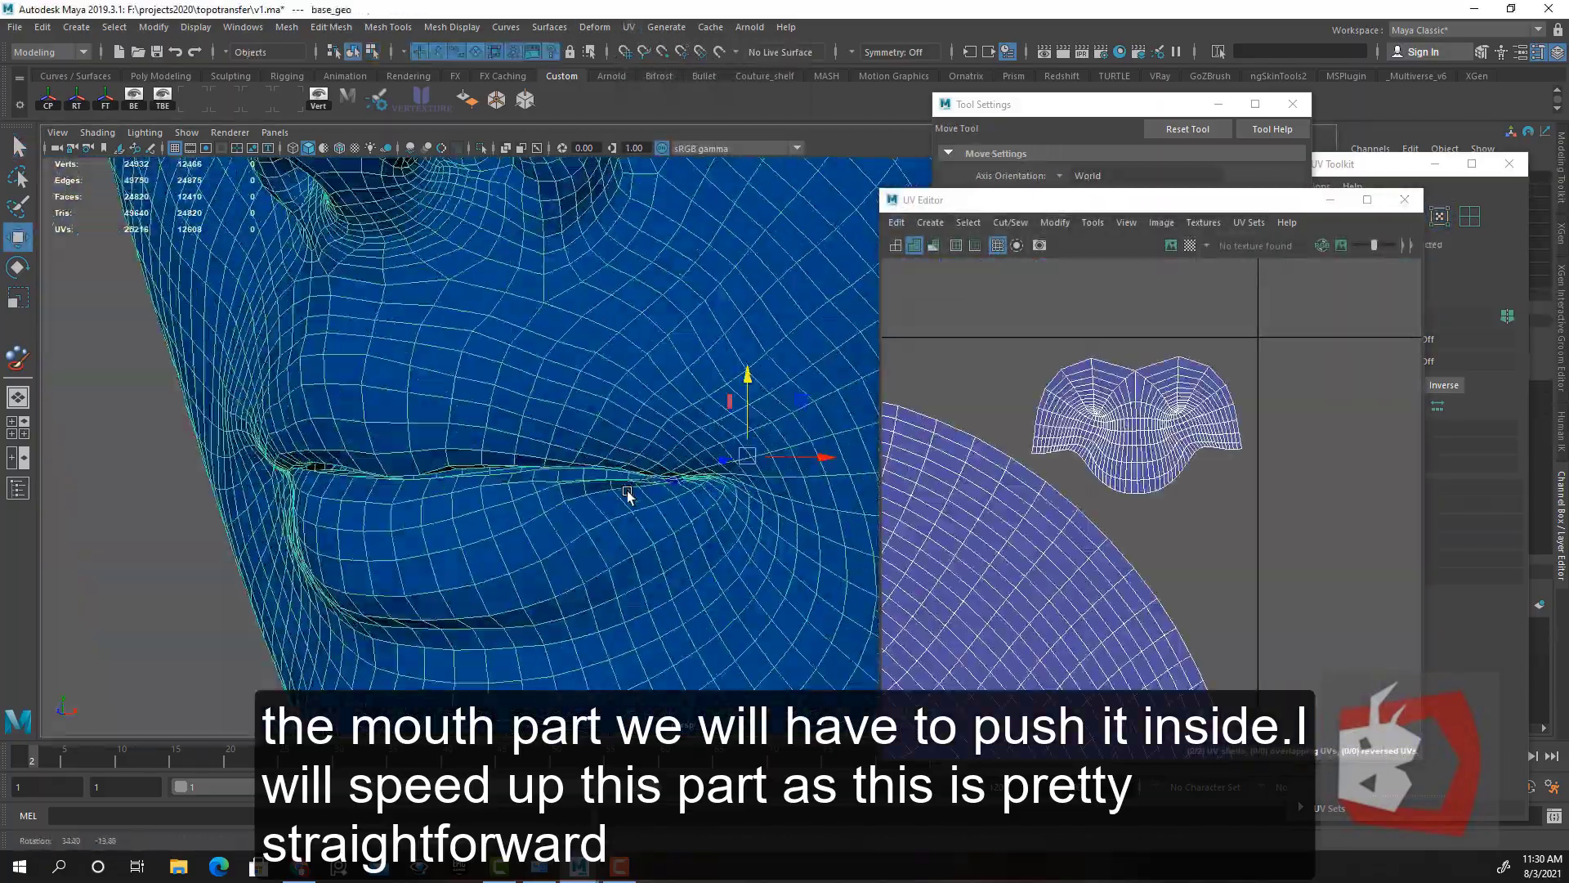
Smooth-flood the blendShape1 base weights once more, leave the paint tool and check the mouth and face
{"action": "scroll", "coordinate": [630, 498], "scroll_direction": "down", "scroll_amount": 5}
{"action": "left_click", "coordinate": [18, 358]}
{"action": "scroll", "coordinate": [622, 409], "scroll_direction": "up", "scroll_amount": 6}
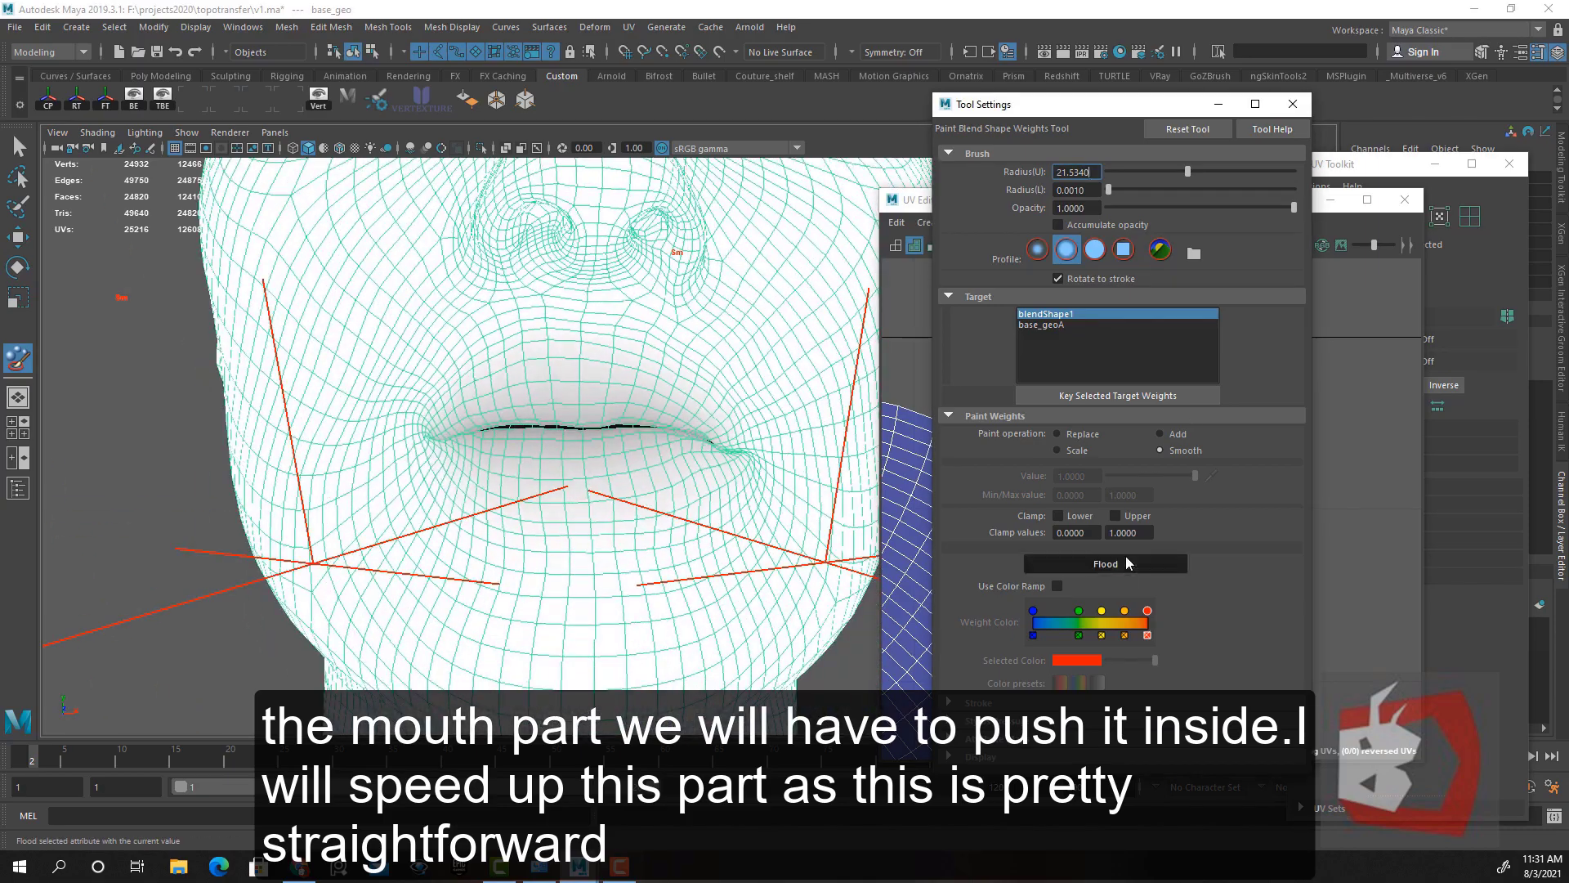
{"action": "left_click", "coordinate": [1126, 560]}
{"action": "key", "text": "q"}
{"action": "scroll", "coordinate": [700, 624], "scroll_direction": "down", "scroll_amount": 6}
{"action": "left_click", "coordinate": [700, 623]}
{"action": "left_click_drag", "start_coordinate": [700, 623], "coordinate": [850, 609], "text": "alt"}
{"action": "left_click", "coordinate": [483, 585]}
{"action": "left_click_drag", "start_coordinate": [621, 531], "coordinate": [494, 504], "text": "alt"}
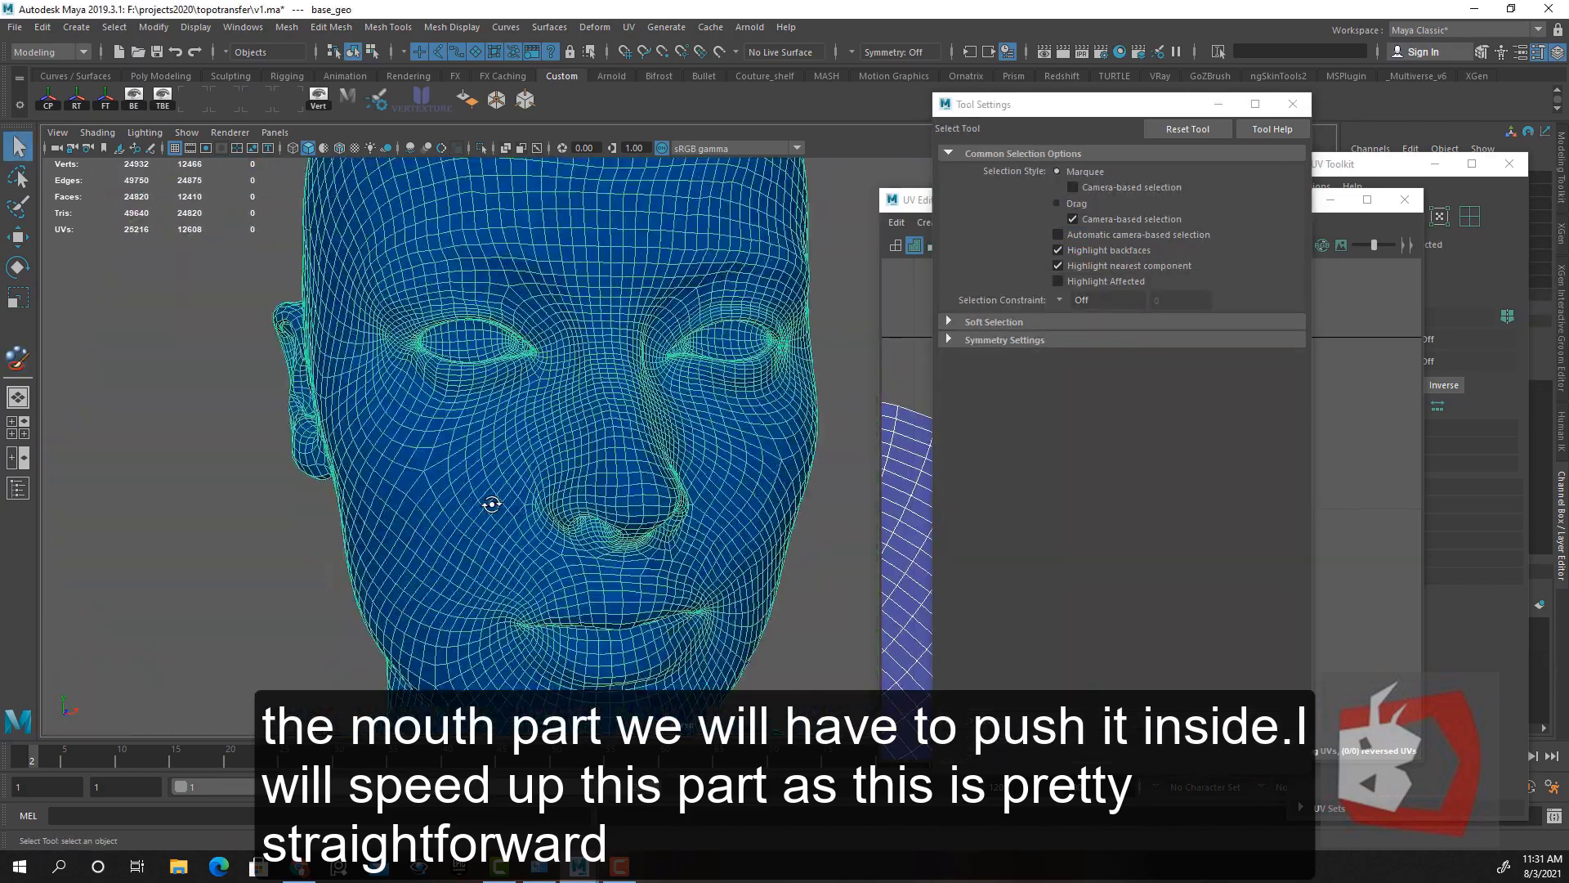
Relax the base_geo mesh around the outer eye corner and temple with the Sculpt Geometry Tool, then leave the tool and close its settings
{"action": "scroll", "coordinate": [646, 404], "scroll_direction": "up", "scroll_amount": 4}
{"action": "right_click_drag", "start_coordinate": [646, 404], "coordinate": [562, 392], "text": "shift"}
{"action": "left_click", "coordinate": [549, 27]}
{"action": "left_click", "coordinate": [654, 544]}
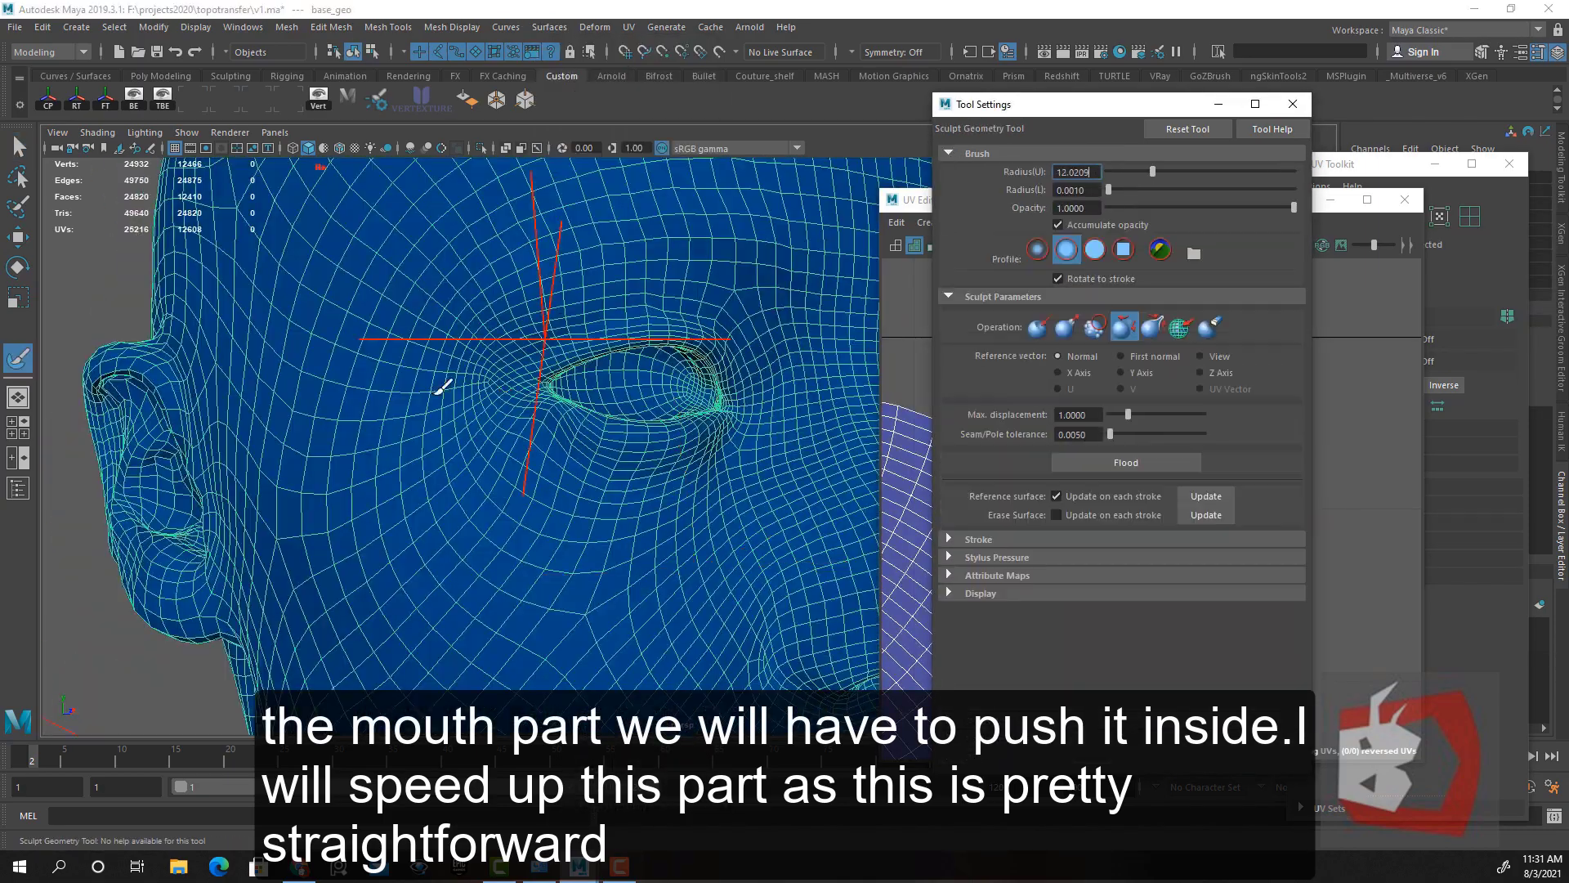
{"action": "left_click_drag", "start_coordinate": [621, 433], "coordinate": [556, 417], "text": "alt"}
{"action": "left_click_drag", "start_coordinate": [553, 416], "coordinate": [368, 417]}
{"action": "scroll", "coordinate": [602, 487], "scroll_direction": "down", "scroll_amount": 4}
{"action": "left_click_drag", "start_coordinate": [736, 474], "coordinate": [573, 483], "text": "alt"}
{"action": "key", "text": "q"}
{"action": "left_click", "coordinate": [343, 490]}
{"action": "left_click", "coordinate": [1293, 103]}
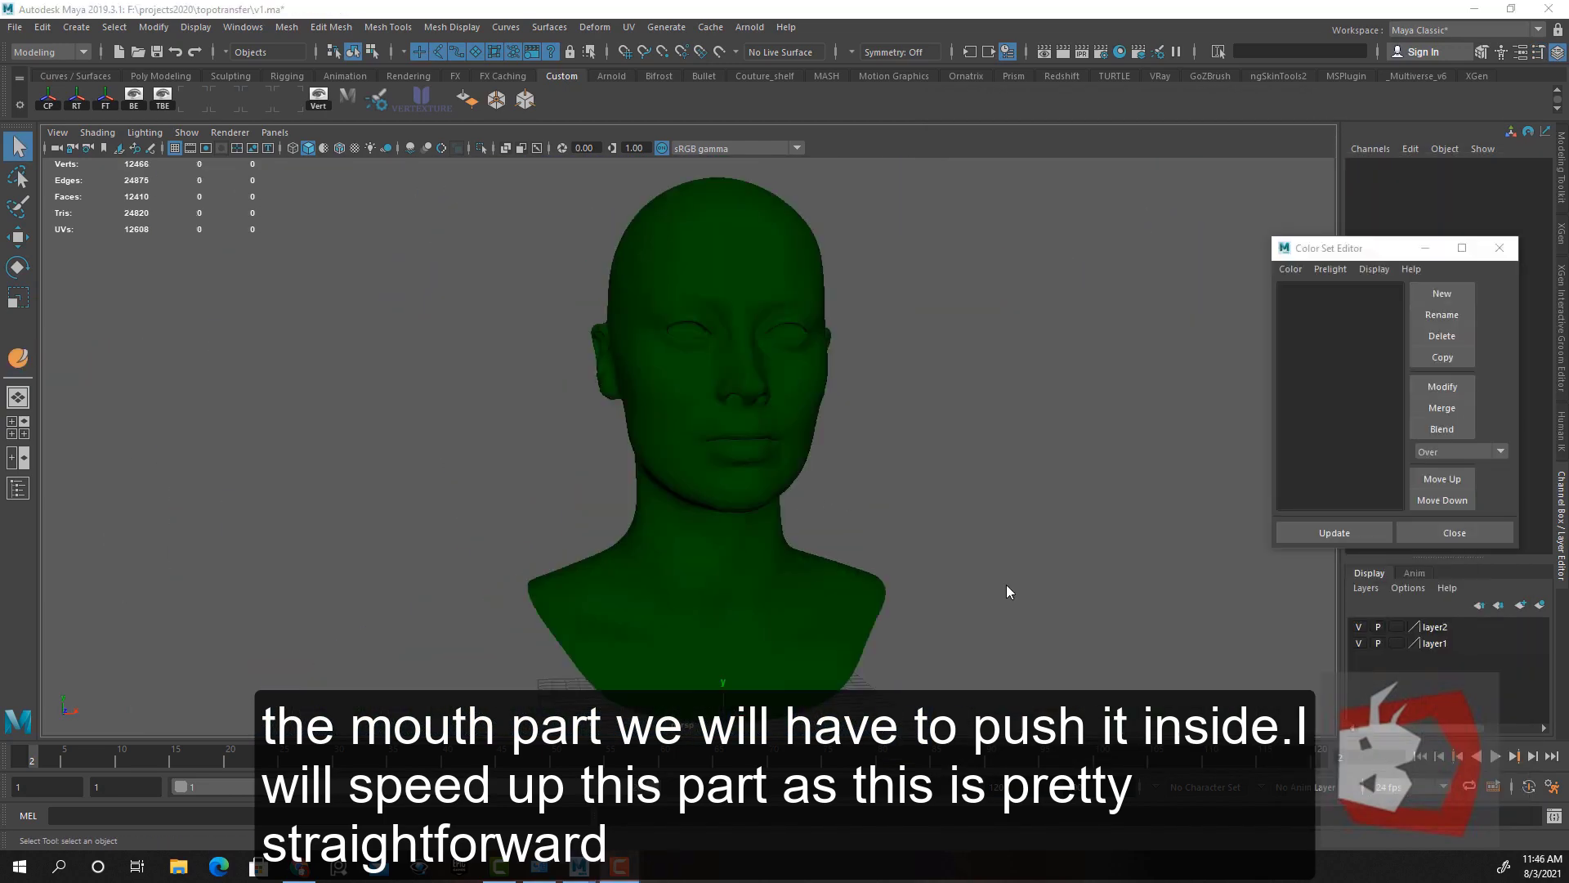
Examine the cleaned-up head from the front, back and sides with its wireframe displayed over the shading
{"action": "left_click_drag", "start_coordinate": [1006, 585], "coordinate": [1042, 559], "text": "alt"}
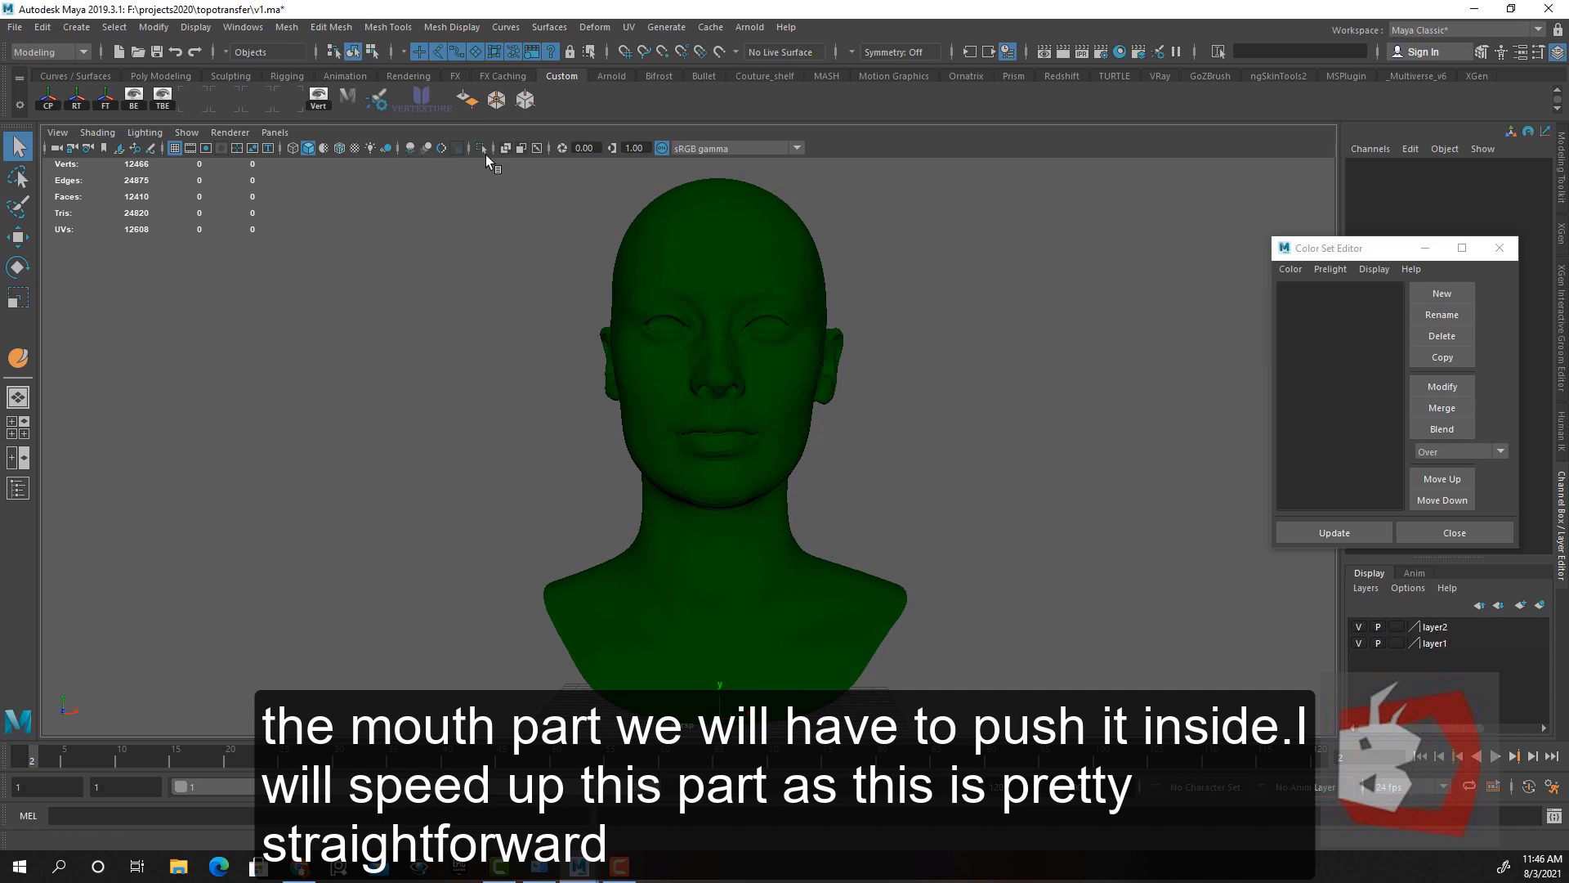
{"action": "left_click_drag", "start_coordinate": [526, 524], "coordinate": [805, 517], "text": "alt"}
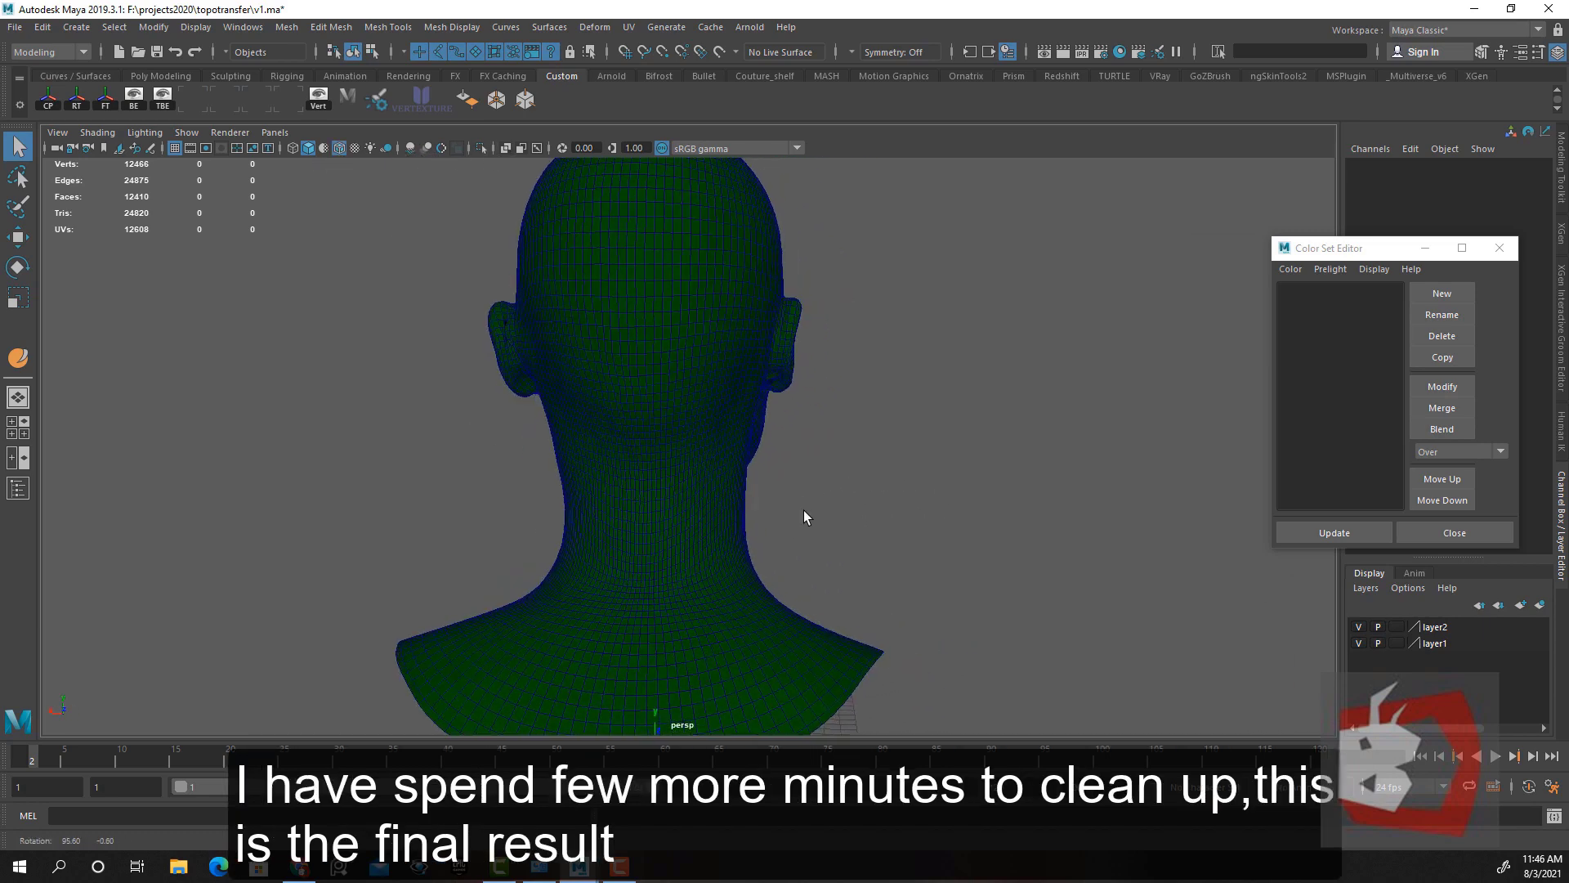
{"action": "left_click_drag", "start_coordinate": [931, 486], "coordinate": [970, 482], "text": "alt"}
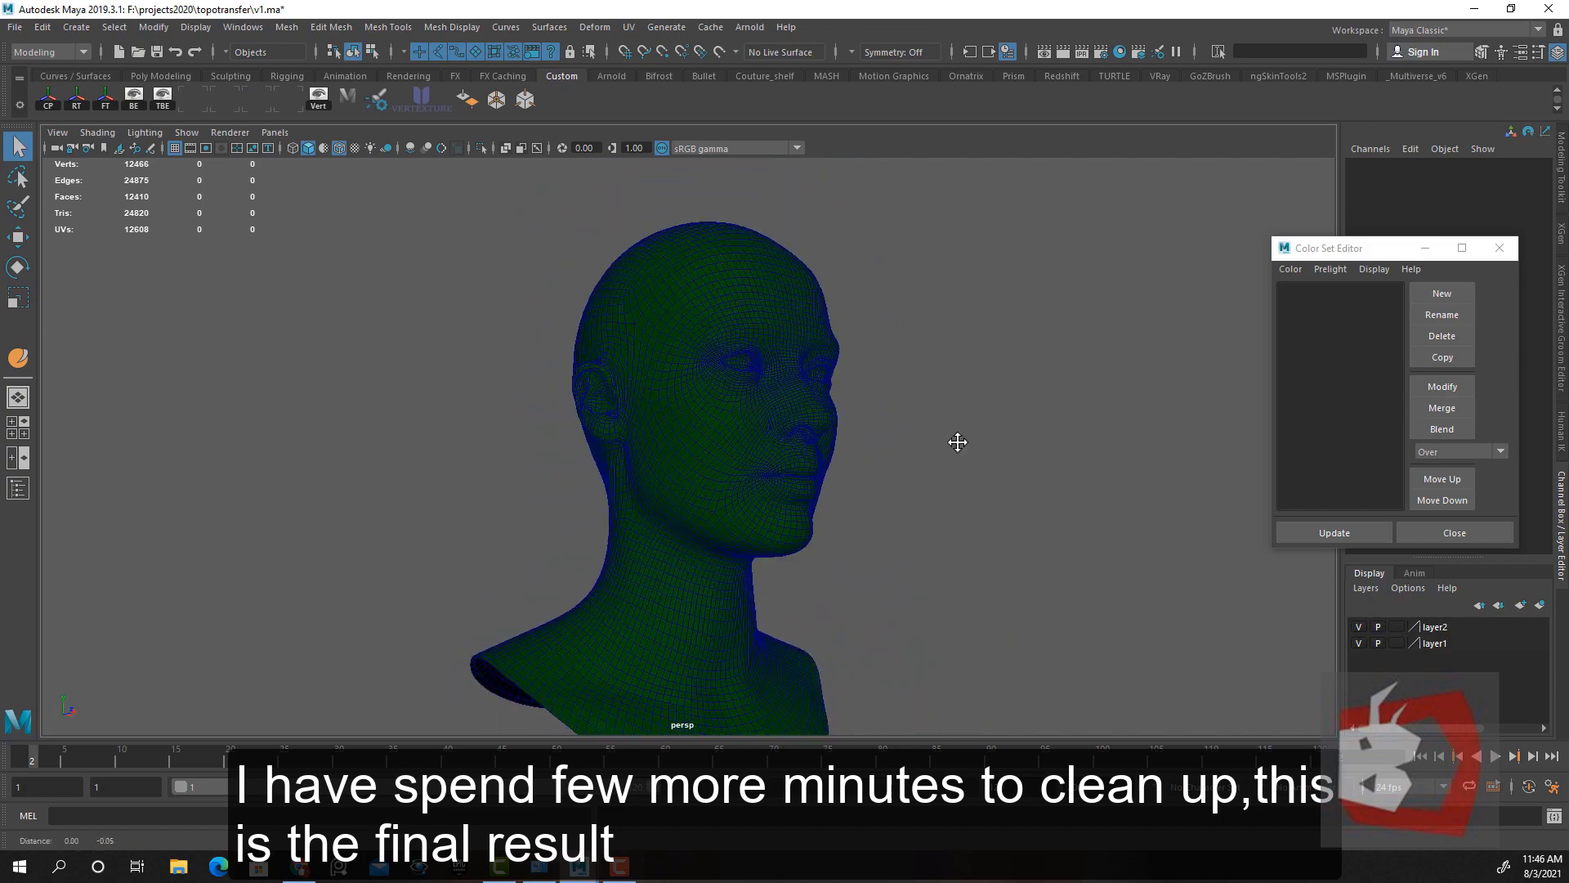
{"action": "middle_click_drag", "start_coordinate": [957, 442], "coordinate": [956, 377], "text": "alt"}
{"action": "left_click_drag", "start_coordinate": [952, 480], "coordinate": [892, 510], "text": "alt"}
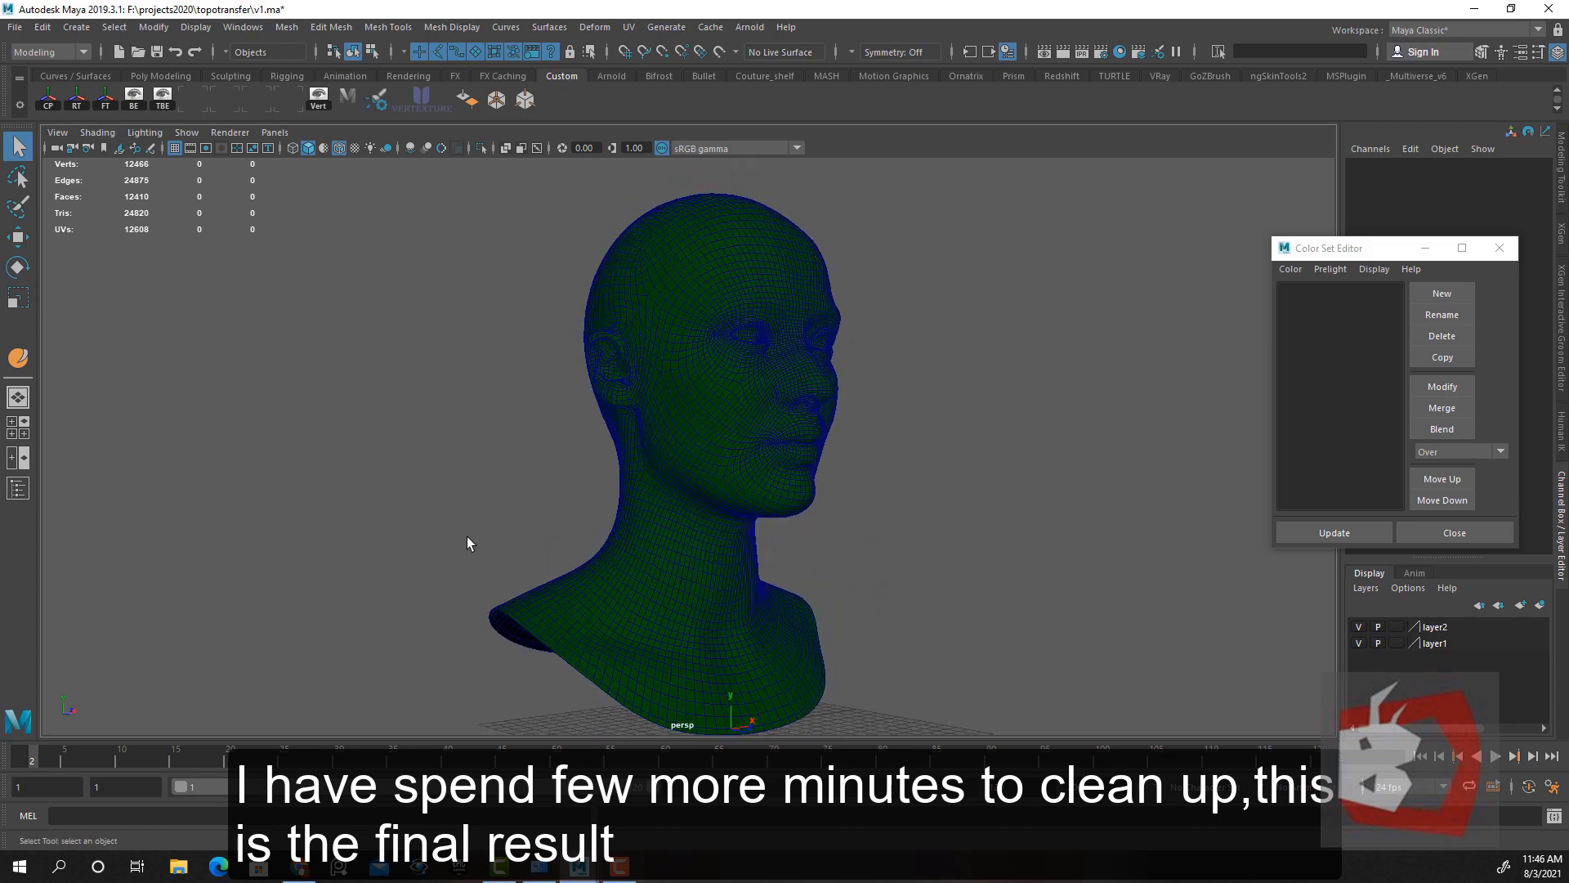
{"action": "left_click_drag", "start_coordinate": [467, 540], "coordinate": [509, 542], "text": "alt"}
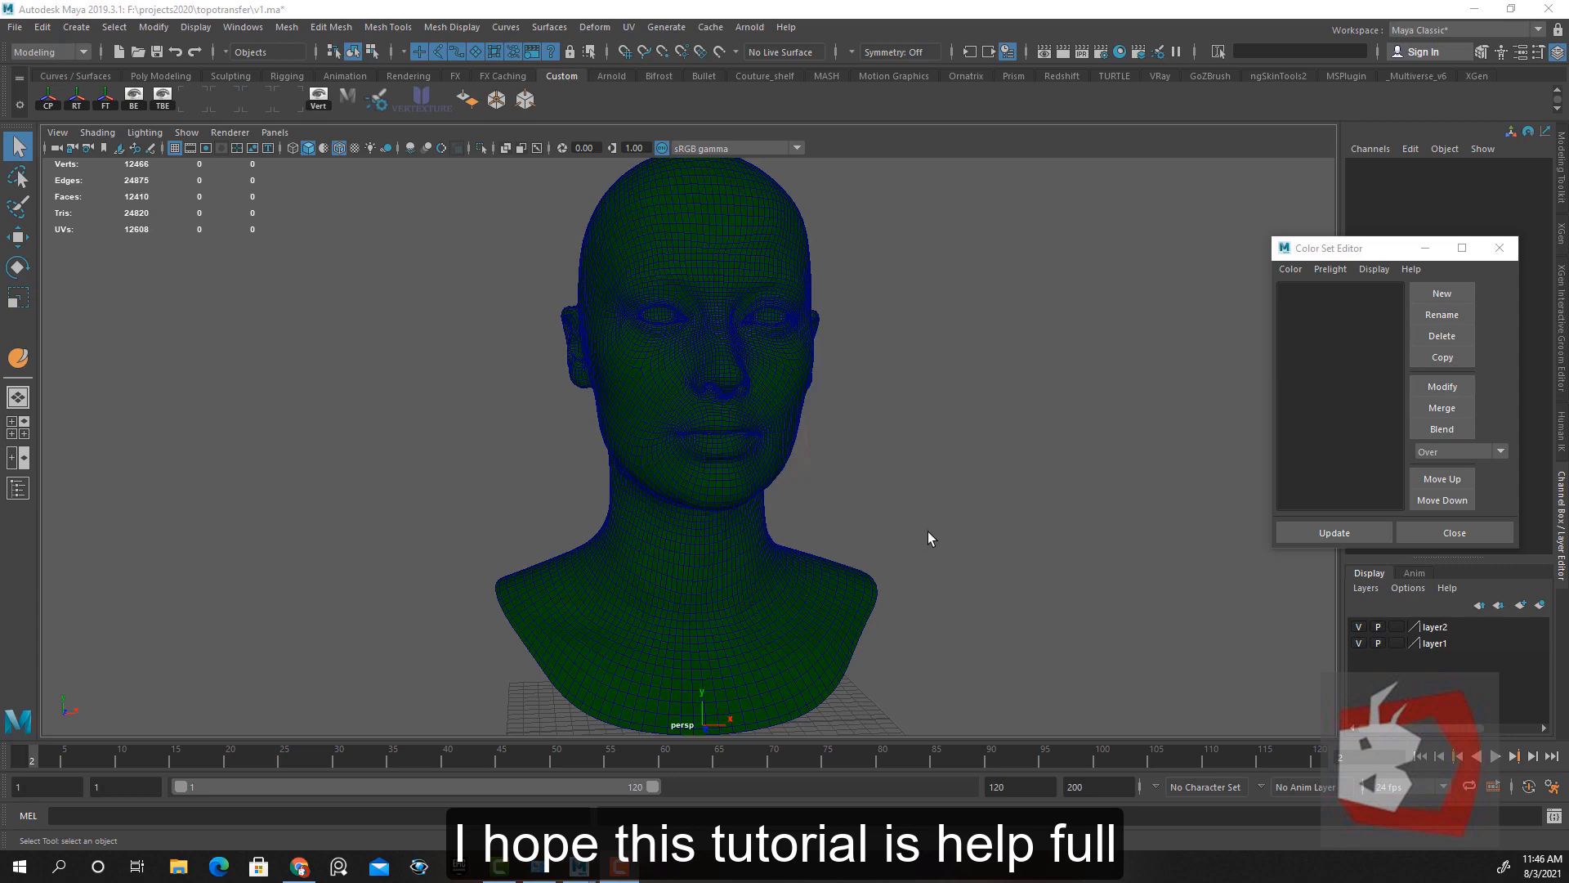
{"action": "left_click_drag", "start_coordinate": [900, 542], "coordinate": [759, 544], "text": "alt"}
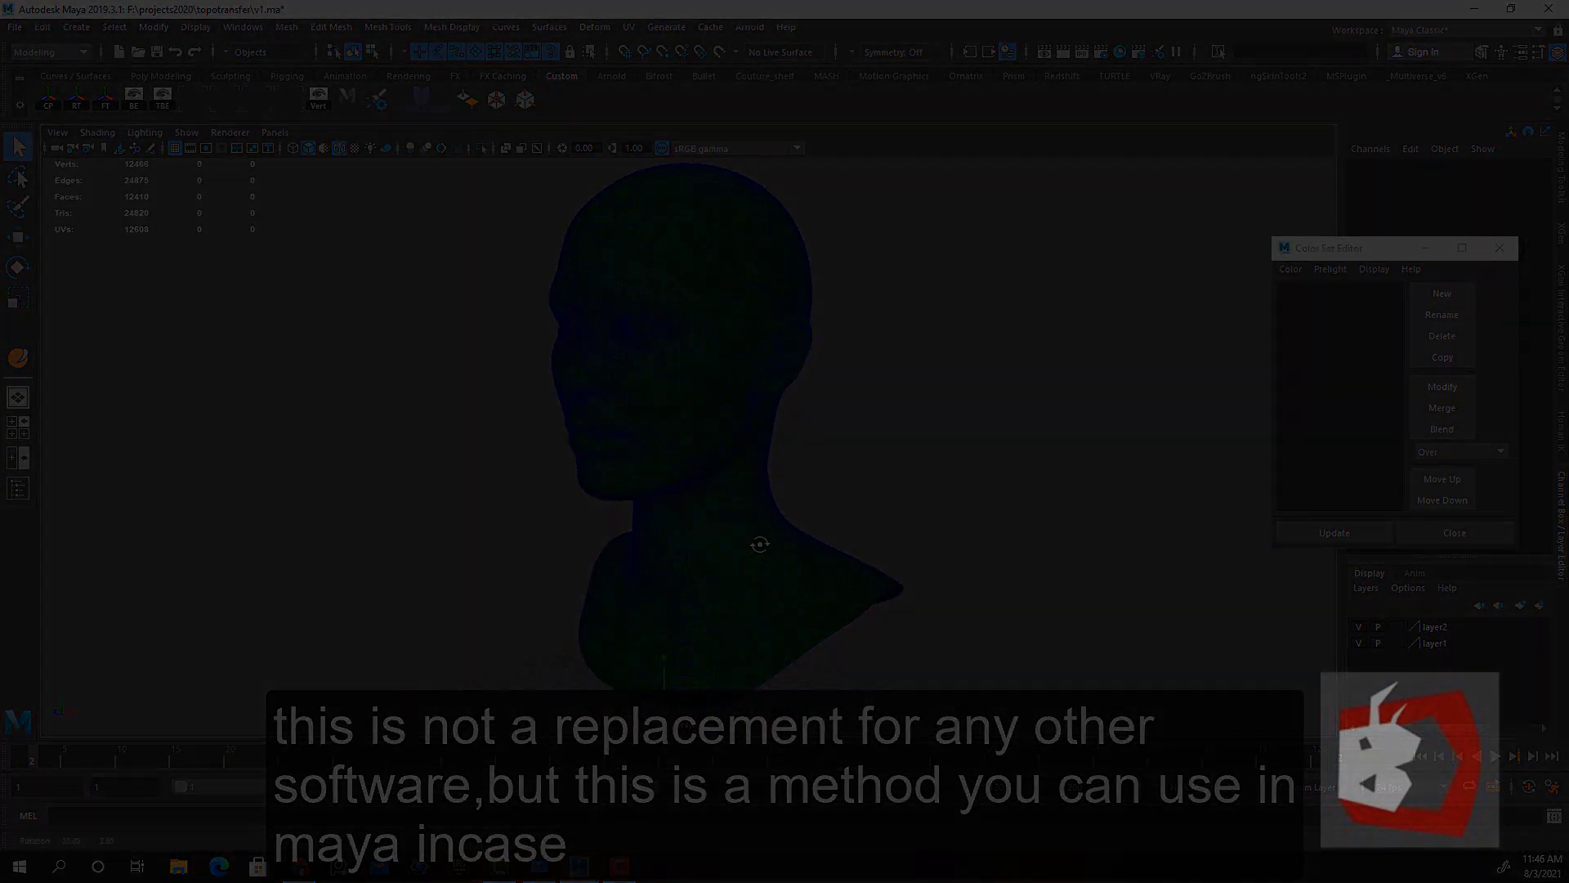